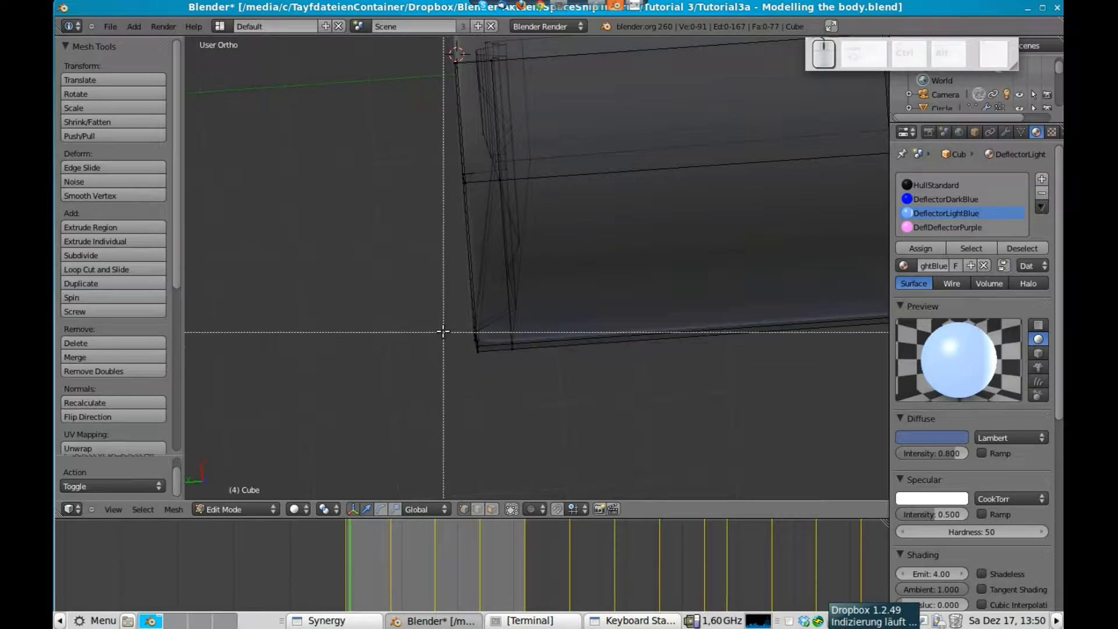
Select the vertices at the outer side of the hull's deflector rim and move them about -0.17 along global Y
left_click_drag(442, 319, 519, 390)
middle_click_drag(519, 389, 275, 280)
middle_click_drag(505, 232, 499, 181)
key("g")
key("y")
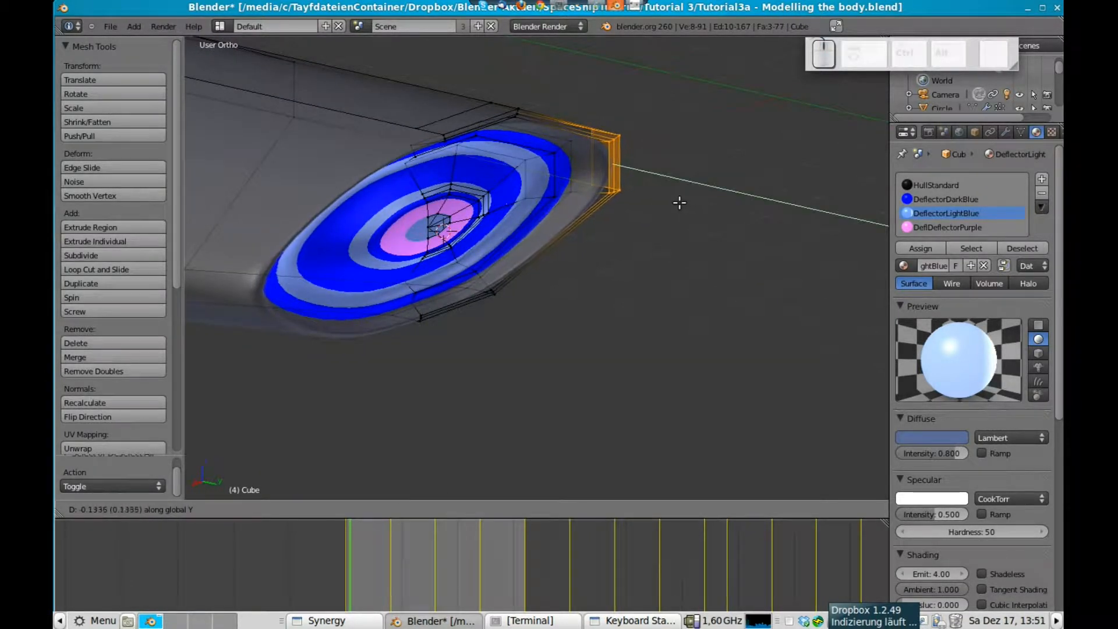
left_click(677, 201)
Rotate the selected side rim vertices about -7° in the left view to follow the slant of the rim
middle_click_drag(672, 253, 421, 232)
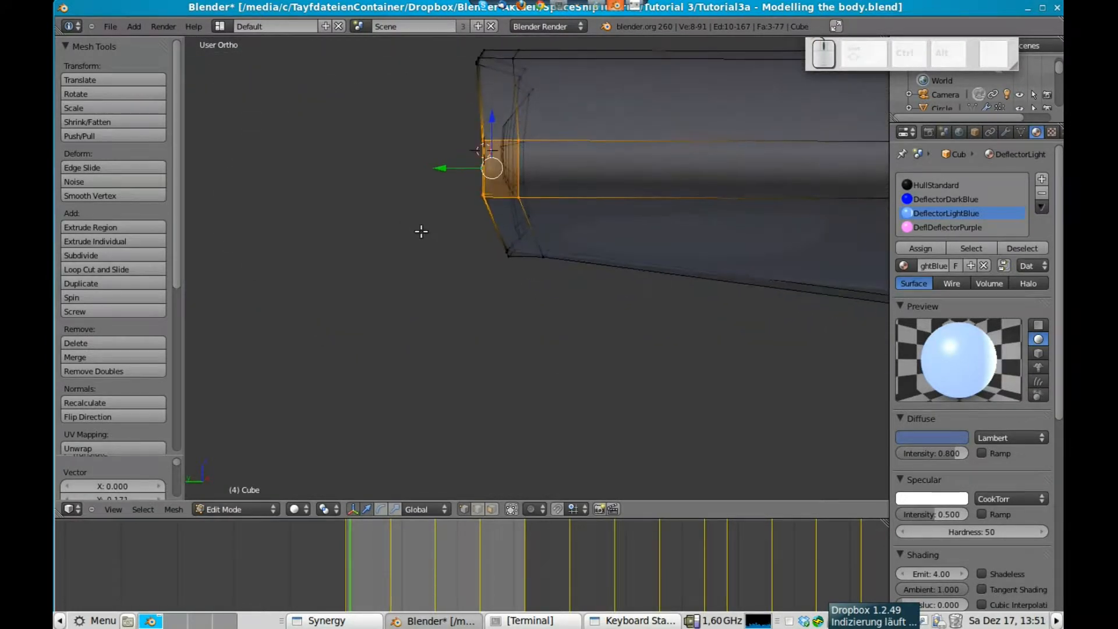
key("ctrl+KP_3")
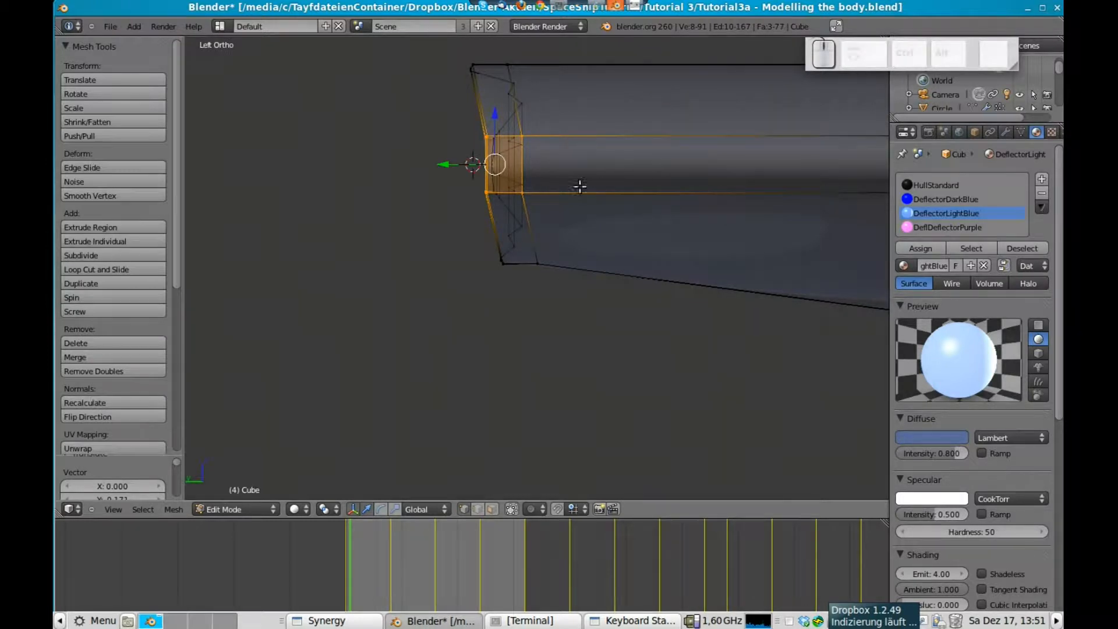
key("r")
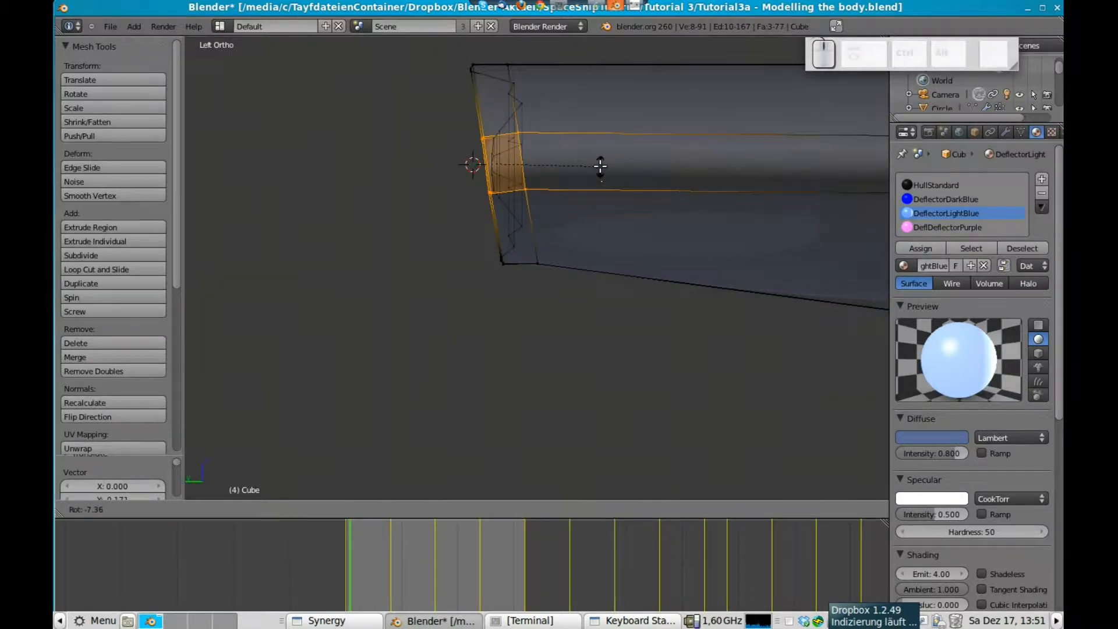
left_click(600, 167)
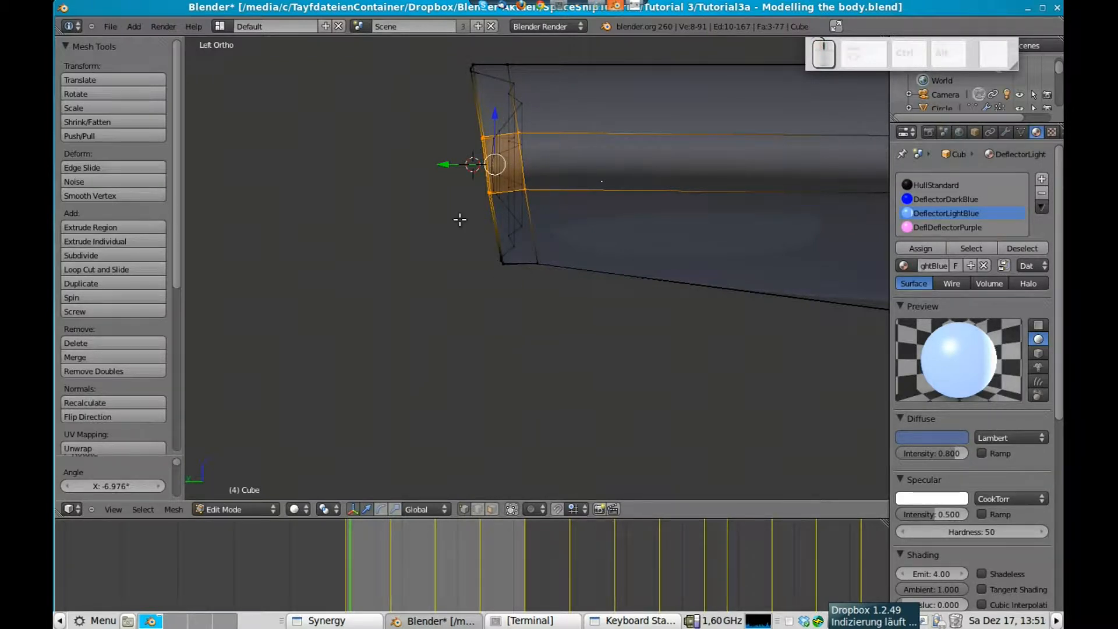
key("s")
right_click(492, 178)
Select only the three edges at the upper edge of the deflector rim and move them about 0.083 along global Y
key("a")
middle_click_drag(472, 170, 676, 293)
scroll(677, 293, "up", 5)
middle_click_drag(715, 224, 500, 239, "shift")
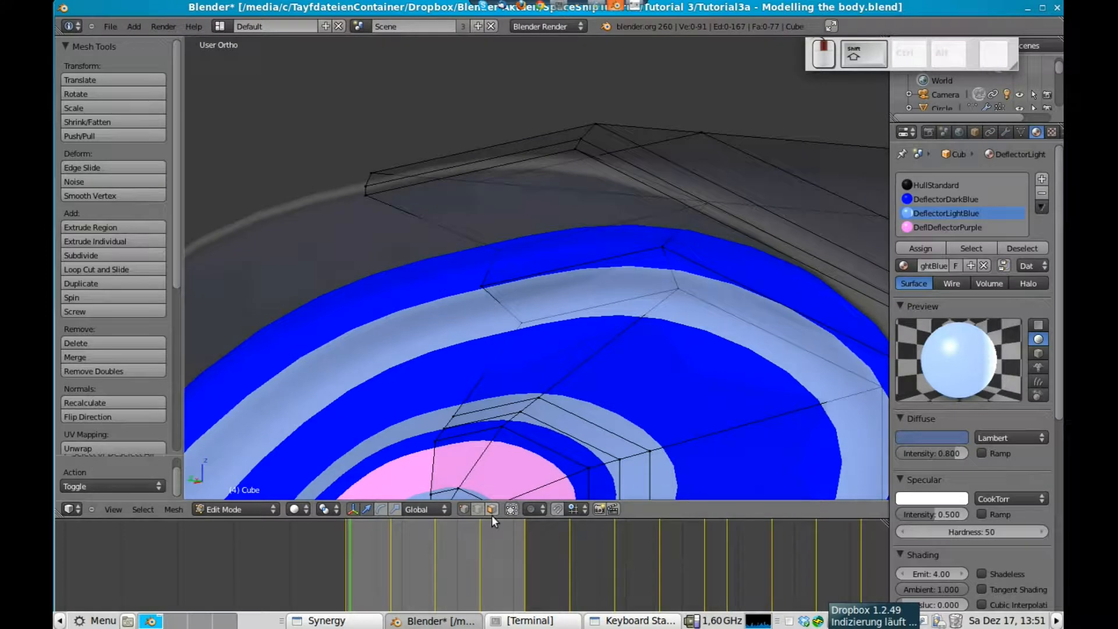
right_click(488, 168)
right_click(491, 155, "shift")
right_click(499, 142, "shift")
middle_click_drag(745, 155, 717, 192)
scroll(716, 192, "down", 3)
scroll(668, 155, "down", 1)
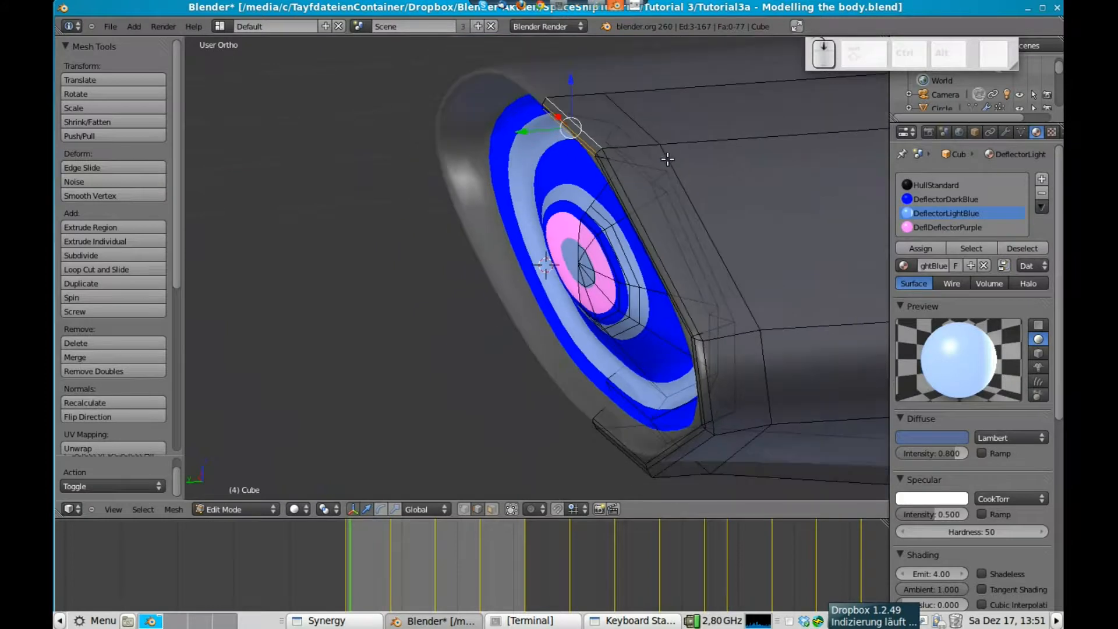
key("g")
key("y")
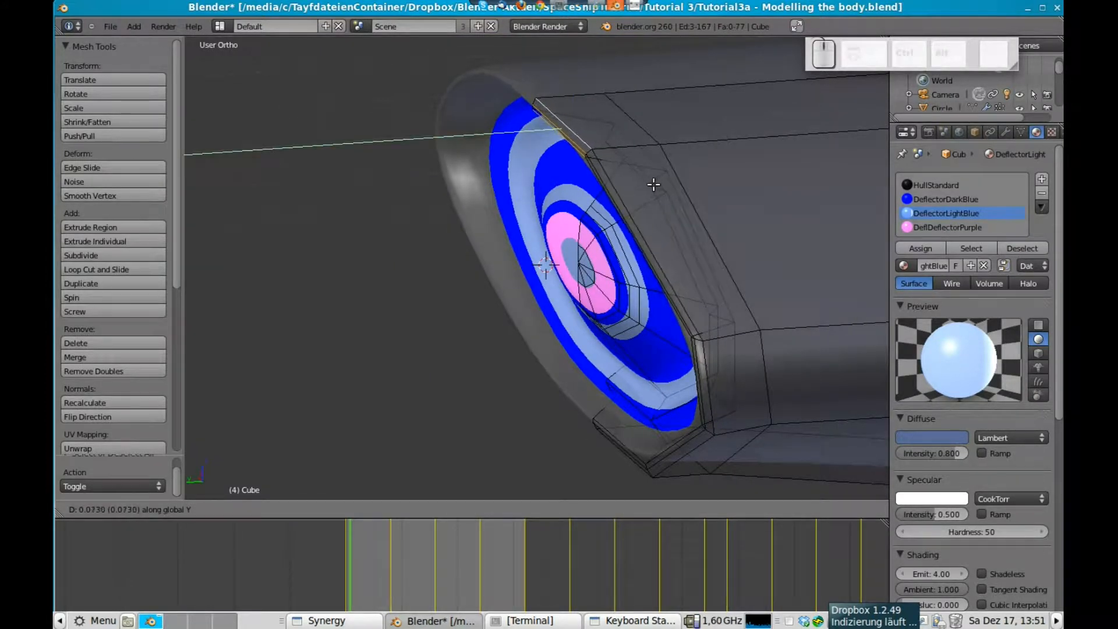
left_click(652, 185)
Lower the selected upper rim edges about 0.06 along global Z and check the rim's shape in Object Mode
key("KP_3")
key("ctrl+KP_3")
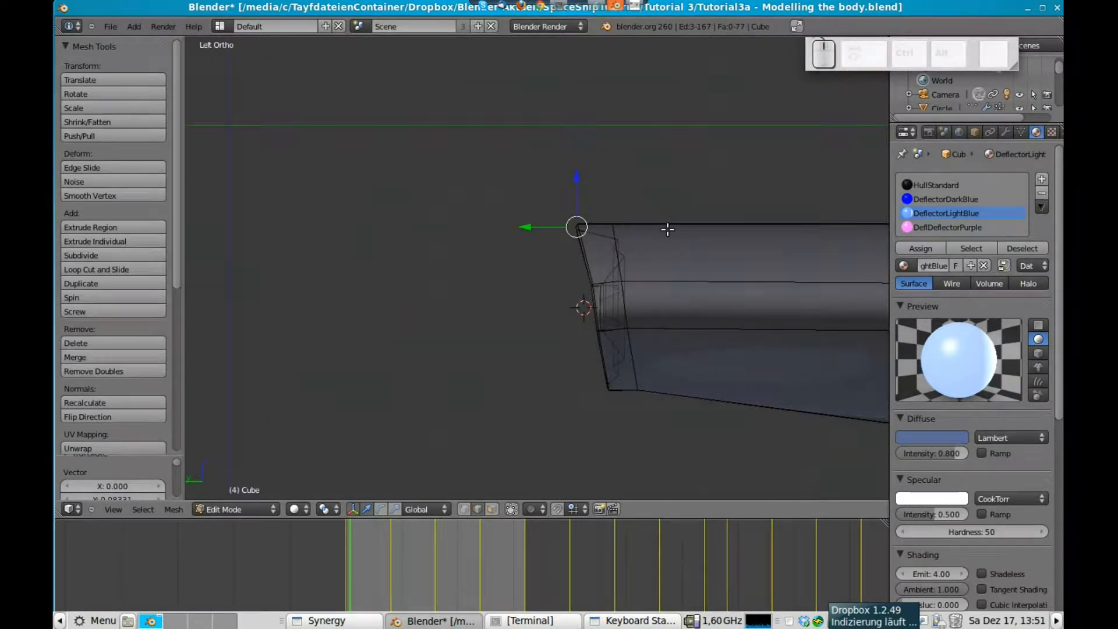
key("g")
key("z")
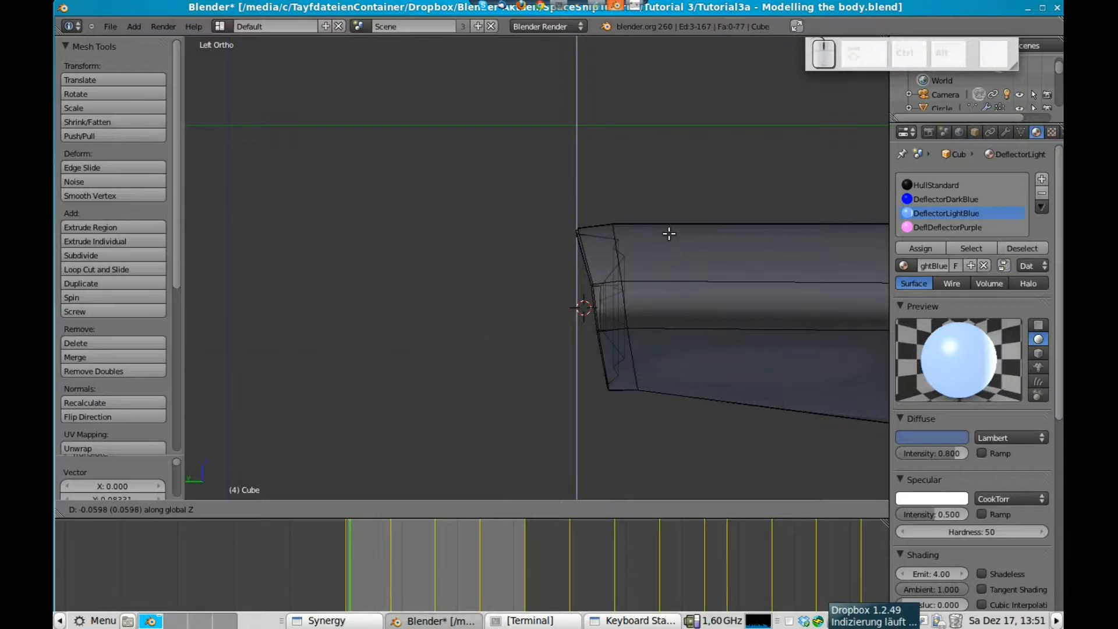
left_click(669, 233)
key("Tab")
middle_click_drag(547, 285, 689, 184)
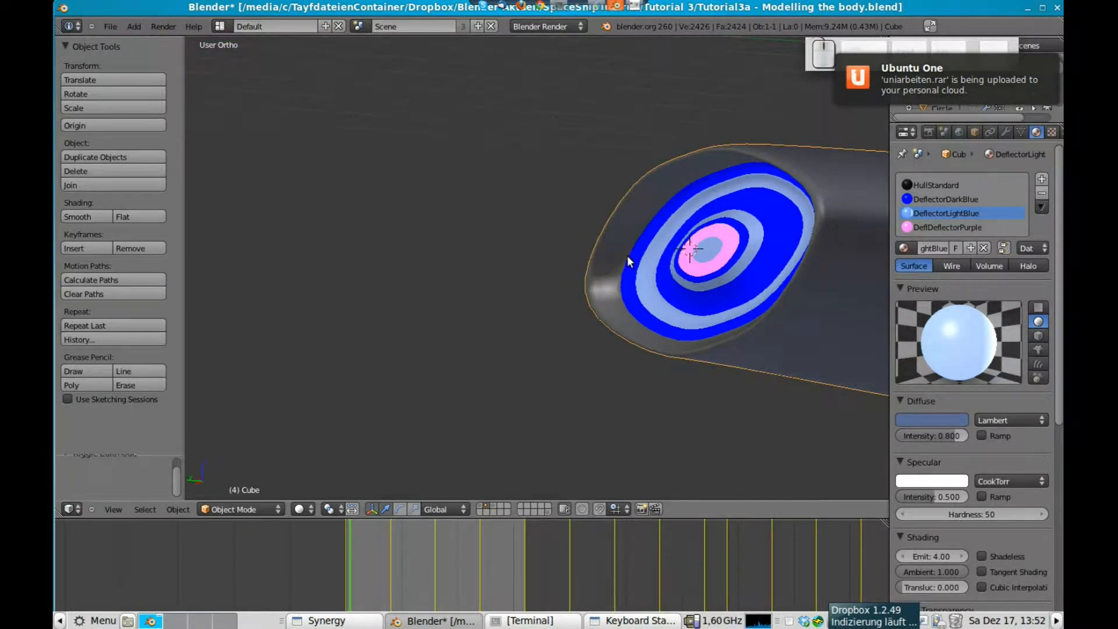
middle_click_drag(667, 159, 651, 227, "shift")
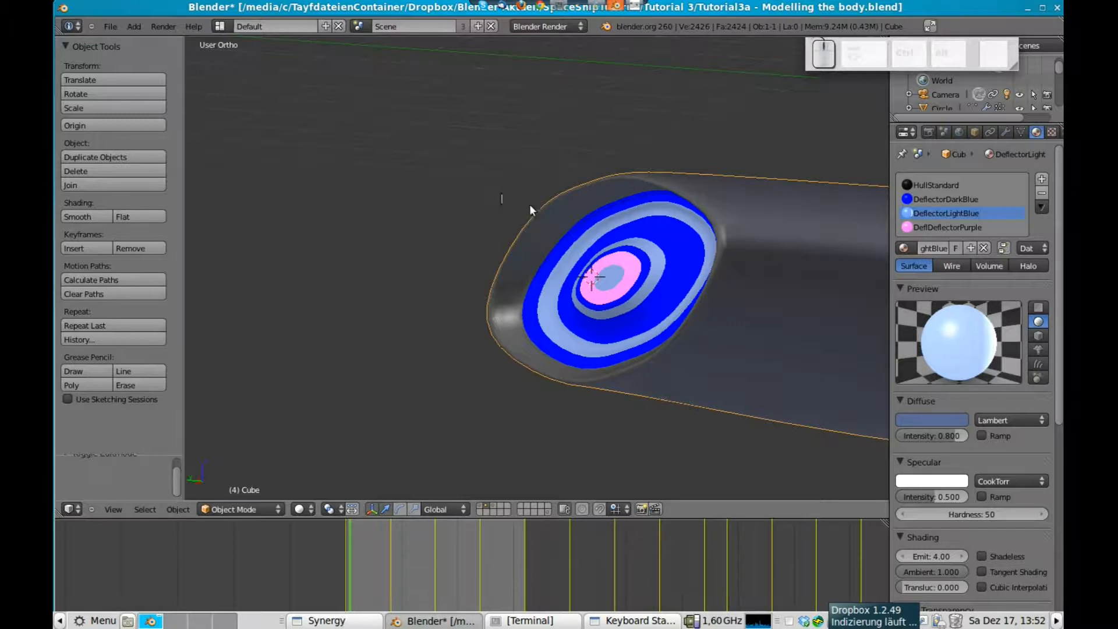
Snap the 3D cursor midway between the two centreline vertices of the edge loop nearest the hull's tail
middle_click_drag(529, 207, 458, 238)
key("KP_7")
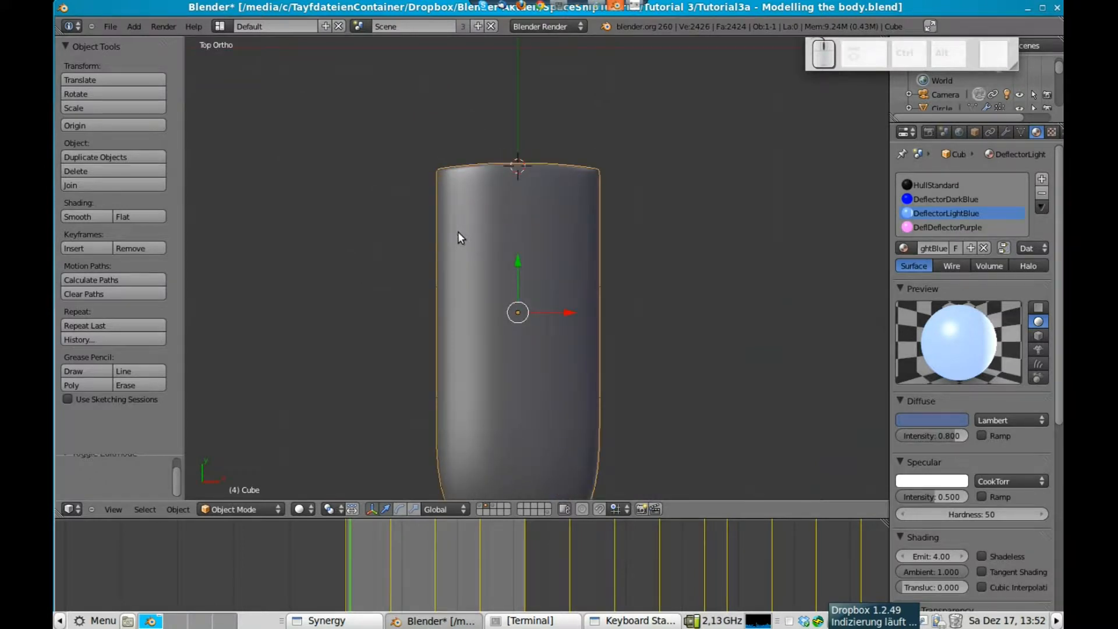
key("Tab")
middle_click_drag(612, 412, 601, 265, "shift")
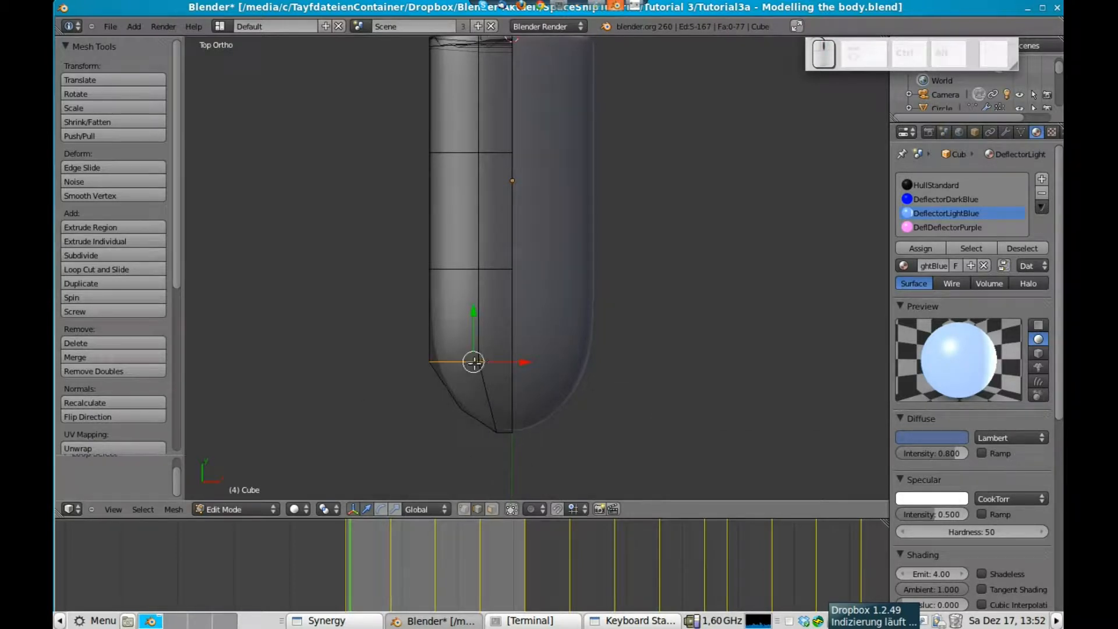
middle_click_drag(501, 357, 706, 362)
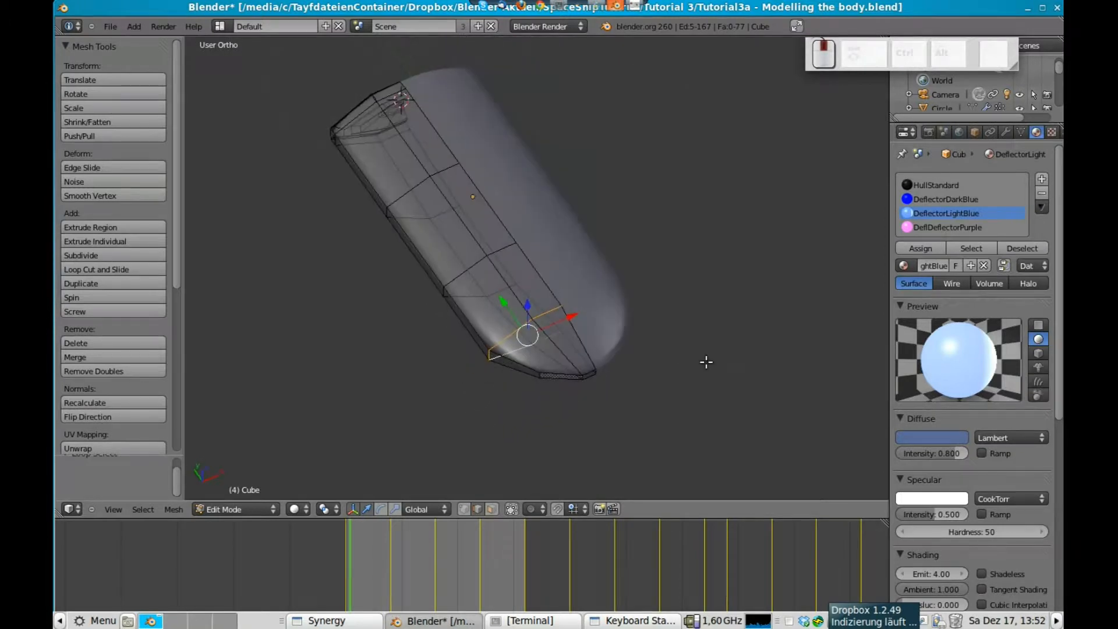
scroll(553, 355, "up", 2)
middle_click_drag(556, 374, 482, 307, "shift")
left_click(460, 507)
scroll(474, 316, "up", 3)
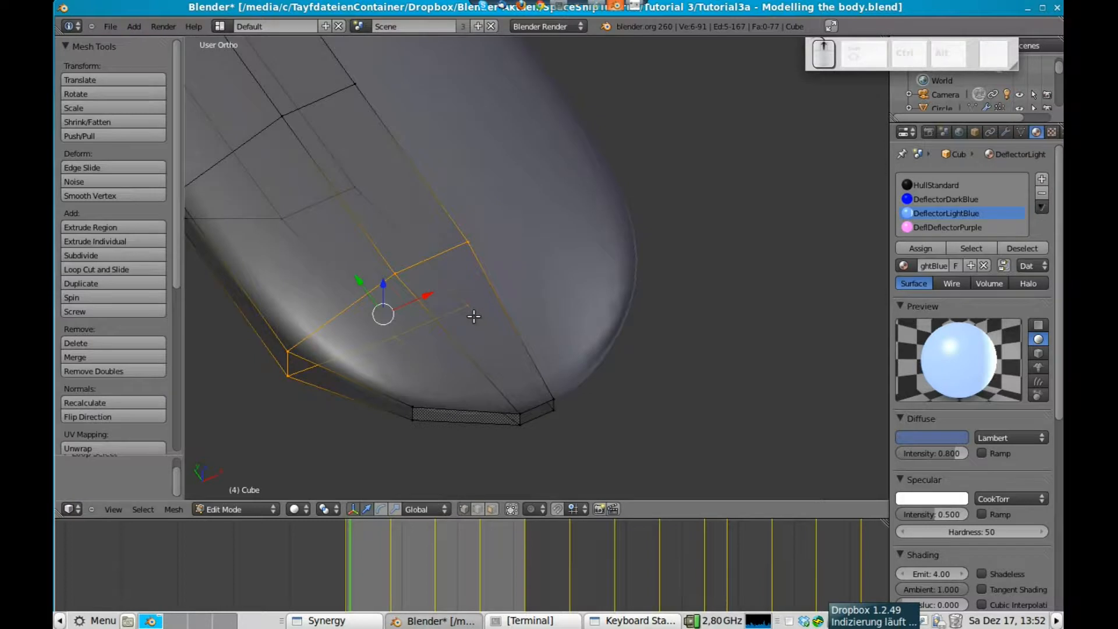
right_click(466, 304)
right_click(468, 242, "shift")
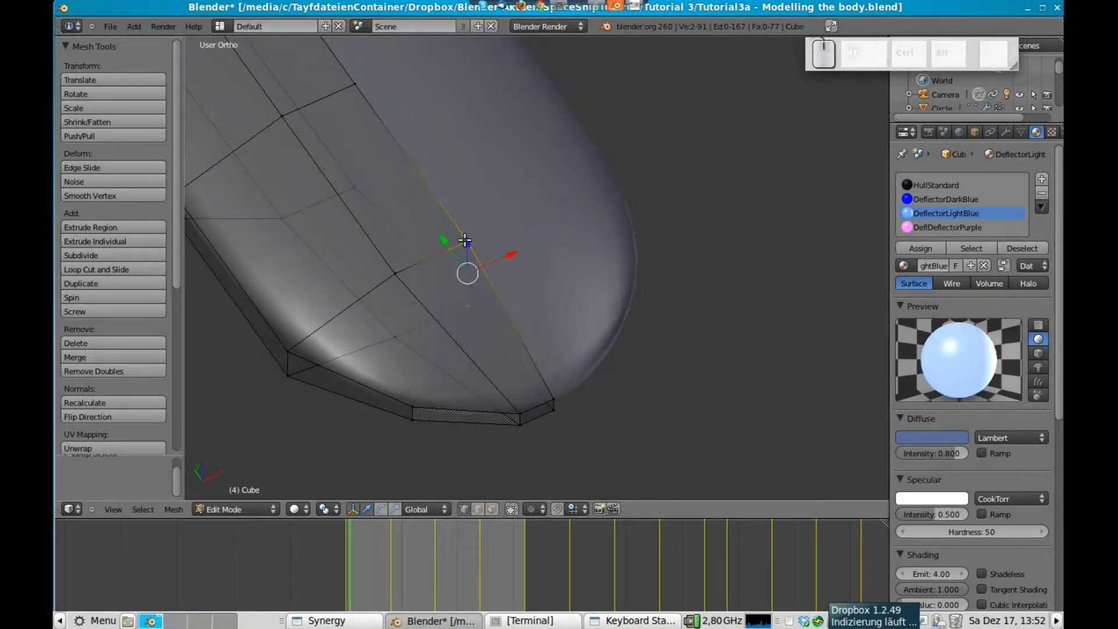
key("shift+s")
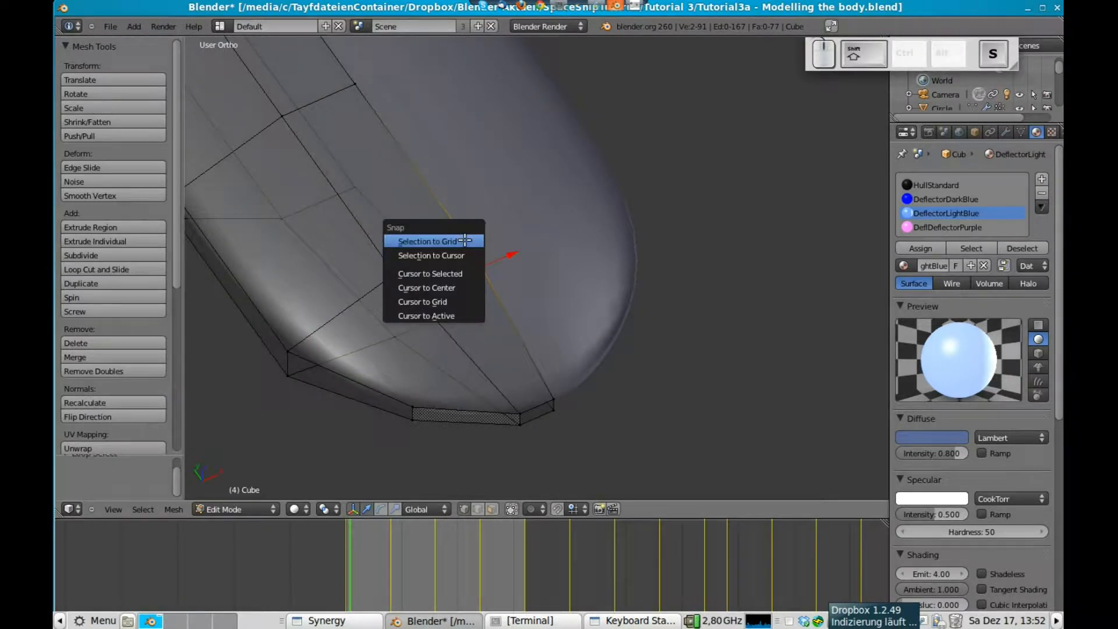
left_click(439, 273)
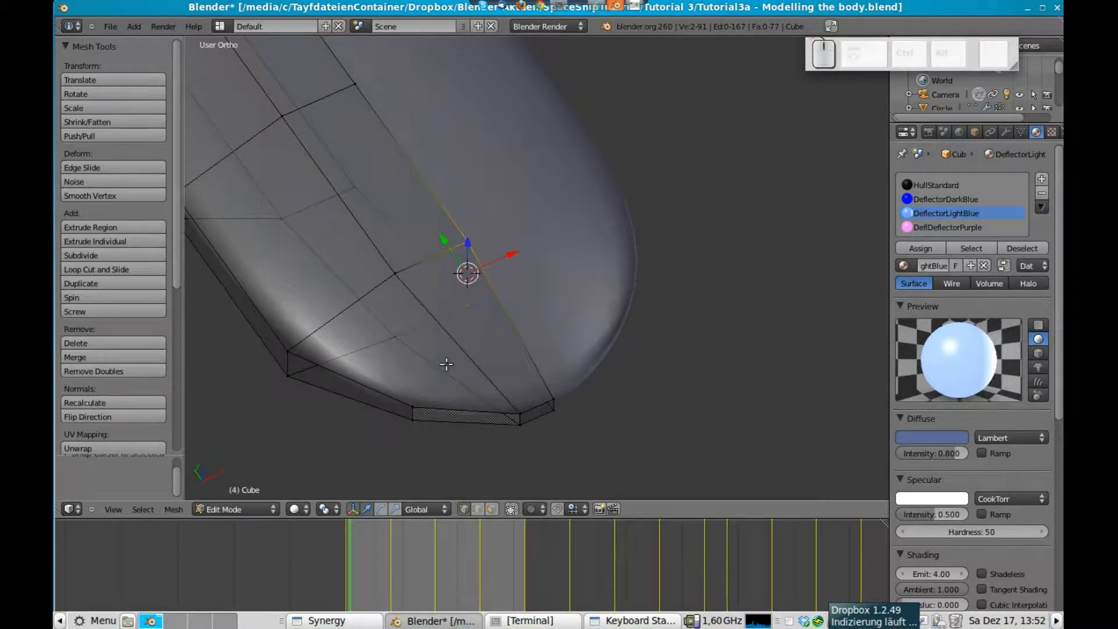
Set the pivot point to the 3D cursor and scale the edge loop nearest the tail to about 0.89
right_click(429, 262, "alt")
right_click(390, 276, "alt")
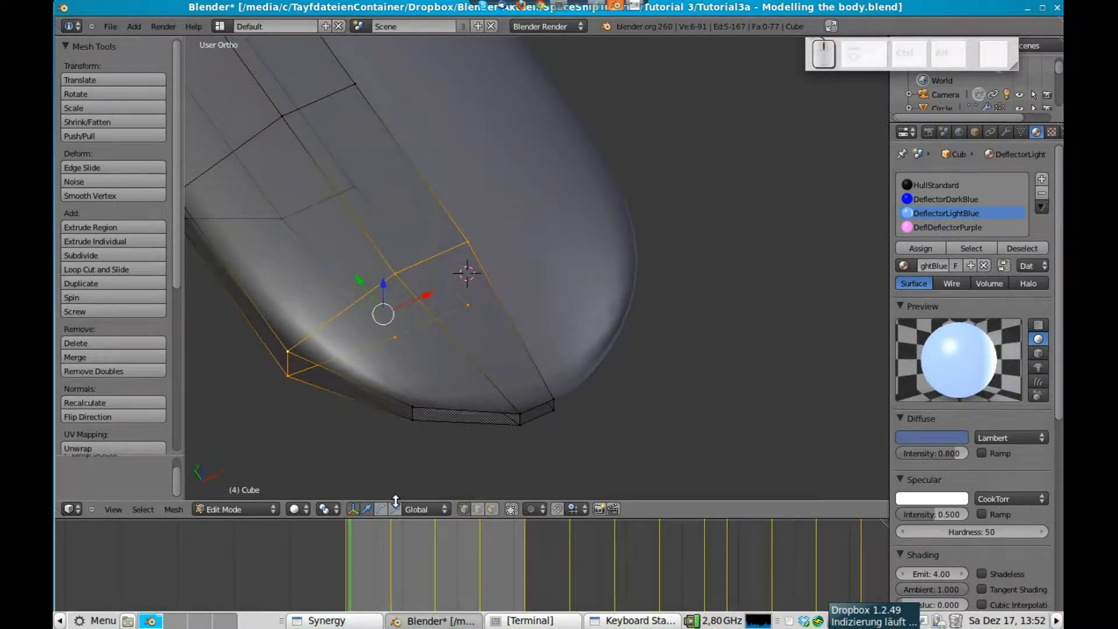
left_click(333, 509)
left_click(371, 480)
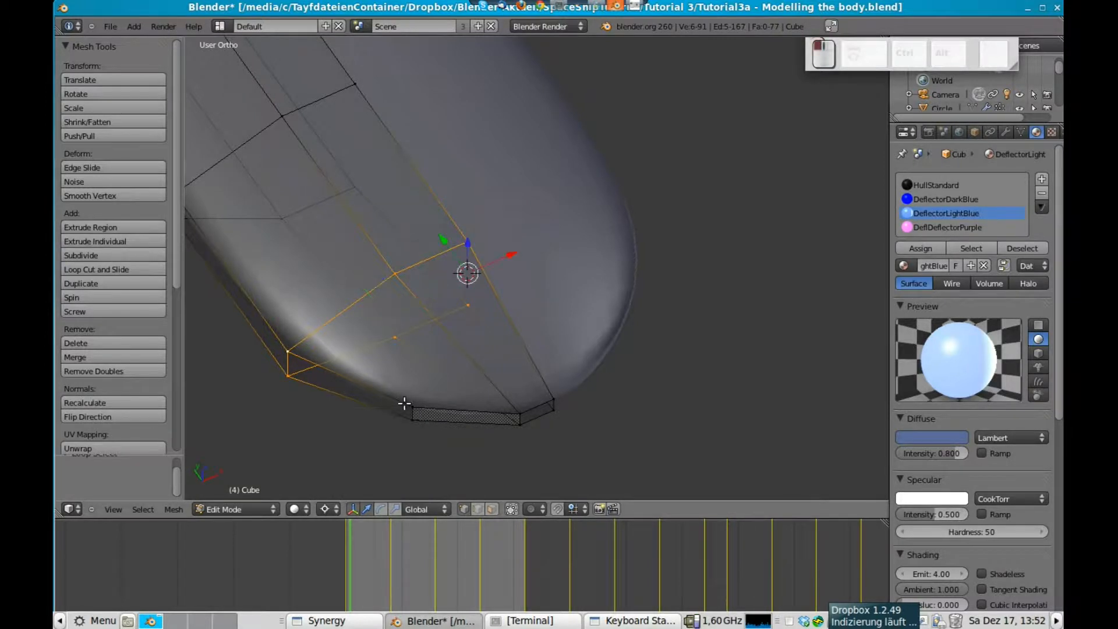
key("s")
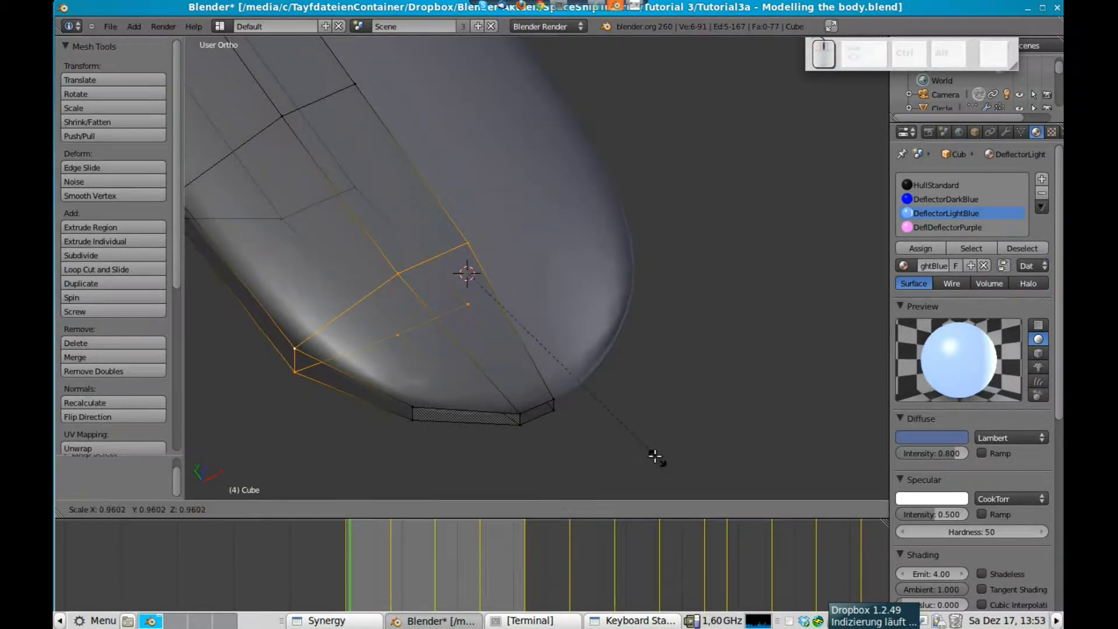
left_click(640, 447)
Widen the edge loop nearest the deflector end by scaling it about 1.11 along global X
key("KP_7")
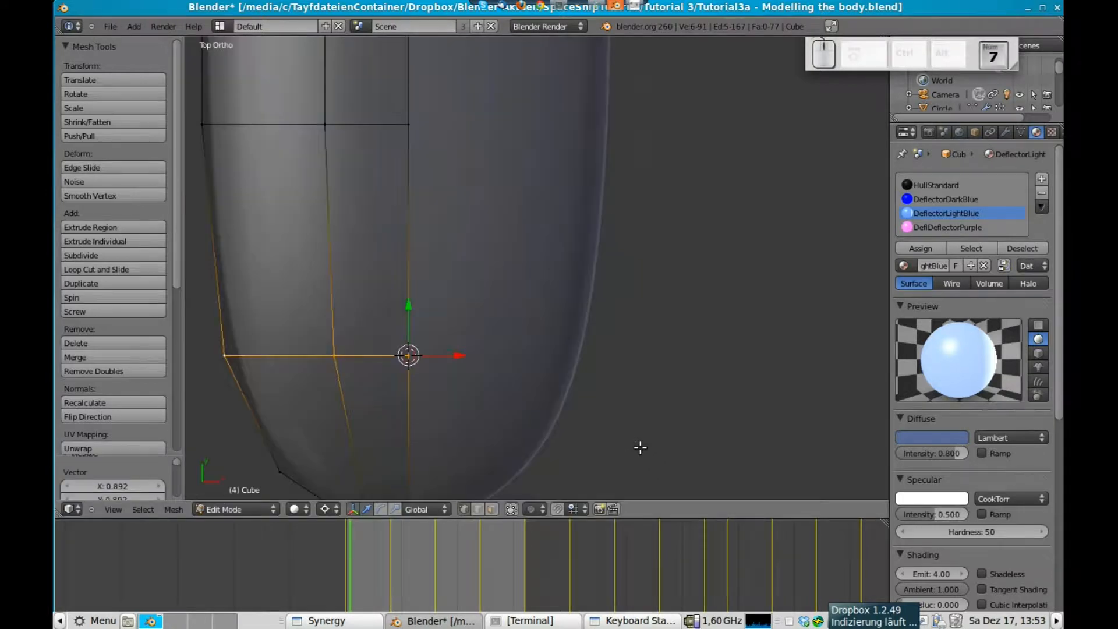
scroll(639, 447, "down", 5)
middle_click_drag(708, 202, 717, 297, "shift")
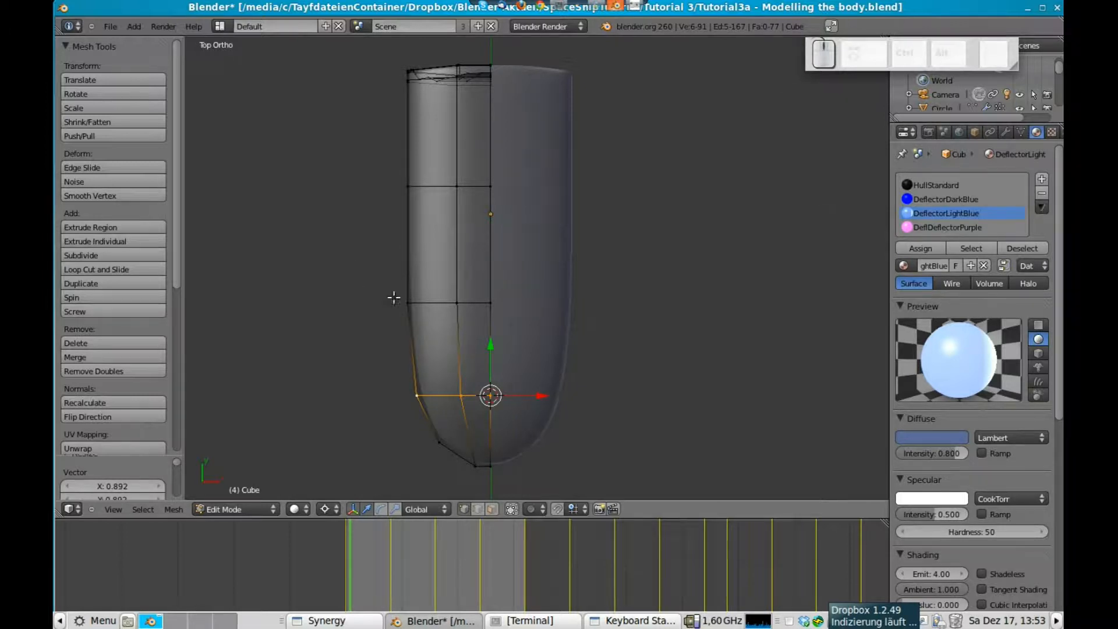
right_click(440, 185, "alt")
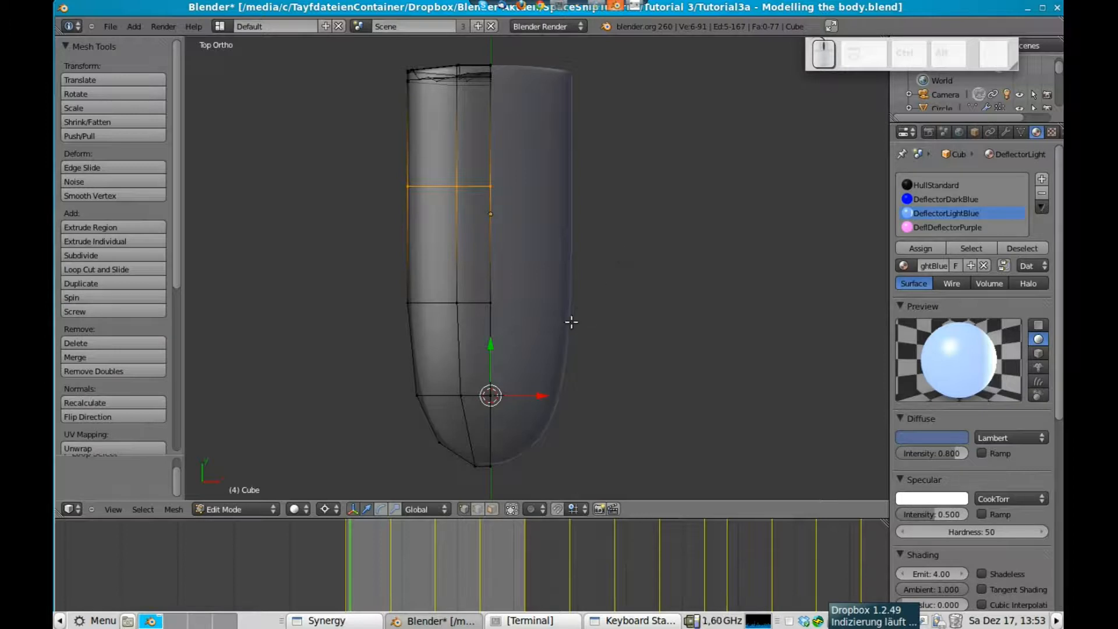
key("s")
key("x")
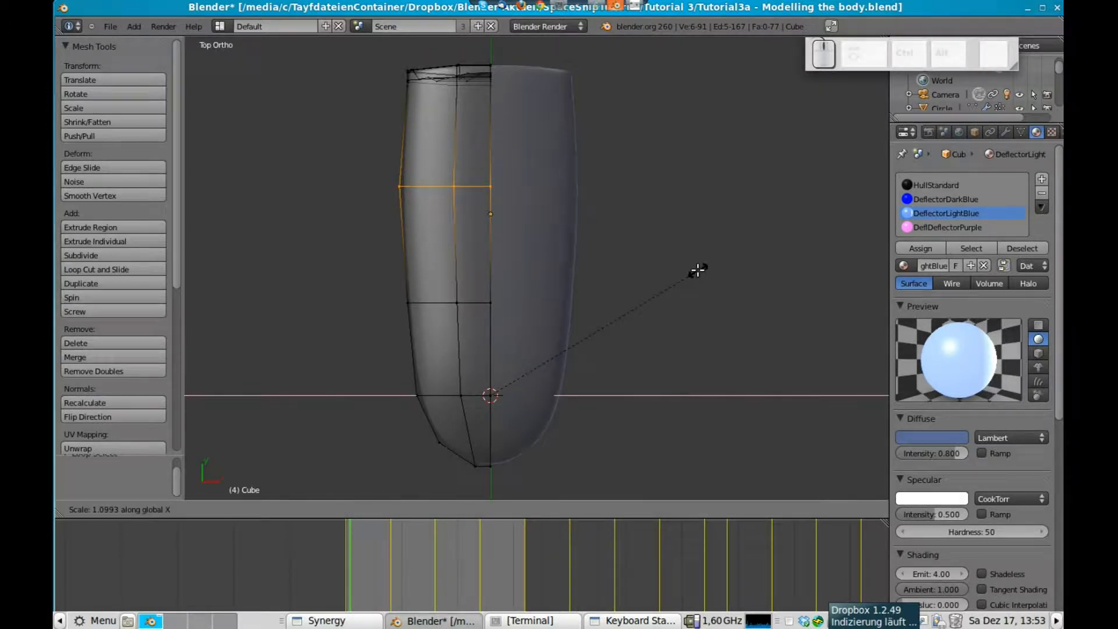
left_click(699, 268)
middle_click_drag(699, 267, 287, 365)
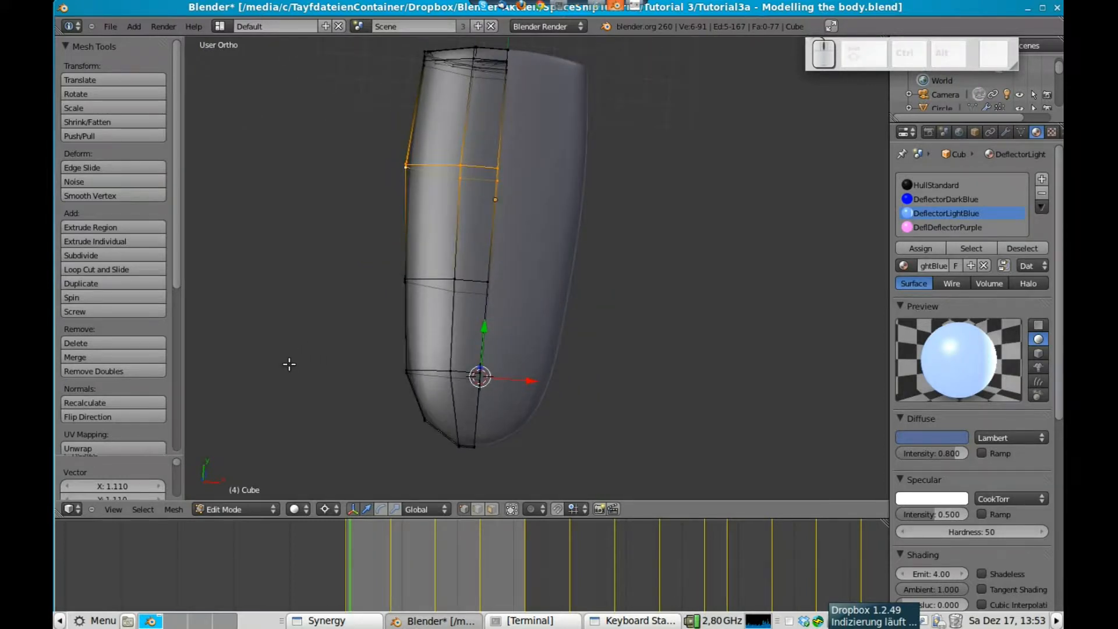
Enlarge the edge loop nearest the tail by scaling it uniformly to about 1.17
key("KP_7")
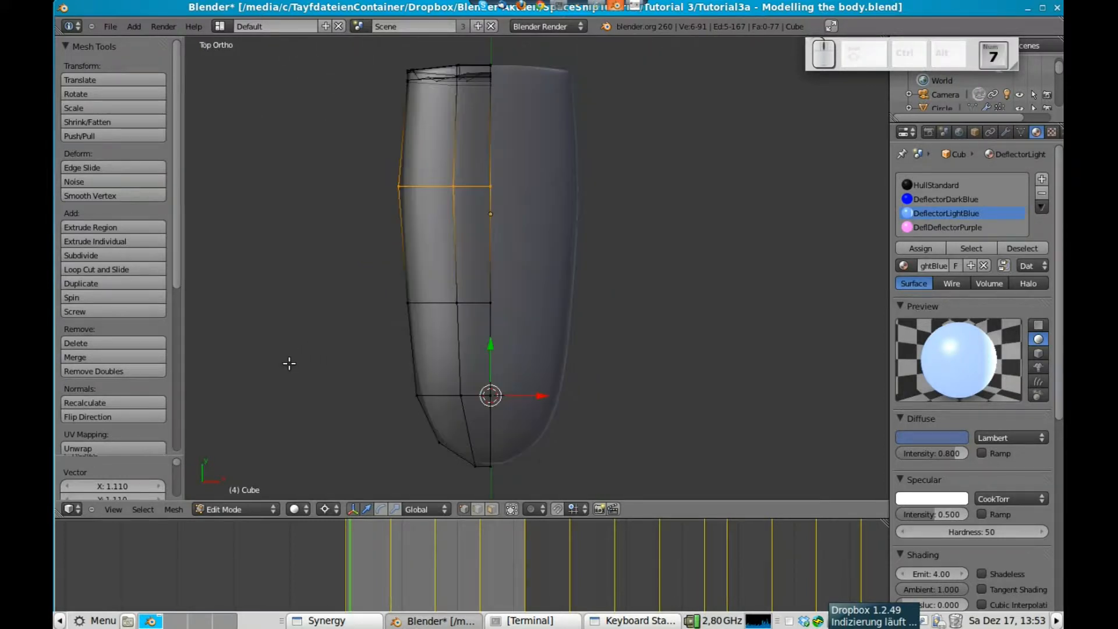
right_click(443, 393, "alt")
key("s")
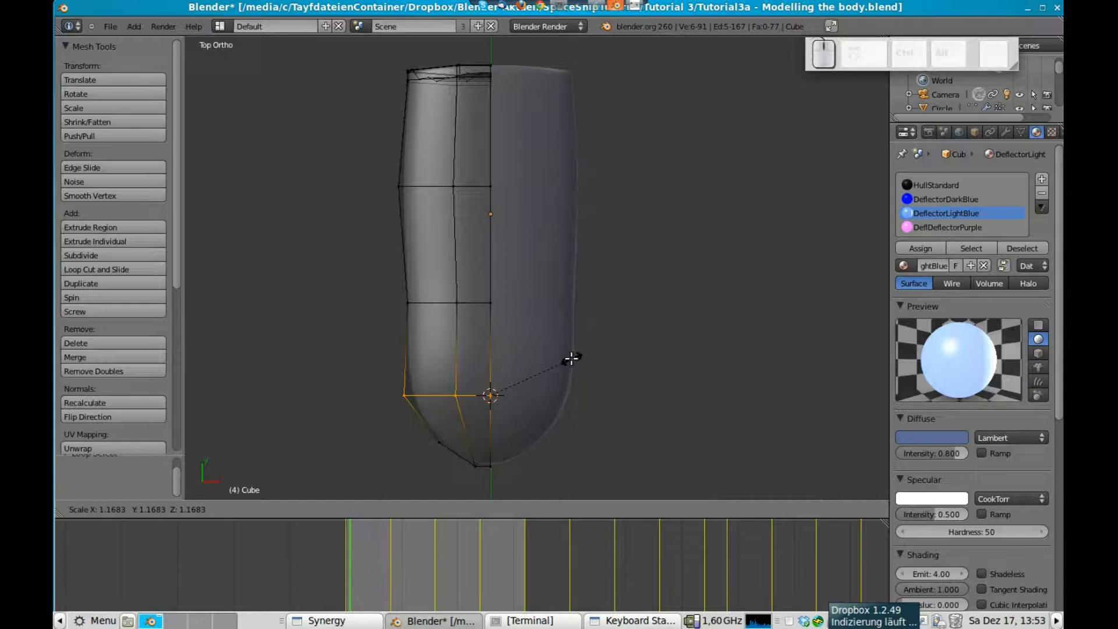
left_click(573, 355)
Select the vertices at the hull's tail tip and move them outward along negative global Y to lengthen the tail
key("a")
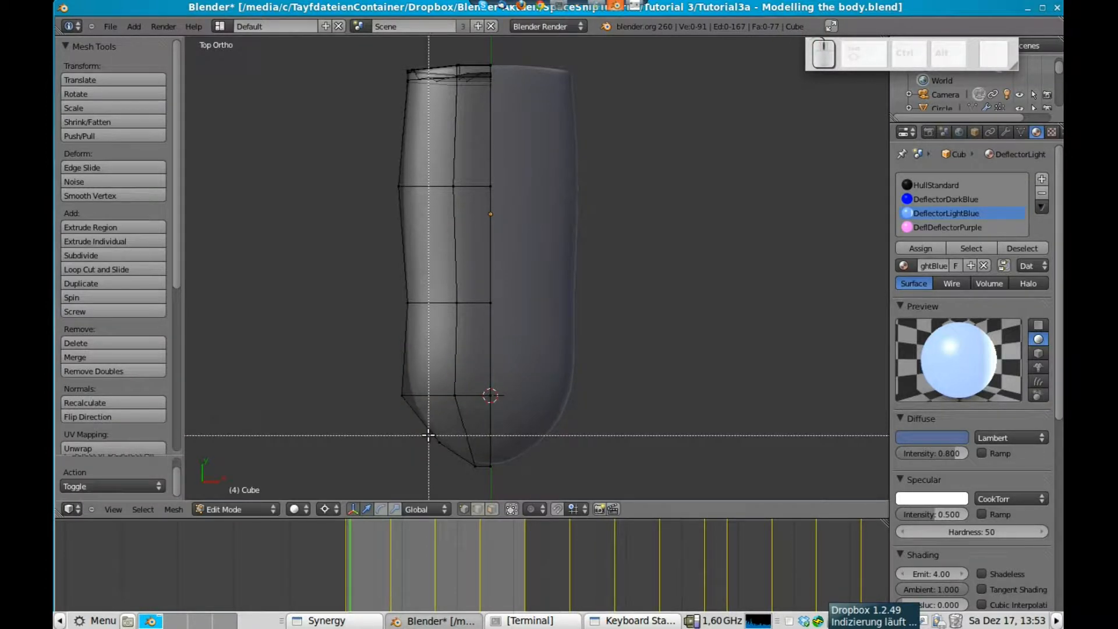
key("b")
left_click_drag(412, 432, 554, 499)
key("g")
key("y")
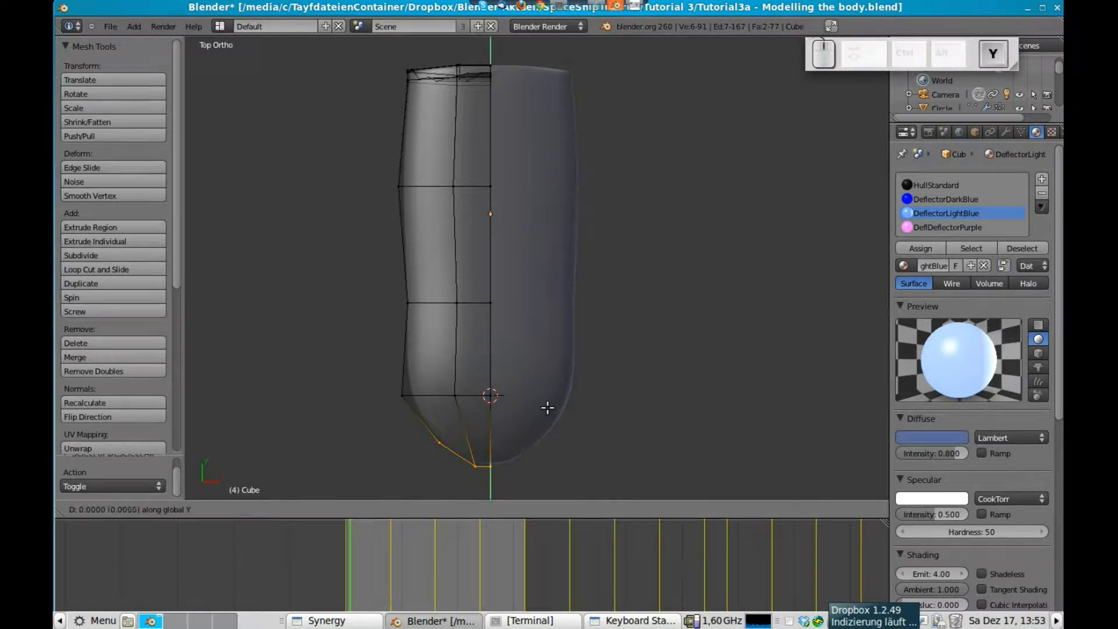
left_click(547, 434)
key("Tab")
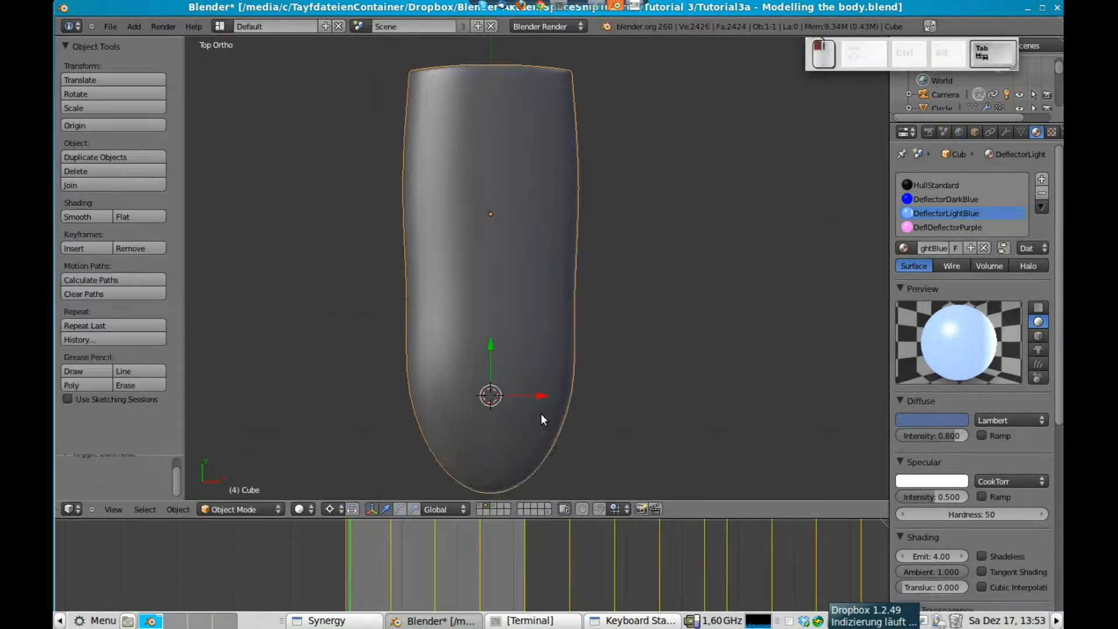
Narrow the hull's waist by scaling the middle edge loop inward along global X and check the smoothed shape
scroll(542, 415, "down", 1)
key("Tab")
right_click(451, 301, "alt")
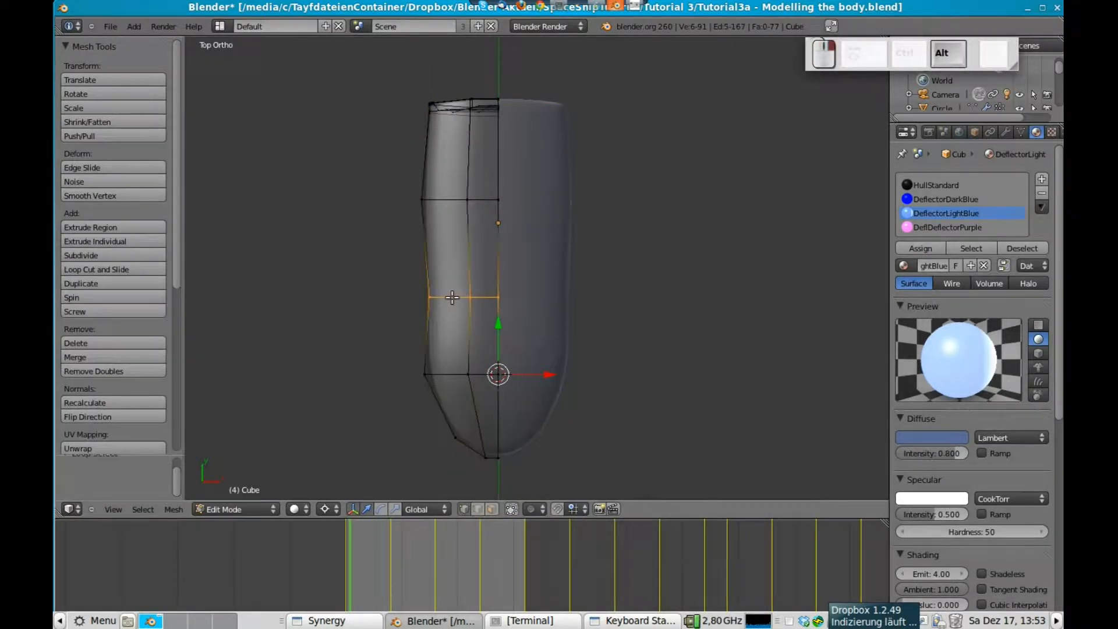
key("s")
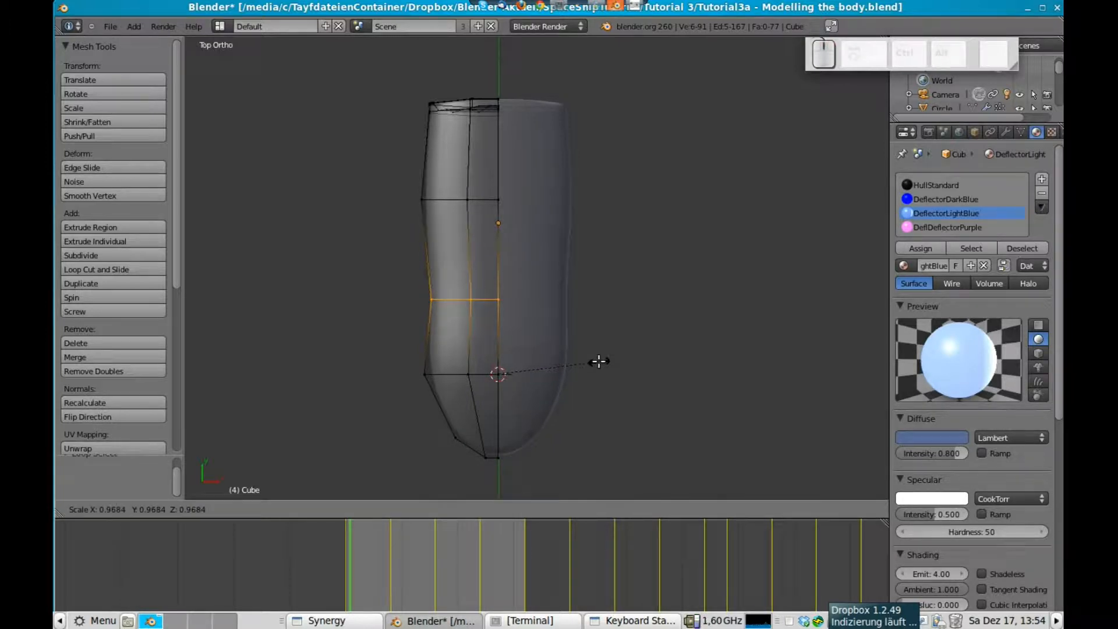
key("x")
left_click(583, 357)
mouse_move(582, 358)
middle_mouse_down()
mouse_move(534, 332)
mouse_move(582, 267)
mouse_move(500, 287)
mouse_move(551, 340)
mouse_move(515, 236)
mouse_move(511, 261)
mouse_move(516, 145)
mouse_move(531, 326)
mouse_move(370, 350)
mouse_move(491, 231)
mouse_move(486, 216)
mouse_move(569, 364)
middle_mouse_up()
key("Tab")
scroll(487, 215, "up", 5)
key("Tab")
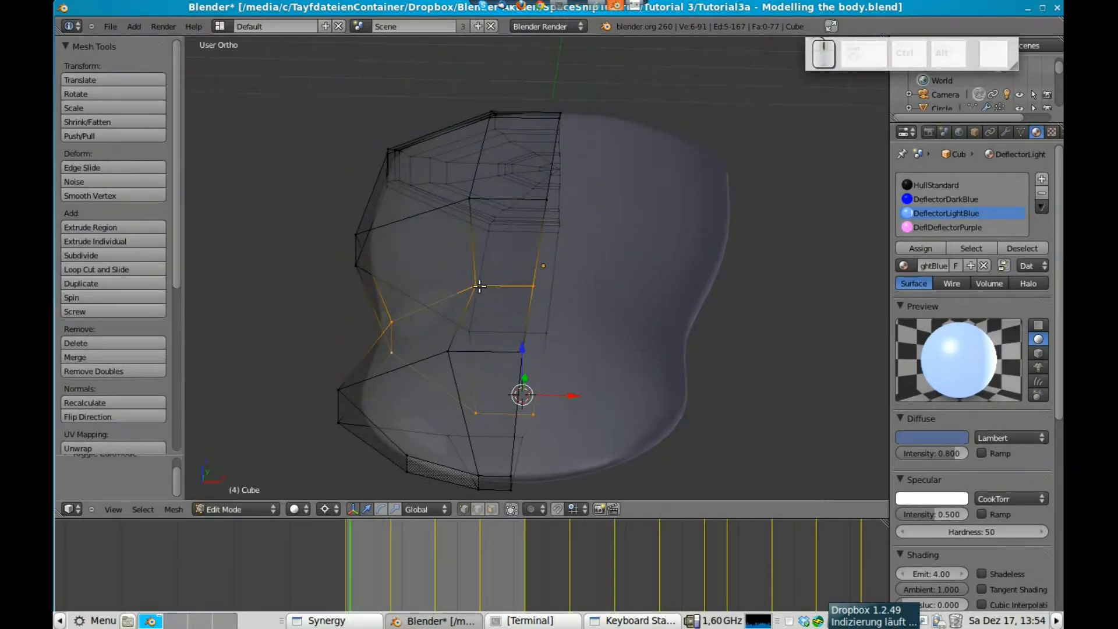
Widen the hull's edge loop just behind the deflector end by scaling it about 1.03 along global X
middle_click_drag(575, 286, 381, 235)
middle_click_drag(636, 246, 506, 214)
key("Tab")
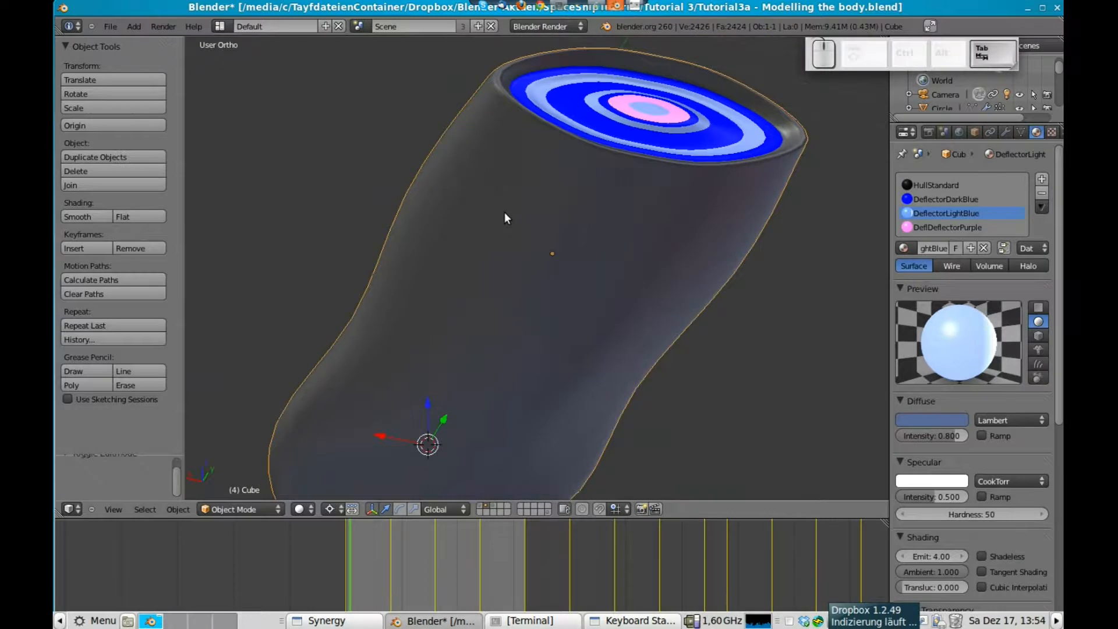
key("Tab")
middle_click_drag(682, 311, 611, 318)
left_click(608, 318, "alt")
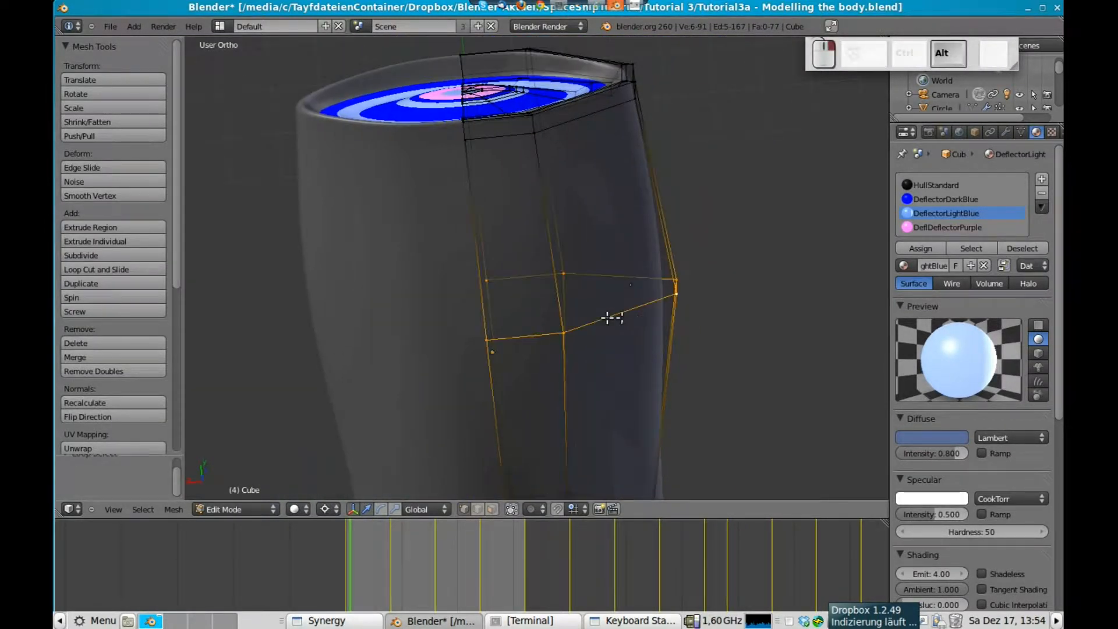
key("s")
key("x")
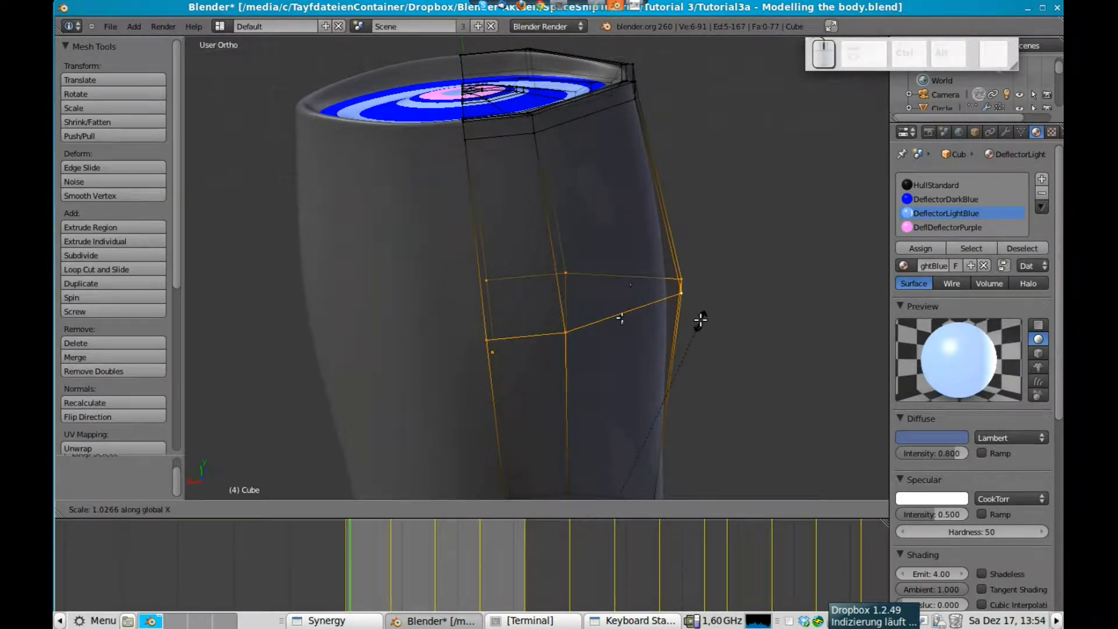
left_click(702, 317)
key("Tab")
Clear the selection and add one centred lengthwise loop cut through the narrow band of faces along the hull's side
middle_click_drag(702, 316, 398, 389)
middle_click_drag(477, 361, 516, 345)
key("a")
middle_click_drag(447, 342, 393, 349)
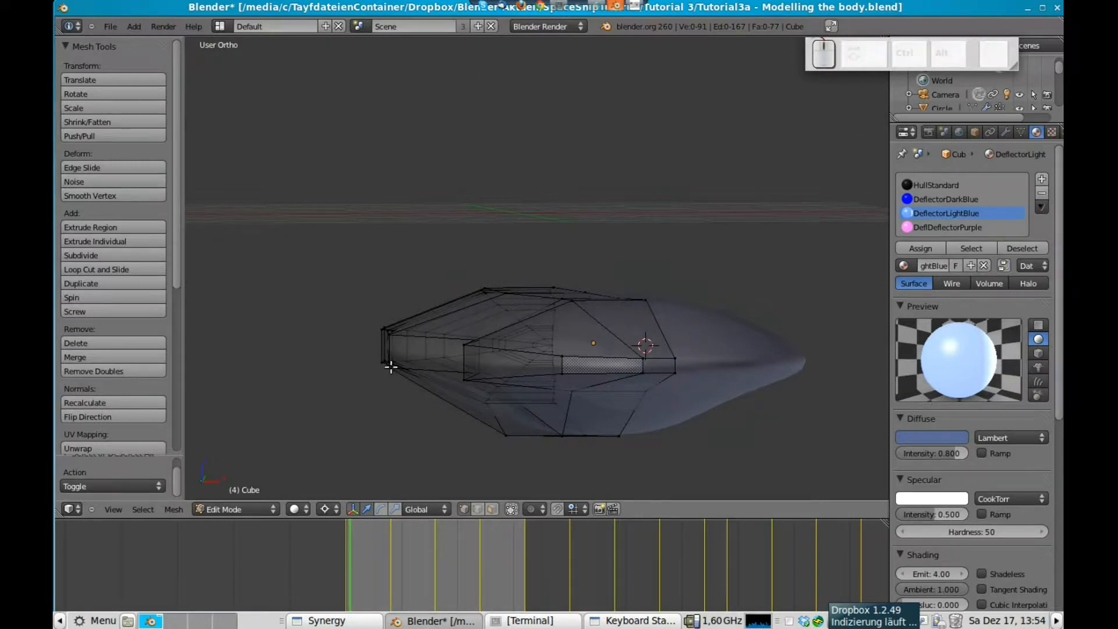
middle_click_drag(402, 353, 433, 456)
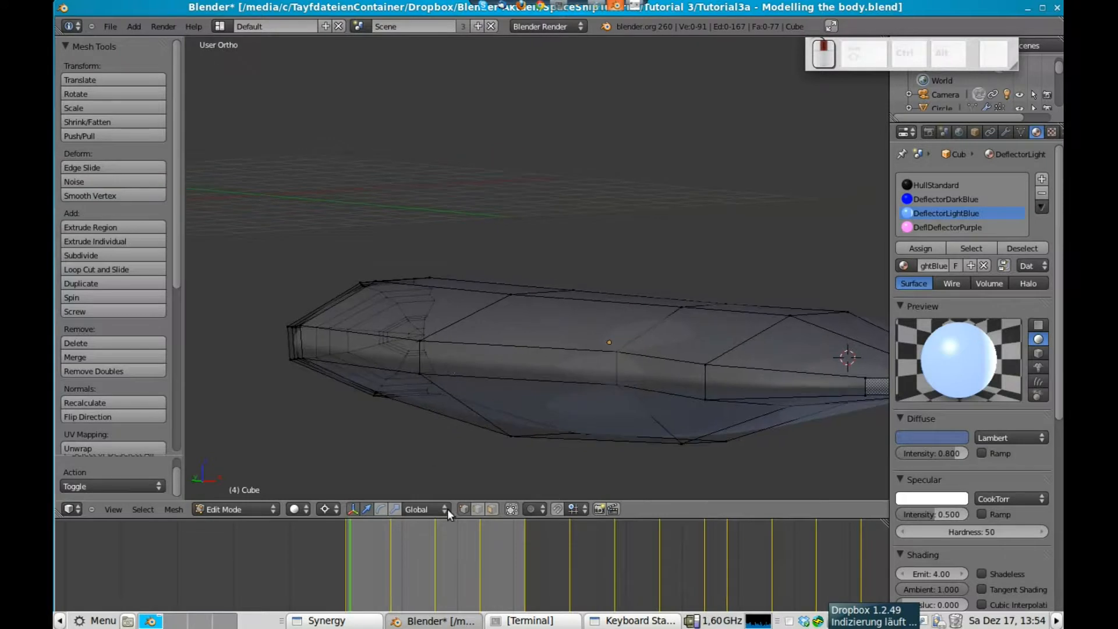
left_click(116, 269)
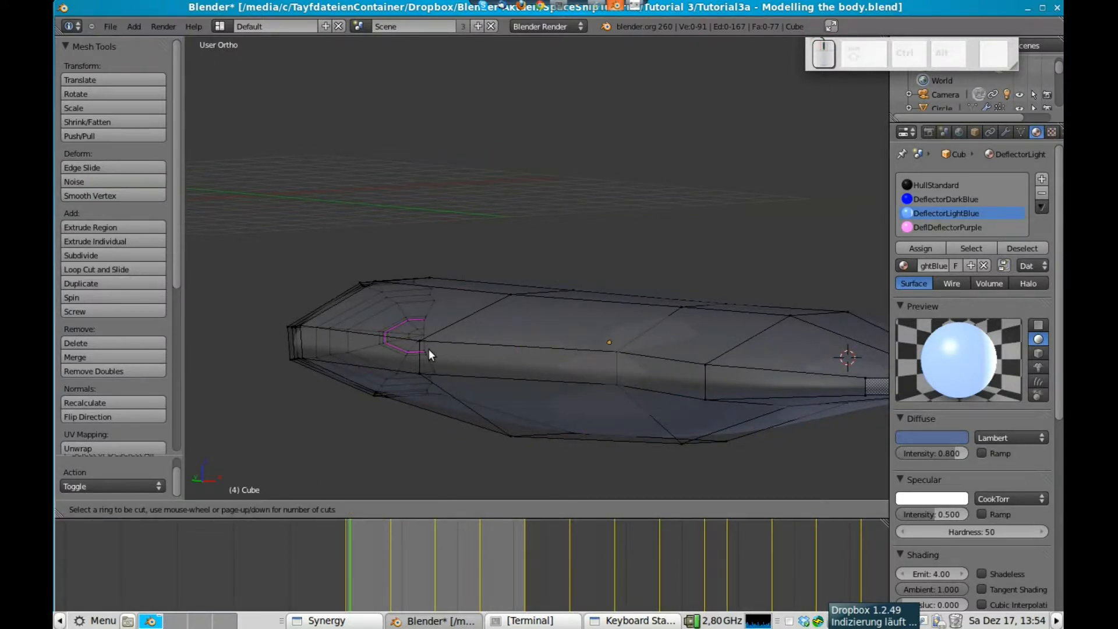
left_click(419, 359)
left_click(419, 359)
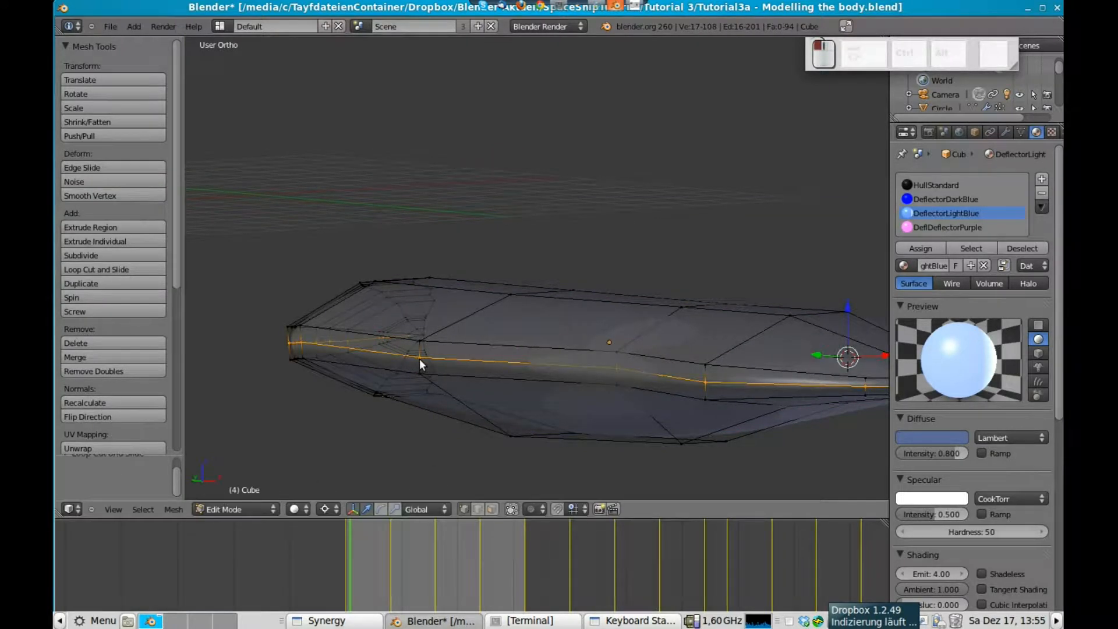
middle_click_drag(765, 332, 681, 399)
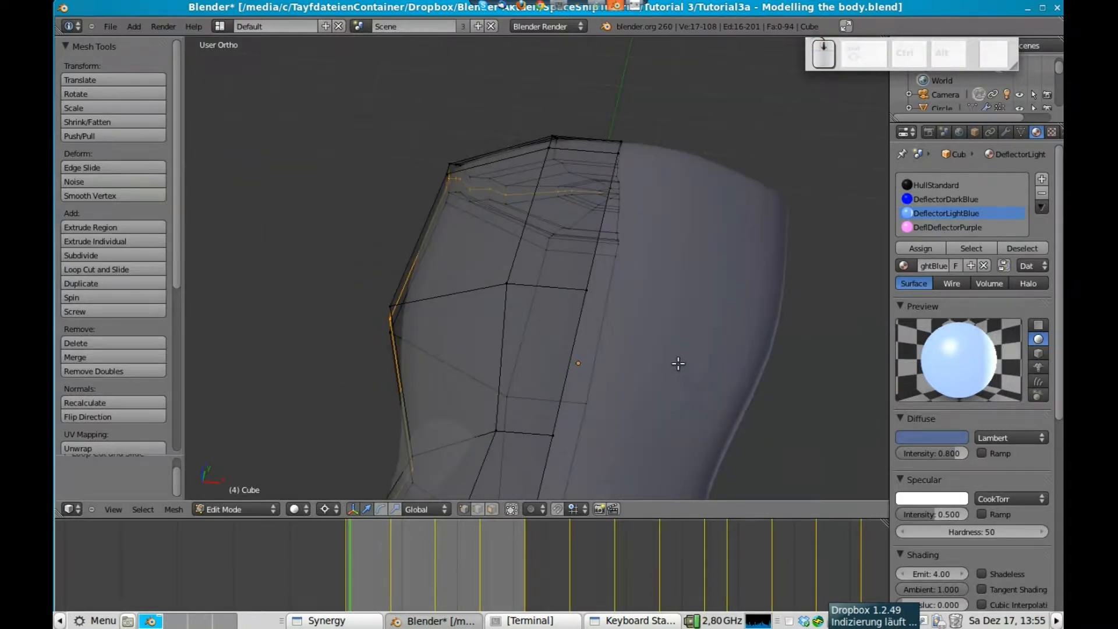
scroll(652, 352, "down", 1)
middle_click_drag(441, 368, 509, 333)
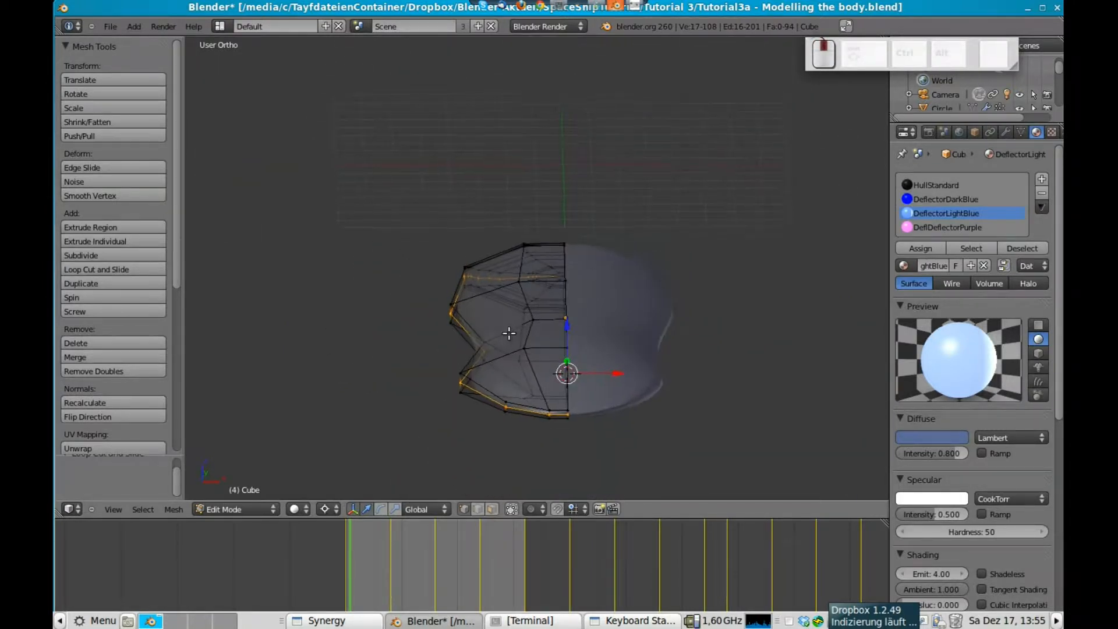
key("s")
key("x")
right_click(539, 382)
key("s")
key("x")
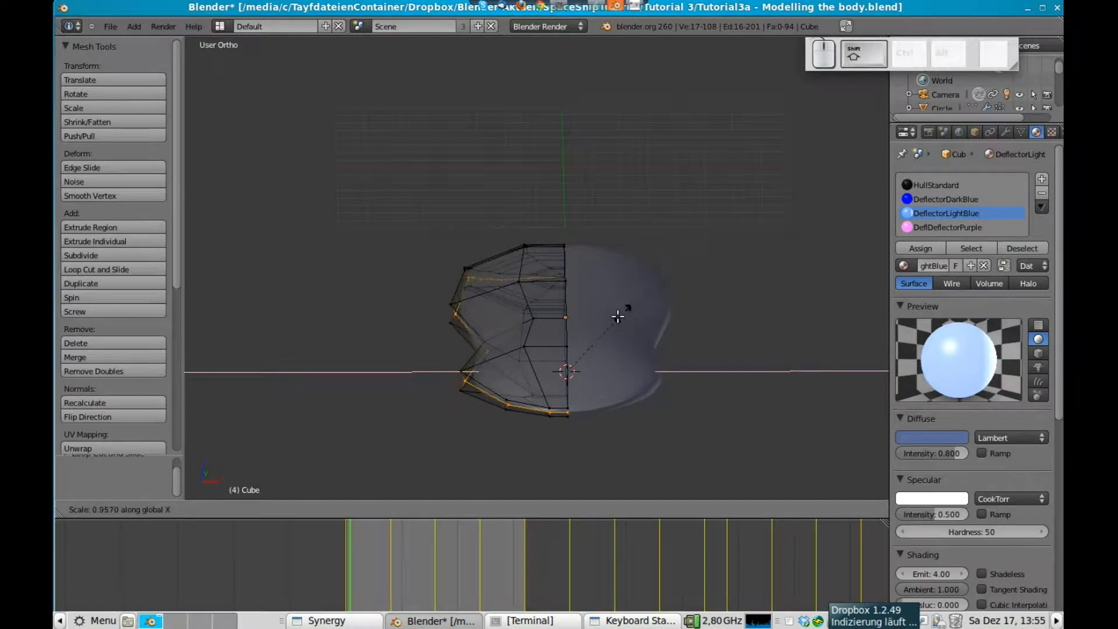
right_click(555, 372)
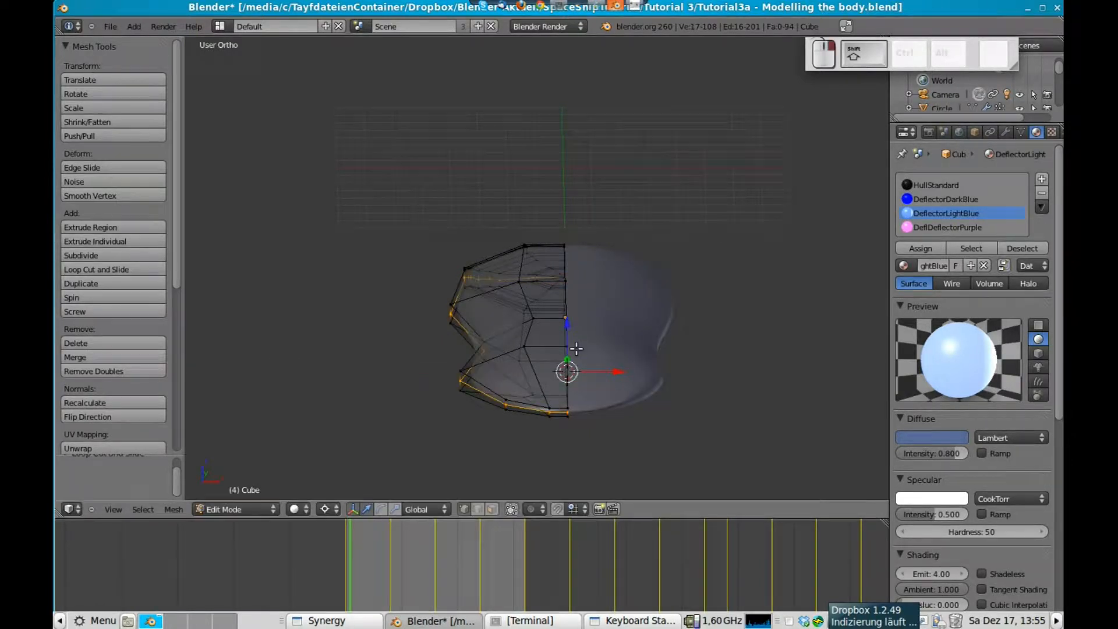
mouse_move(691, 315)
middle_mouse_down()
mouse_move(637, 313)
mouse_move(698, 323)
middle_mouse_up()
key("s")
key("x")
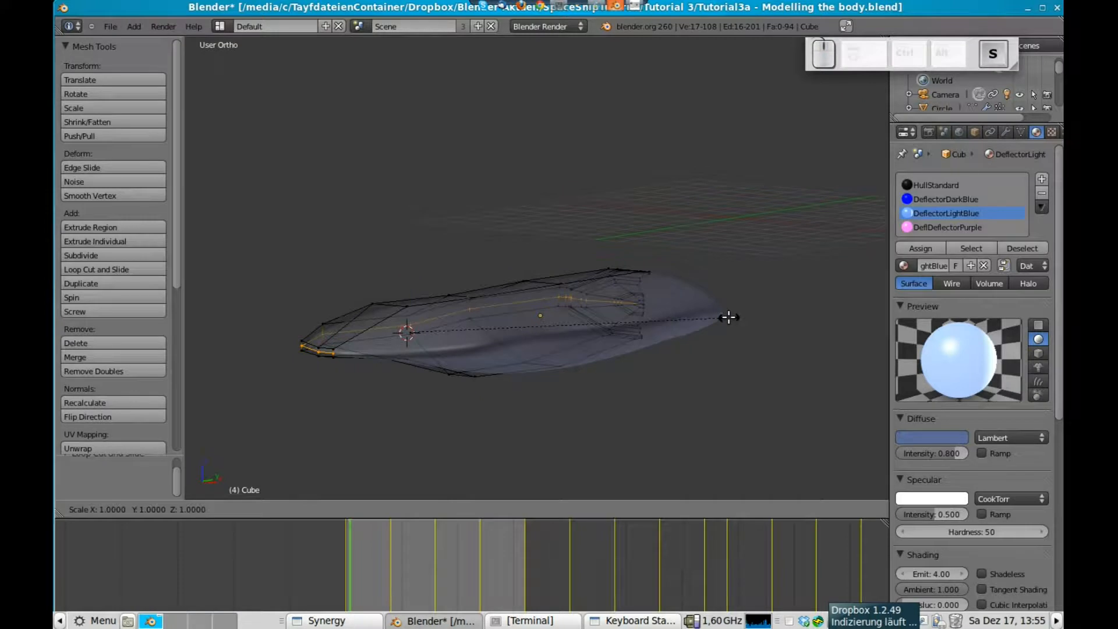
right_click(710, 318)
Scale the new lengthwise side loop inward along global X and inspect the smoothed hull edge
middle_click_drag(738, 219, 698, 213)
key("s")
key("x")
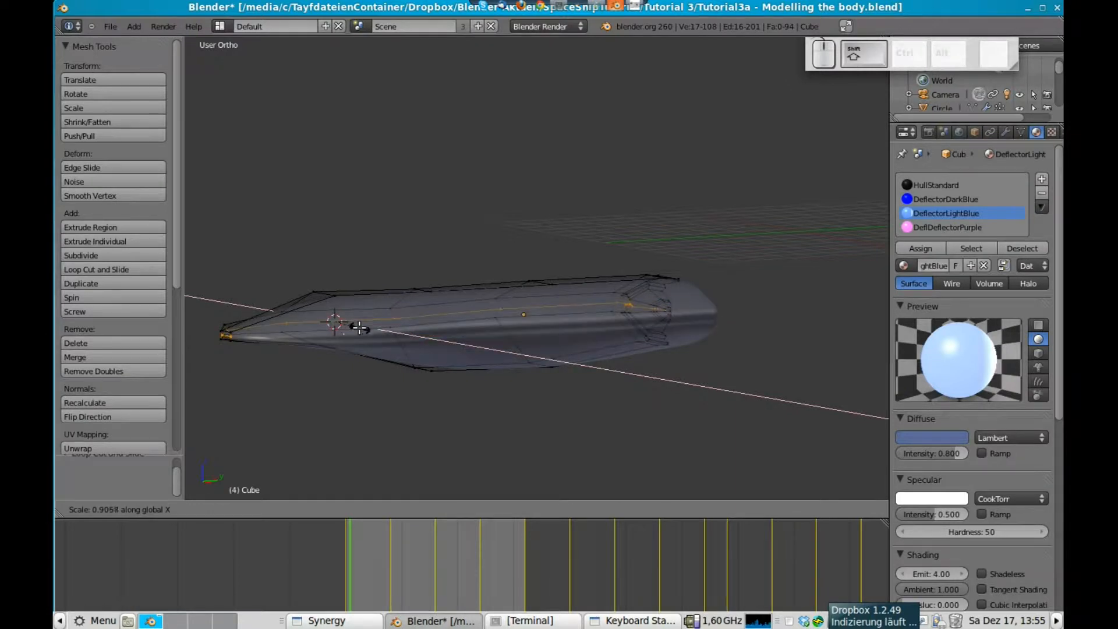
left_click(415, 319)
key("Tab")
mouse_move(562, 330)
middle_mouse_down()
mouse_move(562, 283)
mouse_move(560, 309)
middle_mouse_up()
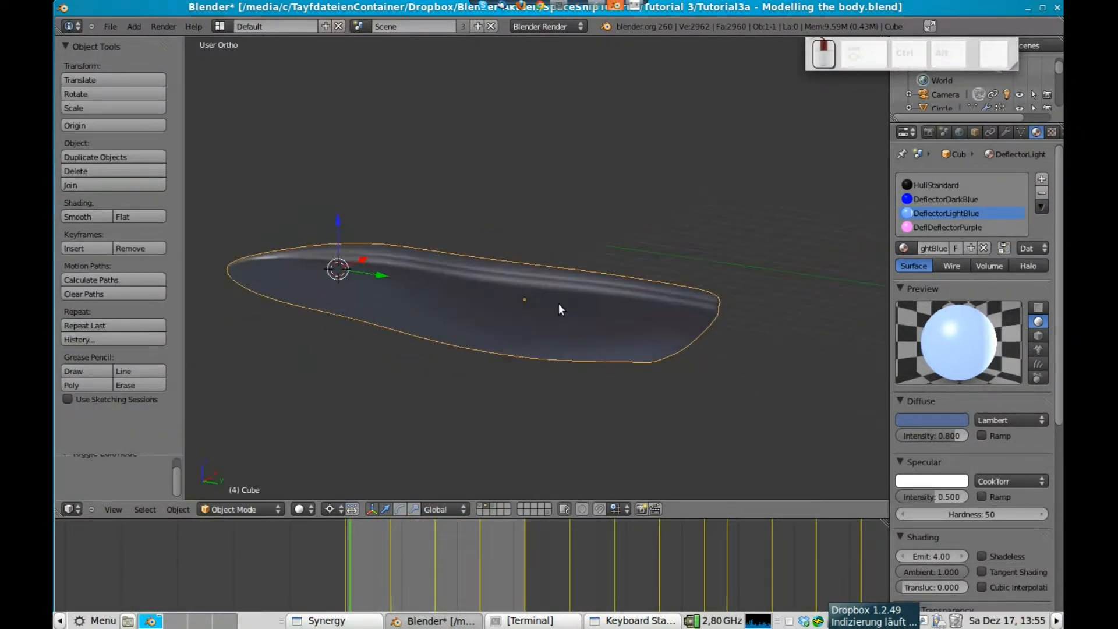
middle_click_drag(379, 285, 489, 290)
Scale the lengthwise side loop outward along global X to sharpen the hull's edge, checking the smoothed body
key("Tab")
middle_click_drag(695, 309, 648, 342)
key("Tab")
key("Tab")
key("s")
key("x")
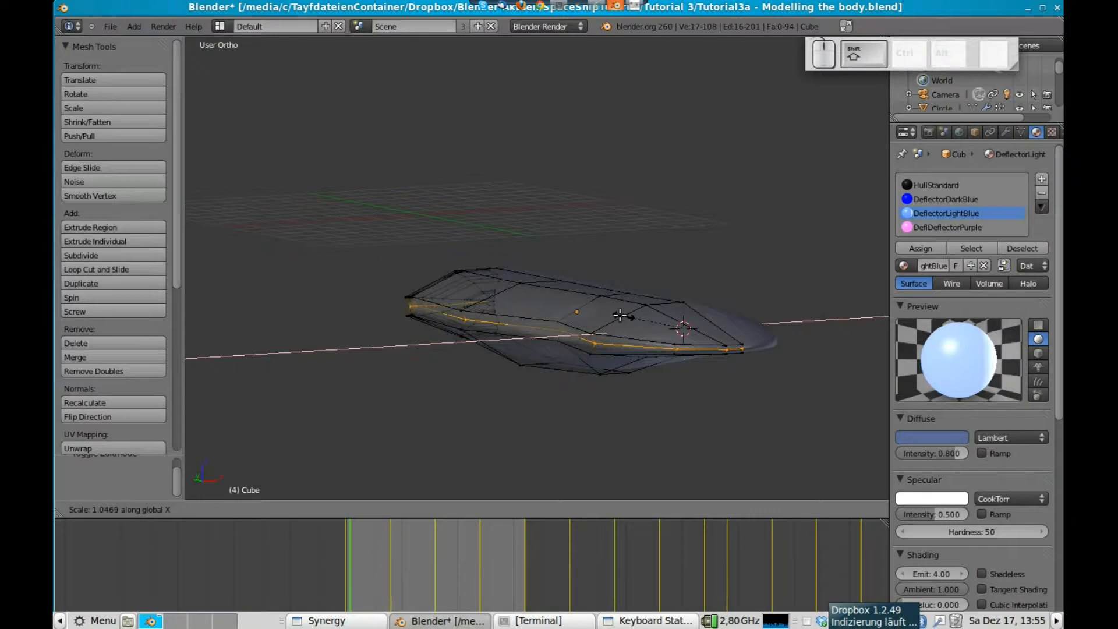
left_click(549, 320)
key("Tab")
middle_click_drag(549, 319, 538, 292)
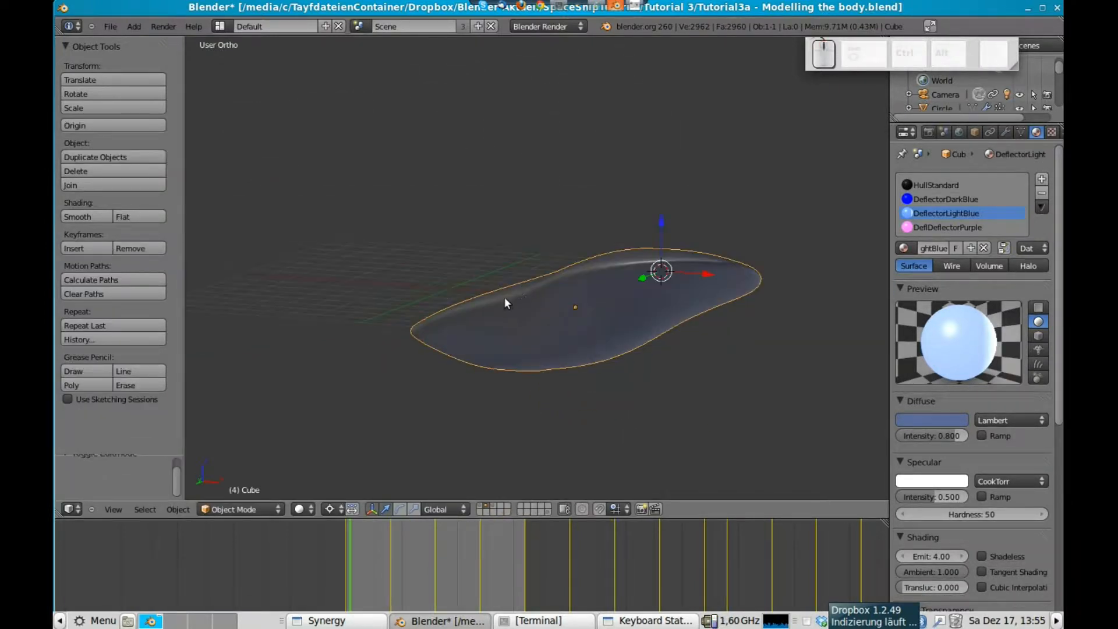
Inspect the reshaped hull from several angles and save over the existing blend file
middle_click_drag(726, 278, 646, 345)
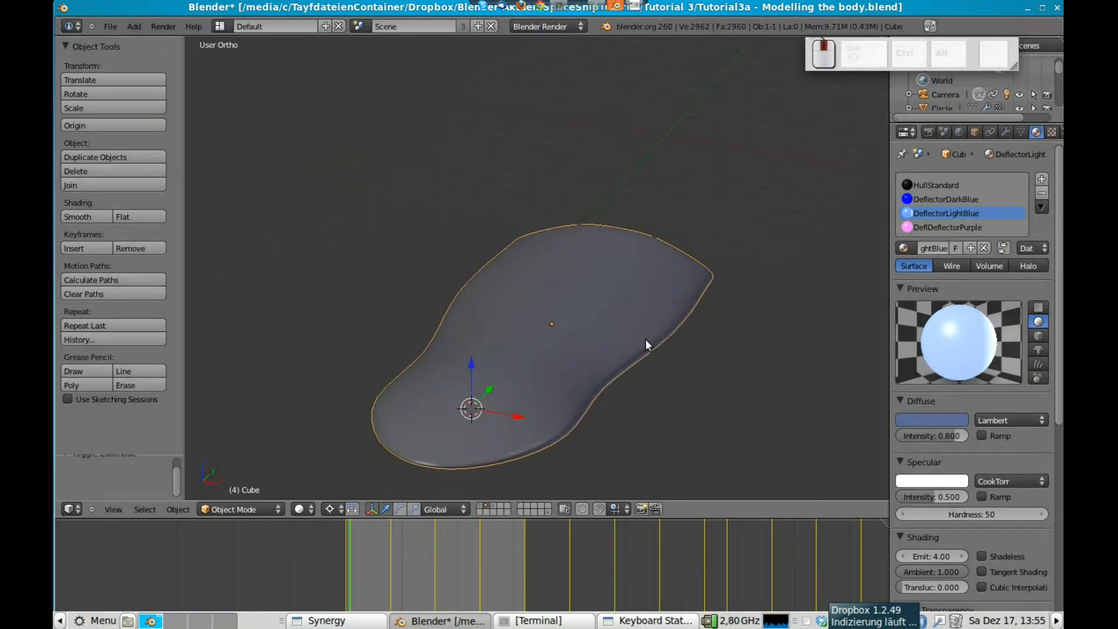
middle_click_drag(649, 392, 626, 328)
key("Tab")
key("Tab")
key("ctrl+s")
left_click(628, 326)
middle_click_drag(745, 310, 671, 349)
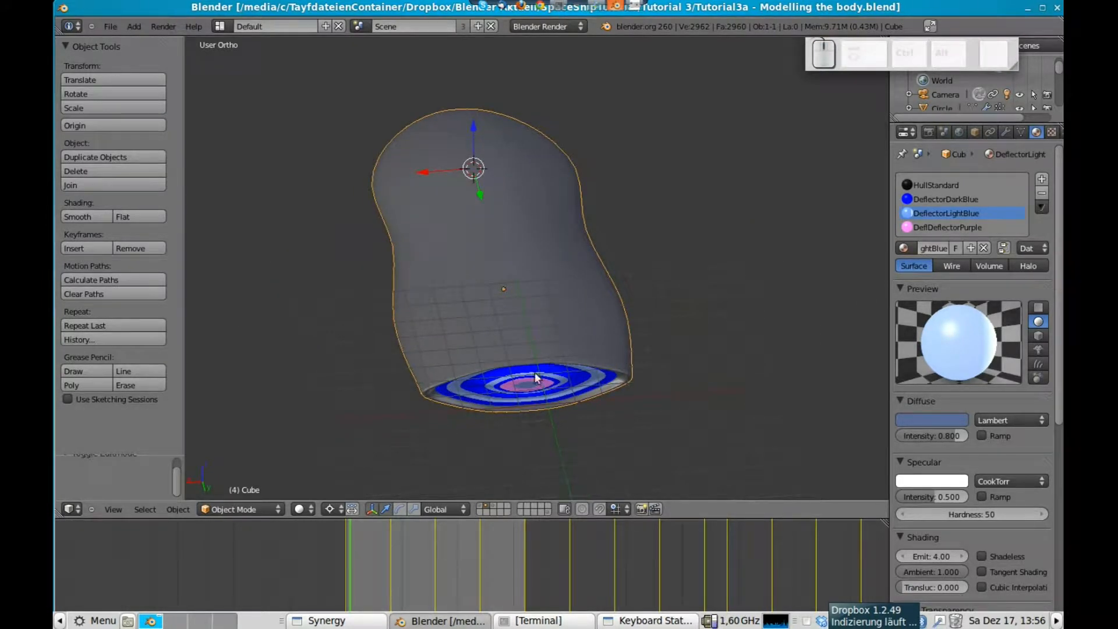
In top view, select all vertices of the deflector end and narrow them by scaling to 0.925 along global X
key("Tab")
key("Tab")
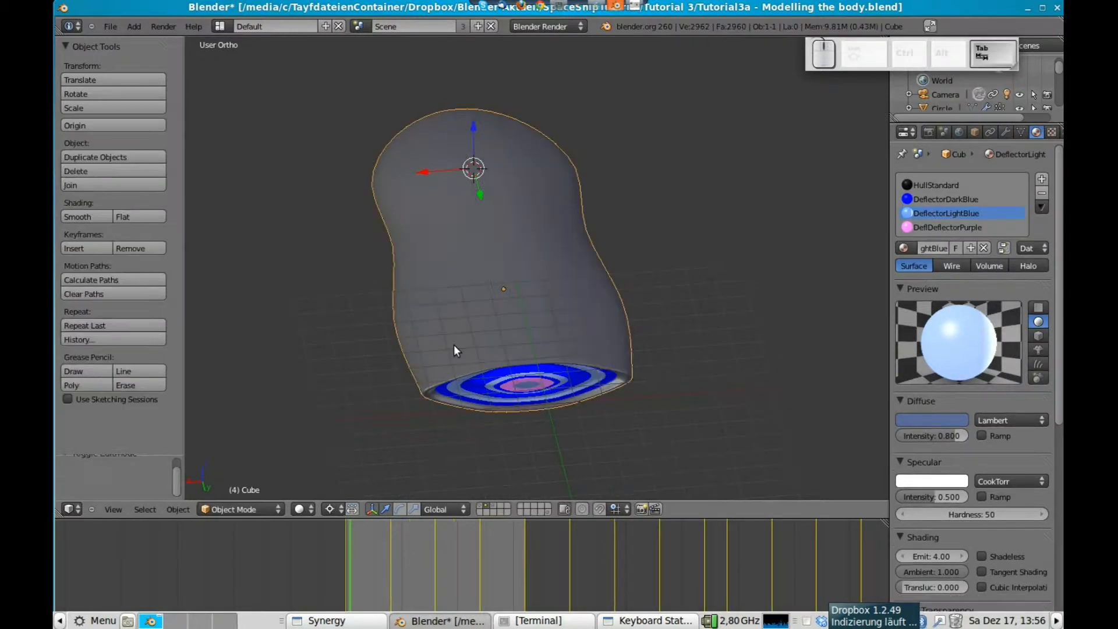
key("KP_7")
key("Tab")
middle_click_drag(637, 192, 588, 252, "shift")
key("KP_7")
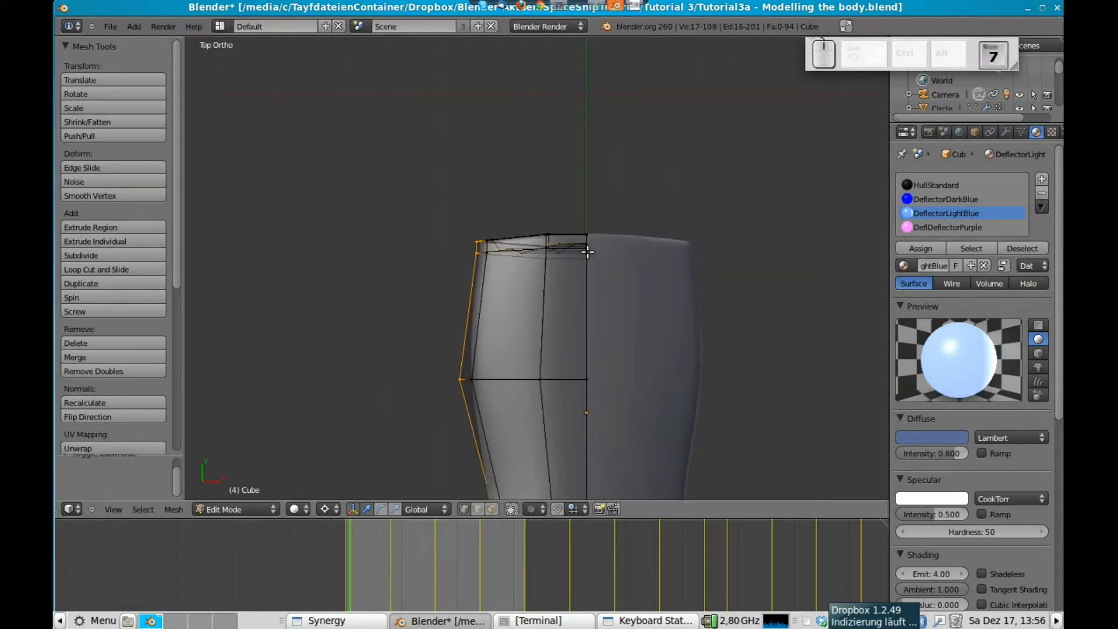
key("a")
key("b")
left_click_drag(407, 218, 652, 279)
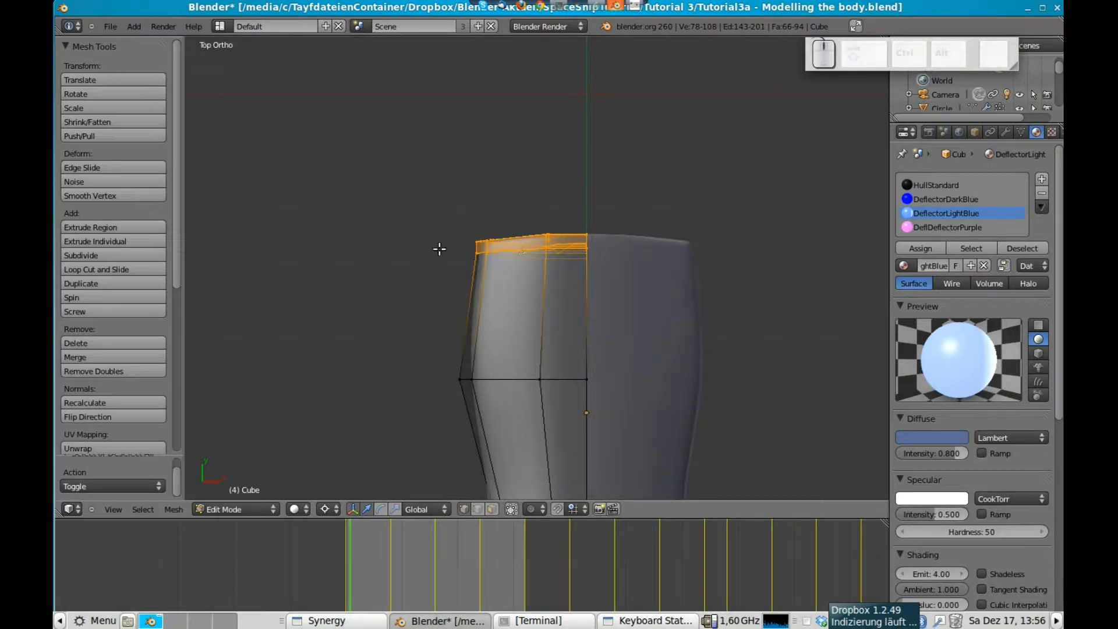
key("s")
key("x")
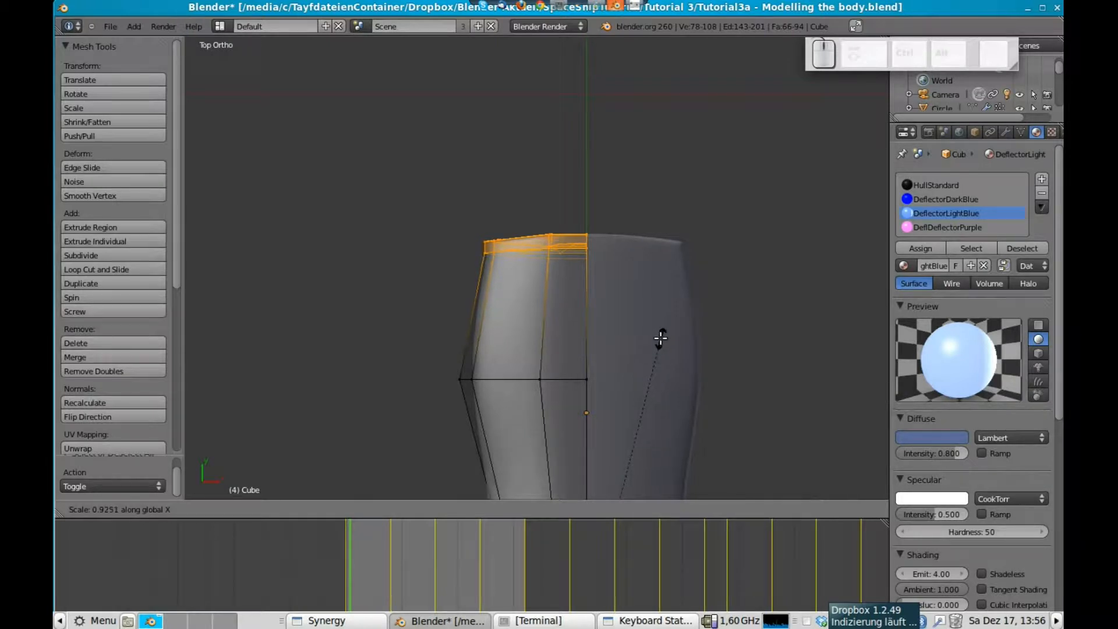
left_click(660, 339)
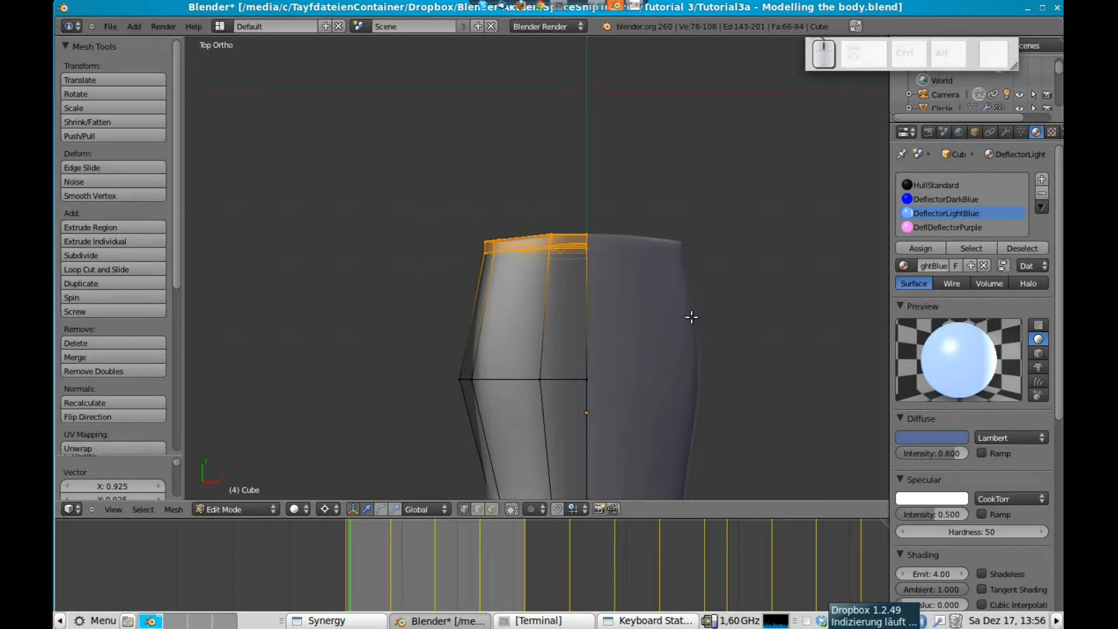
In edge select mode, select the hull loop just behind the deflector rim and move it about 0.20 along negative global Y
key("a")
scroll(492, 240, "up", 3)
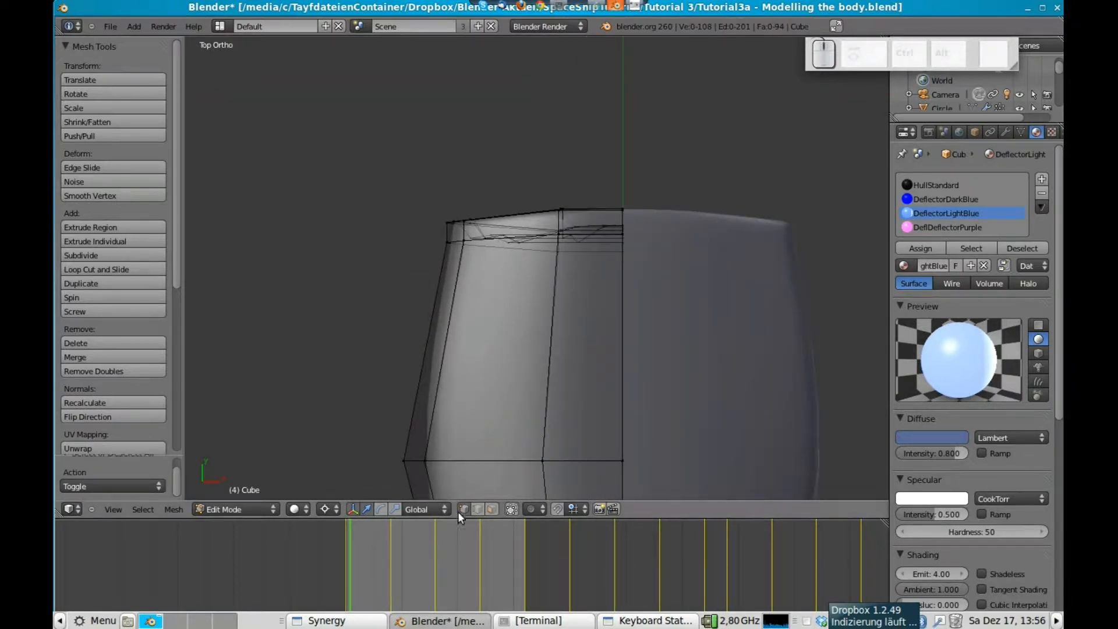
left_click(478, 509)
right_click(453, 241, "alt")
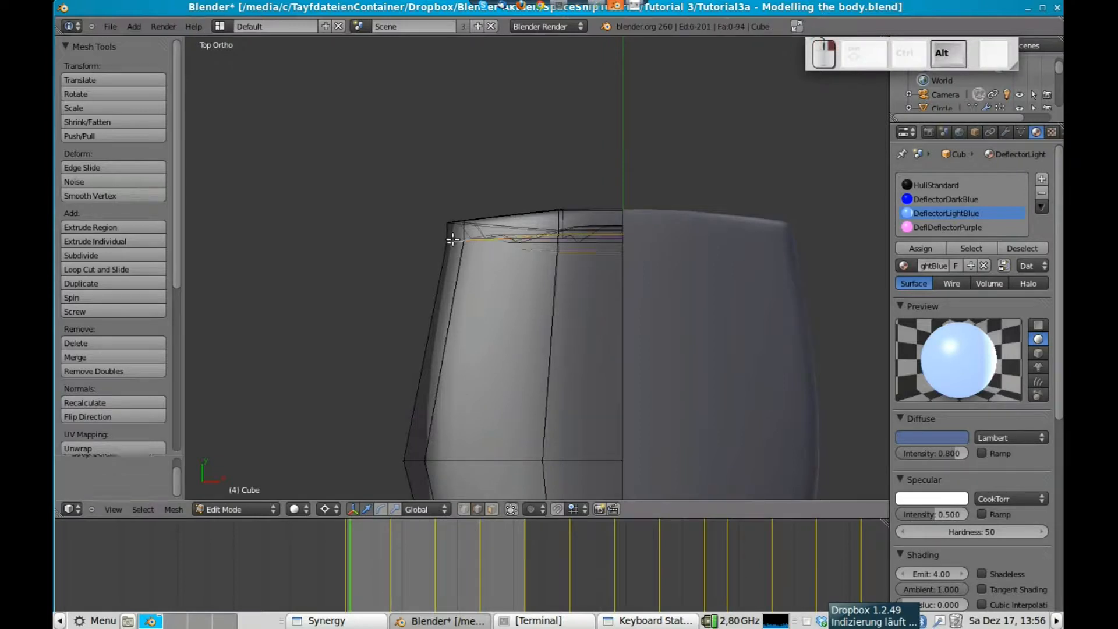
key("g")
key("z")
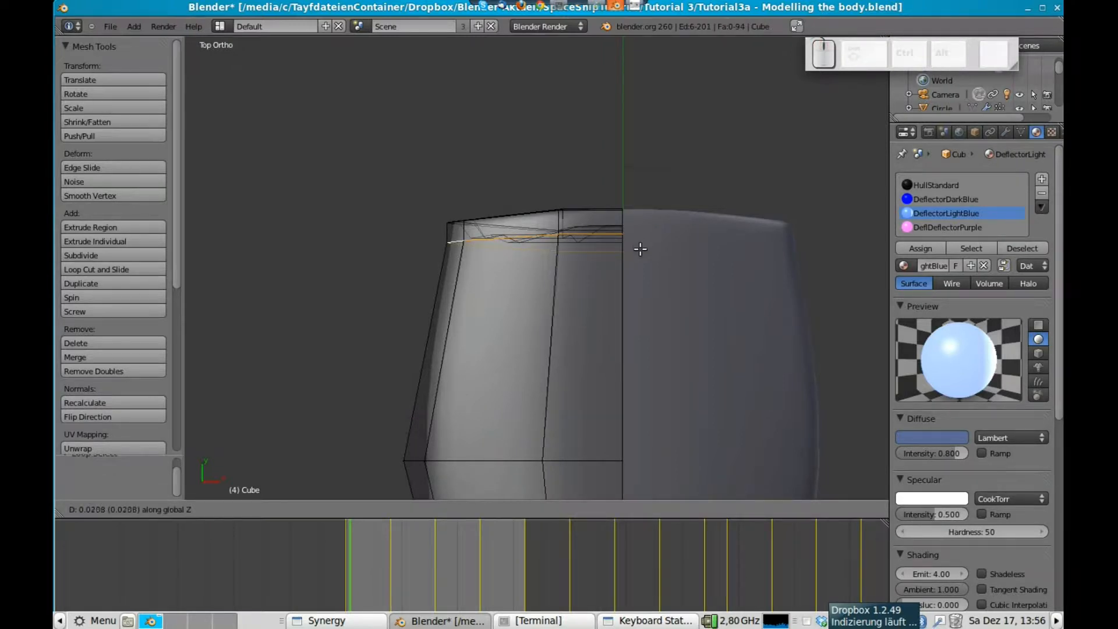
key("y")
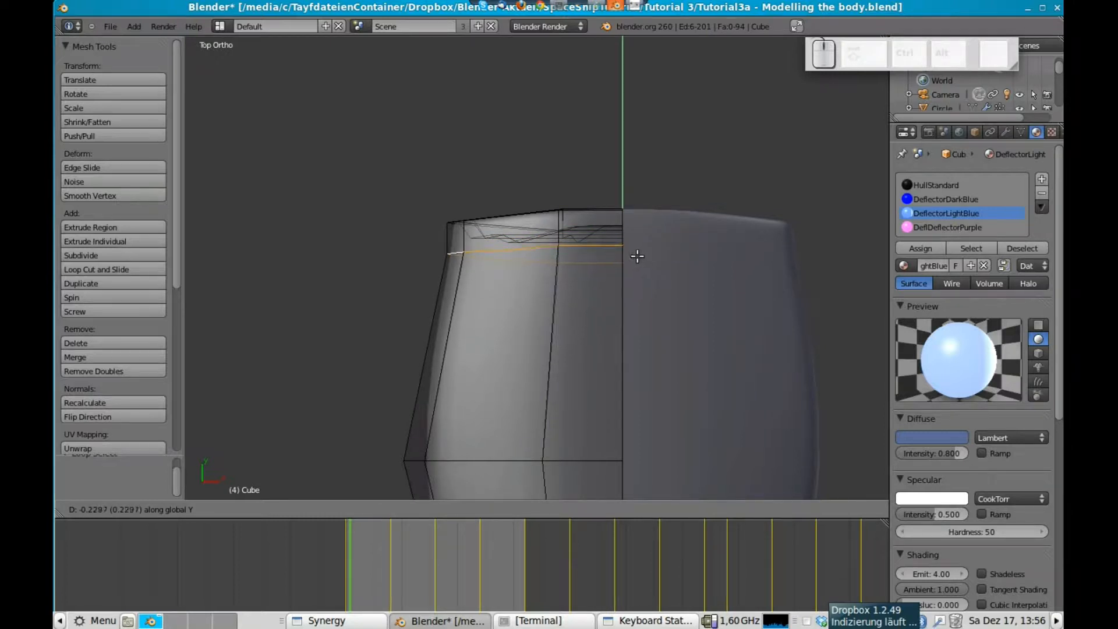
left_click(640, 254)
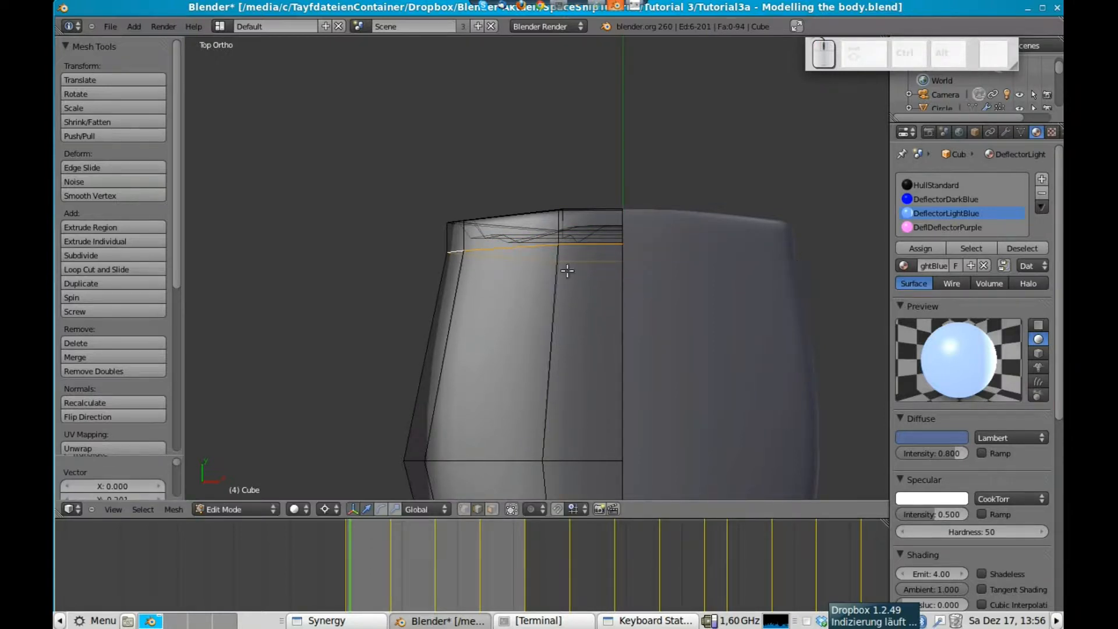
key("Tab")
key("Tab")
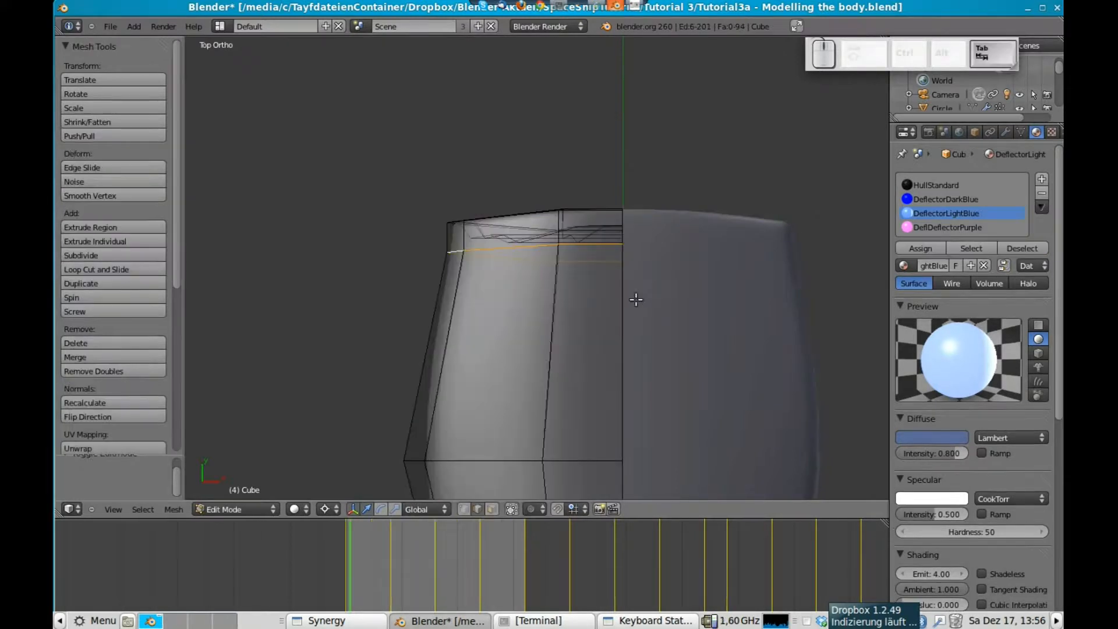
key("s")
key("y")
right_click(726, 309)
Narrow the edge loop behind the deflector rim by scaling it to 0.972 along global X
key("s")
key("x")
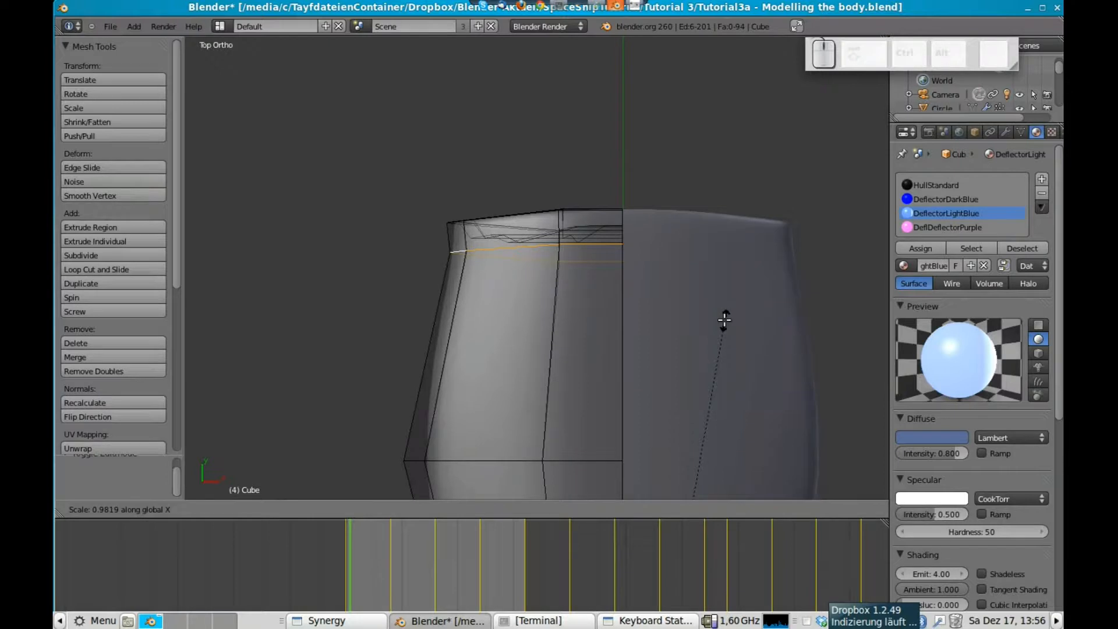
left_click(722, 325)
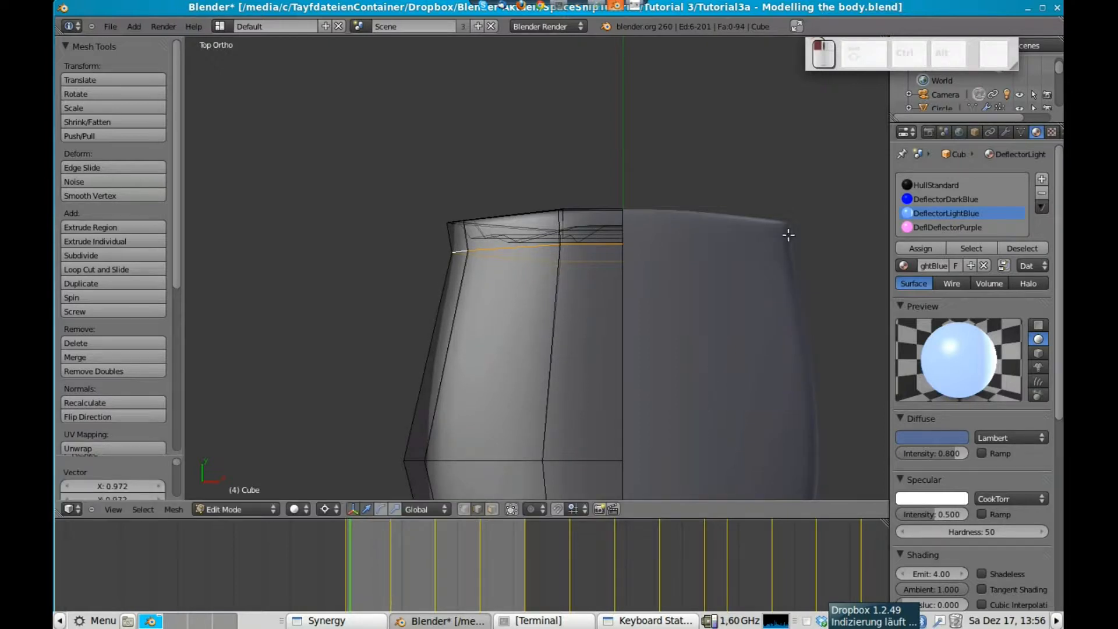
Inspect the smoothed deflector end in object mode and save over the blend file
key("Tab")
middle_click_drag(644, 376, 281, 340)
key("Tab")
scroll(626, 284, "up", 2)
key("Tab")
middle_click_drag(603, 325, 746, 365, "shift")
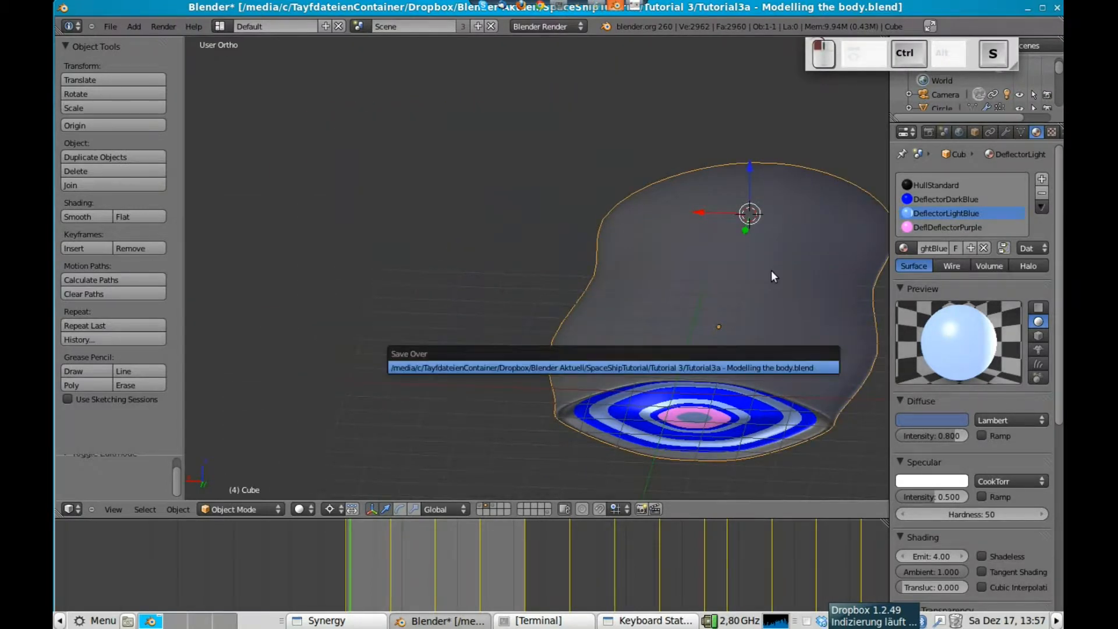
Show the layers with the nacelles and saucer, including layers 1 and 3, alongside the body
scroll(571, 248, "down", 4)
key("shift+2")
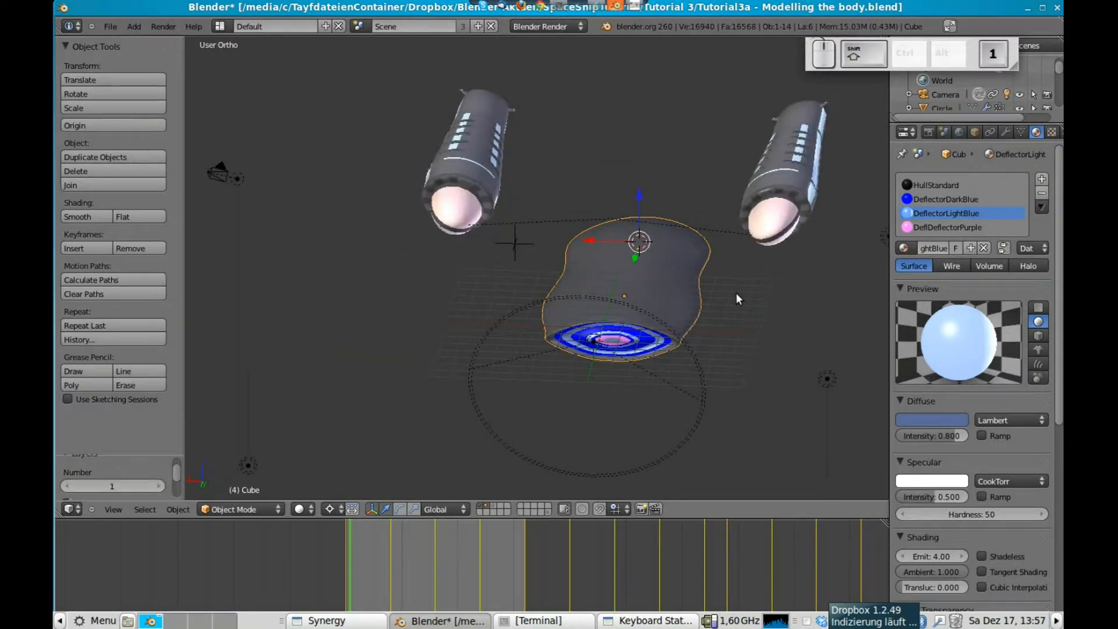
key("shift+3")
middle_click_drag(736, 293, 449, 241)
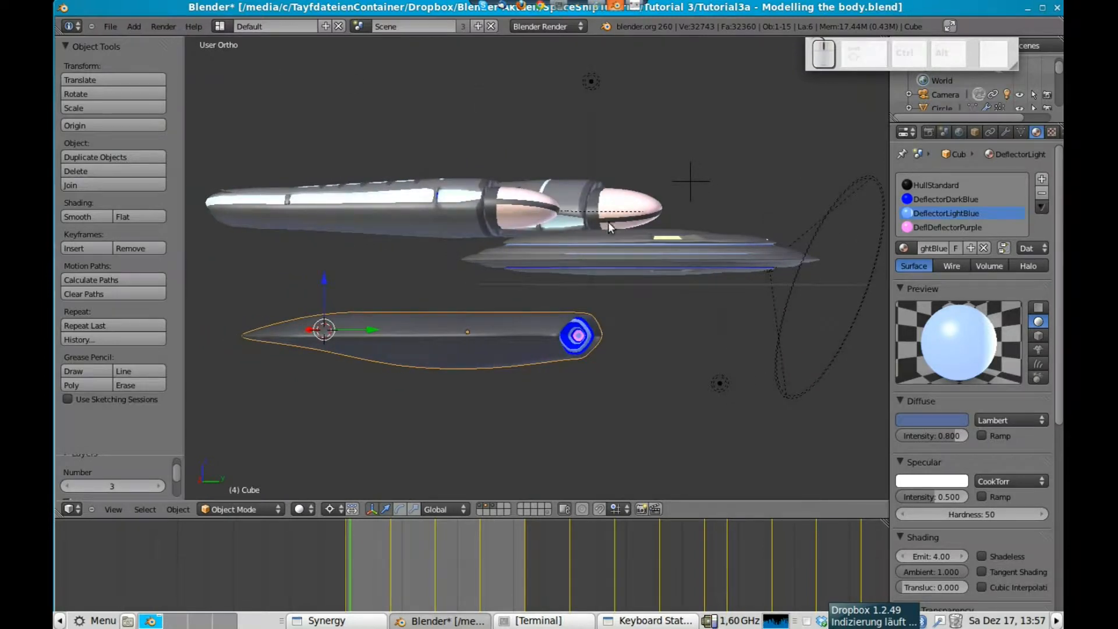
Add the saucer to the selection, move it with the body about 5.50 along global Y, and raise both slightly
key("KP_3")
right_click(536, 257)
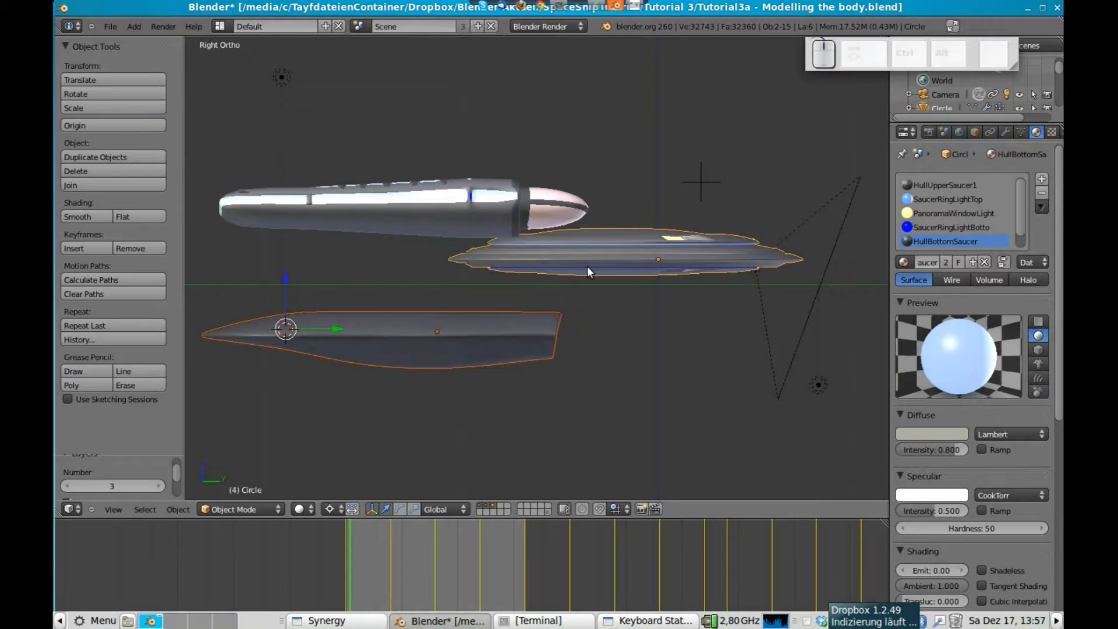
key("g")
key("y")
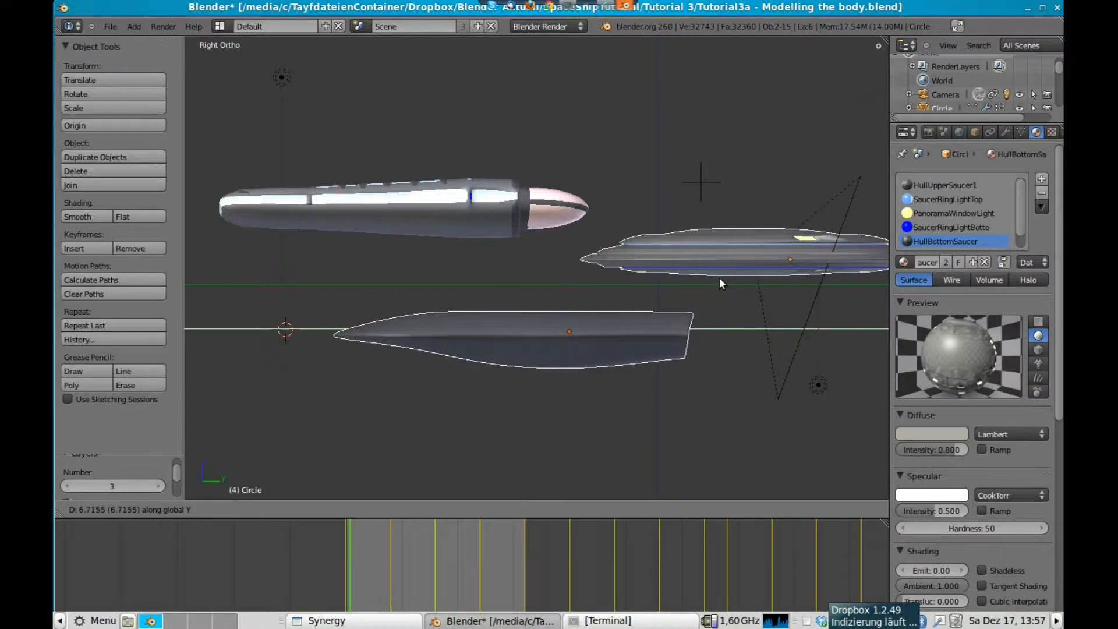
left_click(826, 306)
key("g")
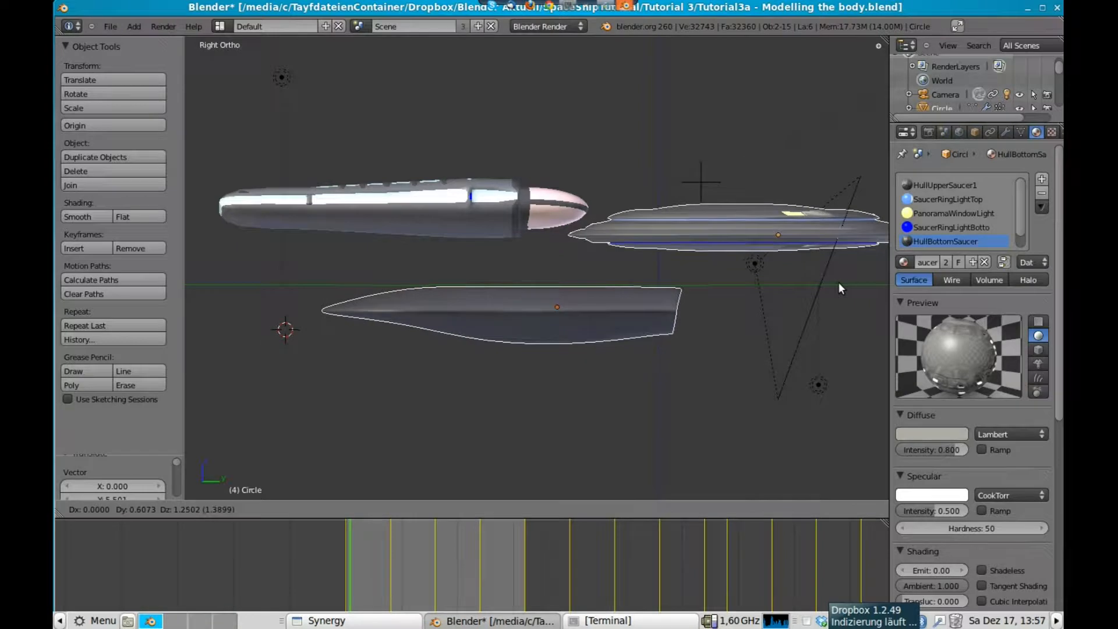
left_click(830, 281)
Select only the saucer and enlarge it uniformly by a factor of about 1.165
right_click(777, 230)
scroll(777, 230, "down", 4)
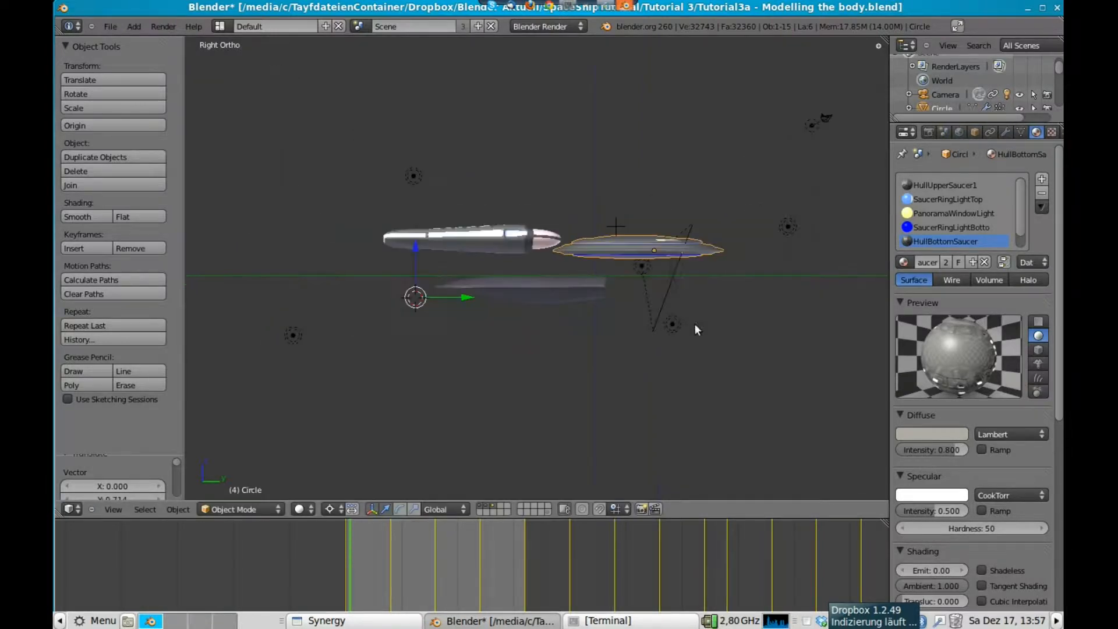
key("s")
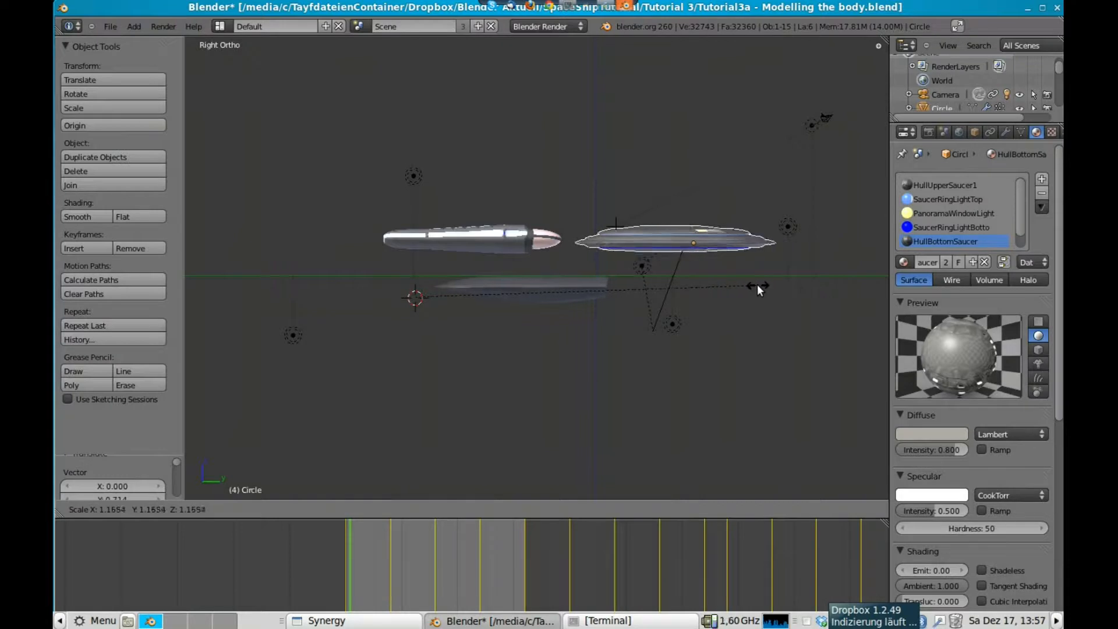
left_click(757, 284)
scroll(583, 277, "up", 3)
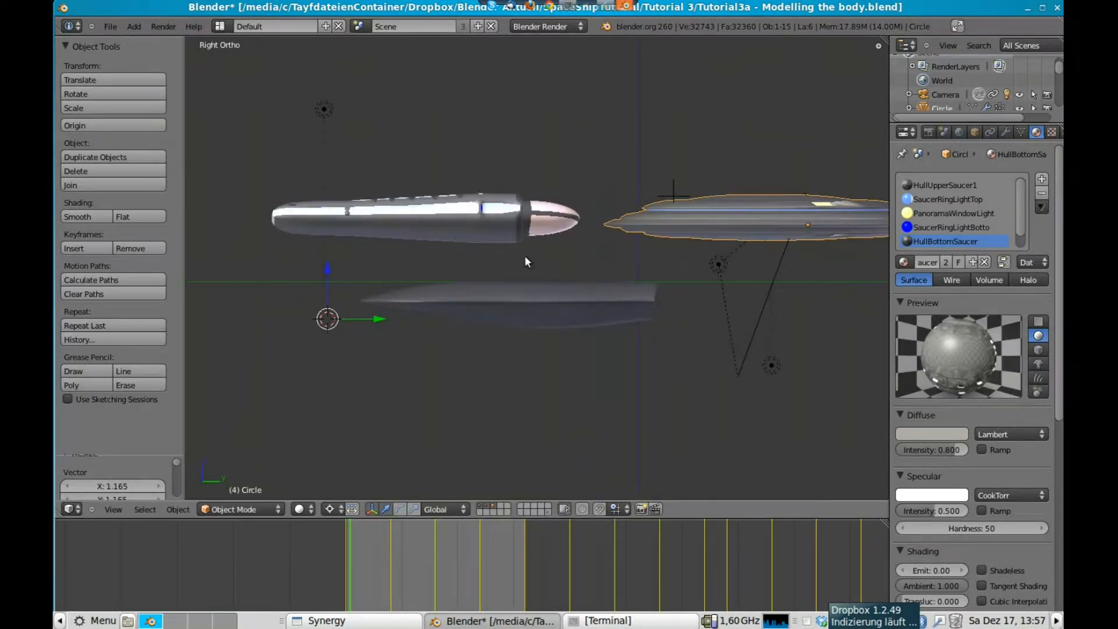
Add the body to the selection, move it with the saucer about 1.46 along global Y, and inspect the arrangement
right_click(559, 299)
key("g")
key("y")
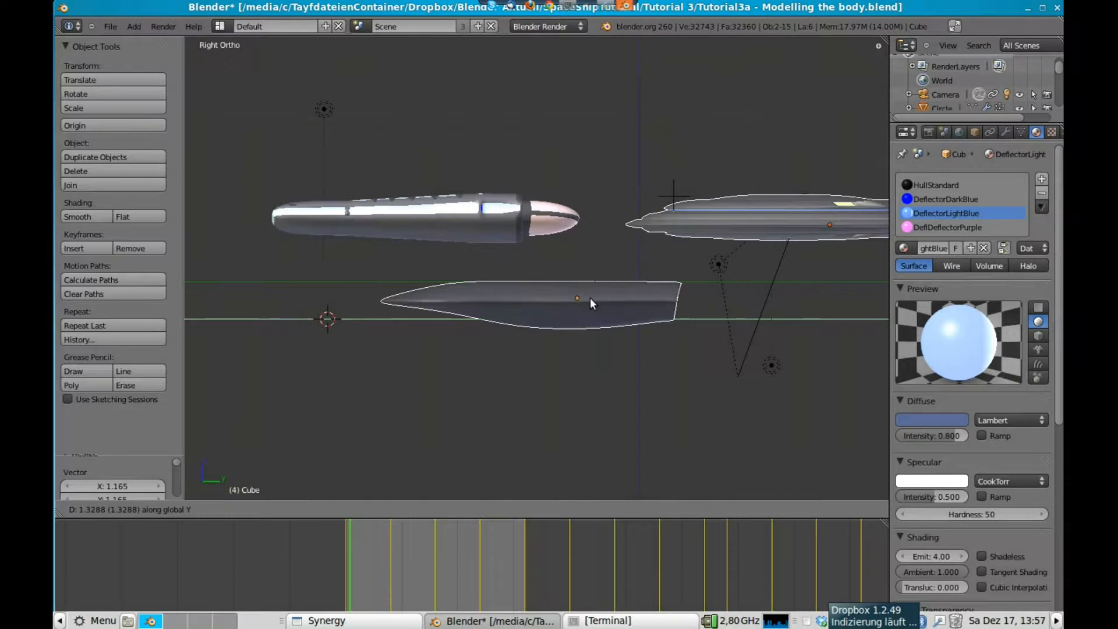
left_click(592, 296)
middle_click_drag(771, 301, 592, 297, "shift")
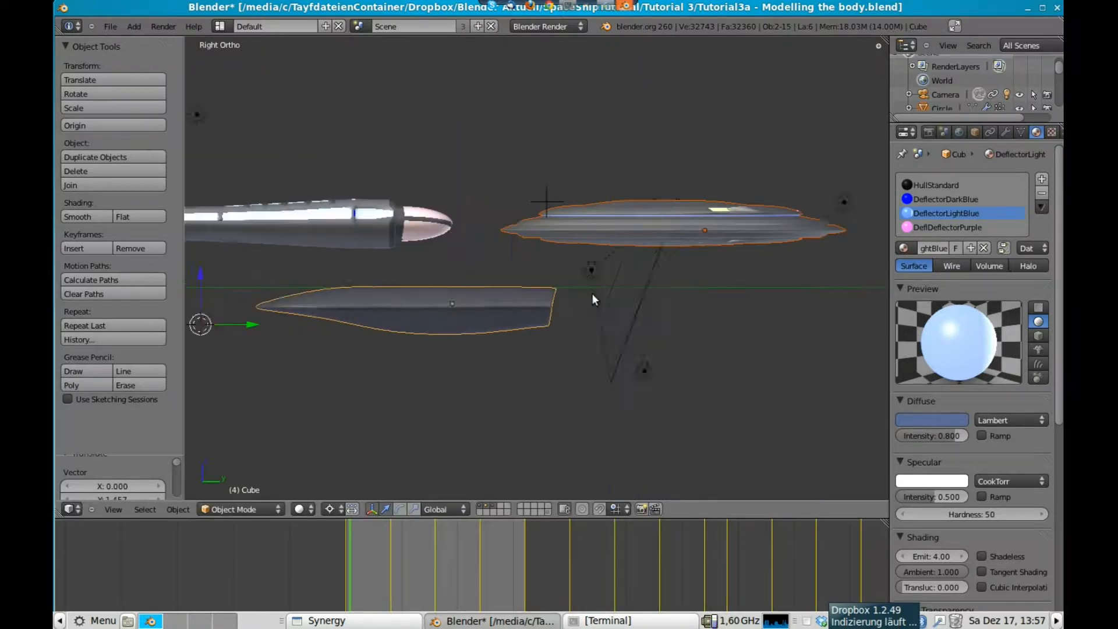
key("Tab")
key("Tab")
scroll(534, 351, "up", 3)
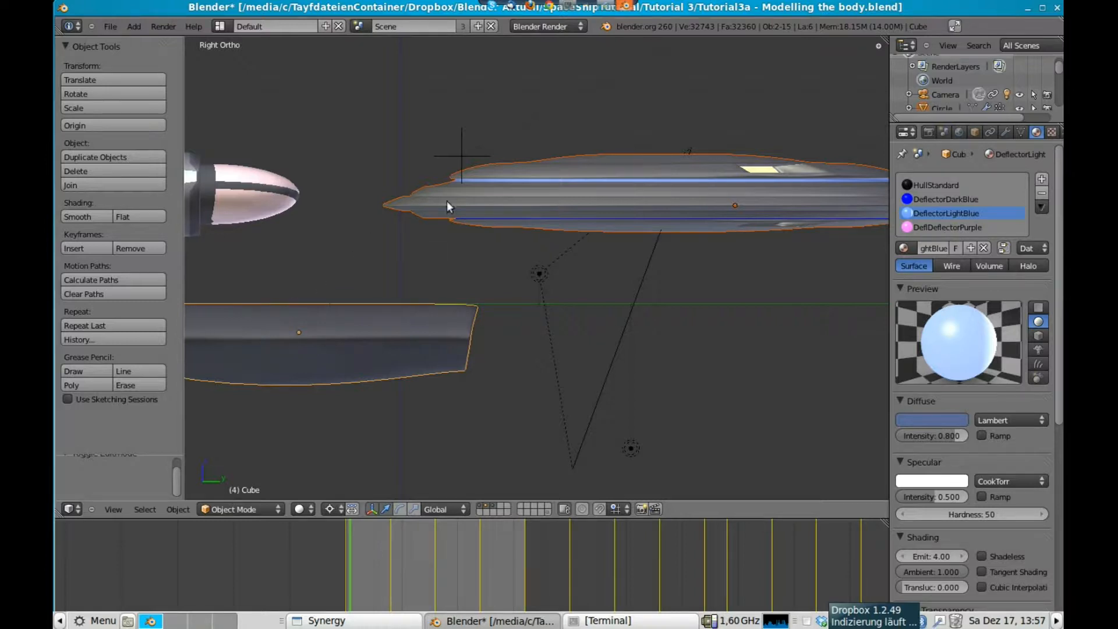
middle_click_drag(386, 351, 647, 247)
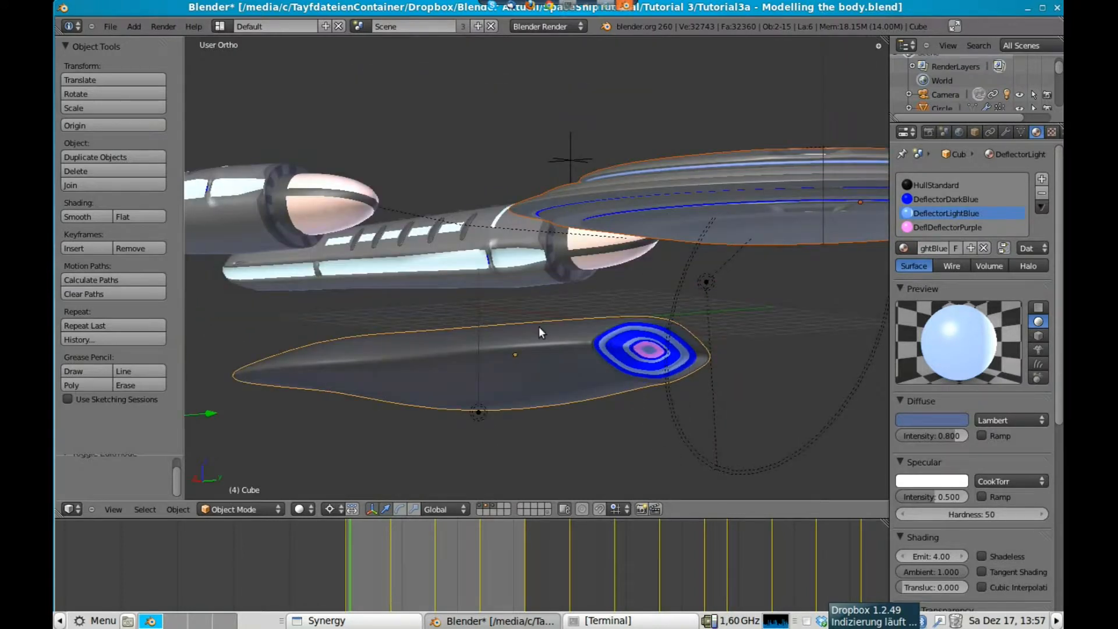
scroll(539, 327, "up", 1)
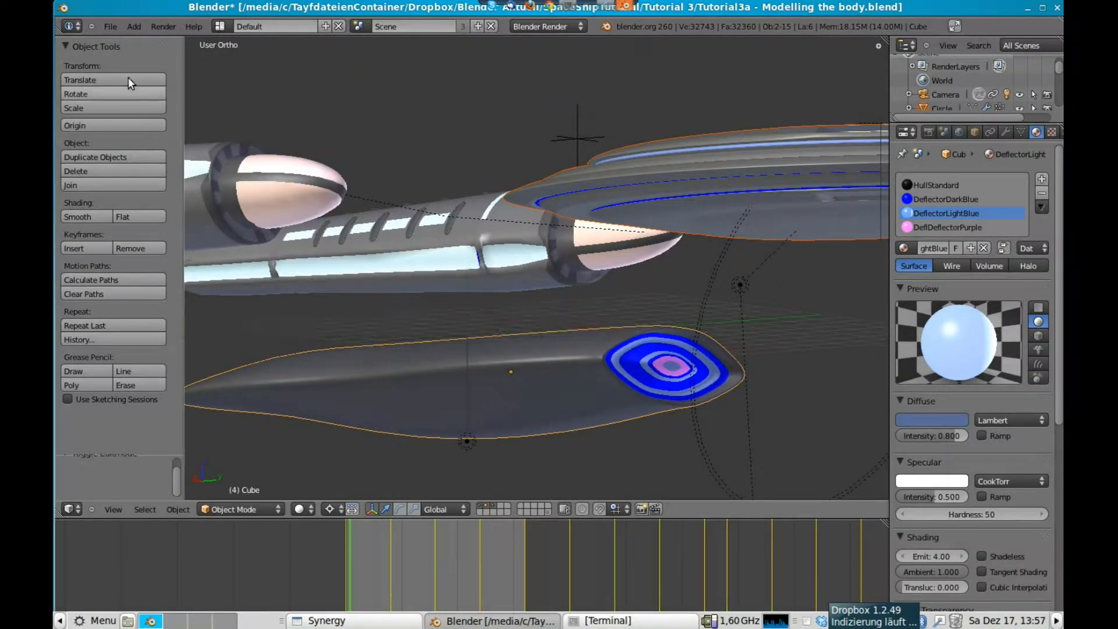
Save the scene as a new file named Tutorial3b - Modelling the body throat.blend
left_click(110, 23)
left_click(146, 128)
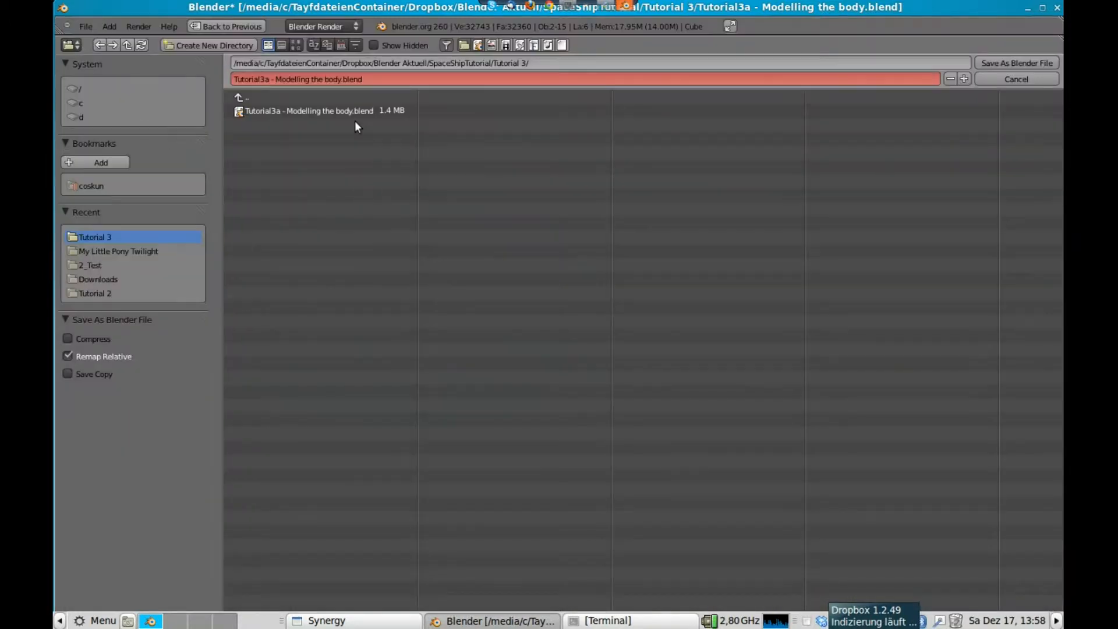
left_click(268, 80)
left_click(267, 80)
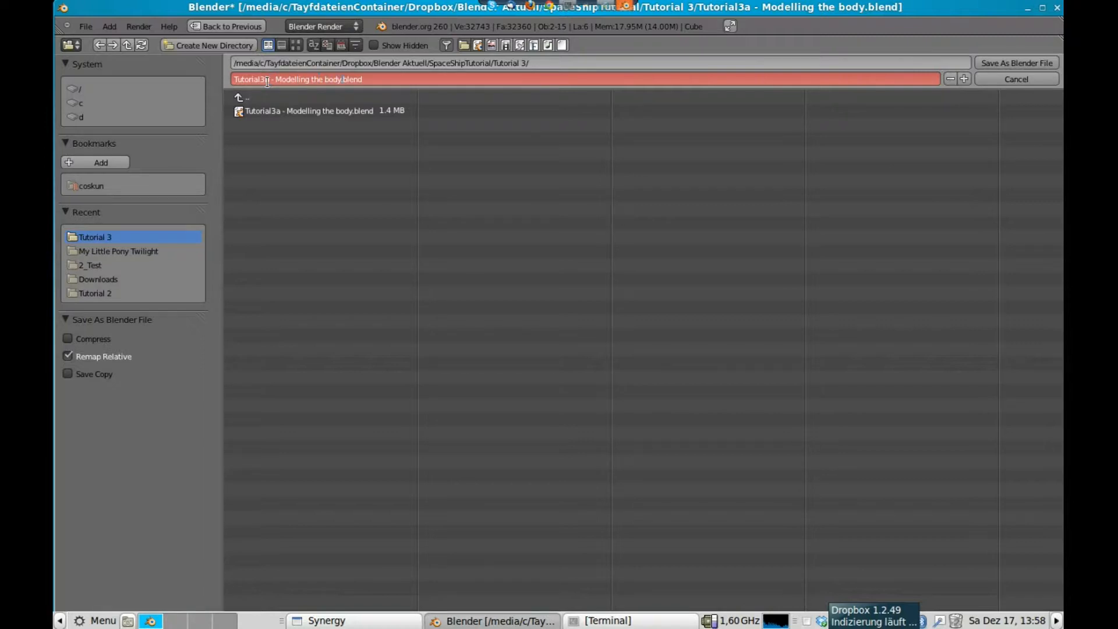
key("Return")
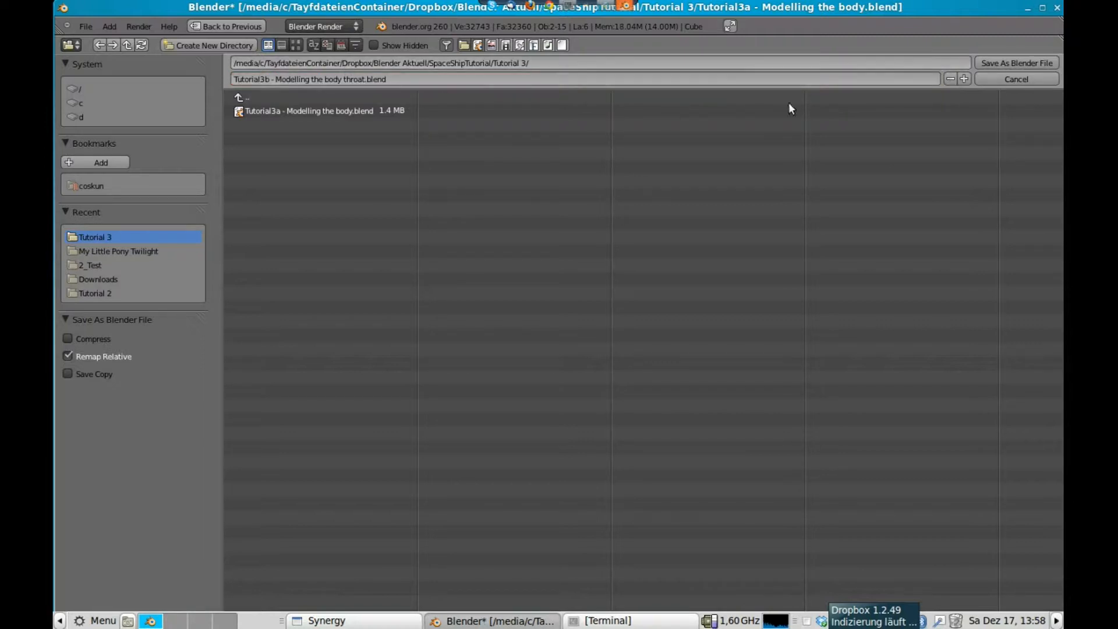
left_click(1019, 63)
Hide layer 1 with the nacelles and lamps, and view the body from the right side
middle_click_drag(694, 233, 463, 211, "shift")
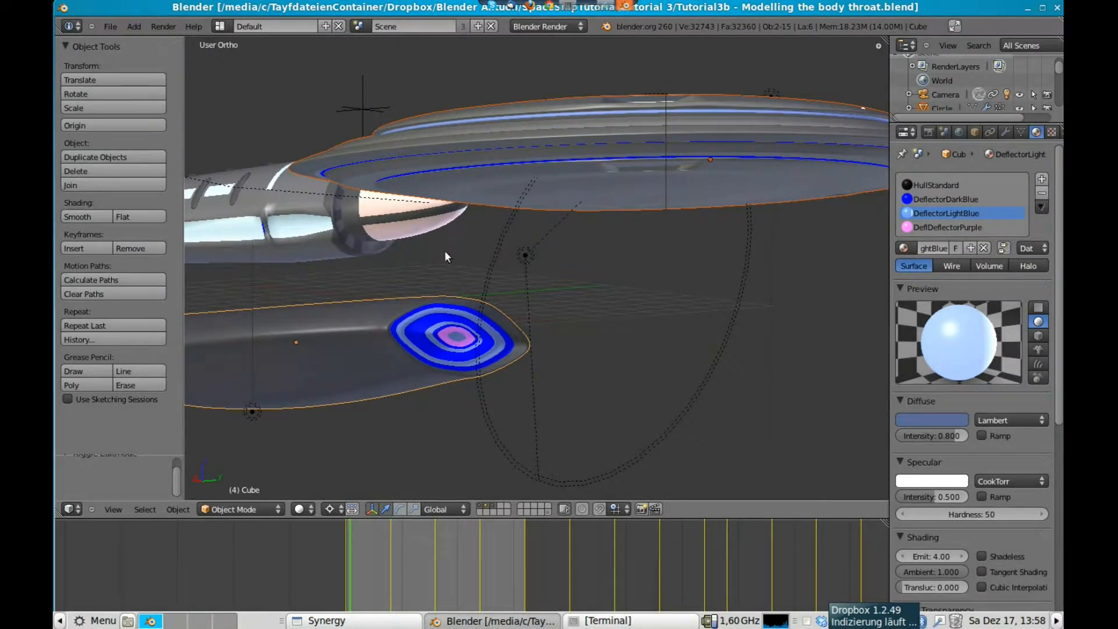
key("KP_3")
scroll(450, 245, "down", 3)
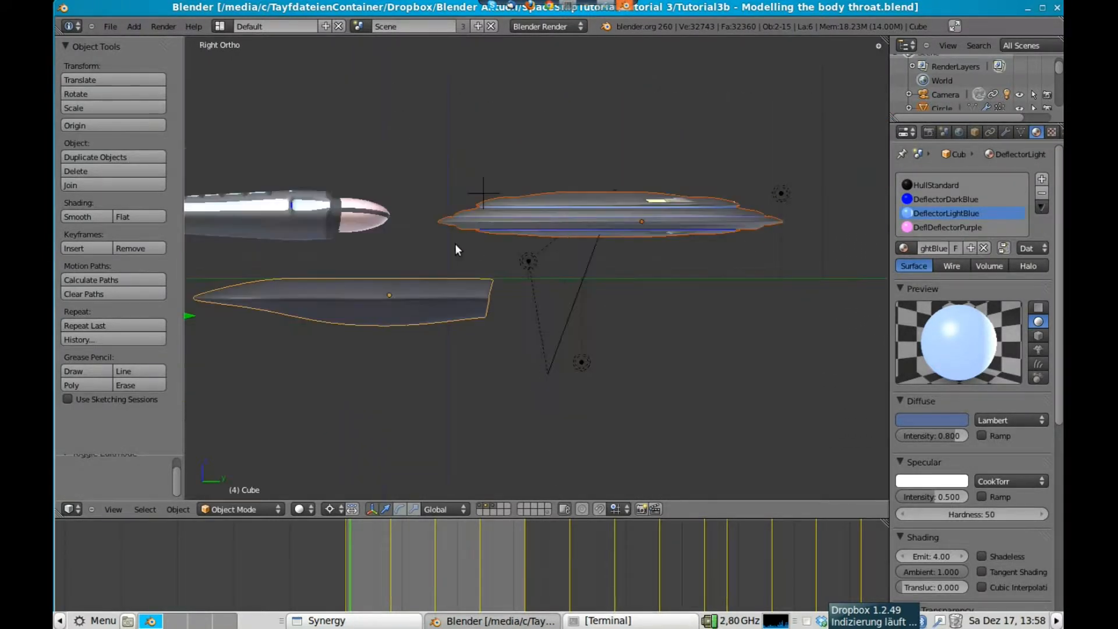
left_click(478, 506)
middle_click_drag(498, 305, 714, 291, "shift")
scroll(542, 268, "up", 2)
scroll(516, 287, "up", 1)
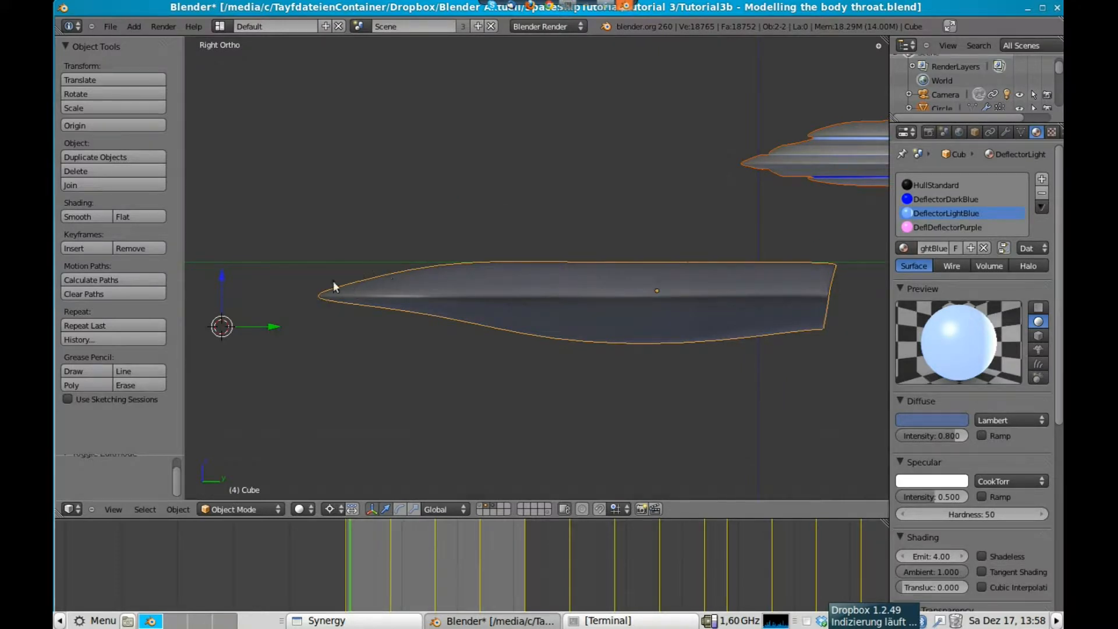
Enter edit mode on the body and add a centred loop cut across its pointed tail segment
key("Tab")
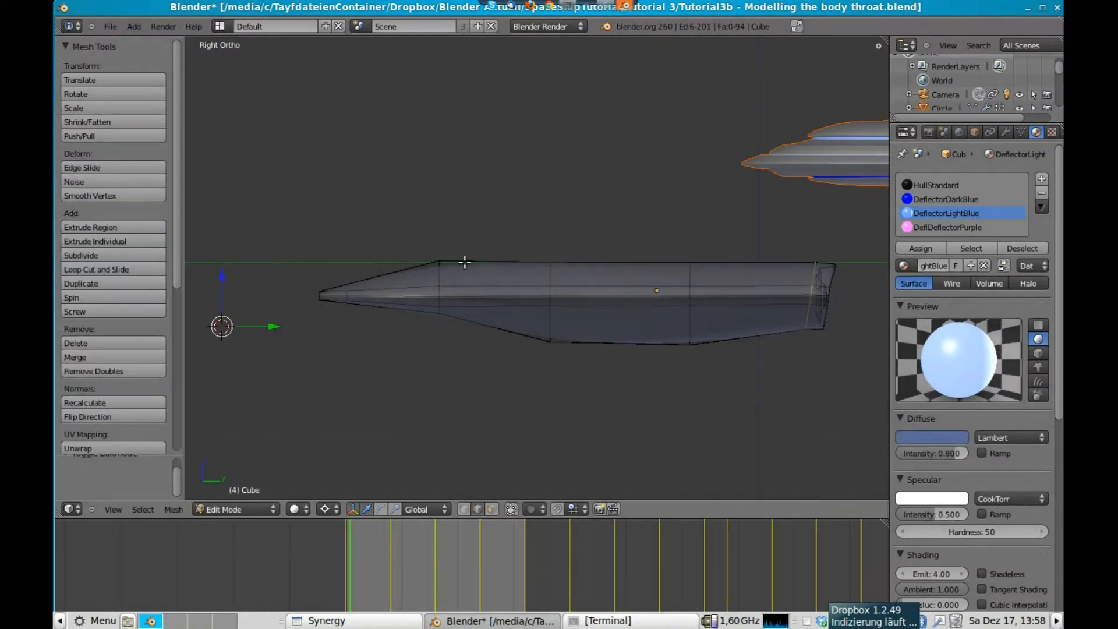
key("Tab")
middle_click_drag(394, 287, 431, 351)
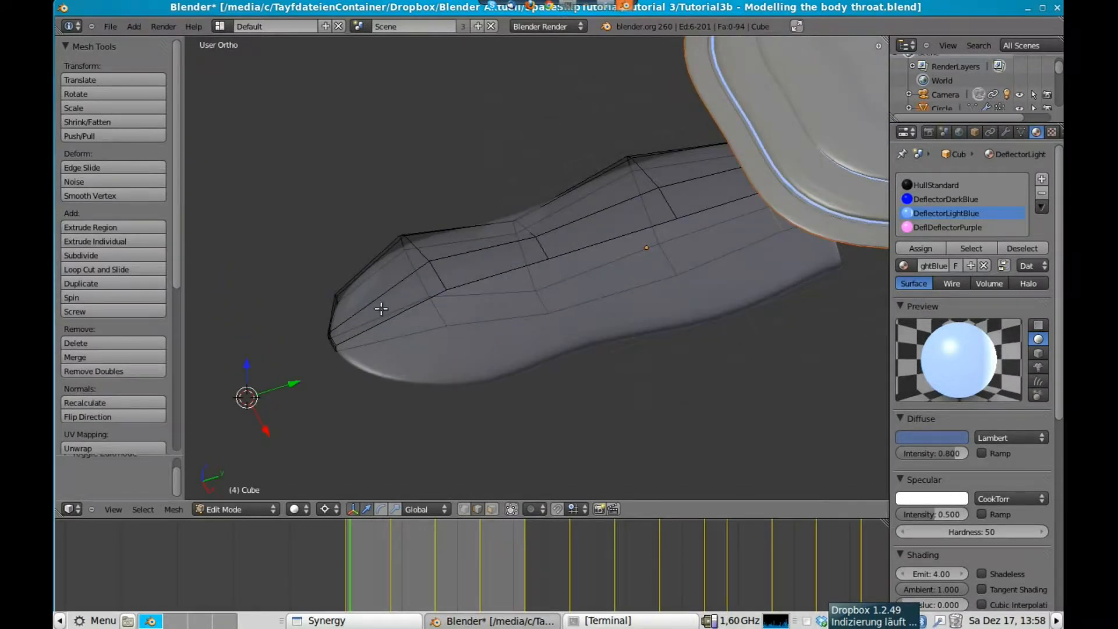
left_click(94, 270)
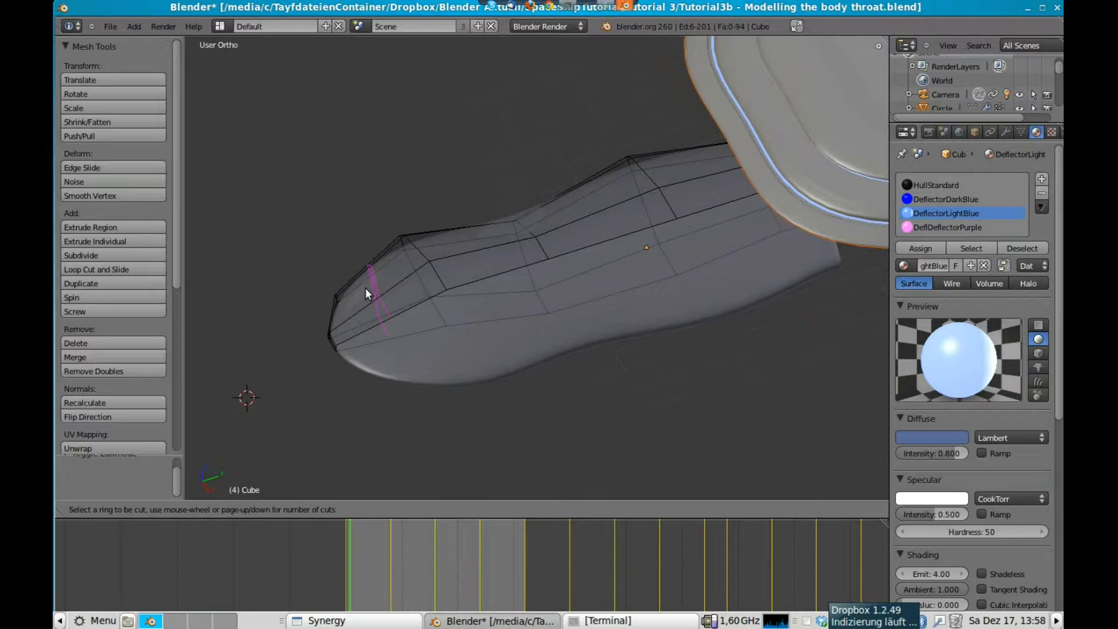
left_click(365, 287)
right_click(365, 289)
key("KP_3")
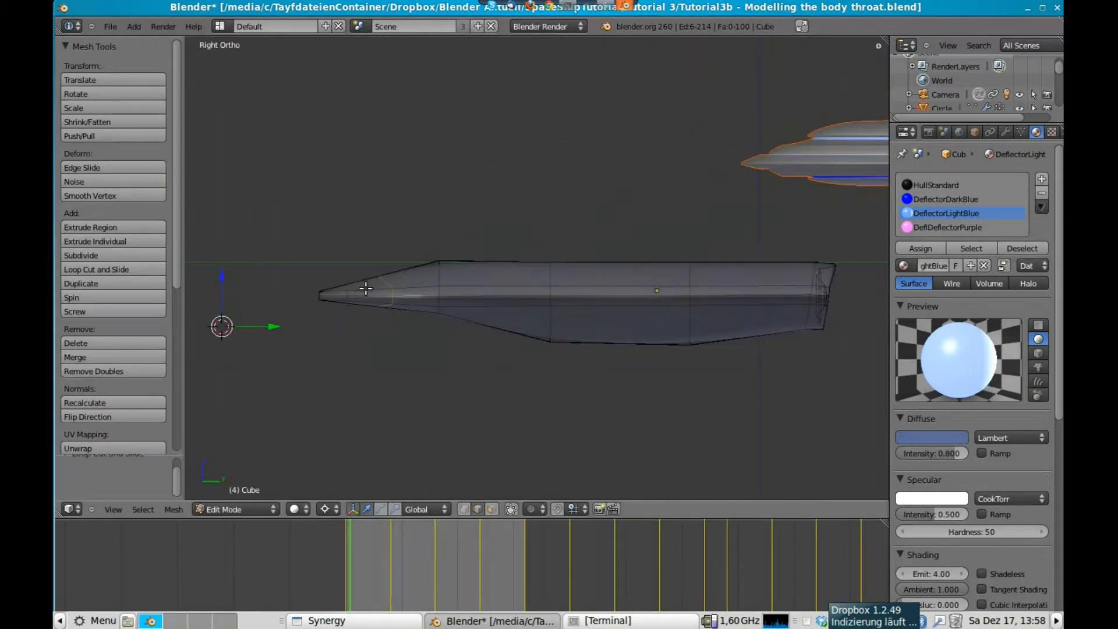
key("ctrl+KP_3")
middle_click_drag(693, 267, 609, 254, "shift")
scroll(611, 253, "up", 5)
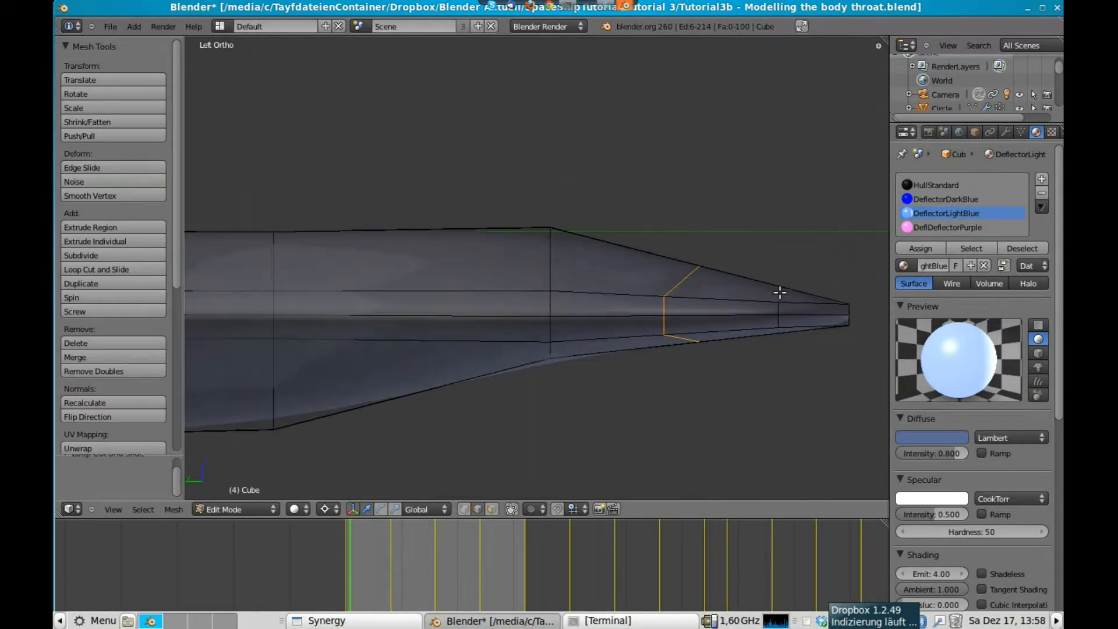
middle_click_drag(780, 292, 575, 279, "shift")
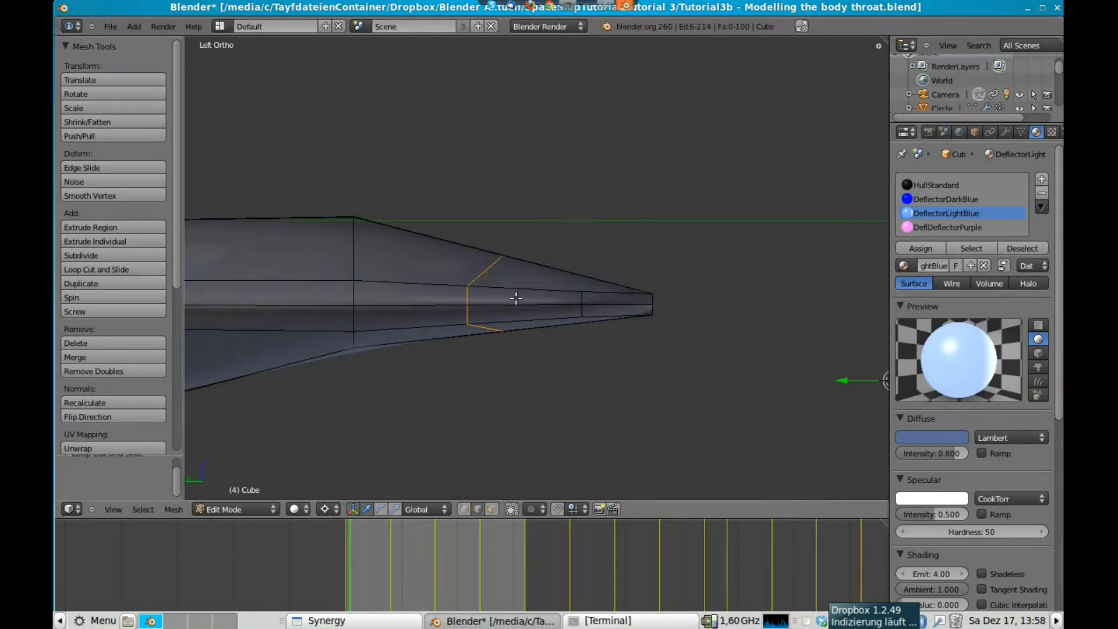
middle_click_drag(570, 261, 548, 331)
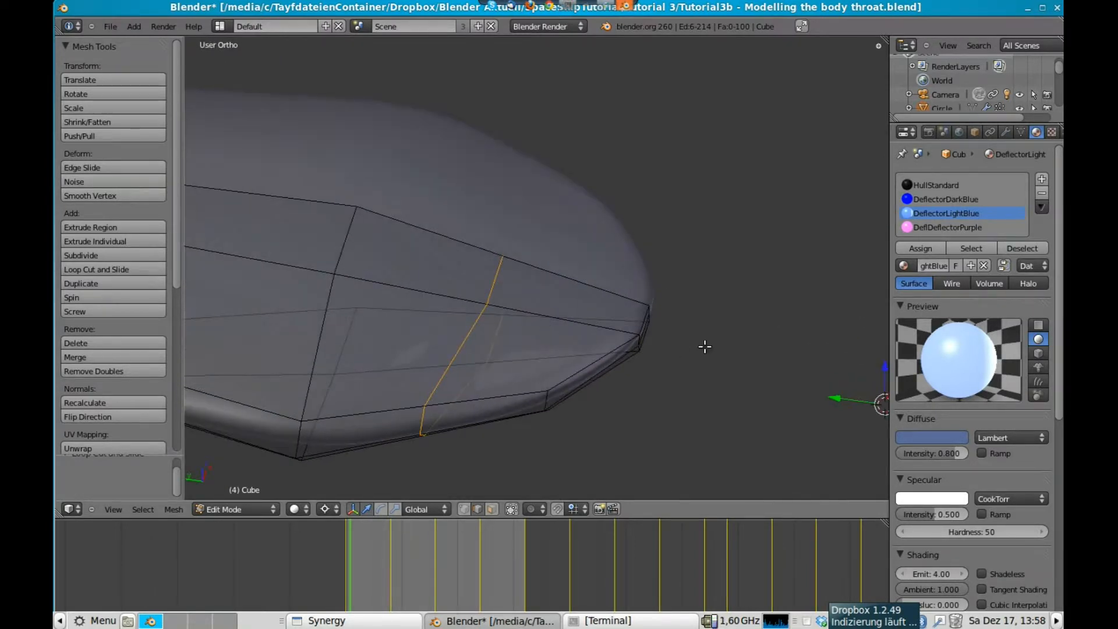
key("s")
key("y")
key("Escape")
Switch the pivot point from the 3D cursor to the selection's centre and scale the new tail loop to about 0.279 along global Y
left_click(317, 502)
left_click(340, 447)
key("s")
key("y")
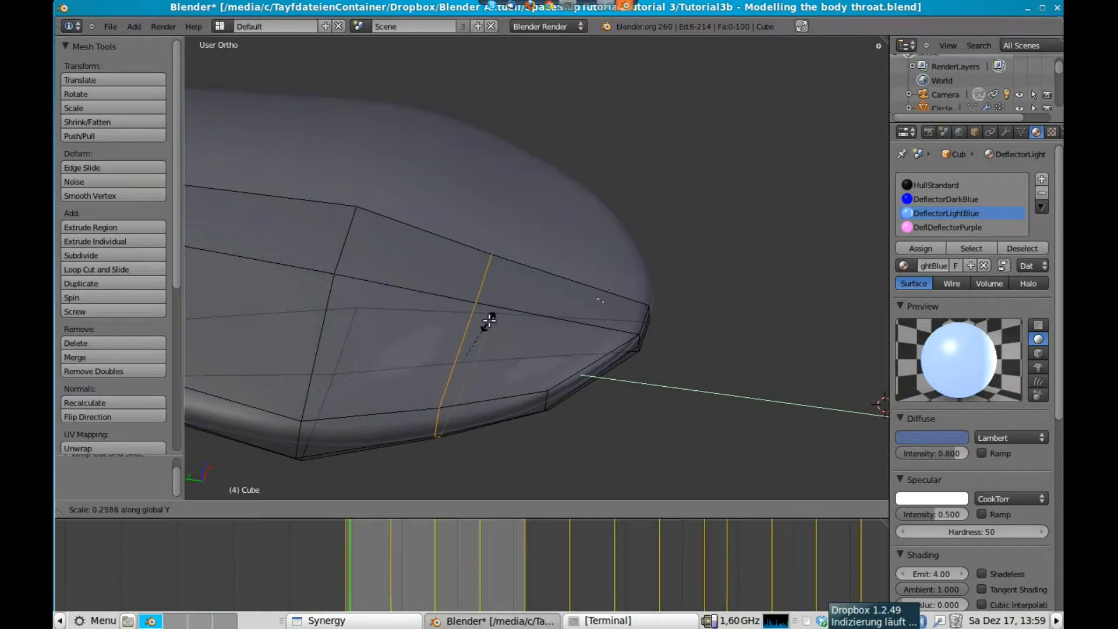
left_click(499, 317)
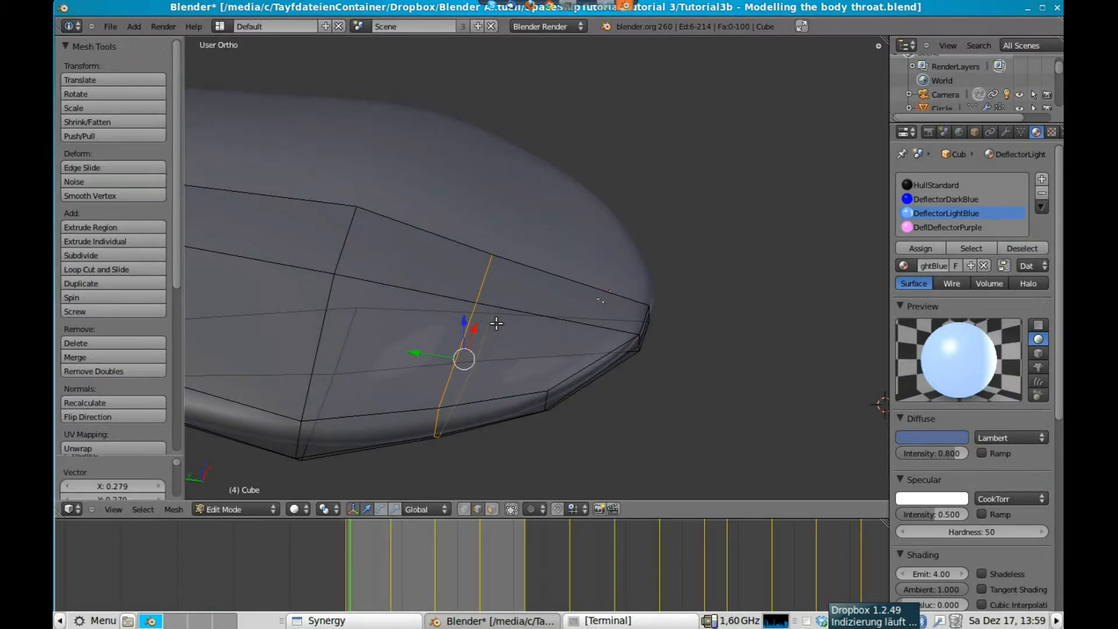
middle_click_drag(499, 305, 514, 259)
middle_click_drag(457, 298, 439, 308)
middle_click_drag(527, 266, 479, 299)
right_click(488, 267)
right_click(464, 336, "shift")
middle_click_drag(536, 270, 527, 296)
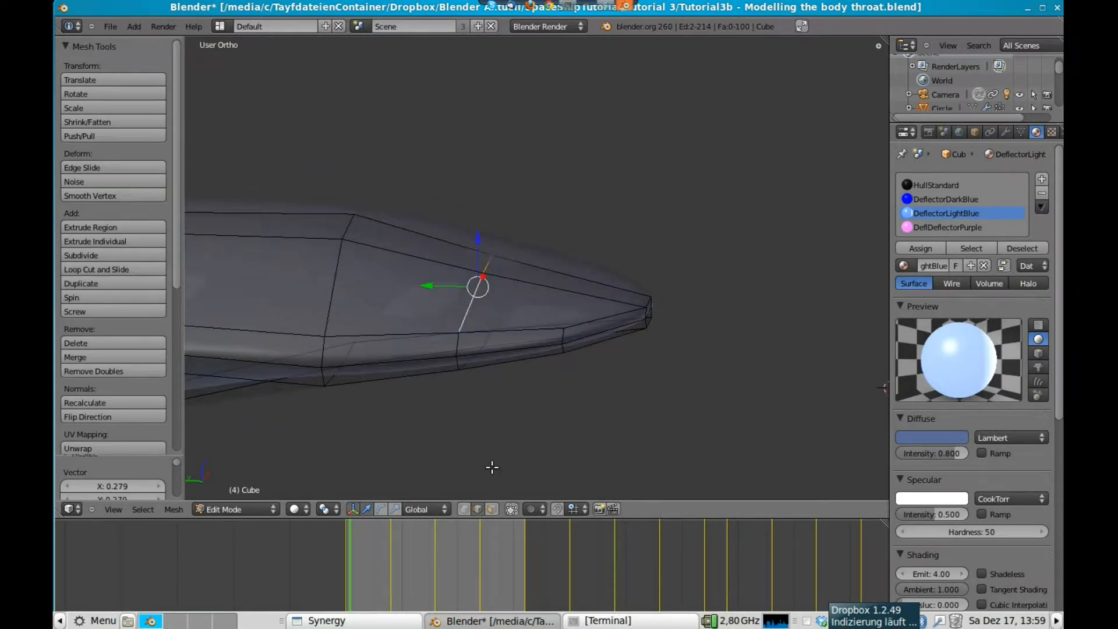
In edge select mode, select the new tail loop's top edge beside the mirror line and raise it along global Z
left_click(468, 507)
left_click(478, 510)
right_click(488, 260)
key("g")
key("z")
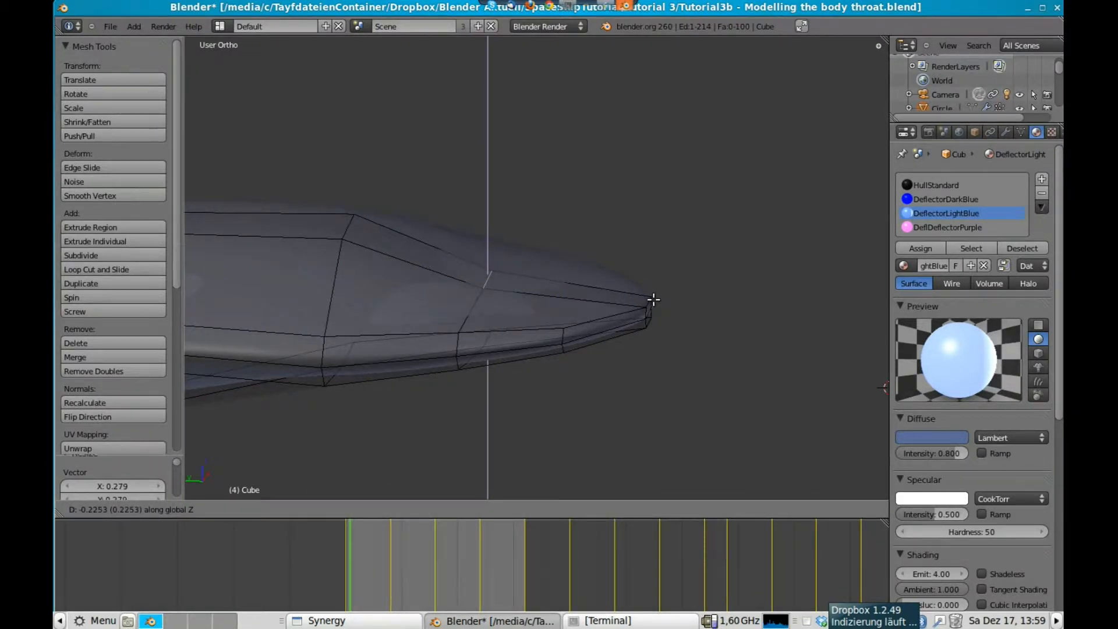
left_click(663, 267)
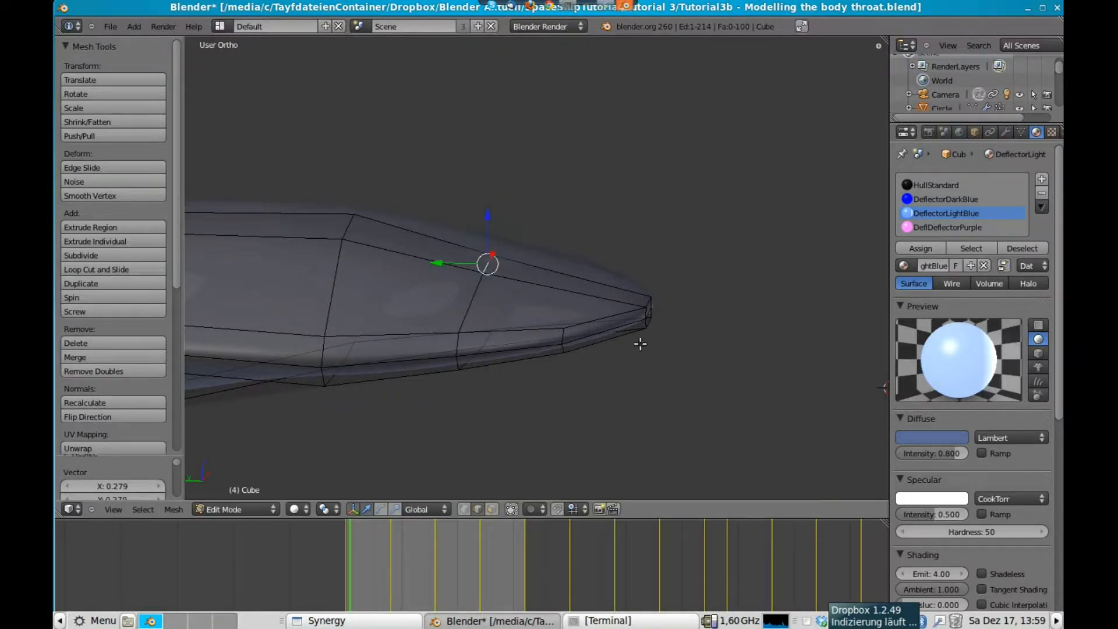
key("g")
key("z")
left_click(643, 321)
In face select mode limited to visible geometry, select the two upper faces at the tail tip and delete only the faces
middle_click_drag(649, 302, 505, 293)
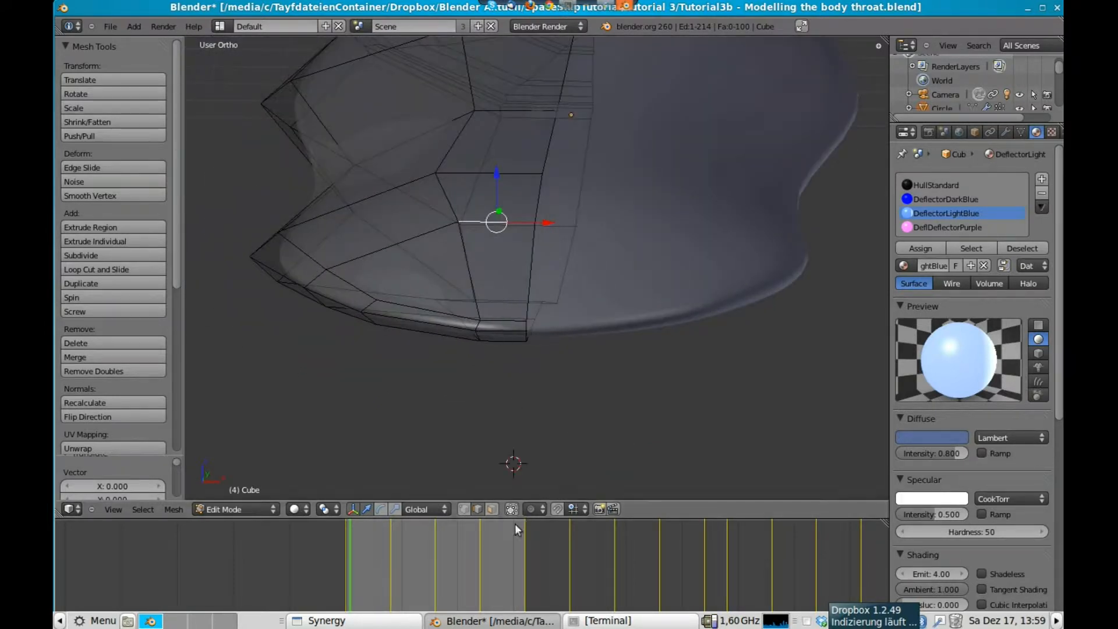
left_click(491, 509)
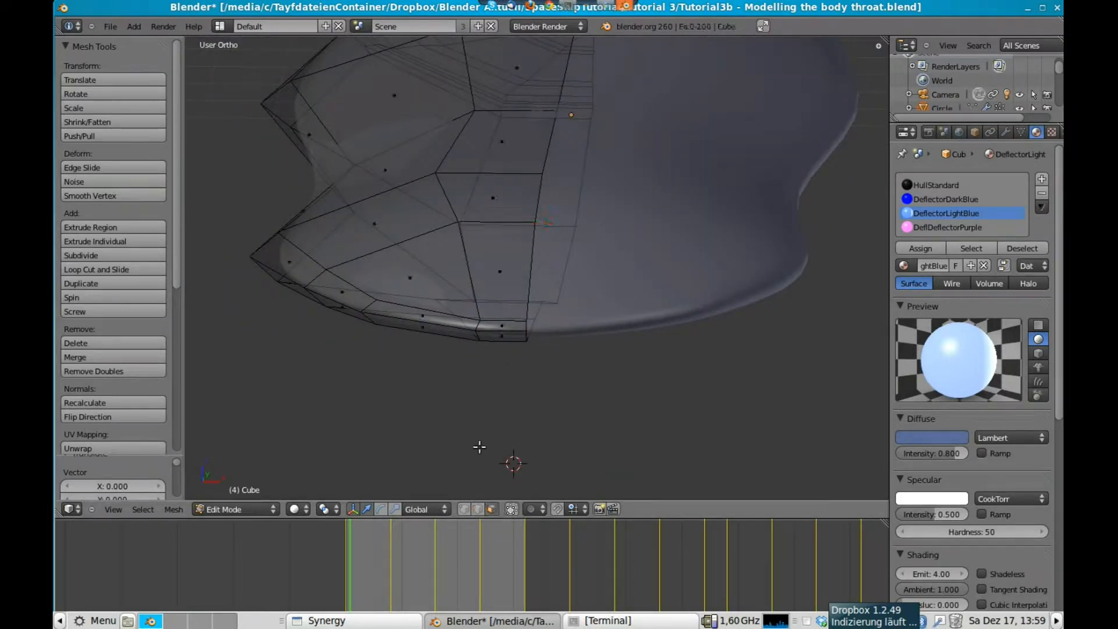
right_click(506, 268)
right_click(390, 282, "shift")
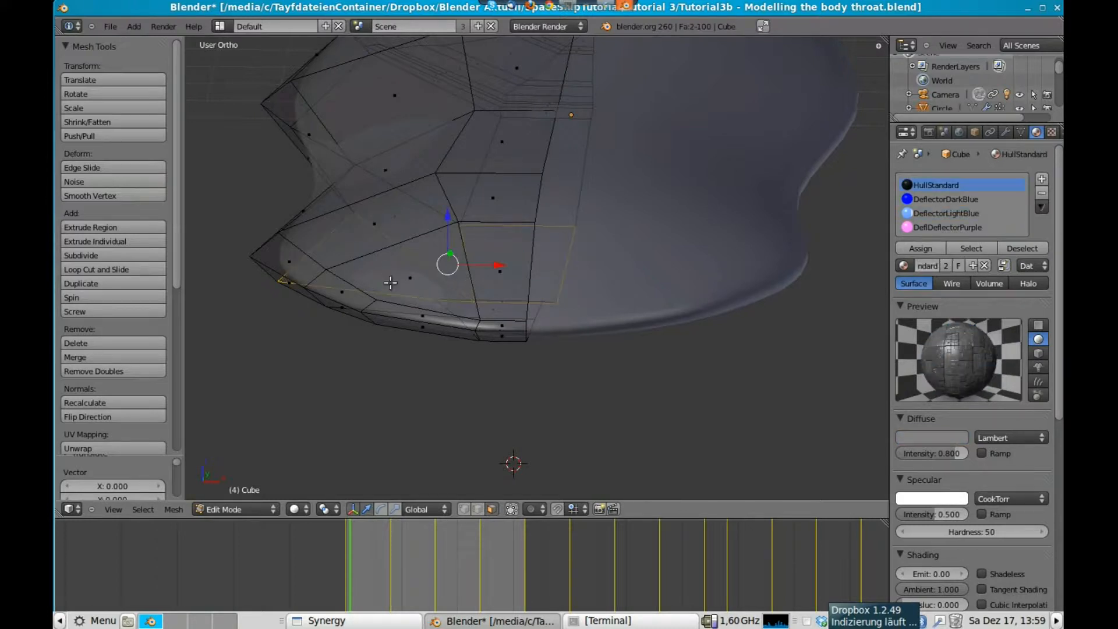
left_click(513, 511)
key("a")
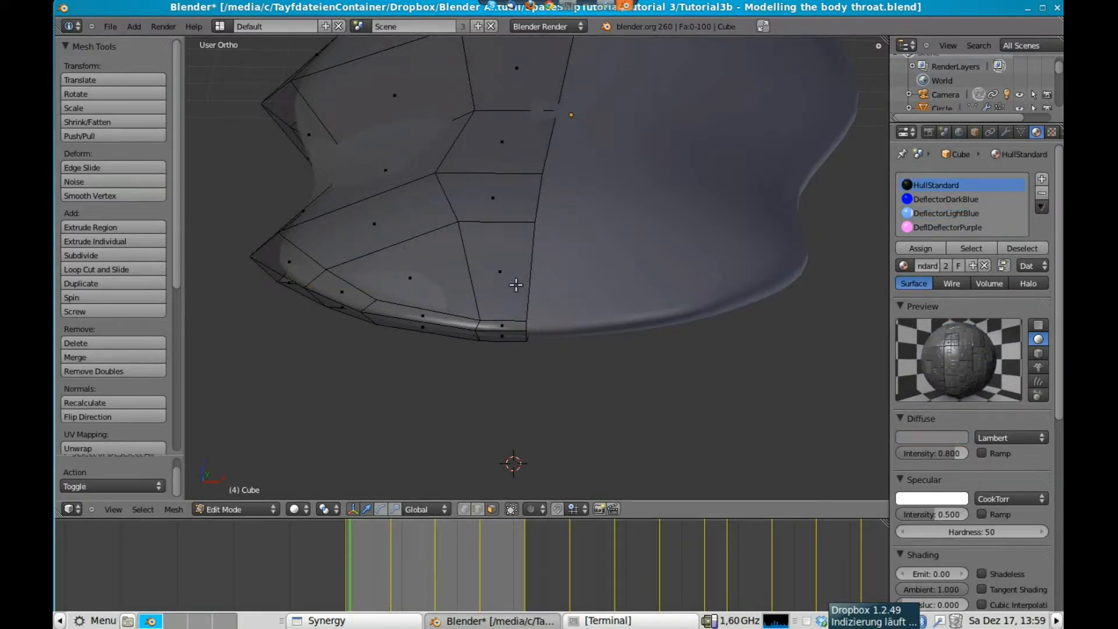
right_click(505, 275)
right_click(408, 277, "shift")
middle_click_drag(483, 339, 644, 321)
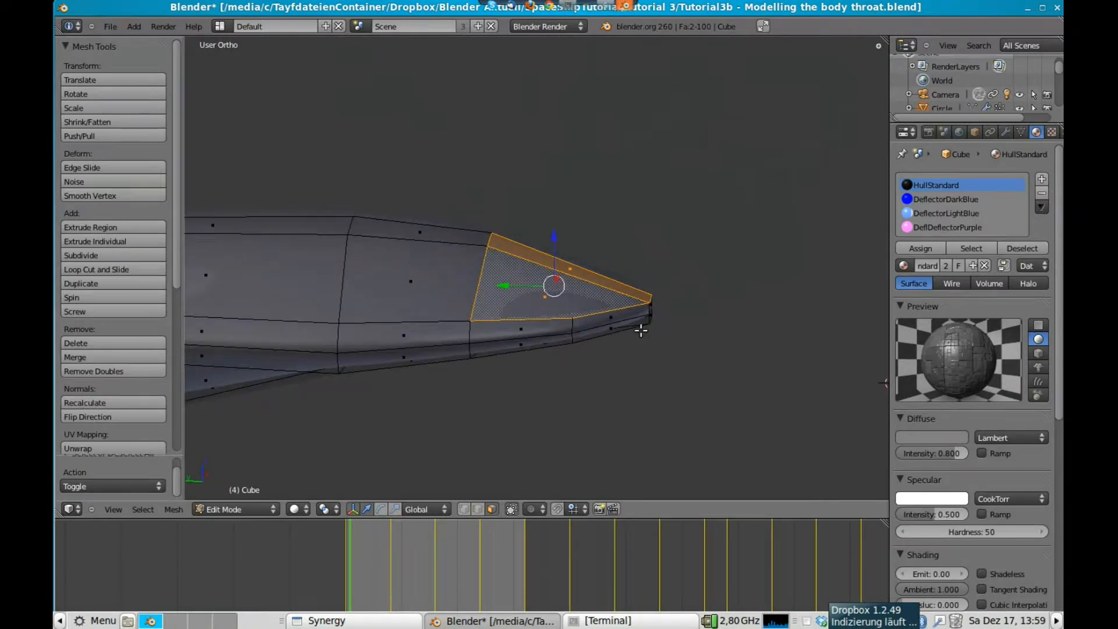
key("x")
left_click(614, 410)
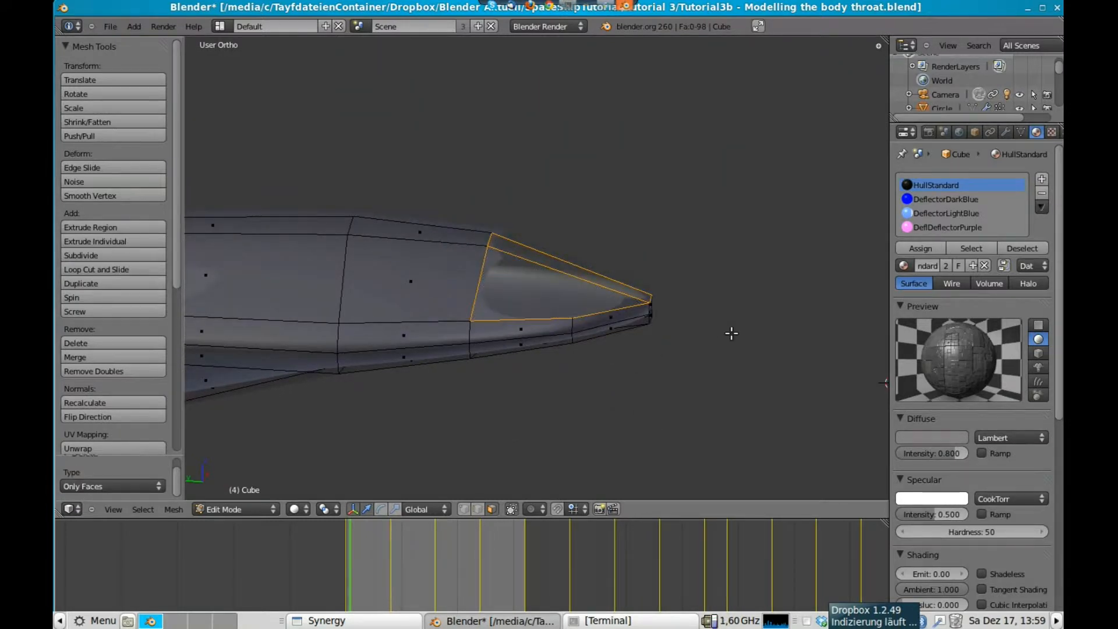
Undo the faces-only deletion and delete the two upper tail-tip faces using the Faces option
key("ctrl+z")
key("x")
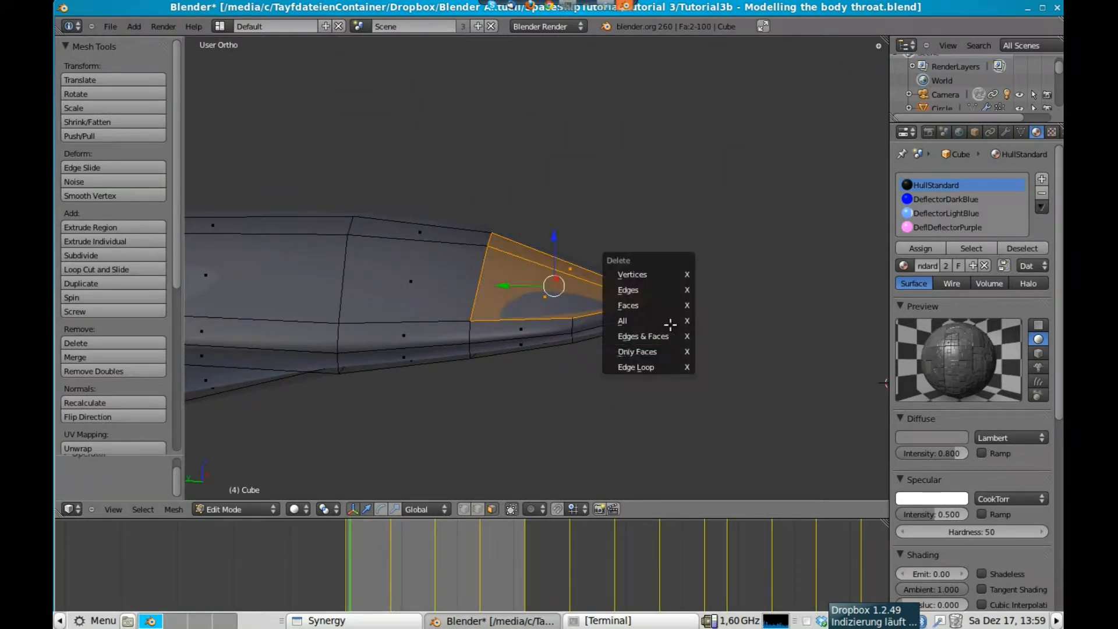
left_click(669, 306)
middle_click_drag(669, 306, 611, 357)
mouse_move(502, 234)
middle_mouse_down()
mouse_move(499, 190)
mouse_move(512, 243)
mouse_move(494, 241)
middle_mouse_up()
middle_click_drag(584, 344, 561, 351)
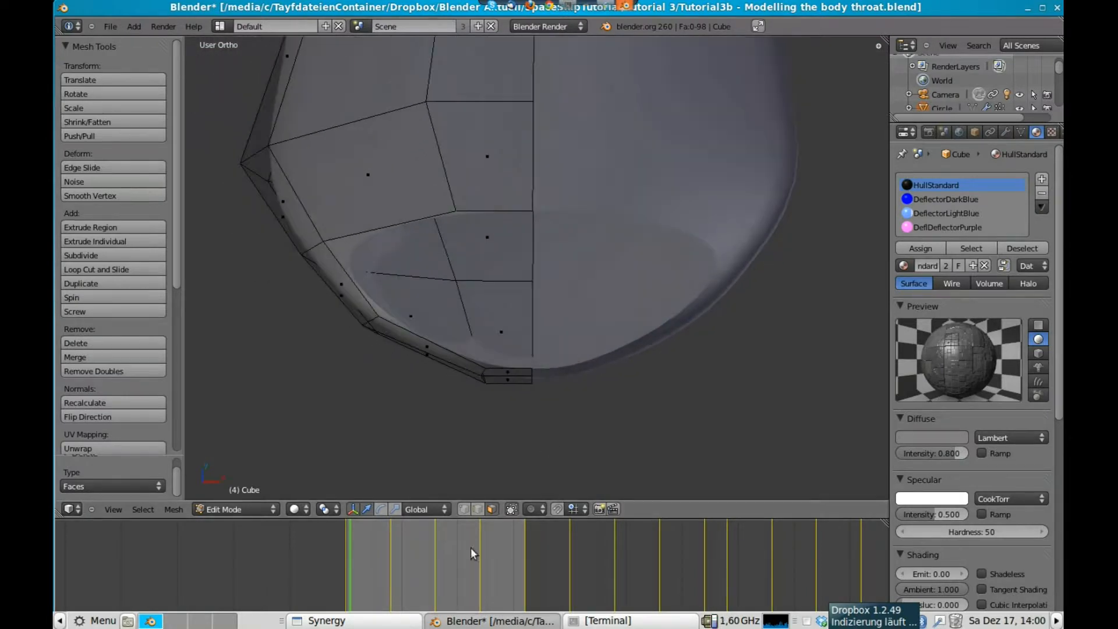
In edge select mode, select the two edges along the upper rim of the tail opening, ending at the mirror line
left_click(474, 513, "shift")
middle_click_drag(550, 284, 549, 237)
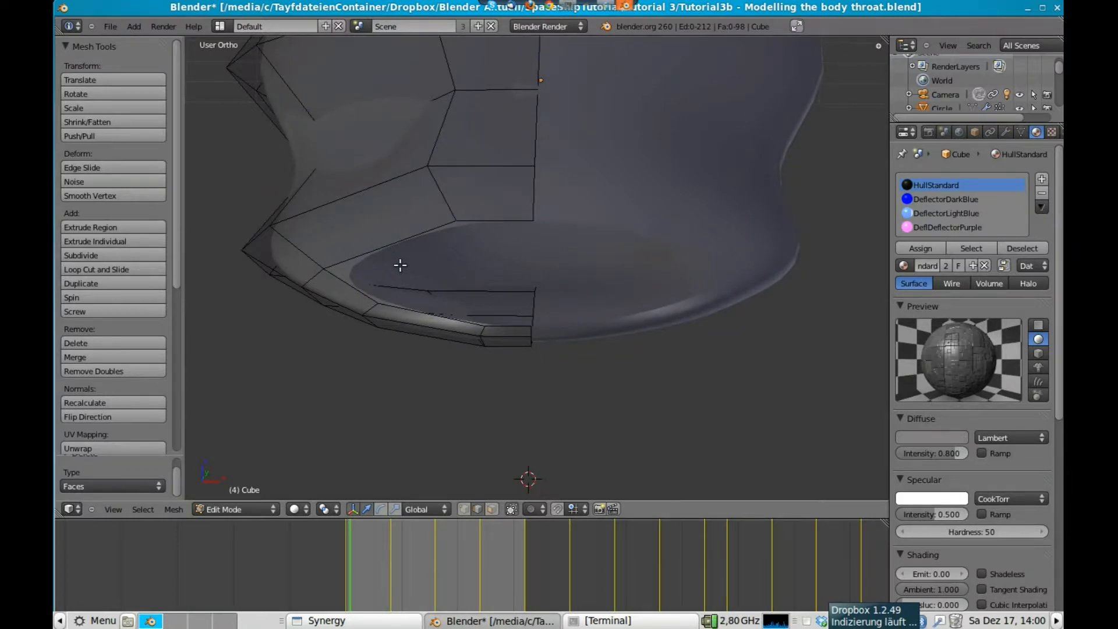
key("KP_1")
scroll(470, 169, "down", 4)
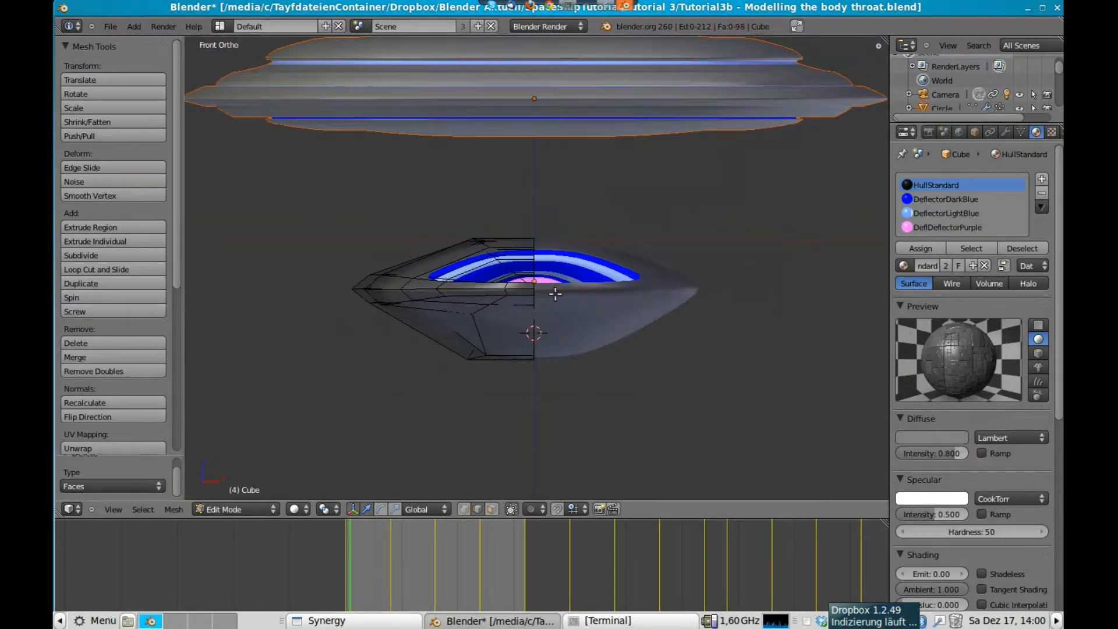
scroll(551, 291, "up", 7)
scroll(549, 261, "up", 2)
middle_click_drag(536, 287, 783, 221, "shift")
scroll(639, 209, "down", 1)
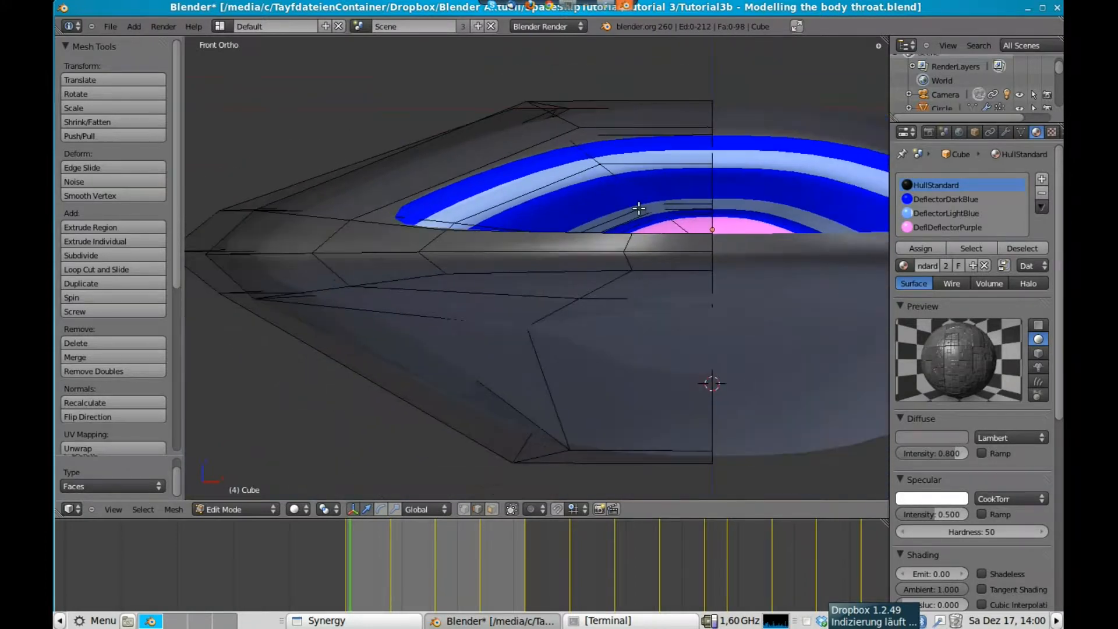
middle_click_drag(615, 231, 586, 217)
right_click(479, 178)
right_click(620, 138, "shift")
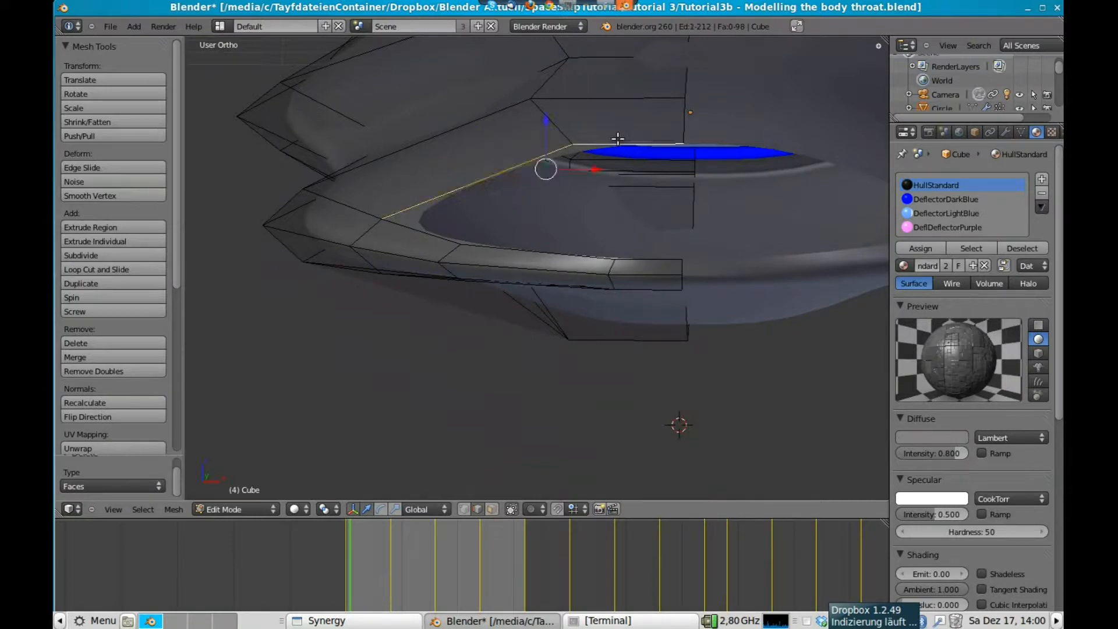
key("KP_3")
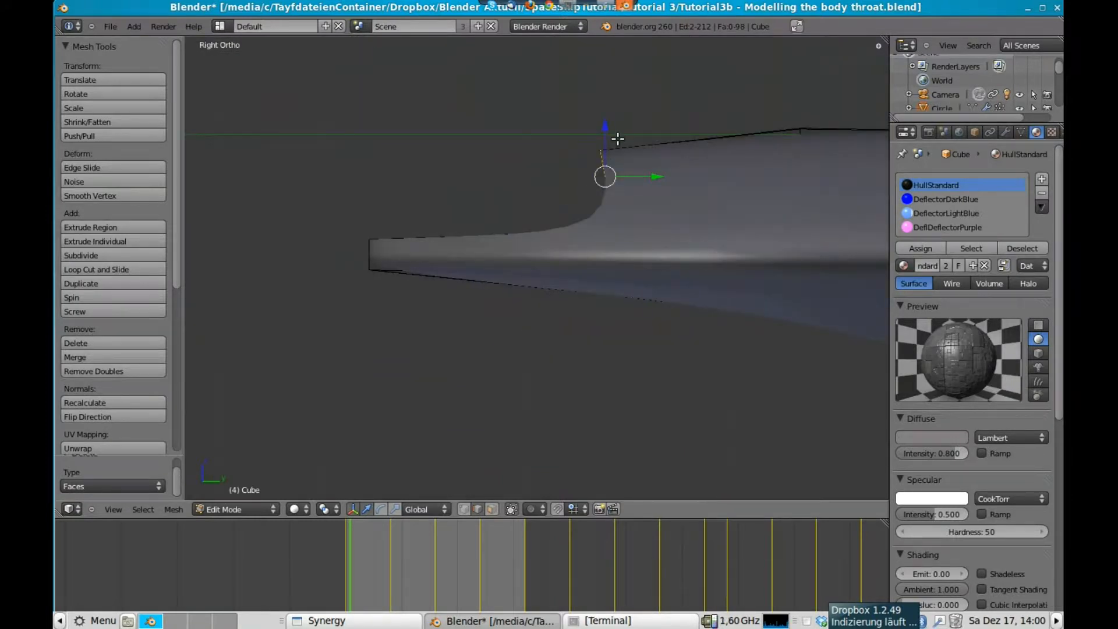
key("KP_1")
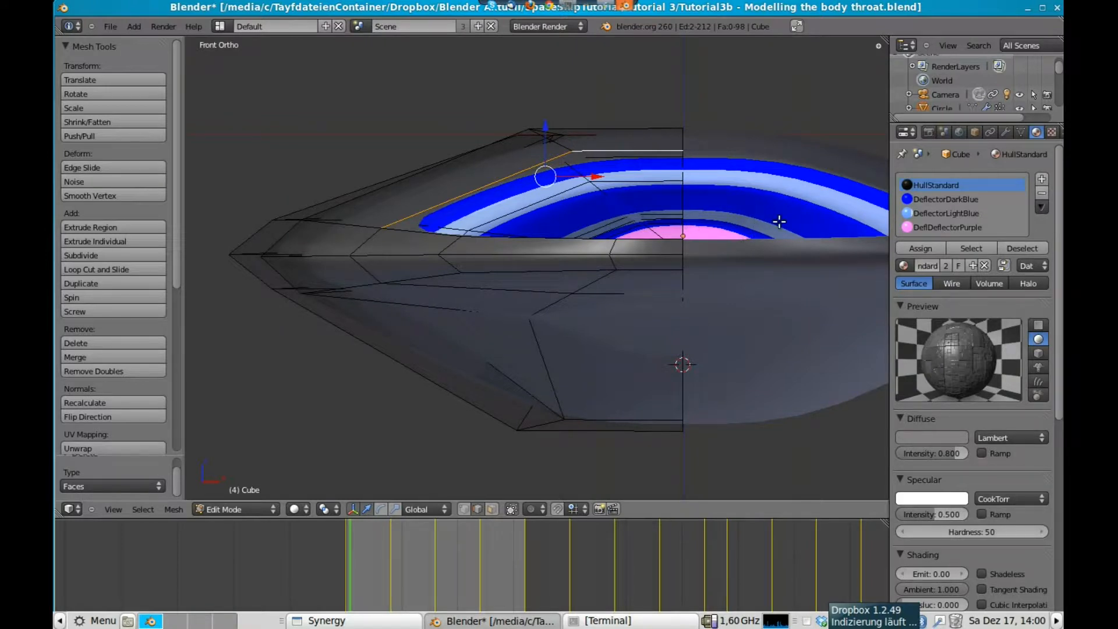
Extrude the upper rim edges downward along global Z and scale them to about 0.709 along that axis
key("e")
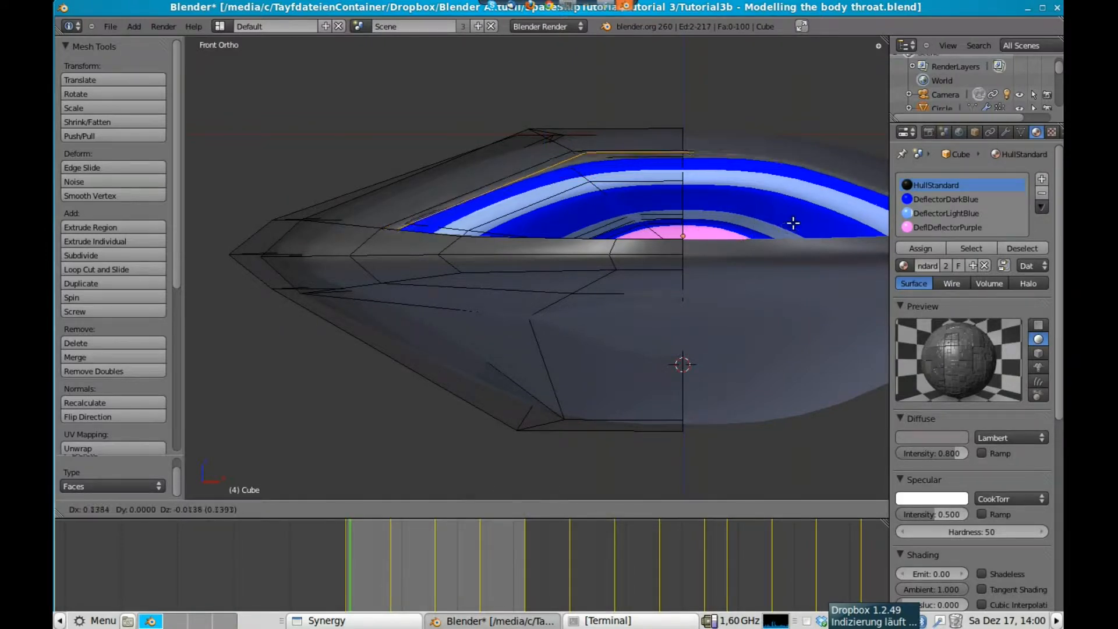
key("z")
left_click(782, 237)
key("s")
key("z")
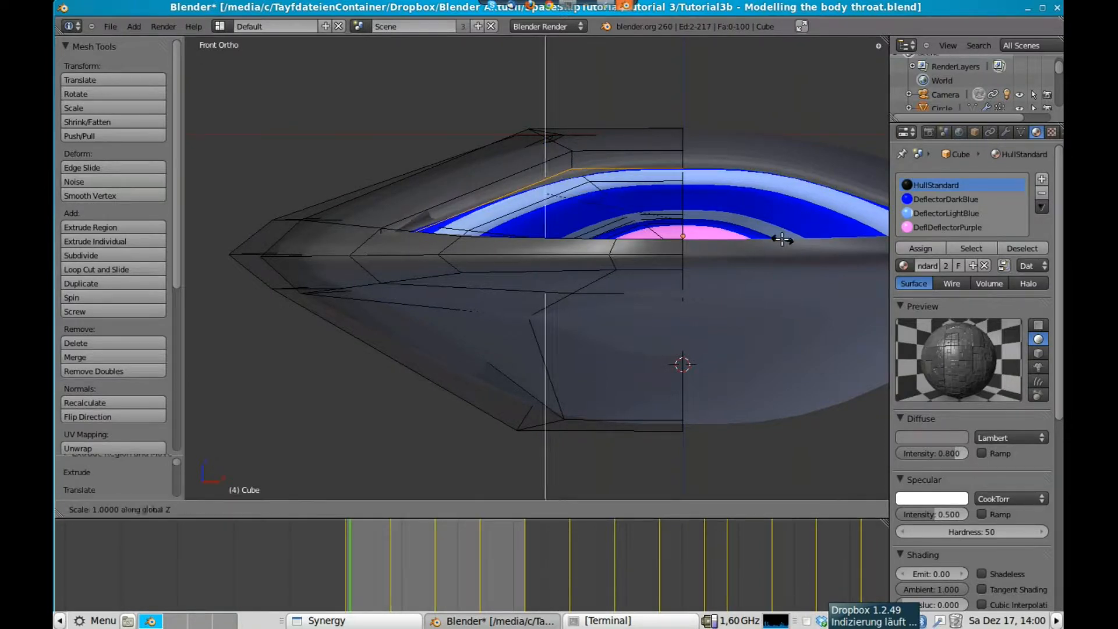
left_click(715, 216)
key("s")
key("x")
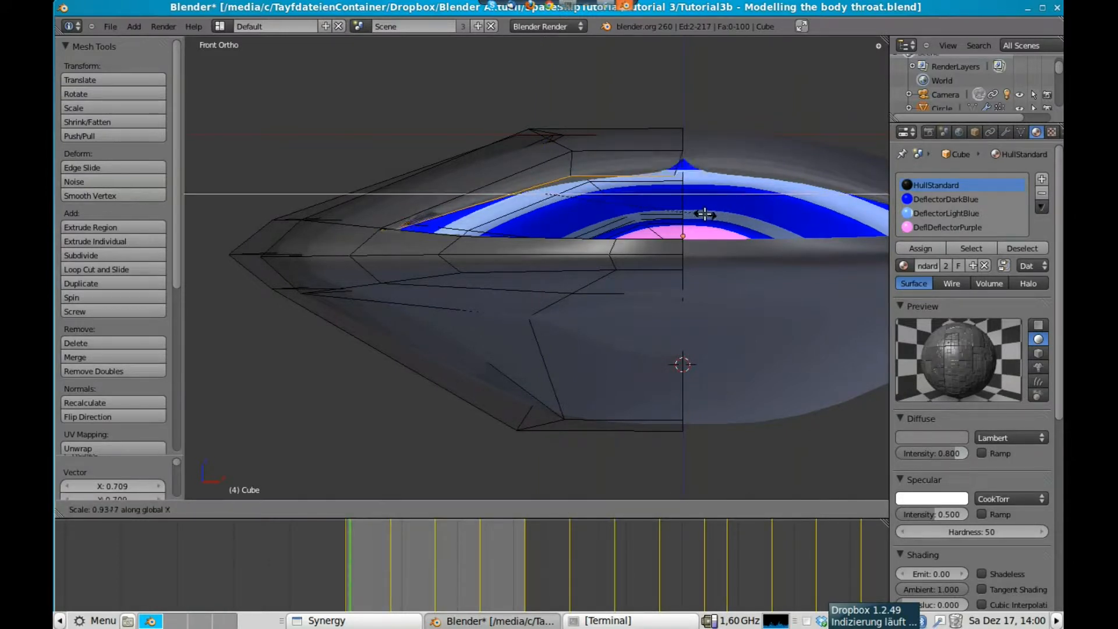
right_click(668, 211)
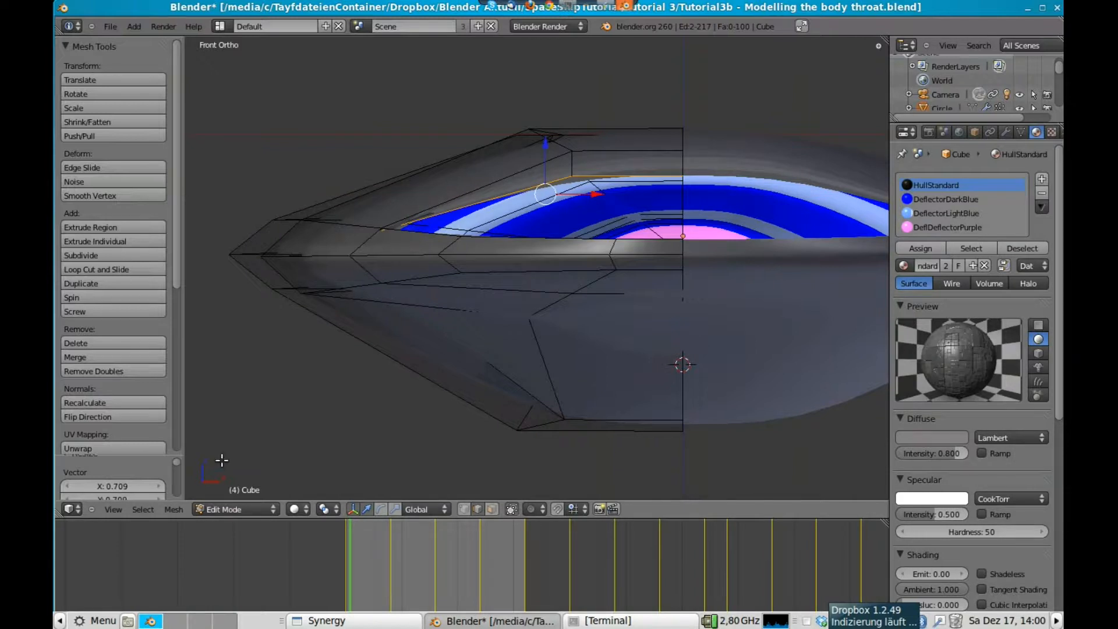
Set the pivot point to the 3D cursor and scale the extruded edges to about 0.764 along global X
left_click(324, 509)
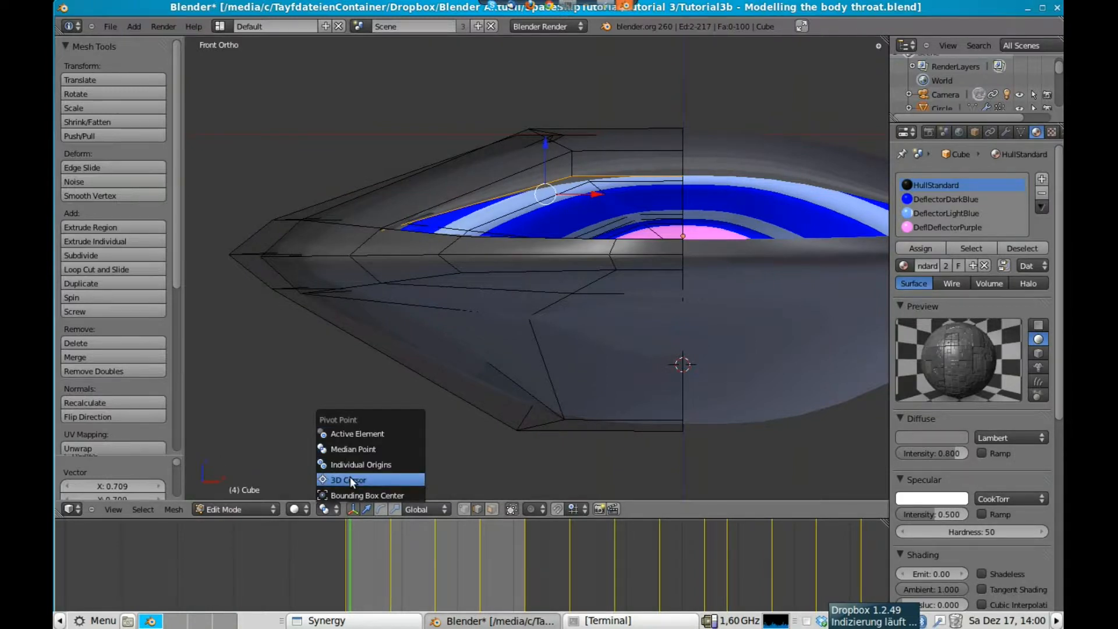
left_click(349, 479)
key("s")
key("x")
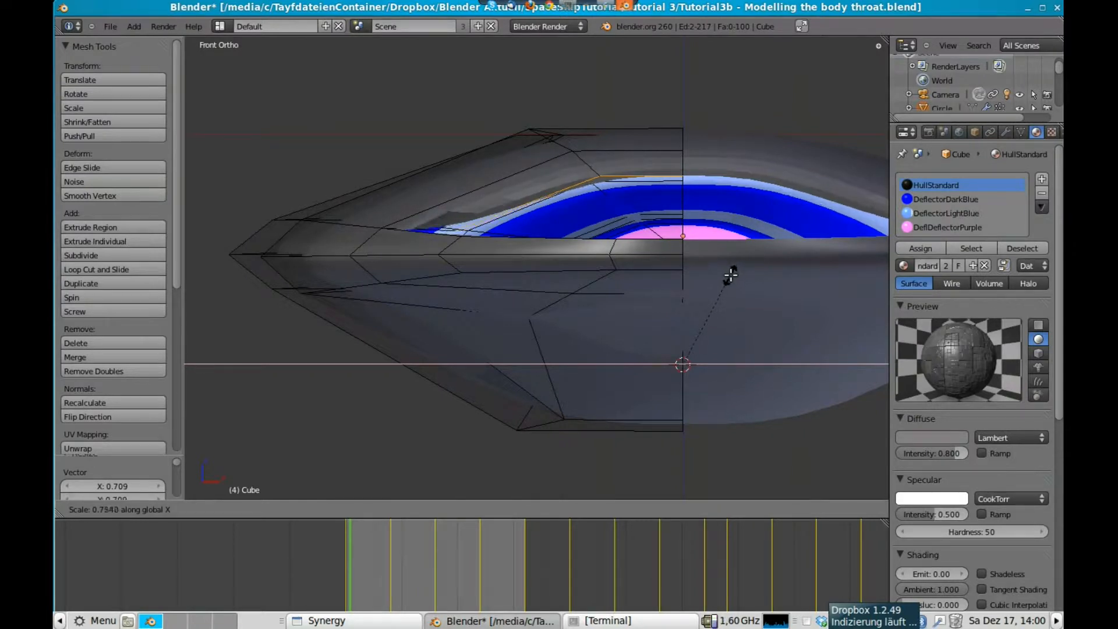
left_click(732, 274)
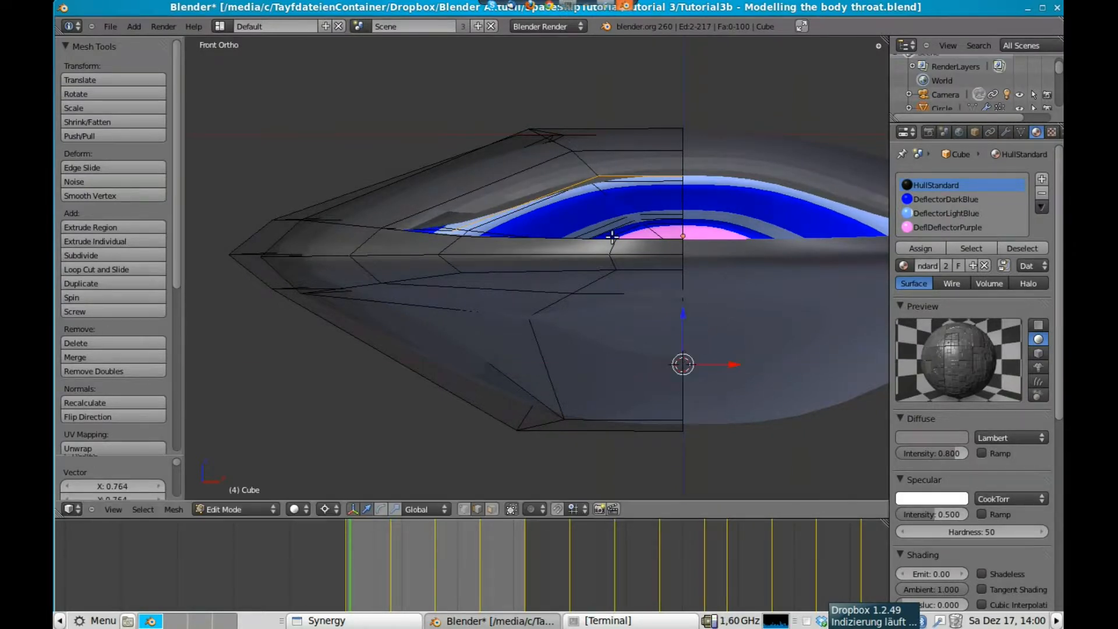
Extrude the inner rim edges again and scale them to about 0.975 along global Z and 0.951 along global X
scroll(611, 235, "up", 2)
middle_click_drag(644, 247, 537, 270)
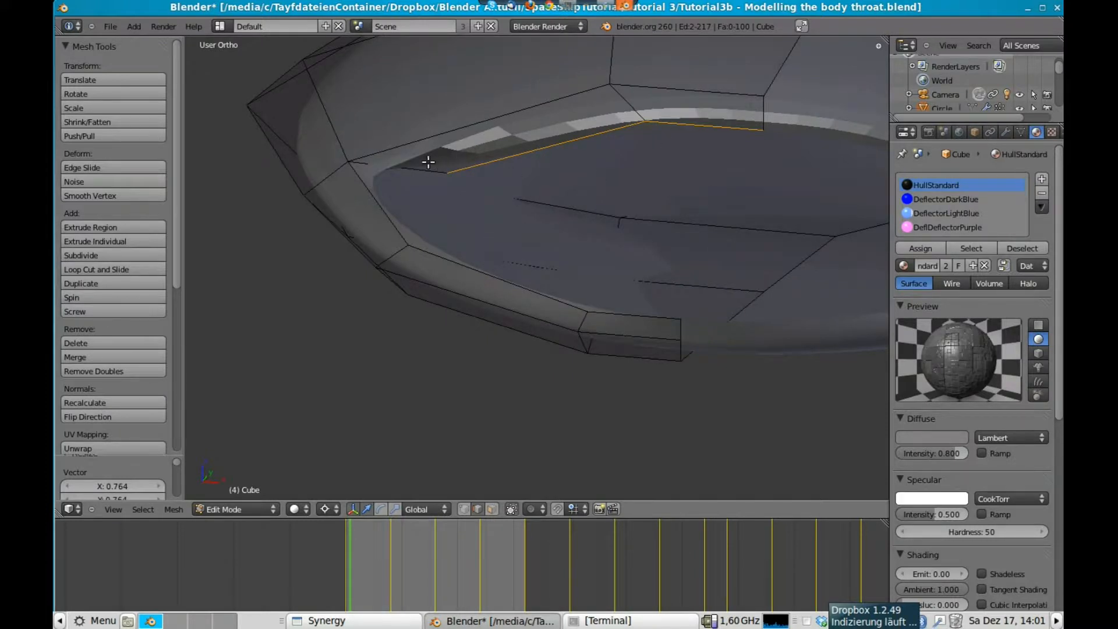
middle_click_drag(687, 177, 702, 135)
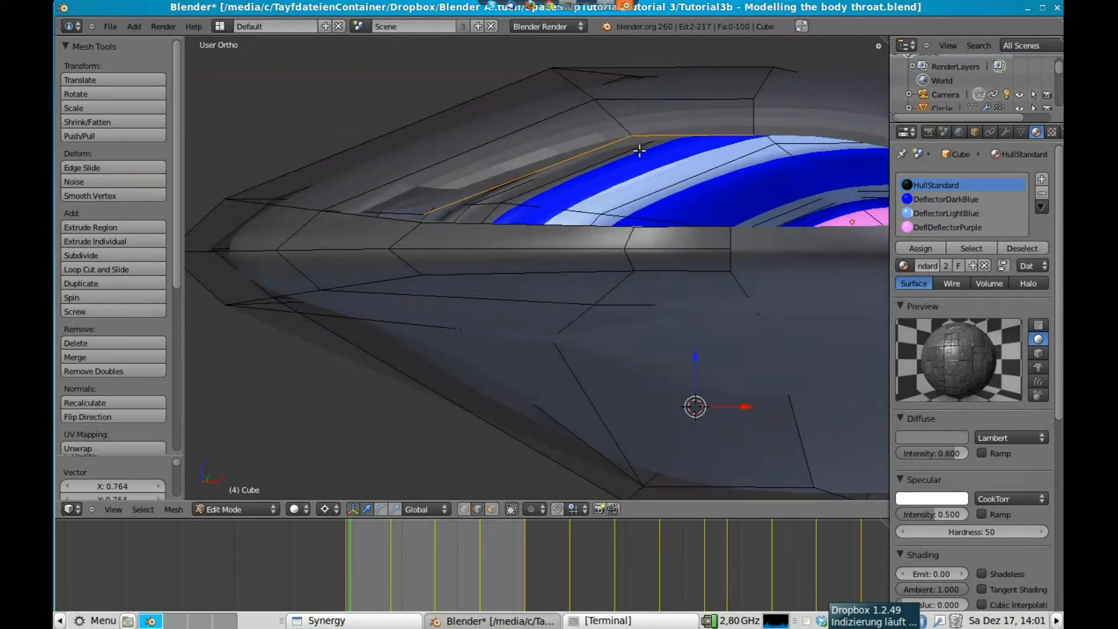
key("s")
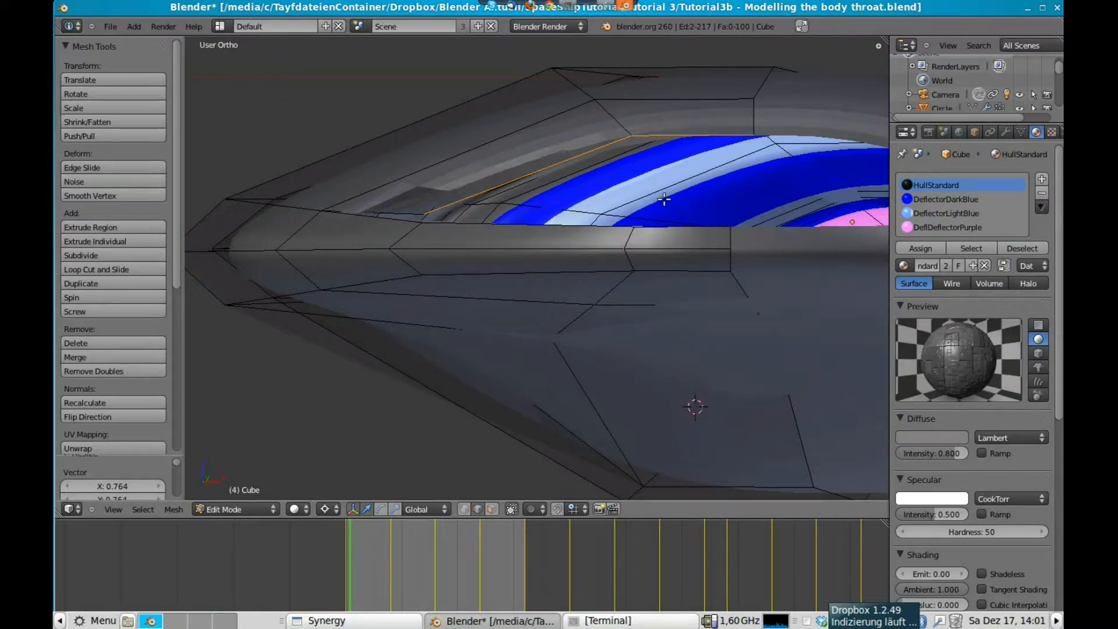
key("z")
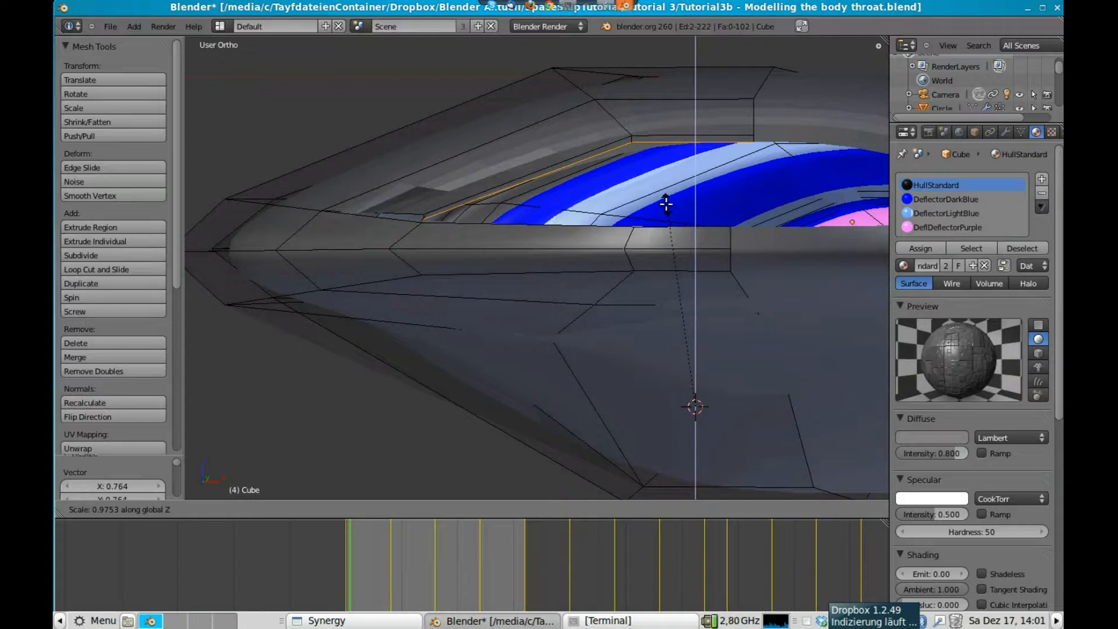
left_click(666, 205)
key("s")
key("x")
left_click(755, 213)
Flatten the new edges by scaling to 0 along global Z, and raise them about 1.313 along Z back to the opening
middle_click_drag(566, 226, 540, 271)
scroll(448, 214, "up", 2)
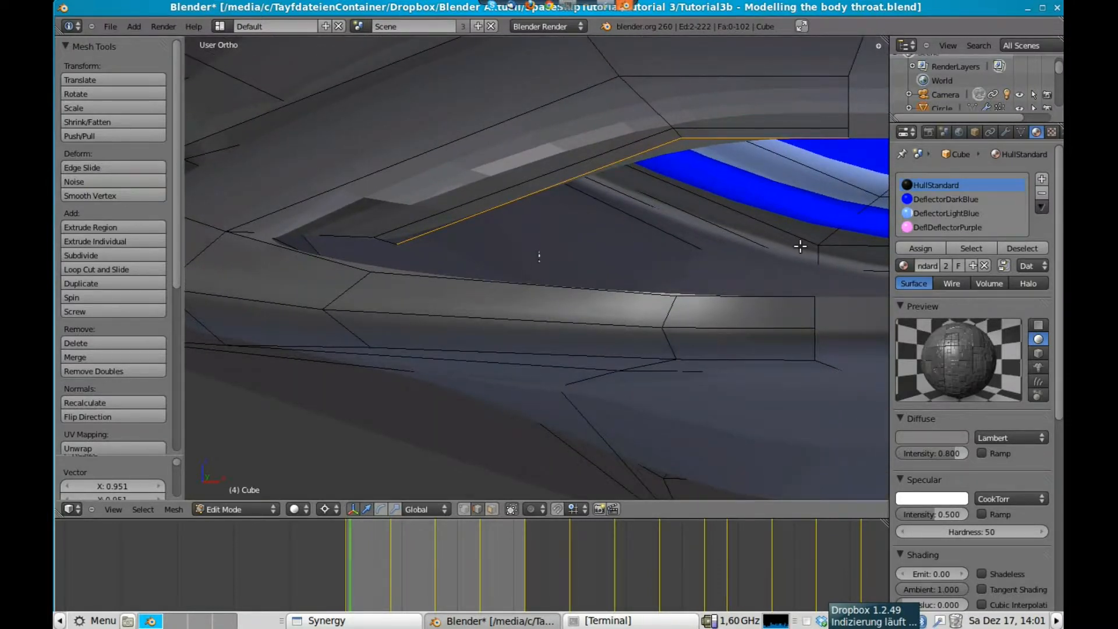
key("s")
key("z")
key("0")
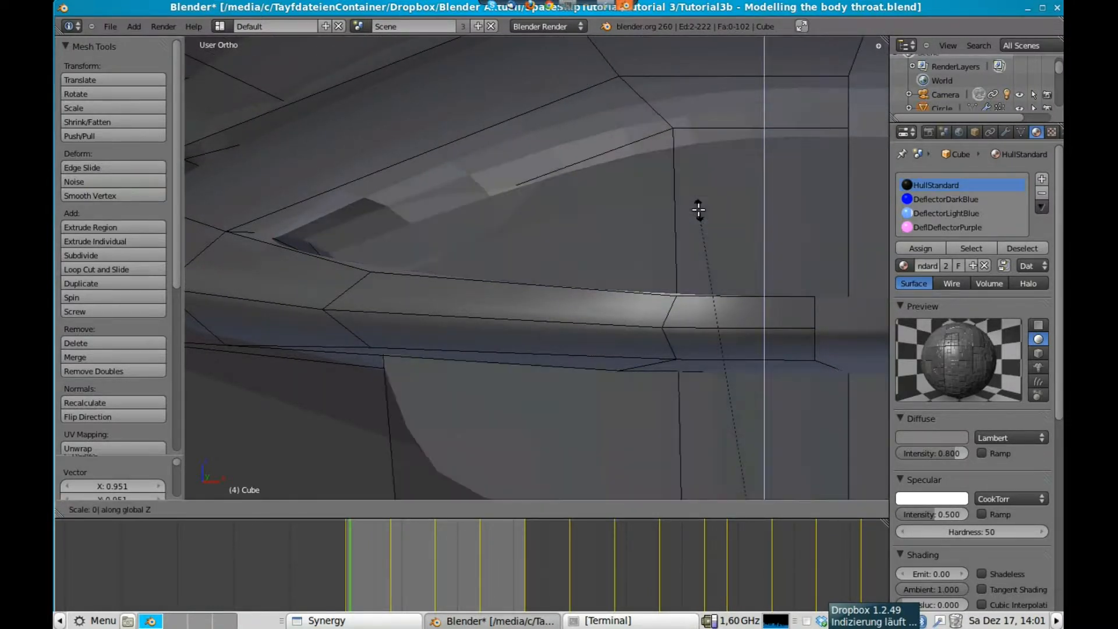
key("Return")
scroll(751, 257, "down", 2)
key("g")
key("z")
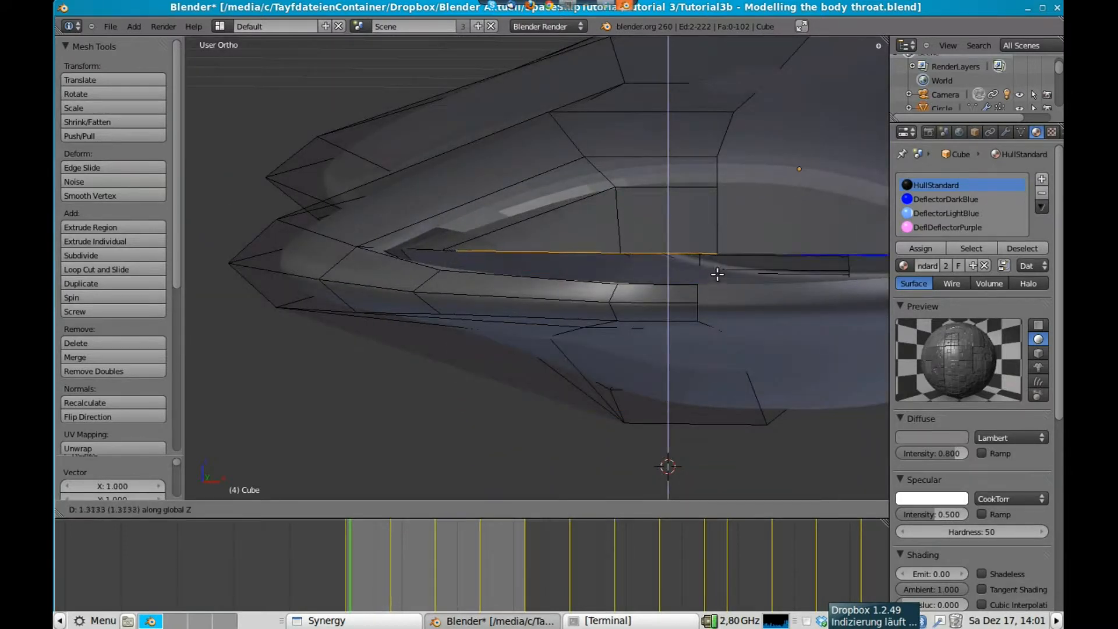
left_click(717, 275)
scroll(558, 251, "up", 2)
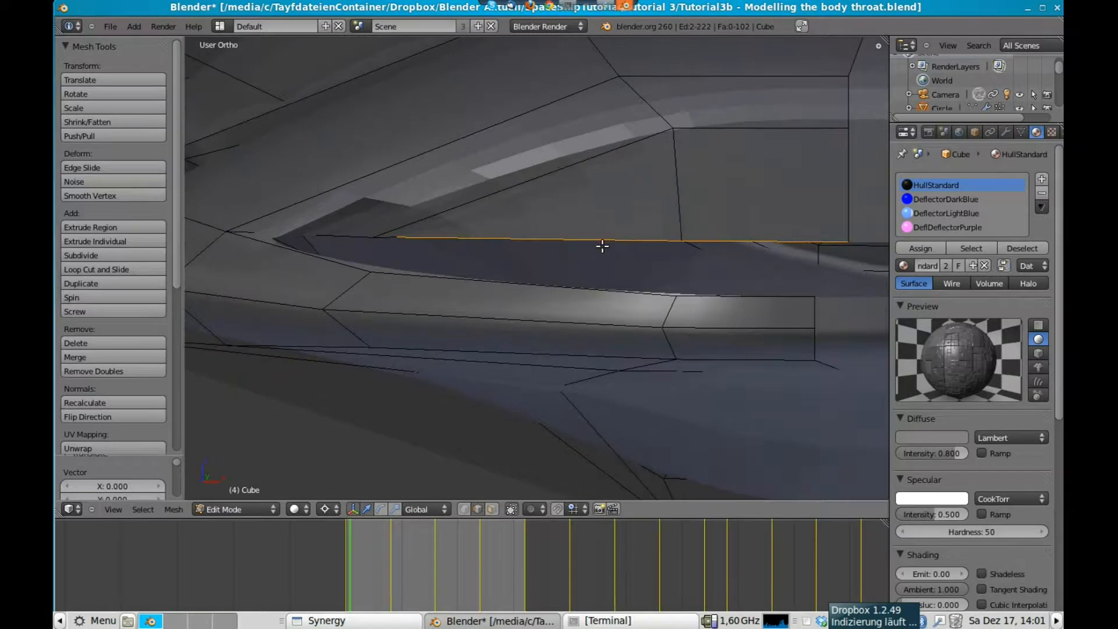
In vertex select mode, add the inner rim's outer end vertex and the neighbouring outer hull corner vertex to the selection
left_click(463, 510)
right_click(371, 236, "shift")
right_click(232, 232, "shift")
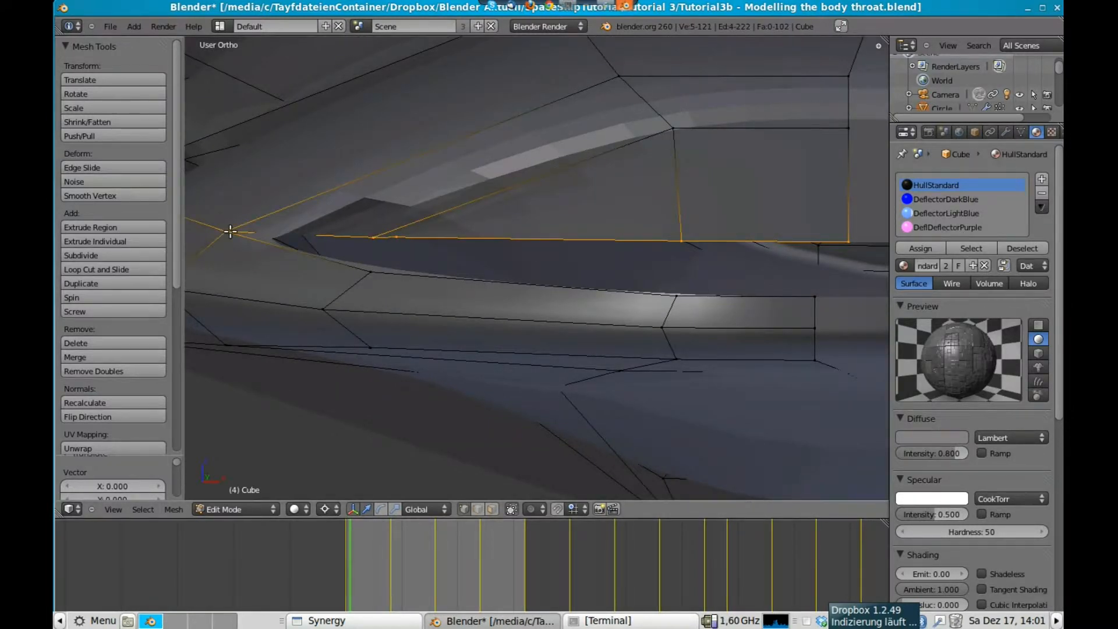
scroll(786, 267, "down", 2)
key("s")
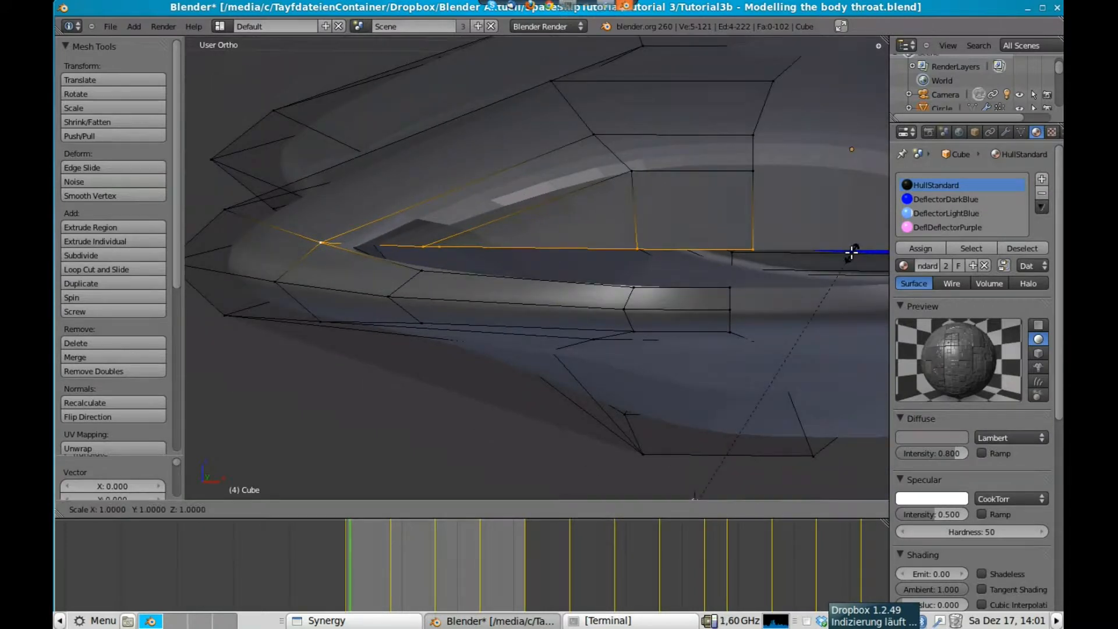
key("z")
key("0")
key("Return")
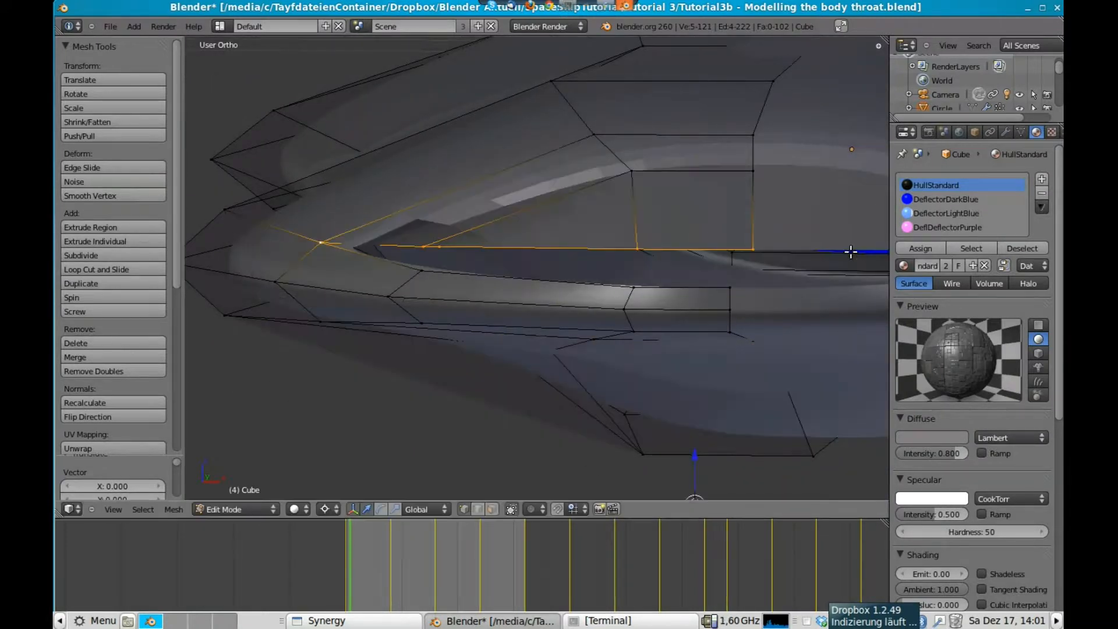
Set the pivot point to Median Point and flatten the five selected vertices with a scale of 0 along global Z
left_click(323, 507)
left_click(356, 441)
key("s")
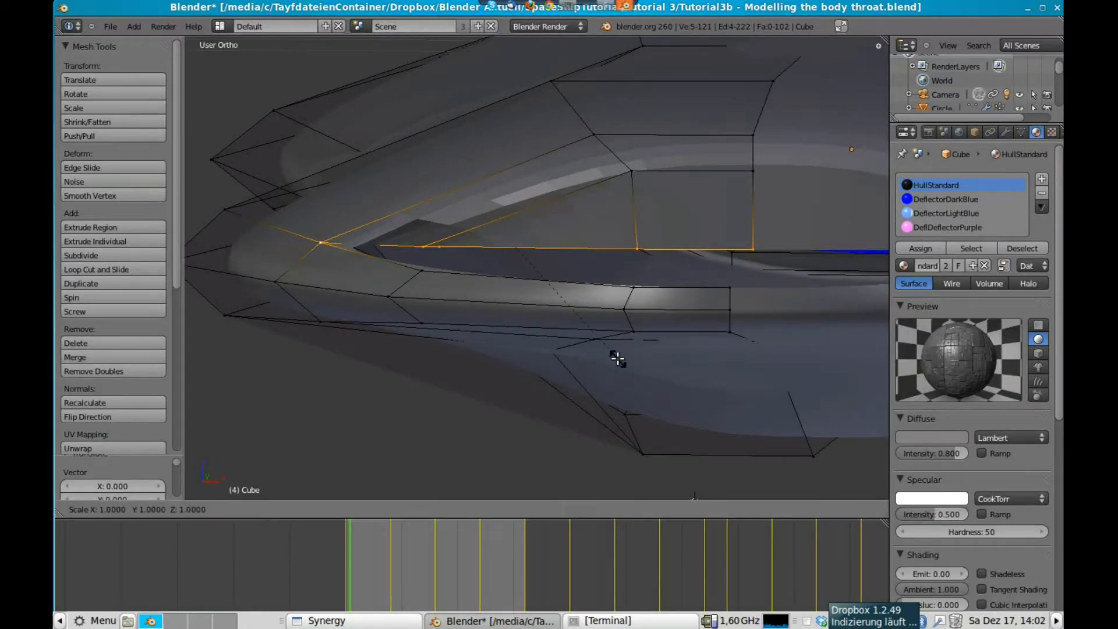
left_click(618, 359)
scroll(618, 358, "up", 1)
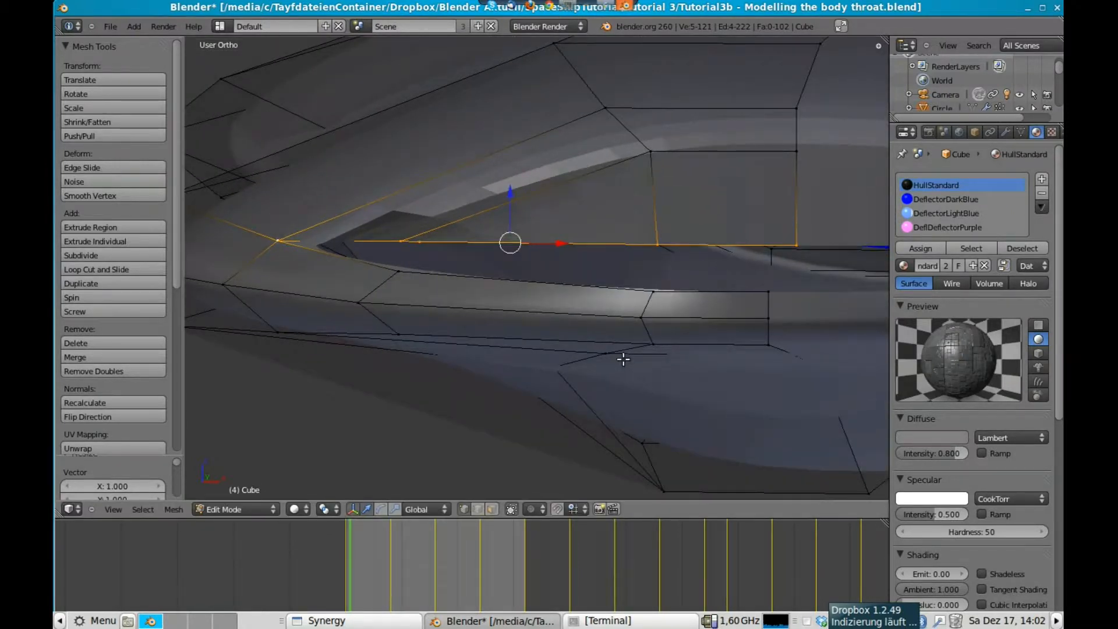
Move the flattened vertices down about 0.064 along global Z to the height of the lower rim
key("ctrl+KP_3")
key("ctrl+KP_1")
key("KP_1")
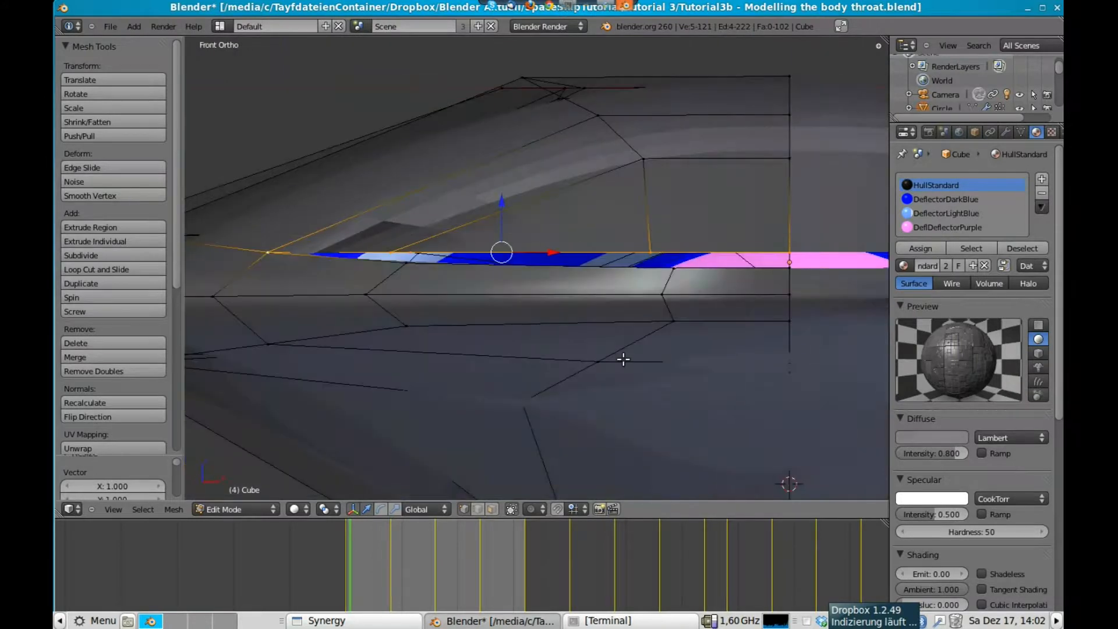
scroll(684, 272, "down", 2)
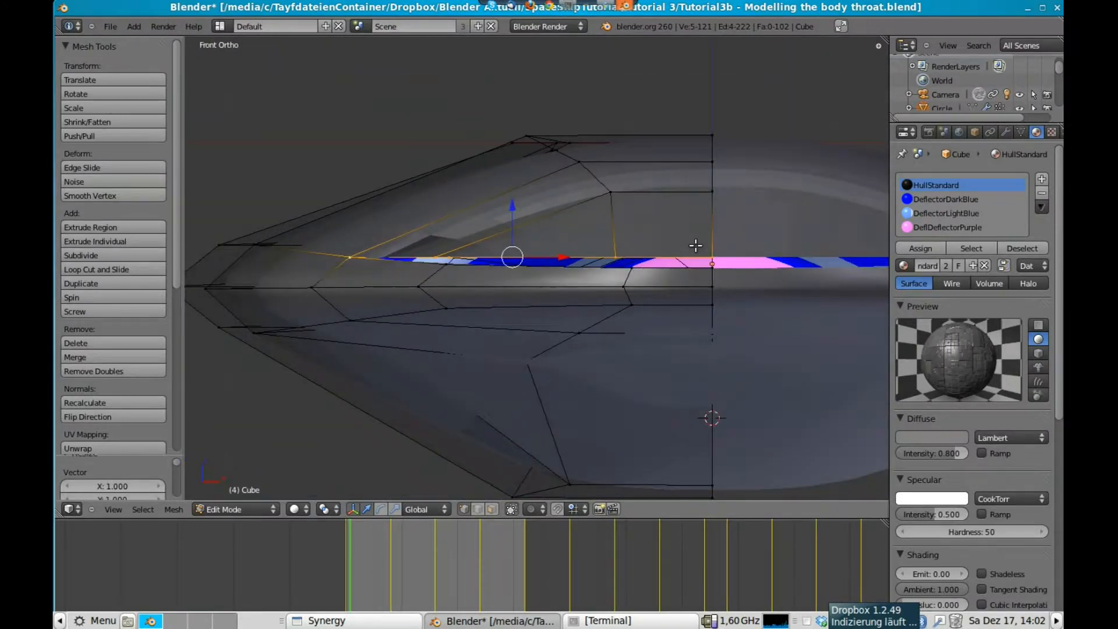
key("g")
key("z")
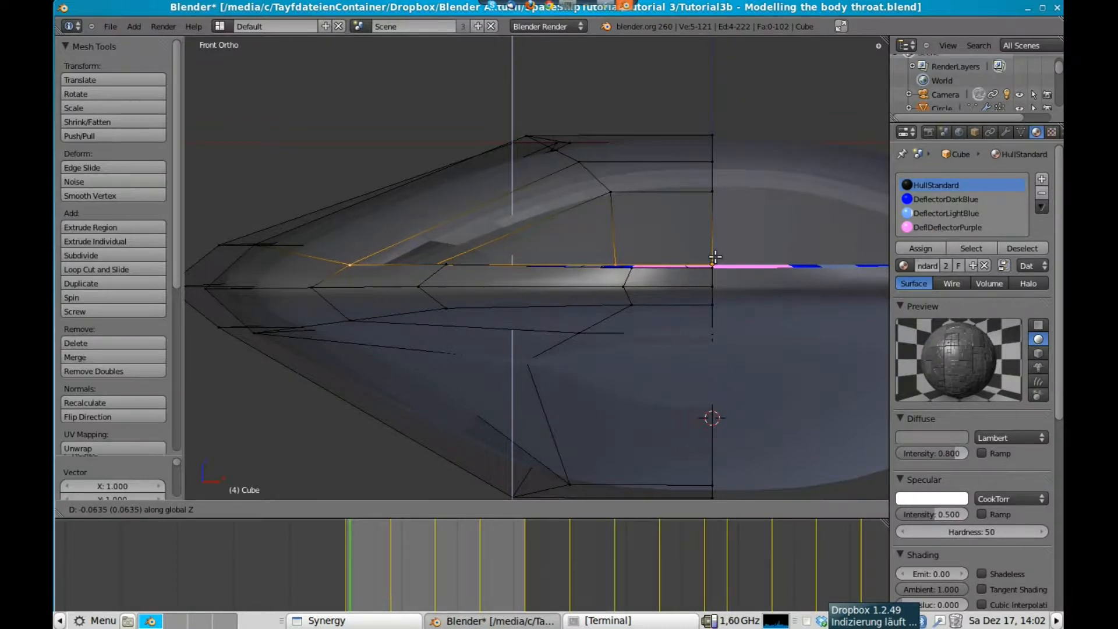
left_click(716, 260)
In edge select mode, select the outer hull edge and the adjoining inner edge at the opening's corner and fill a face
middle_click_drag(716, 260, 666, 312)
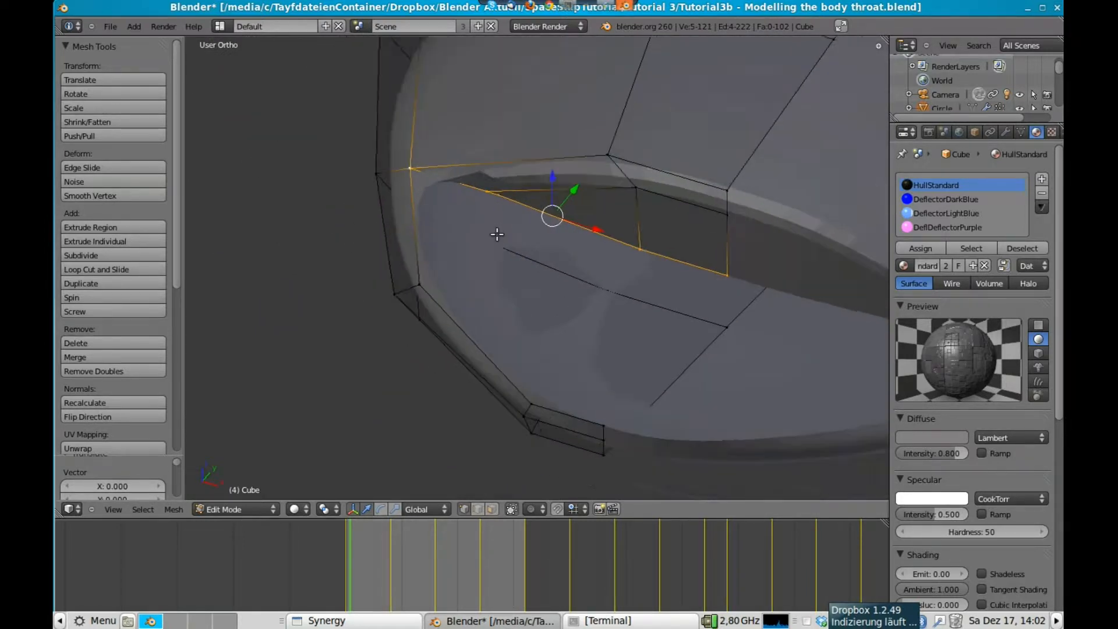
left_click(476, 509)
right_click(407, 227)
right_click(472, 184, "shift")
key("f")
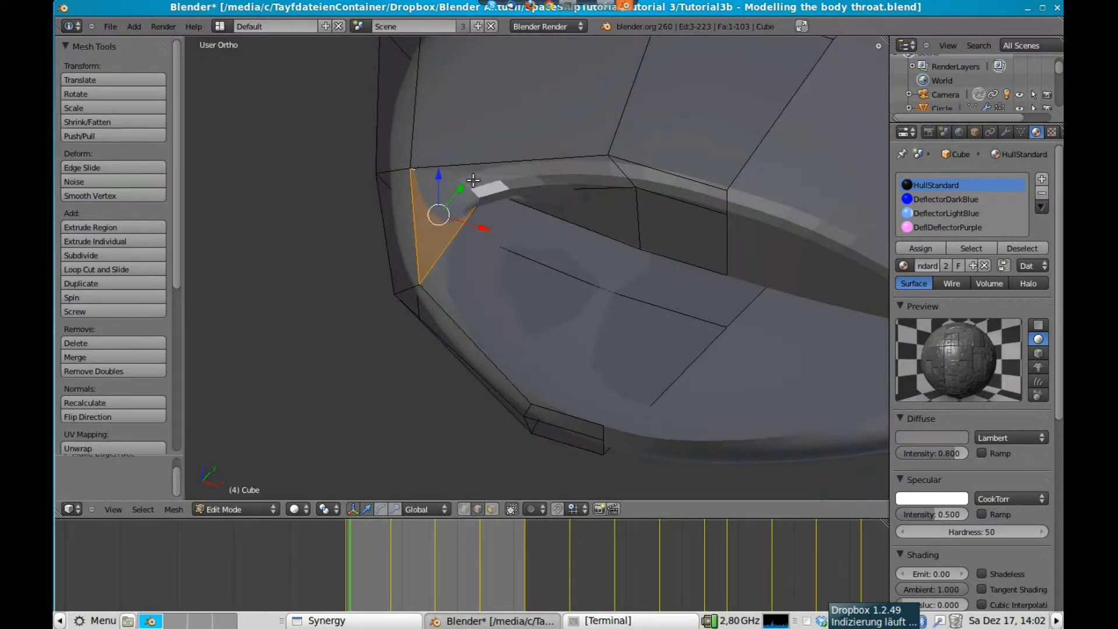
key("f")
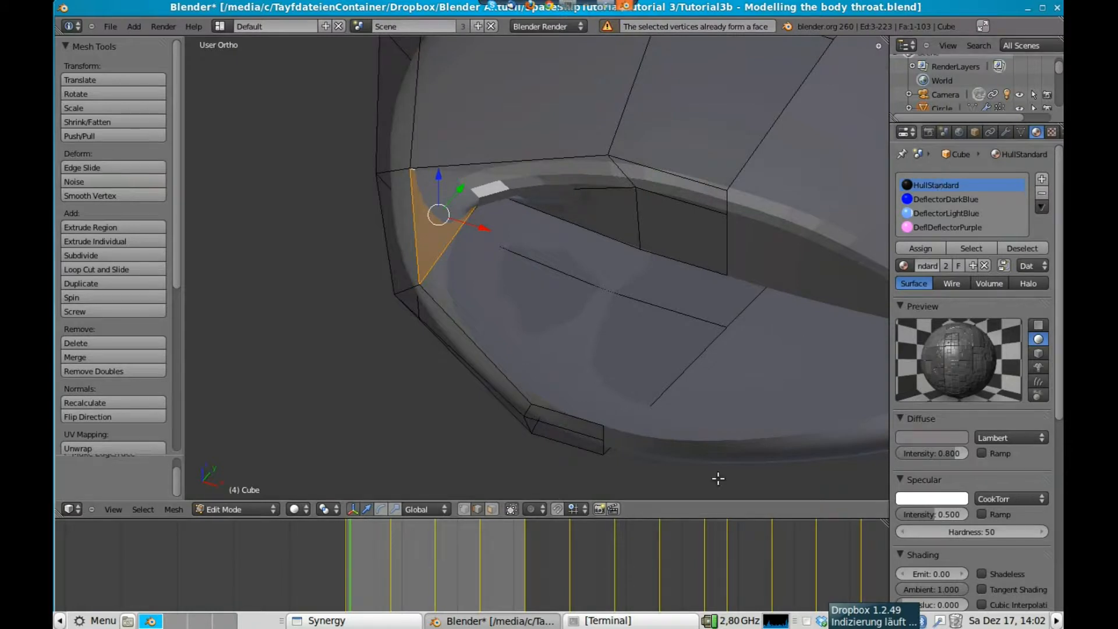
Switch to the terminal and run key-mon to launch the on-screen keystroke display, and return to the model
left_click(599, 620)
type("key-mon")
key("Return")
scroll(563, 259, "up", 5)
scroll(563, 259, "up", 15)
scroll(522, 194, "up", 10)
left_click_drag(829, 190, 828, 285)
left_click(288, 276)
Select the inner flattened edge and the facing lower rim edge beside the corner, and fill a face between them
middle_click_drag(496, 309, 519, 248)
right_click(522, 247)
right_click(480, 295, "shift")
key("f")
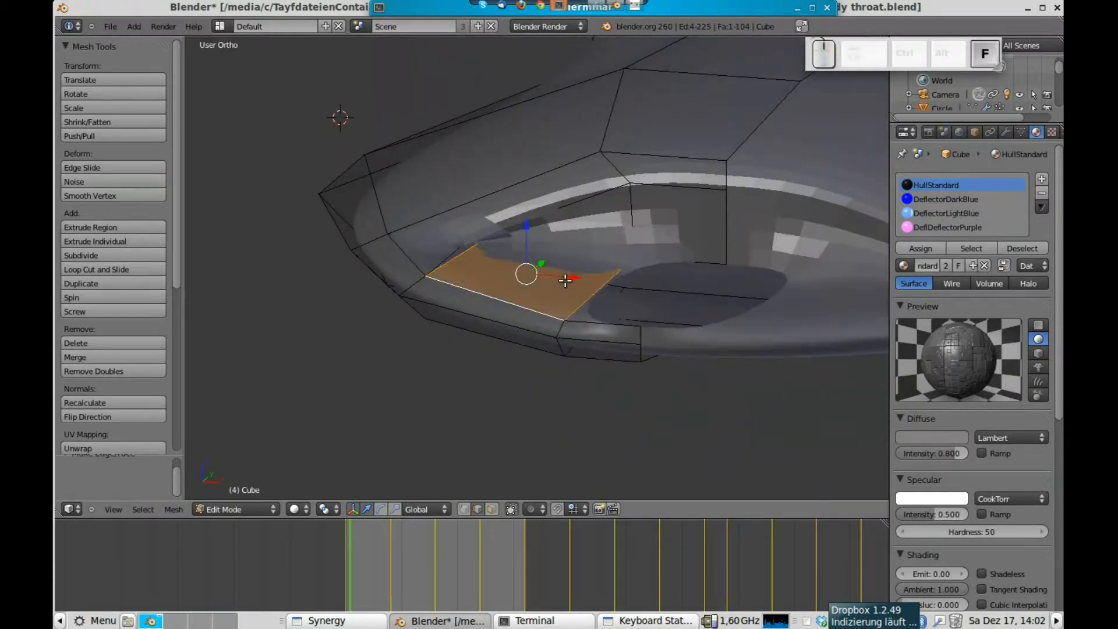
Fill the next floor face beside the opening's corner and apply smooth shading to the whole hull object
right_click(617, 325)
key("Tab")
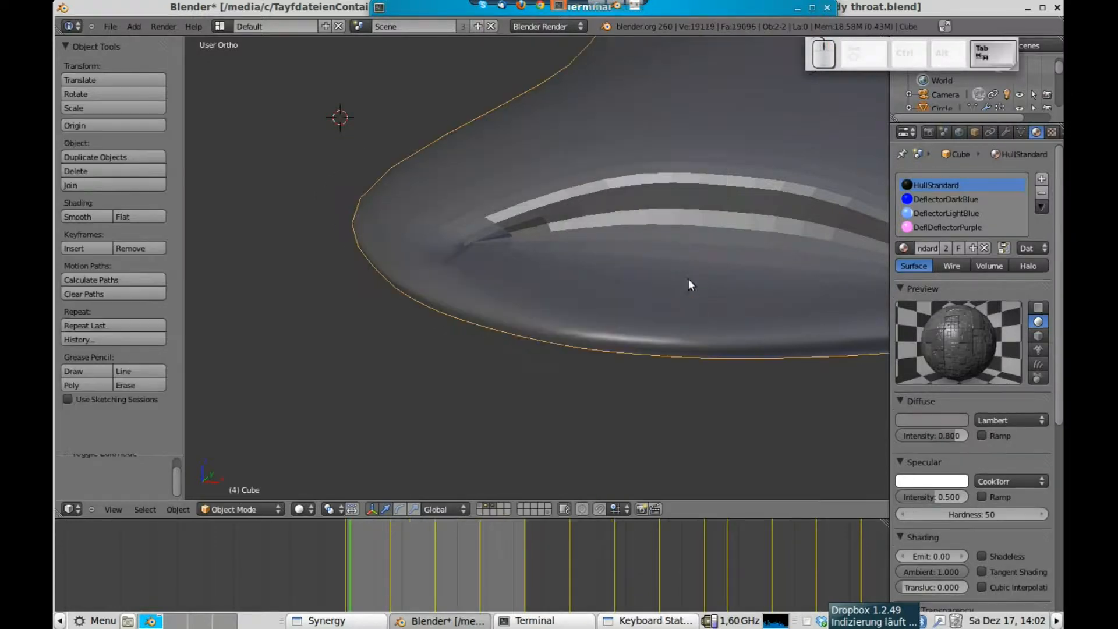
middle_click_drag(733, 284, 591, 234)
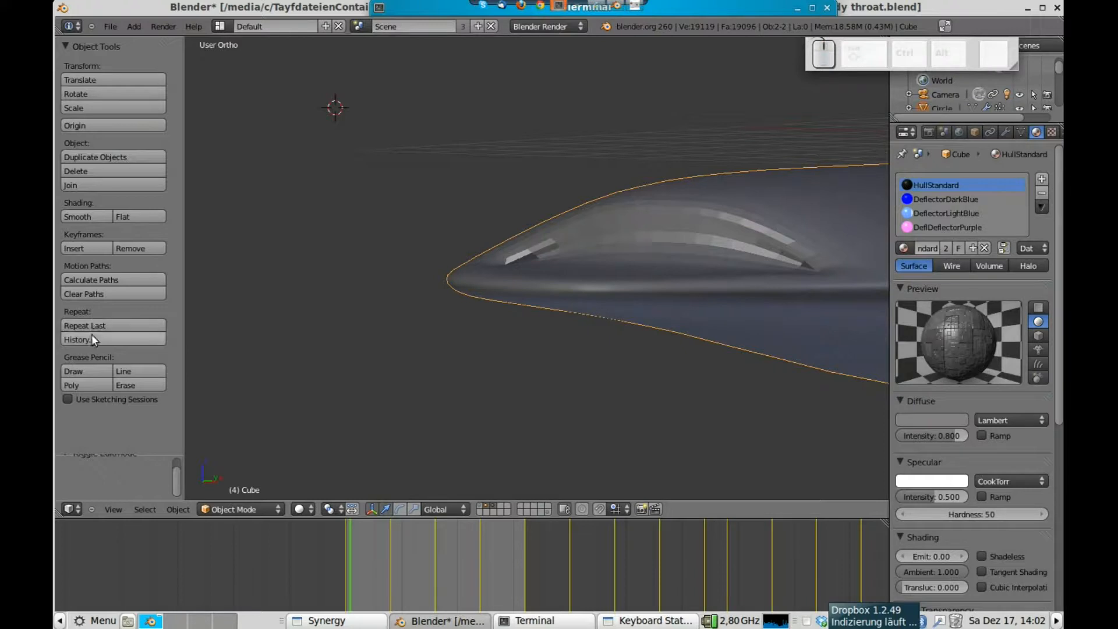
left_click(84, 216)
mouse_move(516, 224)
middle_mouse_down()
mouse_move(519, 255)
mouse_move(726, 298)
middle_mouse_up()
key("Tab")
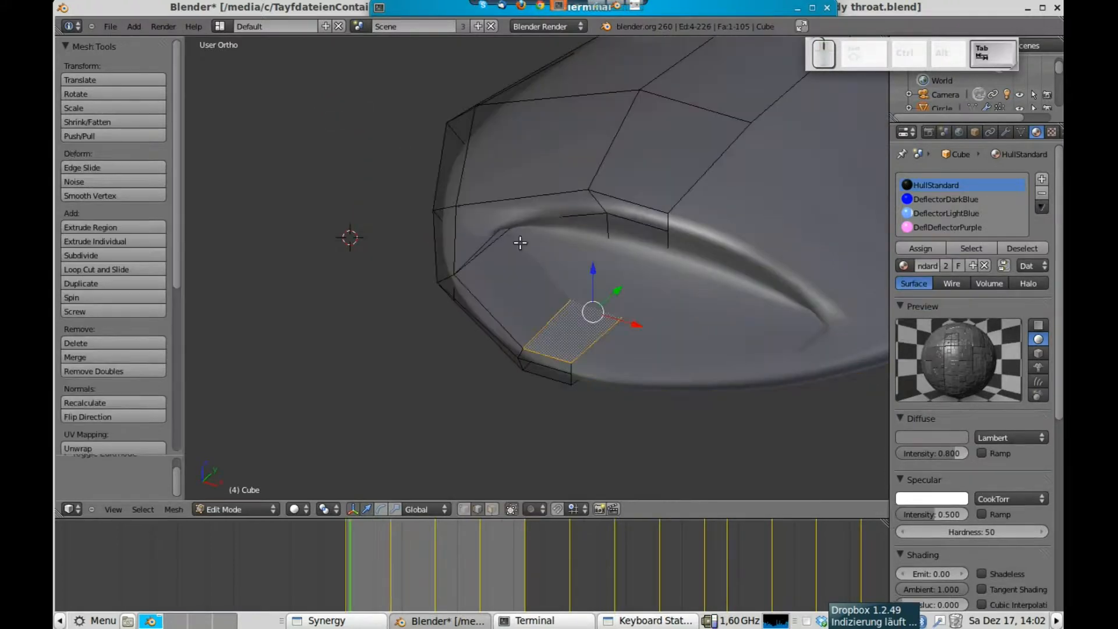
In vertex select mode, select the two adjacent vertices at the opening's pointed end and move them slightly along negative global Y
mouse_move(595, 225)
middle_mouse_down()
mouse_move(593, 195)
mouse_move(600, 232)
middle_mouse_up()
scroll(522, 244, "up", 3)
key("z")
middle_click_drag(505, 216, 529, 282, "shift")
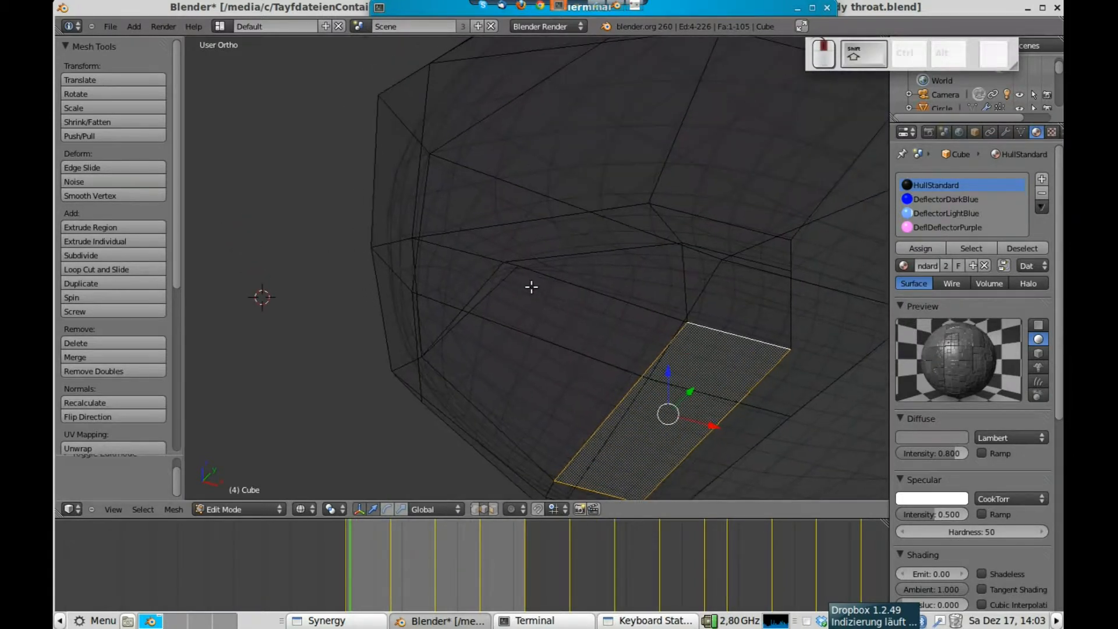
key("z")
scroll(528, 282, "up", 2)
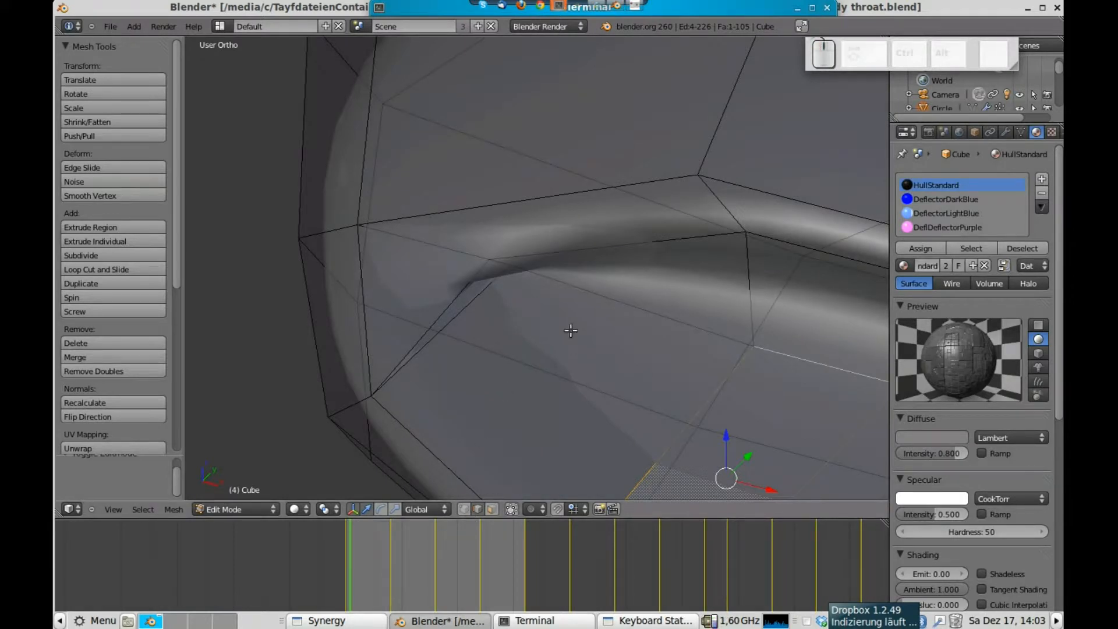
scroll(569, 314, "down", 4)
scroll(570, 318, "up", 4)
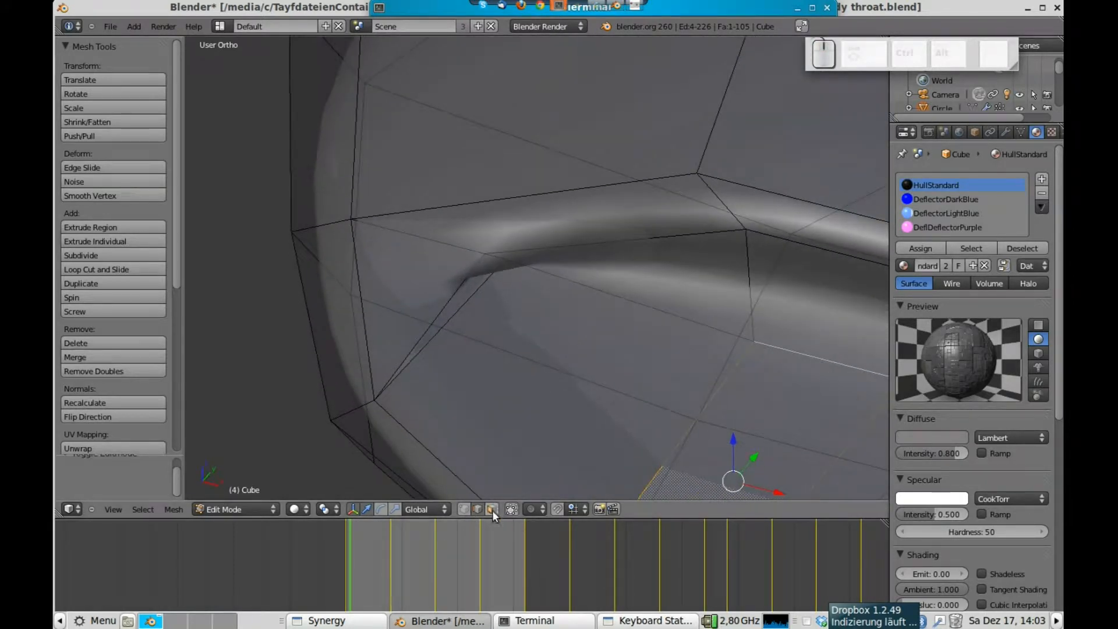
left_click(463, 509)
right_click(483, 255)
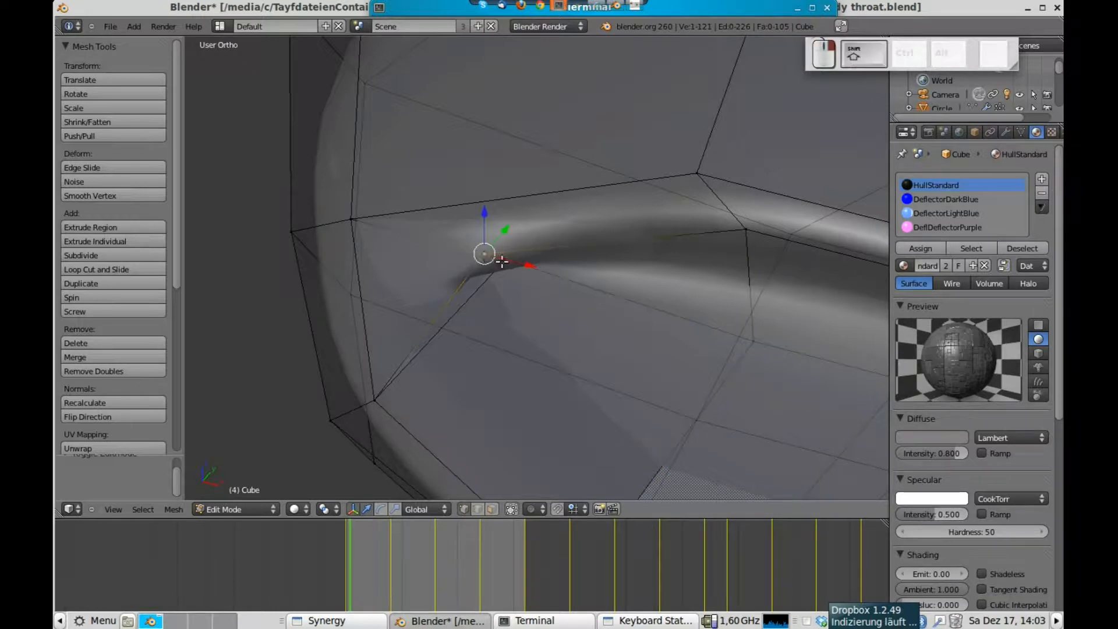
key("g")
key("y")
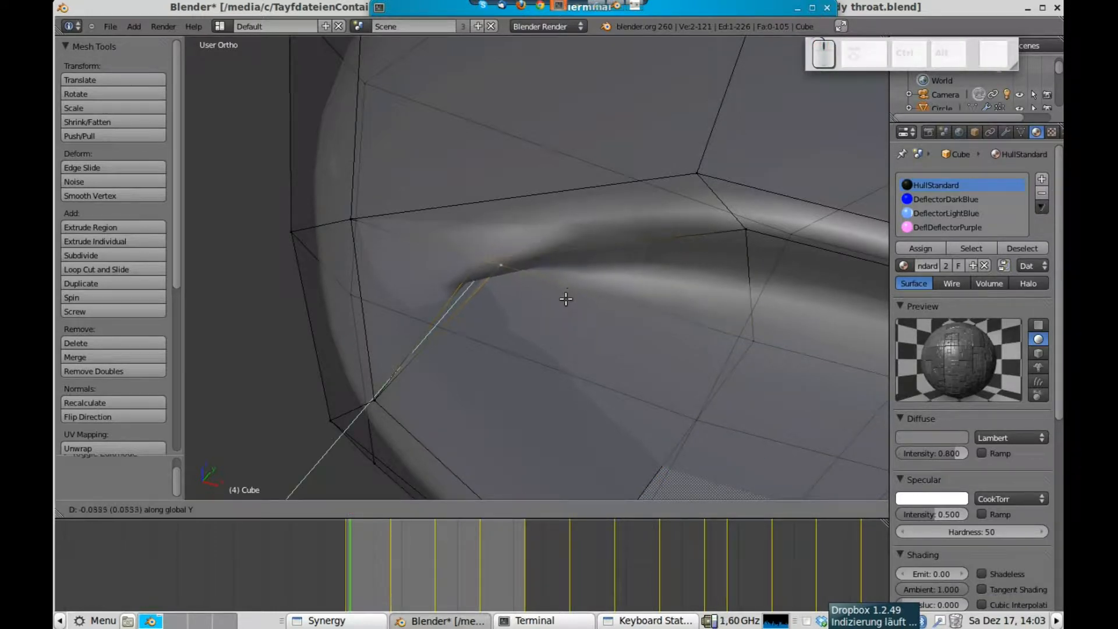
left_click(550, 320)
Move the two vertices at the opening's pointed end slightly along positive global X
key("g")
key("x")
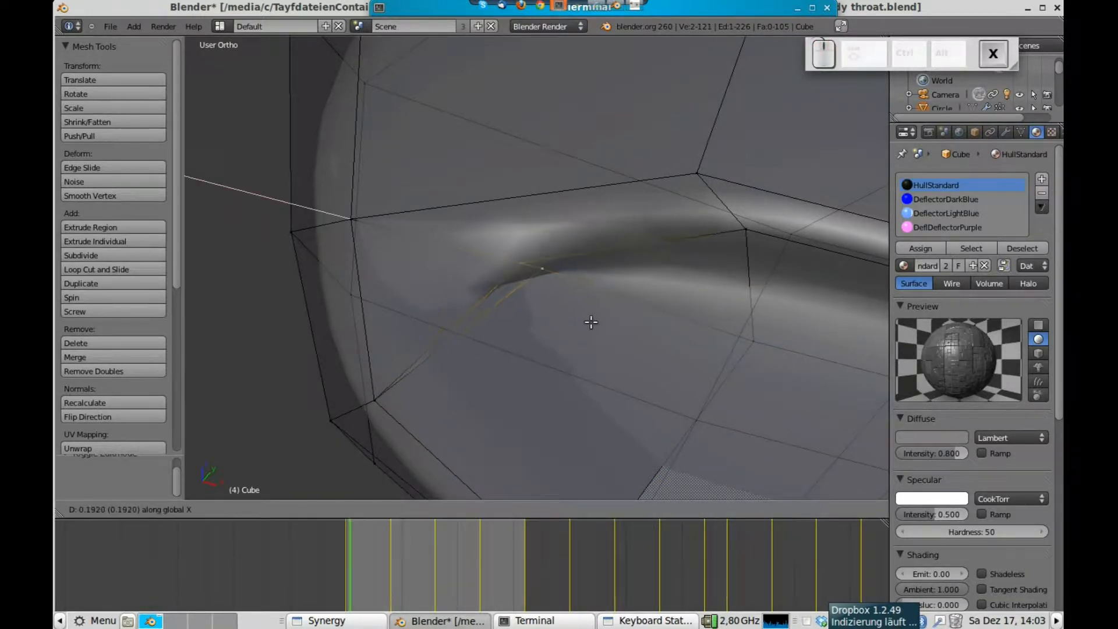
left_click(572, 270)
mouse_move(572, 269)
middle_mouse_down()
mouse_move(567, 227)
mouse_move(580, 288)
middle_mouse_up()
middle_click_drag(502, 266, 511, 238)
scroll(510, 239, "down", 1)
middle_click_drag(673, 365, 730, 340)
middle_click_drag(465, 326, 423, 357)
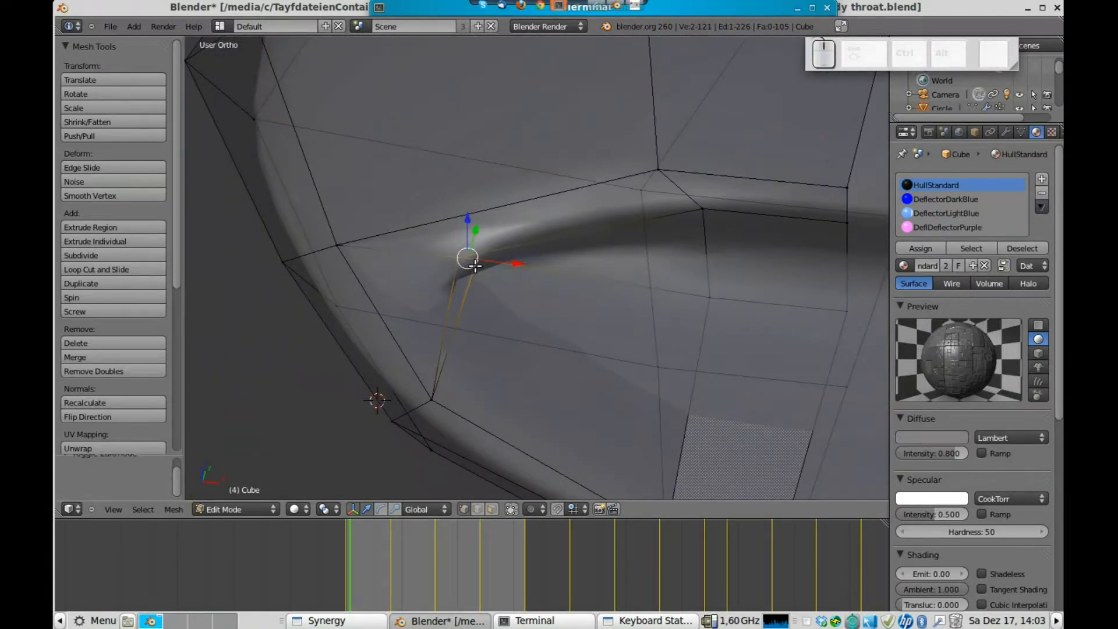
Delete the inner vertex of the pair at the opening's pointed end
middle_click_drag(502, 295, 406, 314)
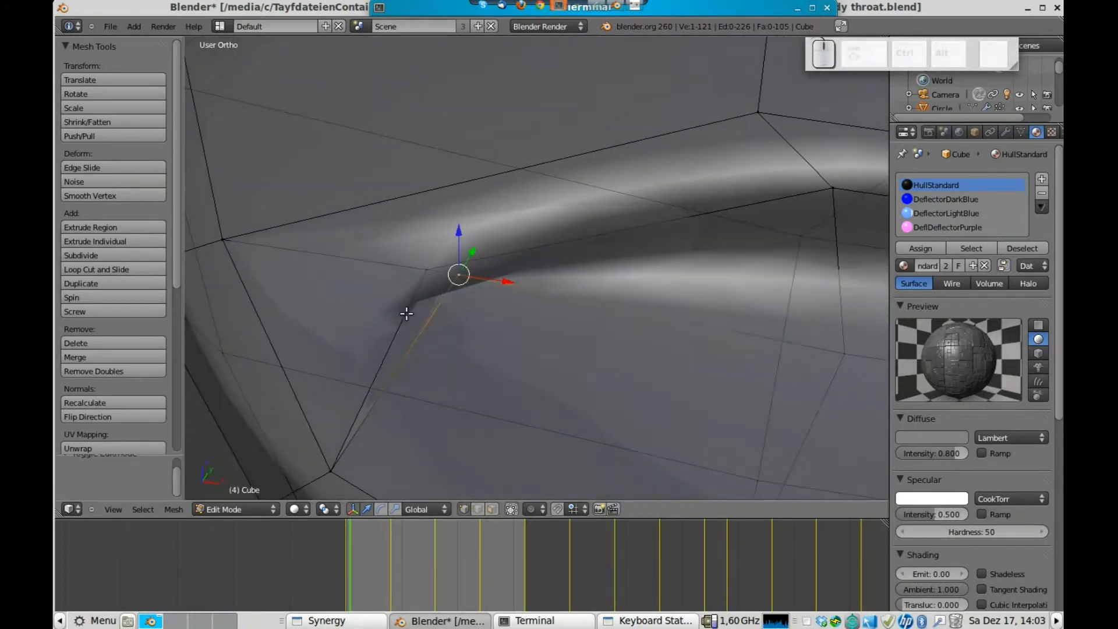
key("x")
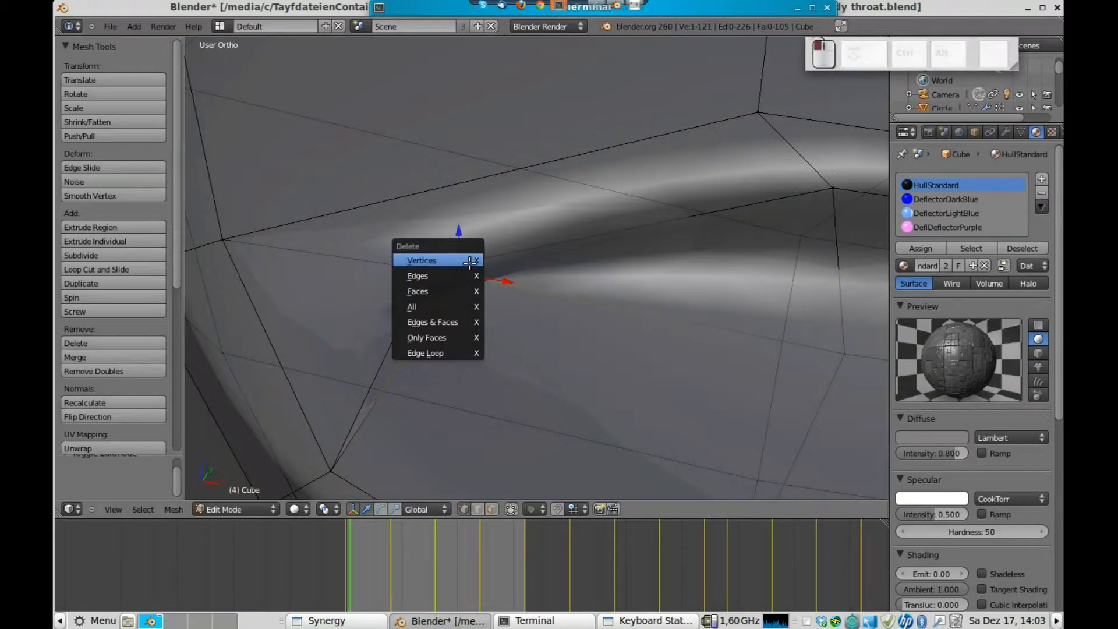
left_click(469, 262)
Fill a triangle between the upper rim edge and the adjoining vertical wall edge, and close the remaining floor gap with a face
middle_click_drag(483, 287, 579, 309)
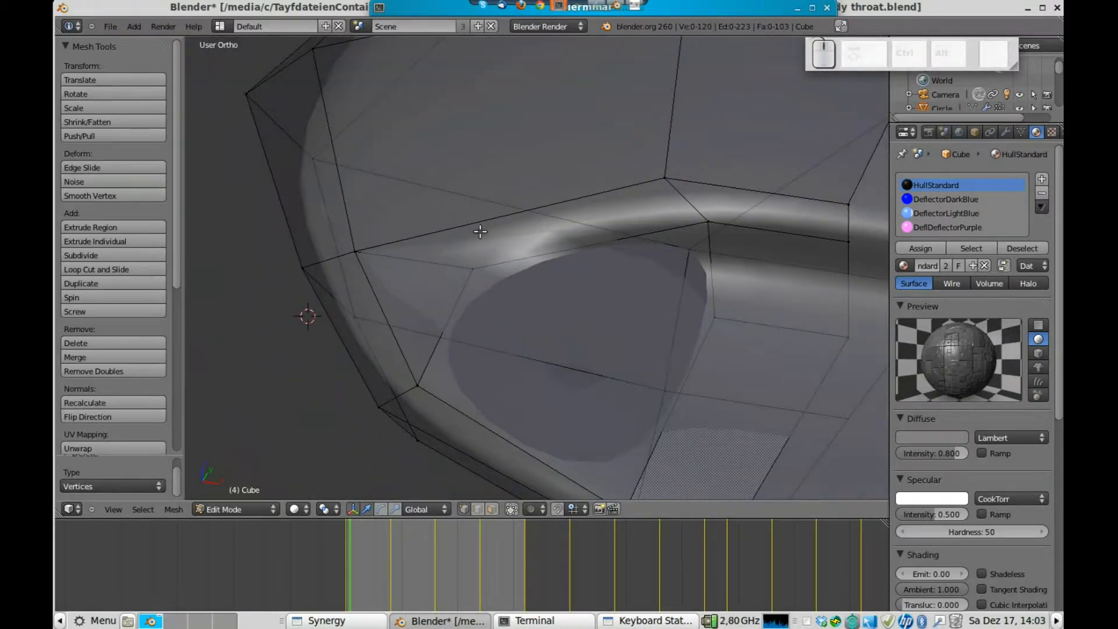
middle_click_drag(675, 263, 618, 245)
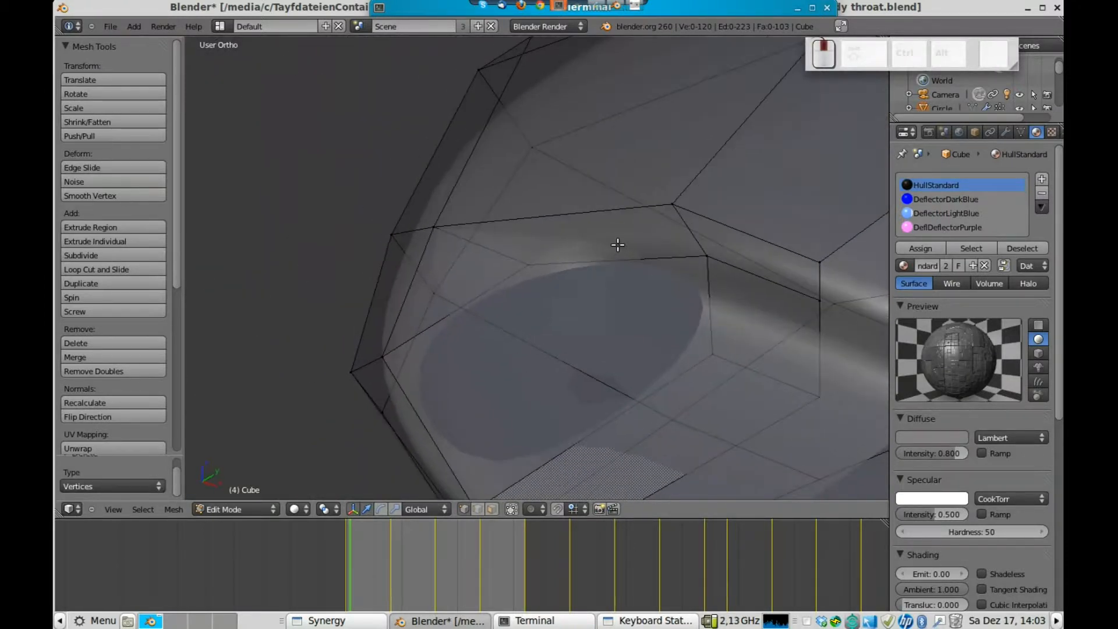
right_click(712, 297, "shift")
key("f")
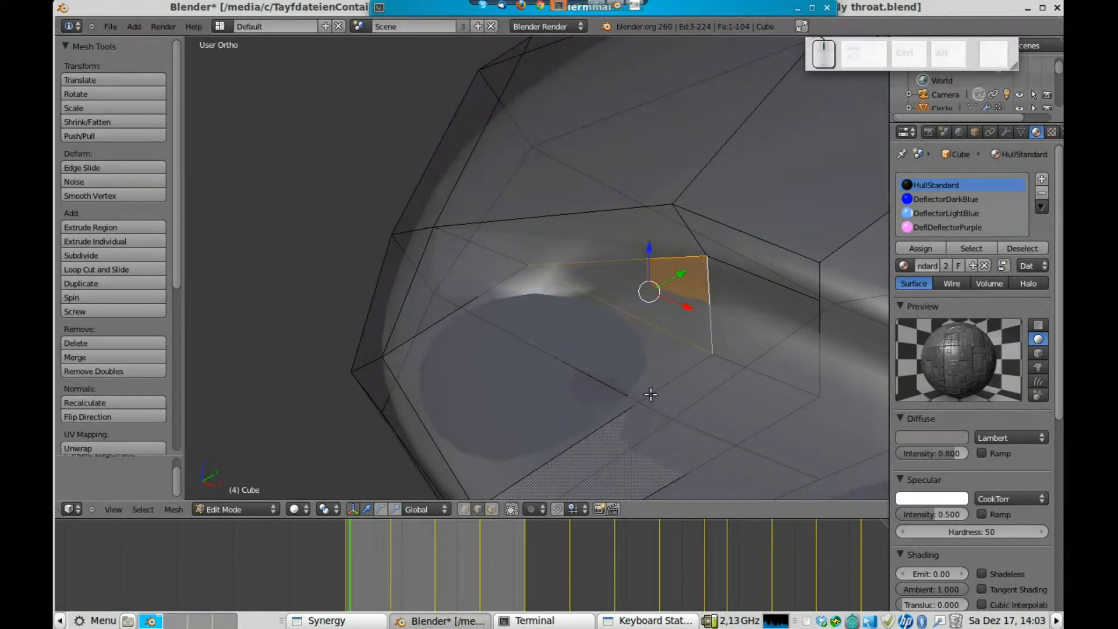
right_click(431, 444, "shift")
key("f")
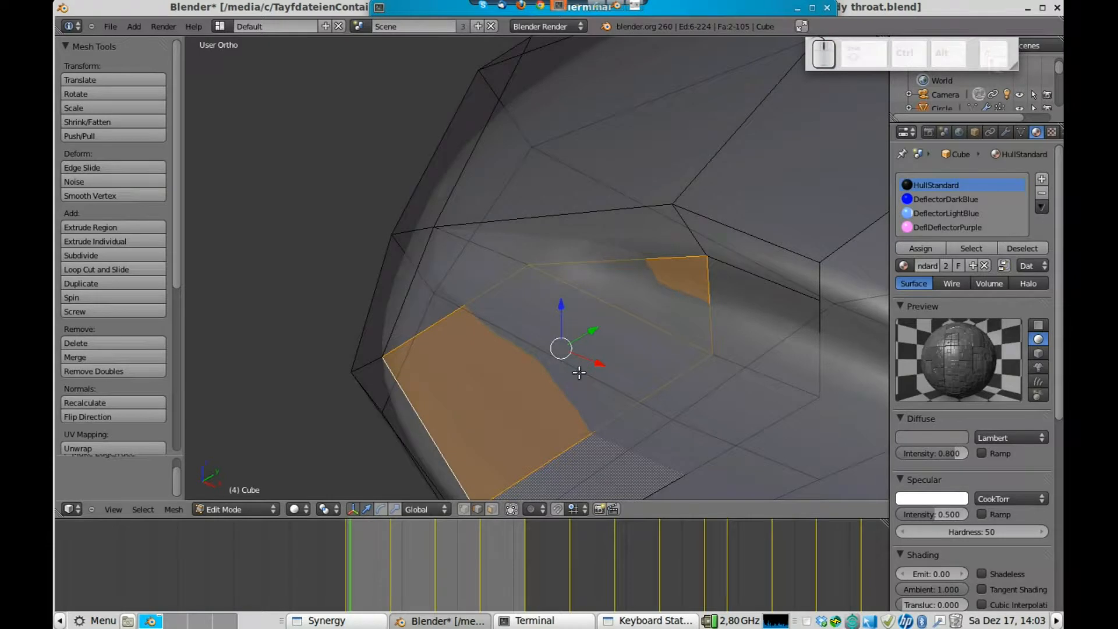
Examine the smoothed hull and the rebuilt recess from several angles in both object and edit mode
key("Tab")
scroll(579, 368, "down", 2)
scroll(578, 368, "down", 2)
scroll(586, 330, "up", 3)
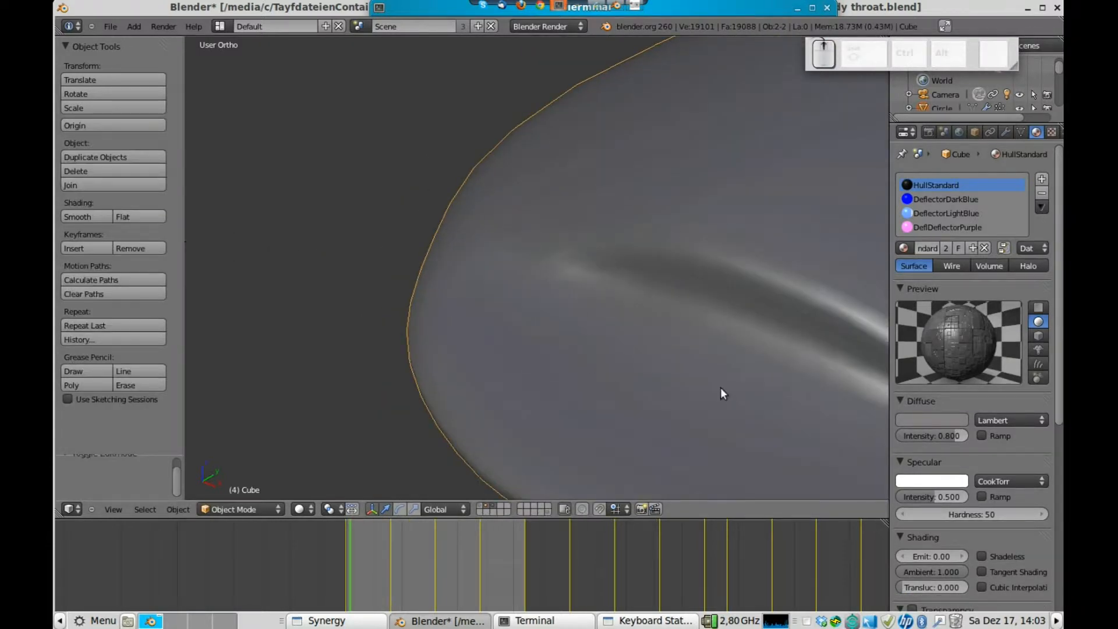
key("Tab")
scroll(708, 337, "down", 3)
key("Tab")
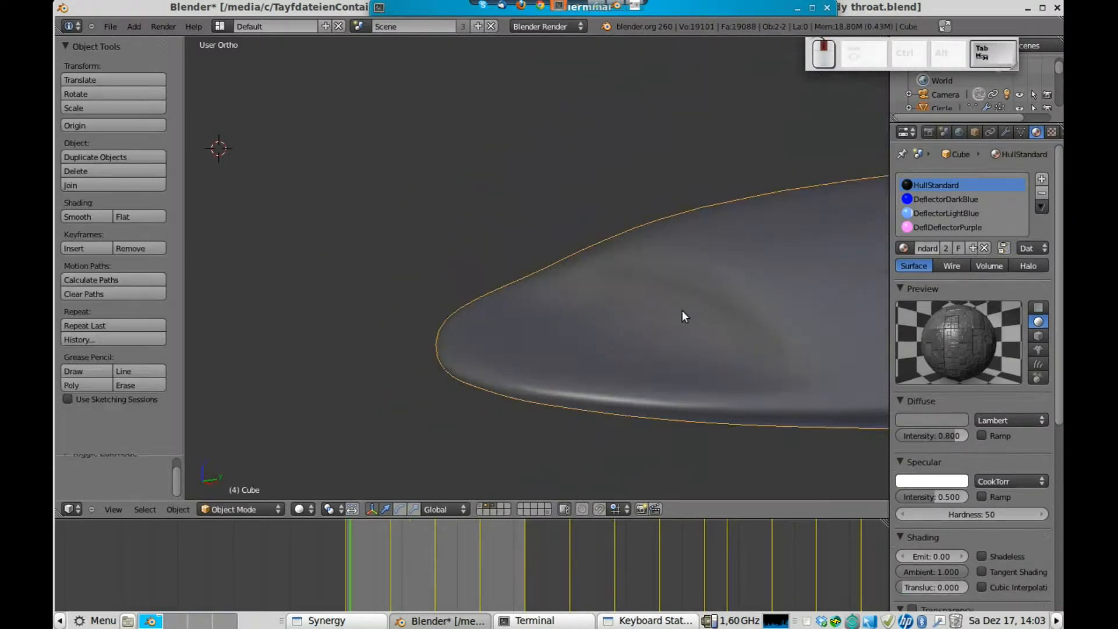
scroll(623, 304, "up", 2)
mouse_move(598, 299)
middle_mouse_down()
mouse_move(646, 284)
mouse_move(729, 307)
mouse_move(651, 269)
mouse_move(611, 305)
middle_mouse_up()
key("Tab")
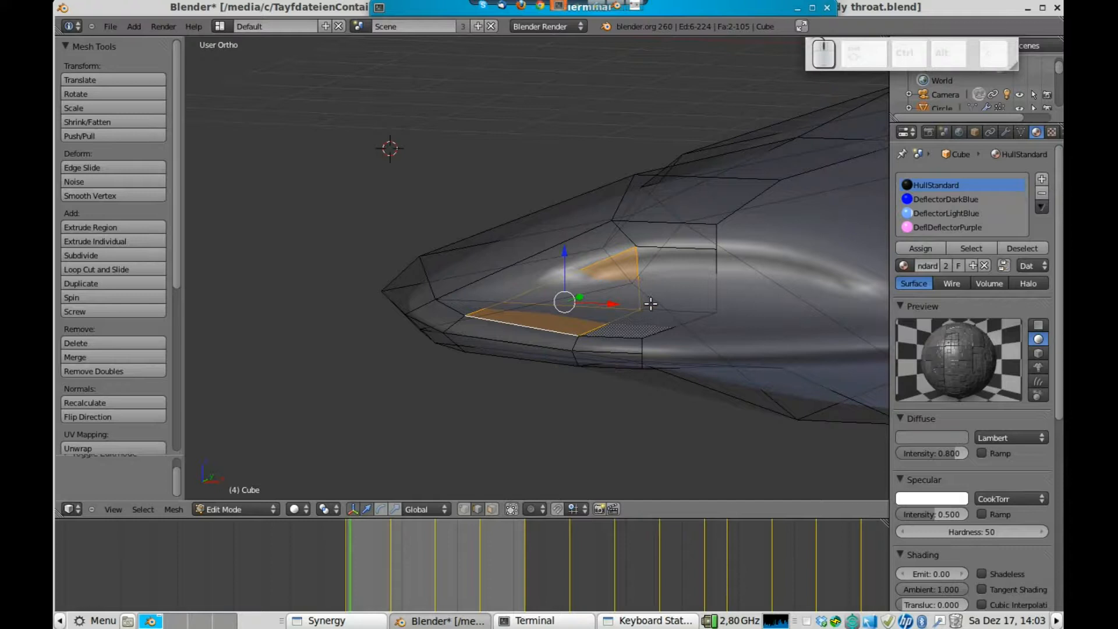
key("Tab")
middle_click_drag(777, 271, 669, 317)
key("Tab")
middle_click_drag(590, 300, 653, 267)
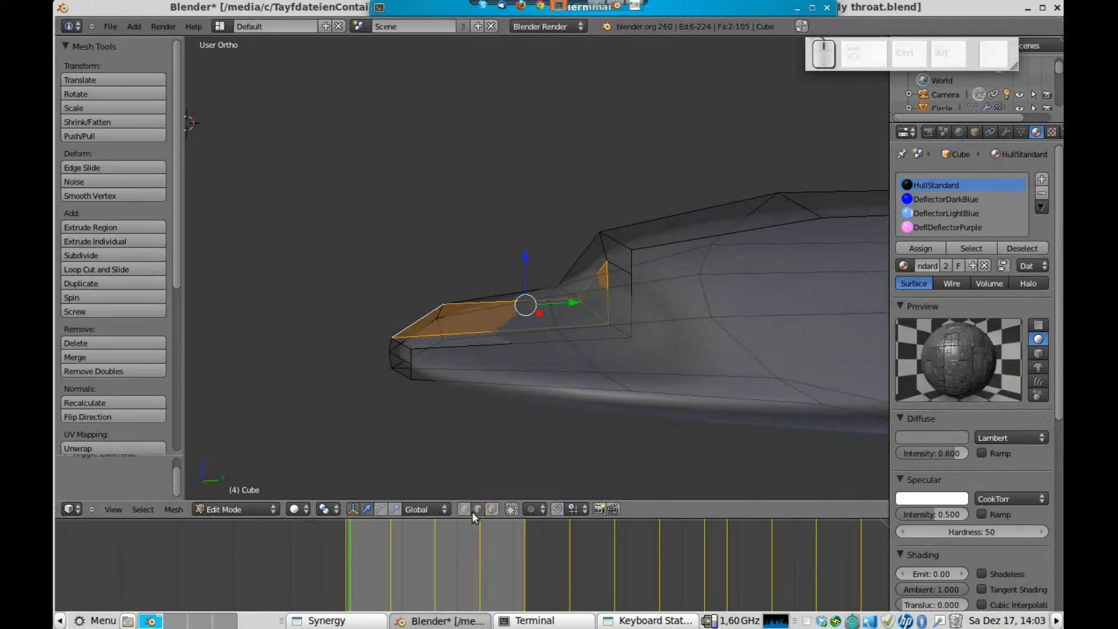
right_click(591, 280)
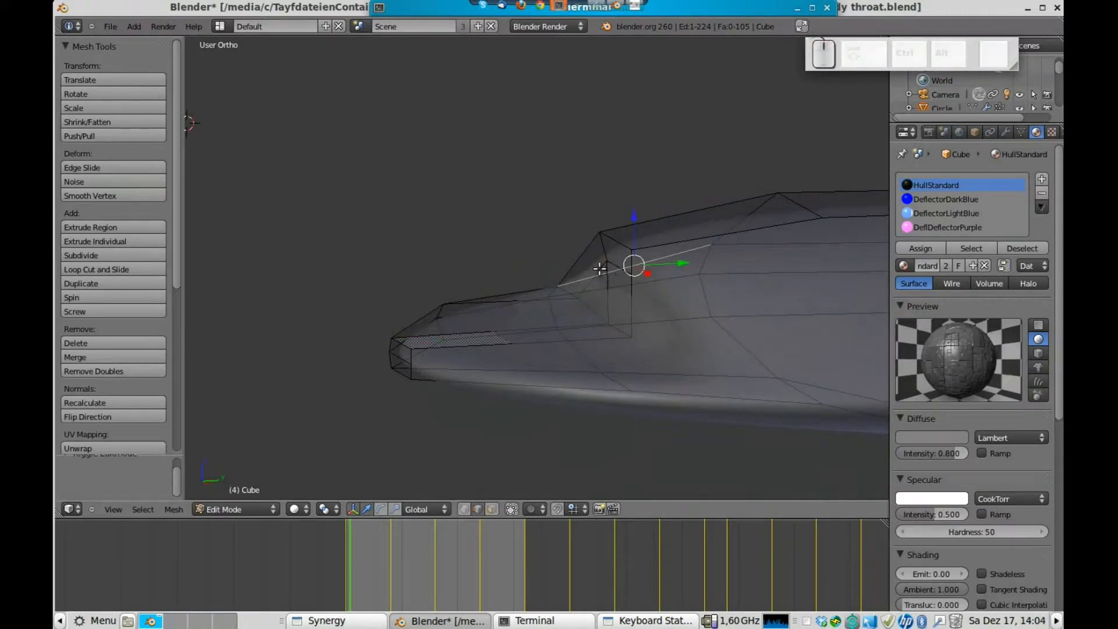
right_click(610, 269)
right_click(613, 262, "shift")
middle_click_drag(613, 262, 699, 290)
scroll(698, 290, "down", 7)
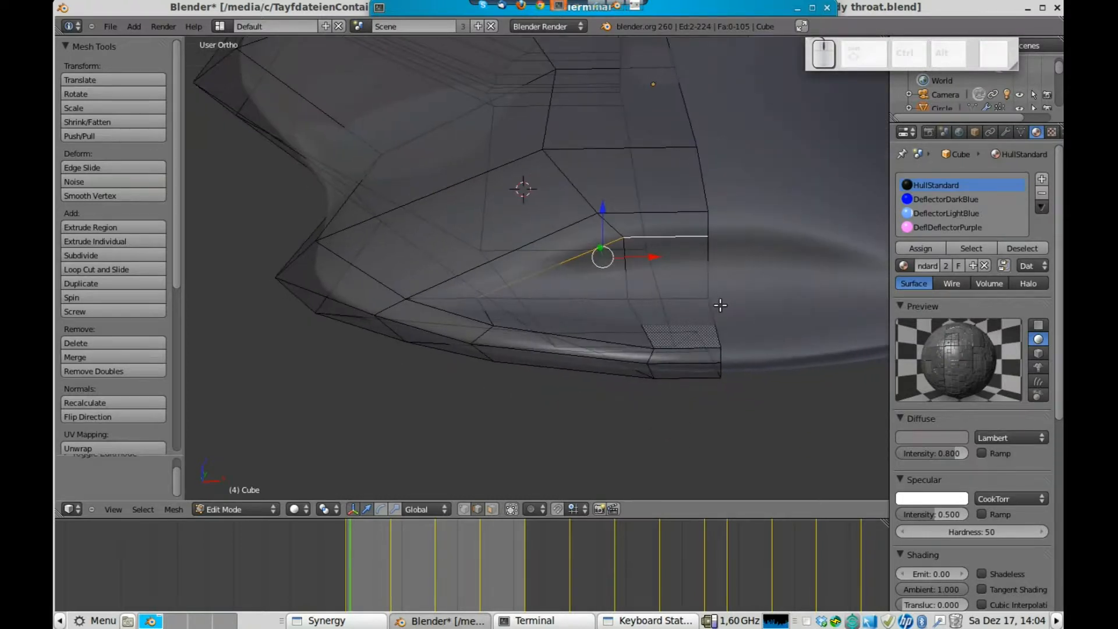
mouse_move(536, 315)
middle_mouse_down()
mouse_move(551, 310)
mouse_move(542, 280)
mouse_move(538, 294)
middle_mouse_up()
scroll(537, 294, "up", 4)
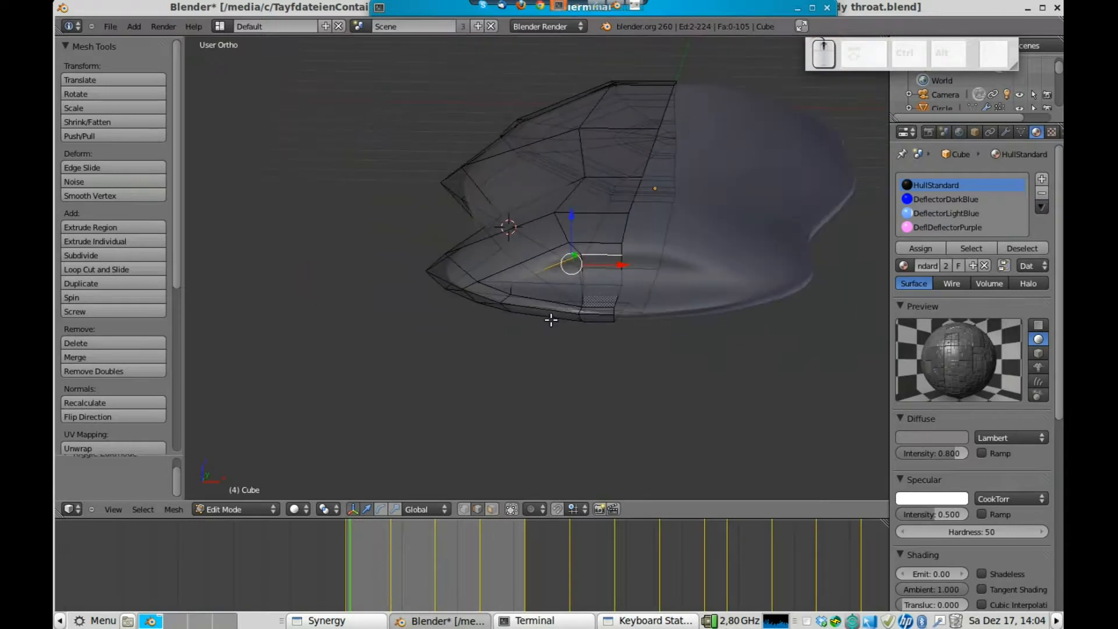
Snap the 3D cursor to the vertex at the foot of the recess wall on the mirror centre line
left_click(464, 509)
right_click(692, 301)
key("shift+s")
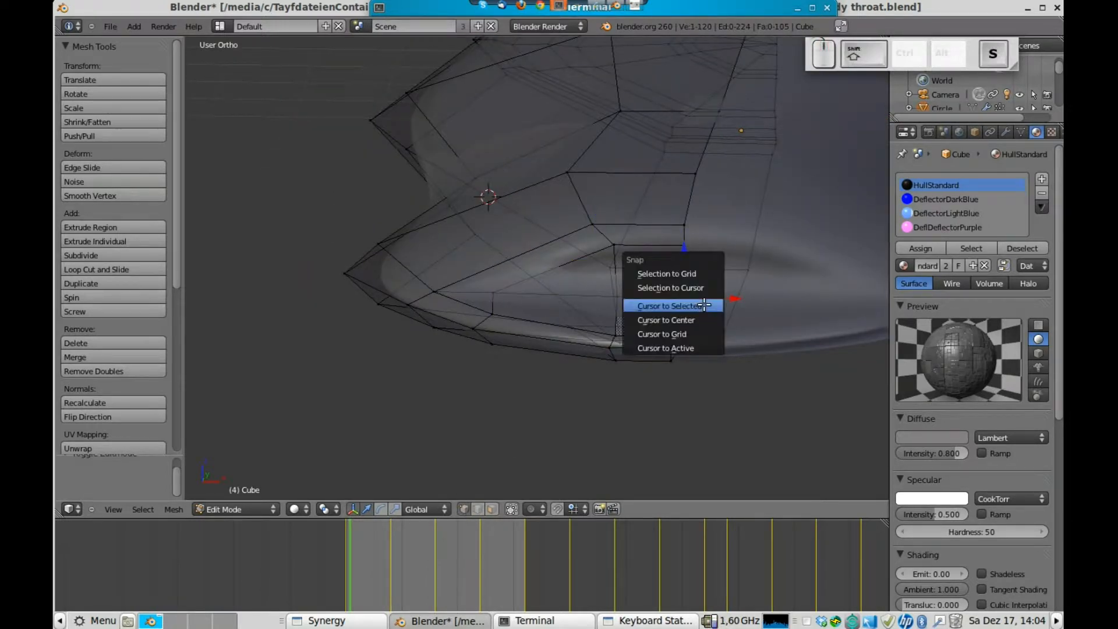
left_click(701, 308)
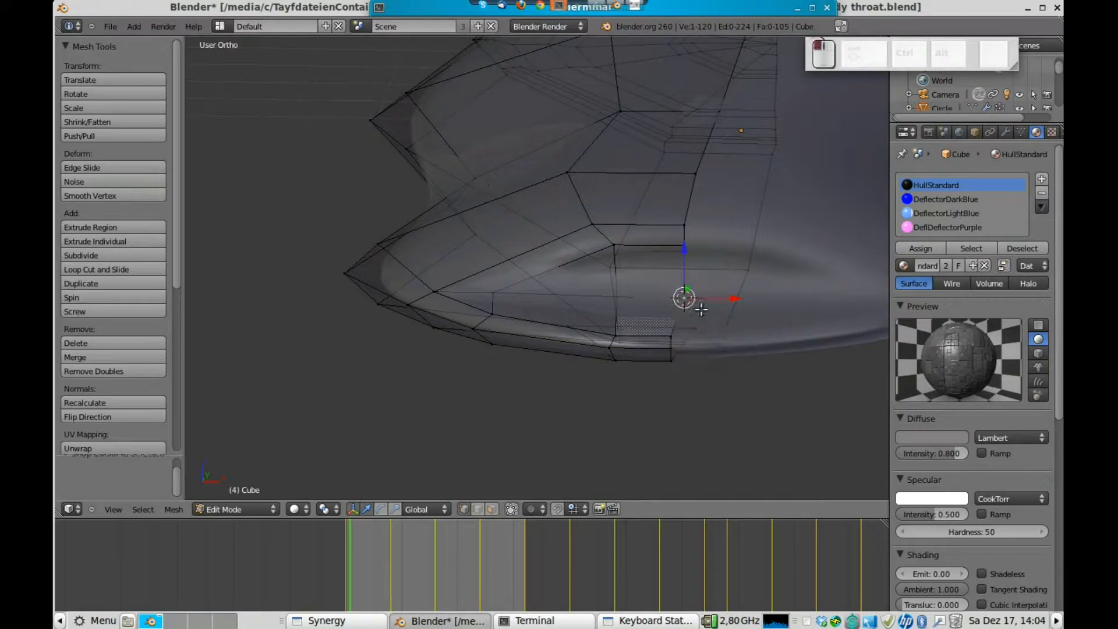
Select the recess's two upper rim edges, set the pivot point to 3D Cursor, and scale the edges up slightly
left_click(479, 509)
right_click(531, 278, "shift")
right_click(572, 260)
key("s")
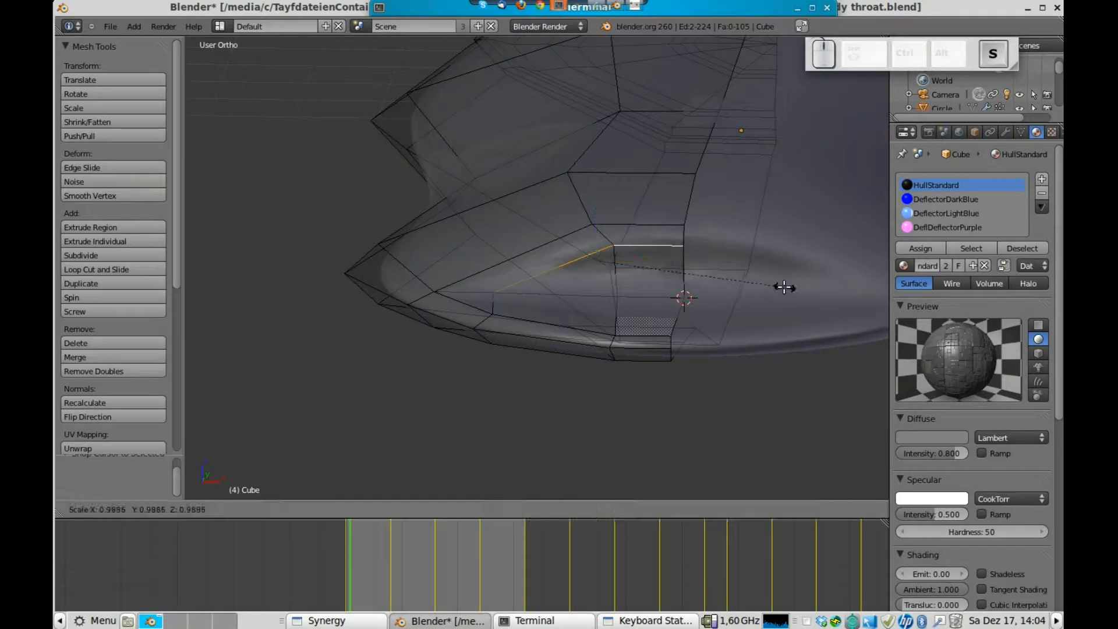
right_click(780, 290)
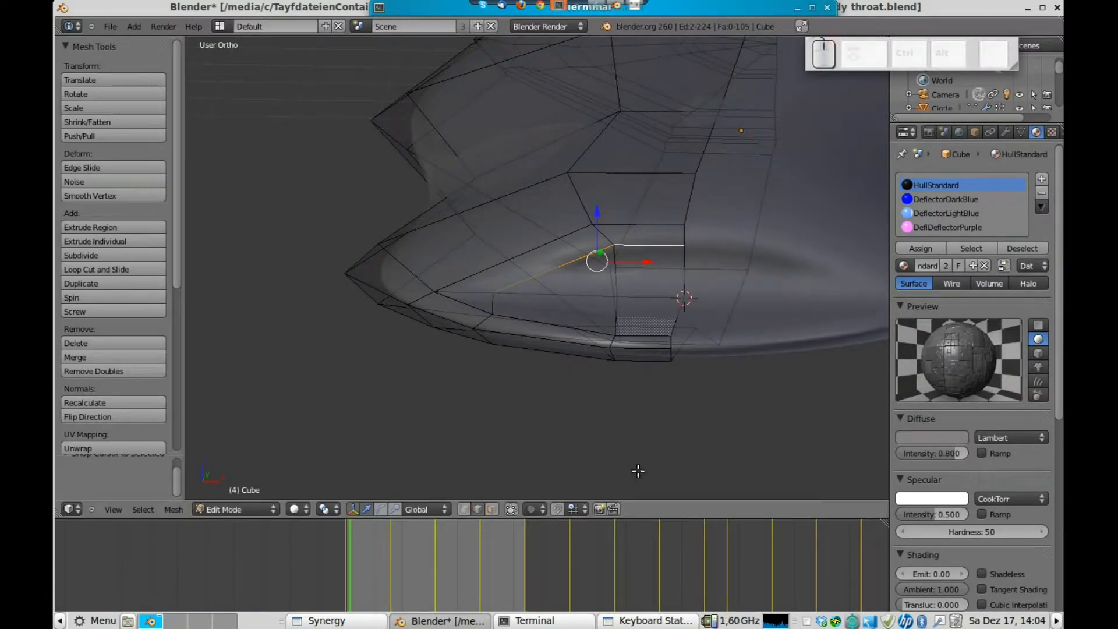
left_click(334, 511)
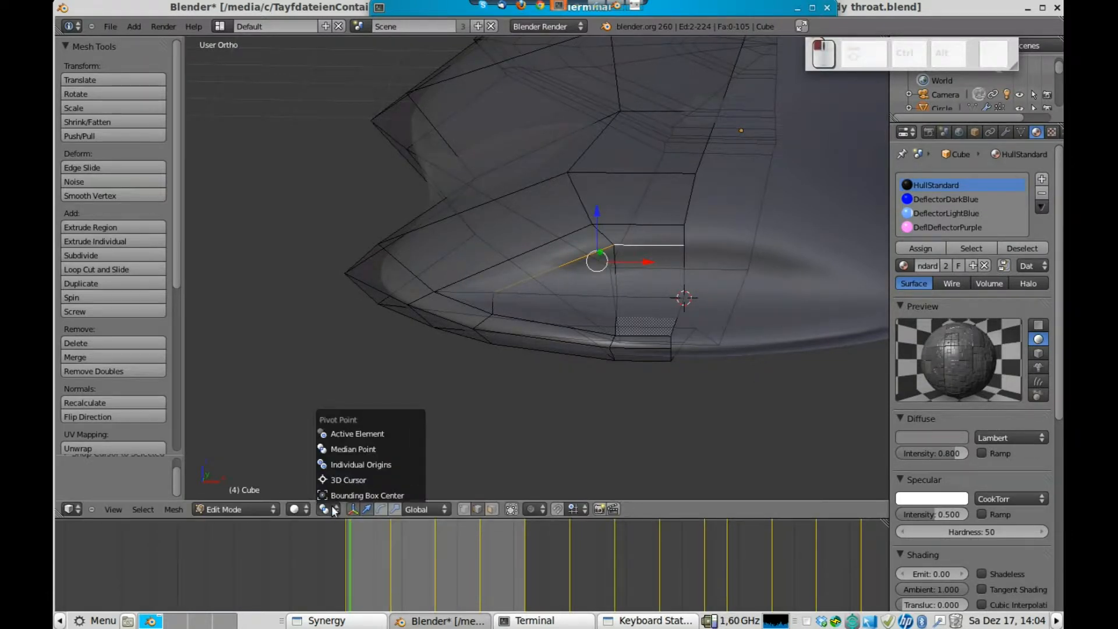
left_click(348, 480)
key("s")
left_click(716, 379)
key("Tab")
middle_click_drag(669, 338, 666, 312)
key("Tab")
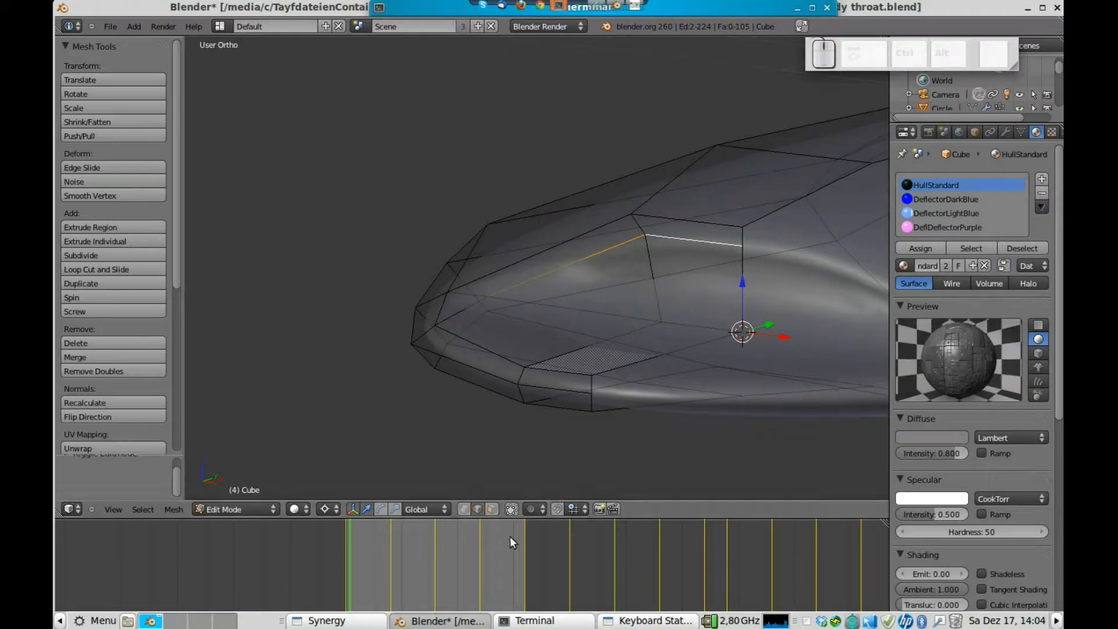
In vertex select mode, select the two vertices at the foot of the recess wall and move them about 0.34 along global Y
left_click(464, 508)
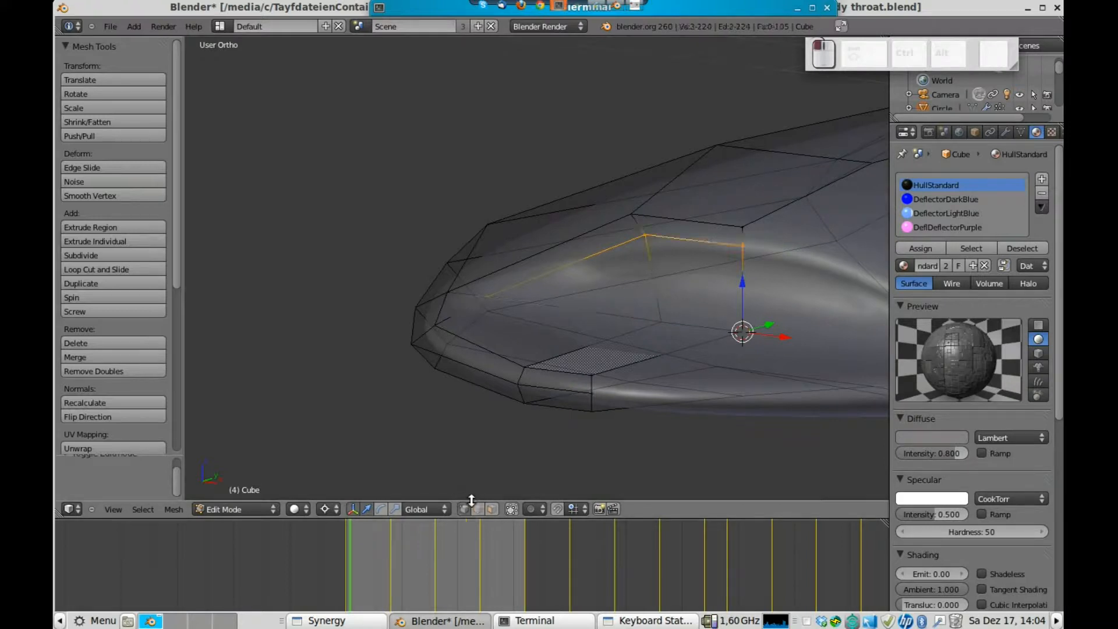
right_click(660, 323, "shift")
middle_click_drag(660, 322, 792, 309)
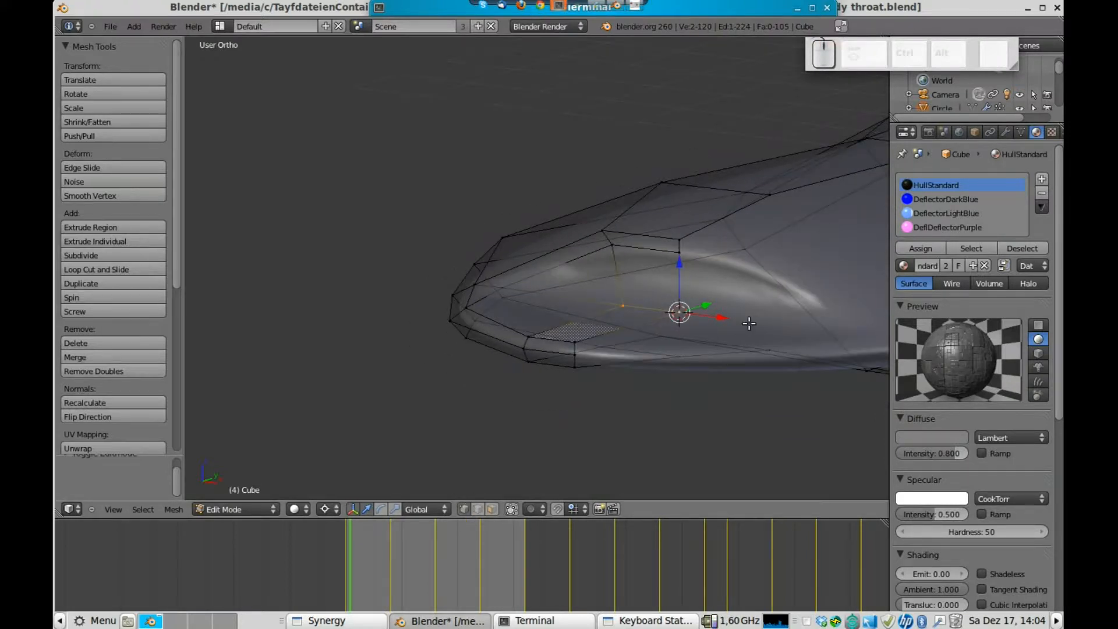
key("g")
key("y")
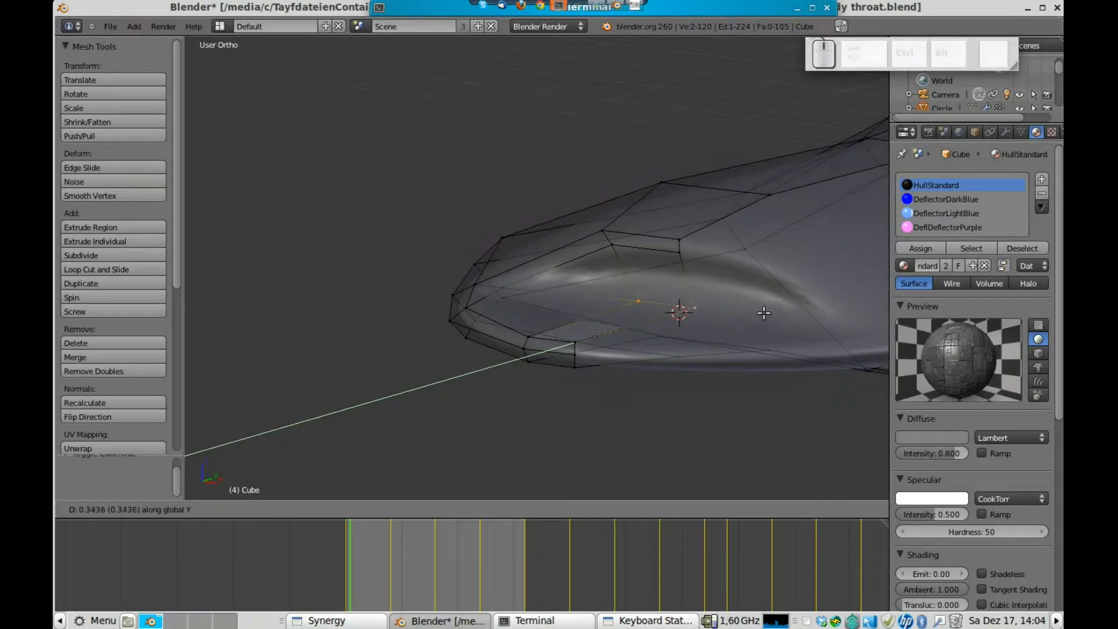
left_click(766, 309)
key("Tab")
scroll(751, 332, "down", 5)
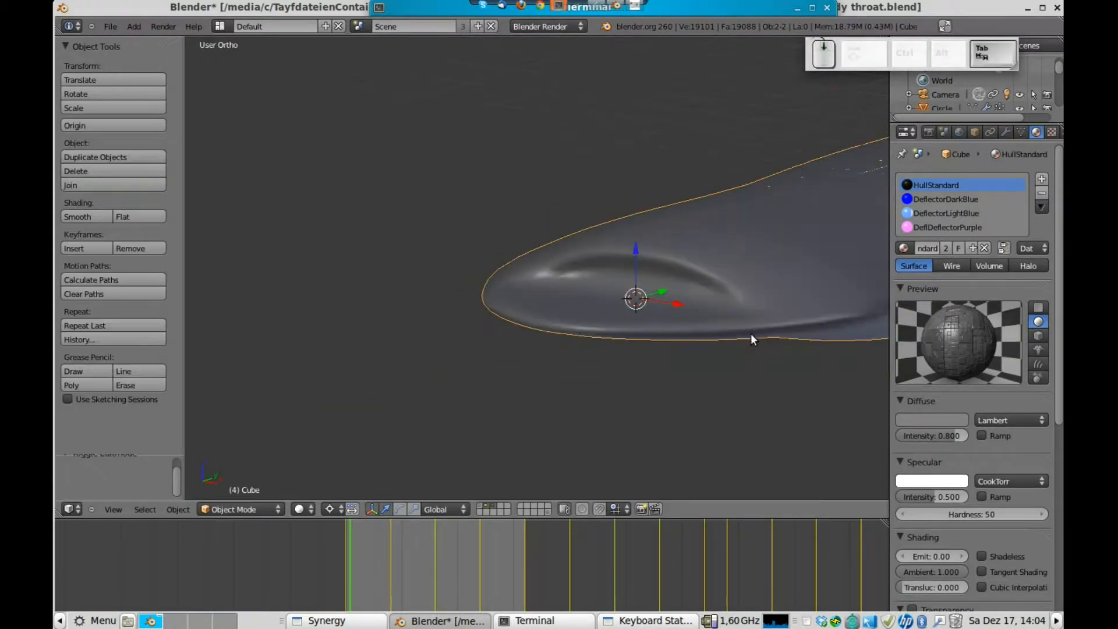
middle_click_drag(728, 327, 653, 321)
key("Tab")
scroll(646, 328, "up", 5)
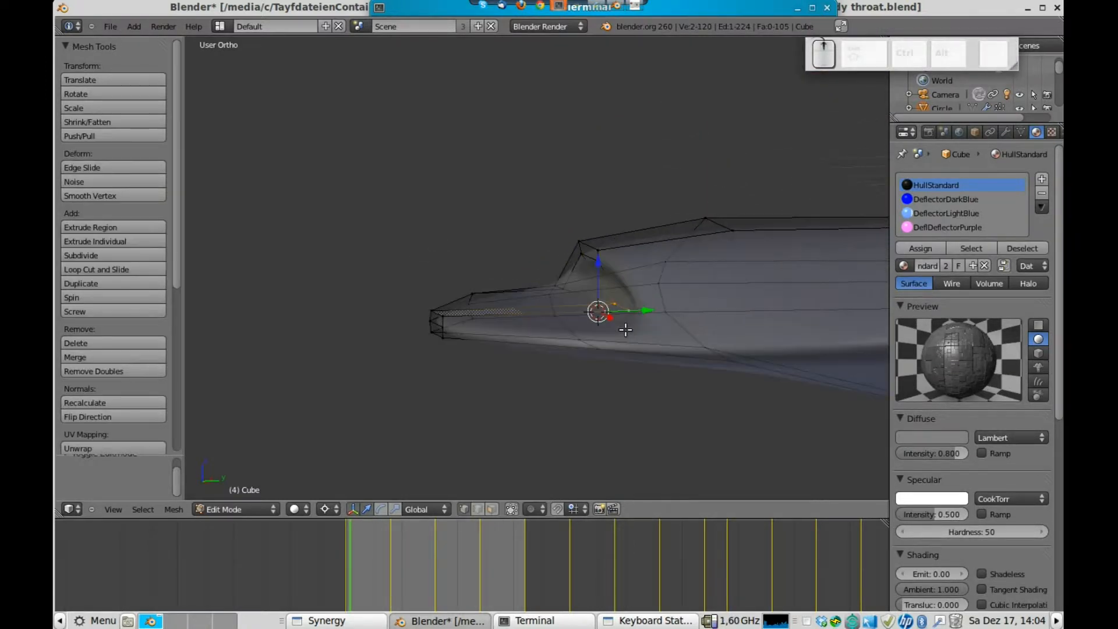
scroll(713, 320, "up", 3)
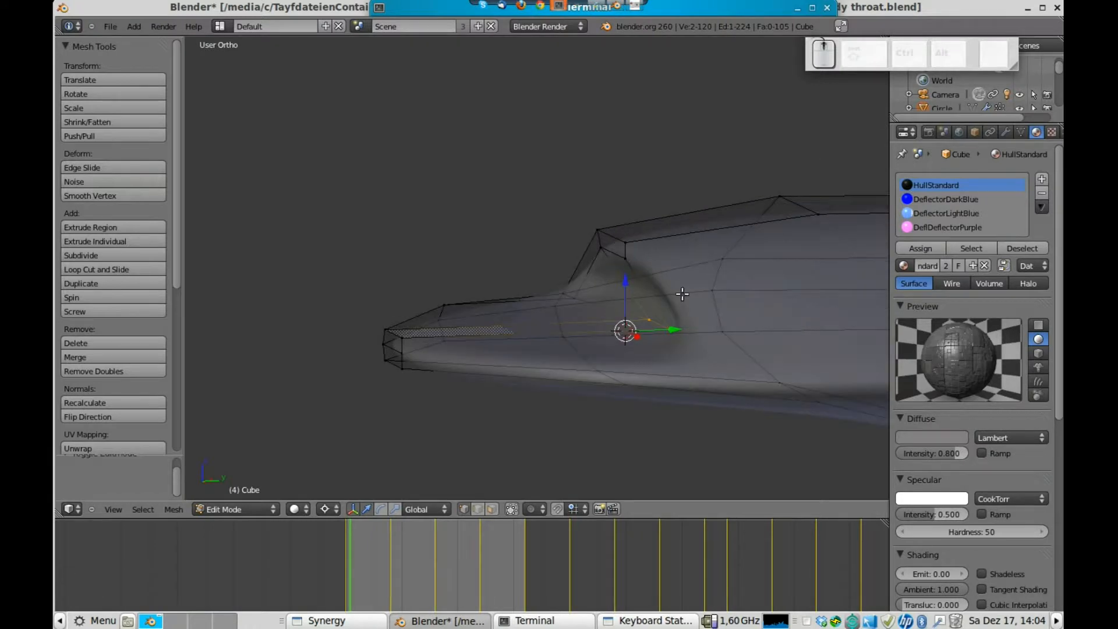
In edge select mode, select the recess's two upper rim edges and raise them about 0.17 along global Z
middle_click_drag(659, 291, 726, 310)
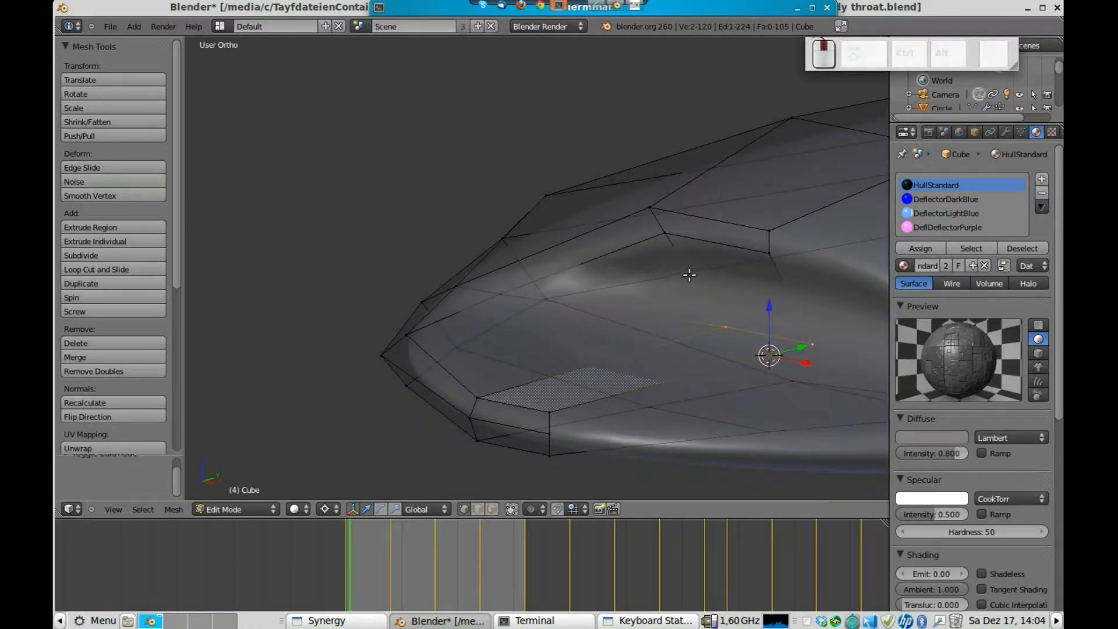
right_click(664, 234)
right_click(749, 250, "alt")
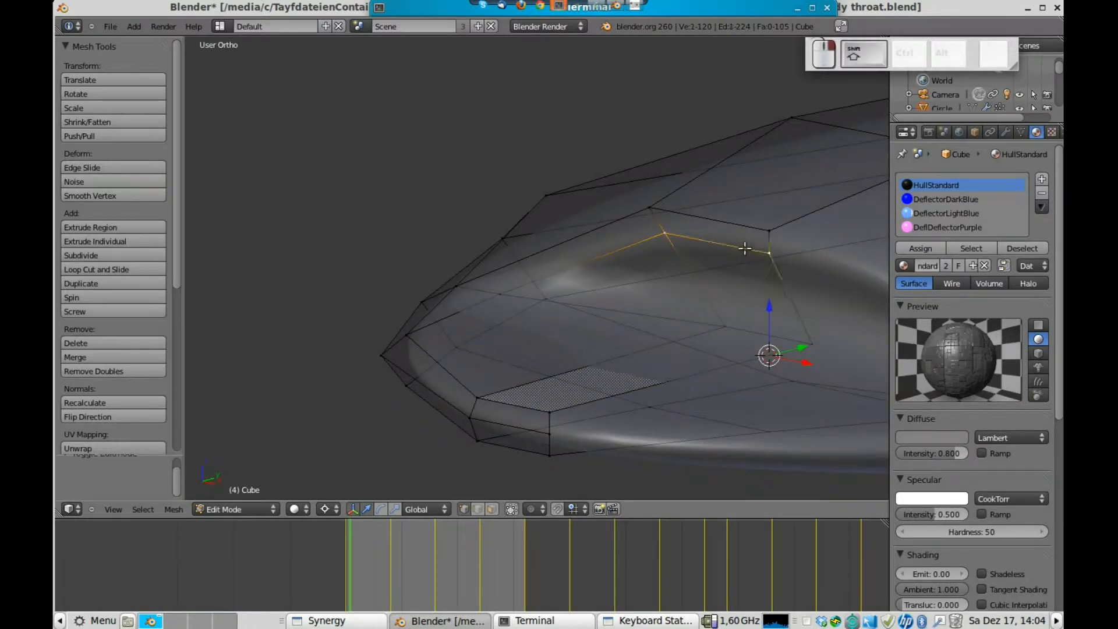
left_click(478, 510)
right_click(729, 224, "shift")
key("g")
key("z")
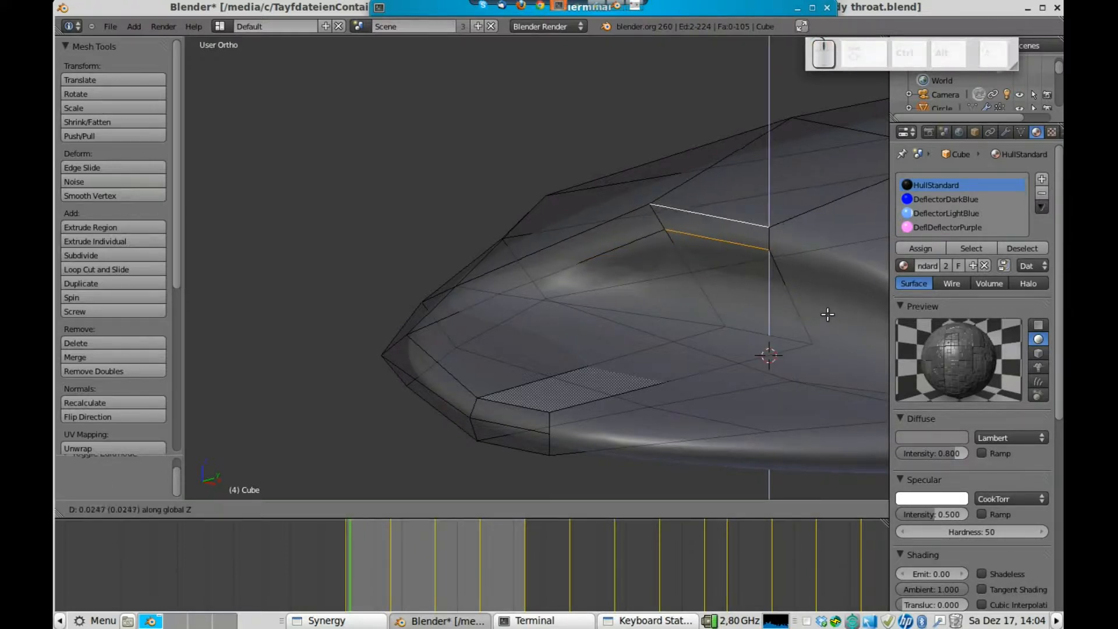
left_click(834, 294)
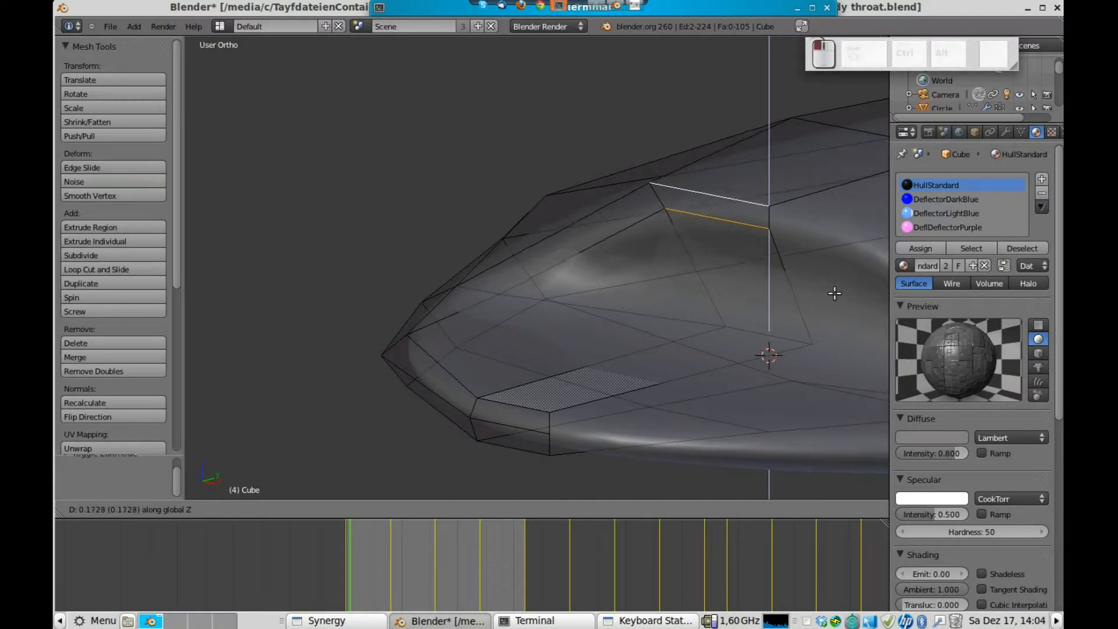
Examine the smoothed hull's side profile around the tail recess in object mode, from the right view
key("Tab")
scroll(845, 308, "down", 5)
middle_click_drag(833, 327, 575, 244)
key("KP_3")
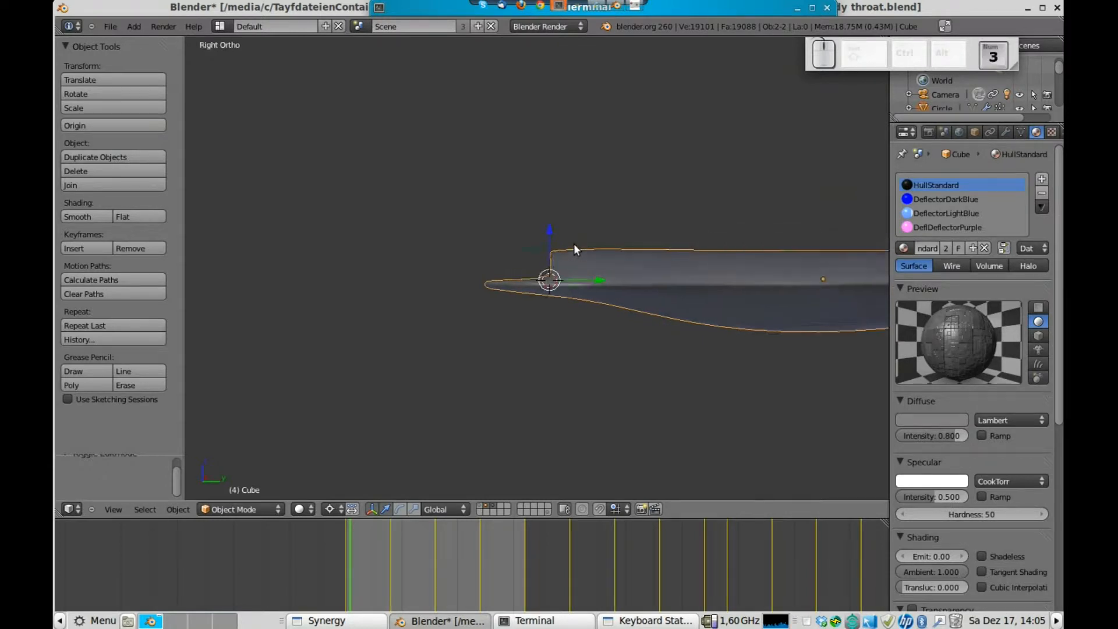
scroll(574, 243, "up", 3)
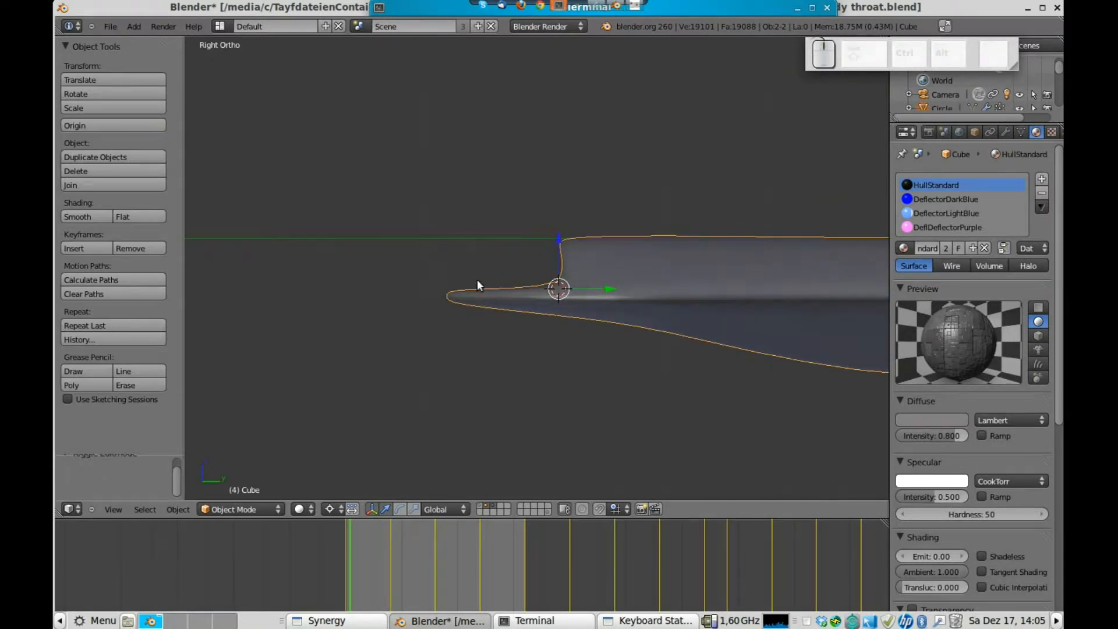
scroll(593, 267, "up", 7)
scroll(784, 267, "down", 10)
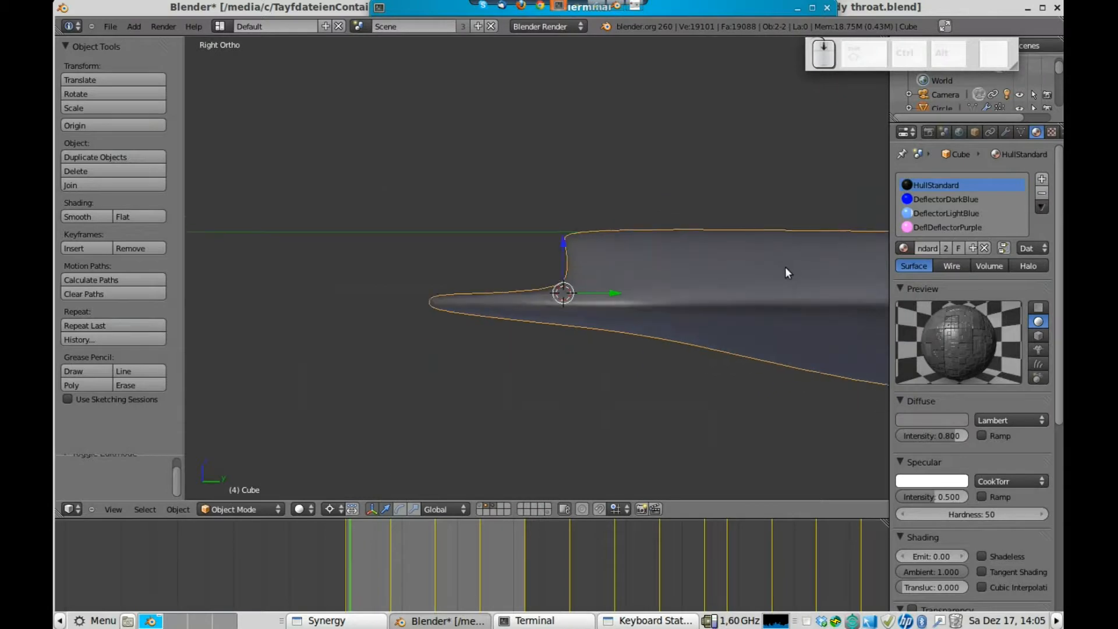
scroll(768, 277, "down", 4)
scroll(682, 281, "up", 7)
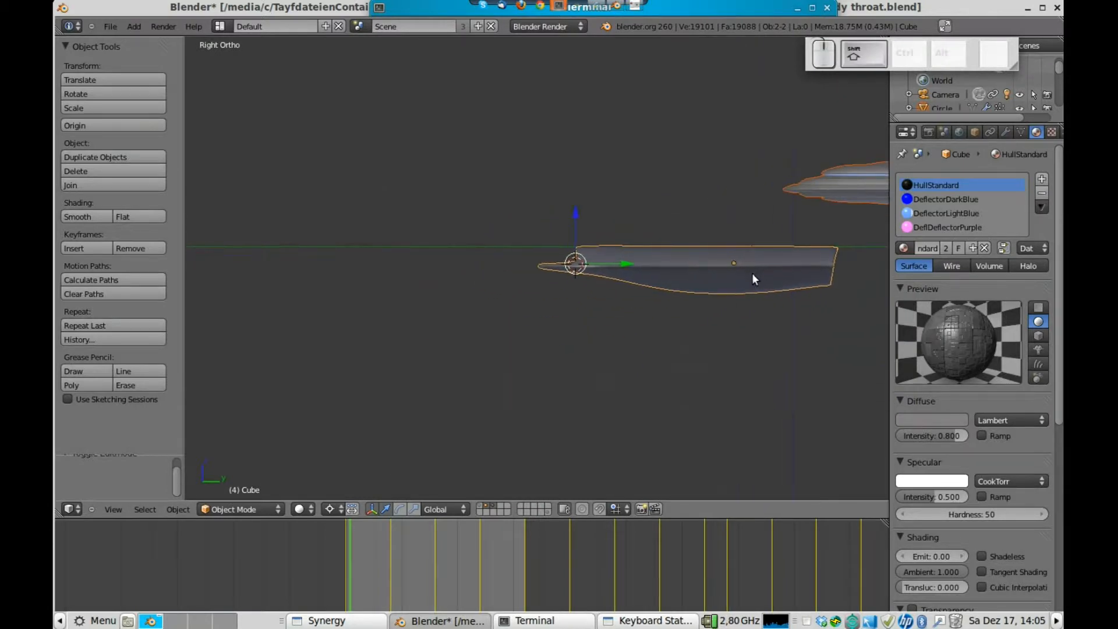
middle_click_drag(736, 274, 454, 354, "shift")
Select the three cross edges along the hull's top behind the recess rim and raise them about 0.07 along global Z
key("Tab")
middle_click_drag(587, 314, 321, 297, "shift")
right_click(344, 304, "shift")
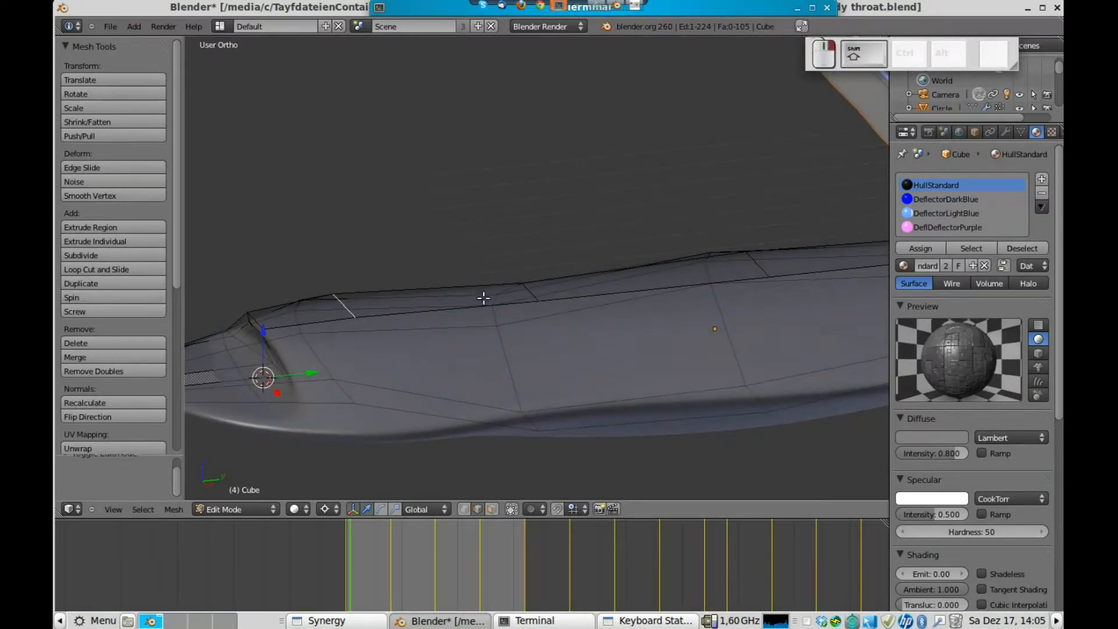
right_click(542, 301, "shift")
scroll(540, 302, "up", 3)
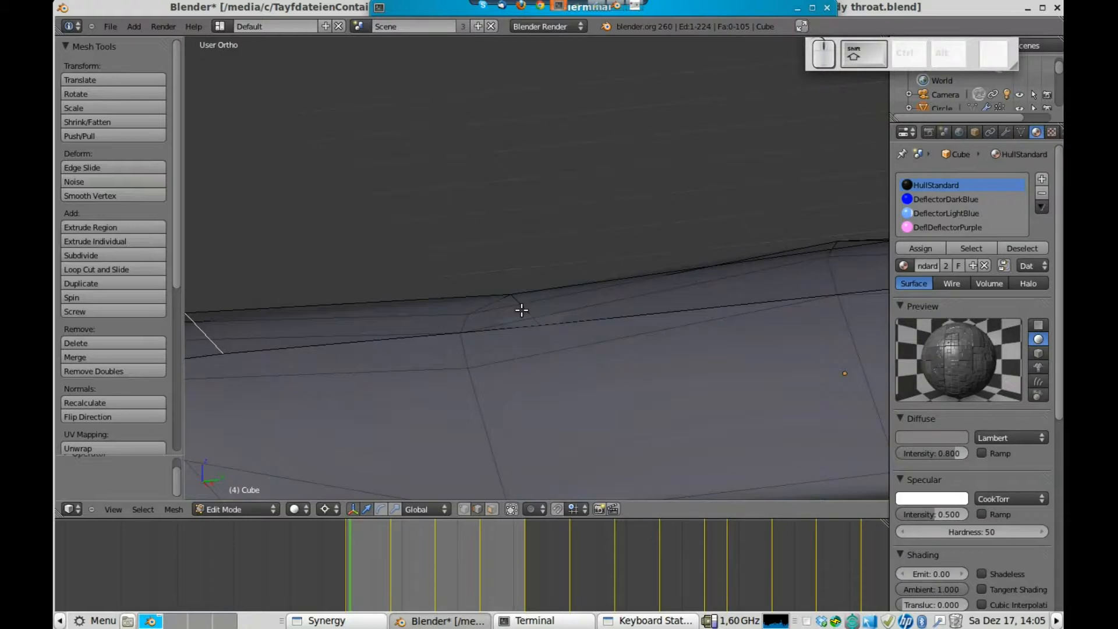
scroll(566, 329, "down", 3)
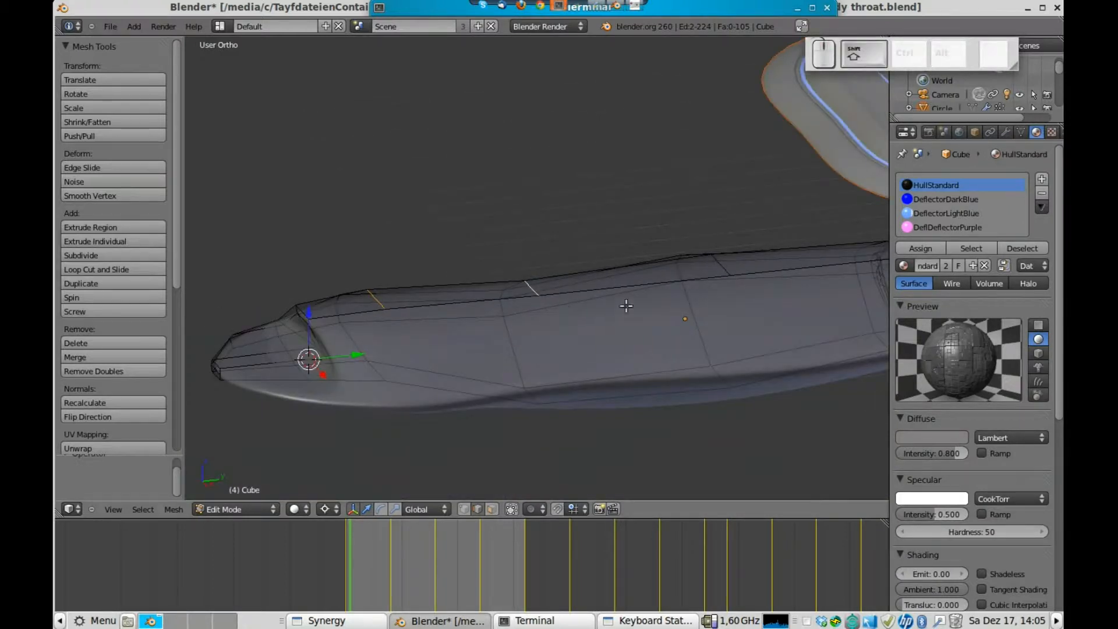
key("KP_3")
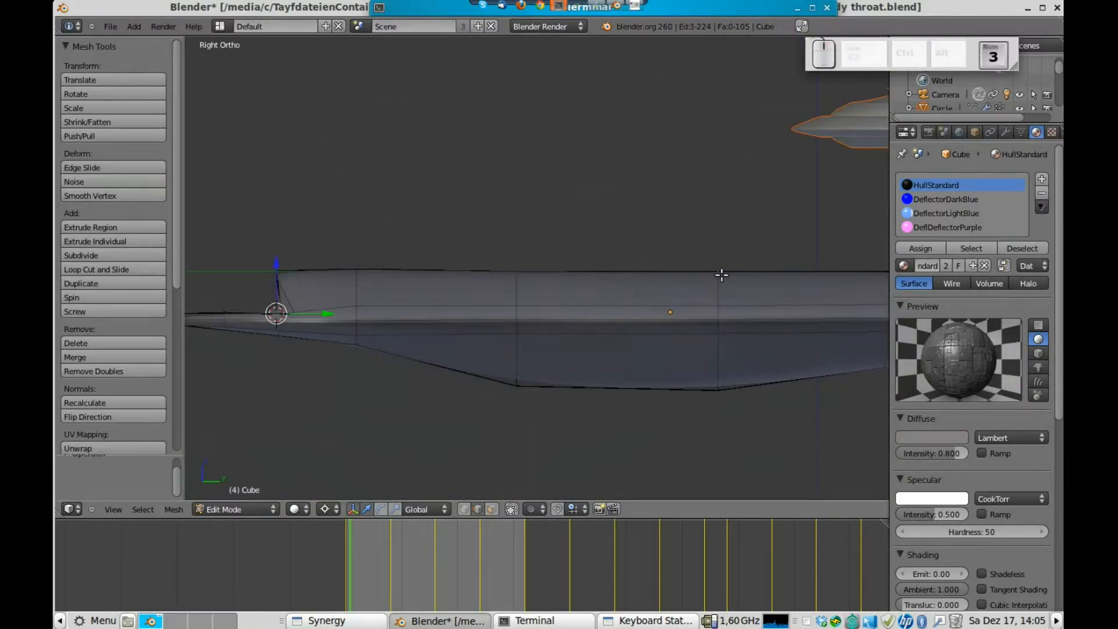
key("g")
key("z")
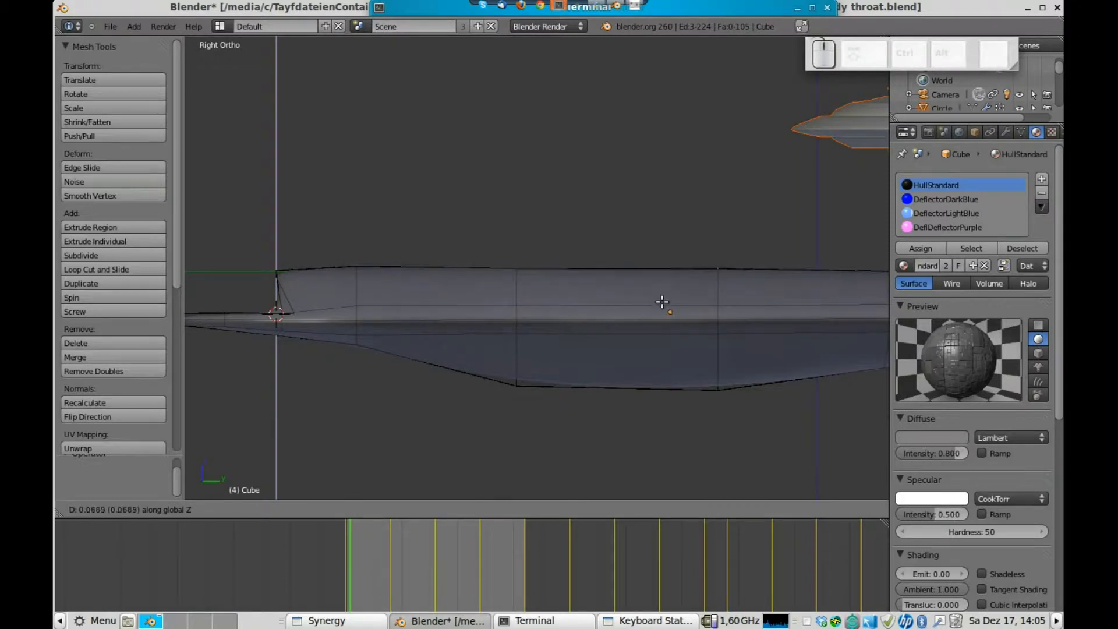
left_click(664, 300)
Deselect the cross edge nearest the recess and raise the remaining two top edges about 0.05 along global Z
middle_click_drag(606, 287, 470, 297)
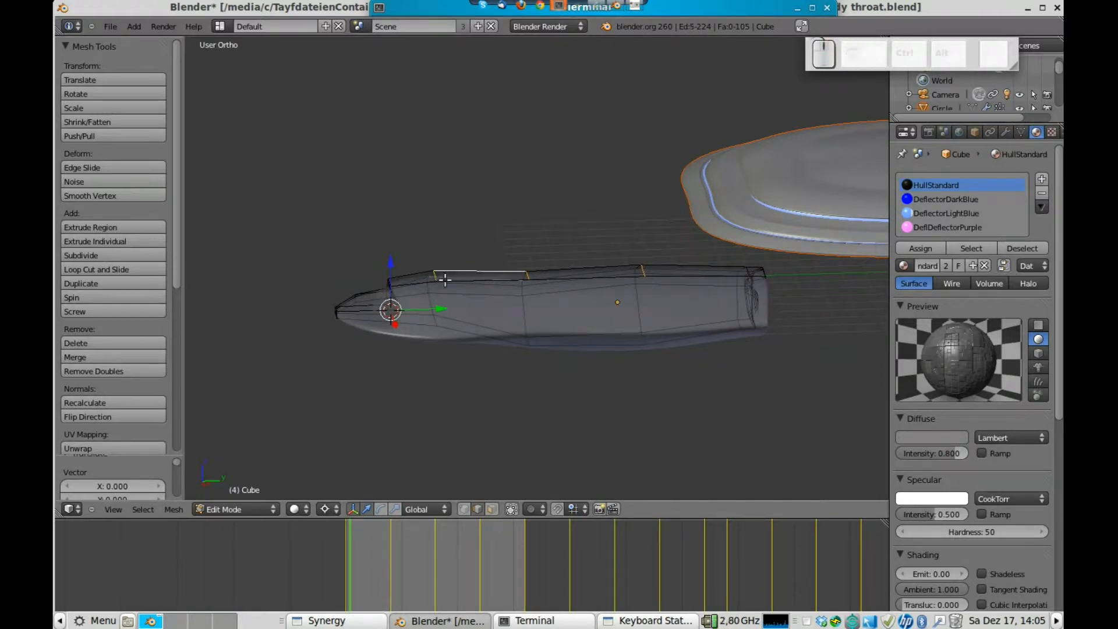
scroll(452, 304, "up", 5)
middle_click_drag(314, 261, 634, 252, "shift")
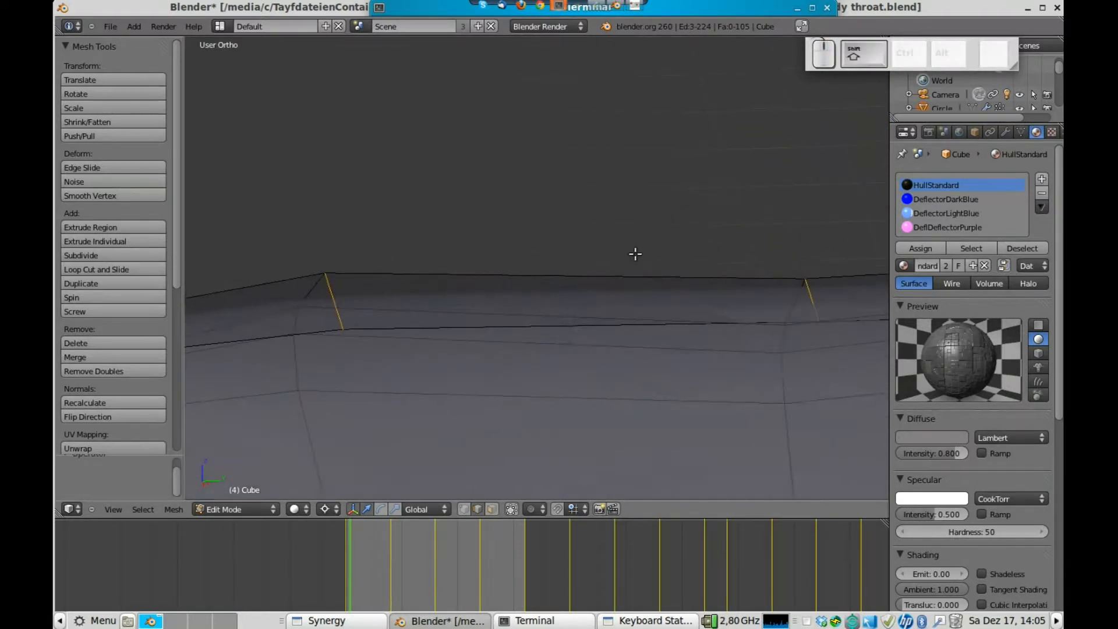
scroll(723, 307, "down", 5)
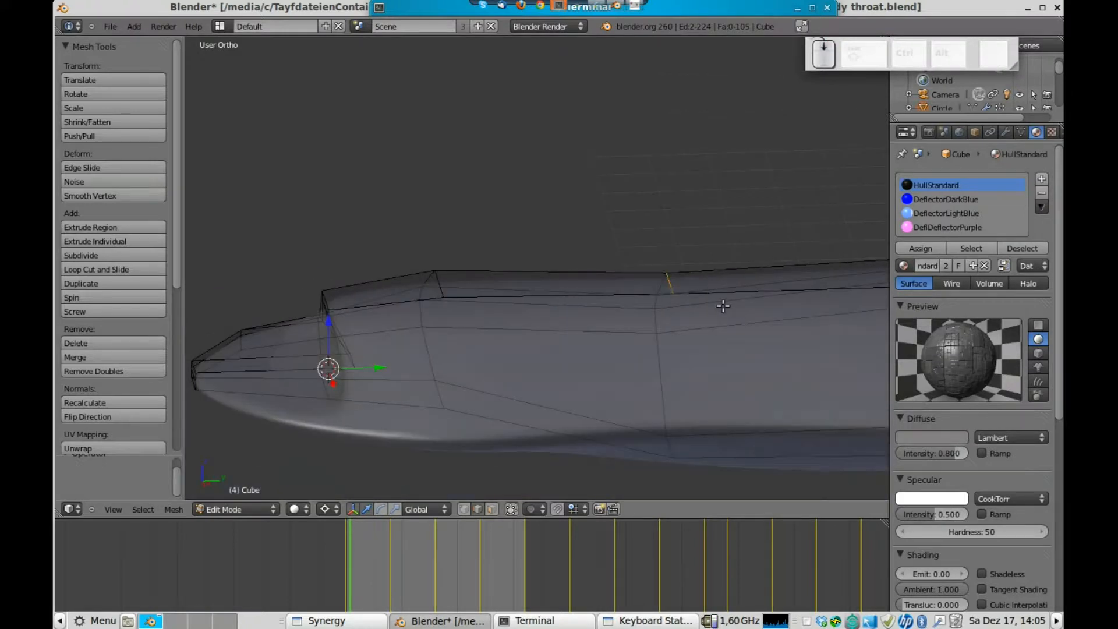
key("g")
key("z")
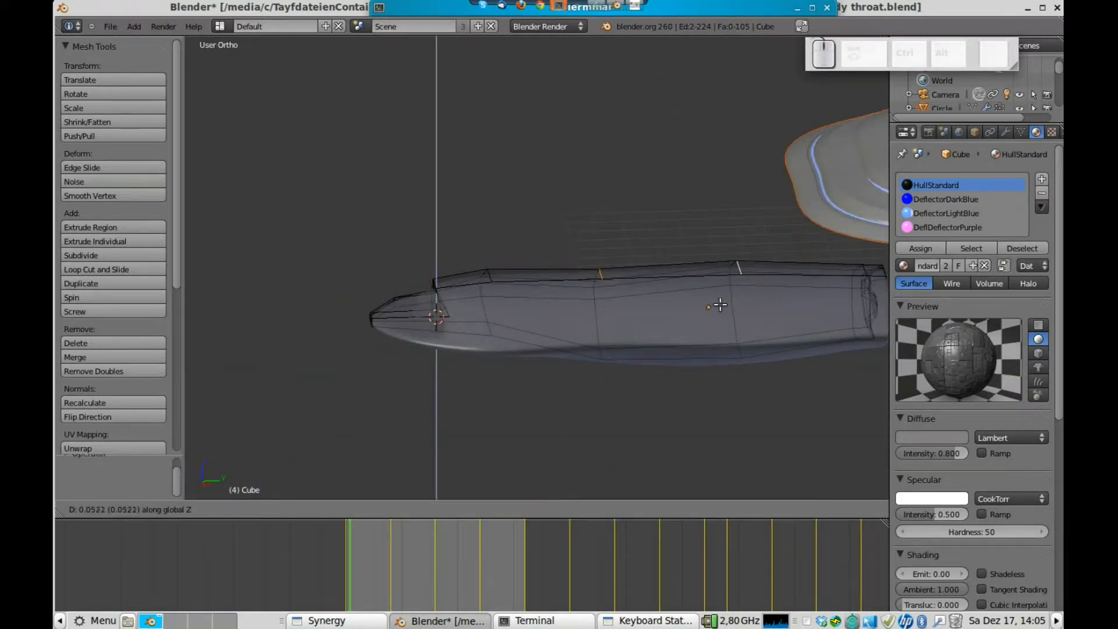
left_click(720, 304)
Adjust the height of only the top cross edge farthest from the recess along global Z, and save the file over itself
key("Tab")
middle_click_drag(743, 324, 736, 271)
key("Tab")
right_click(738, 272, "shift")
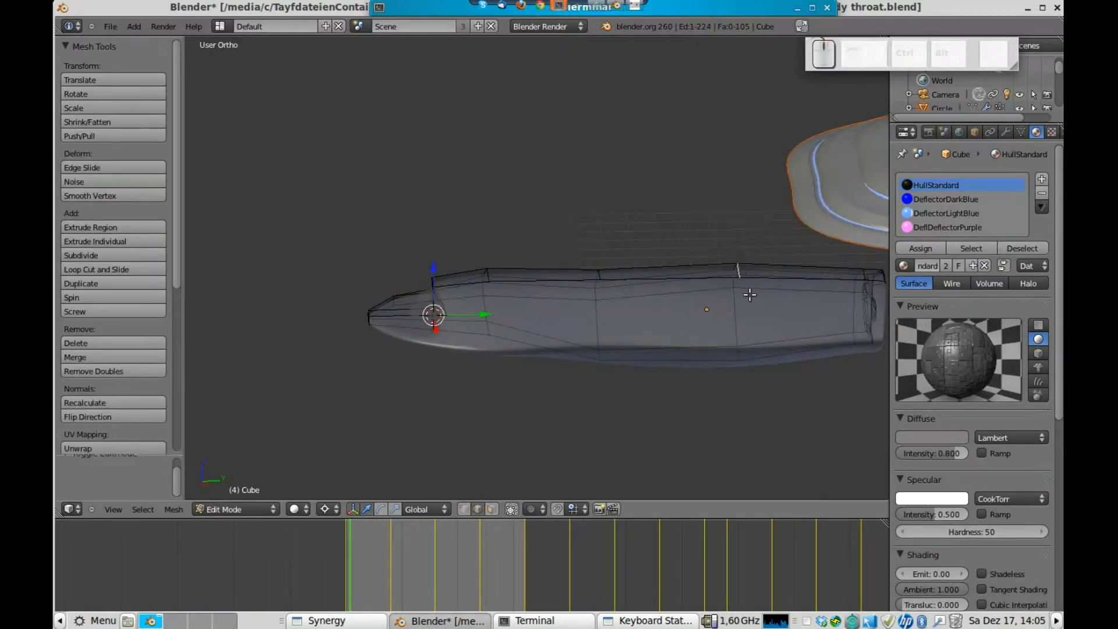
key("g")
key("z")
left_click(746, 298)
key("Tab")
middle_click_drag(711, 336, 707, 303)
key("ctrl+s")
left_click(708, 304)
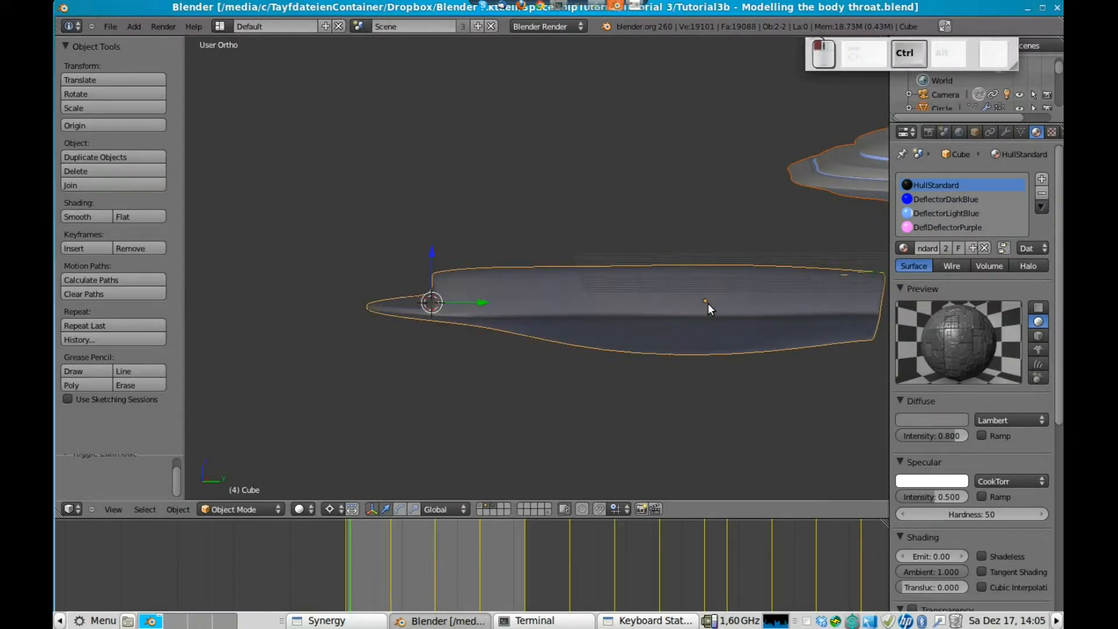
Box-select the whole tail section including the recess in right view and move it along global Y to lengthen the hull
key("KP_3")
scroll(711, 303, "down", 2)
middle_click_drag(714, 303, 645, 316, "shift")
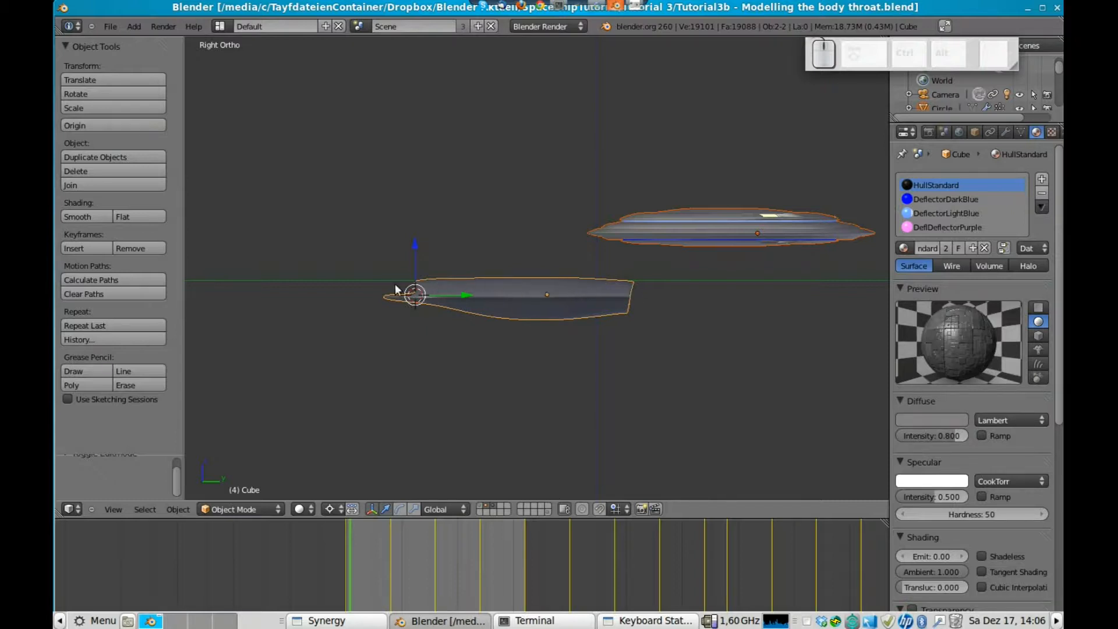
key("Tab")
scroll(372, 311, "up", 5)
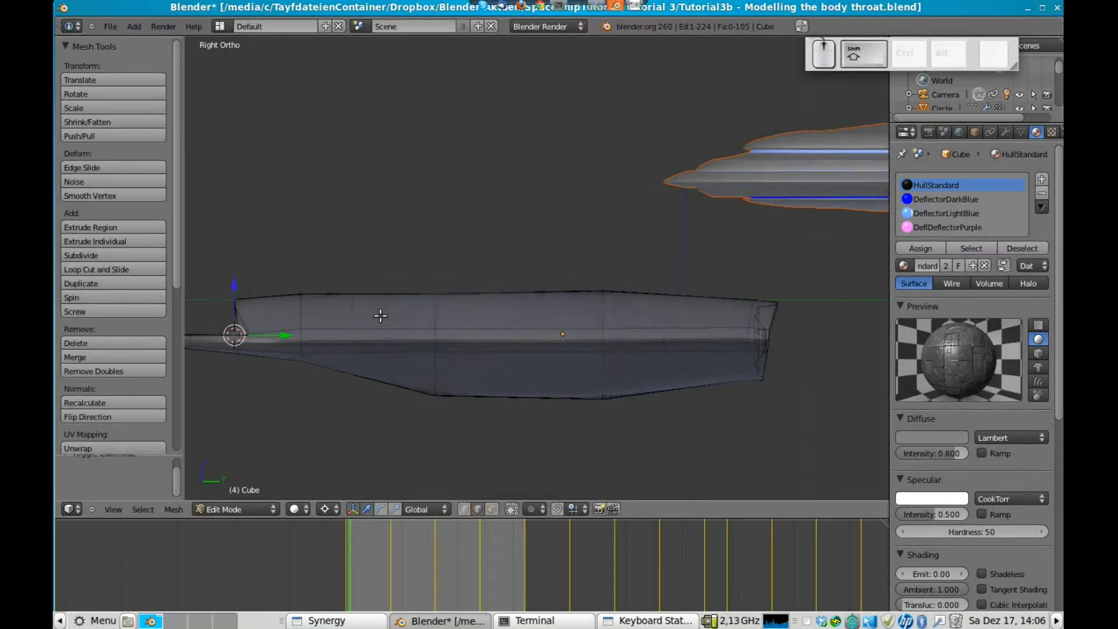
middle_click_drag(380, 316, 669, 380, "shift")
scroll(669, 379, "up", 2)
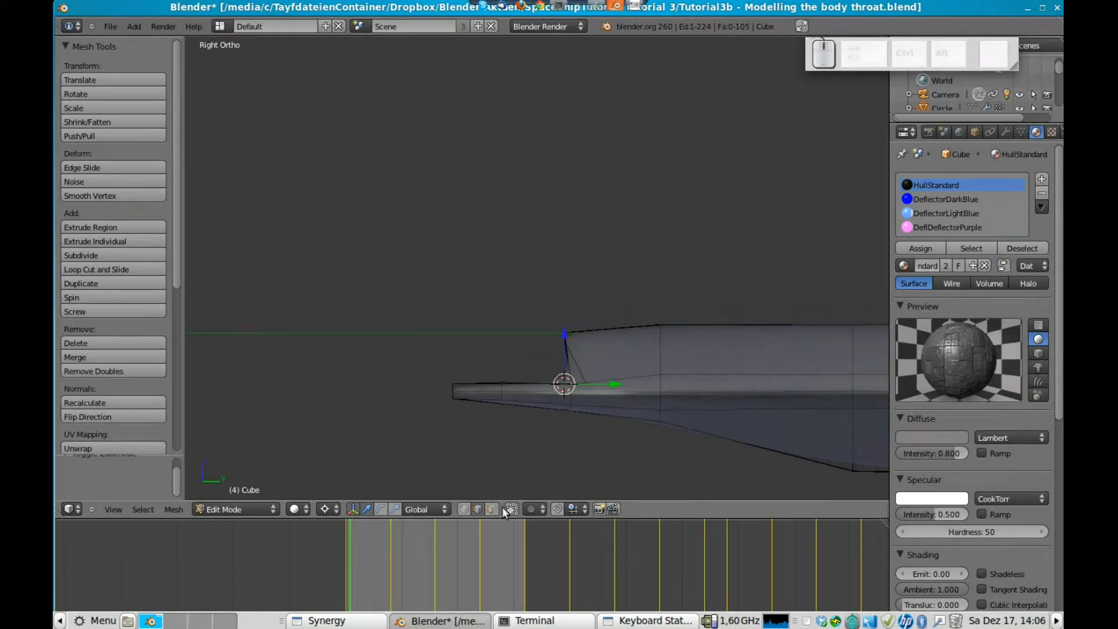
key("a")
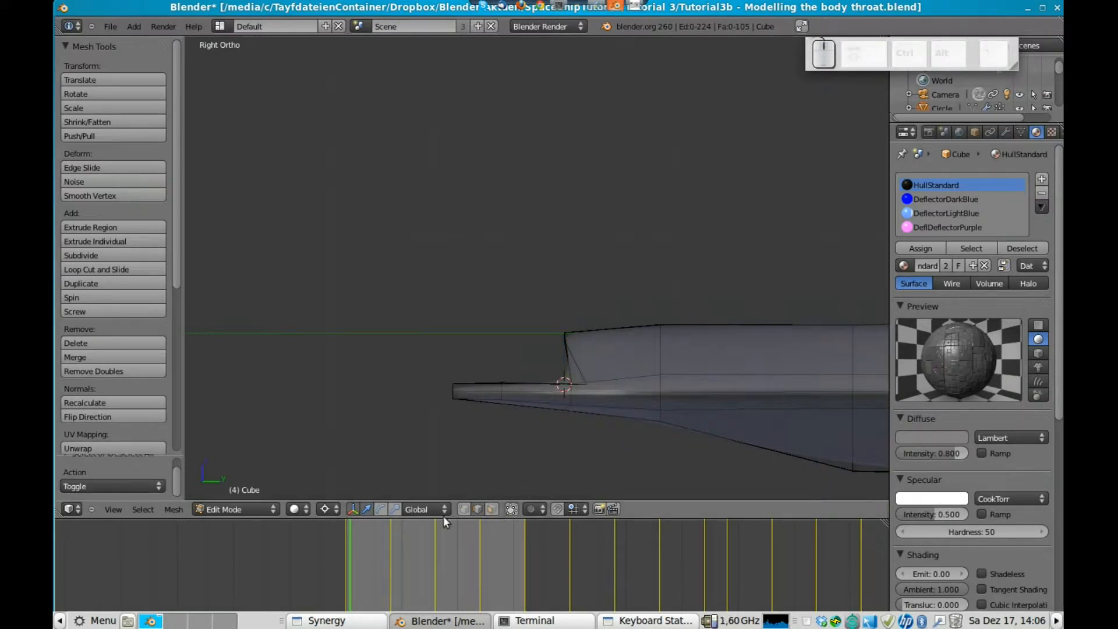
key("b")
left_click_drag(604, 289, 367, 454)
scroll(709, 305, "down", 8)
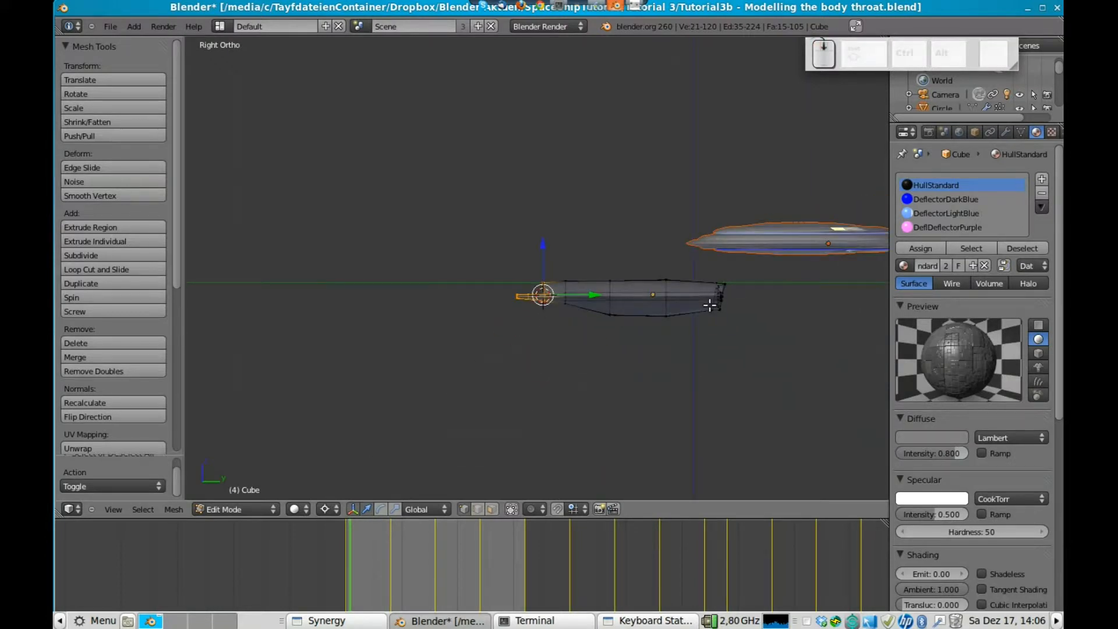
key("g")
key("x")
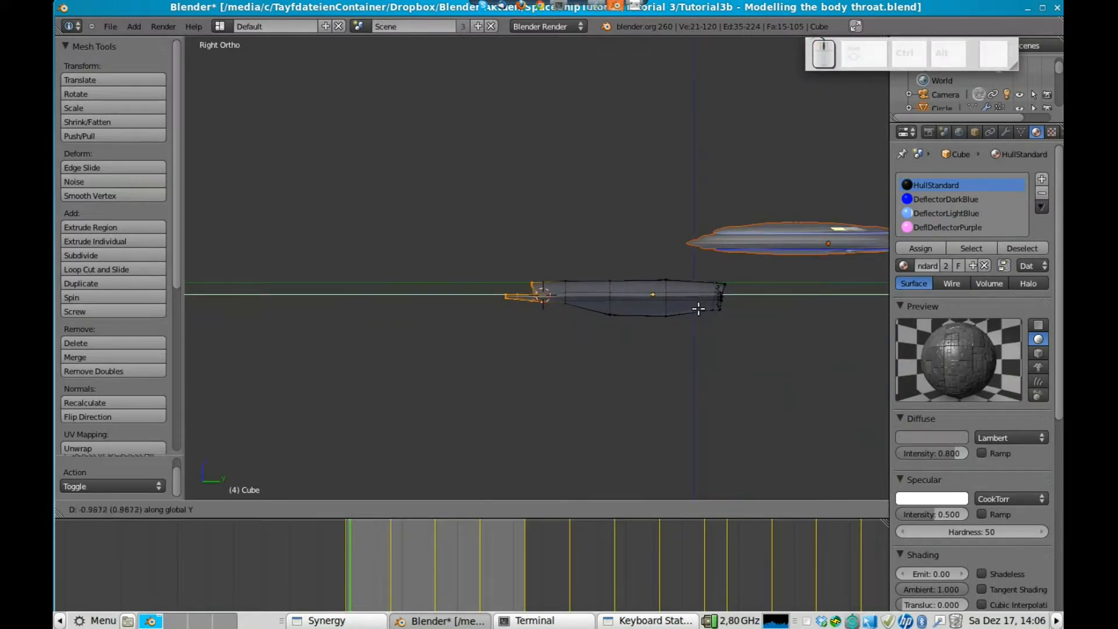
left_click(691, 310)
Box-select the vertex ring adjoining the tail section, shift it along global Y towards the tail, and save the file over itself
key("a")
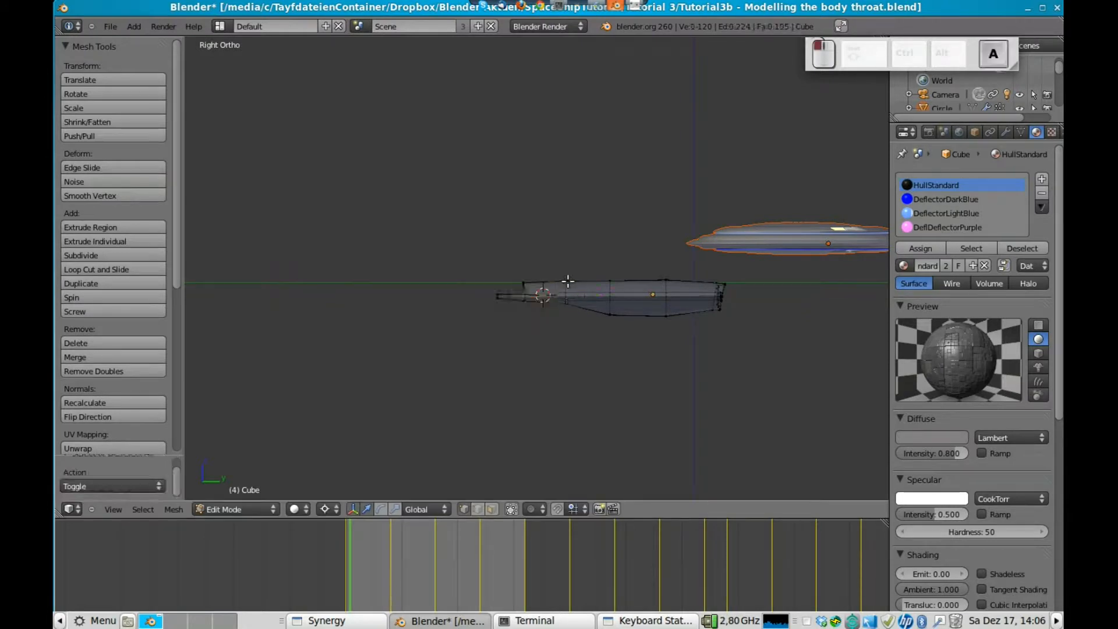
left_click_drag(571, 269, 562, 319)
key("g")
key("y")
left_click(683, 292)
key("Tab")
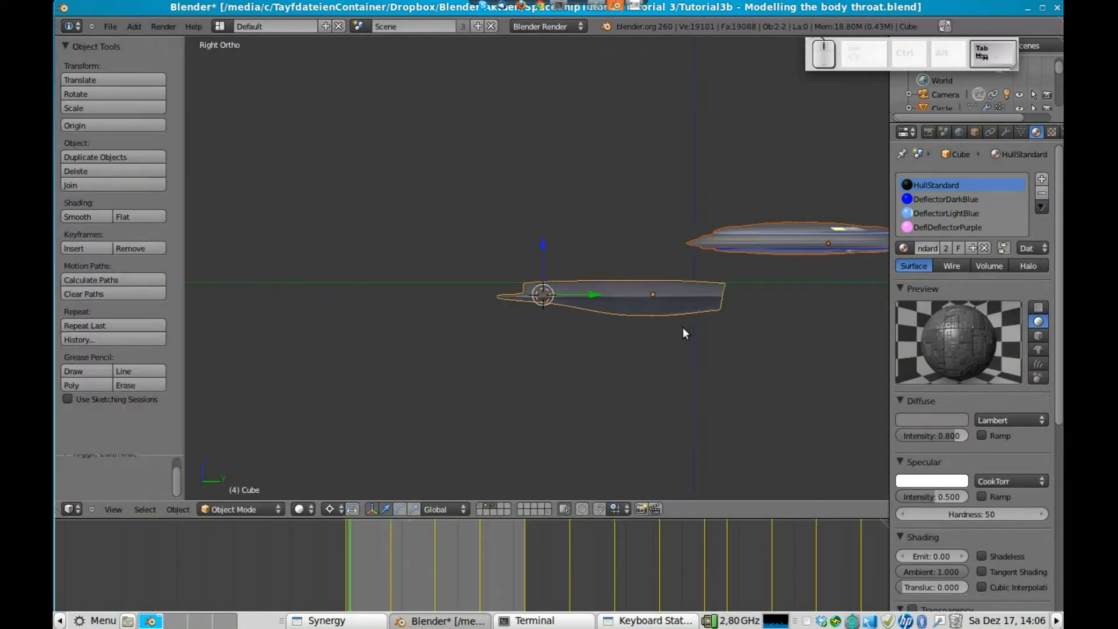
middle_click_drag(681, 326, 717, 318)
middle_click_drag(675, 318, 636, 265)
key("ctrl+s")
left_click(653, 267)
Switch to face selection and select the three top faces along the centre line, from the saucer end towards the tail recess
middle_click_drag(728, 294, 574, 212)
key("KP_3")
scroll(724, 276, "up", 3)
key("Tab")
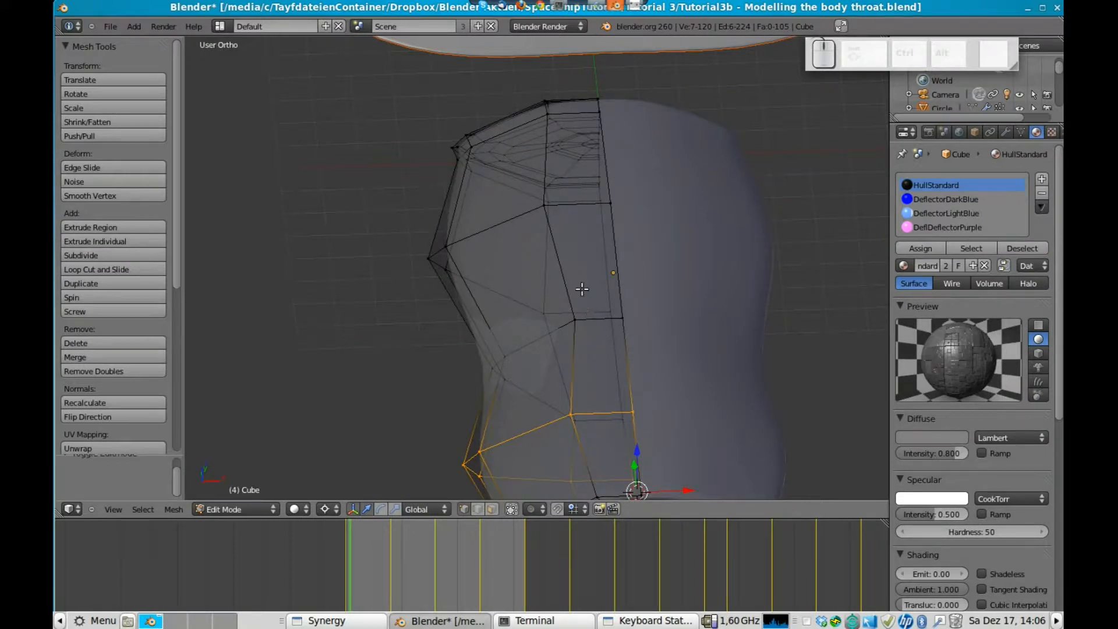
key("KP_7")
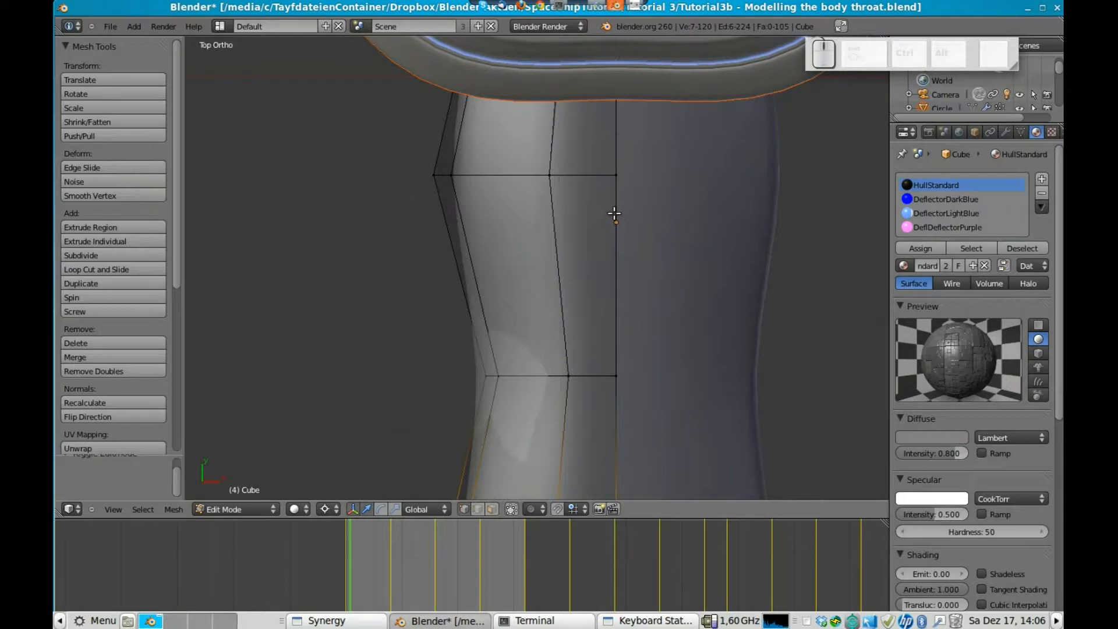
middle_click_drag(618, 464, 619, 312, "shift")
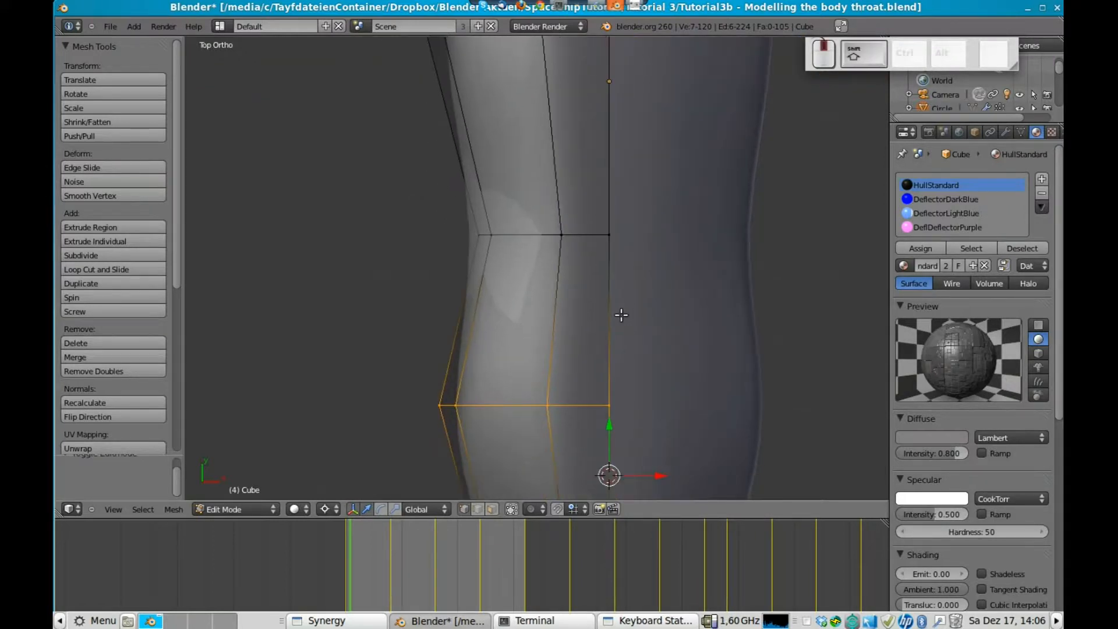
left_click(493, 509)
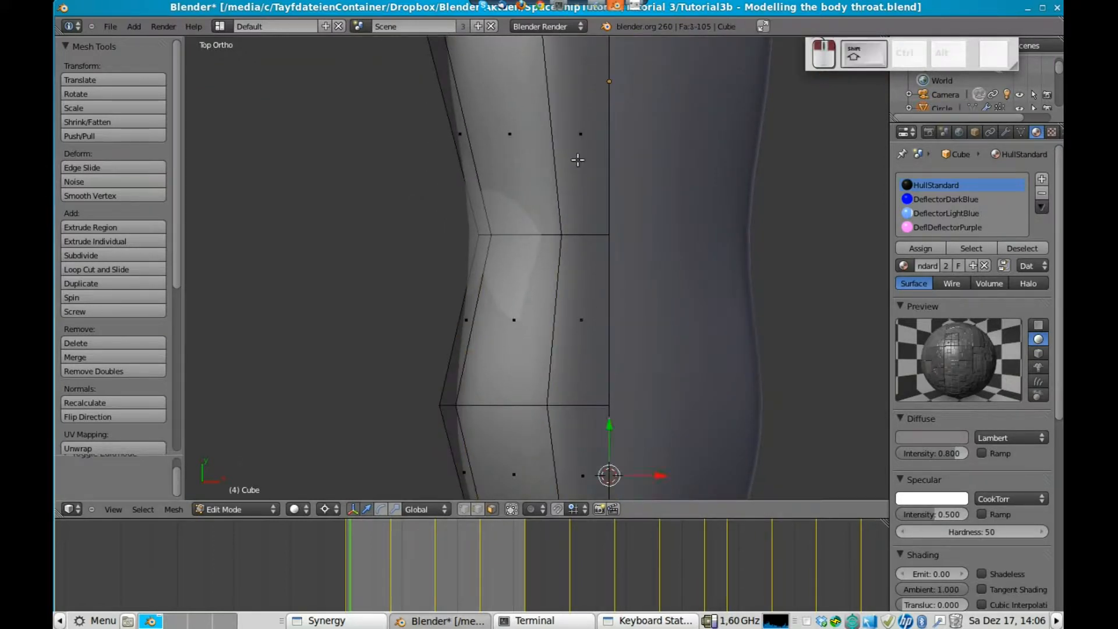
right_click(573, 343)
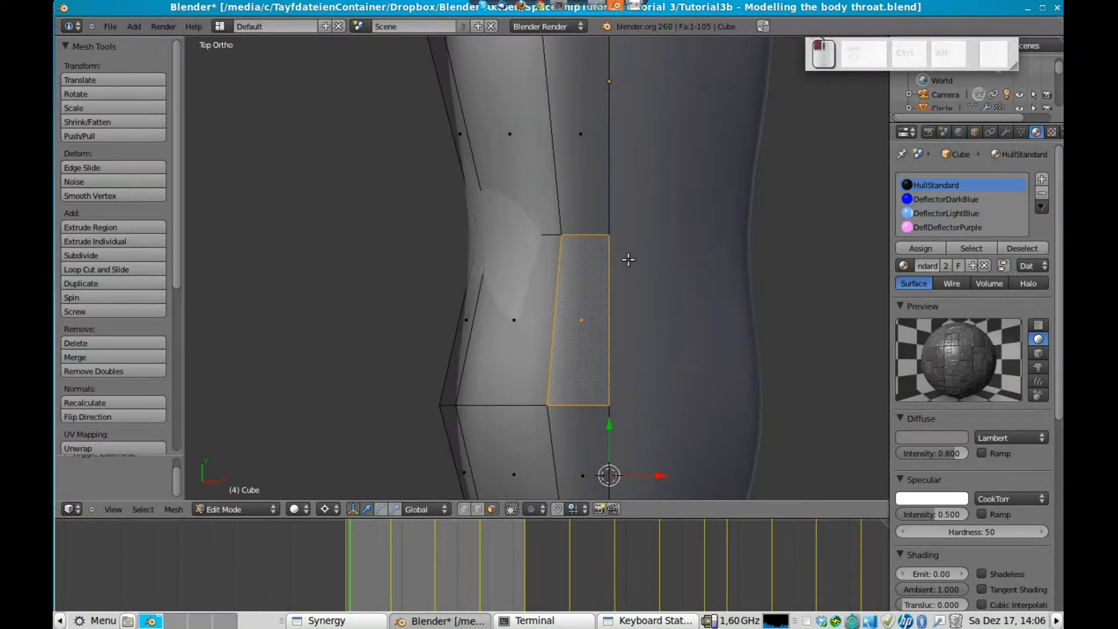
key("a")
right_click(575, 314)
right_click(582, 112, "shift")
scroll(681, 252, "up", 5, "shift")
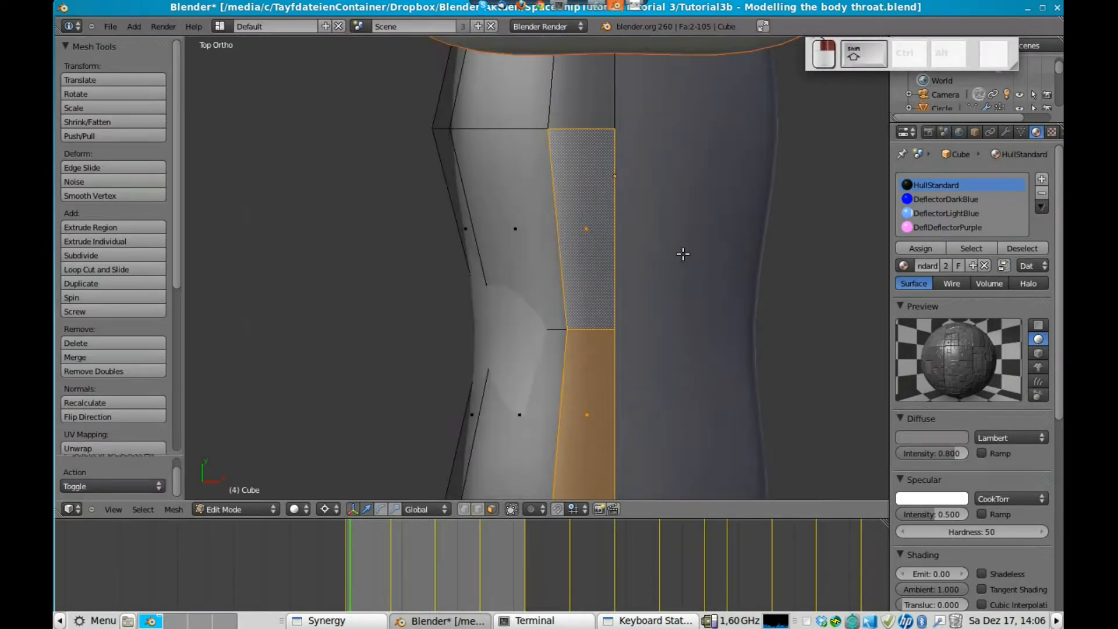
right_click(582, 331, "shift")
middle_click_drag(582, 332, 641, 298)
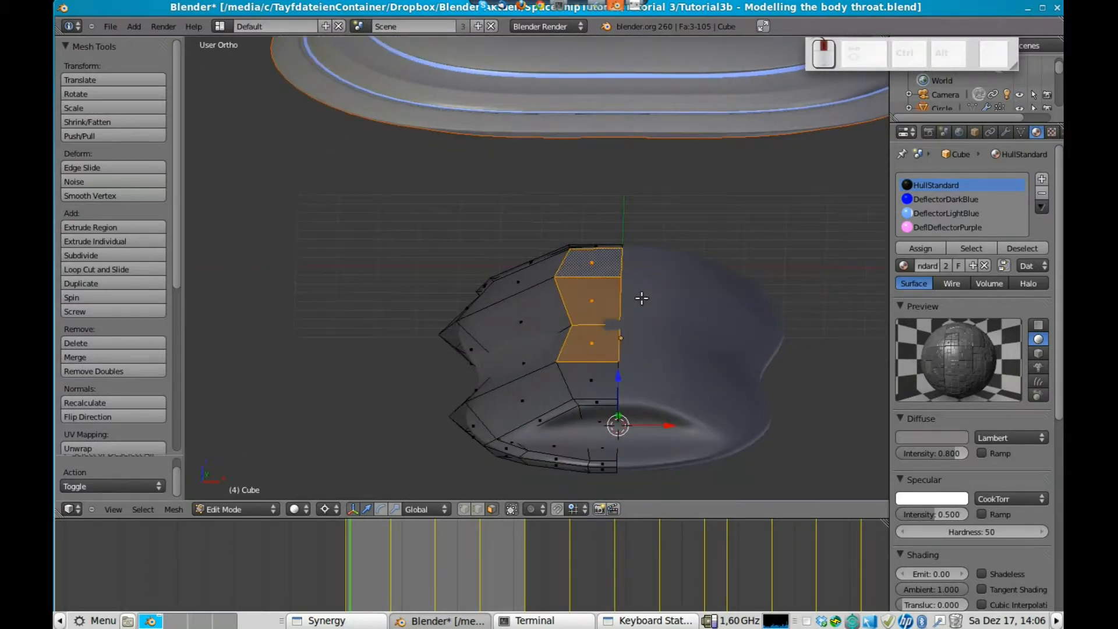
Extrude the three selected faces in place, set the pivot point to Median Point and scale them slightly inward
key("e")
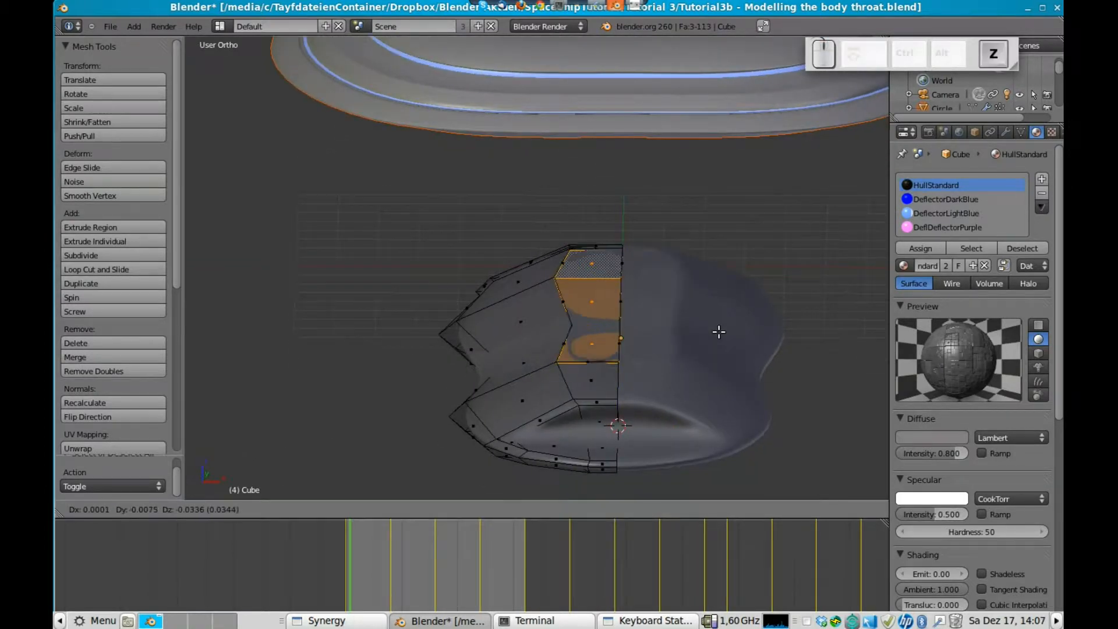
right_click(719, 331)
left_click(333, 511)
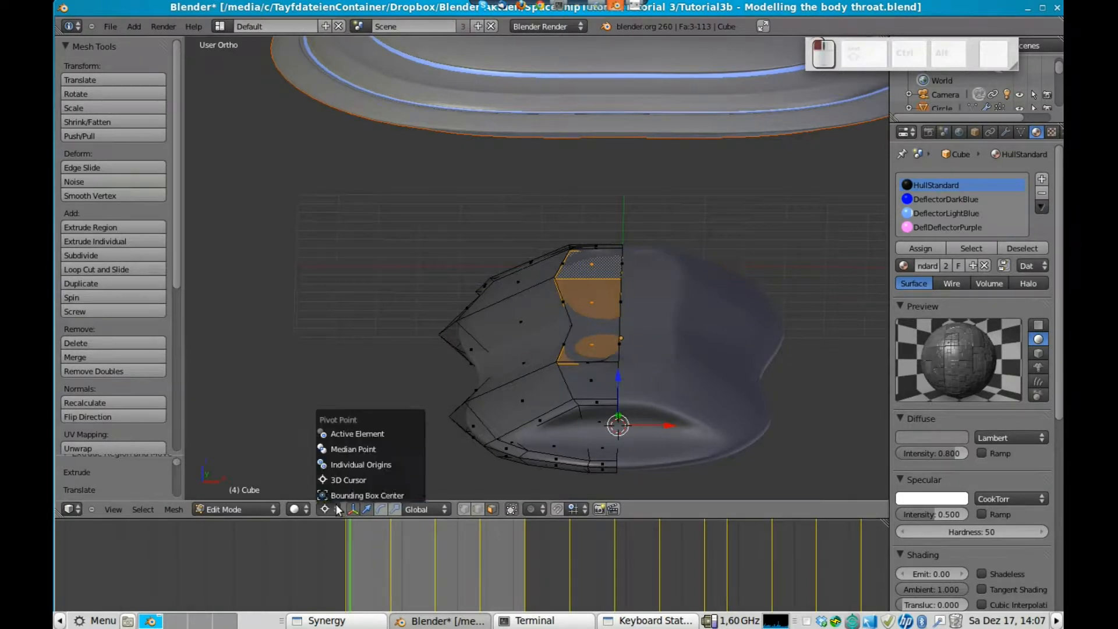
left_click(364, 445)
key("s")
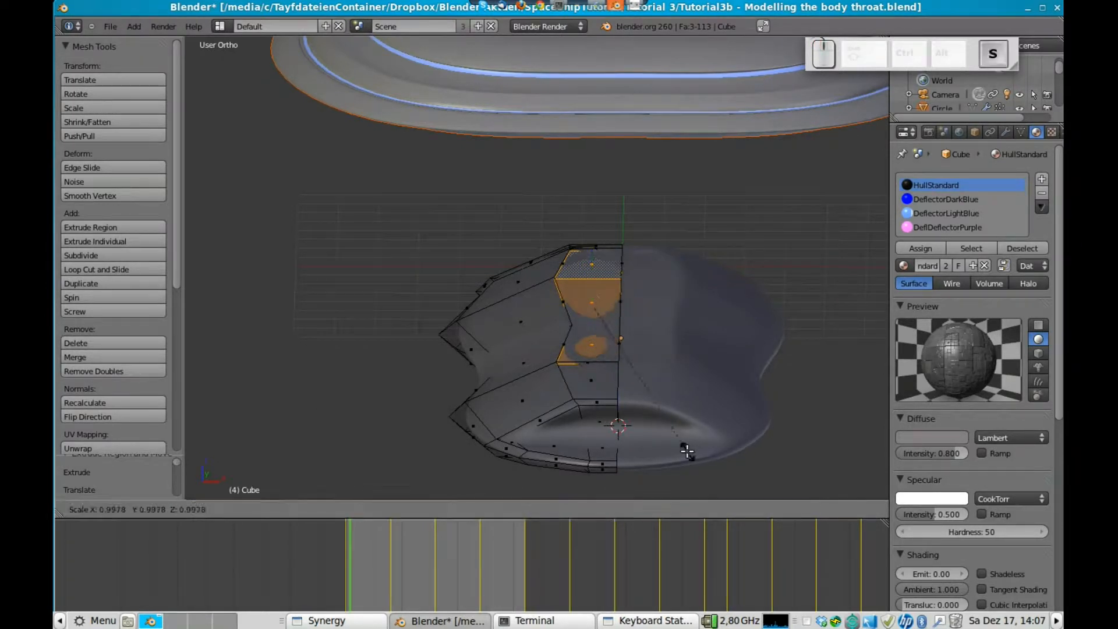
left_click(681, 447)
Check the smoothed hull in Object Mode, then scale the extruded top faces to about 0.992
key("Tab")
middle_click_drag(661, 390, 684, 286)
middle_click_drag(407, 328, 634, 340)
key("Tab")
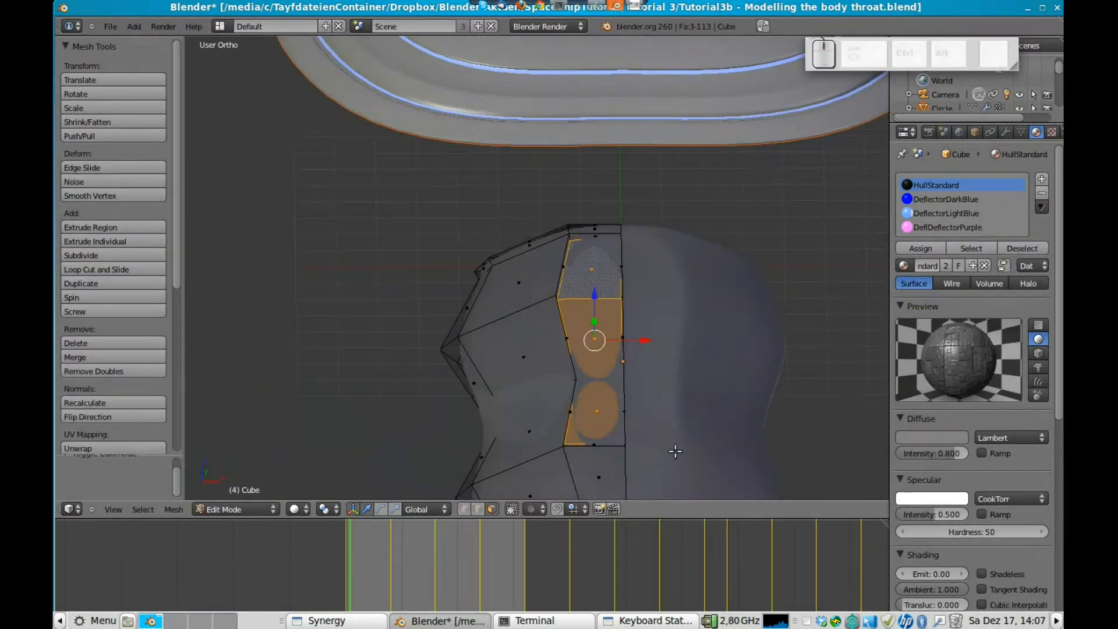
key("g")
left_click(691, 465)
Delete the thin centre-line wall face beside the extruded face farthest from the tail recess
middle_click_drag(691, 464, 641, 412)
scroll(641, 324, "up", 5)
middle_click_drag(687, 247, 622, 274, "shift")
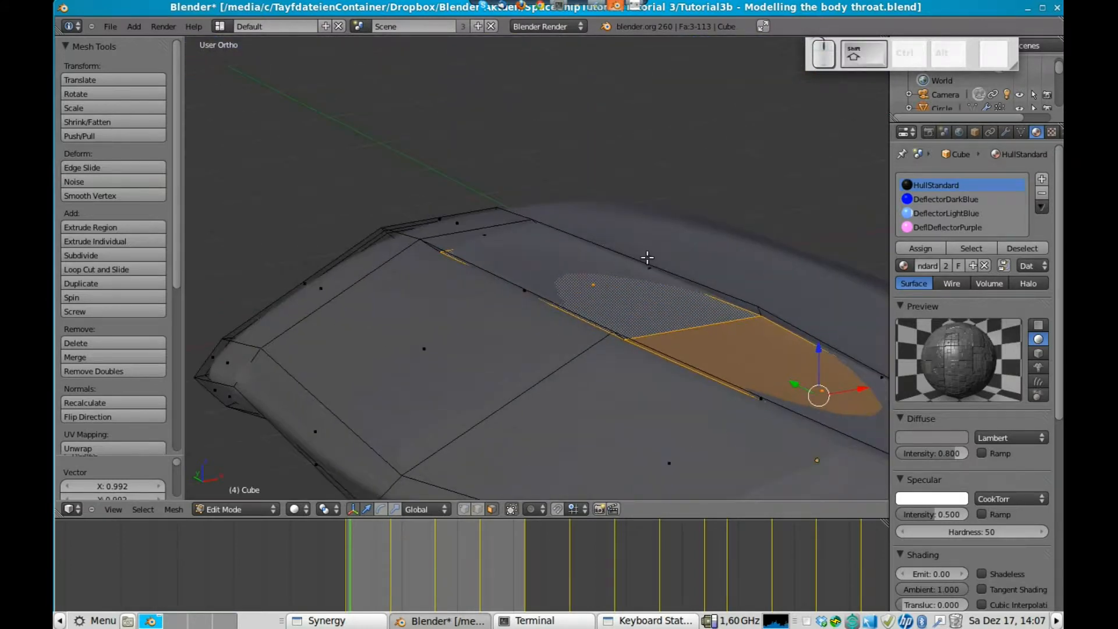
right_click(647, 257)
key("x")
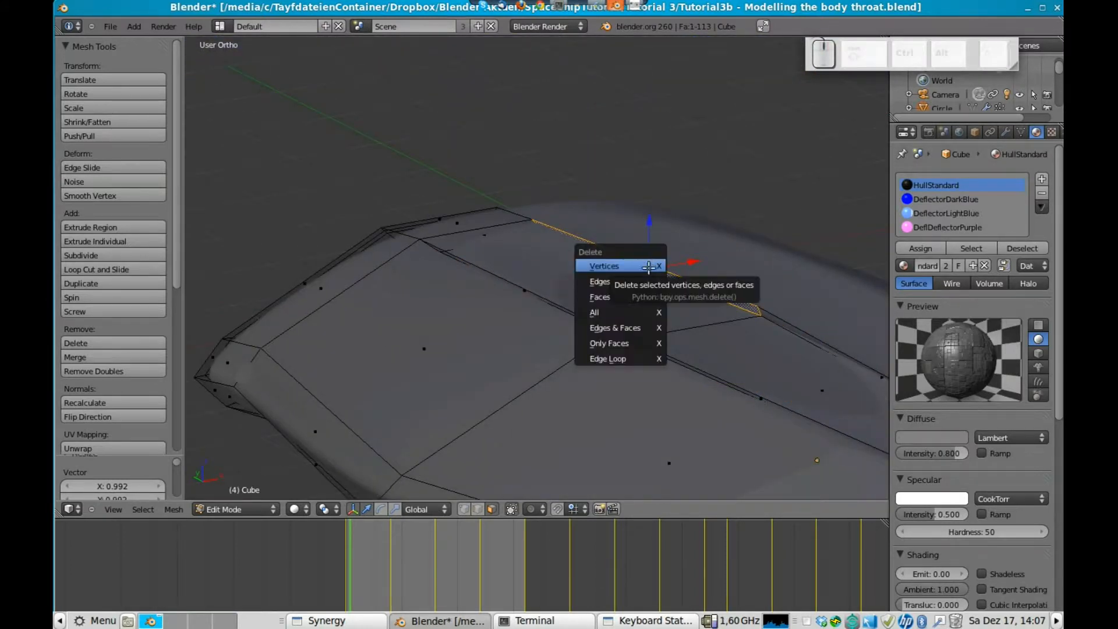
middle_click_drag(828, 397, 577, 341)
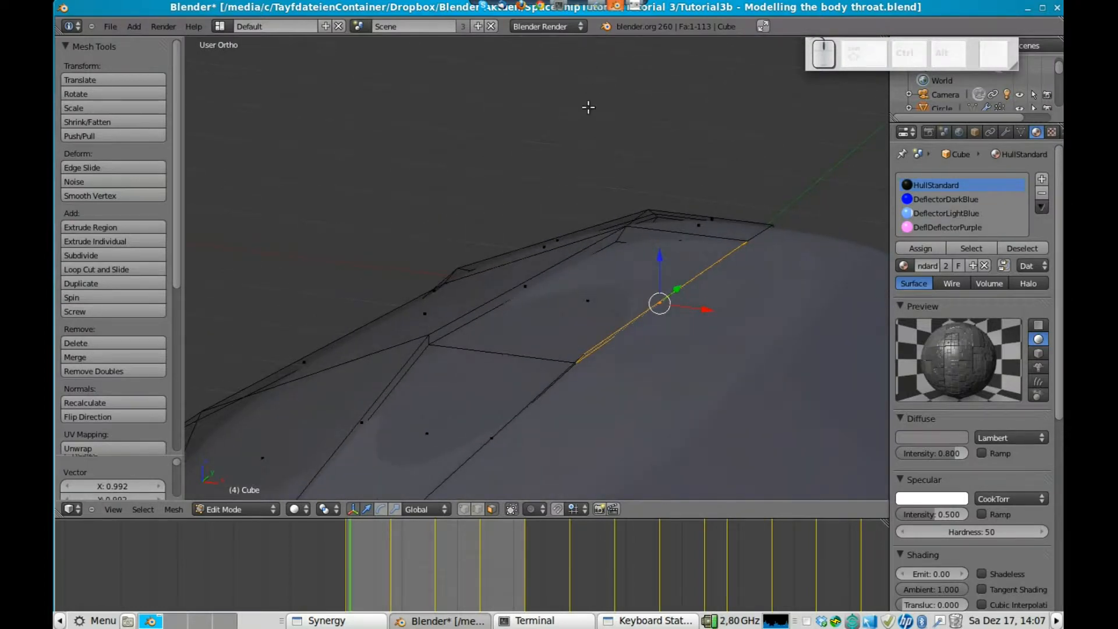
middle_click_drag(517, 215, 667, 223)
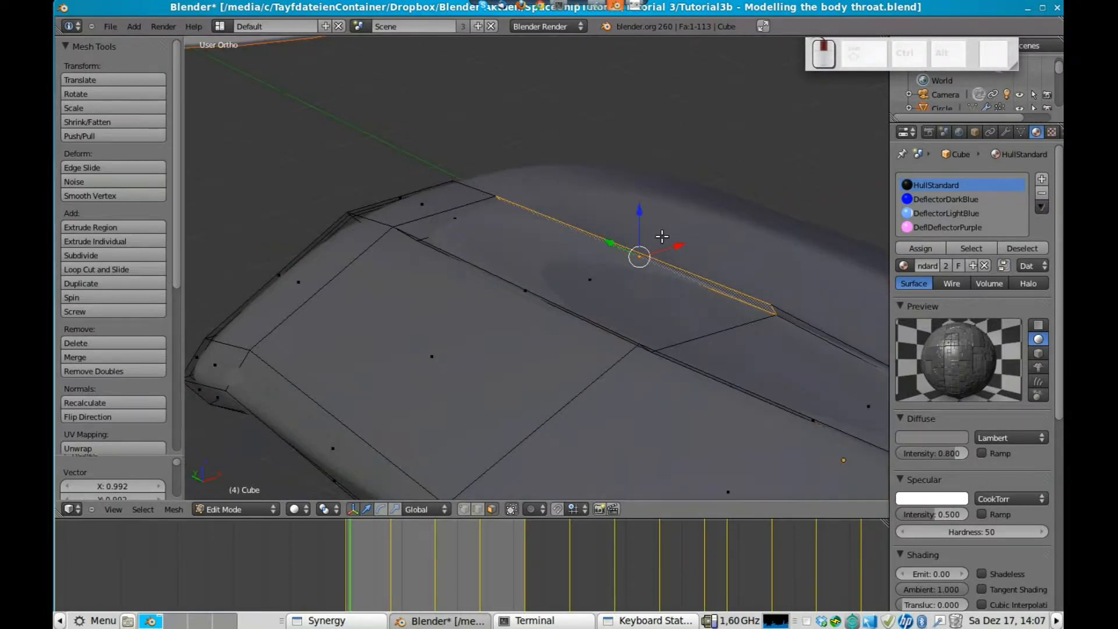
key("x")
key("x")
key("x")
key("x")
left_click(685, 292)
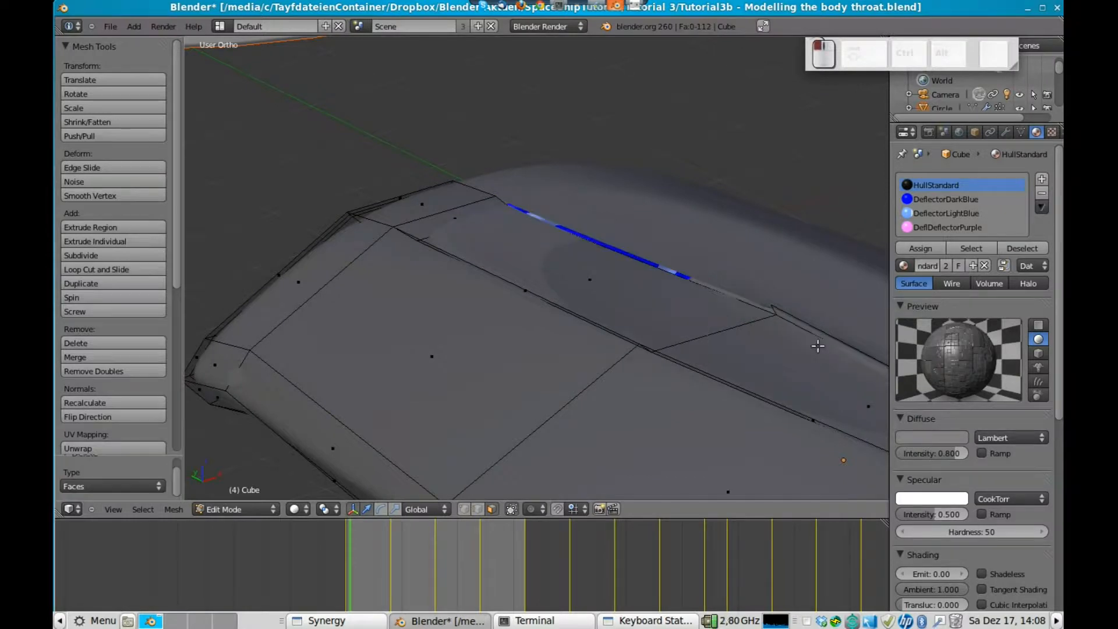
Delete the other two thin wall faces that the extrusion left along the centre line
middle_click_drag(816, 364, 549, 268, "shift")
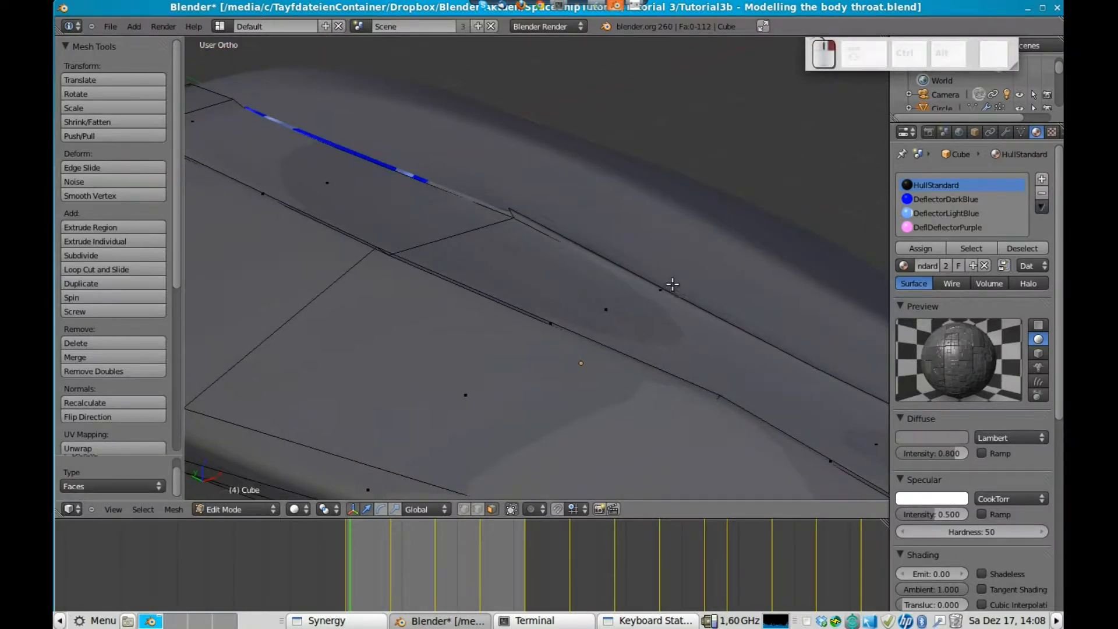
right_click(662, 291)
key("x")
left_click(665, 290)
scroll(678, 307, "down", 3)
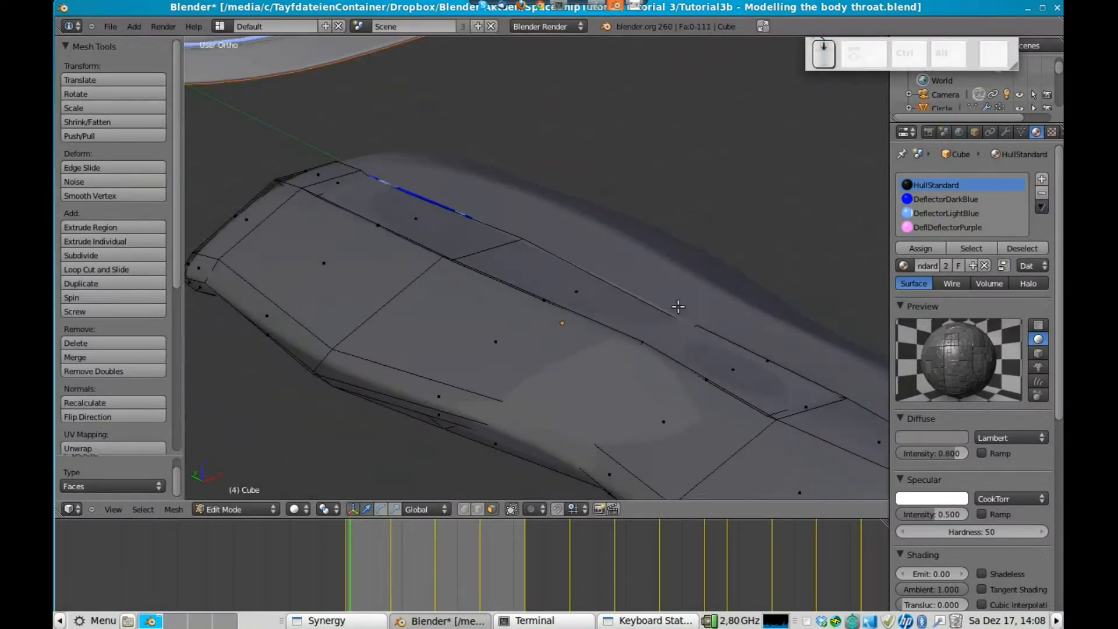
right_click(765, 361)
key("x")
left_click(768, 362)
Examine the extruded strip's centre-line edge and end near the recess in wireframe, solid shading and Object Mode
middle_click_drag(768, 362, 544, 243, "shift")
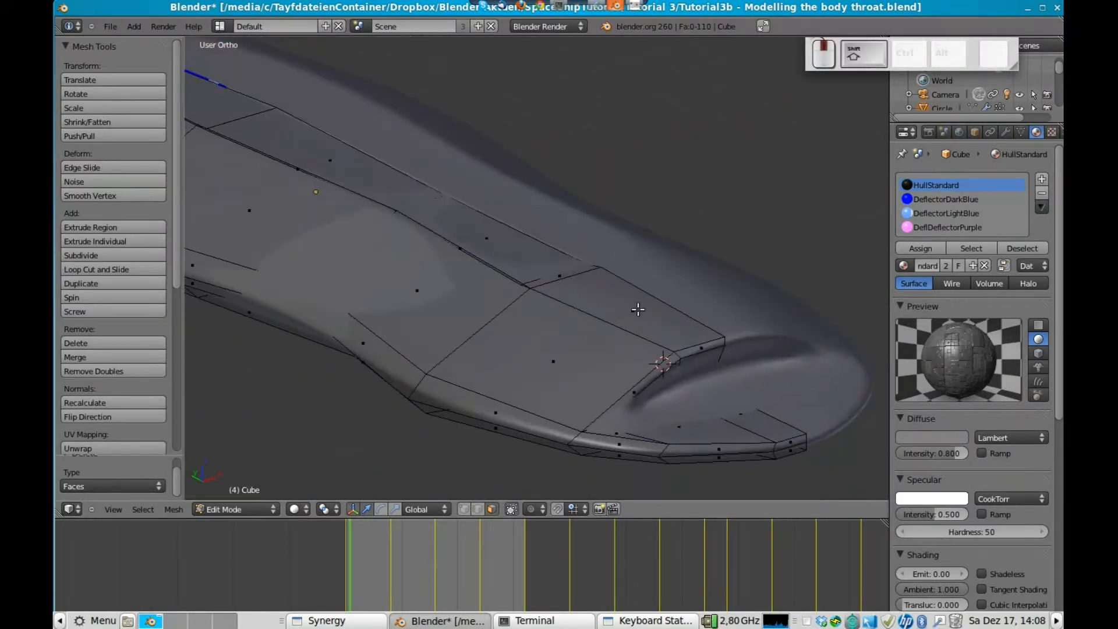
scroll(618, 272, "up", 10)
middle_click_drag(620, 286, 279, 384, "shift")
key("z")
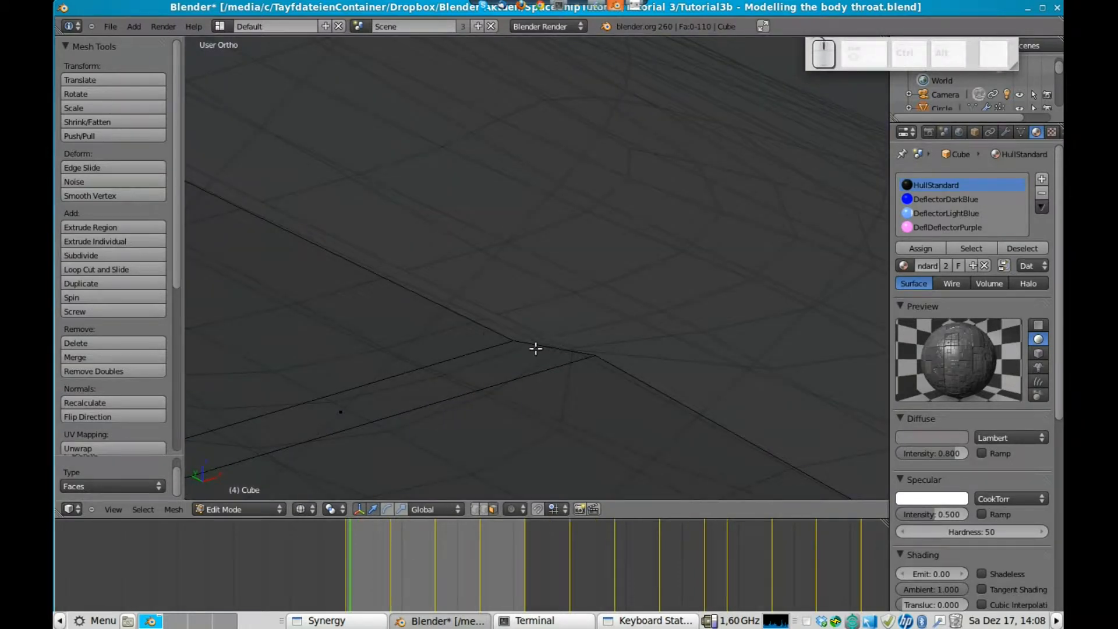
key("z")
scroll(586, 343, "down", 6)
middle_click_drag(591, 347, 570, 371)
middle_click_drag(482, 347, 736, 295, "shift")
scroll(699, 285, "down", 5)
key("Tab")
middle_click_drag(633, 276, 554, 451)
key("Tab")
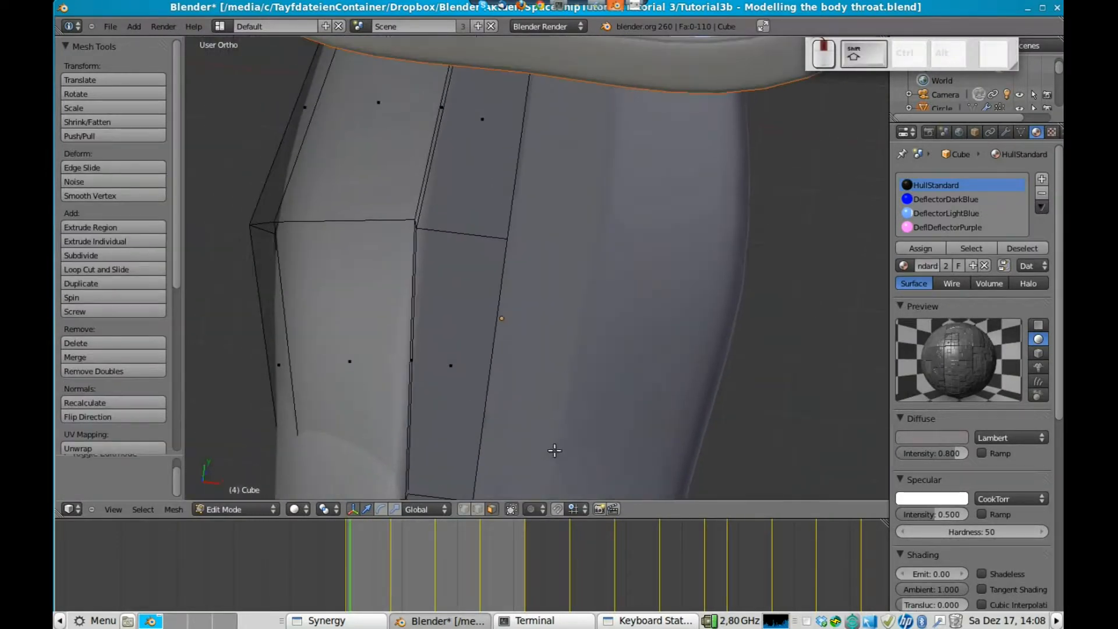
scroll(520, 350, "up", 1)
scroll(532, 391, "down", 2)
Switch to edge selection, hide the tool shelf and select the extruded strip's three edges along the centre line
left_click(477, 510)
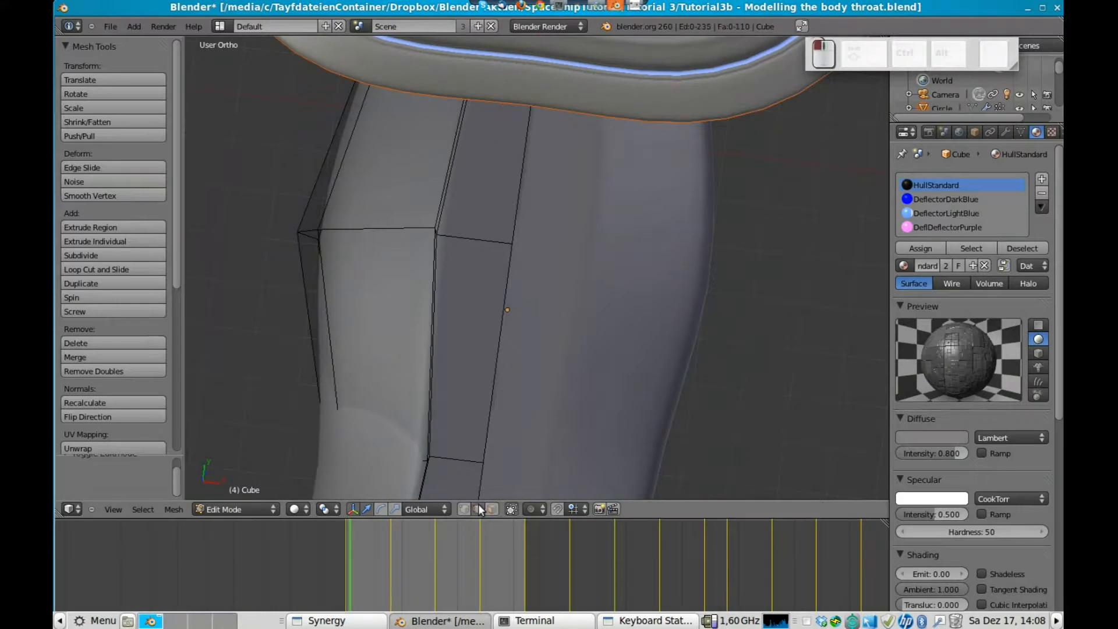
middle_click_drag(564, 281, 574, 393, "shift")
right_click(534, 300, "shift")
middle_click_drag(562, 299, 566, 229)
scroll(567, 226, "up", 4)
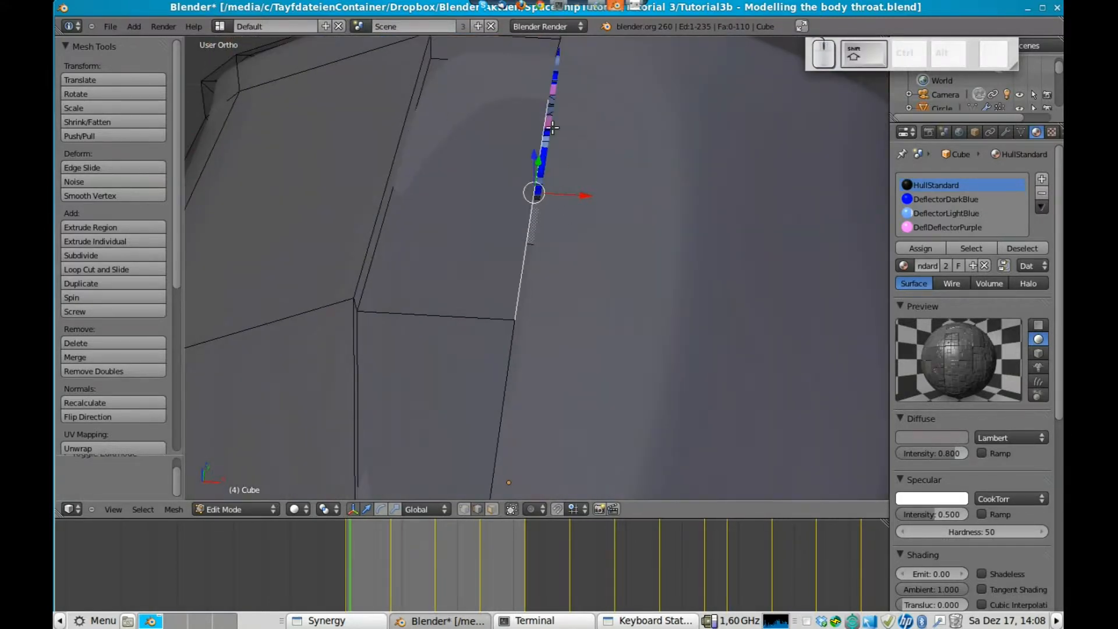
middle_click_drag(553, 127, 547, 285, "shift")
key("t")
key("z")
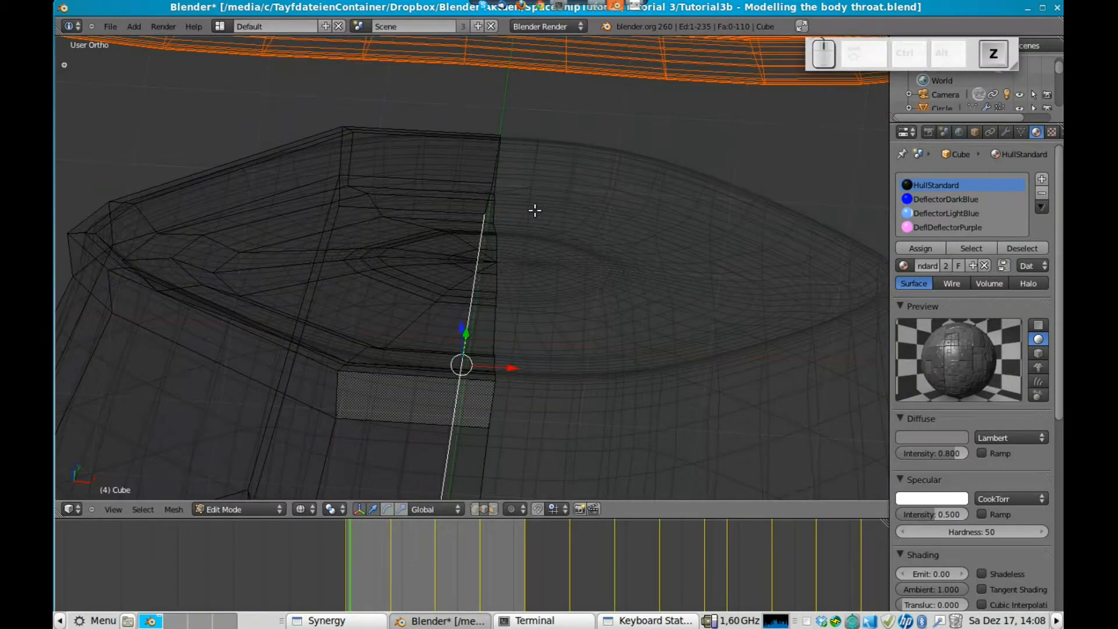
key("z")
scroll(511, 243, "down", 4)
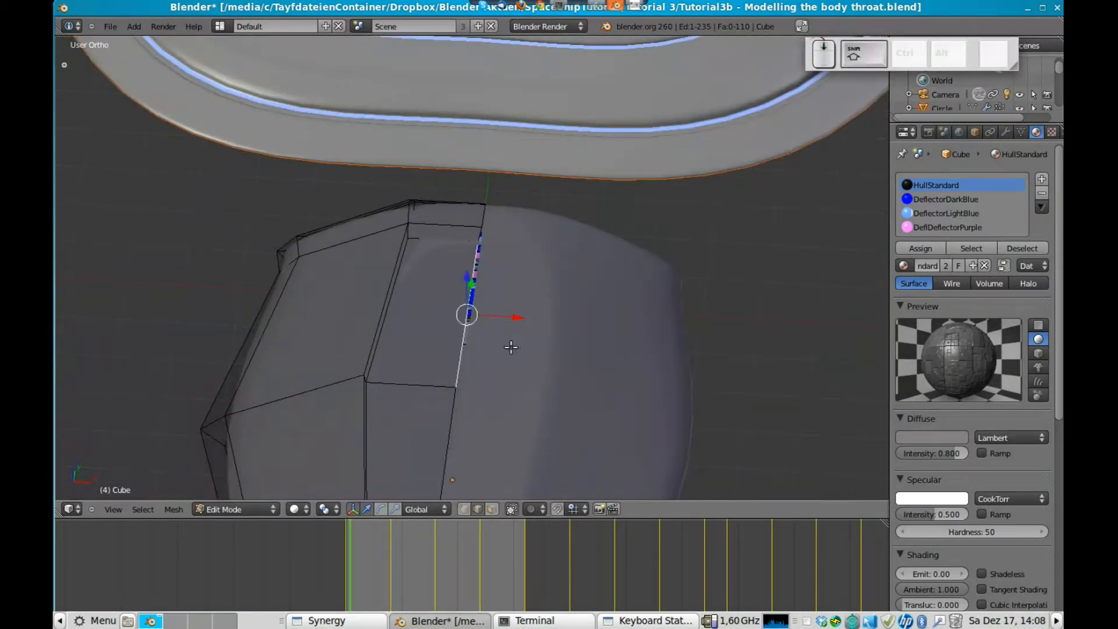
middle_click_drag(512, 344, 619, 97, "shift")
middle_click_drag(575, 247, 582, 230)
right_click(558, 166, "shift")
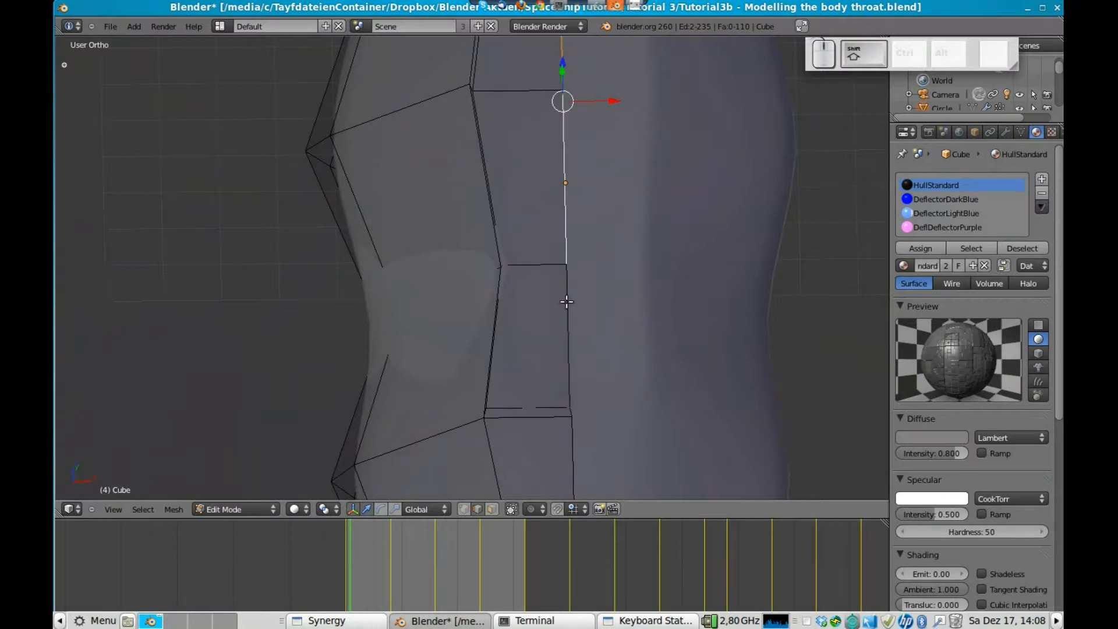
right_click(567, 302, "shift")
Move the three selected edges slightly along global X in top view to meet the mirror centre line
middle_click_drag(600, 349, 583, 340)
middle_click_drag(527, 315, 518, 227)
middle_click_drag(476, 322, 470, 376)
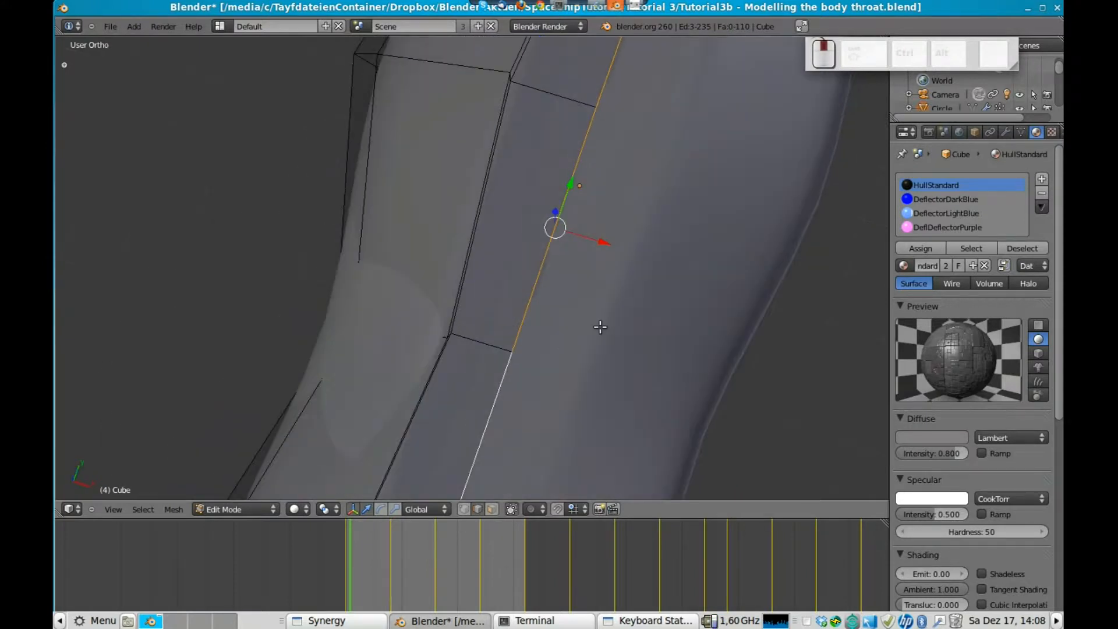
key("KP_7")
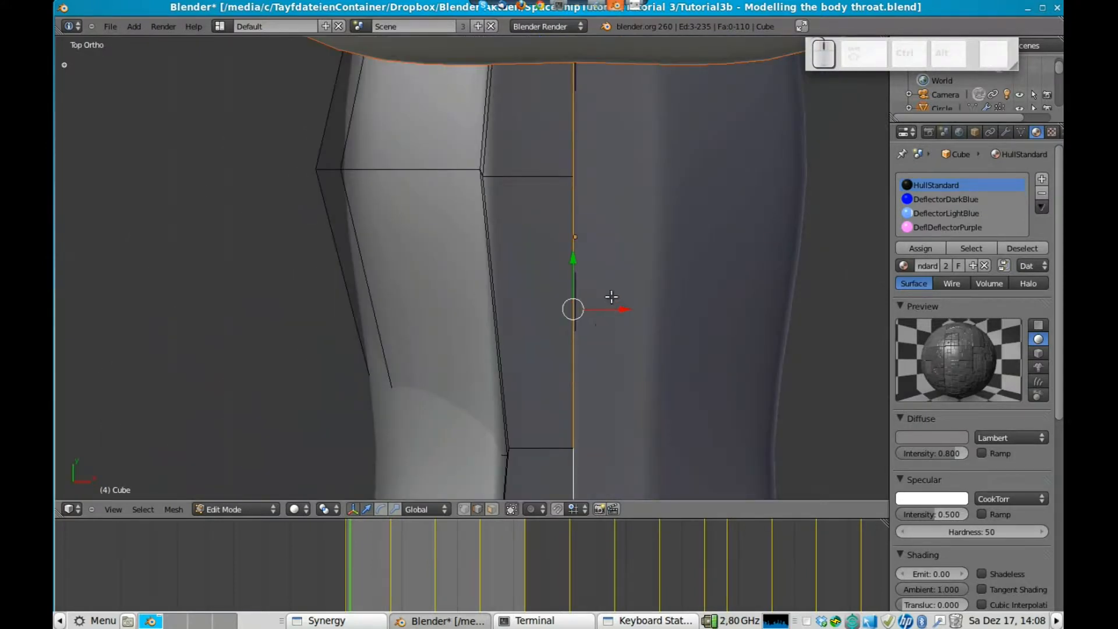
scroll(608, 271, "down", 5)
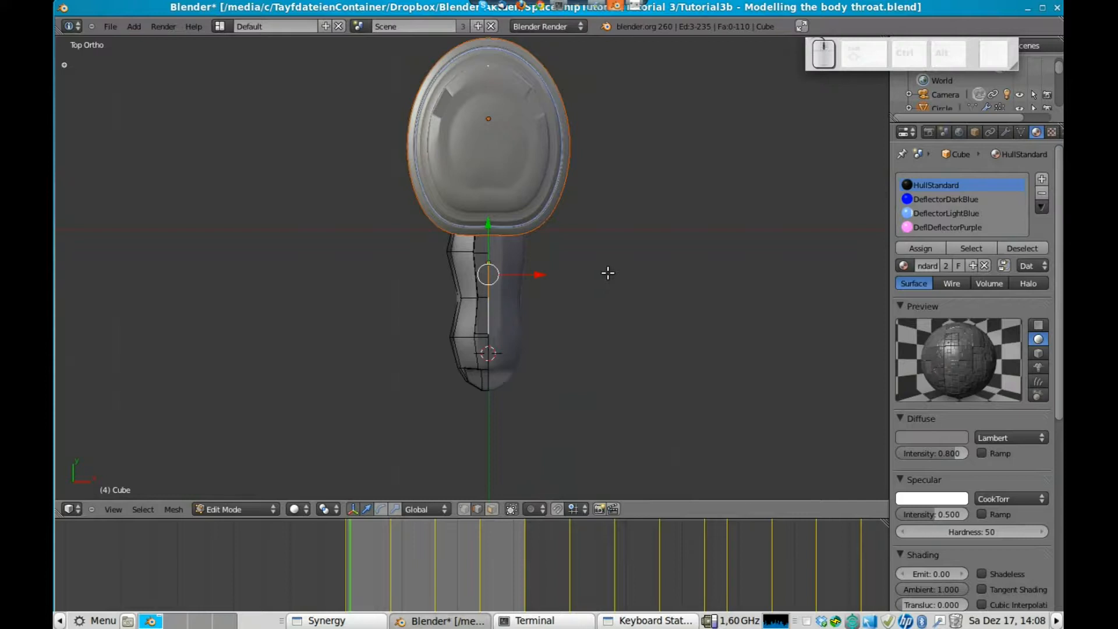
scroll(607, 272, "up", 8)
middle_click_drag(617, 318, 575, 213, "shift")
key("g")
key("x")
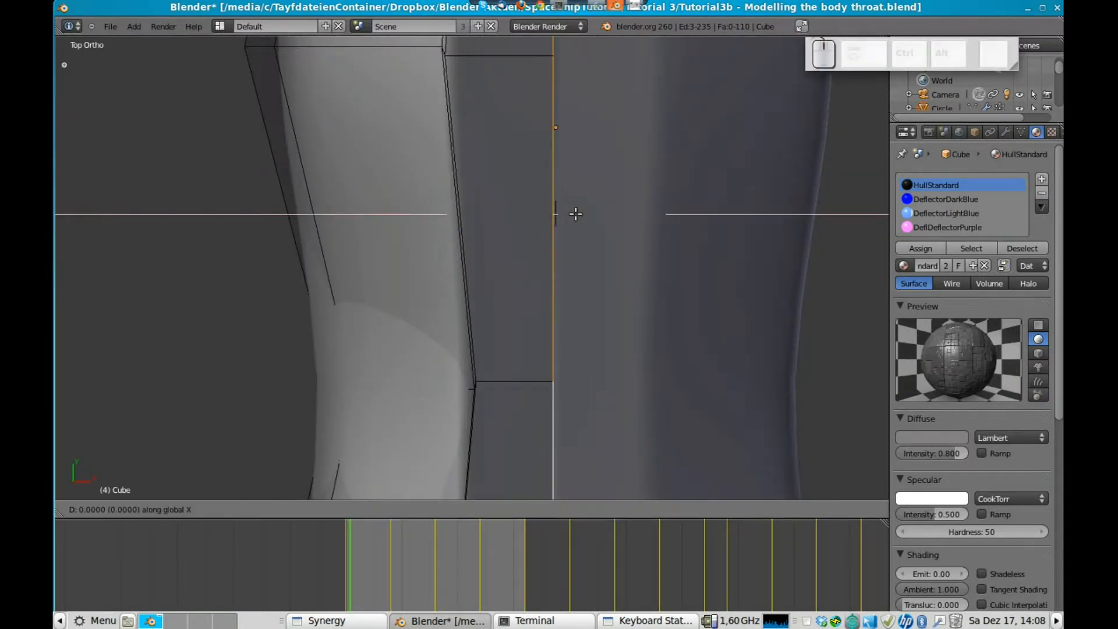
left_click(583, 216)
key("Tab")
scroll(591, 230, "down", 6)
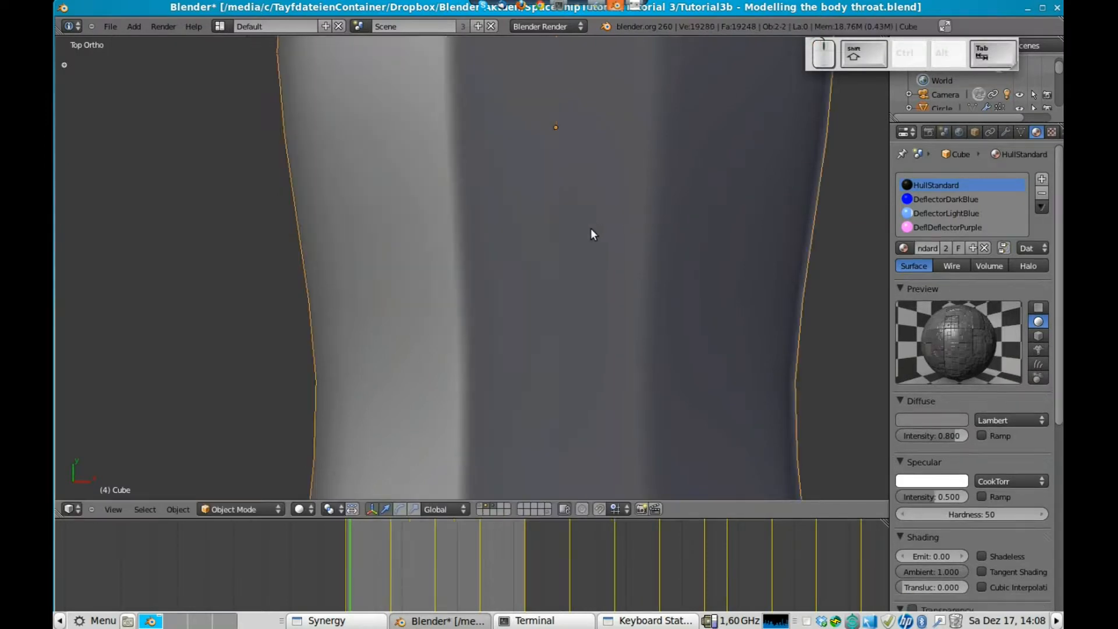
Inspect the smoothed hull from an angle and save the file over itself
middle_click_drag(495, 351, 403, 250)
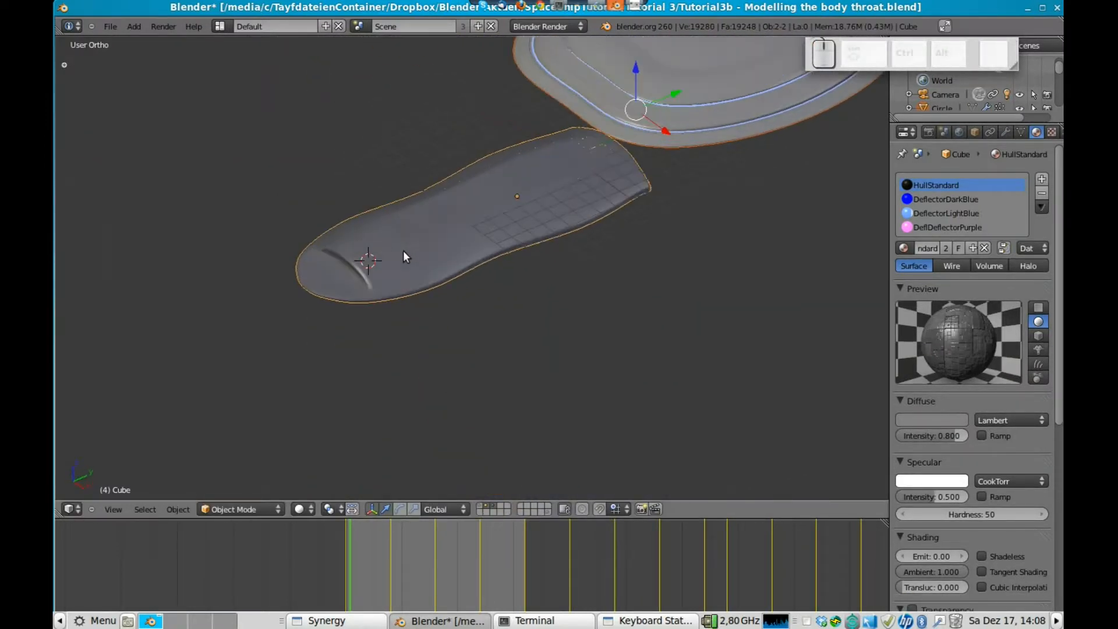
key("ctrl+s")
left_click(406, 249)
key("Tab")
key("Tab")
Select the three extruded top faces in face selection mode and duplicate them in place
middle_click_drag(560, 207, 586, 237)
key("Tab")
scroll(432, 243, "up", 3)
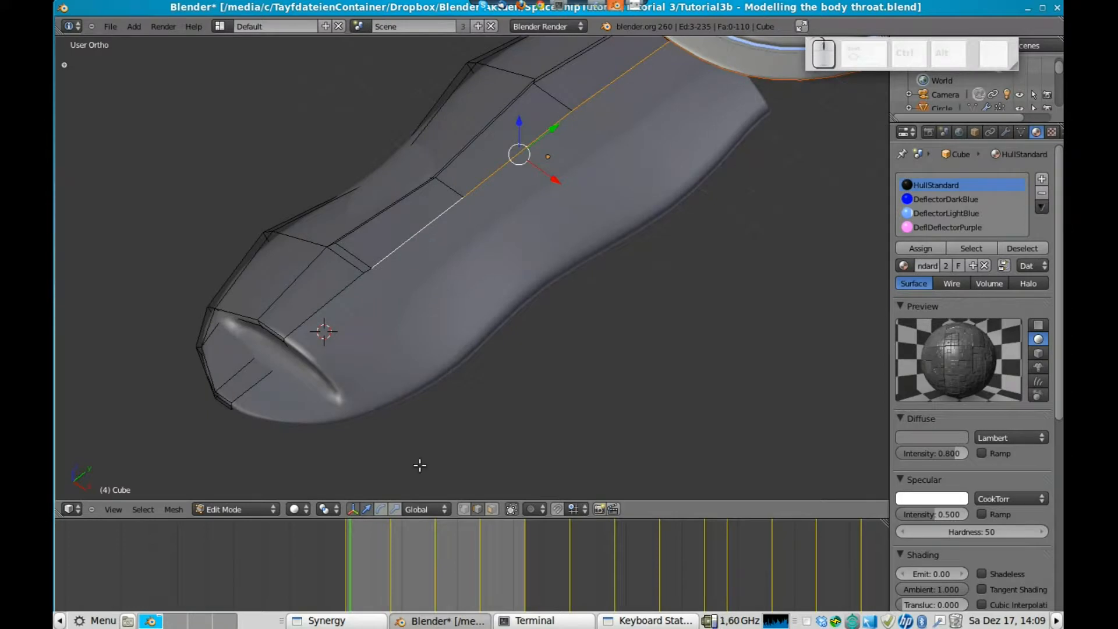
left_click(492, 509)
right_click(402, 222)
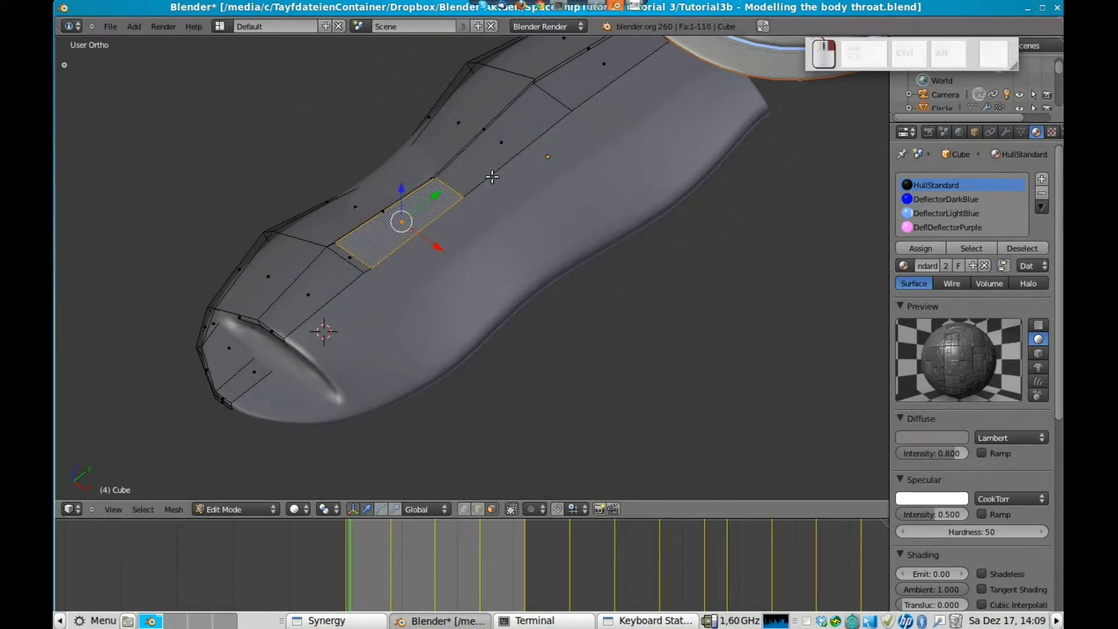
right_click(501, 143, "shift")
right_click(585, 86, "shift")
key("shift+d")
left_click(650, 145)
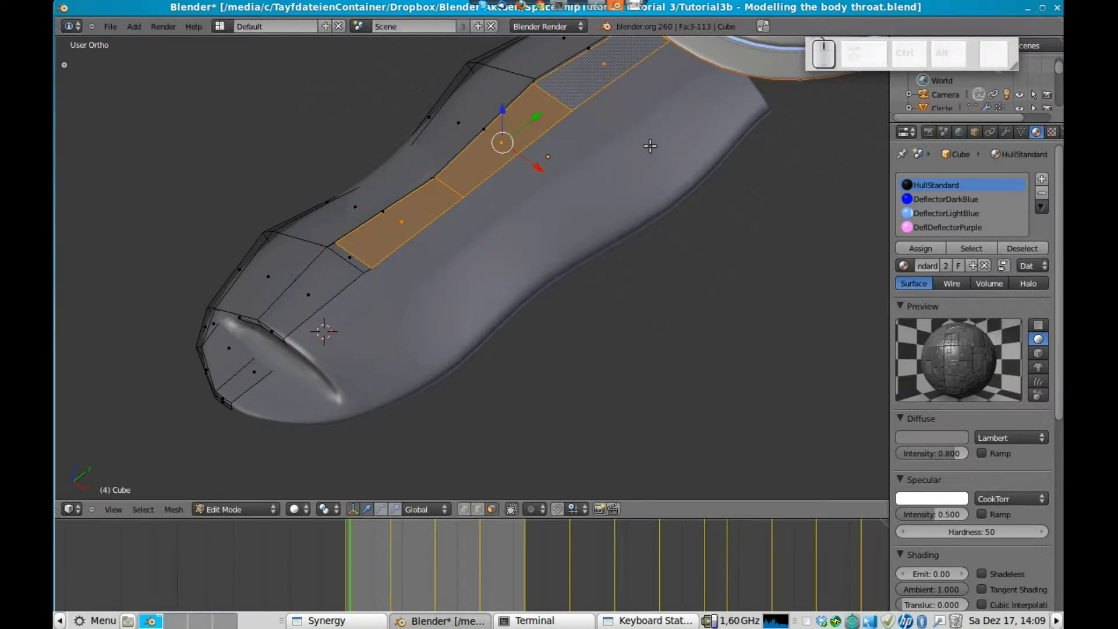
Move the three duplicated top faces slightly along global Z and extrude them upward as the throat block
key("g")
key("z")
left_click(646, 152)
key("e")
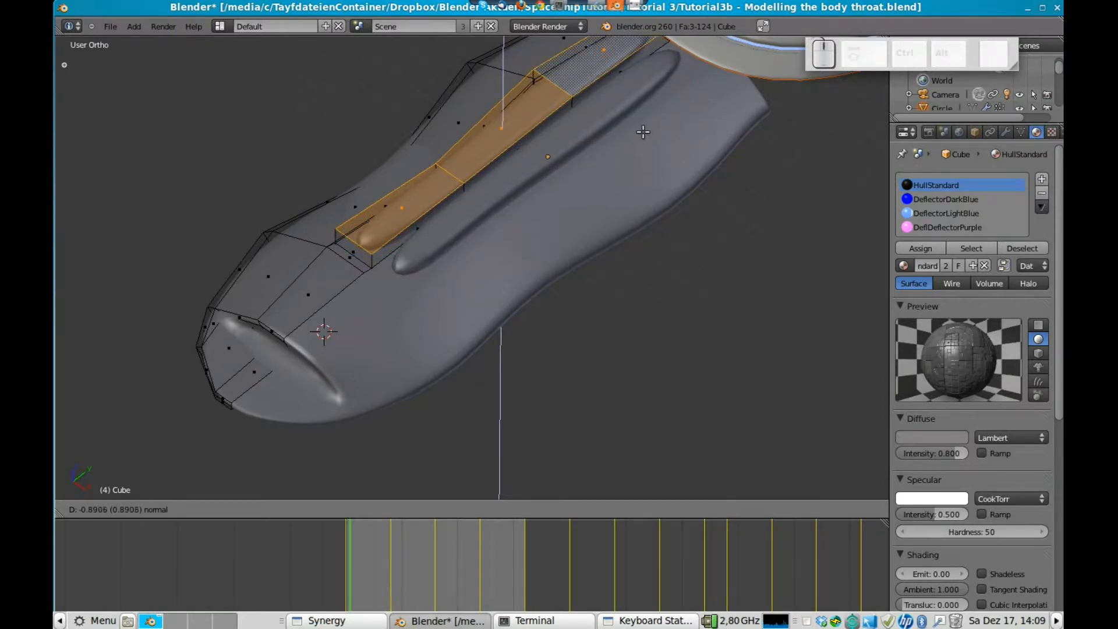
left_click(643, 125)
Delete the throat block's three inner side faces along the mirror centre line
scroll(463, 257, "up", 3)
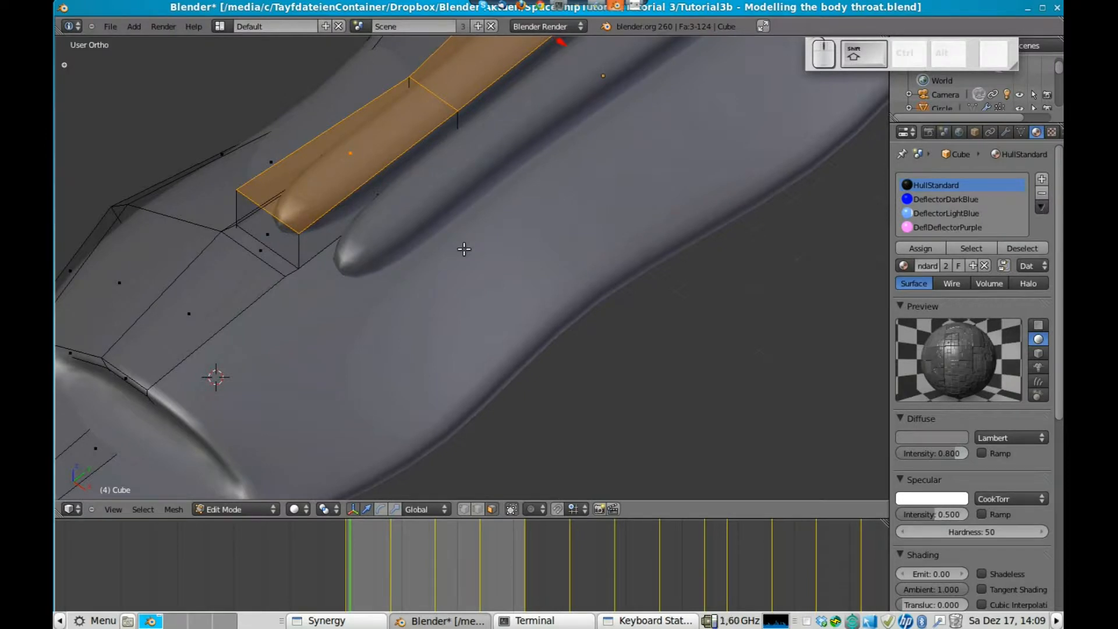
middle_click_drag(385, 186, 449, 227)
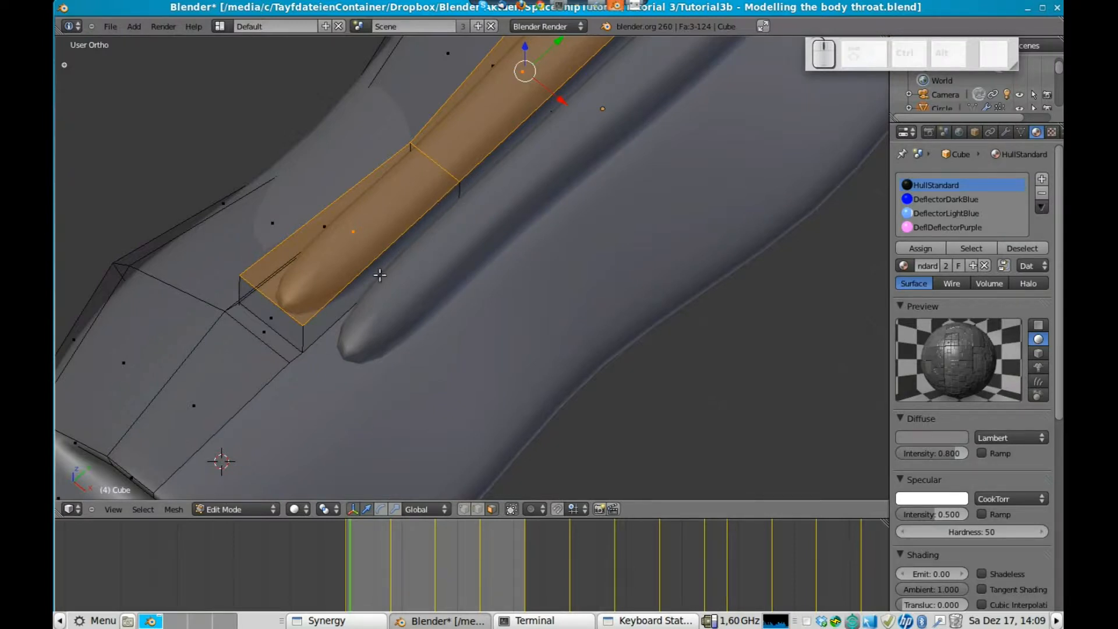
right_click(380, 275)
right_click(525, 129, "shift")
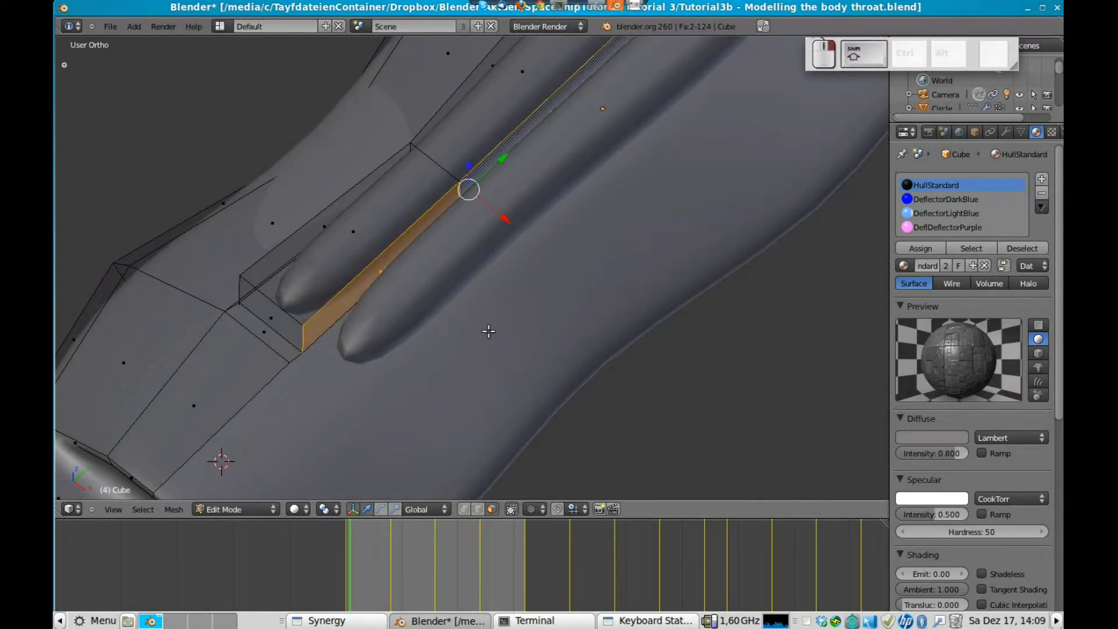
key("x")
left_click(470, 267)
middle_click_drag(537, 294, 533, 179)
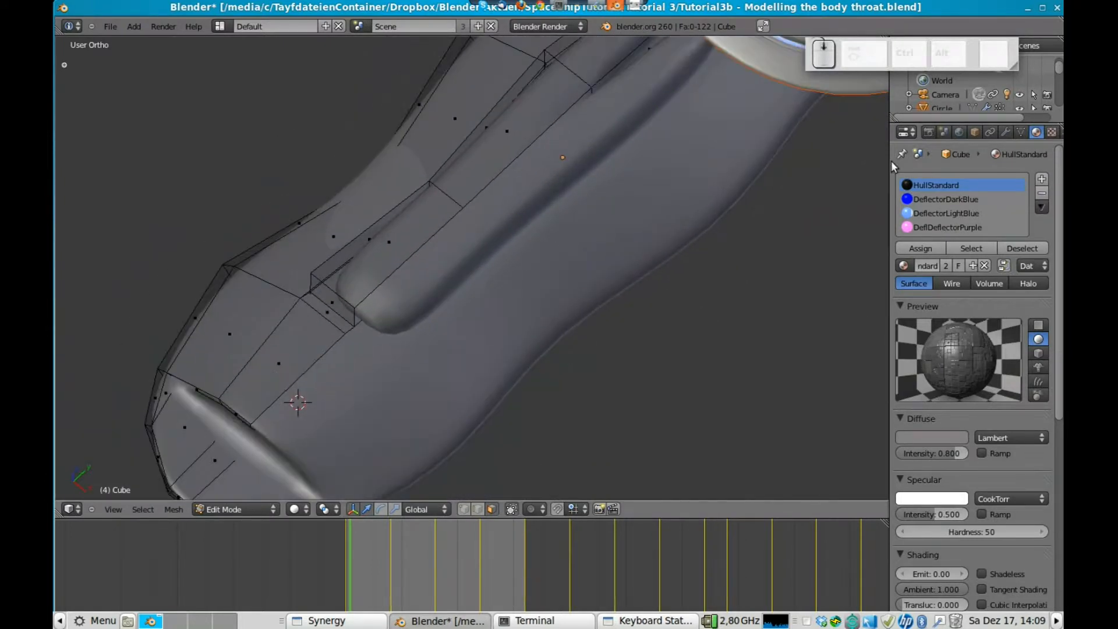
middle_click_drag(637, 160, 564, 170)
right_click(568, 173)
key("x")
left_click(564, 173)
Inspect the throat block from several angles and check its mesh connection to the hull by selecting linked faces
middle_click_drag(549, 267, 602, 120)
middle_click_drag(466, 158, 449, 117)
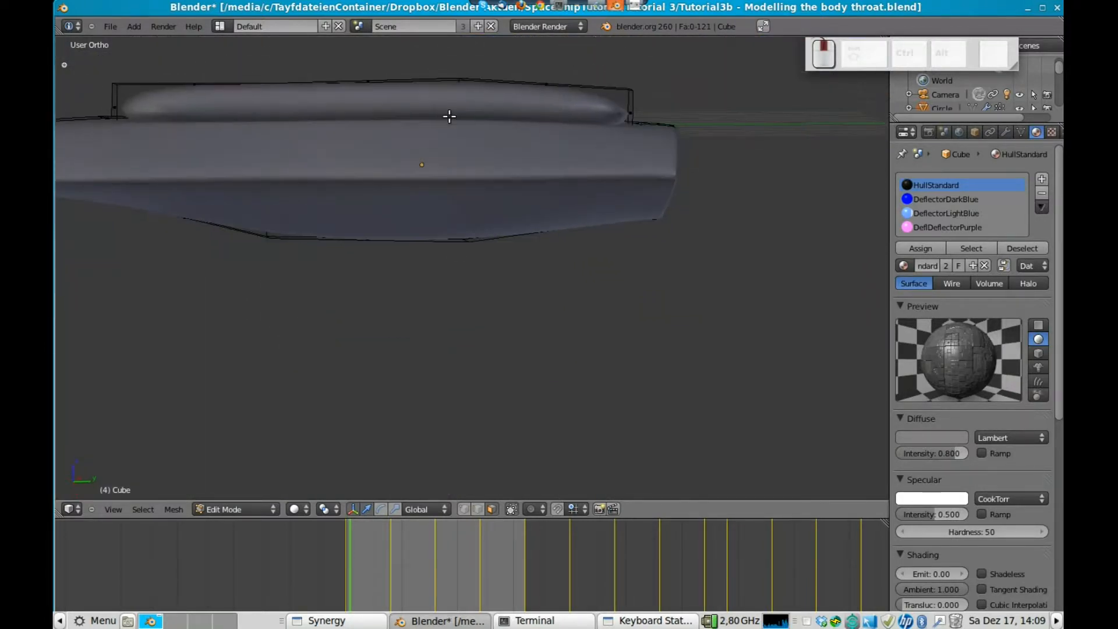
middle_click_drag(217, 209, 463, 215)
middle_click_drag(350, 217, 512, 291)
key("a")
key("a")
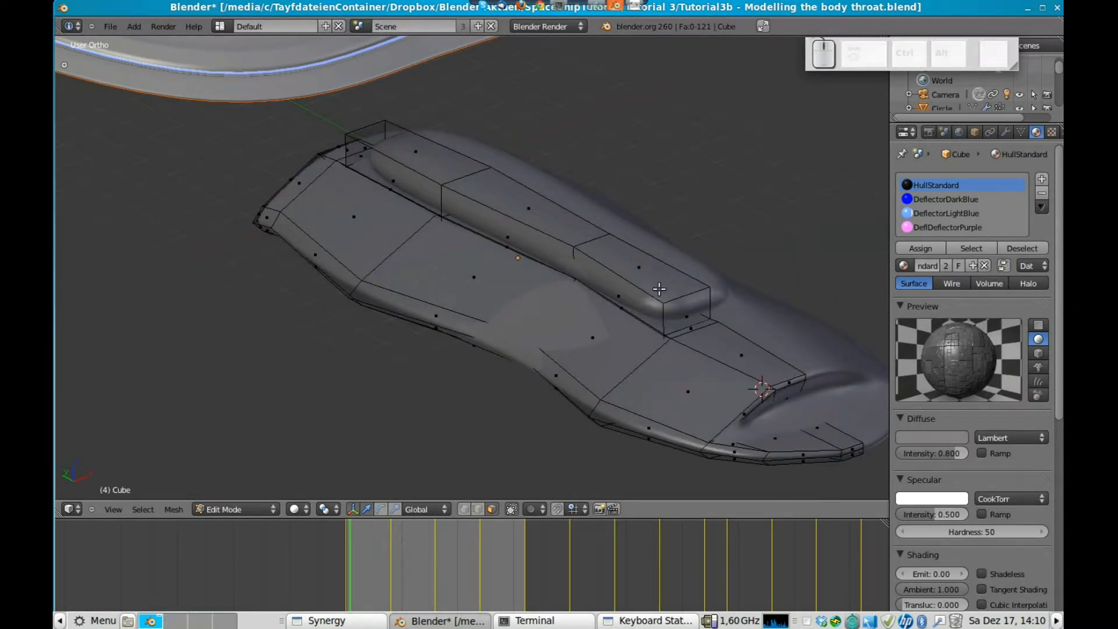
middle_click_drag(663, 319, 591, 288)
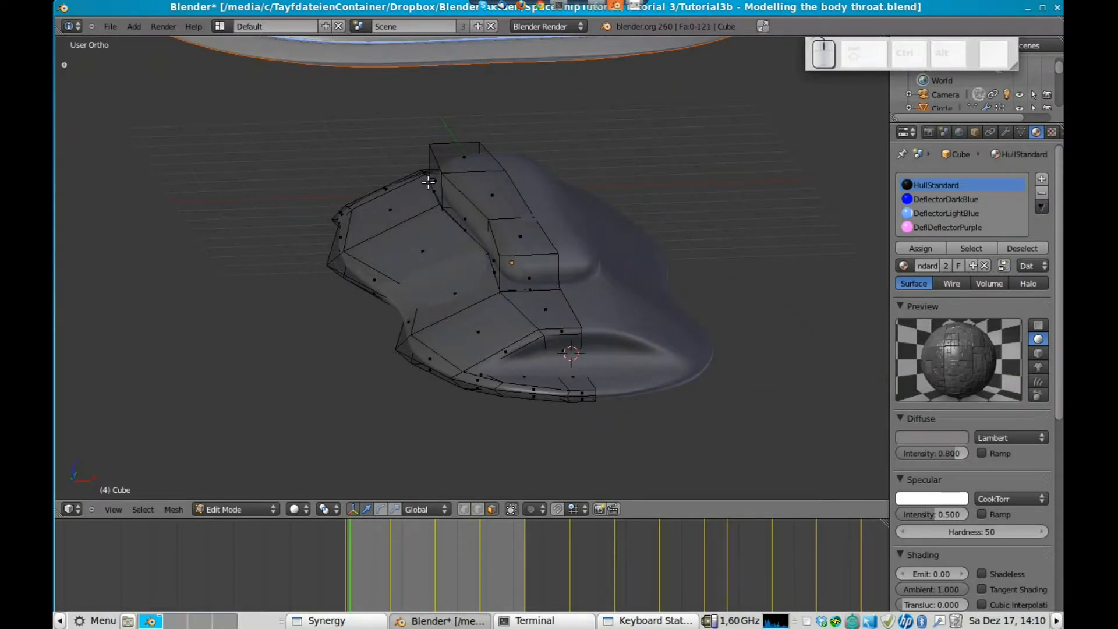
right_click(495, 193, "alt")
key("l")
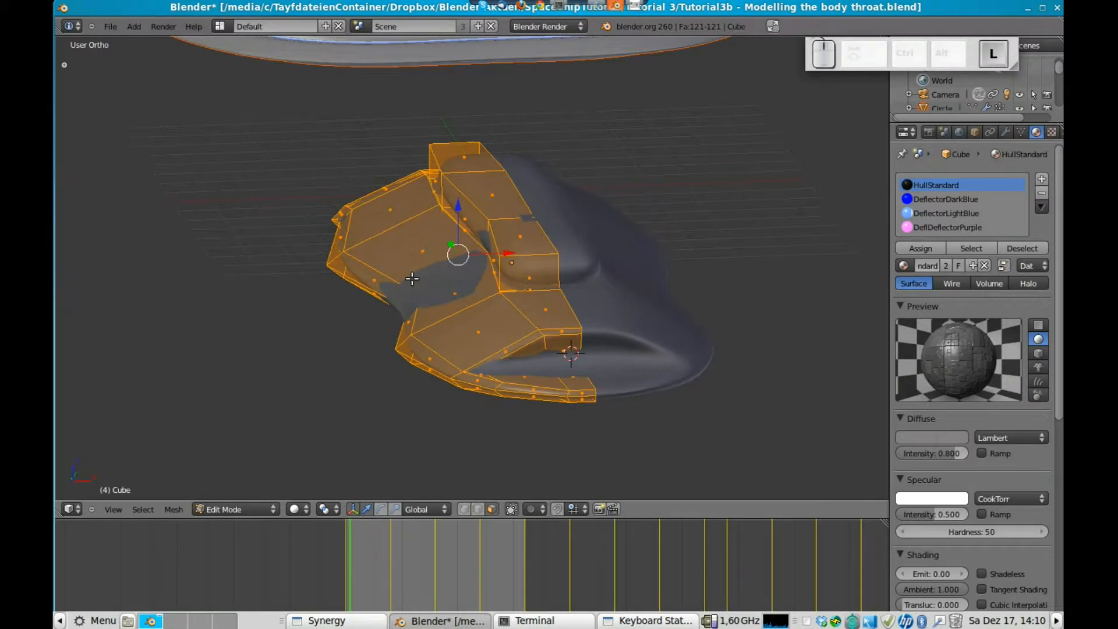
key("a")
key("l")
key("l")
middle_click_drag(674, 272, 417, 278)
key("a")
Select the throat block's end face nearest the deflector and move it slightly outward along global Y in a side view
key("KP_3")
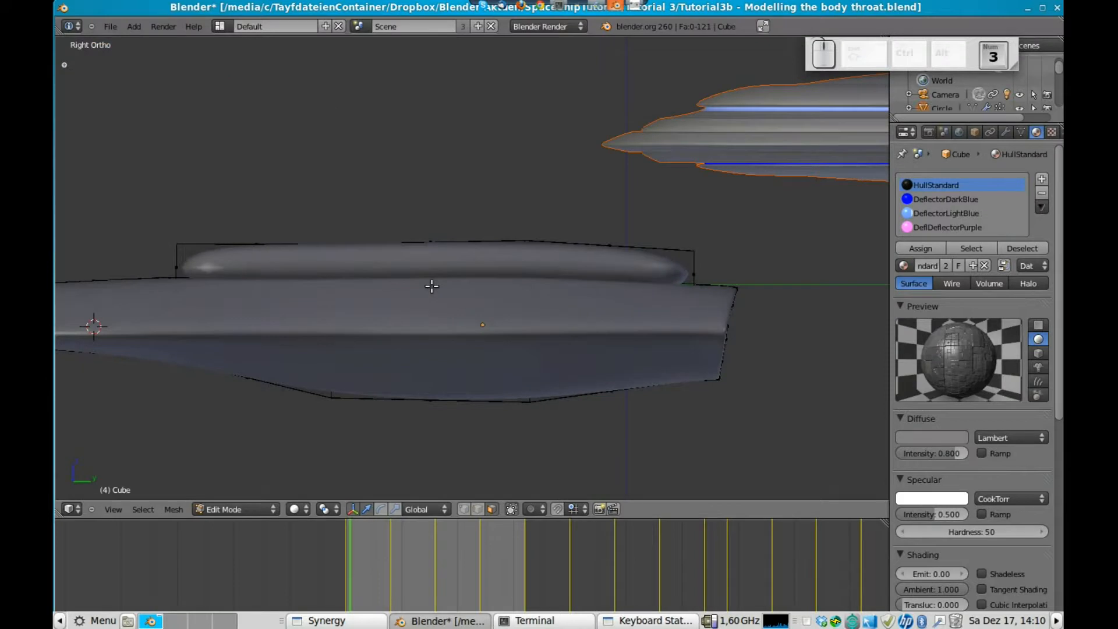
key("ctrl+KP_3")
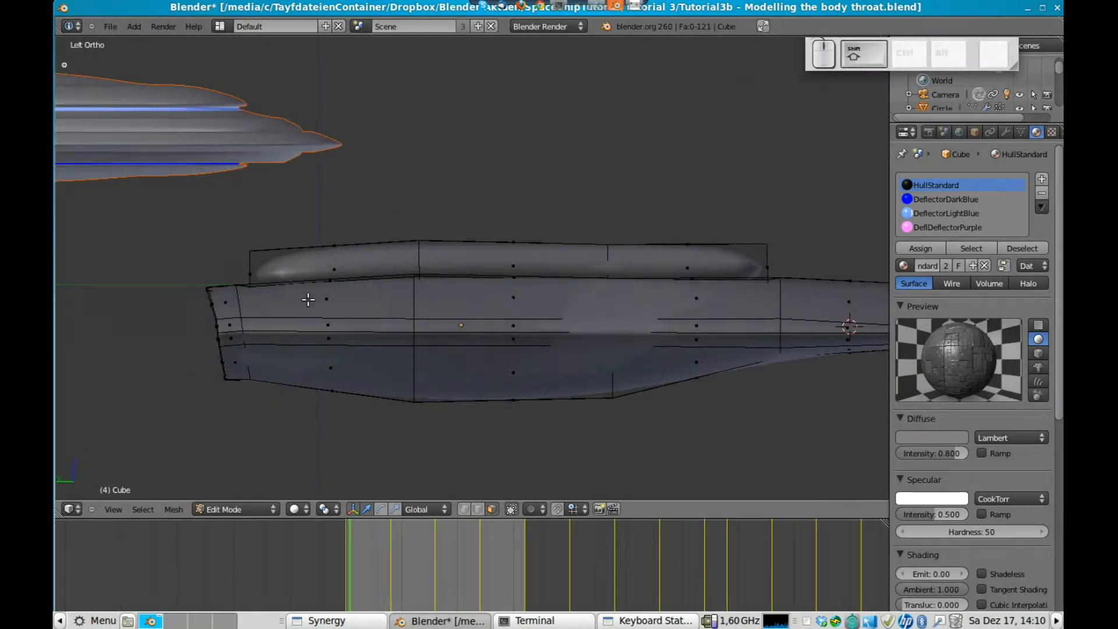
middle_click_drag(531, 262, 370, 285, "shift")
middle_click_drag(205, 266, 405, 368, "shift")
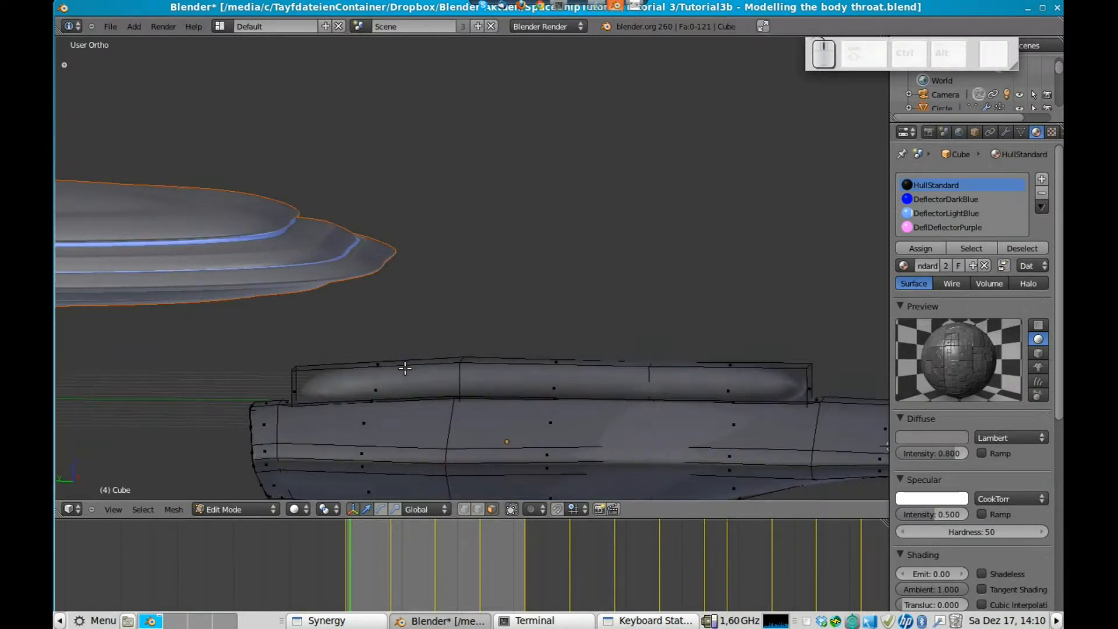
key("KP_3")
middle_click_drag(722, 326, 590, 319)
right_click(550, 385)
middle_click_drag(722, 318, 534, 341)
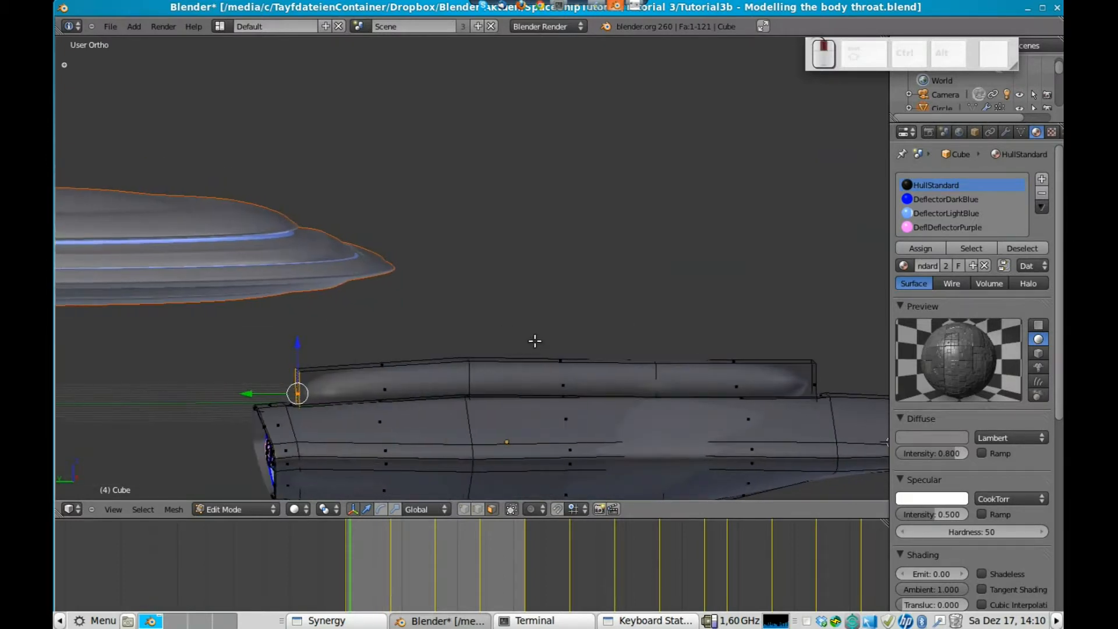
key("g")
key("y")
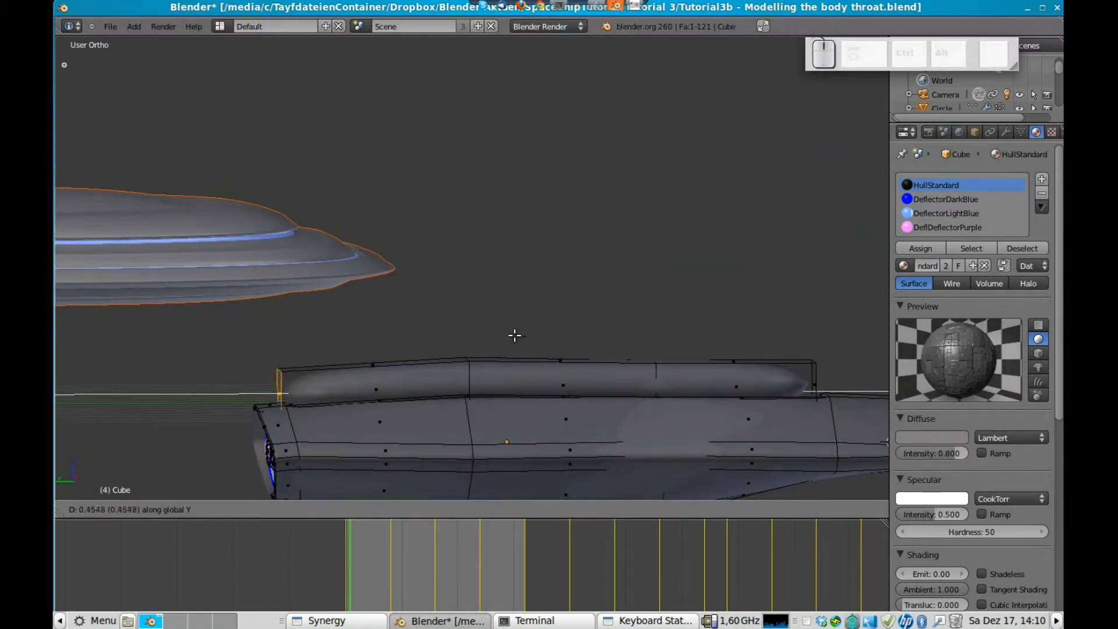
left_click(508, 339)
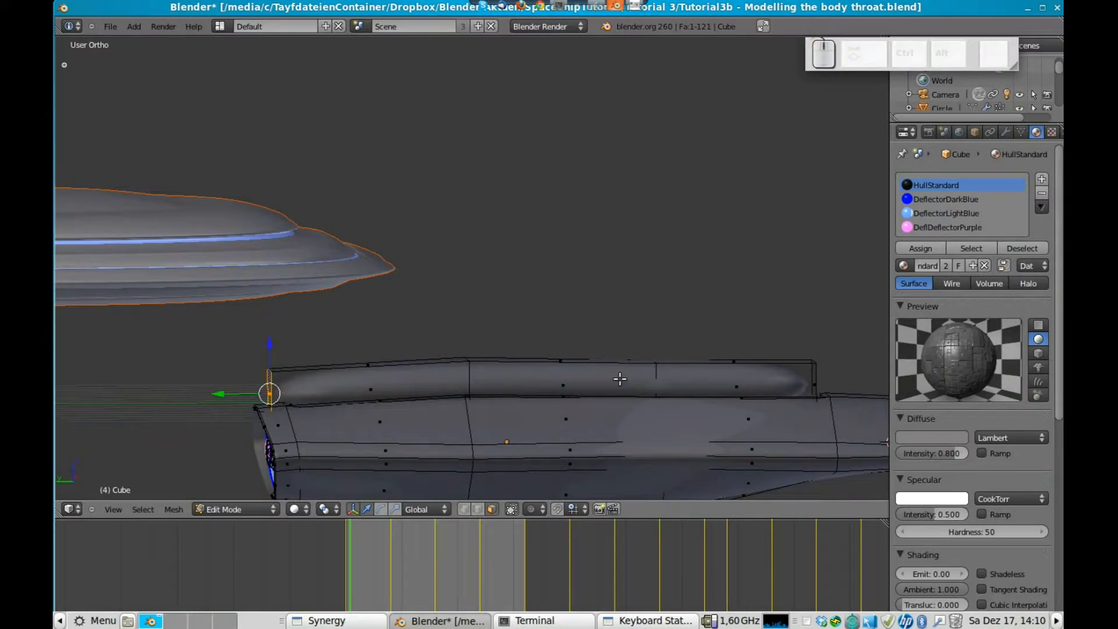
Switch to wireframe display around the throat block's deflector end and clear the face selection
key("z")
mouse_move(476, 445)
middle_mouse_down()
mouse_move(456, 390)
mouse_move(457, 321)
mouse_move(441, 463)
mouse_move(344, 429)
middle_mouse_up()
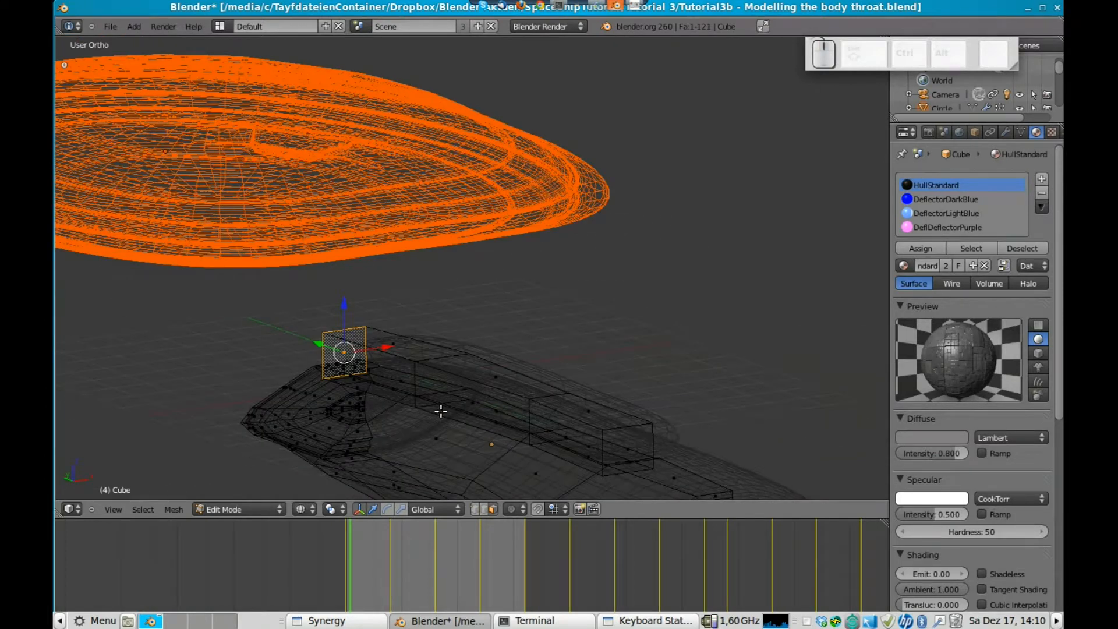
middle_click_drag(450, 379, 511, 305, "shift")
scroll(531, 314, "up", 5)
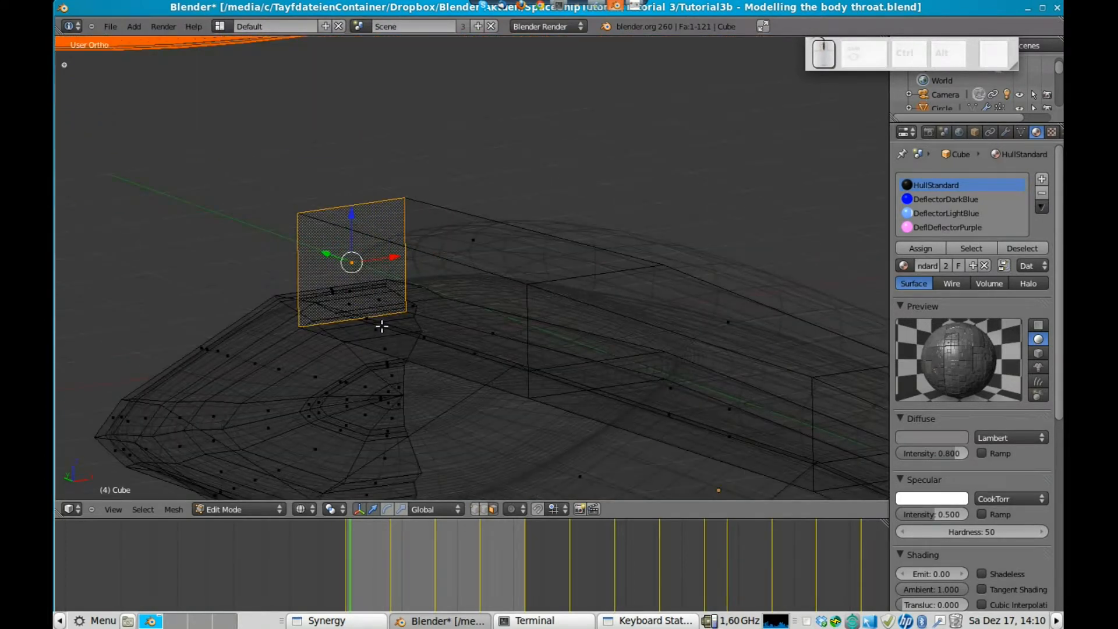
mouse_move(526, 369)
middle_mouse_down()
mouse_move(530, 341)
mouse_move(524, 387)
middle_mouse_up()
key("a")
scroll(442, 353, "down", 3)
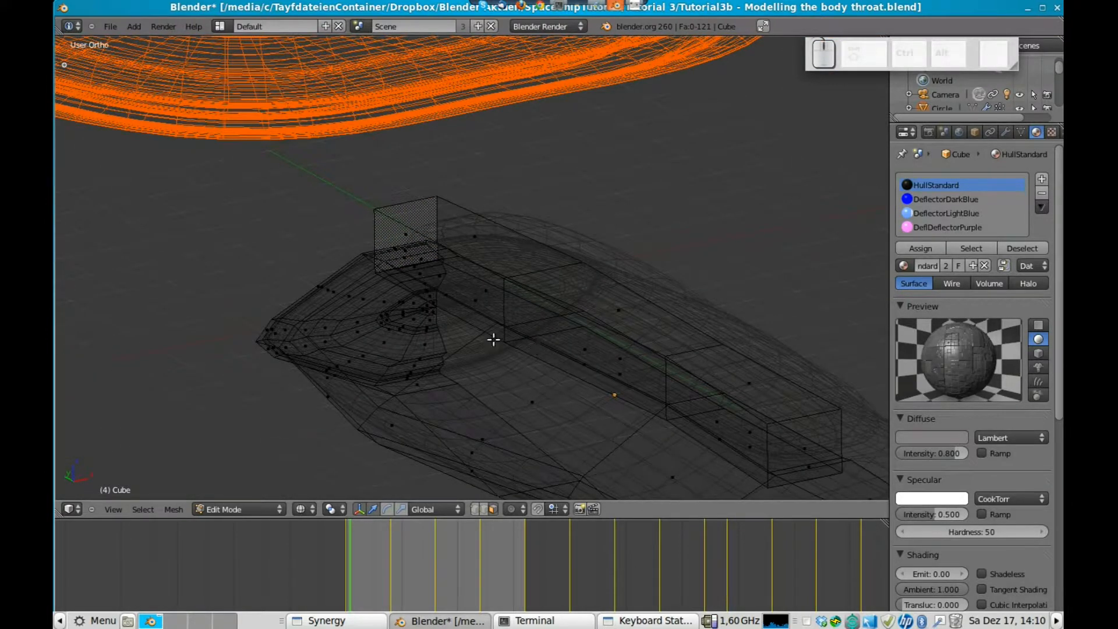
right_click(472, 299)
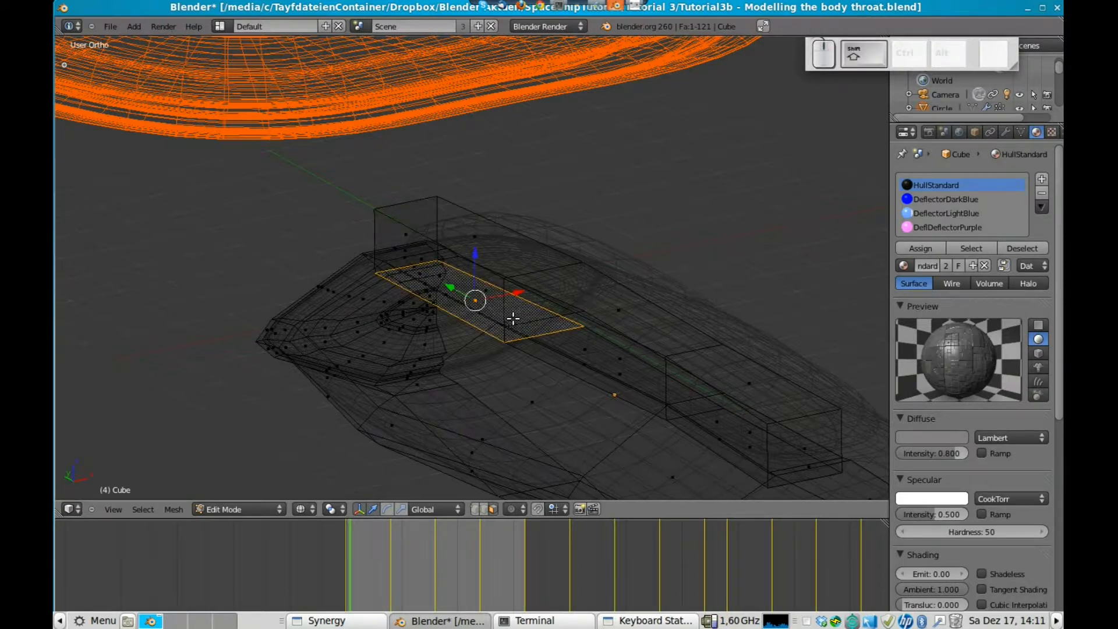
right_click(614, 369, "shift")
right_click(745, 445, "shift")
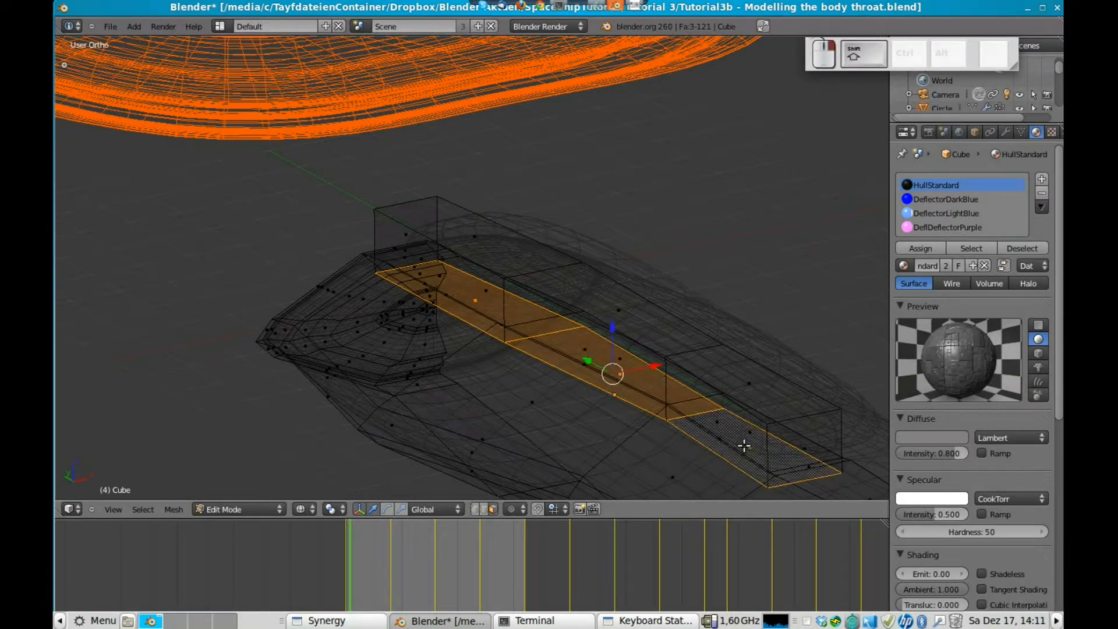
key("z")
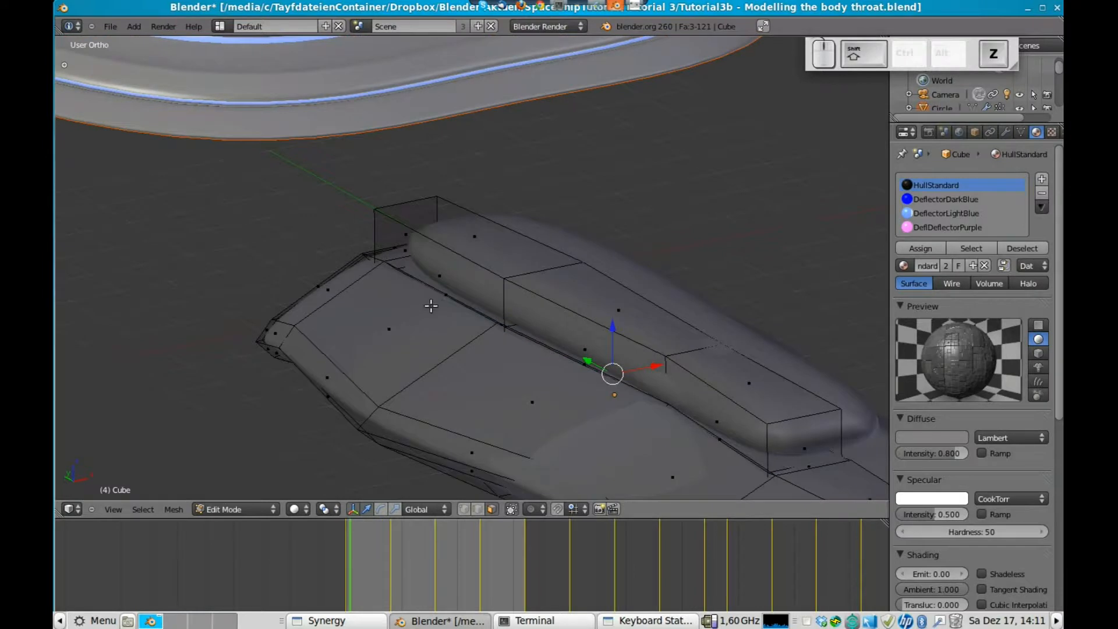
key("z")
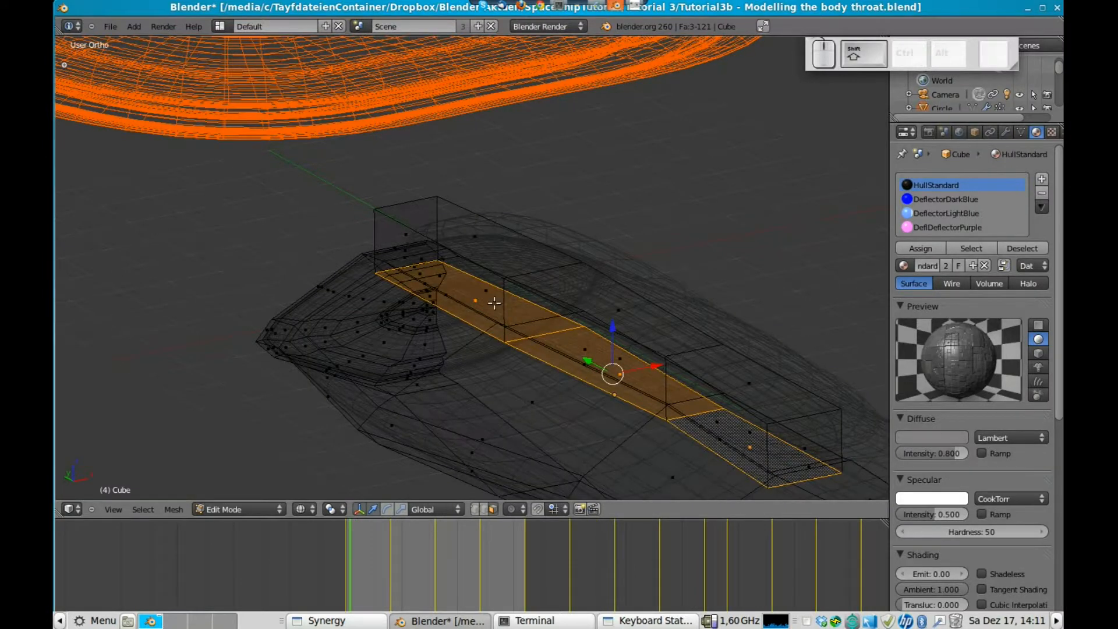
key("a")
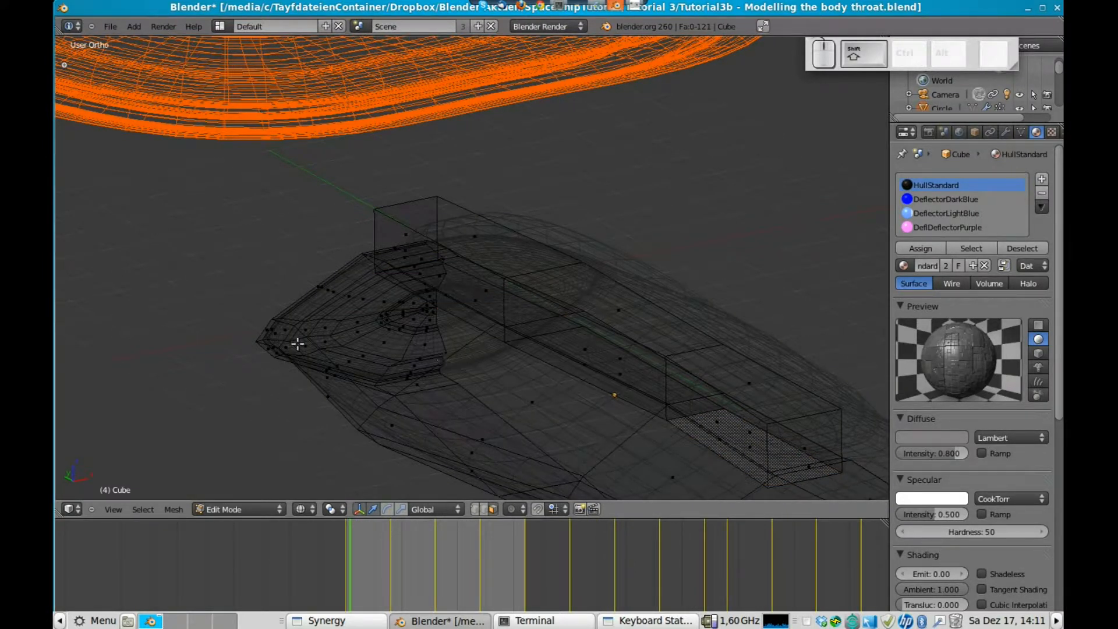
Select all linked faces of the hull mesh and hide them, leaving only the throat block shown
key("l")
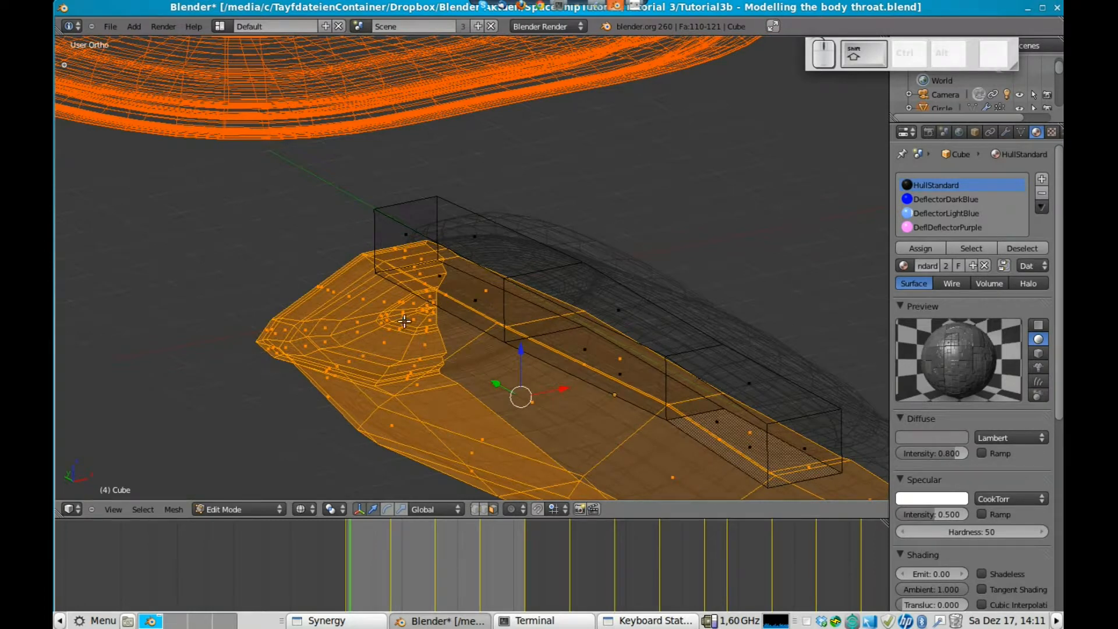
key("Tab")
key("Tab")
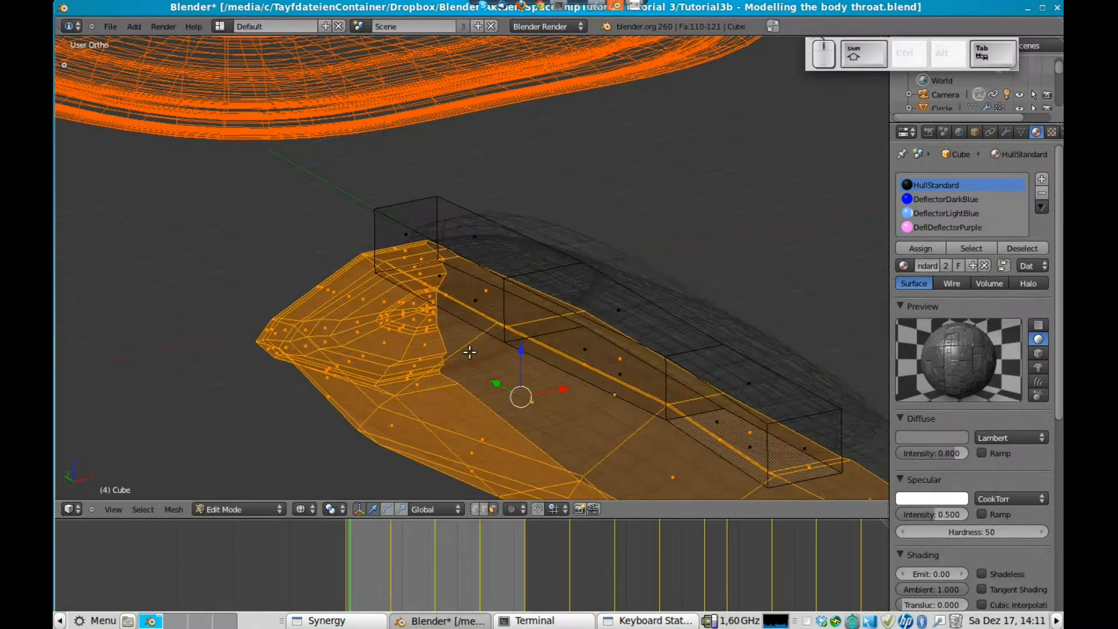
key("h")
Select the throat block's three bottom faces, adjust their height along global Z and extrude them slightly downward
right_click(443, 296)
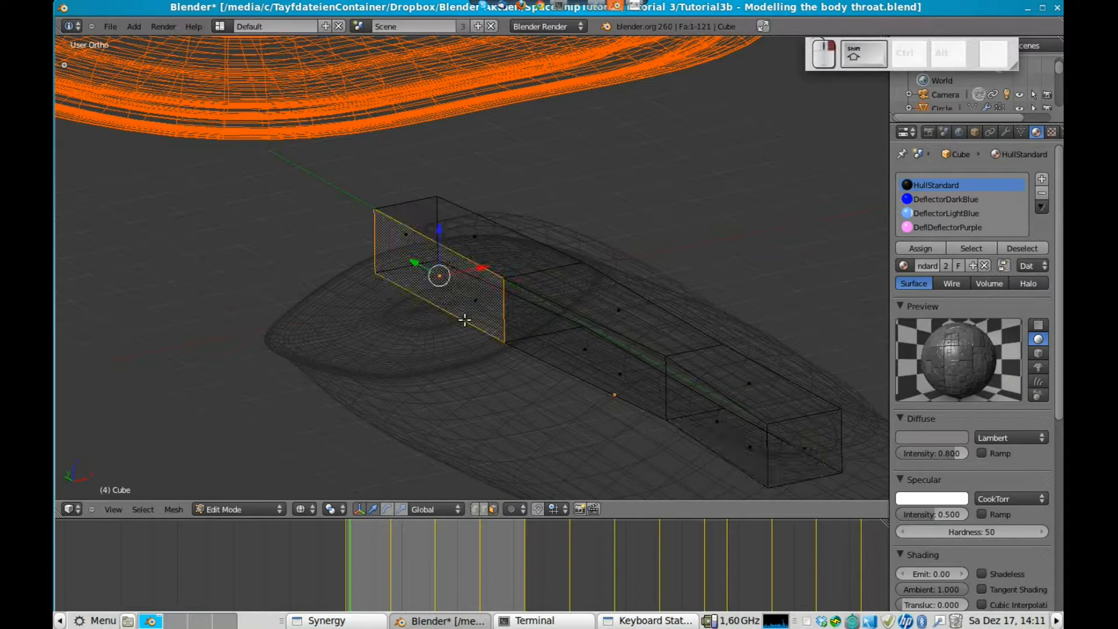
right_click(479, 304)
right_click(622, 379, "shift")
right_click(758, 436, "shift")
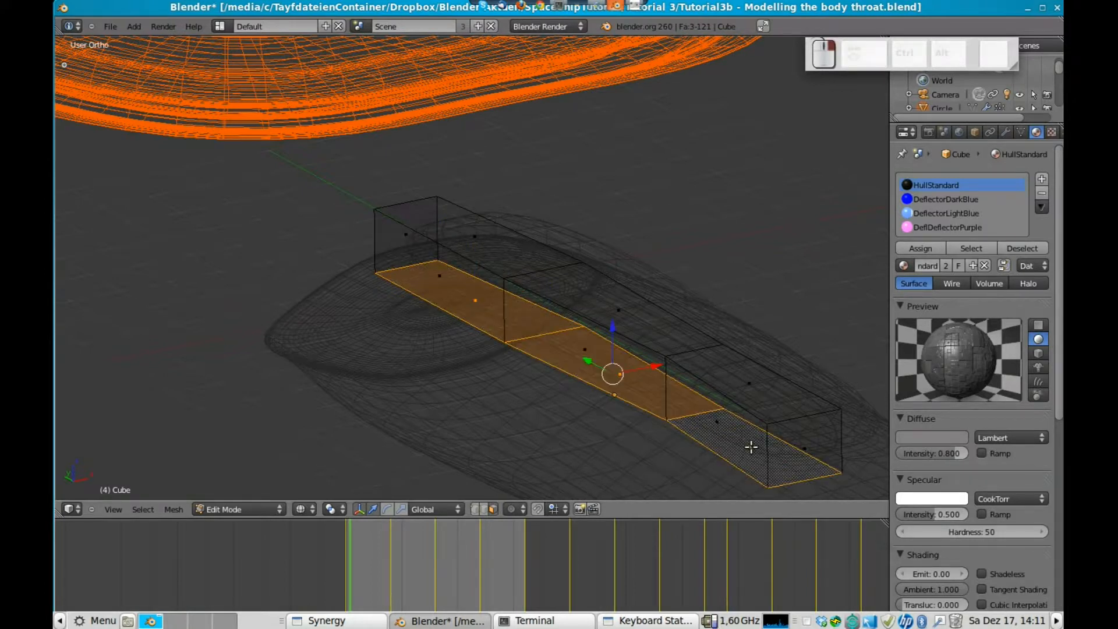
scroll(550, 377, "down", 2)
key("g")
key("z")
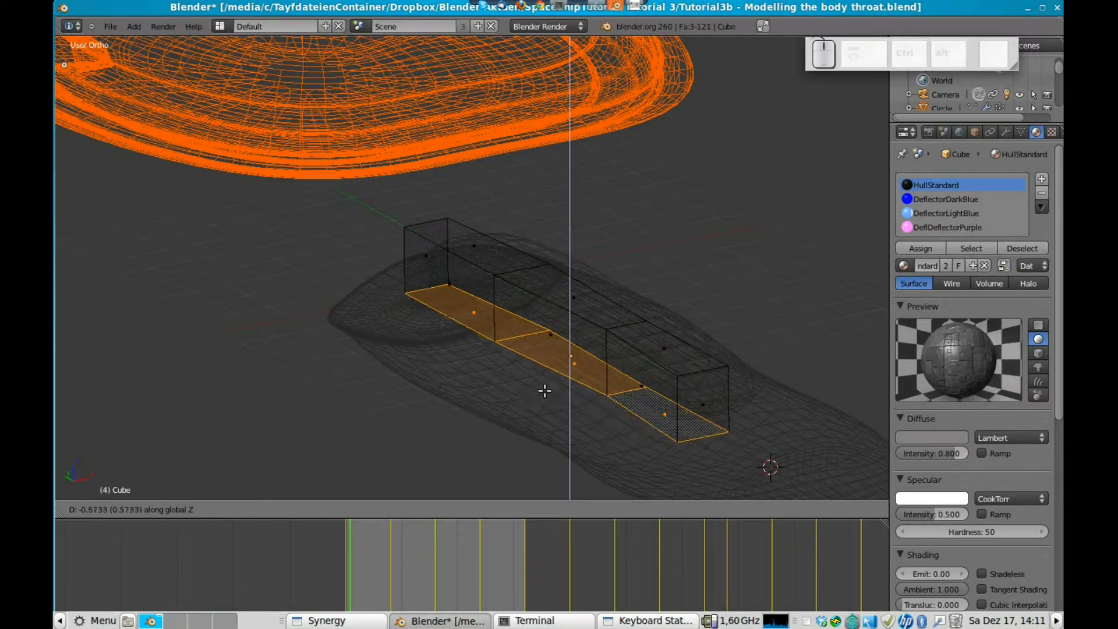
left_click(546, 377)
key("e")
key("z")
left_click(546, 382)
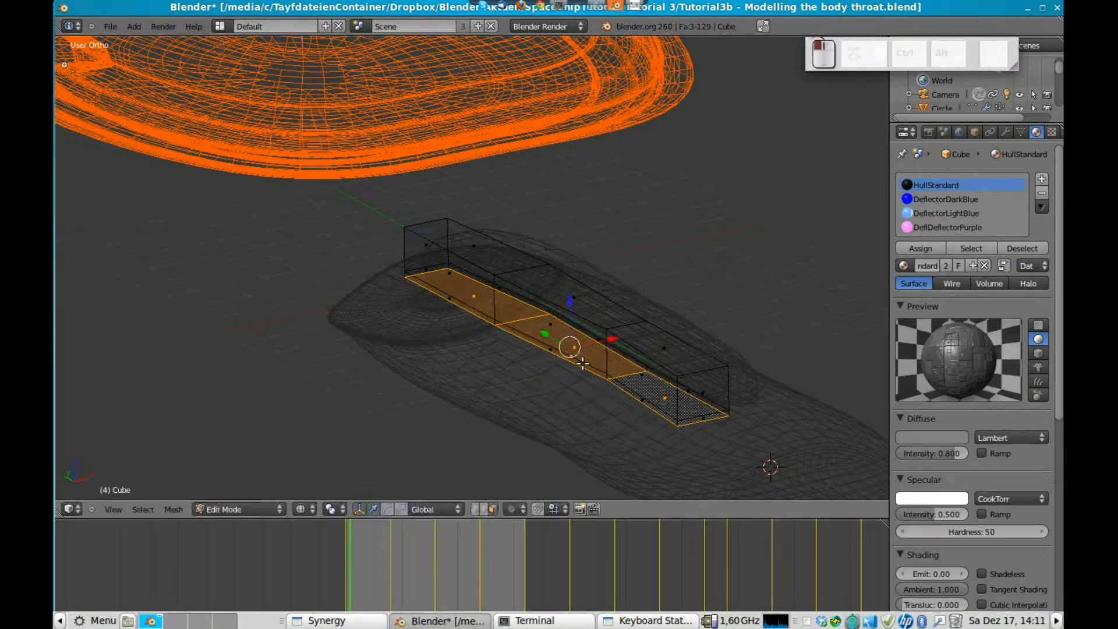
Delete the three narrow side faces along the centre line at the throat block's newly extruded base
scroll(710, 402, "up", 2)
scroll(709, 401, "up", 1)
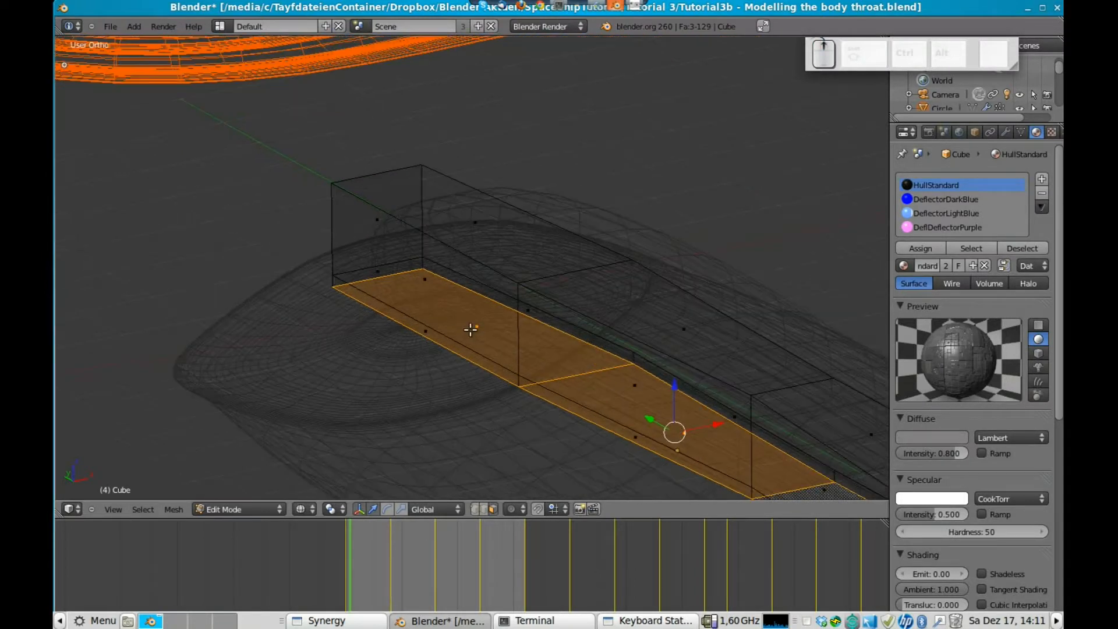
right_click(530, 310)
right_click(689, 398, "shift")
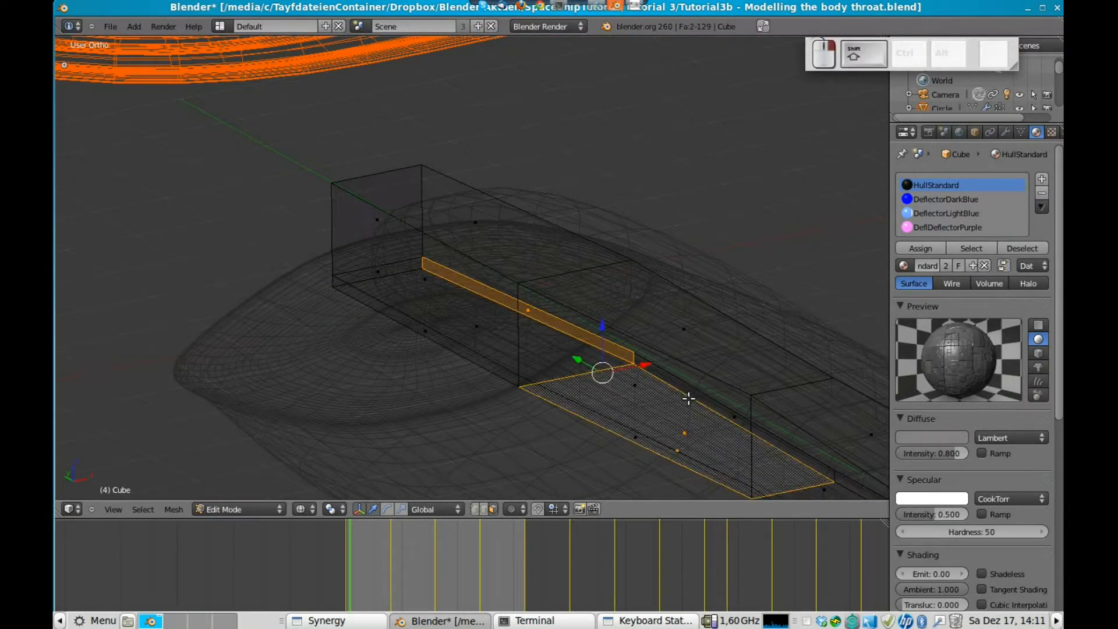
right_click(728, 414)
right_click(551, 325, "shift")
middle_click_drag(768, 394, 585, 315, "shift")
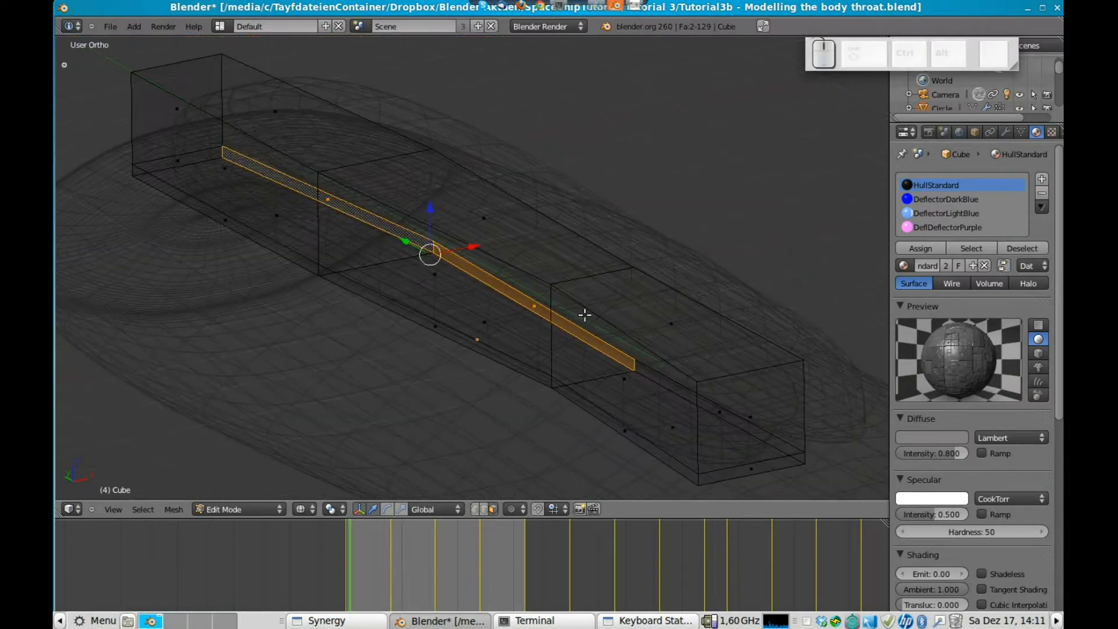
right_click(721, 407, "shift")
key("x")
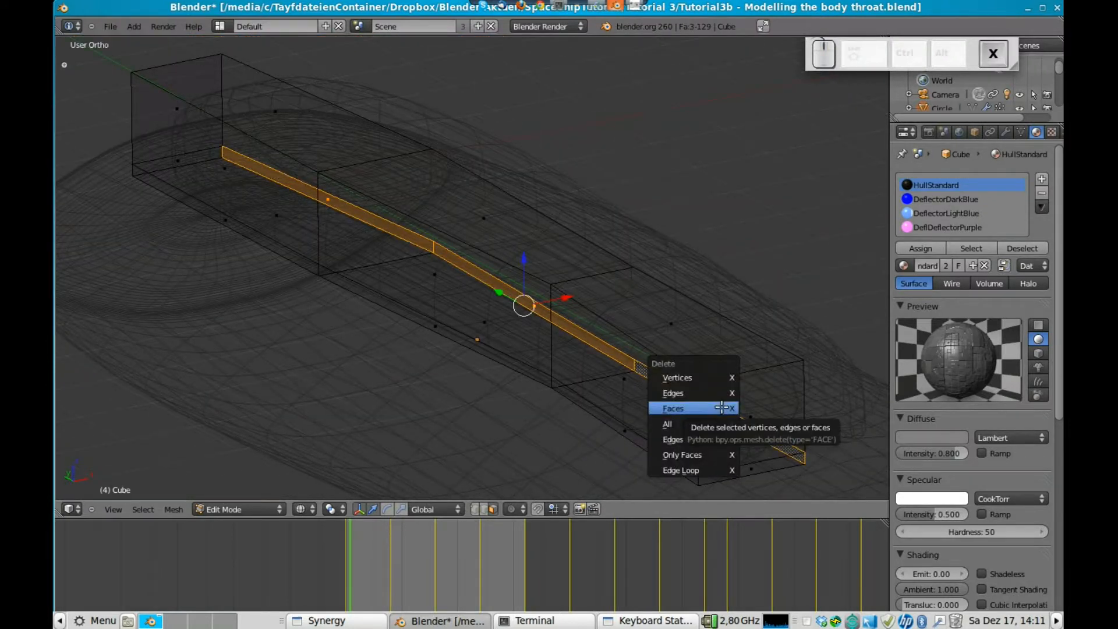
left_click(721, 408)
Reveal the hidden hull faces, clear the selection and return to solid display to inspect the deflector end
key("alt+h")
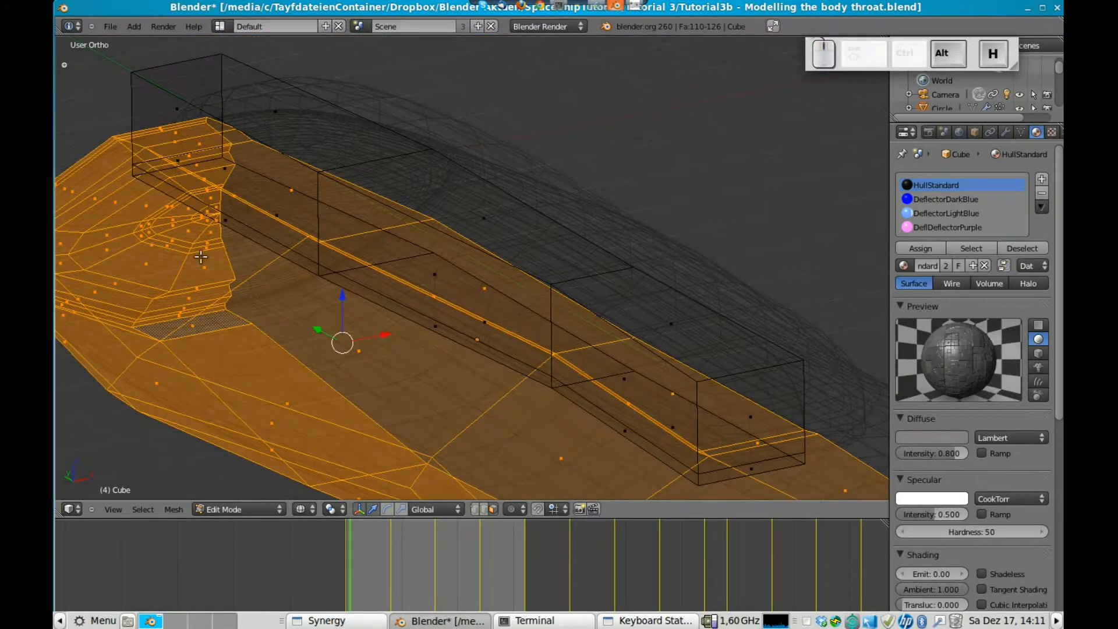
key("a")
scroll(378, 269, "down", 7)
key("Tab")
key("Tab")
key("z")
scroll(568, 322, "up", 2)
middle_click_drag(568, 322, 412, 244)
key("Tab")
key("Tab")
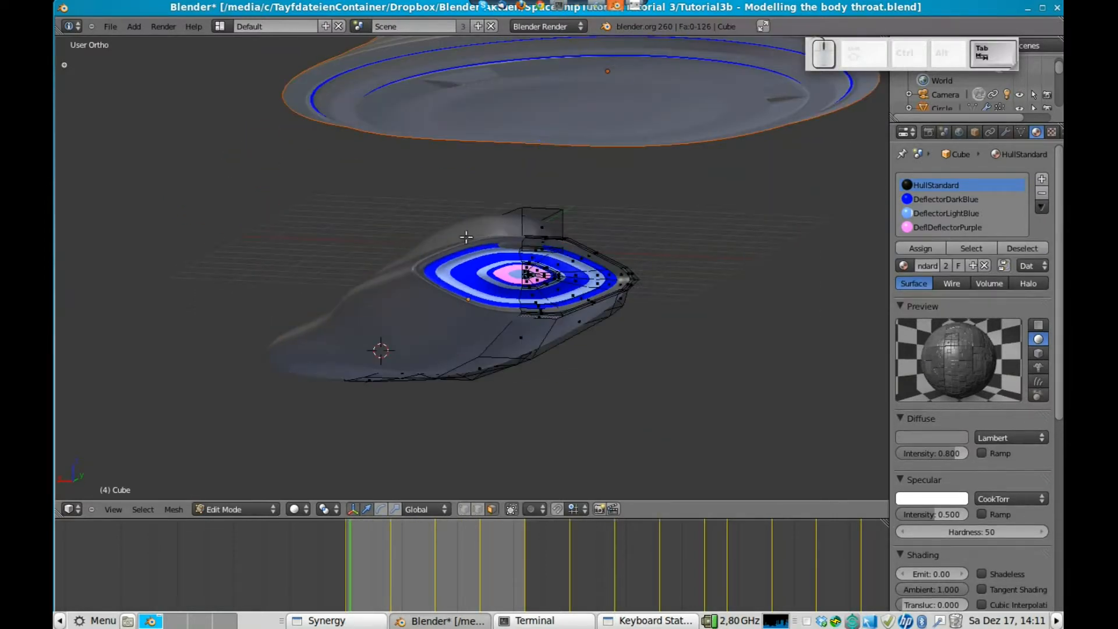
Select all linked faces of the throat block and assign the HullStandard material to them
key("a")
key("a")
key("l")
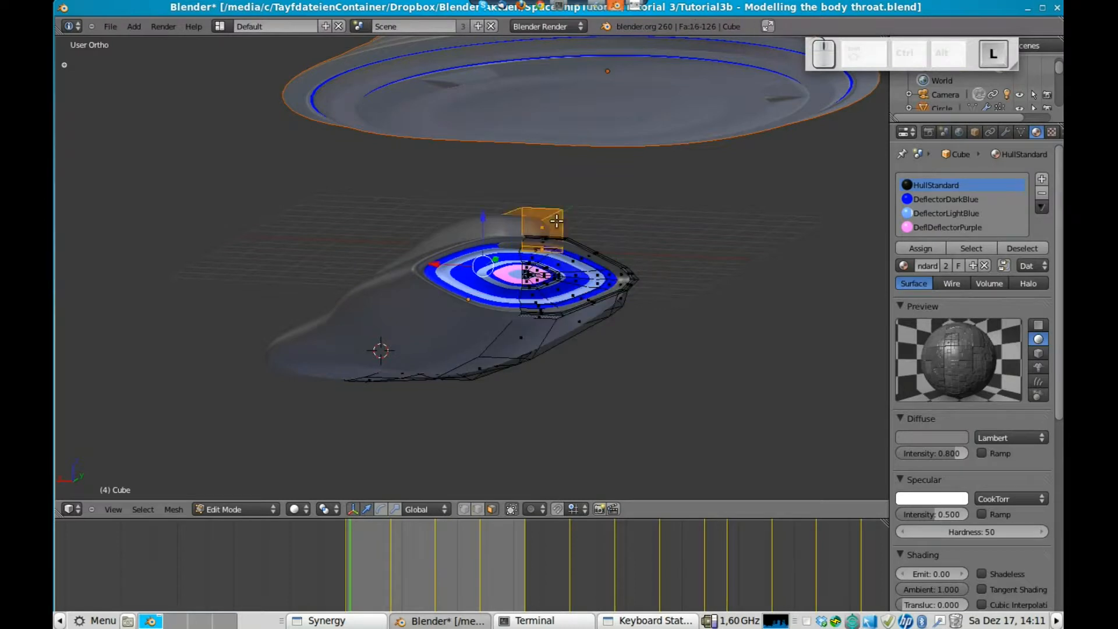
left_click(929, 249)
Examine the throat block's height and position relative to the hull and the saucer from both sides
middle_click_drag(519, 261, 693, 248)
key("KP_3")
key("ctrl+KP_3")
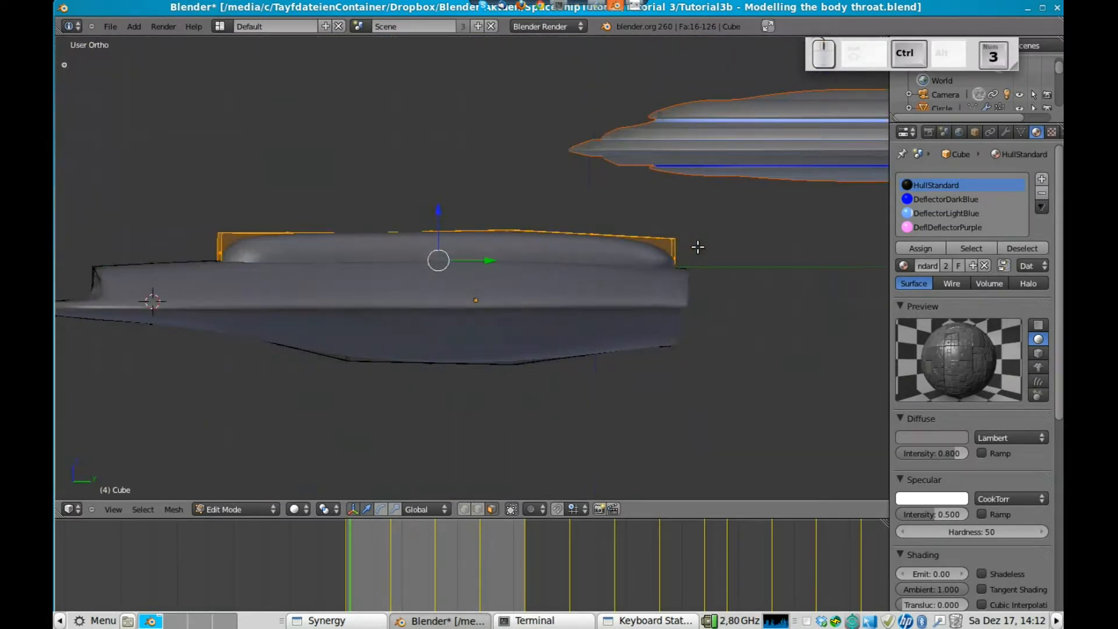
key("Tab")
right_click(347, 152)
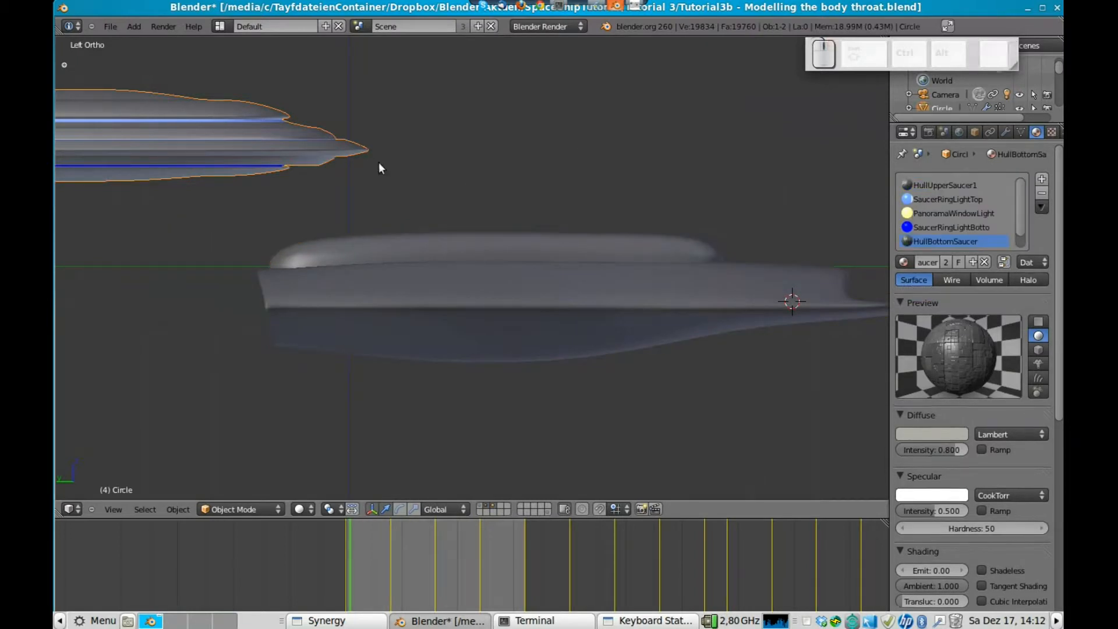
right_click(371, 252)
key("Tab")
scroll(465, 280, "up", 3)
scroll(465, 280, "up", 1)
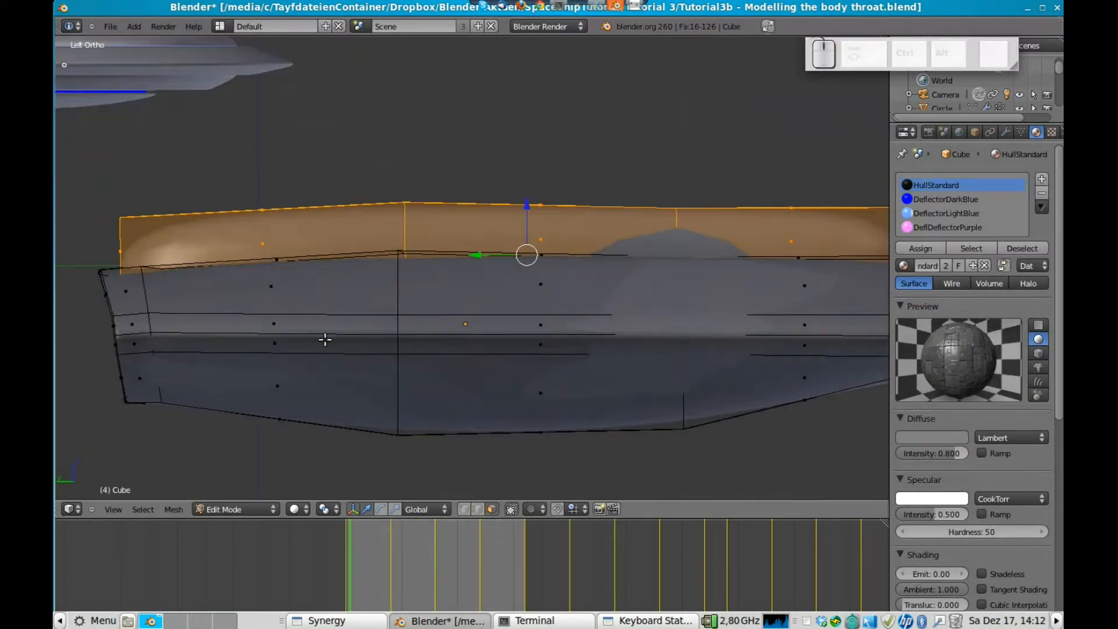
scroll(693, 291, "down", 2)
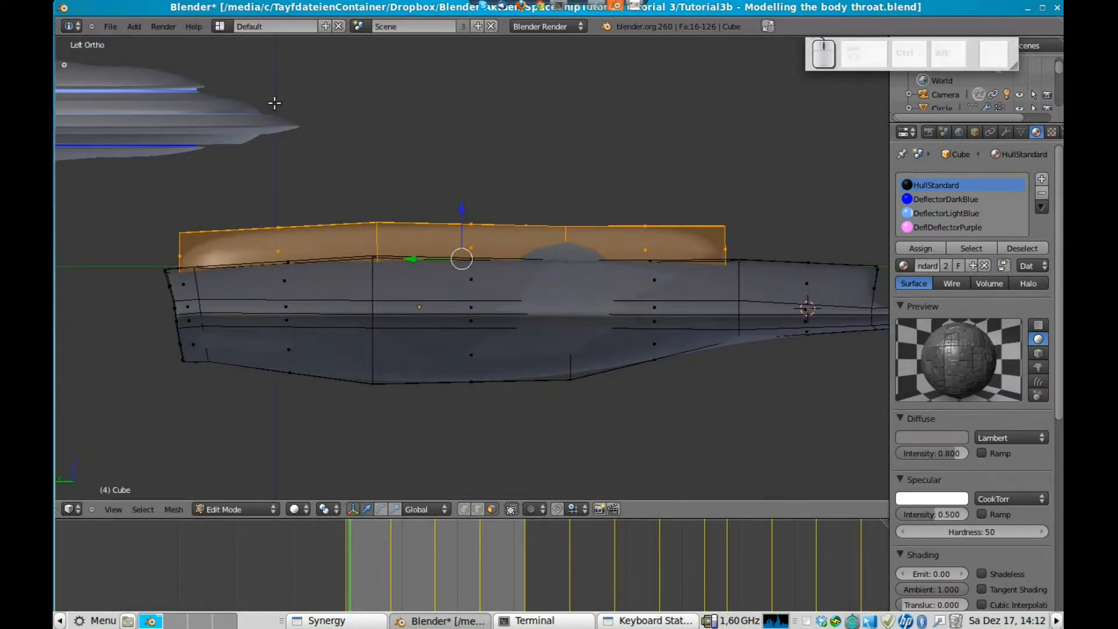
scroll(215, 233, "down", 1)
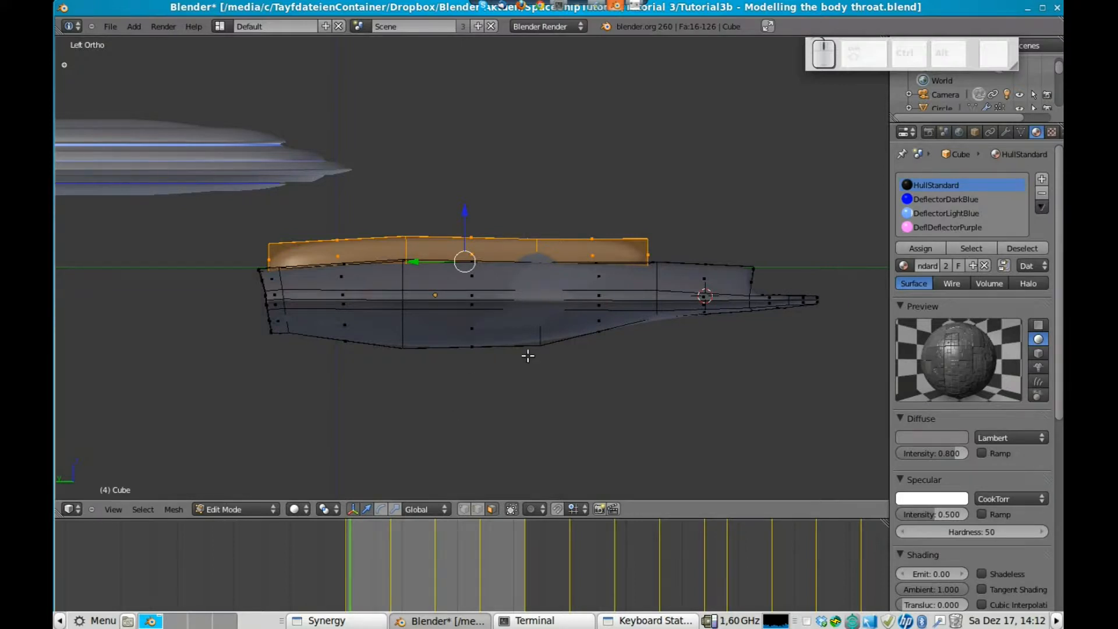
scroll(527, 356, "up", 2)
key("Tab")
middle_click_drag(659, 240, 656, 246)
key("Tab")
key("KP_3")
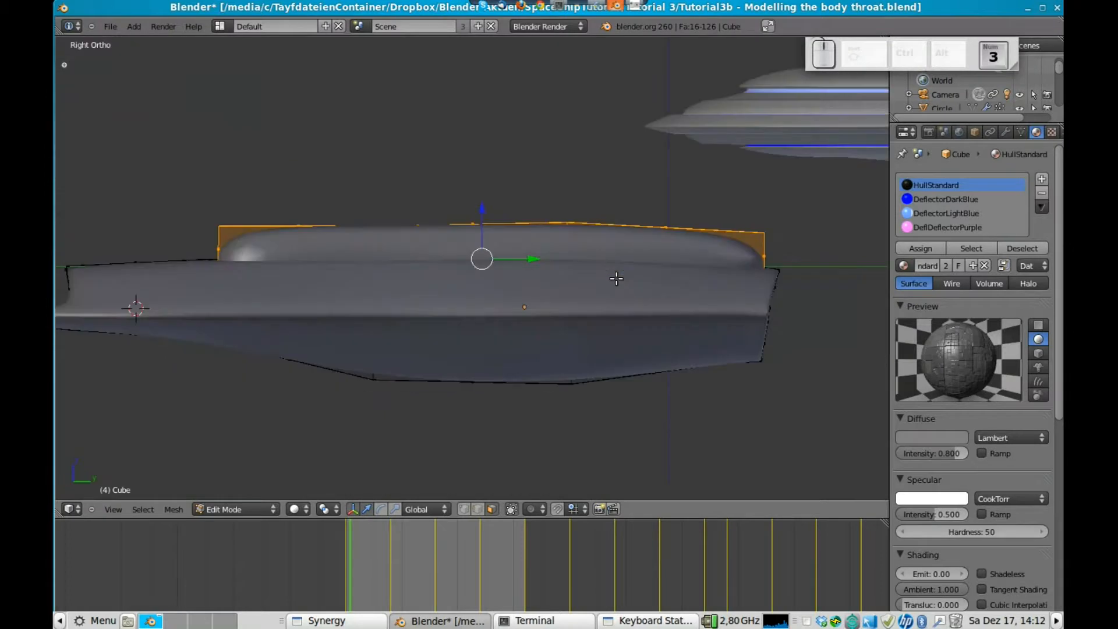
key("ctrl+KP_3")
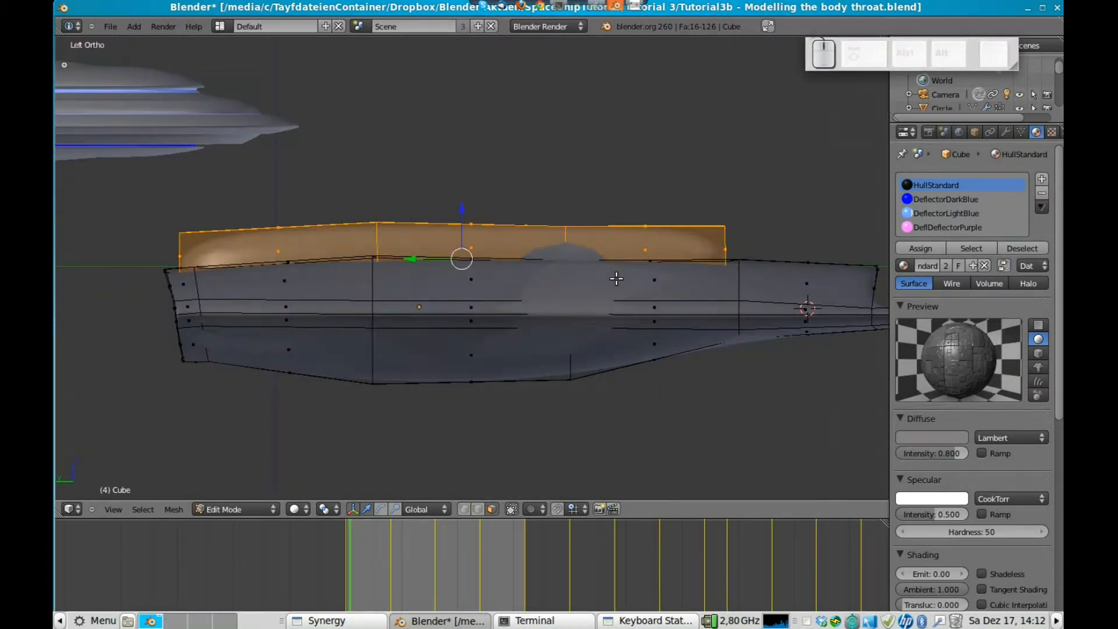
Try to flatten the visible vertices along the throat block's top by scaling them to 0 along Z
left_click(464, 509)
key("a")
key("b")
left_click_drag(145, 195, 796, 238)
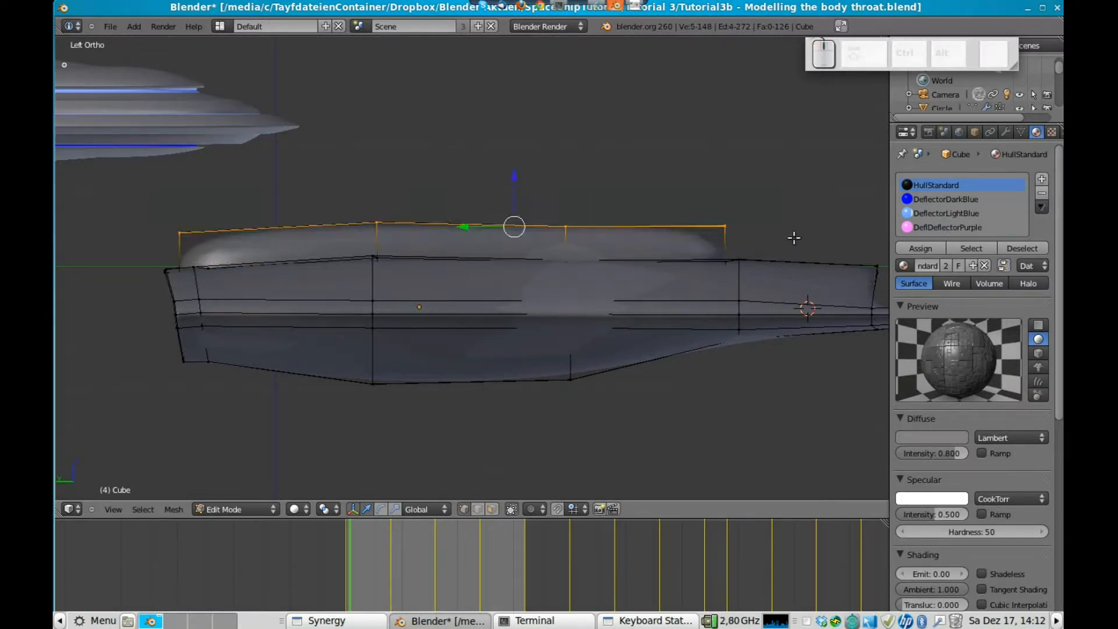
key("s")
key("z")
key("0")
key("Return")
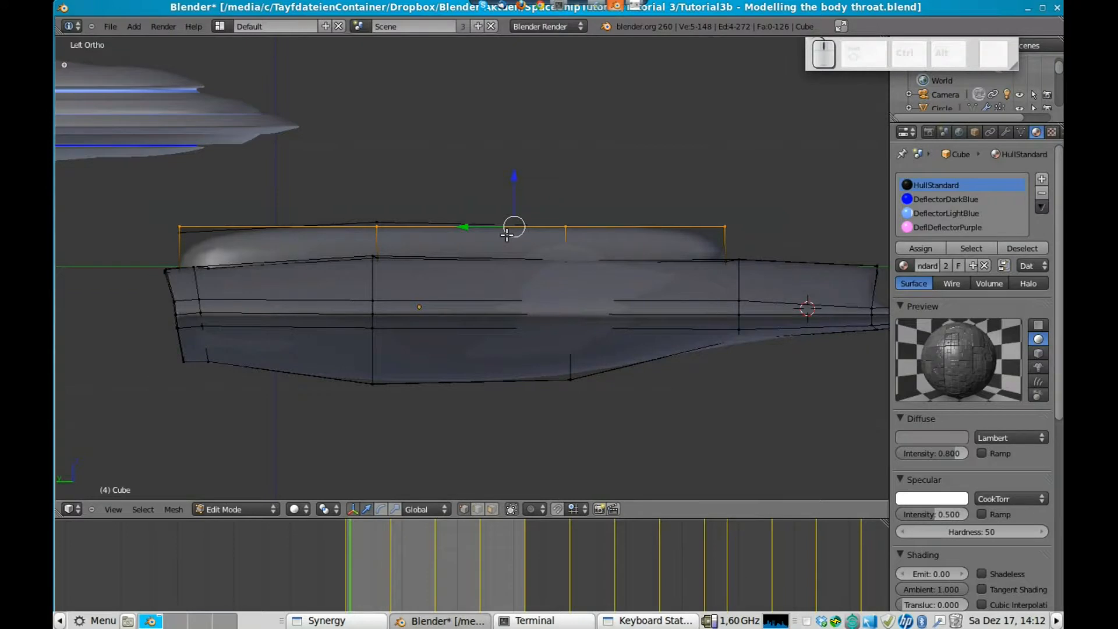
key("ctrl+z")
Select all top vertices of the throat block, including the occluded ones, and flatten them by scaling to 0 along Z
left_click(511, 508)
key("a")
key("b")
left_click_drag(161, 204, 761, 239)
key("s")
key("z")
key("0")
key("Return")
key("Tab")
key("Tab")
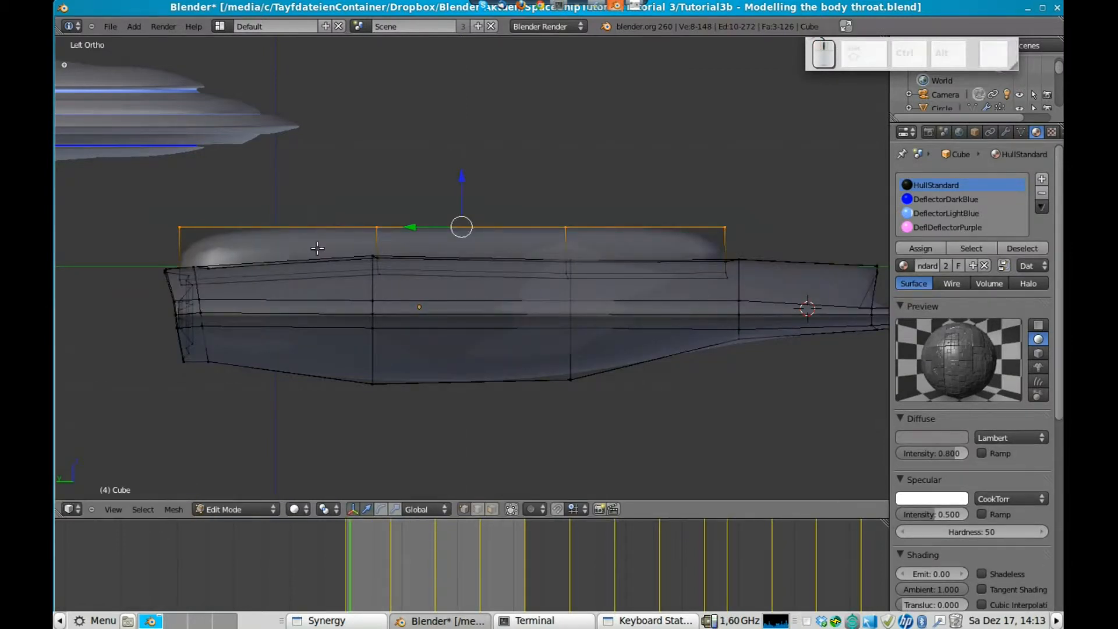
Extrude the throat block's flattened top upward along global Z to the height of the saucer's rim
middle_click_drag(661, 251, 665, 264)
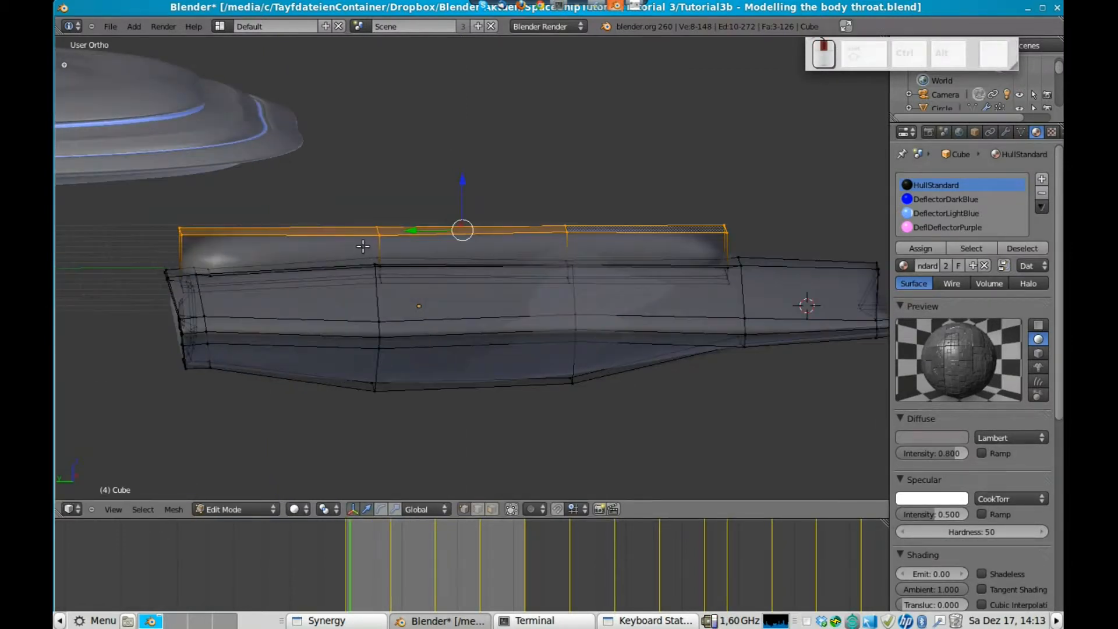
key("ctrl+KP_3")
scroll(381, 252, "down", 2)
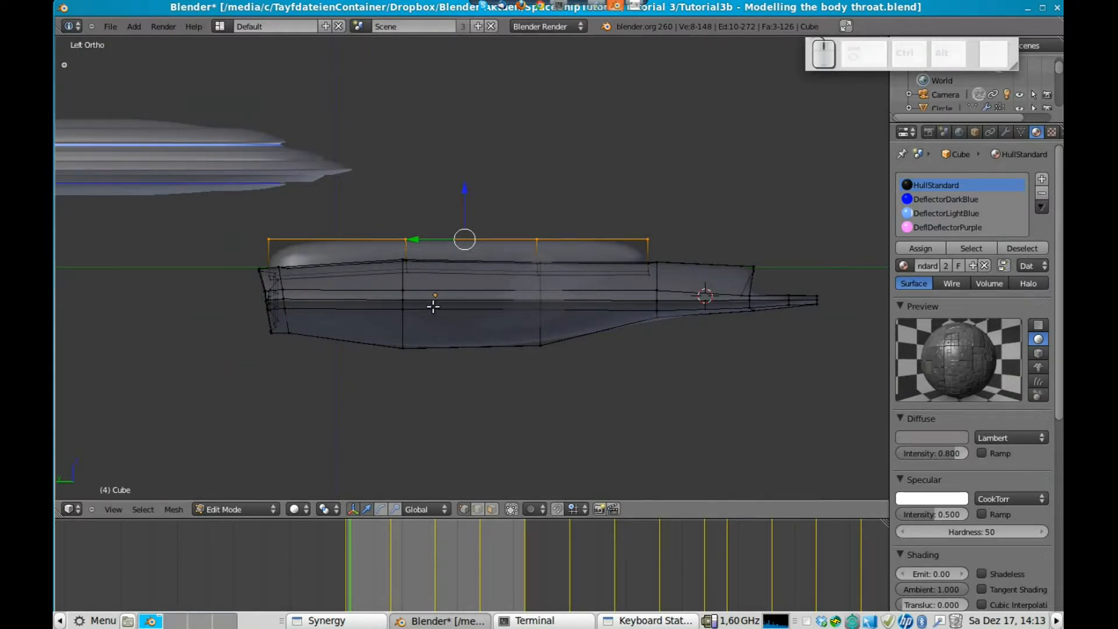
key("e")
key("z")
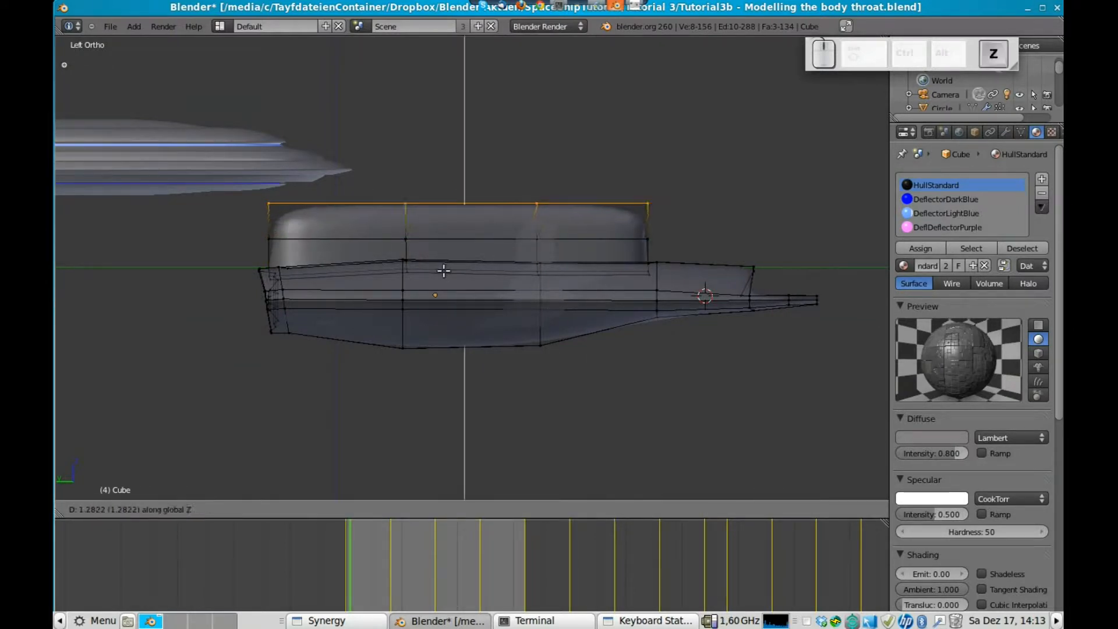
left_click(443, 236)
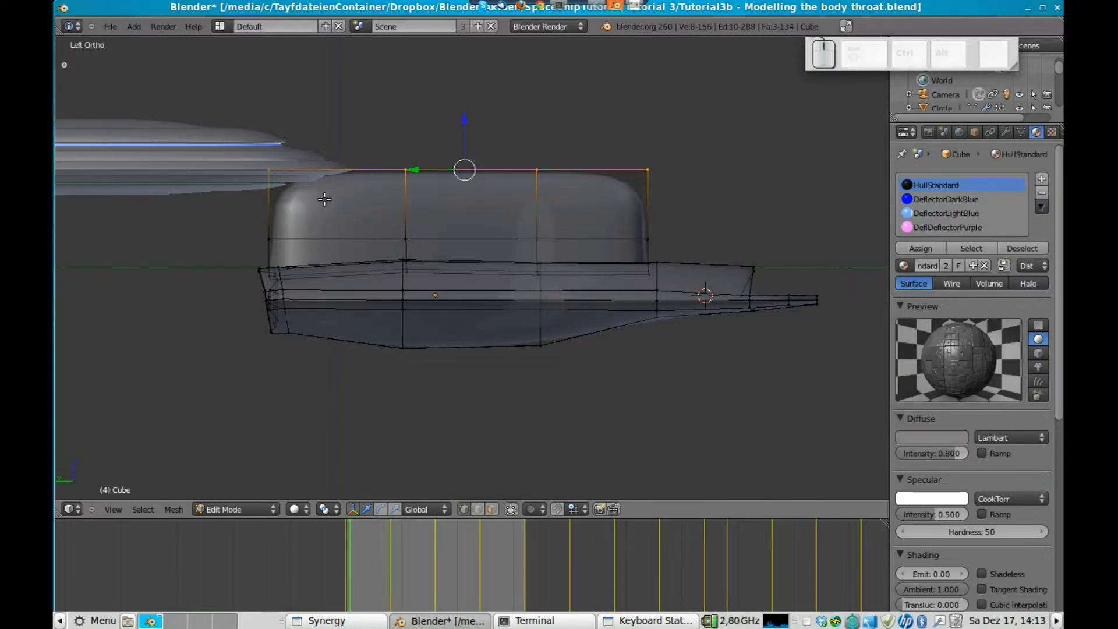
Add a centred horizontal loop cut around the throat block's newly extruded upper section
left_click(65, 61)
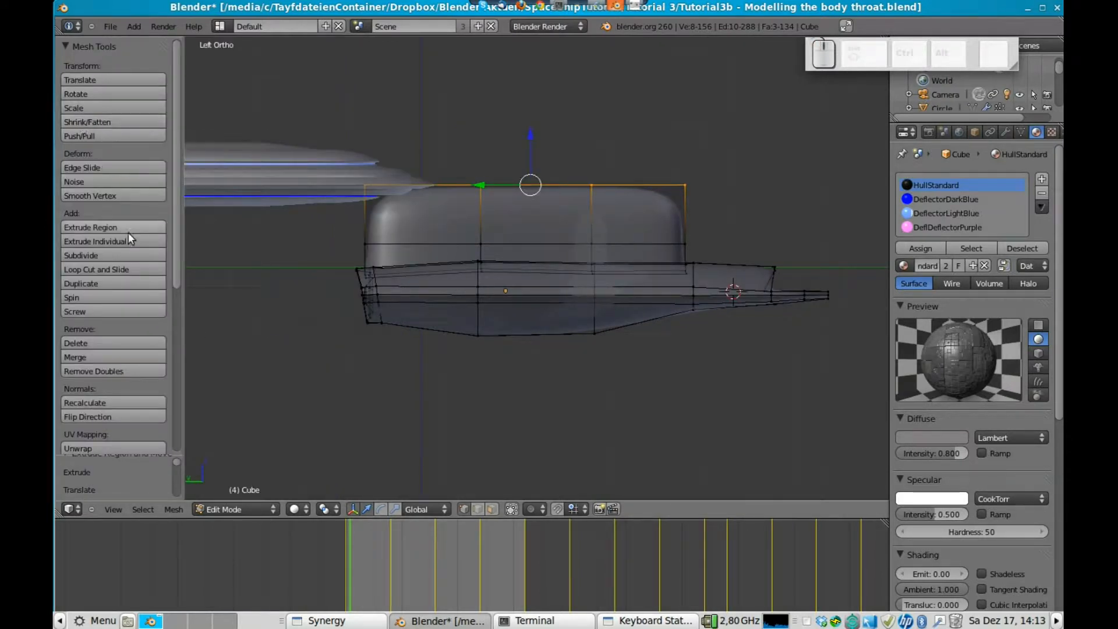
left_click(116, 269)
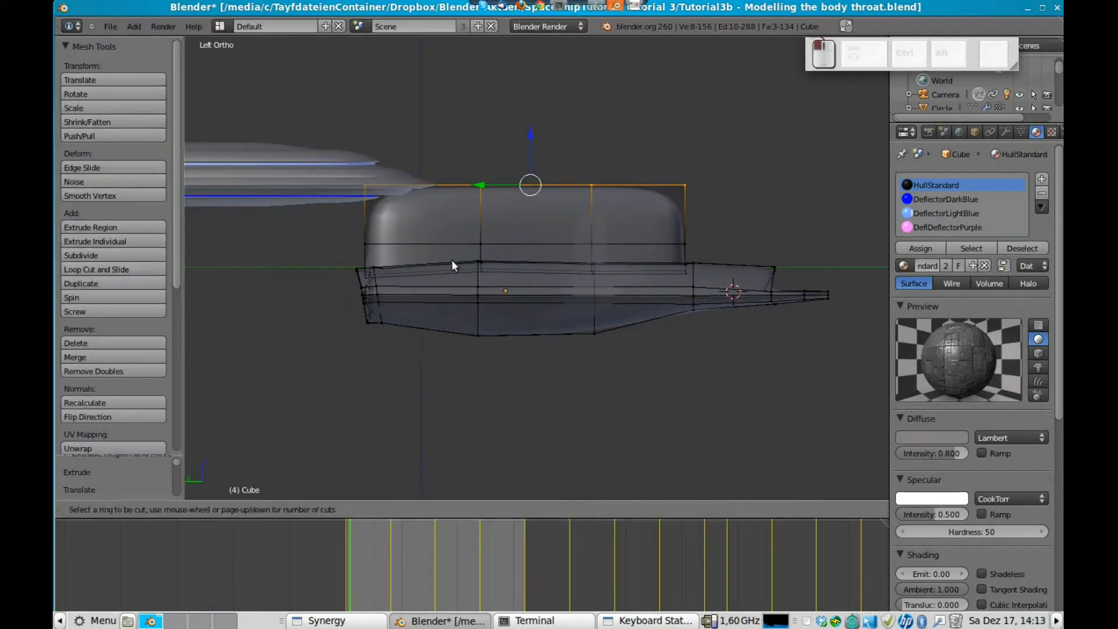
left_click(342, 211)
right_click(342, 211)
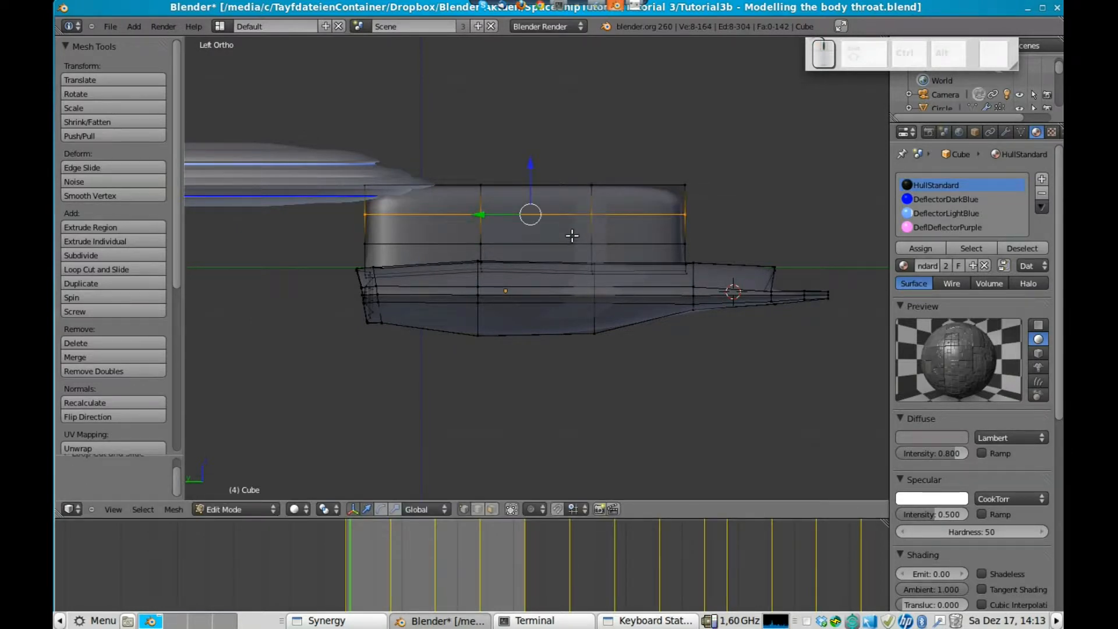
scroll(571, 235, "up", 2)
right_click(620, 146)
middle_click_drag(620, 146, 691, 237)
scroll(670, 313, "up", 3)
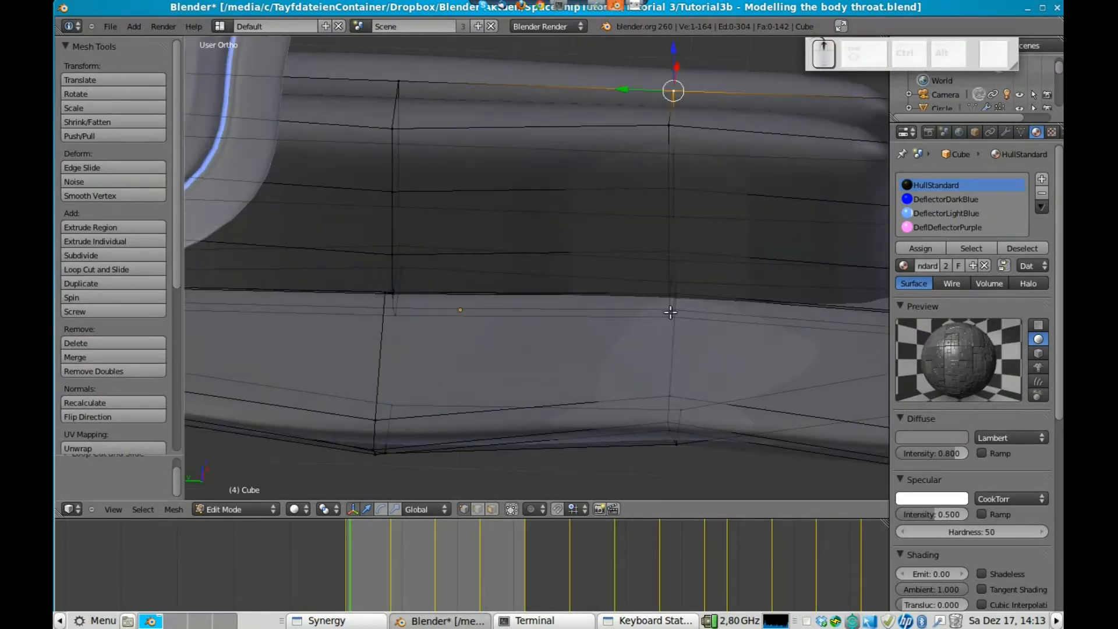
middle_click_drag(736, 268, 551, 462)
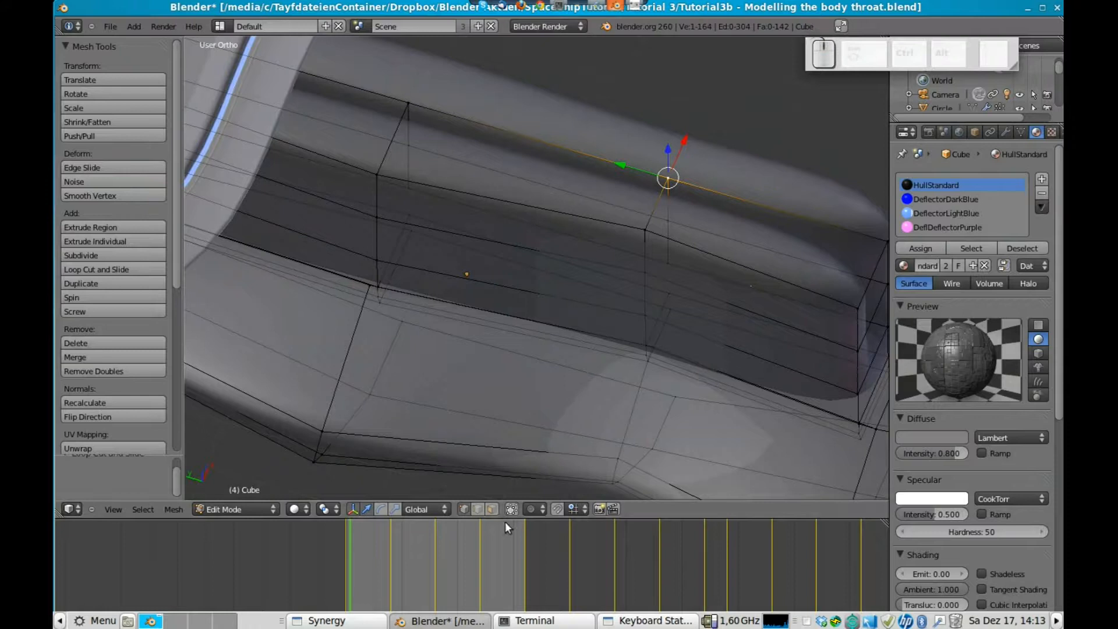
left_click(482, 509)
right_click(657, 224)
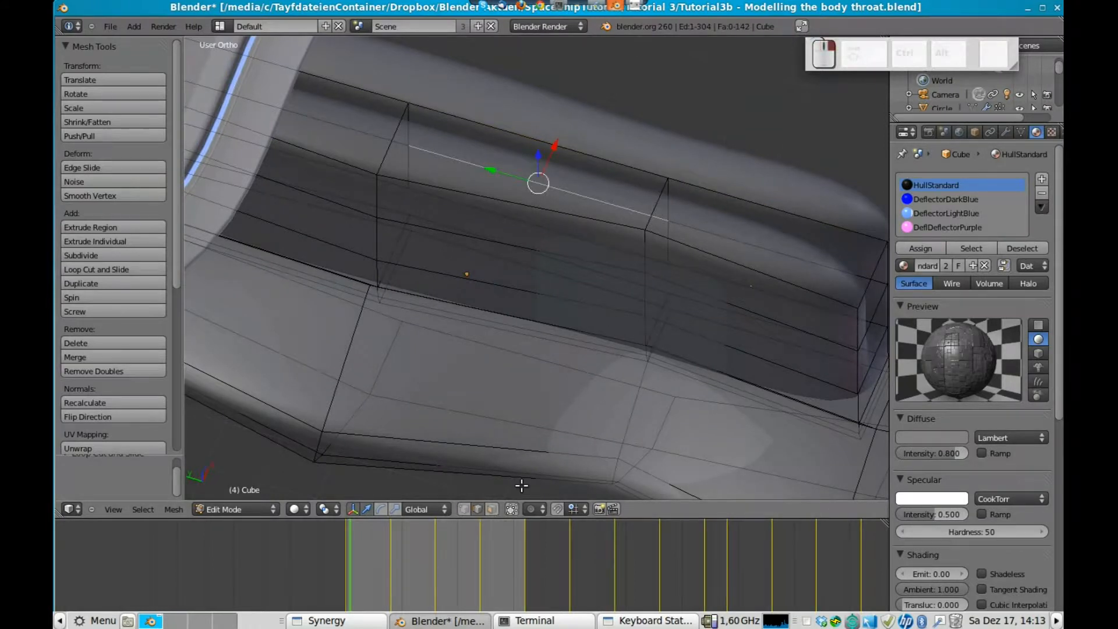
left_click(512, 509)
right_click(661, 191)
scroll(796, 271, "down", 1)
right_click(813, 279, "shift")
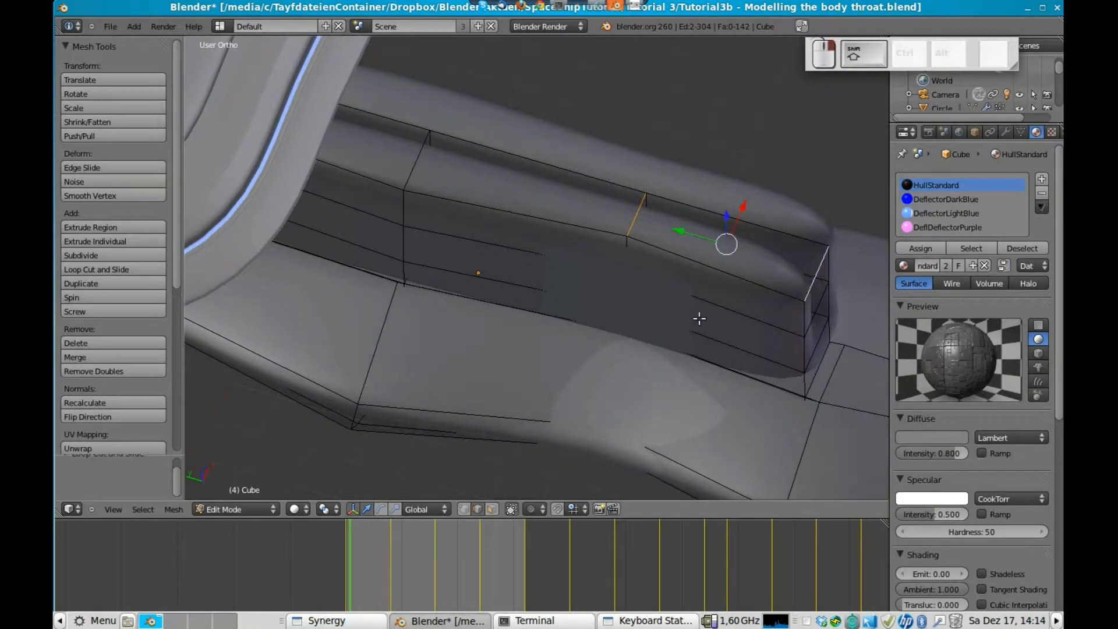
middle_click_drag(601, 282, 496, 236)
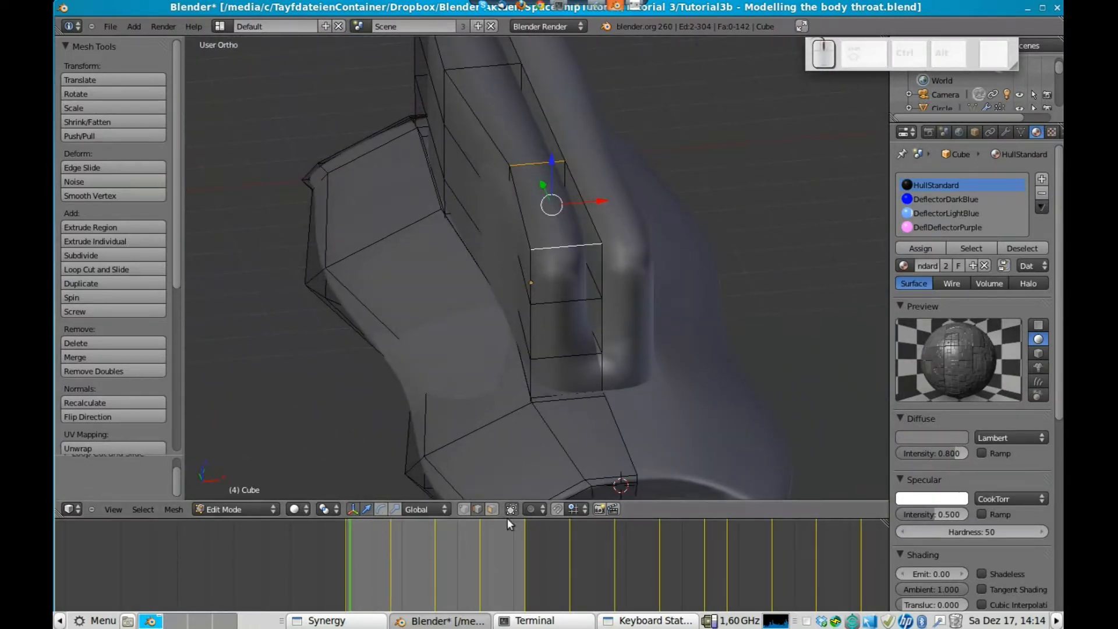
Delete inner faces along the centre line of the throat block's upper section, selecting through occluding geometry
left_click(492, 508)
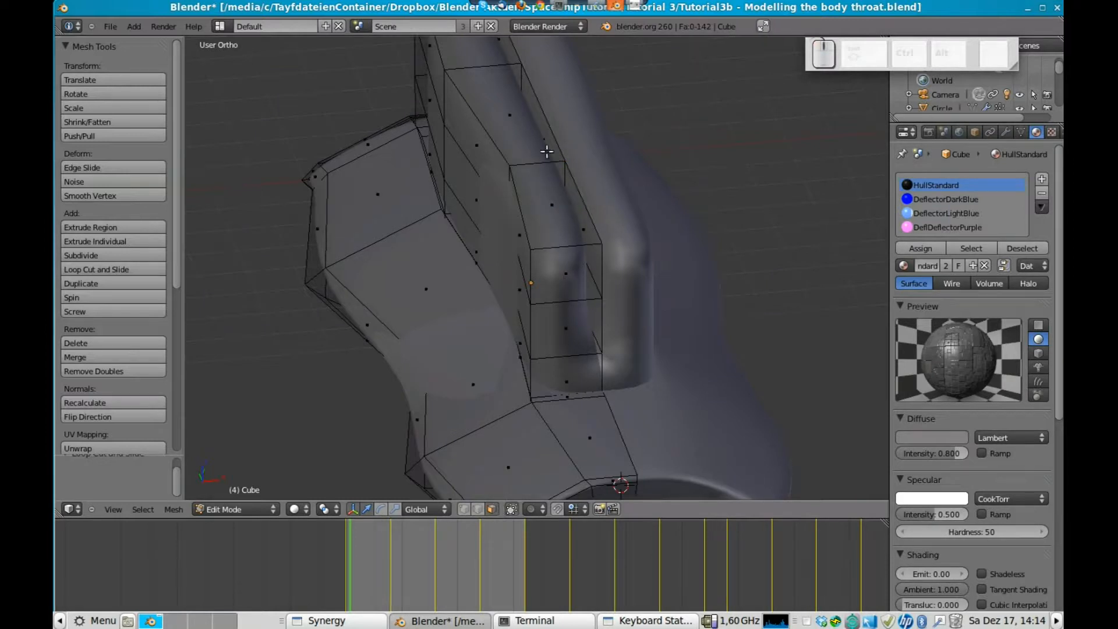
right_click(547, 152)
left_click(511, 509)
key("a")
right_click(591, 226)
right_click(547, 132, "shift")
middle_click_drag(548, 136, 560, 208, "shift")
key("x")
left_click(594, 187)
right_click(621, 393)
key("x")
left_click(621, 394)
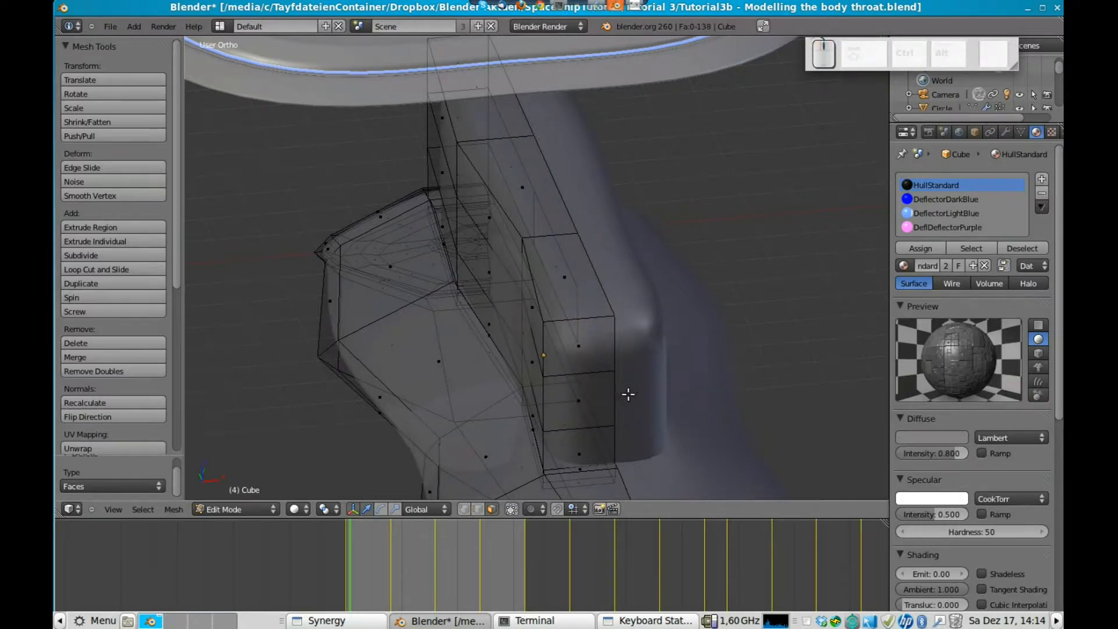
Delete the remaining inner centre-line faces of the throat block's upper section, temporarily hiding the obstructing middle top face
right_click(554, 275)
key("x")
left_click(556, 272)
right_click(518, 188)
key("x")
key("h")
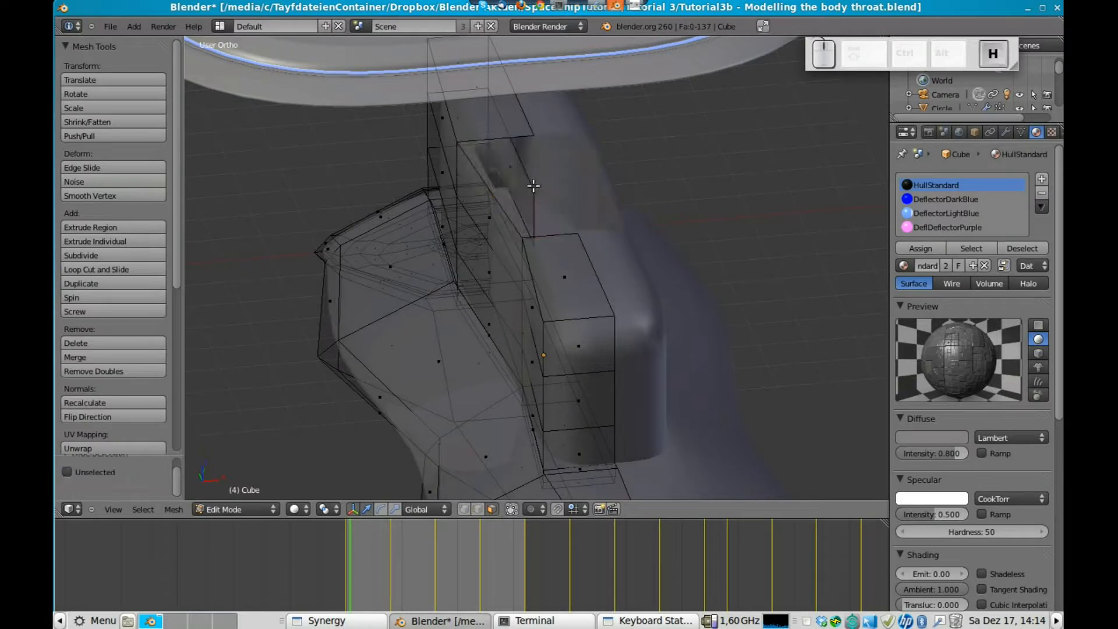
right_click(518, 172)
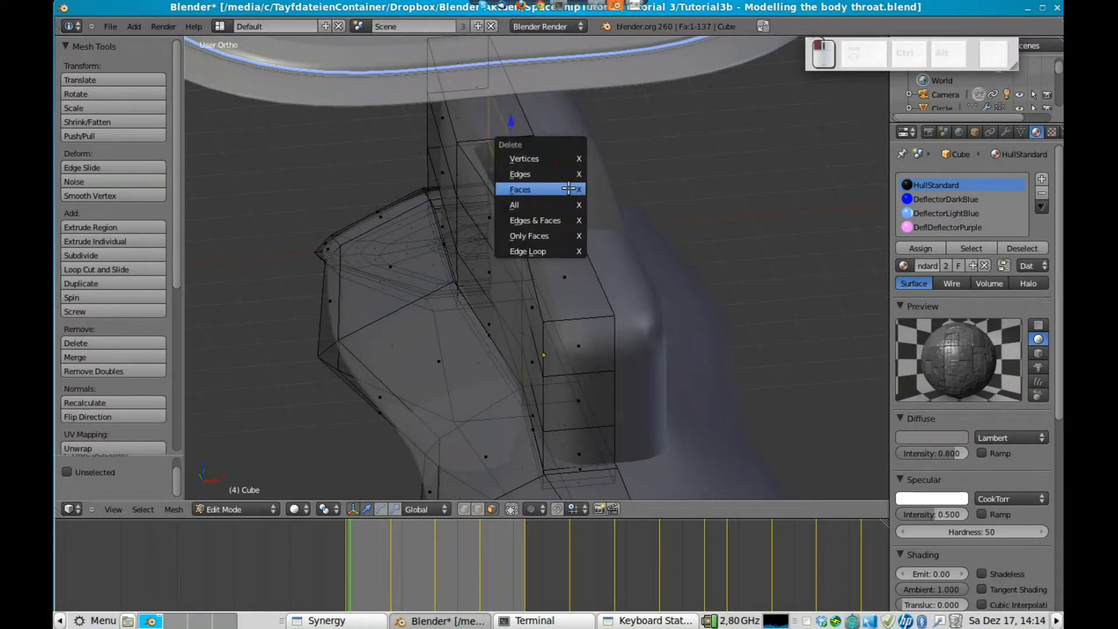
left_click(569, 188)
right_click(571, 210)
key("Tab")
key("Tab")
middle_click_drag(472, 247, 501, 228)
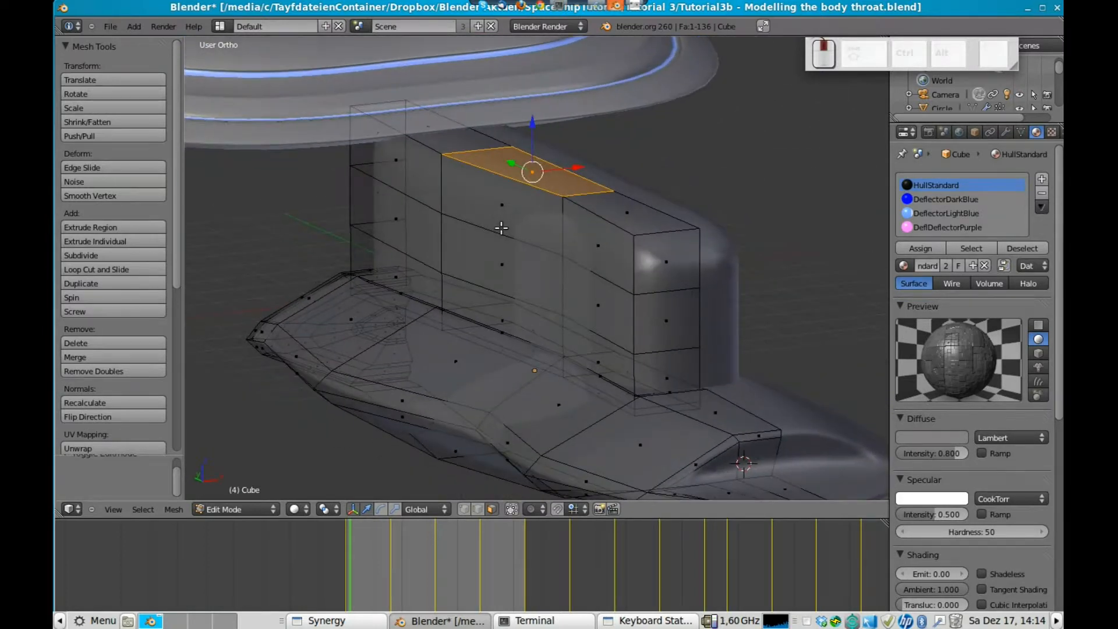
Select the throat block's top cross edge at the end away from the saucer and lower it about 1 unit along global Z
left_click(477, 509, "shift")
right_click(653, 234)
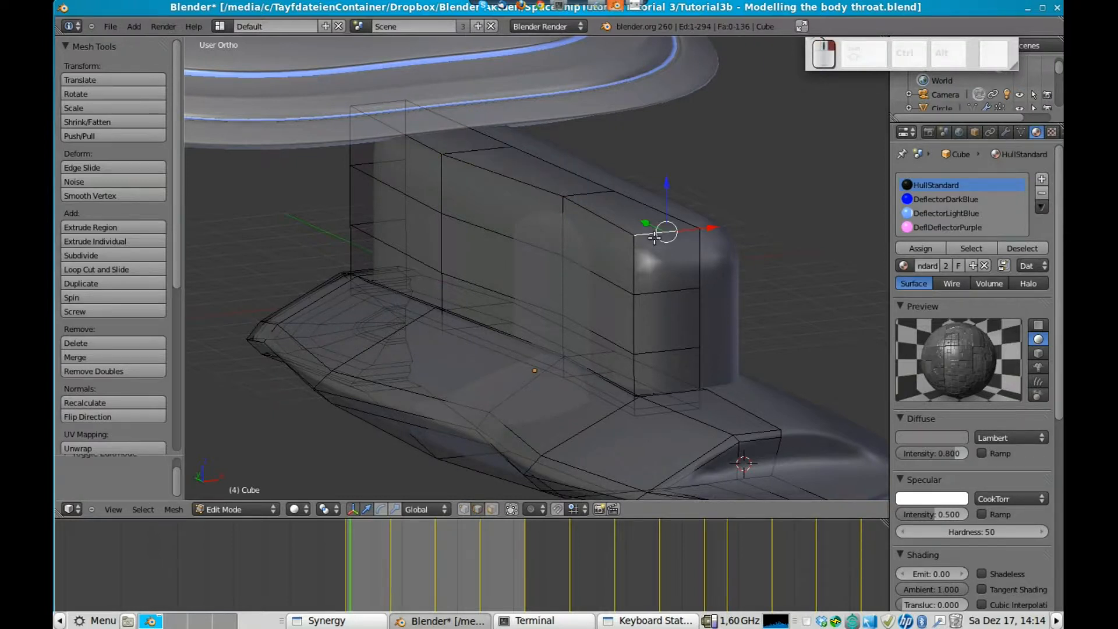
key("KP_3")
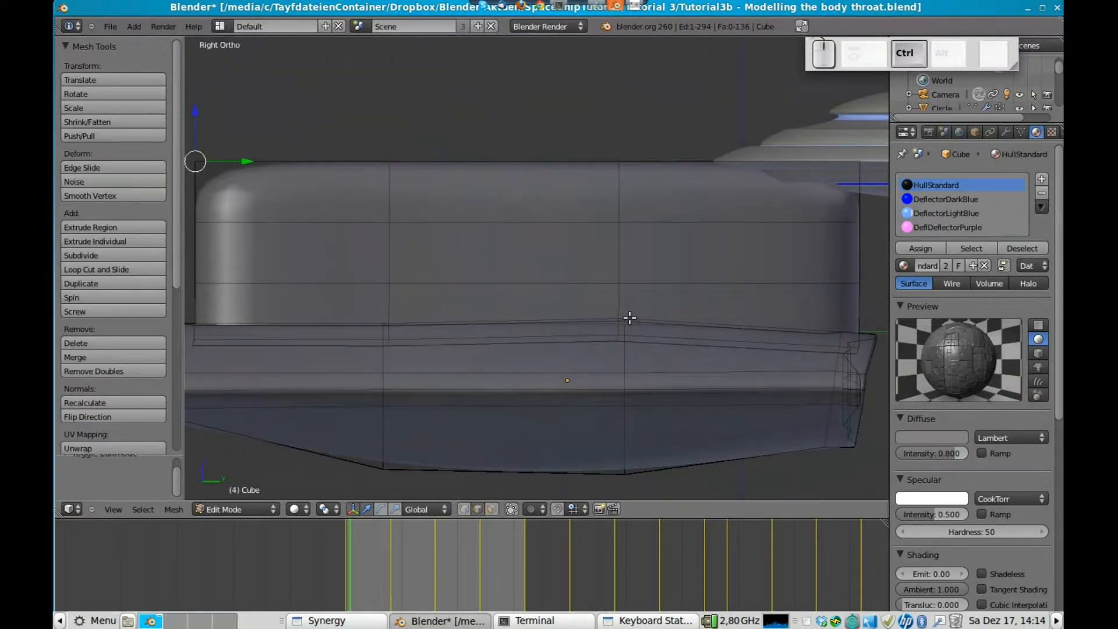
key("ctrl+KP_3")
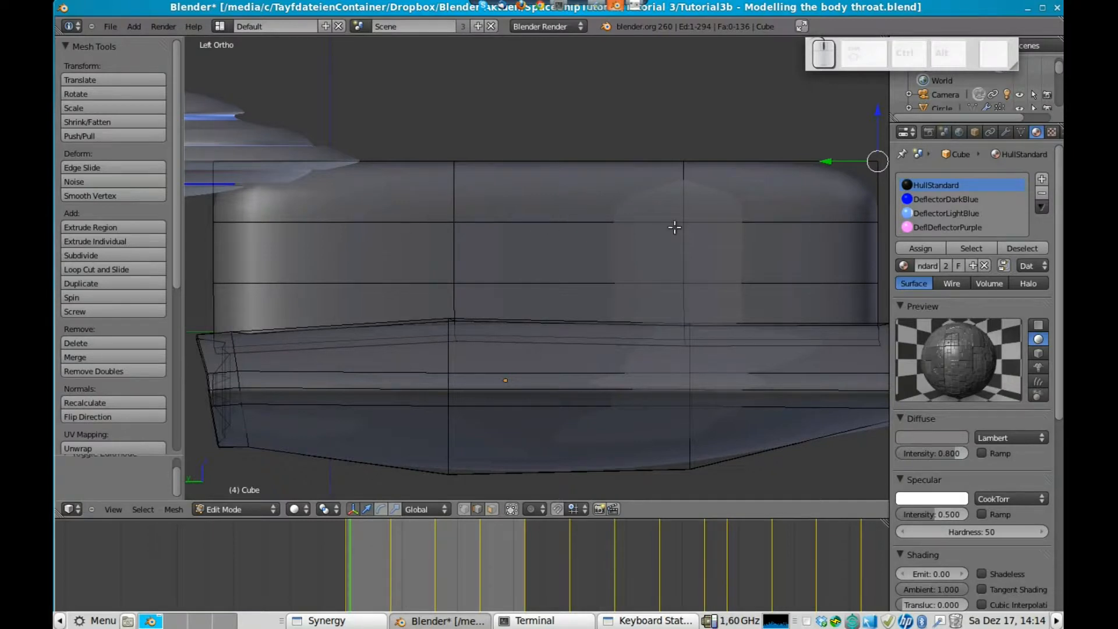
middle_click_drag(858, 220, 846, 215)
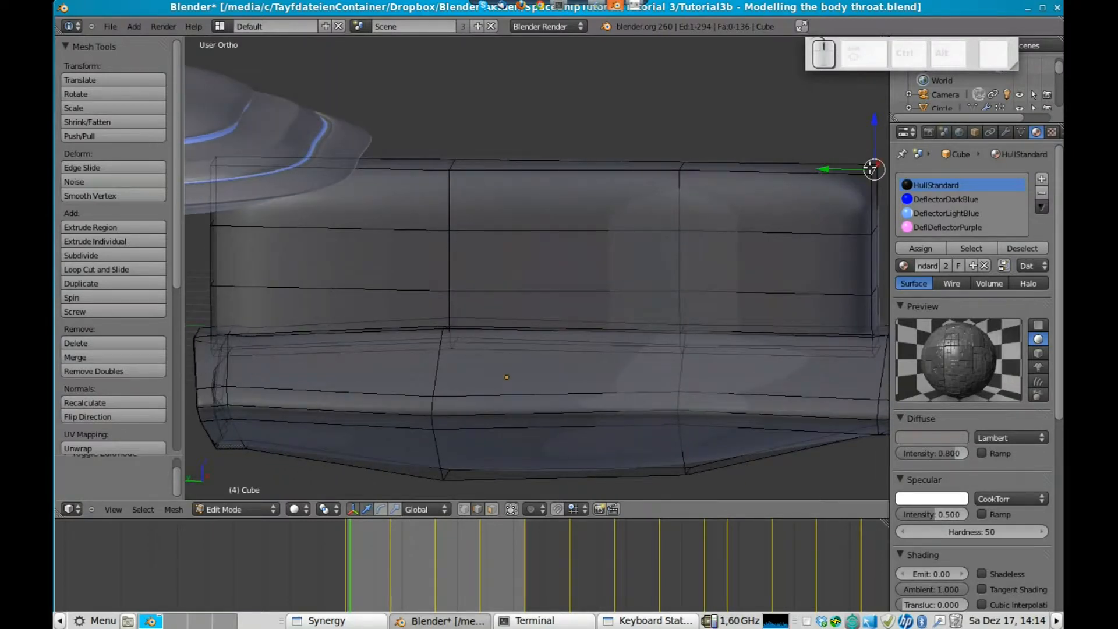
key("g")
key("z")
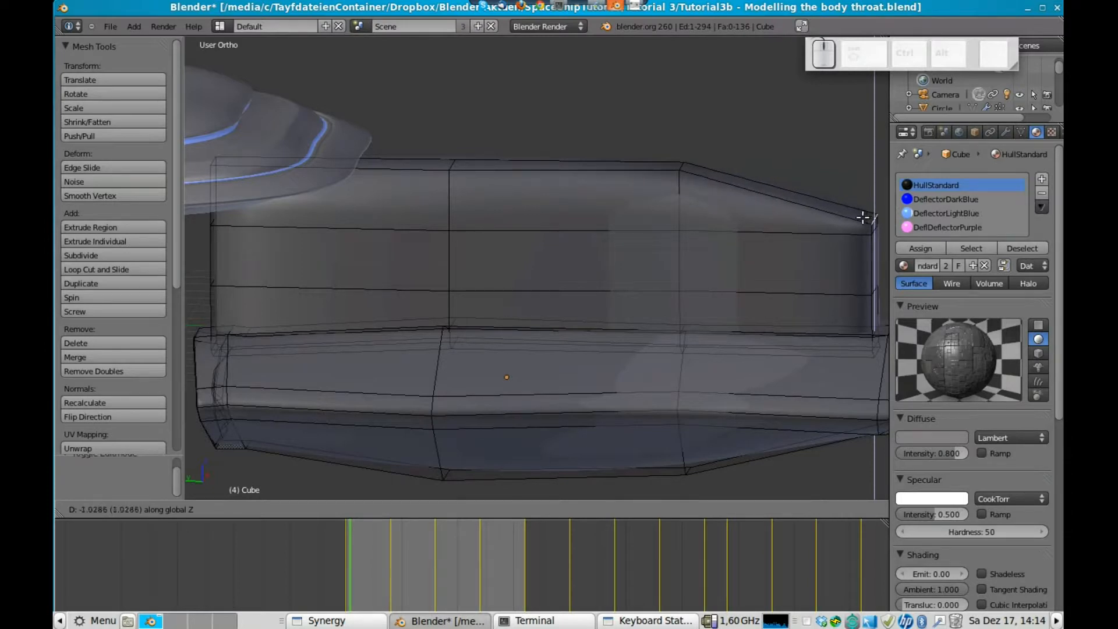
left_click(863, 223)
Lower the throat block's second top cross edge from the end away from the saucer about 0.62 units along global Z
right_click(681, 167)
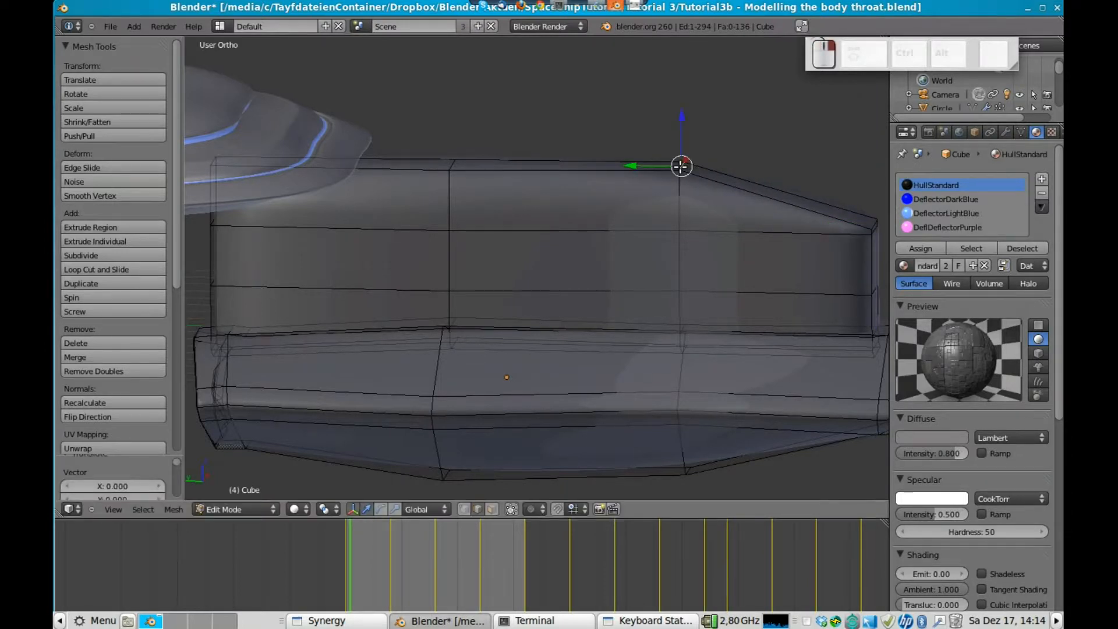
key("g")
key("z")
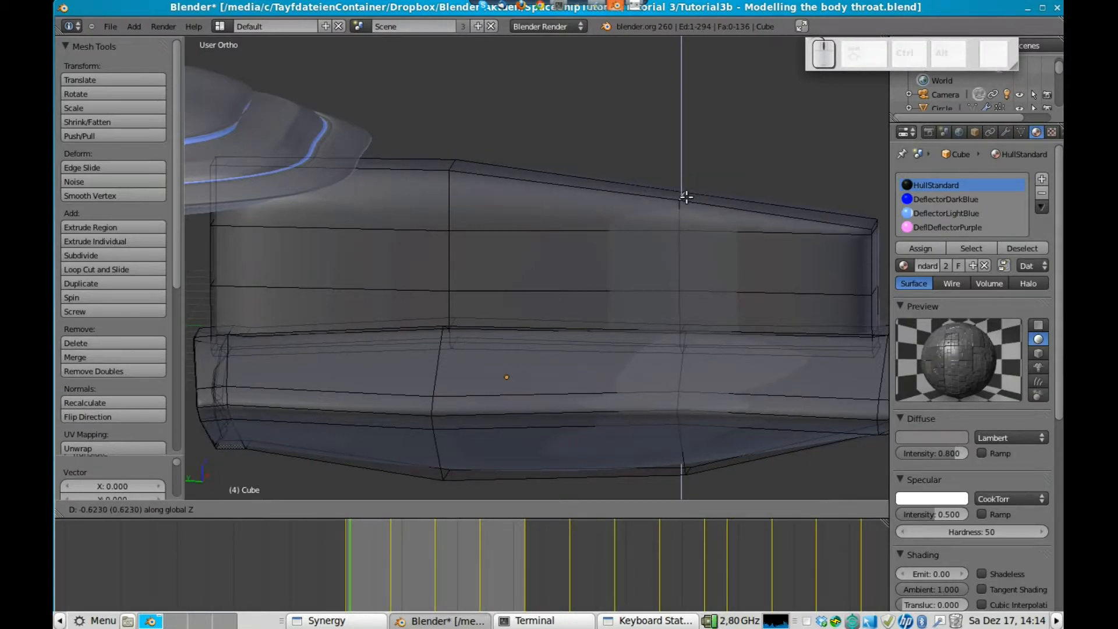
left_click(686, 196)
right_click(459, 164)
key("g")
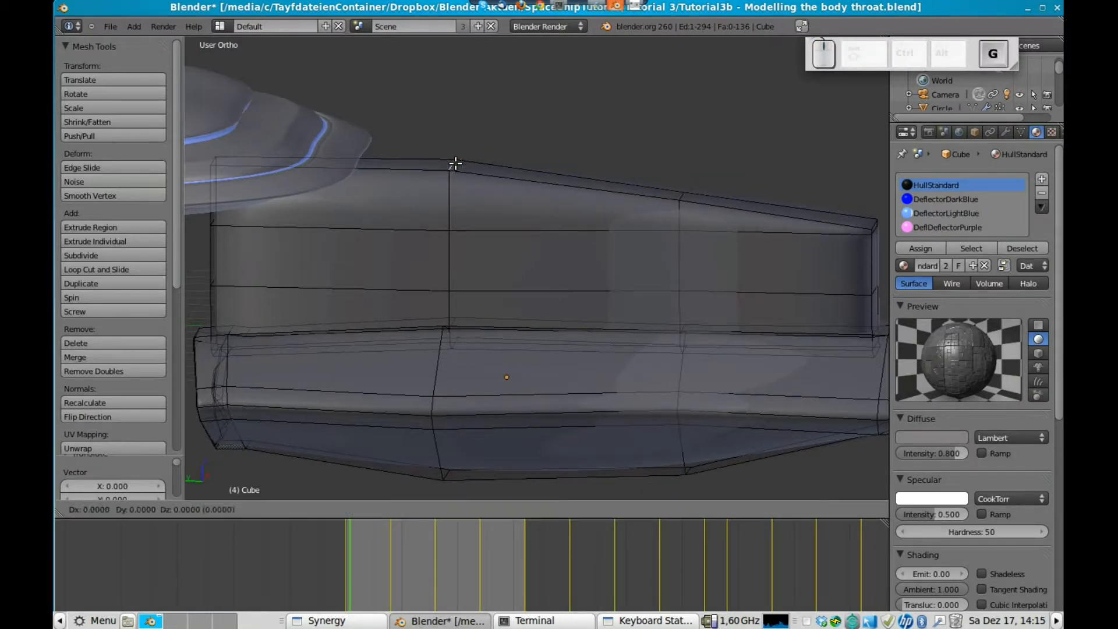
key("z")
right_click(457, 189)
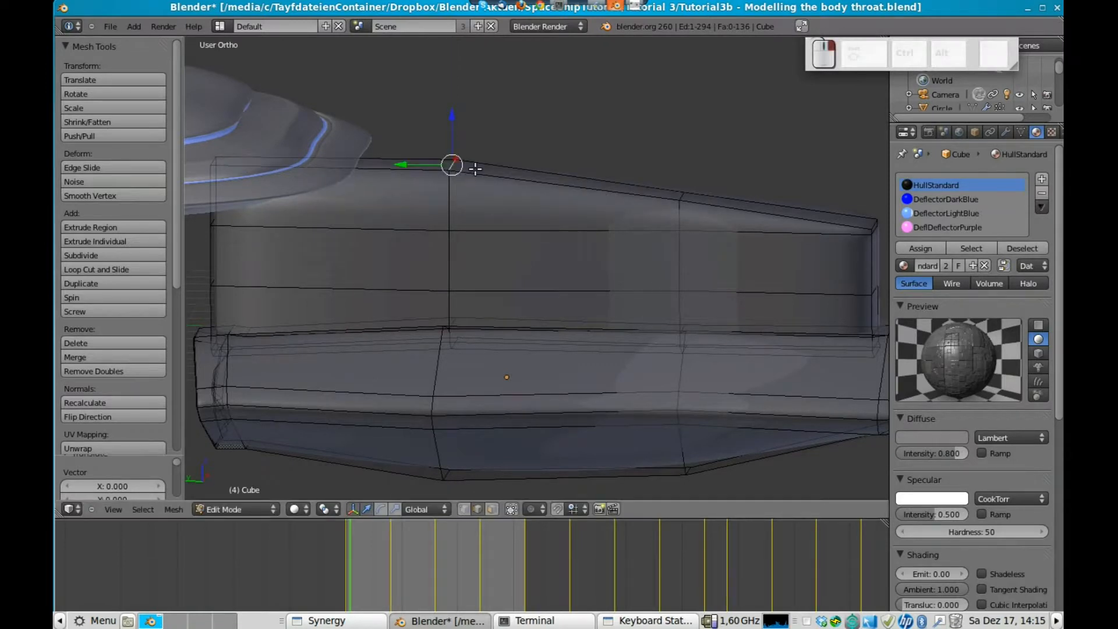
Move the throat block's vertical edge loop nearest the saucer about 1 unit along global Y to the saucer's rim
scroll(621, 159, "down", 2)
right_click(471, 260, "alt")
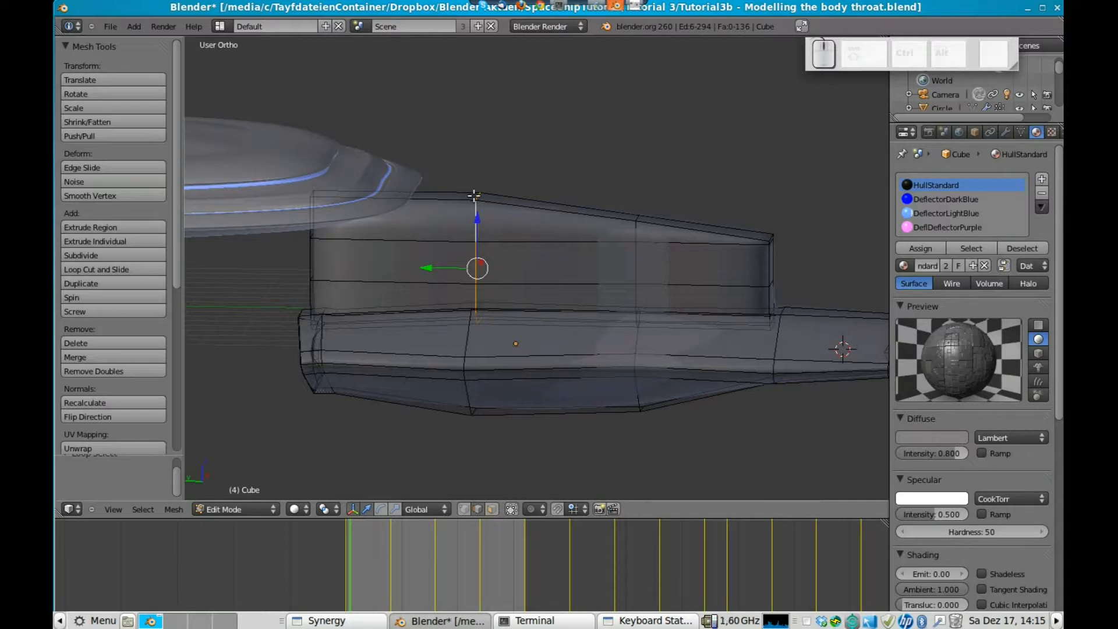
key("g")
key("x")
key("y")
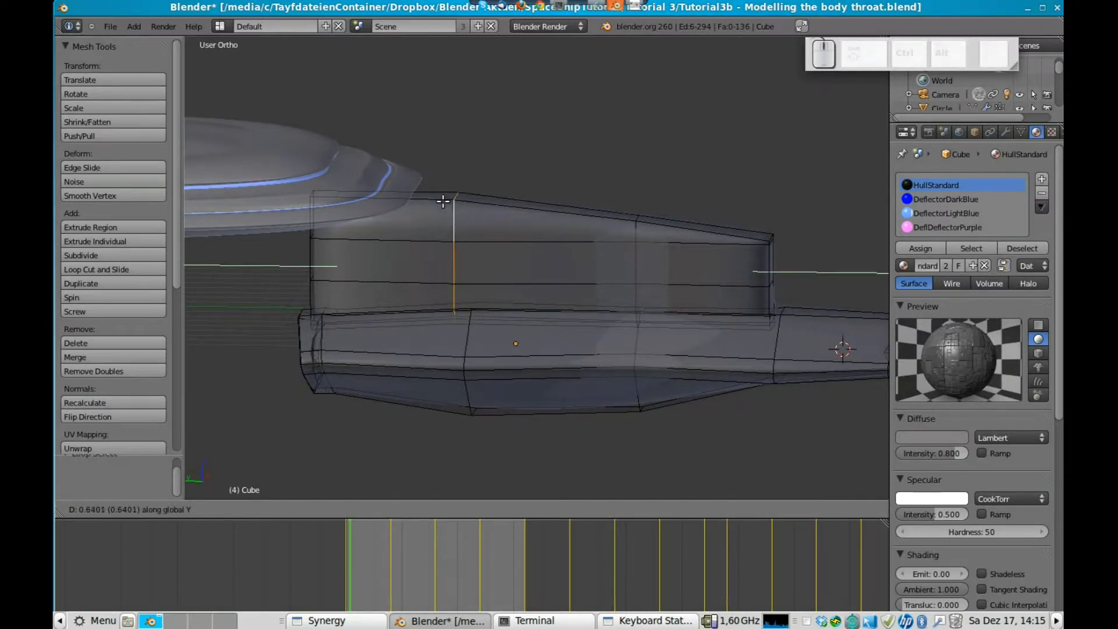
left_click(415, 211)
key("KP_7")
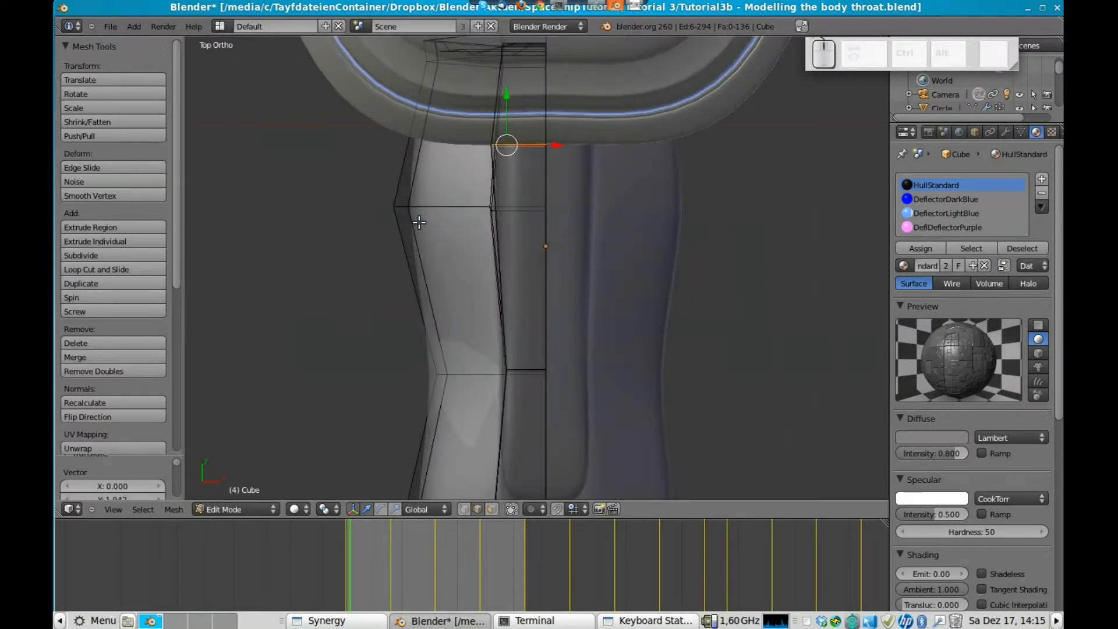
key("g")
key("y")
key("y")
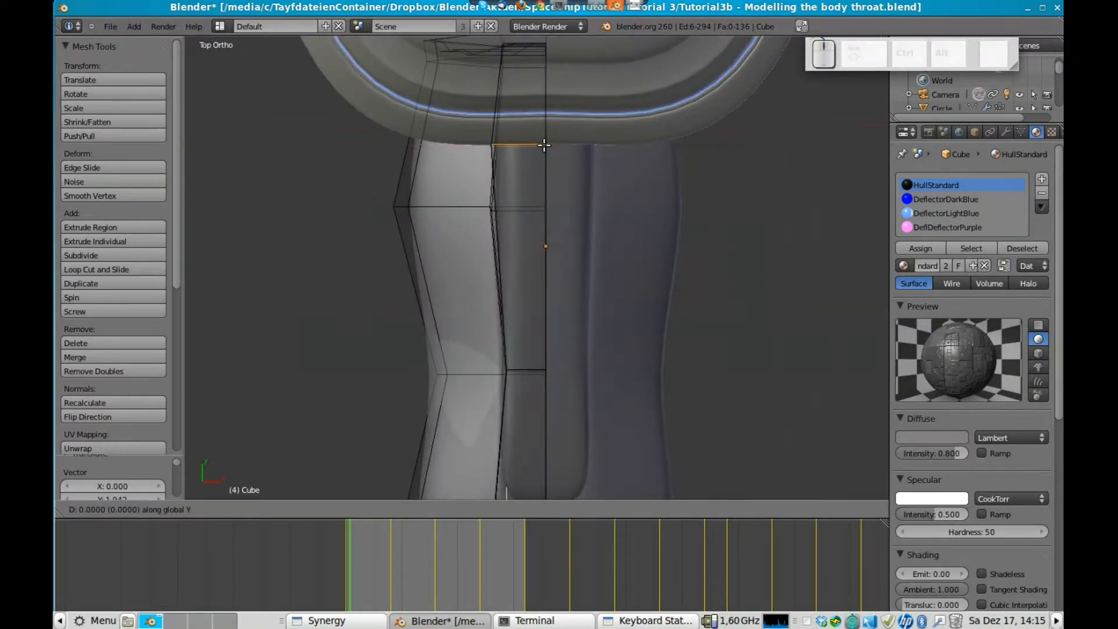
left_click(507, 145)
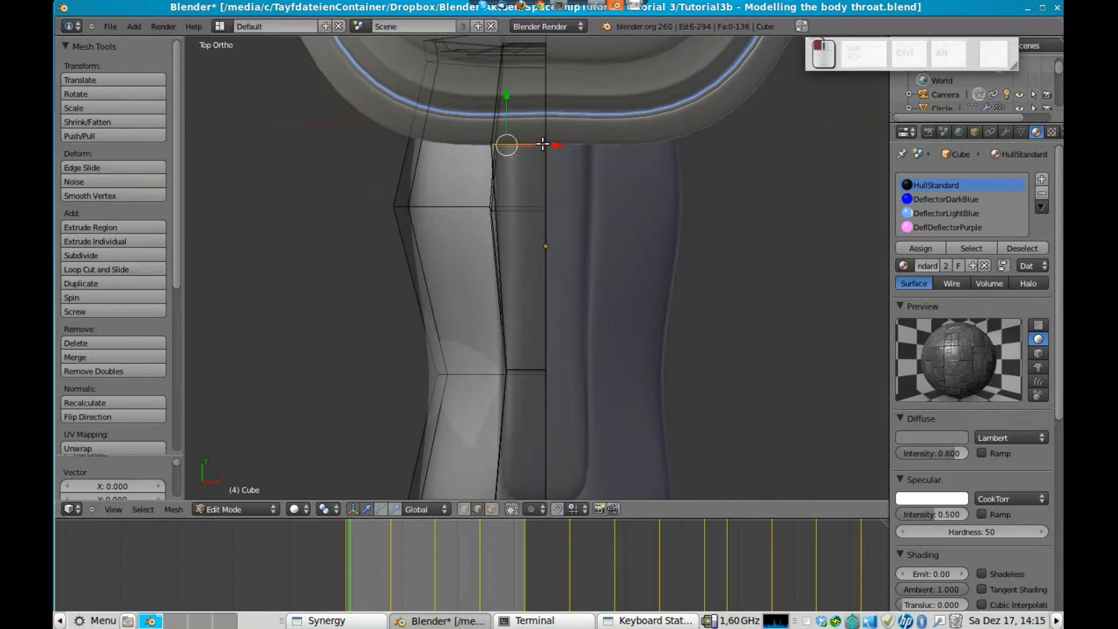
Inspect the smoothed throat block's shape and its join with the saucer in Object Mode, including from the left side
key("Tab")
middle_click_drag(427, 240, 501, 128)
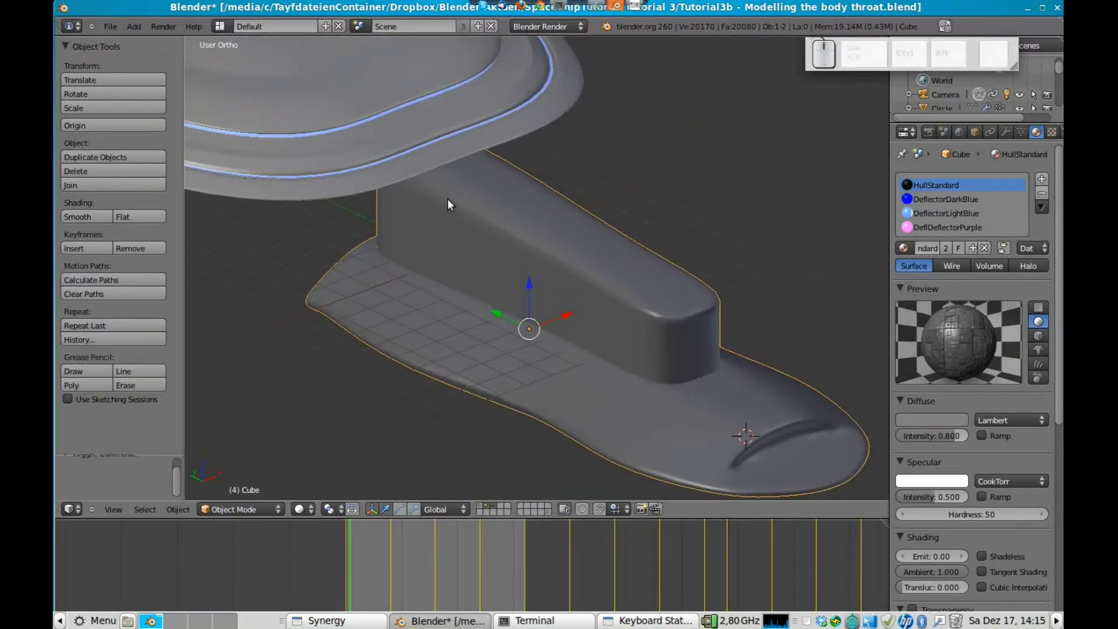
middle_click_drag(447, 198, 656, 224)
key("Tab")
key("KP_3")
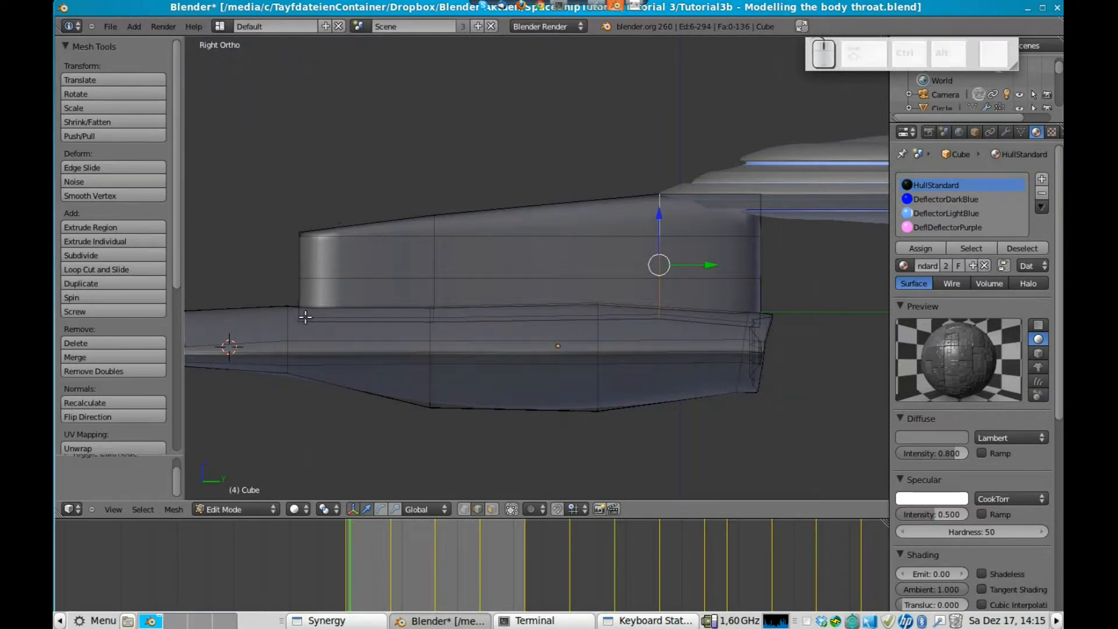
key("ctrl+KP_3")
key("Tab")
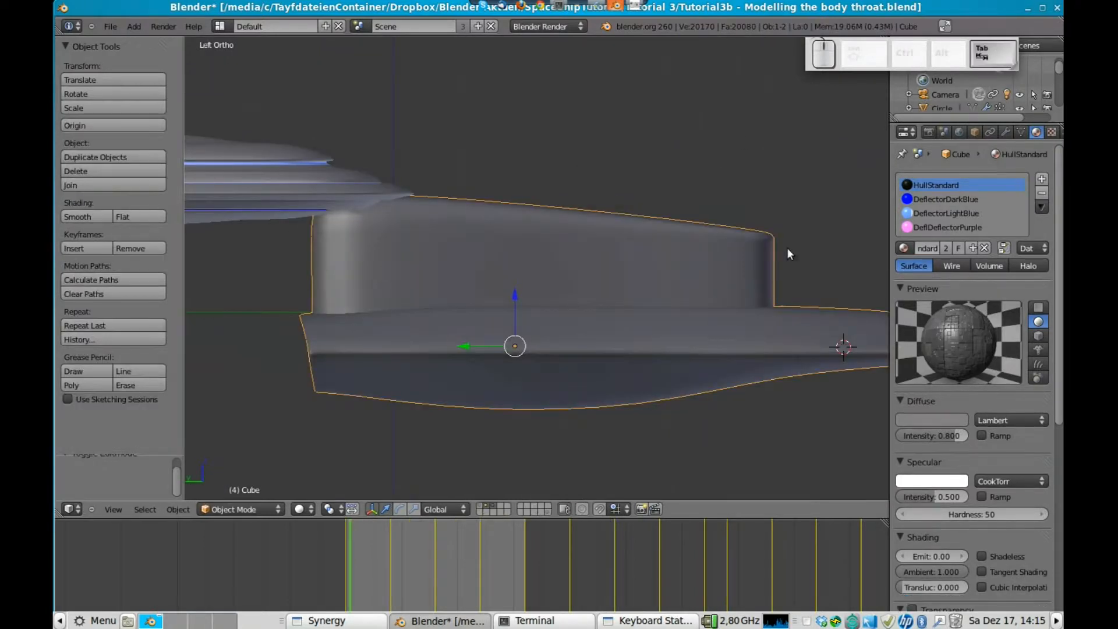
middle_click_drag(787, 250, 690, 216, "shift")
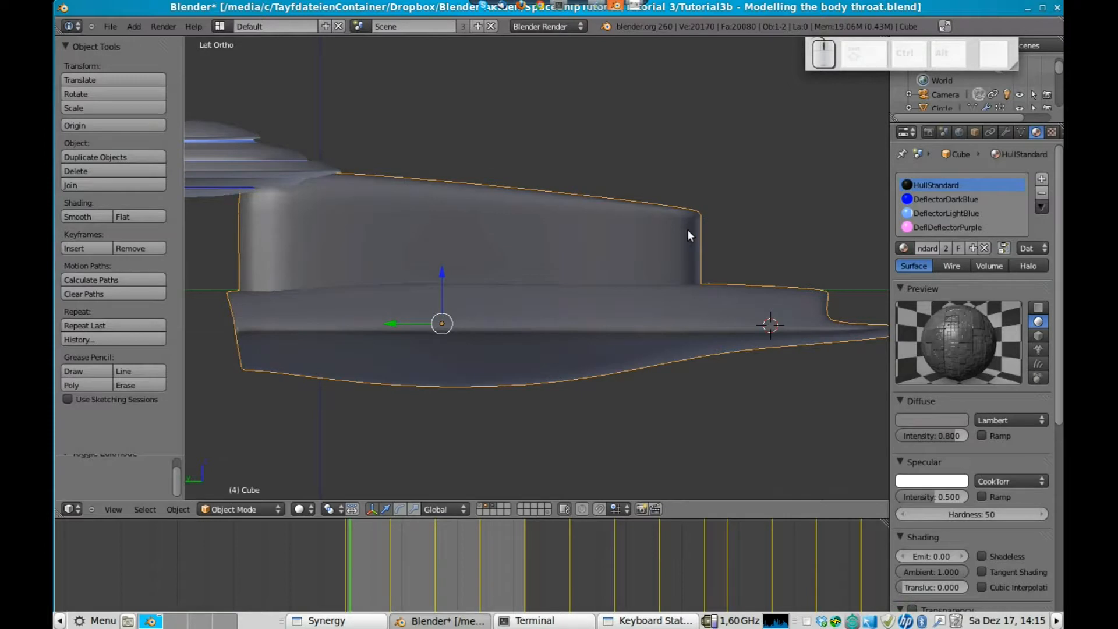
key("Tab")
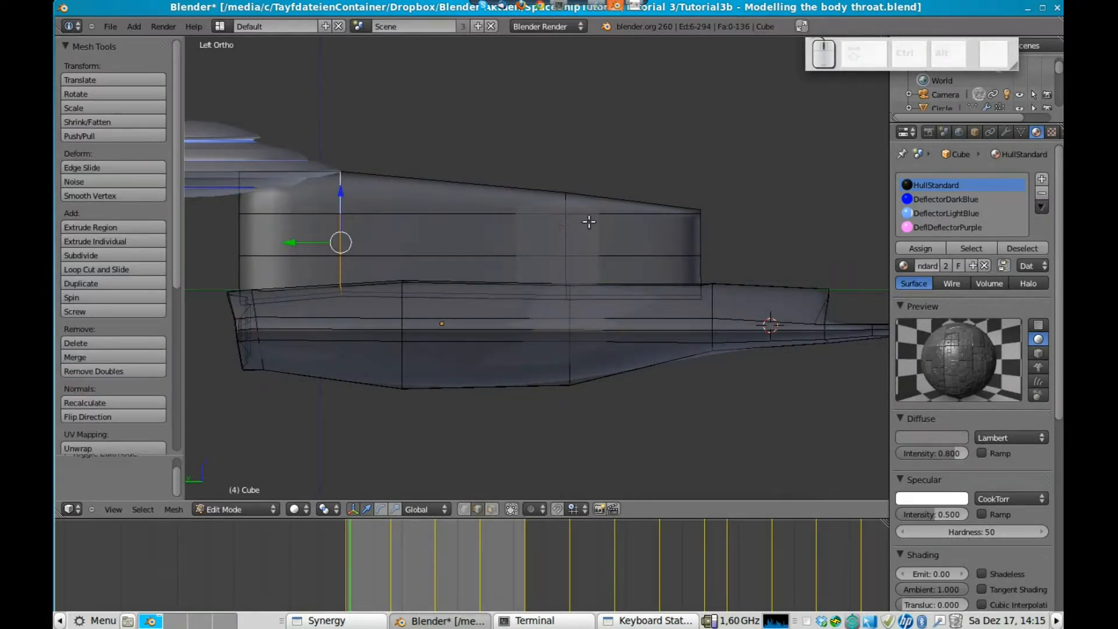
Lower the upper horizontal edge loop on the throat block's side about 0.14 units along global Z
right_click(509, 206, "alt")
key("g")
key("z")
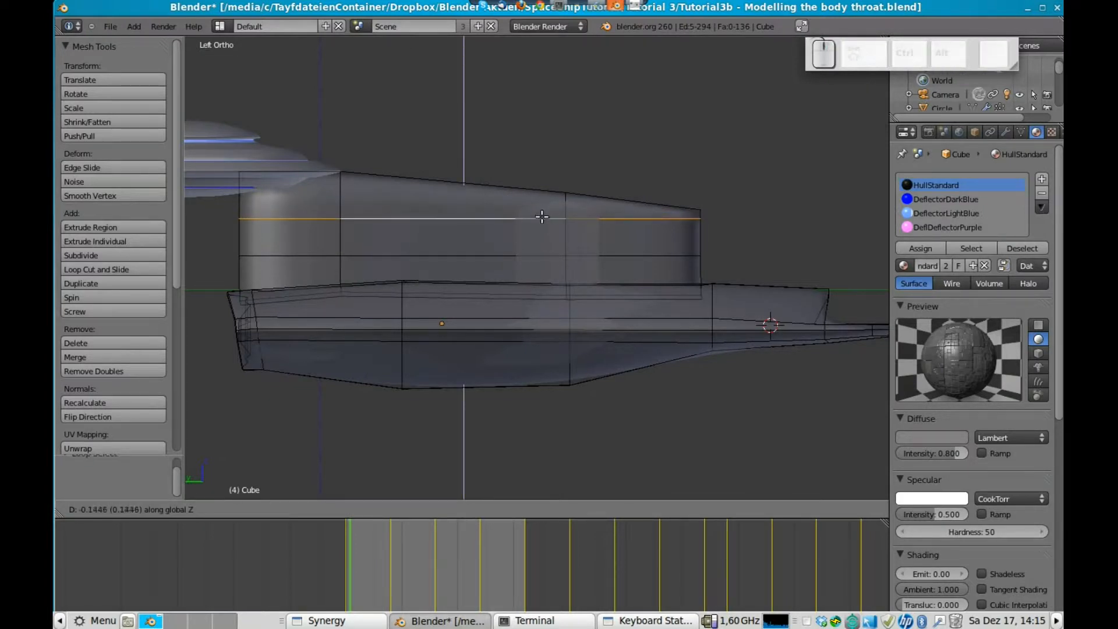
left_click(541, 217)
Try lowering the three upper cross edges on the throat block's end away from the saucer along global Z
middle_click_drag(754, 187, 676, 219)
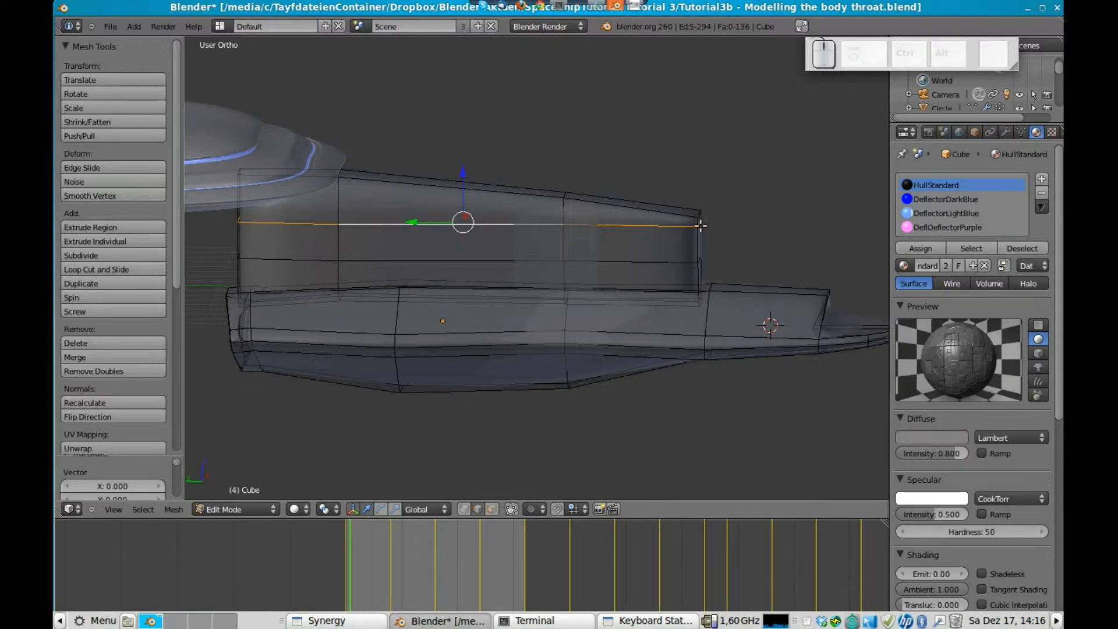
right_click(698, 224)
middle_click_drag(776, 214, 708, 213)
right_click(689, 215, "shift")
right_click(689, 222)
right_click(691, 217, "shift")
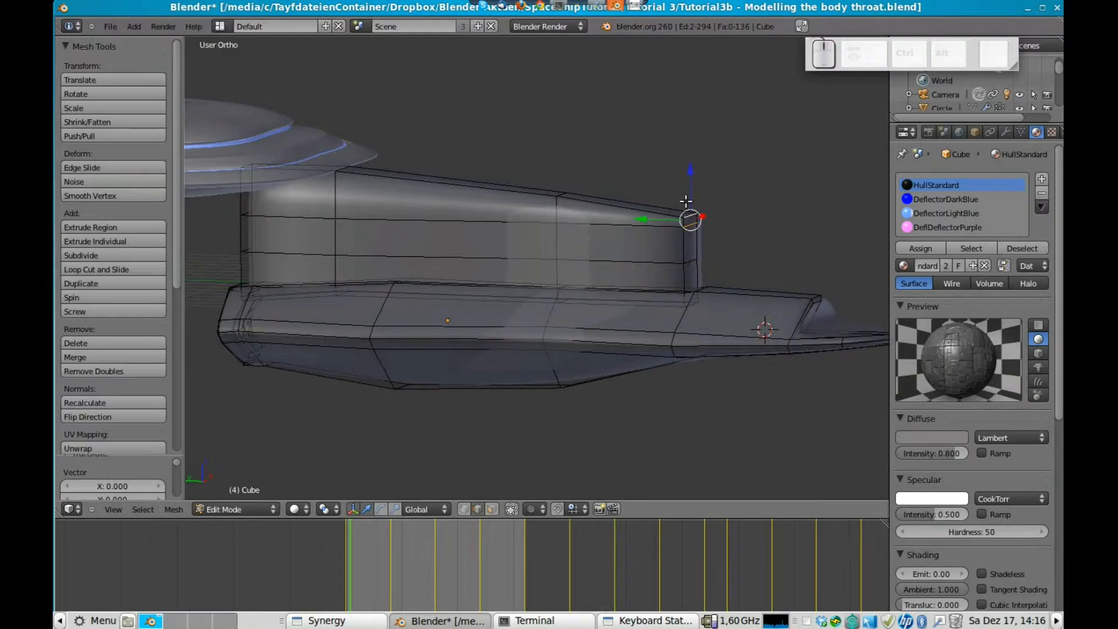
right_click(692, 263, "shift")
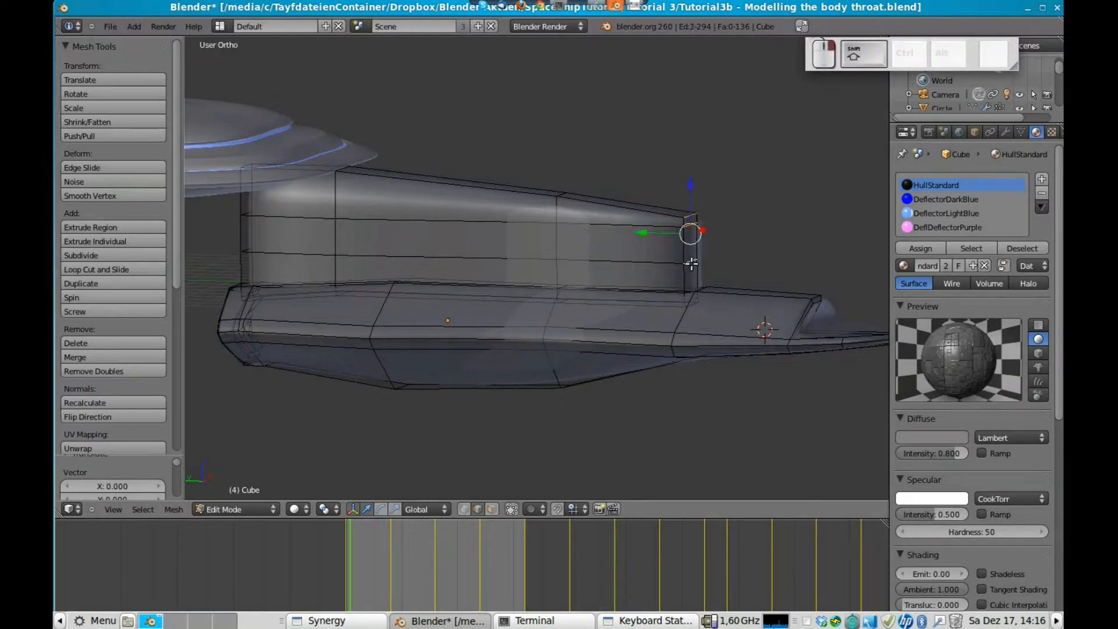
key("g")
key("z")
left_click(764, 245)
Try scaling the three selected end cross edges closer together and shifting them along global Z
key("s")
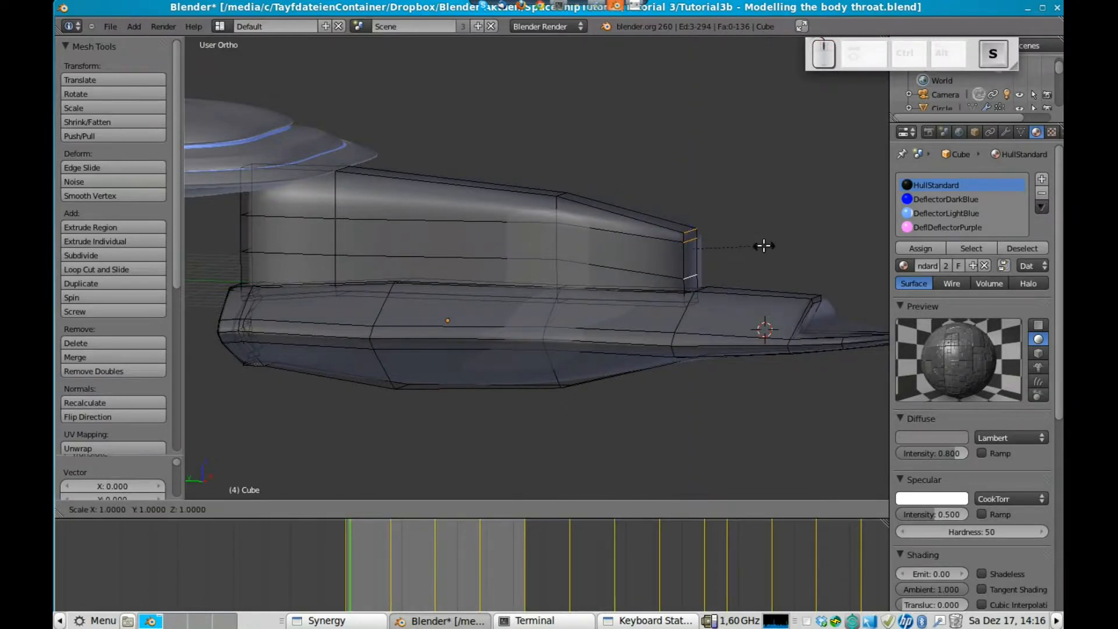
left_click(711, 265)
key("g")
key("z")
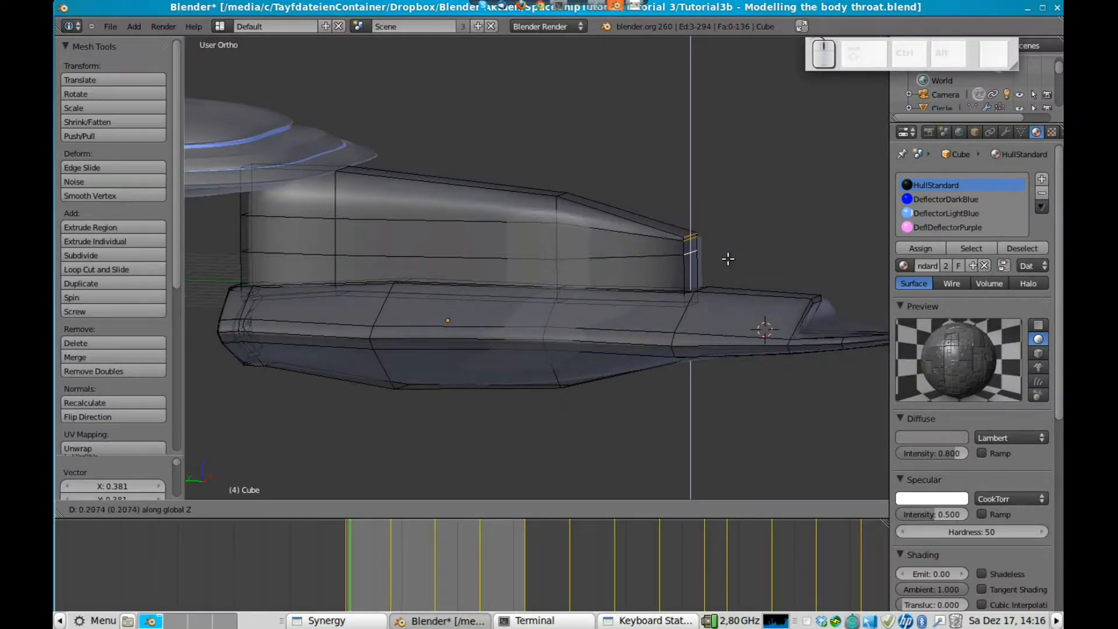
left_click(744, 285)
Try lowering the two uppermost end cross edges about 0.3 units along global Z, and undo the trial edits to the end edges
middle_click_drag(766, 224, 690, 239)
scroll(691, 259, "up", 1)
scroll(691, 260, "up", 1)
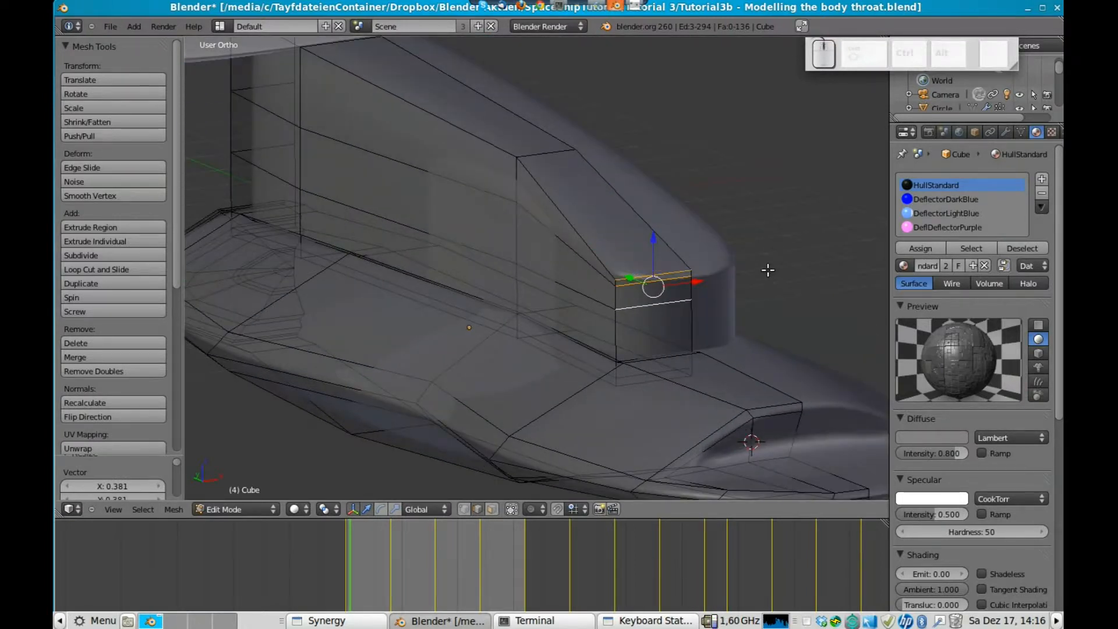
right_click(665, 282)
right_click(671, 272, "shift")
key("g")
key("z")
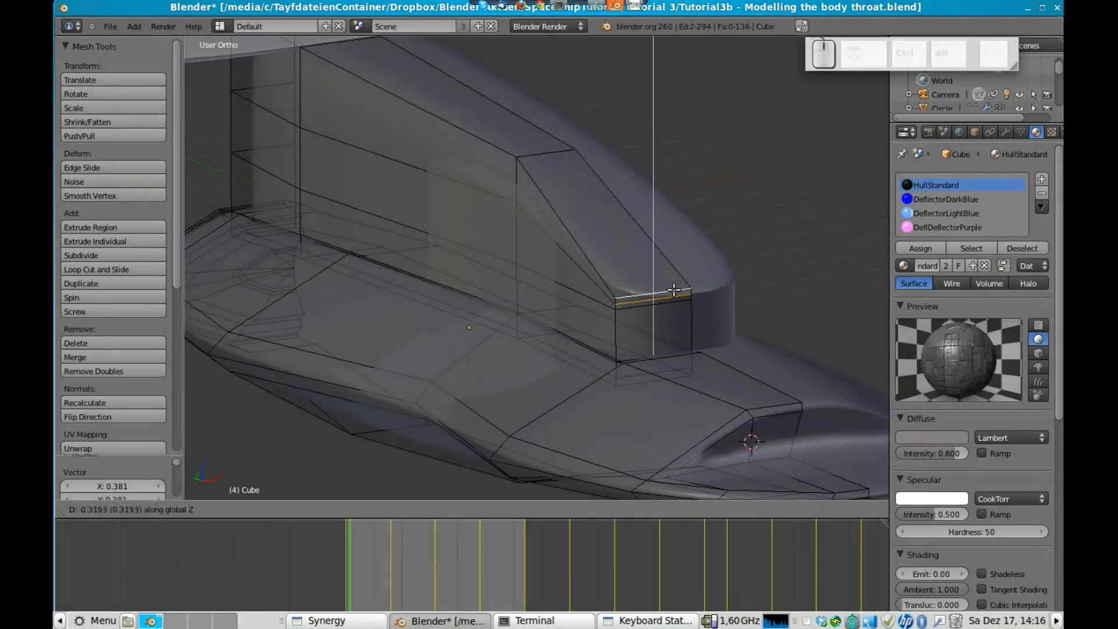
left_click(674, 290)
key("ctrl+z")
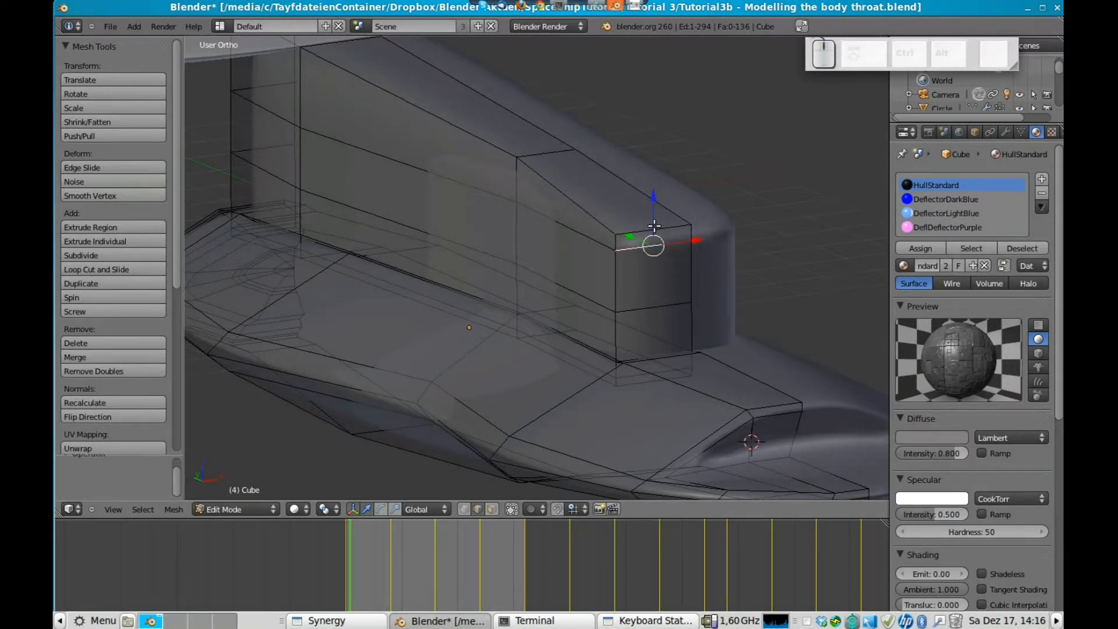
In left view, slide the throat block's topmost end cross edge about 1.85 units along Y toward the saucer, following the top slope
right_click(655, 227)
key("KP_3")
key("ctrl+KP_3")
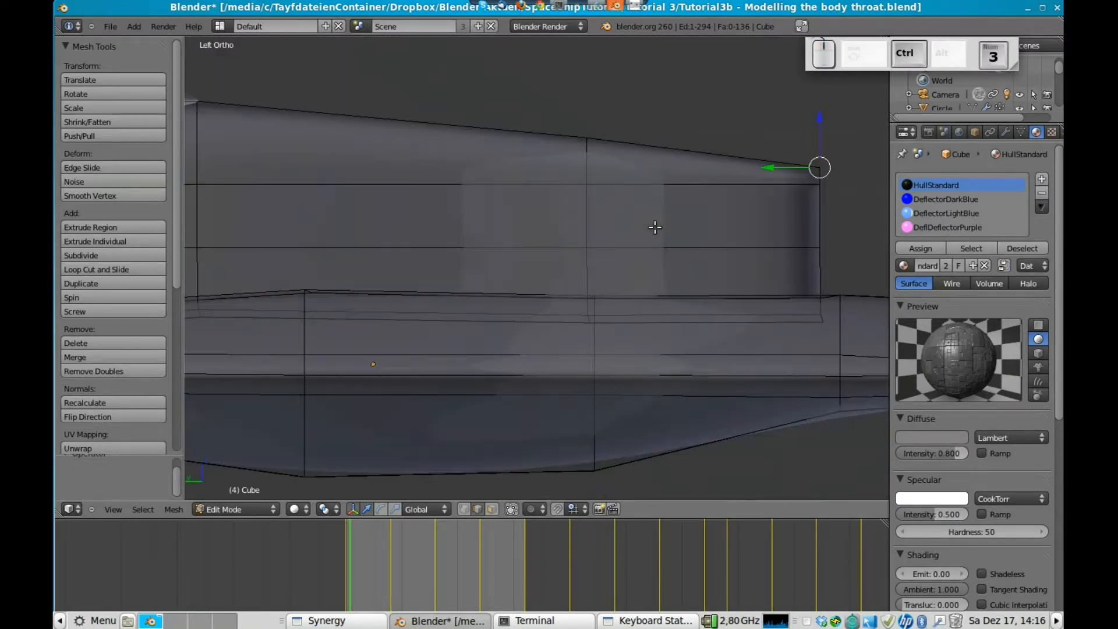
key("g")
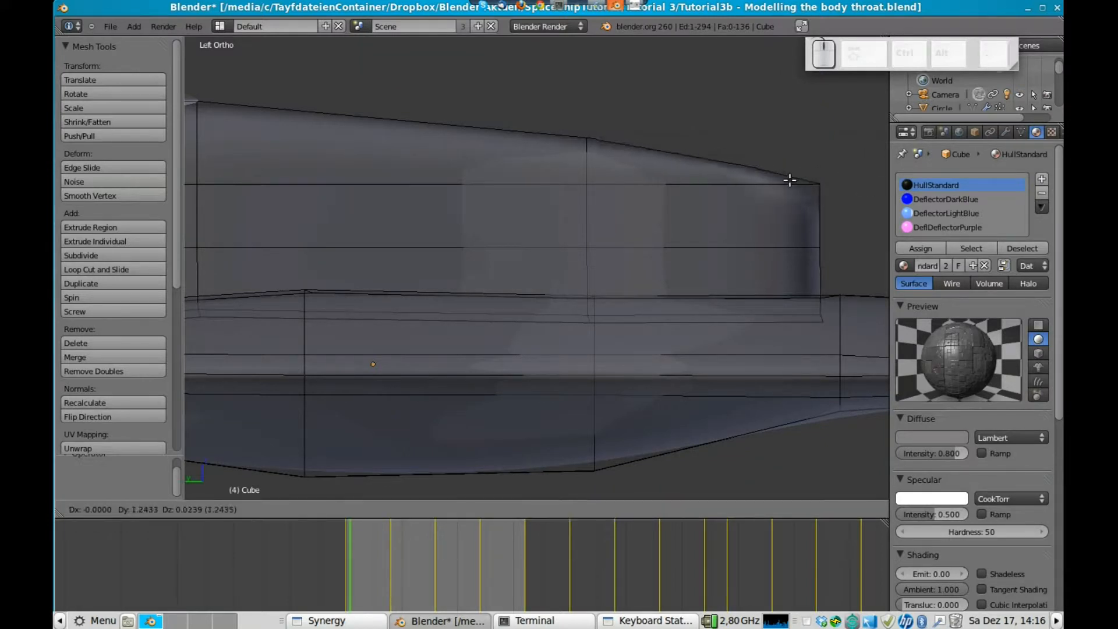
left_click(760, 168)
Move the upper cross edge remaining on the throat block's end face about 0.8 units along global Y toward the saucer
middle_click_drag(760, 168, 823, 187)
right_click(813, 186)
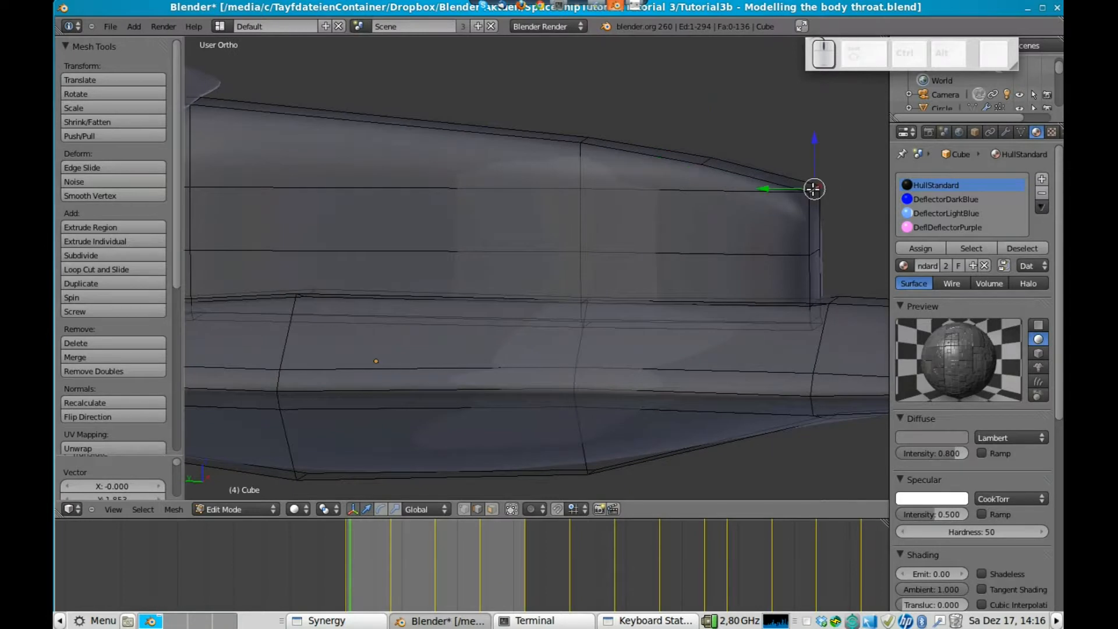
key("g")
key("y")
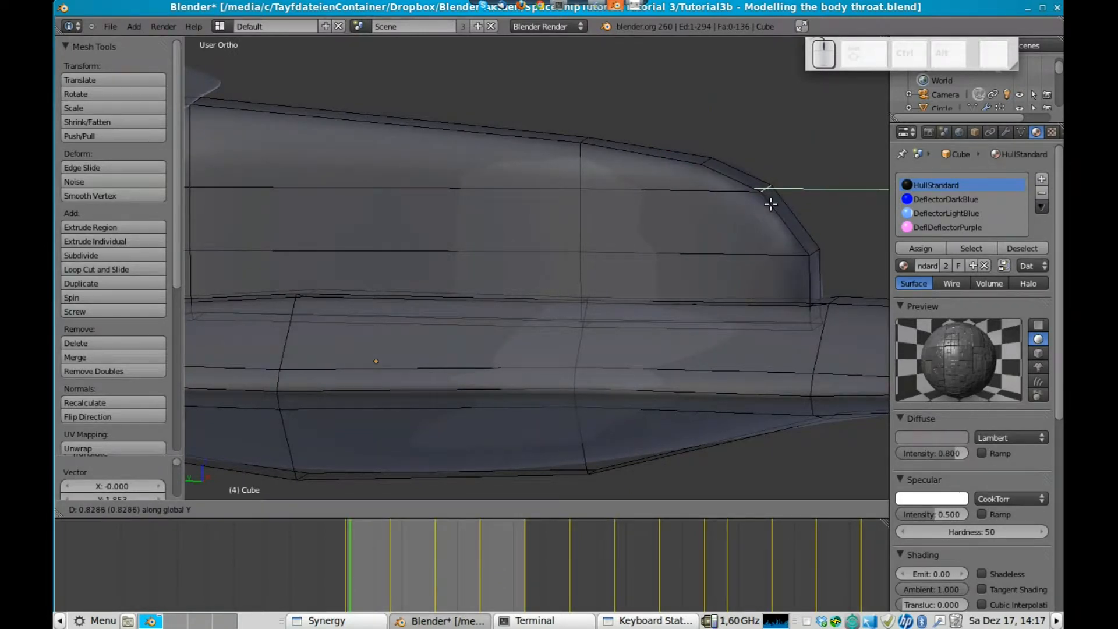
left_click(769, 201)
Select the three cross edges forming the throat block's rounded end and scale them along global Z
right_click(705, 161, "shift")
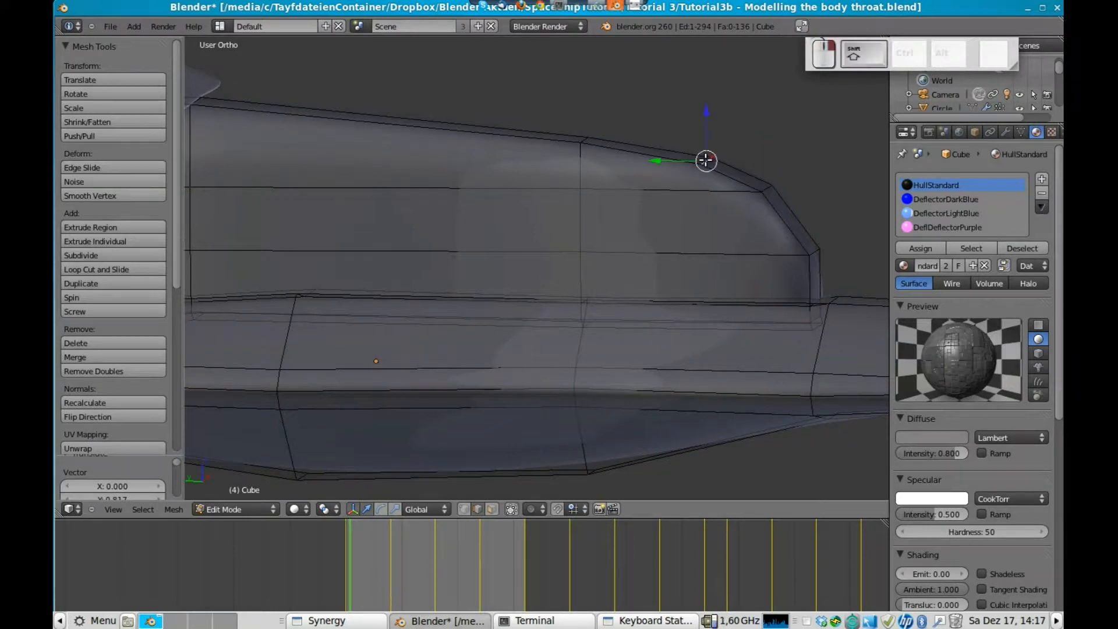
right_click(772, 185, "shift")
right_click(704, 157, "shift")
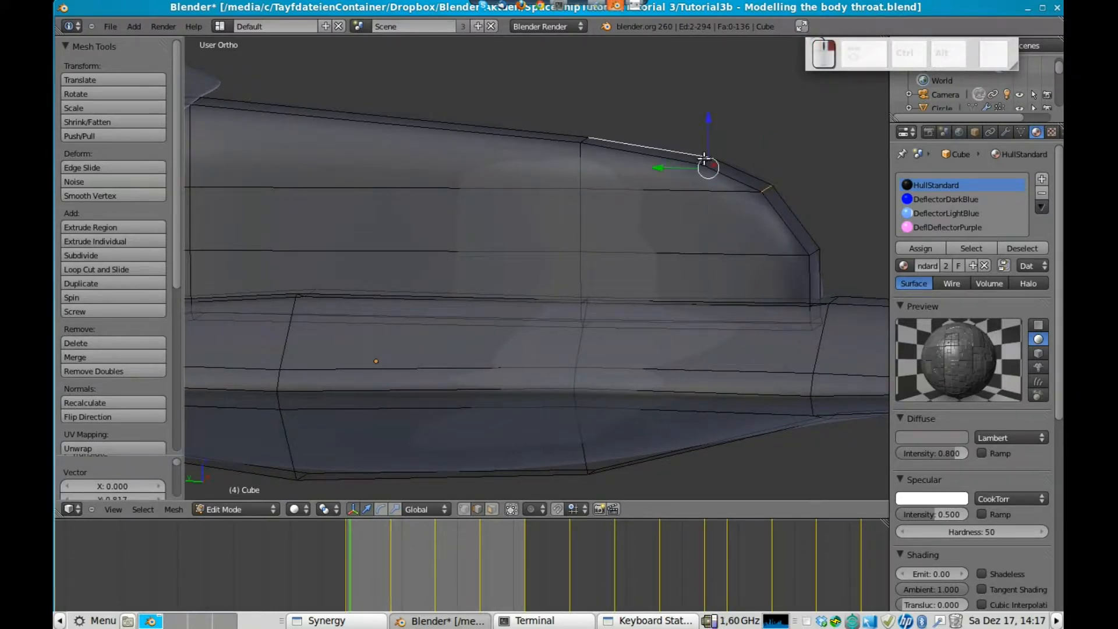
scroll(757, 211, "up", 6)
middle_click_drag(740, 203, 339, 377, "shift")
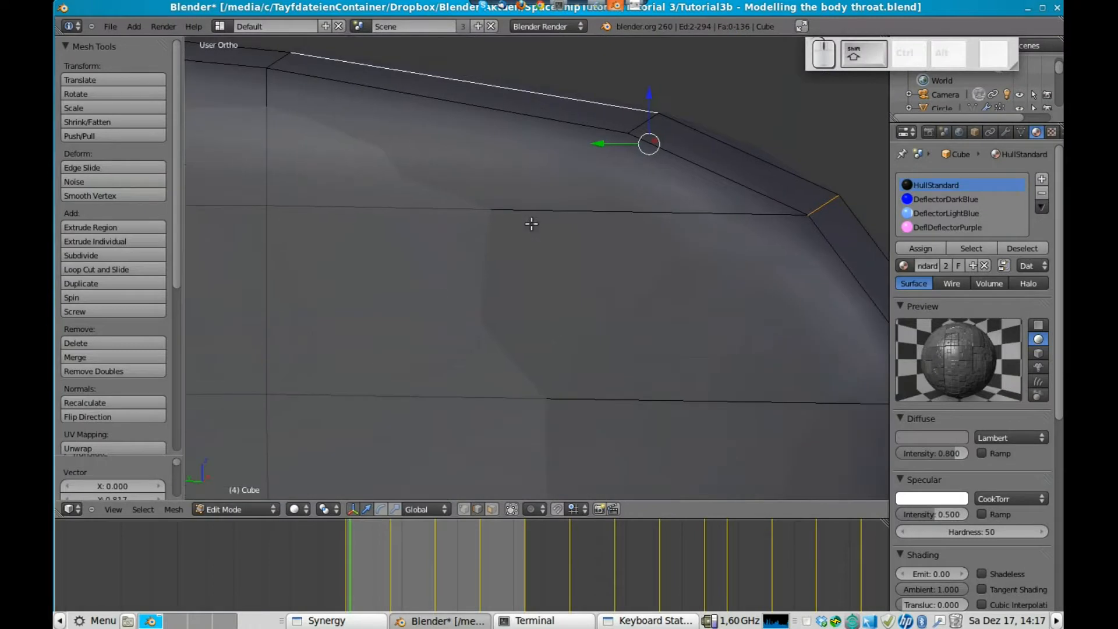
right_click(639, 134)
right_click(638, 125)
right_click(816, 211, "shift")
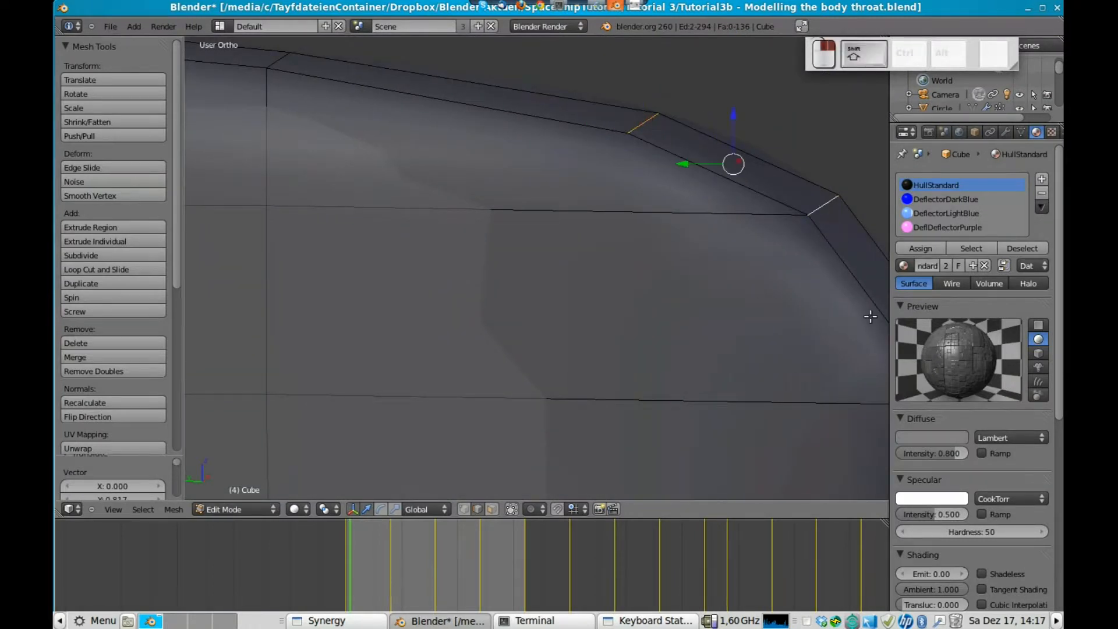
middle_click_drag(705, 284, 389, 234, "shift")
right_click(612, 304, "shift")
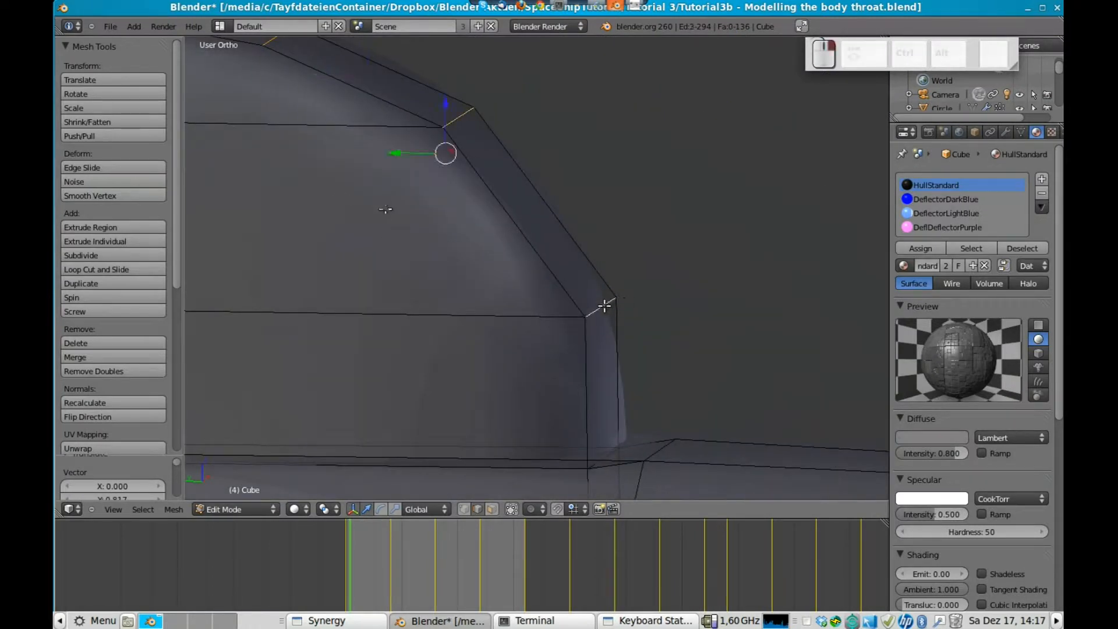
scroll(603, 297, "down", 5)
key("s")
key("z")
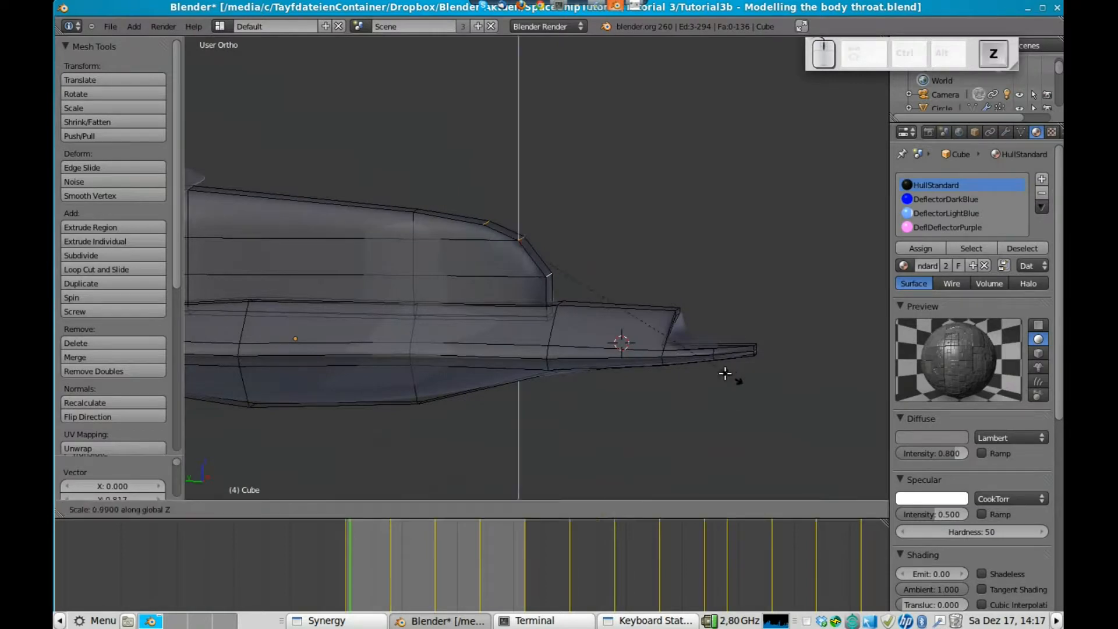
Lower the selected edges at the neck's front tip about 1.08 units along Z and adjust their Z scale
left_click(624, 290)
key("g")
key("z")
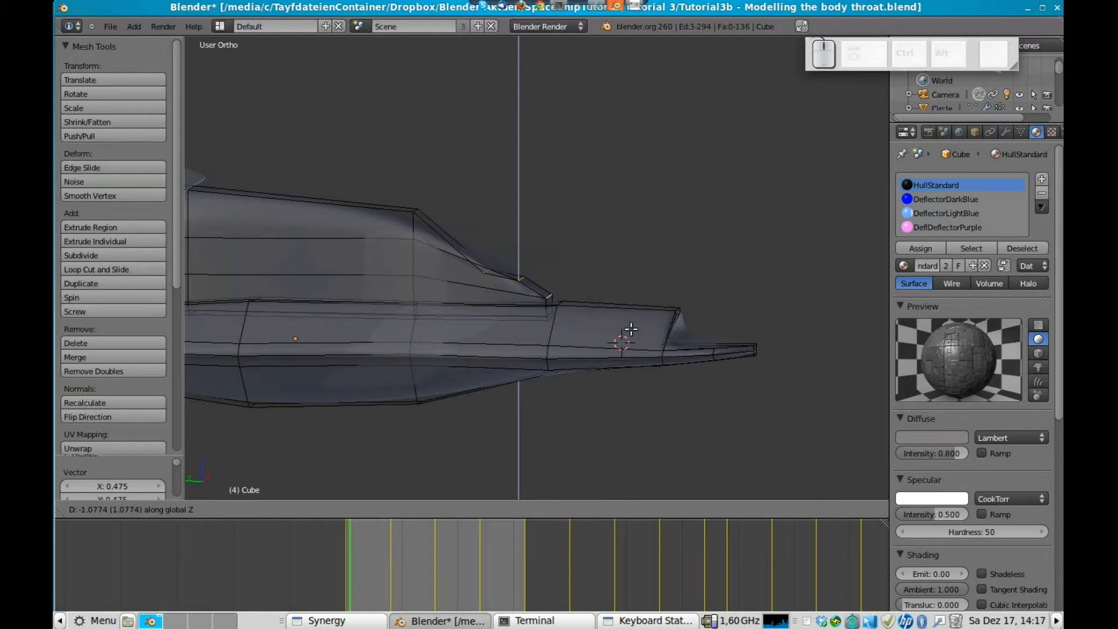
left_click(631, 329)
middle_click_drag(441, 267, 465, 258)
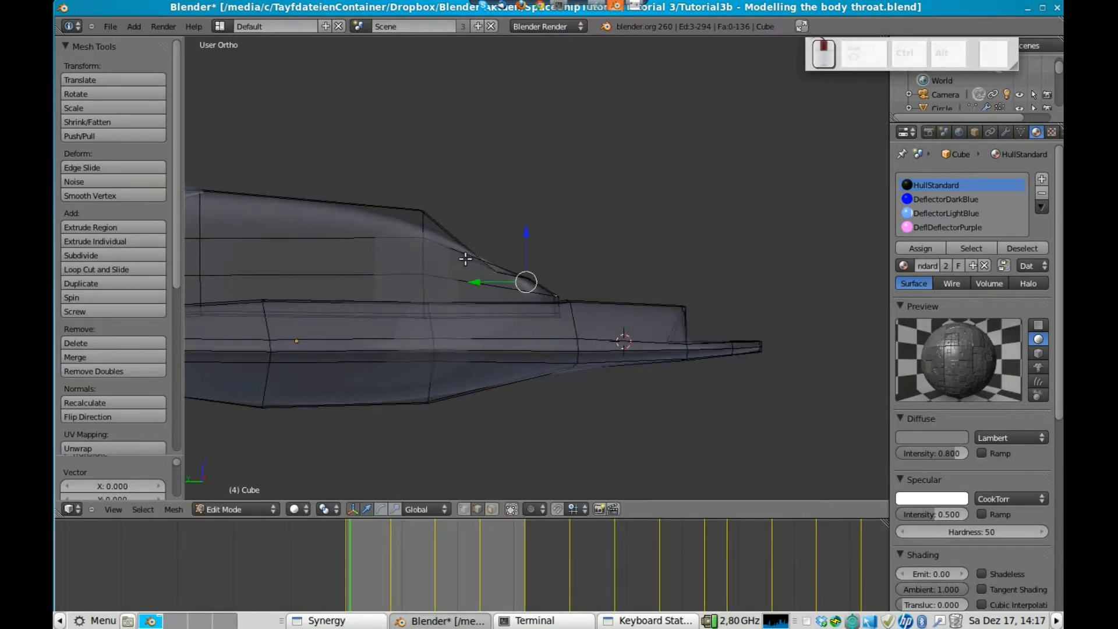
key("s")
key("z")
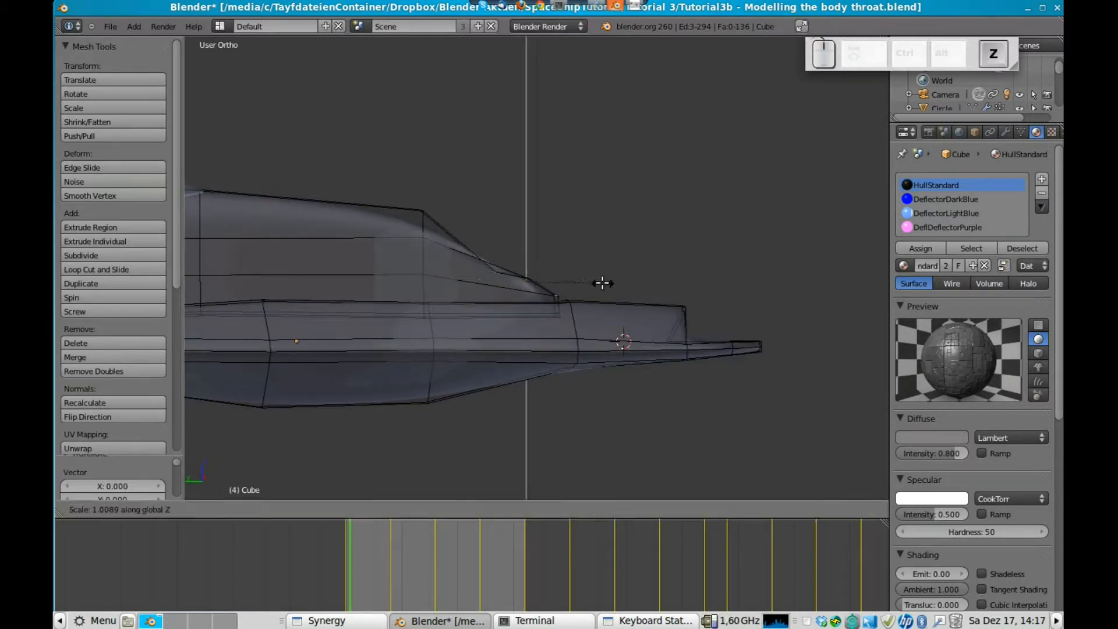
left_click(637, 286)
Reveal the hidden geometry at the neck's front tip and shift the revealed selection along Z
key("u")
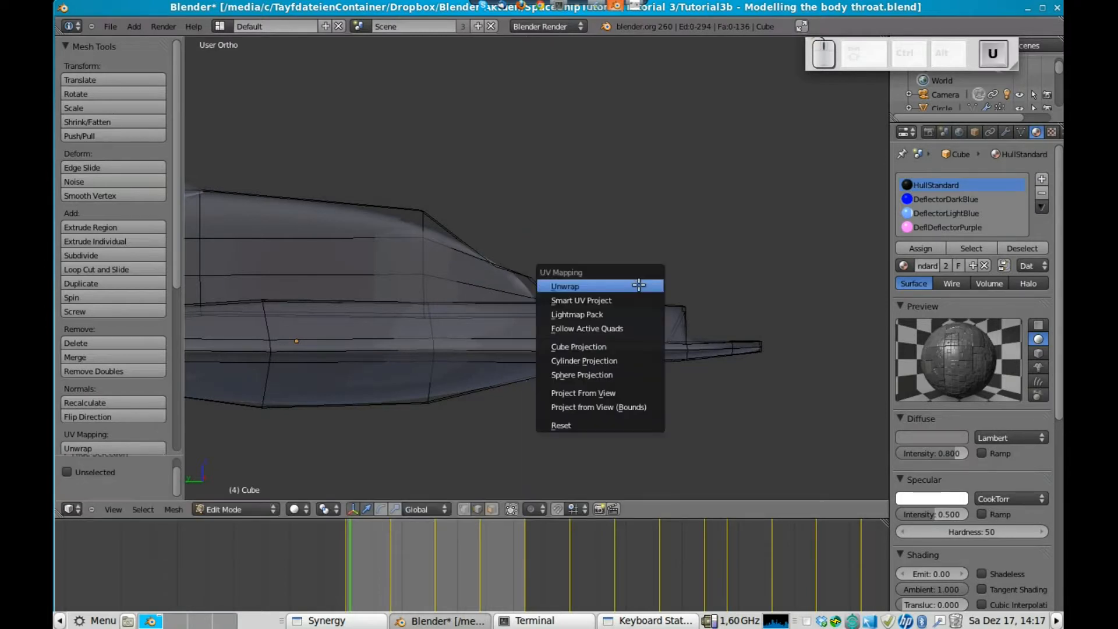
key("z")
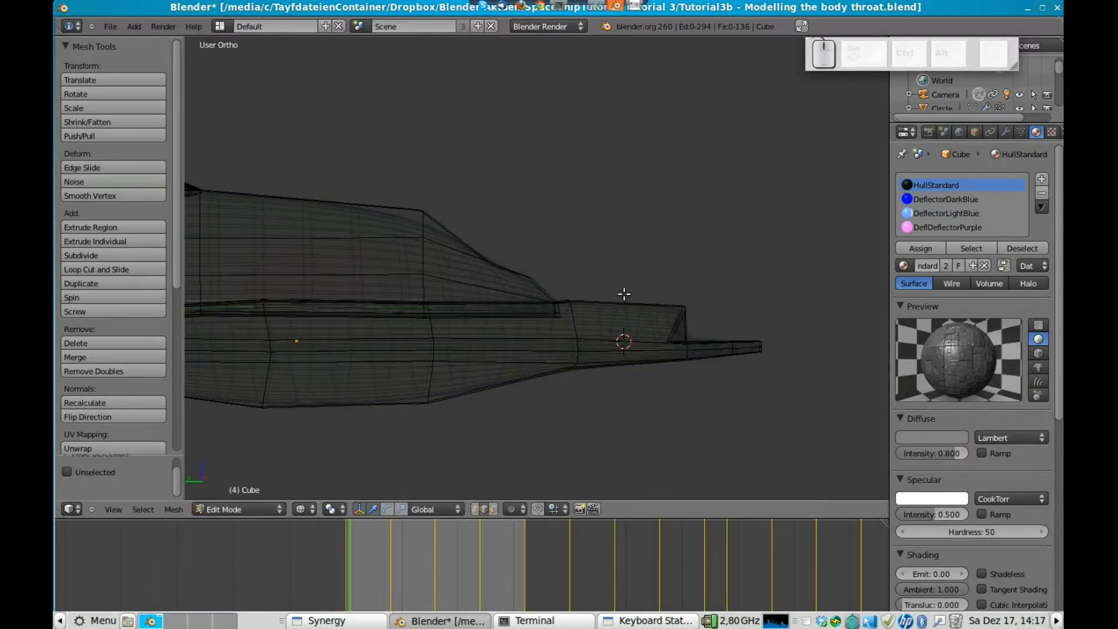
key("z")
middle_click_drag(589, 312, 541, 340)
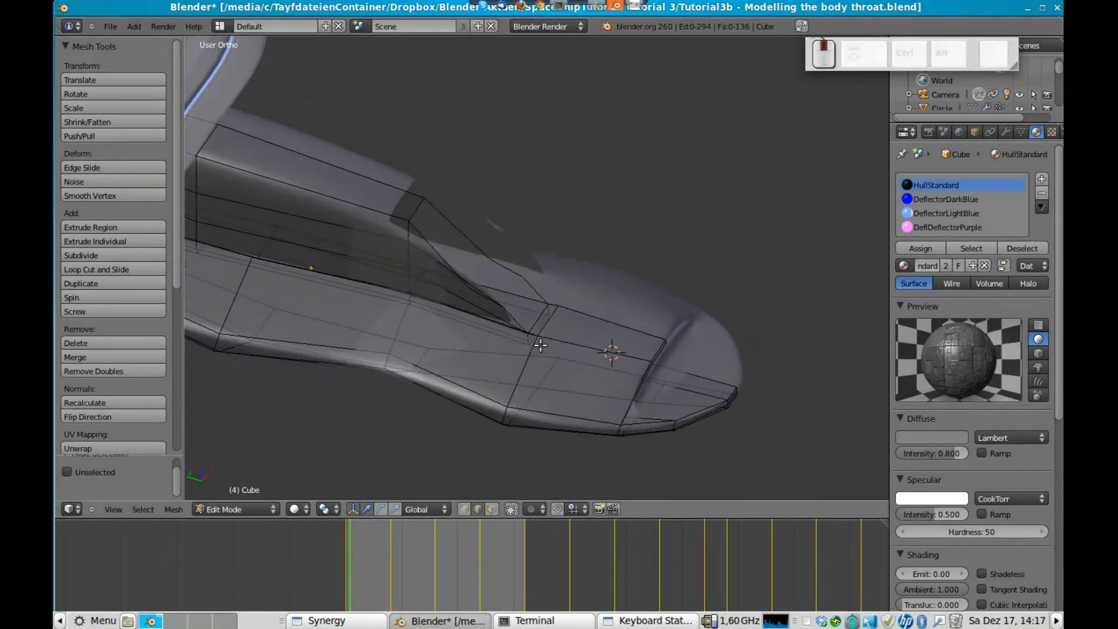
key("alt+h")
key("g")
key("z")
left_click(577, 336)
Lower the cross edge at the neck's upper bend about 0.56 units along Z
right_click(426, 215)
key("g")
key("z")
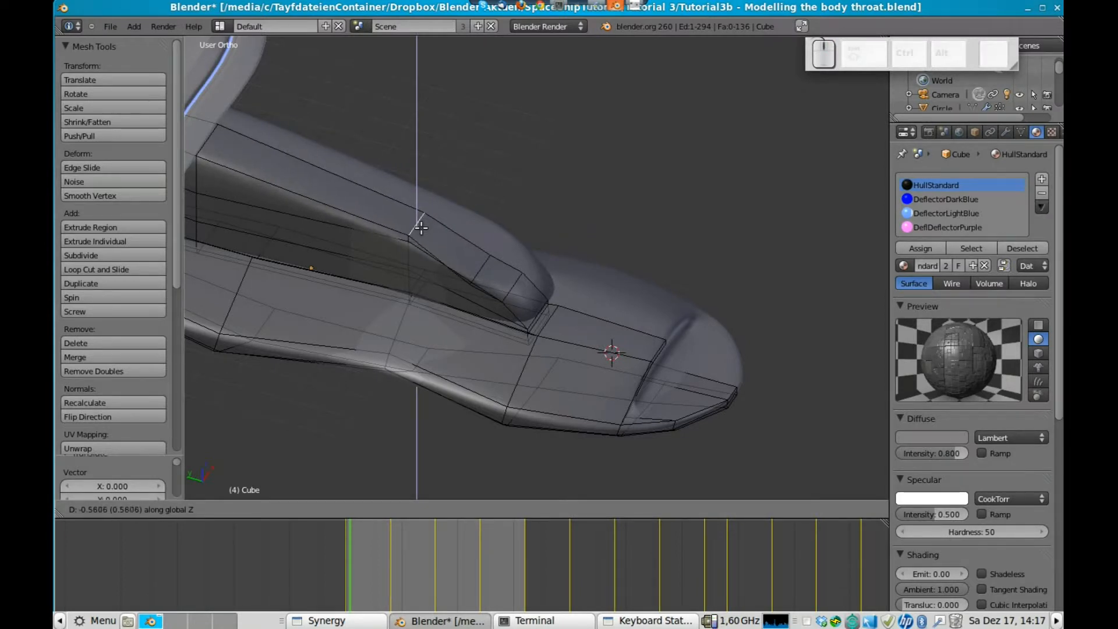
left_click(422, 229)
Raise the cross edge halfway down the neck's front slope slightly along Z
middle_click_drag(422, 229, 459, 235)
scroll(466, 251, "up", 3)
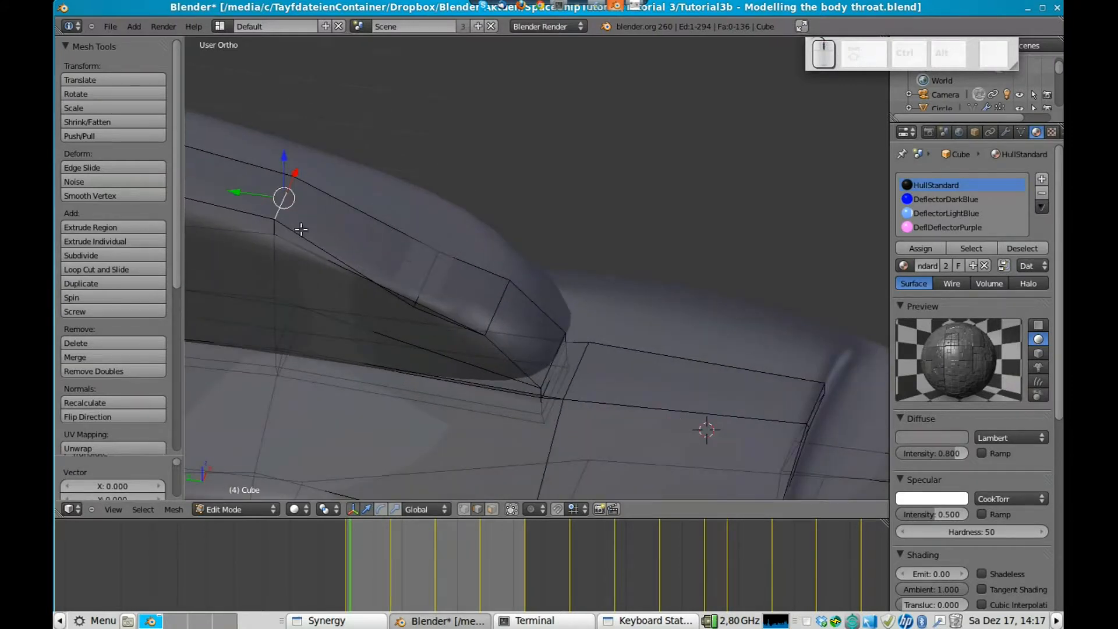
right_click(427, 277)
key("g")
key("z")
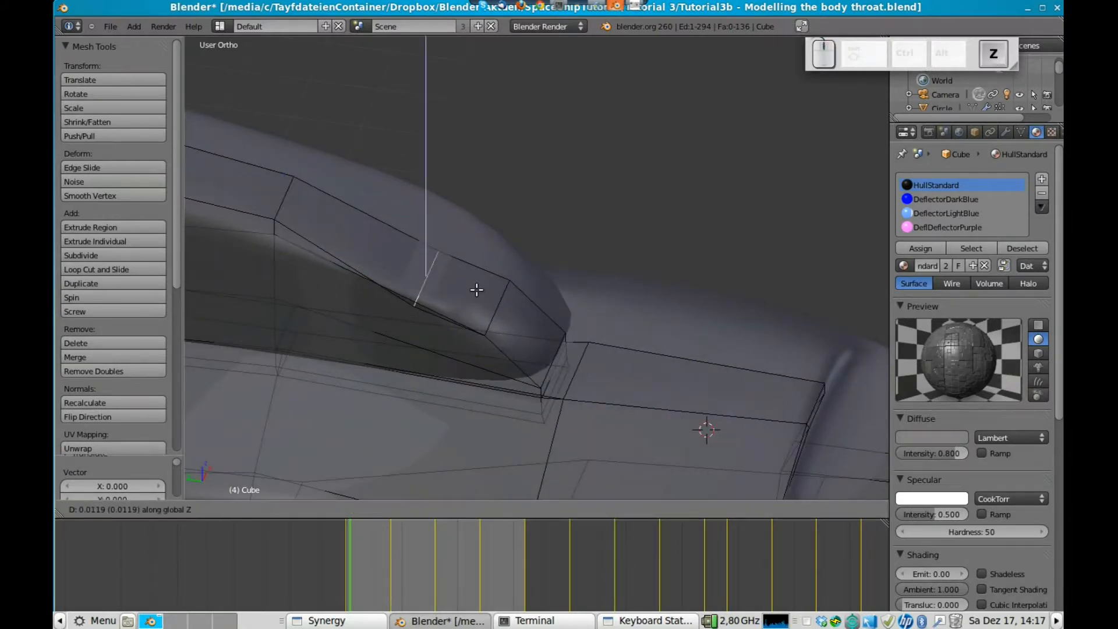
left_click(480, 280)
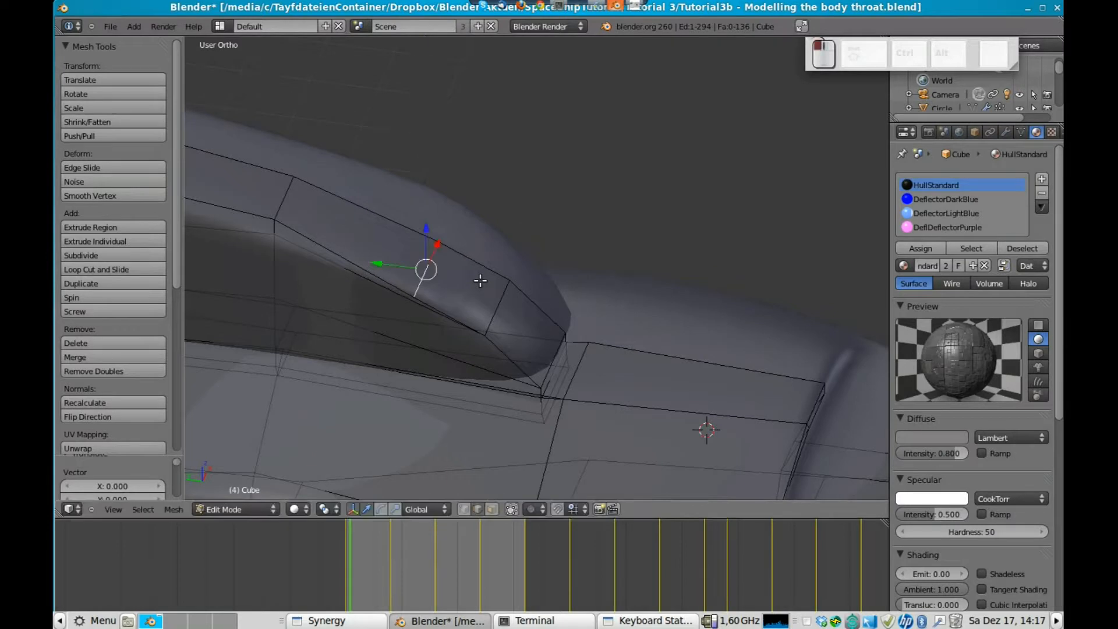
middle_click_drag(262, 269, 290, 243)
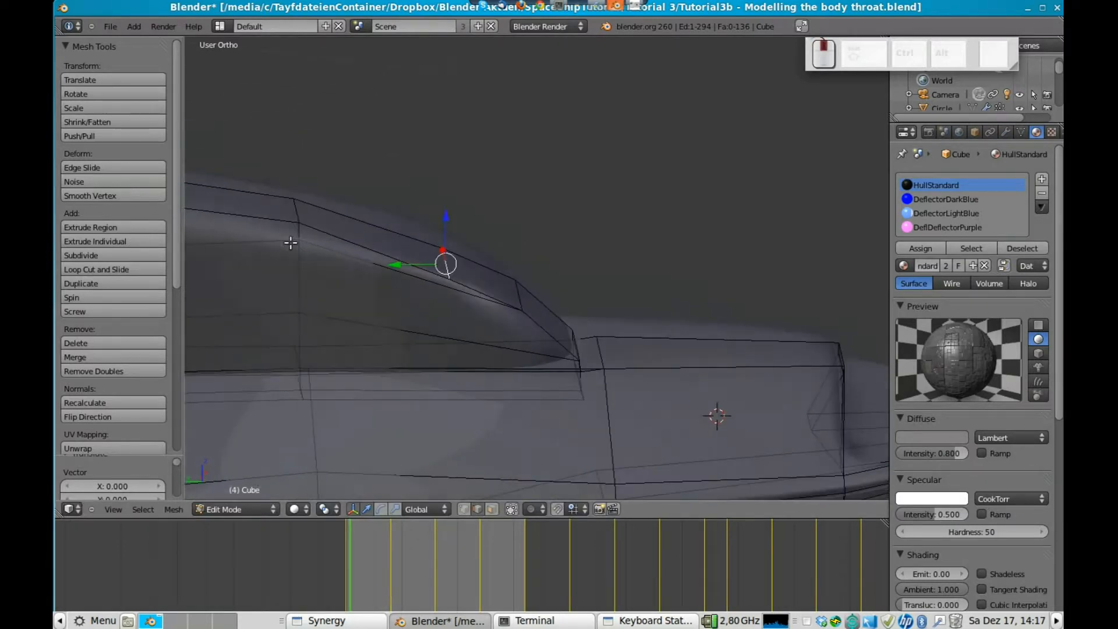
left_click(95, 282)
left_click(97, 264)
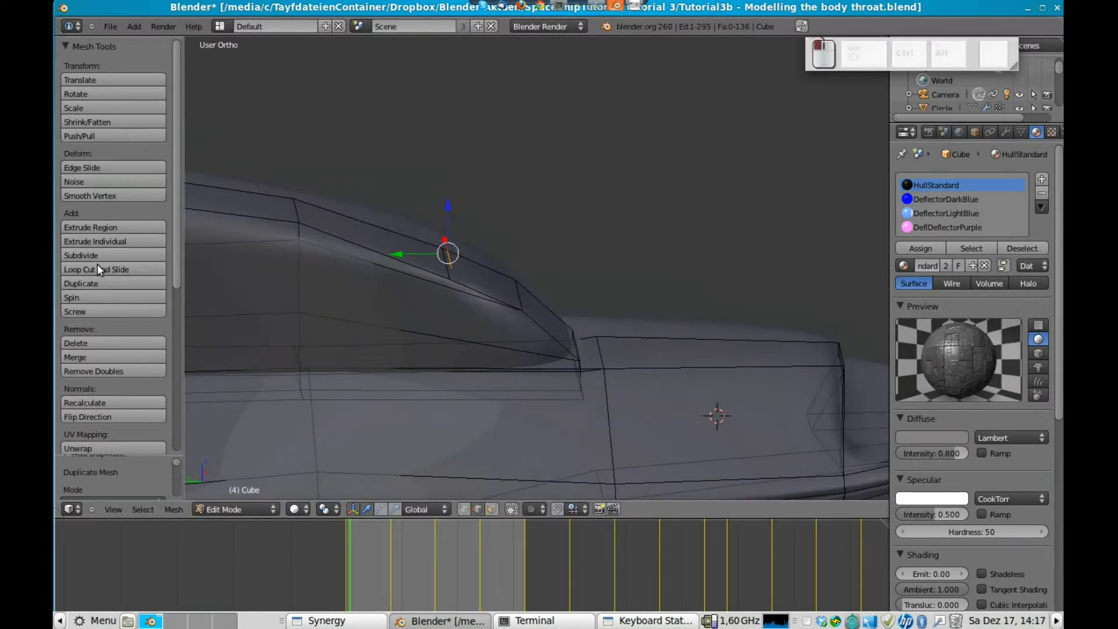
key("ctrl+z")
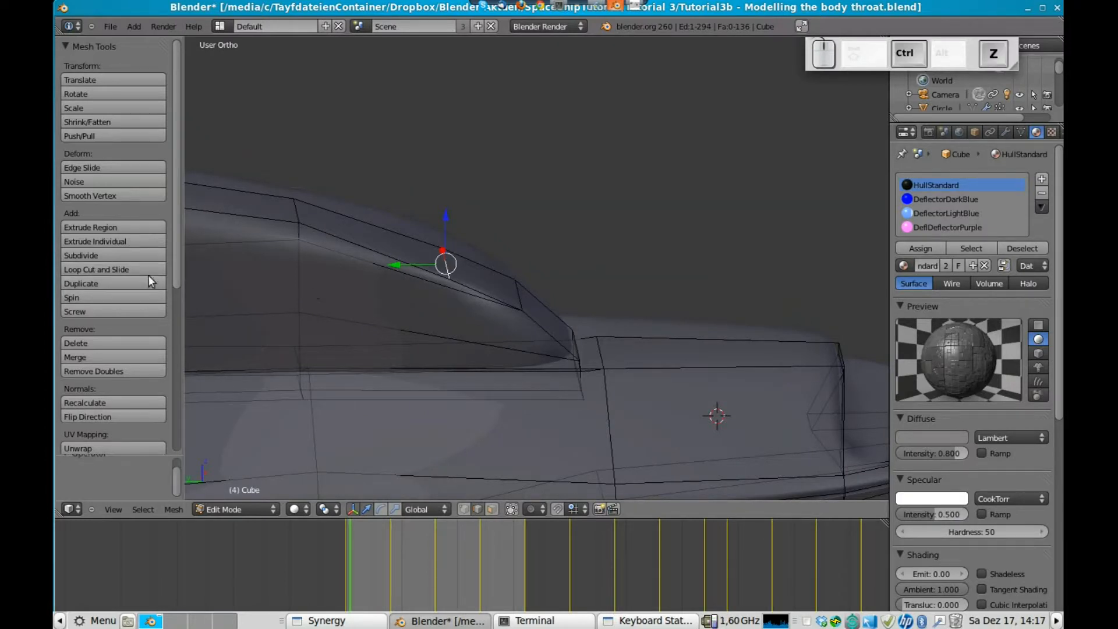
Add a vertical loop cut to the neck's front slope and slide it close to the upper bend, at about 0.94
left_click(109, 270)
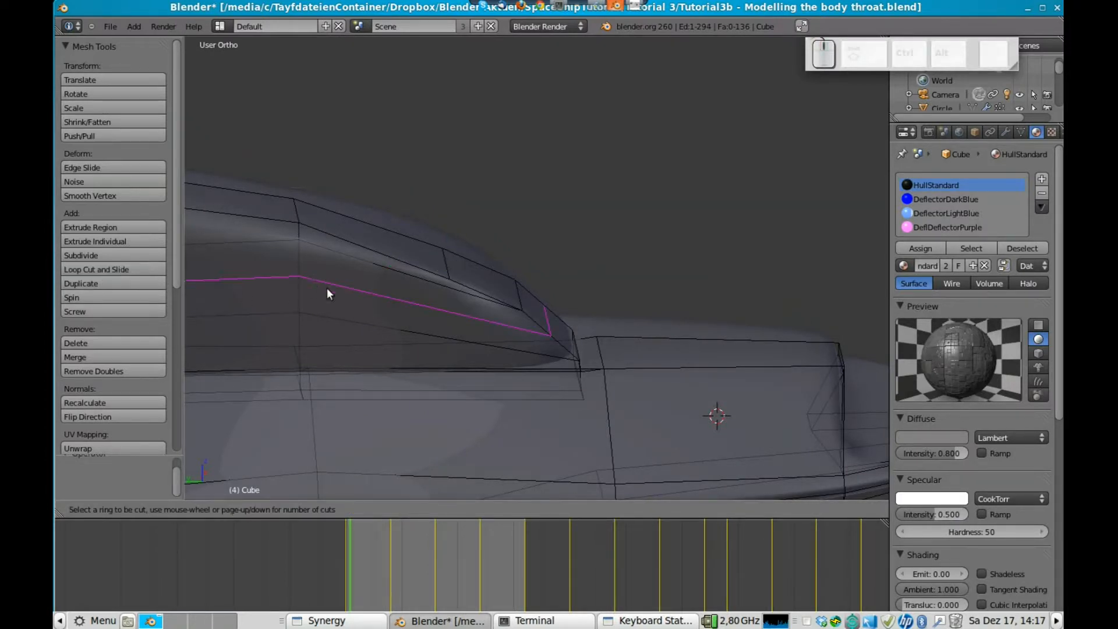
left_click(339, 264)
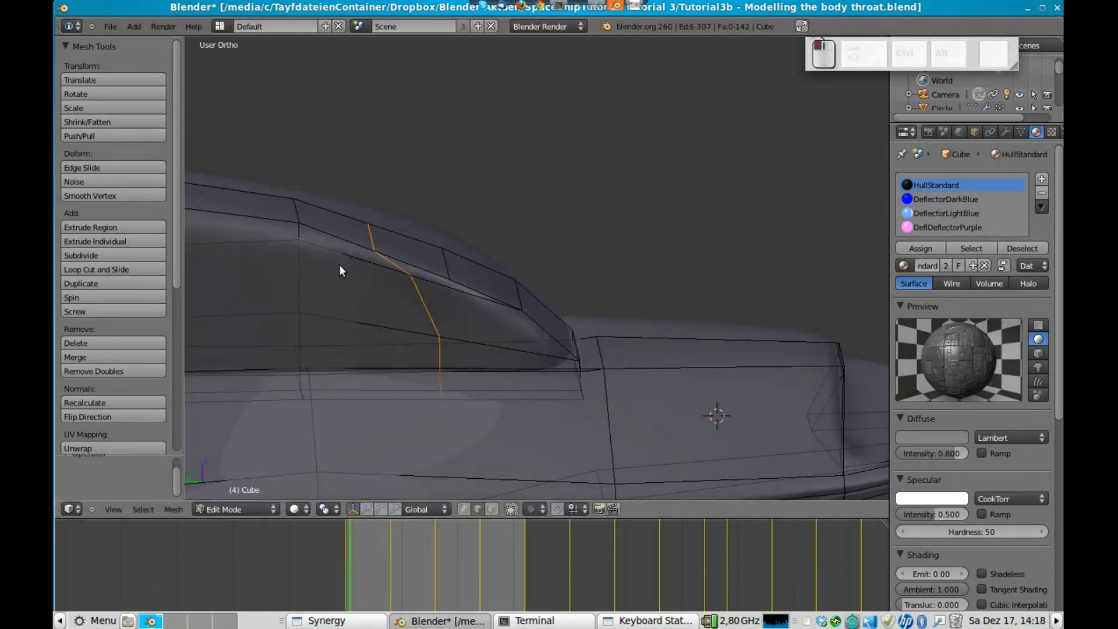
left_click(229, 276)
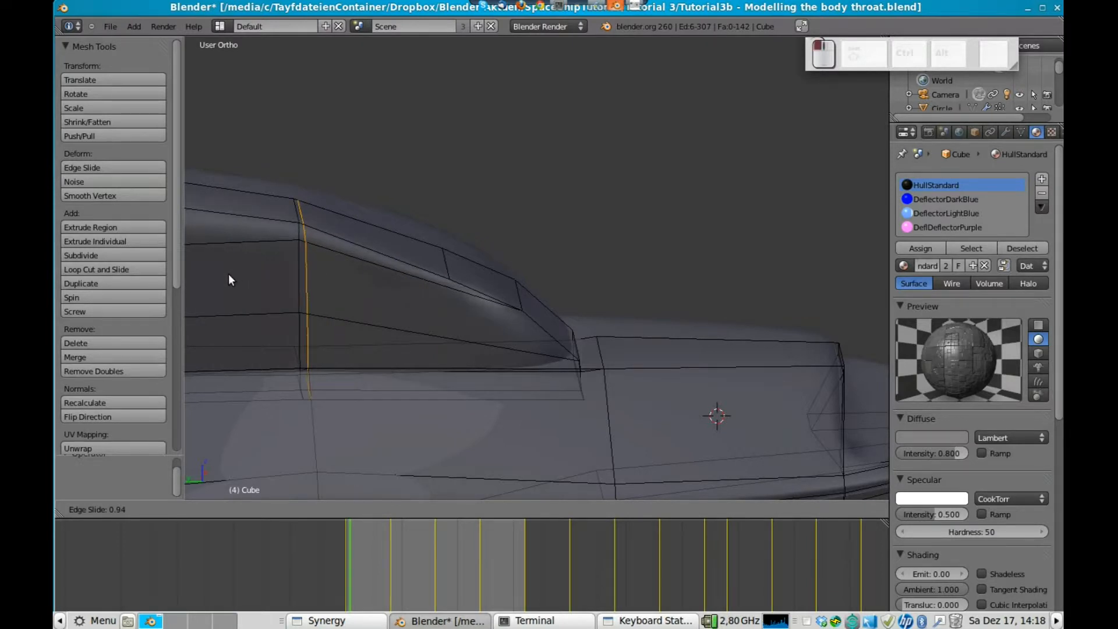
Check the neck outside Edit Mode and save over Tutorial3b - Modelling the body throat.blend
middle_click_drag(274, 294, 571, 285, "shift")
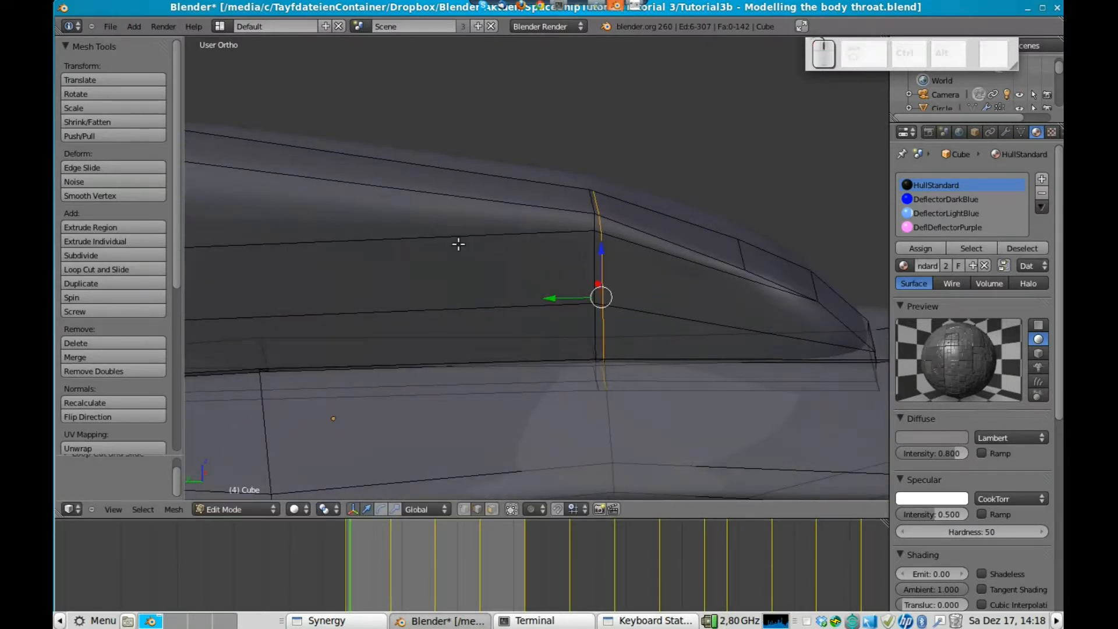
key("Tab")
key("Tab")
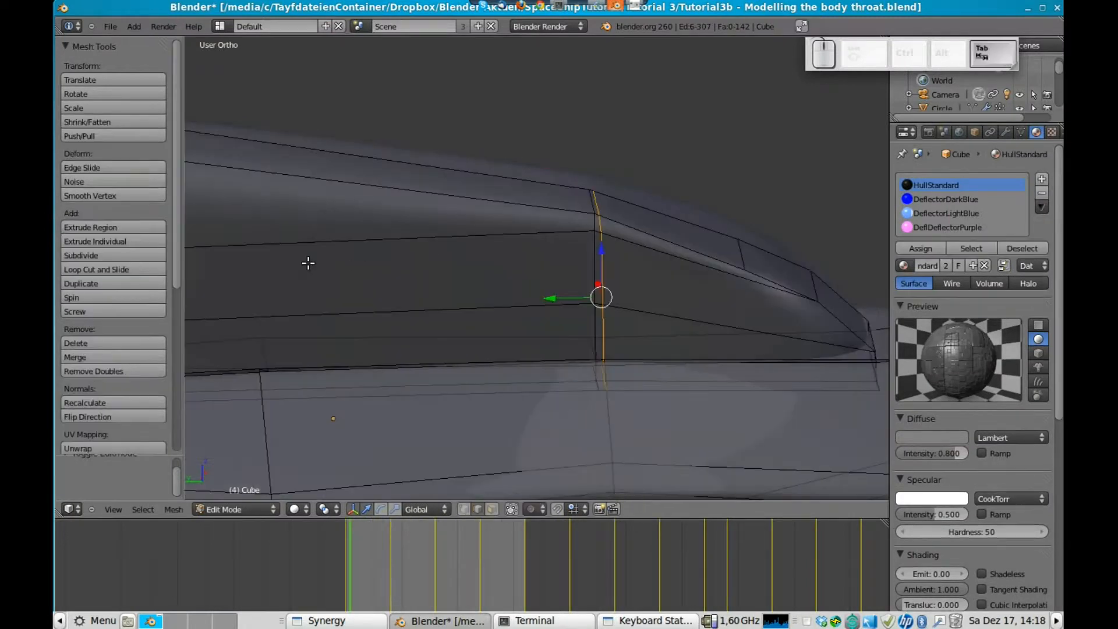
scroll(458, 267, "down", 2)
scroll(467, 275, "down", 1)
middle_click_drag(389, 246, 362, 210)
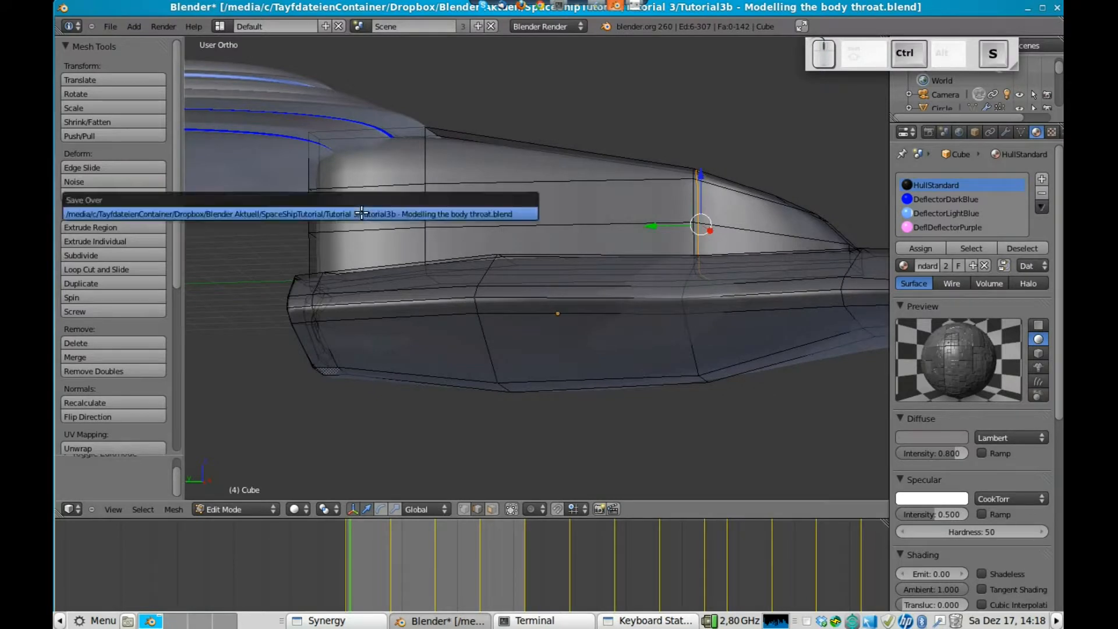
In left orthographic view, add a centred vertical loop cut to the long neck section behind the upper bend
key("ctrl+KP_3")
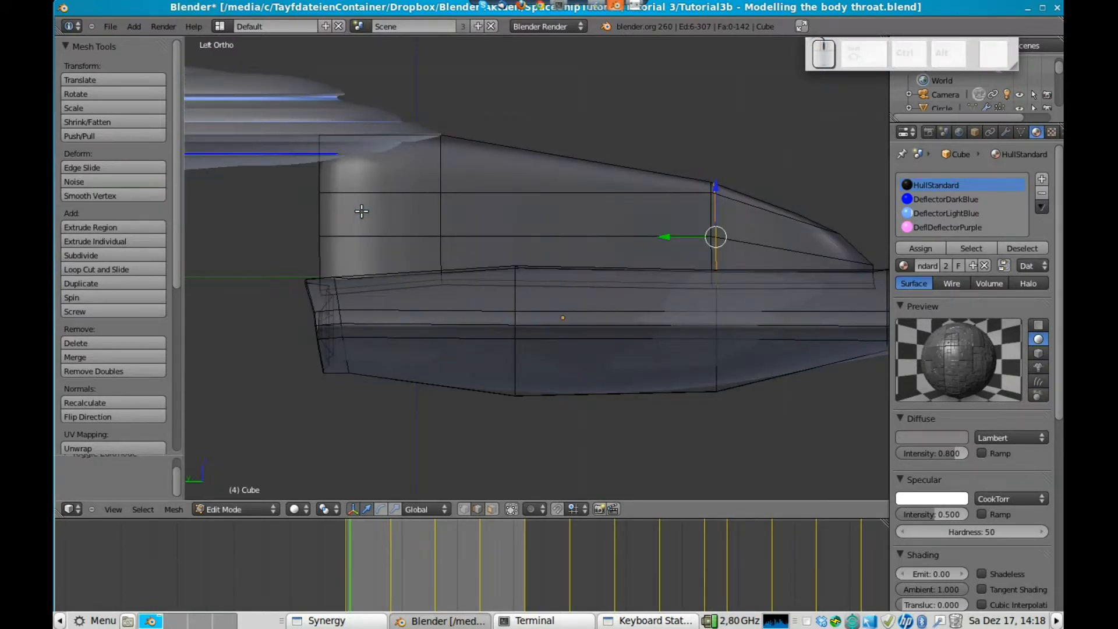
scroll(759, 180, "down", 2)
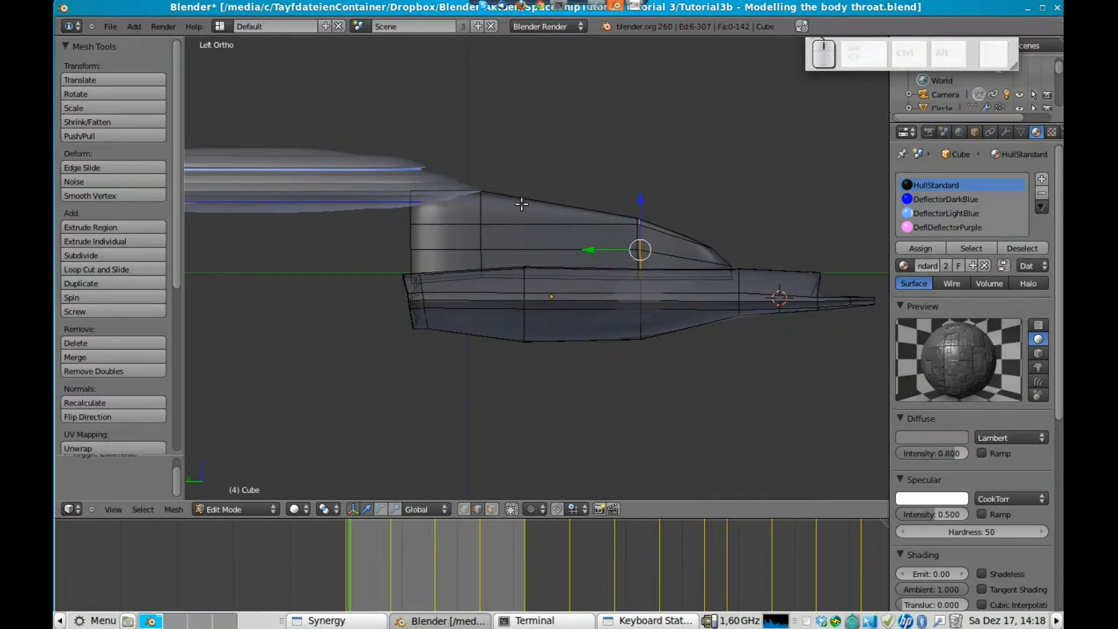
scroll(716, 254, "up", 5)
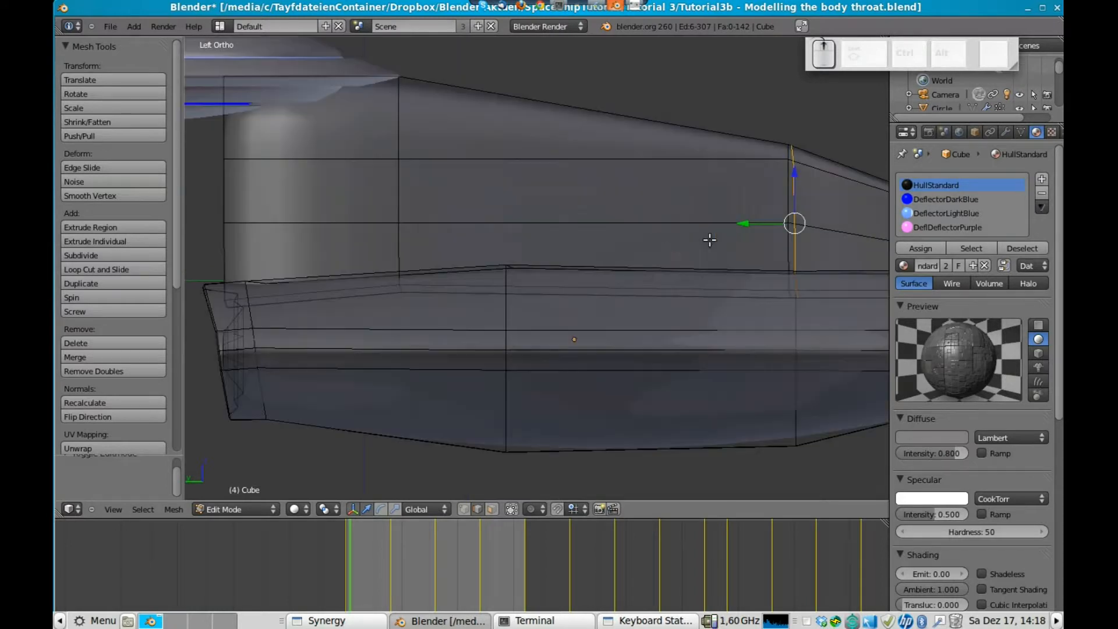
middle_click_drag(738, 225, 657, 234, "shift")
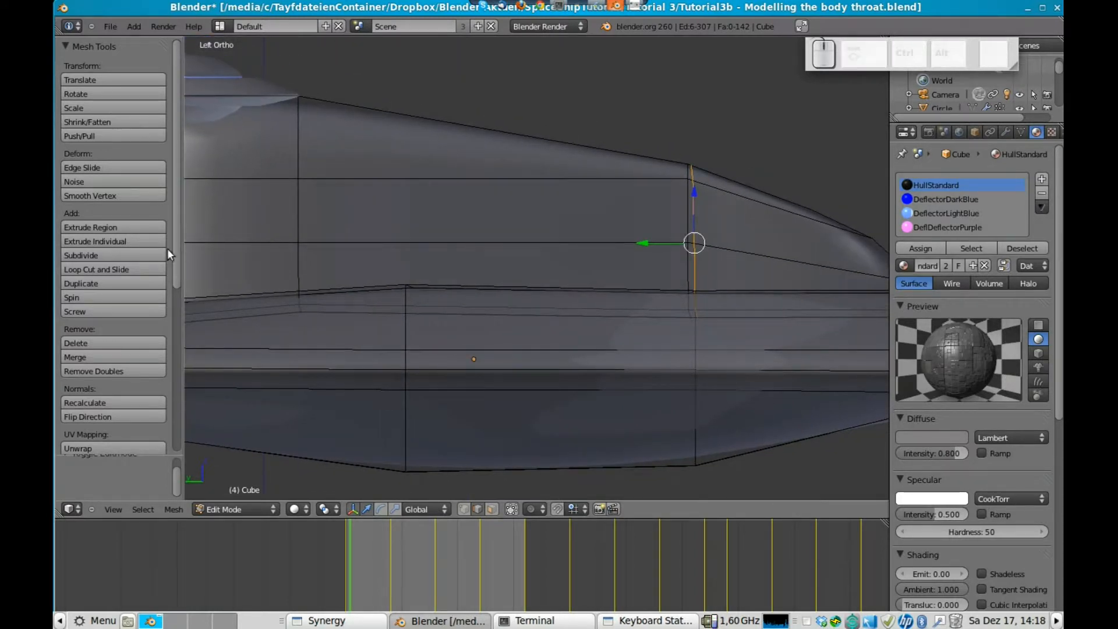
left_click(130, 266)
left_click(564, 193)
left_click(611, 198)
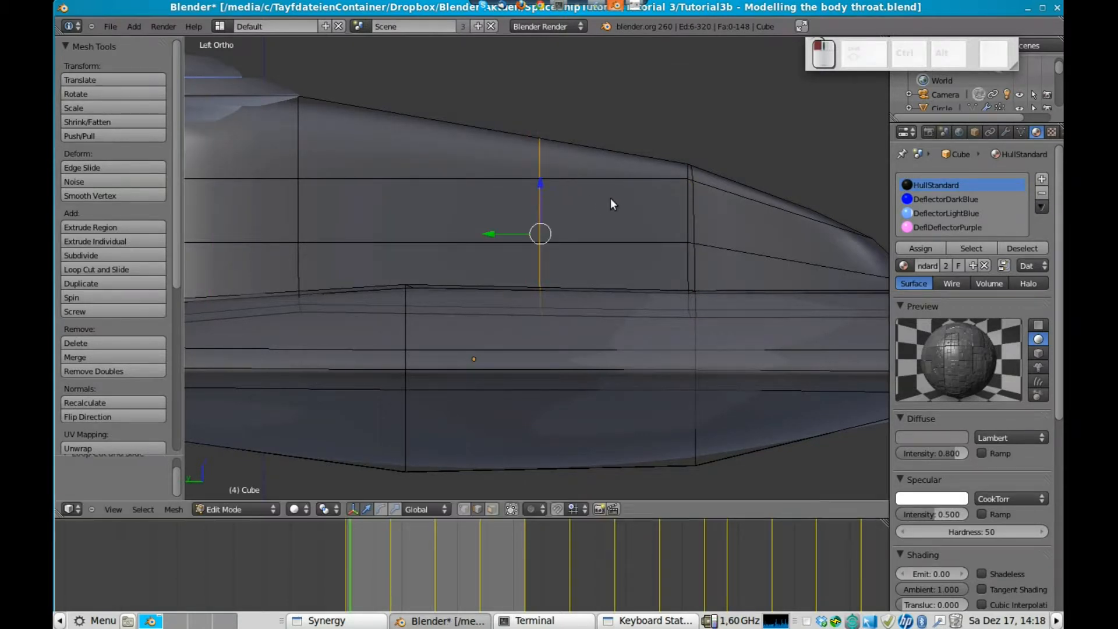
Select the rear edge loop at the upper bend and move it about 2.19 units along Y, just ahead of the centred cut
right_click(685, 208, "alt")
key("g")
key("y")
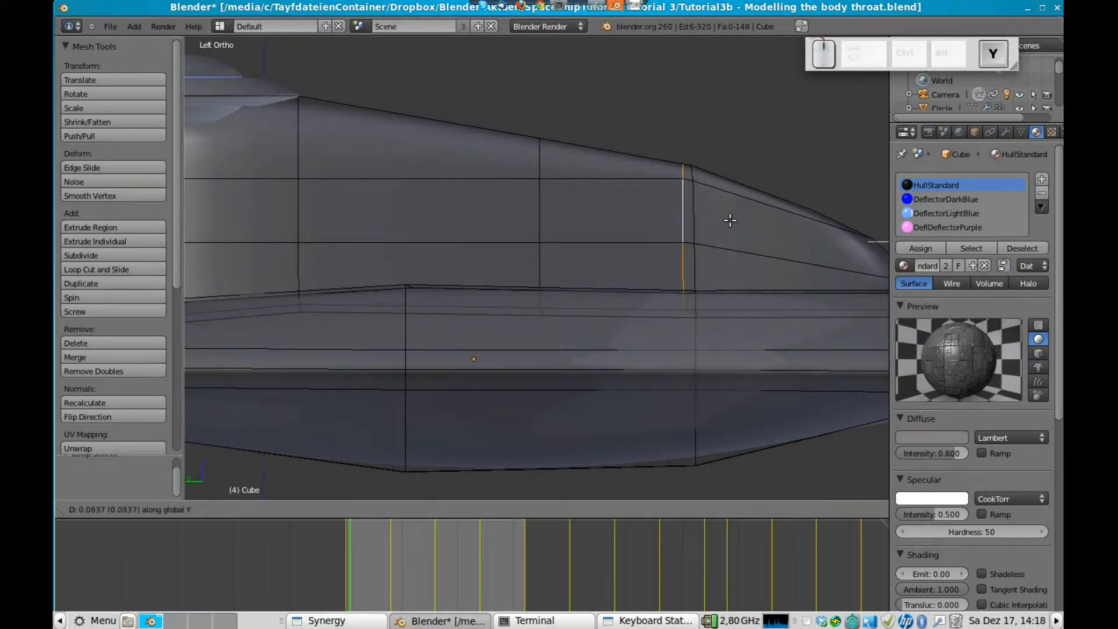
left_click(608, 219)
Scale the moved edge loop up to about 1.16 and raise it along Z
key("s")
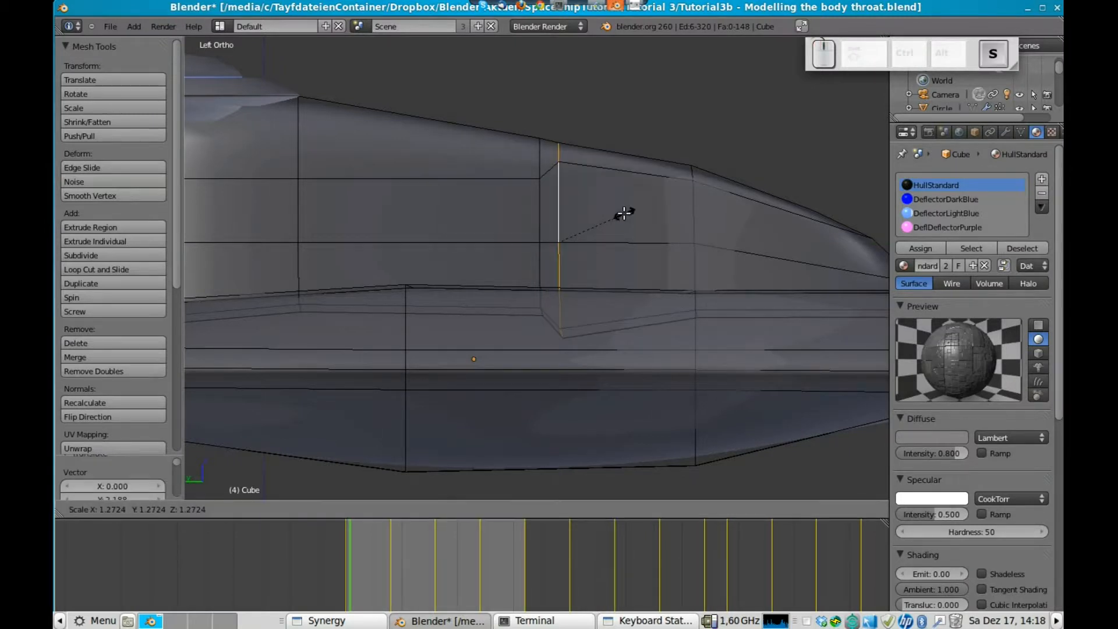
left_click(619, 219)
key("g")
key("z")
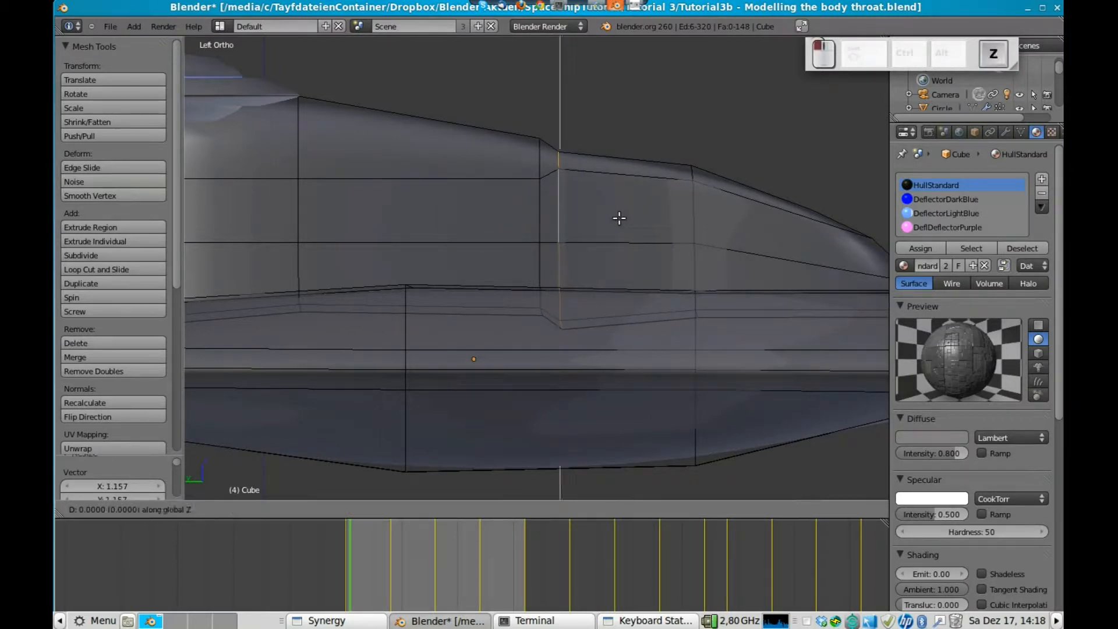
left_click(621, 215)
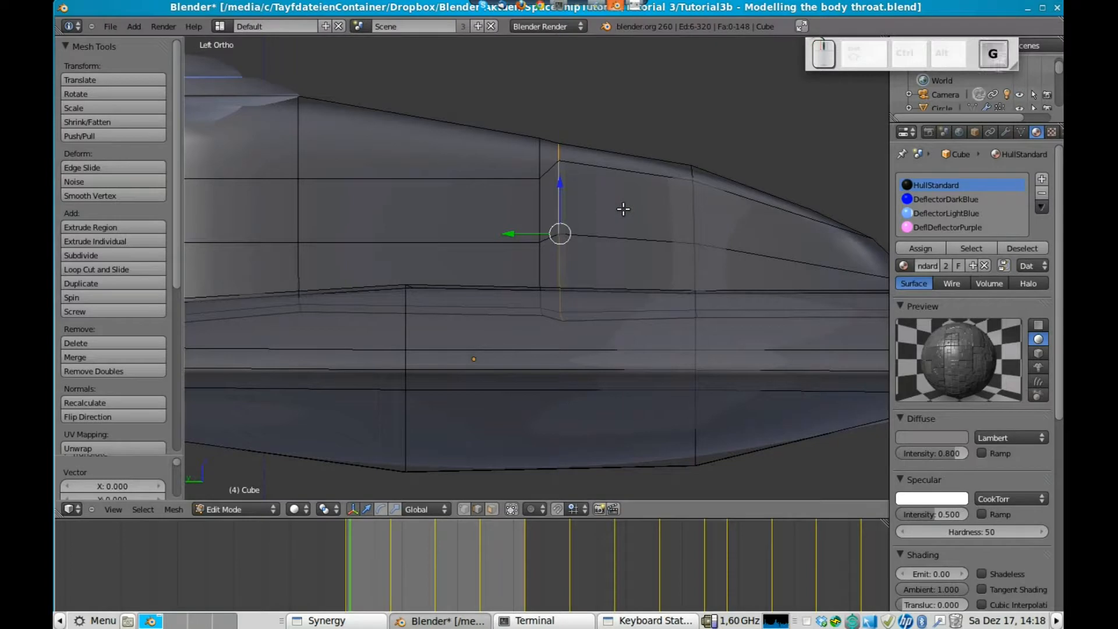
Lower the edge loop, scale it to about 0.89, and raise it about 0.14 units along Z
key("g")
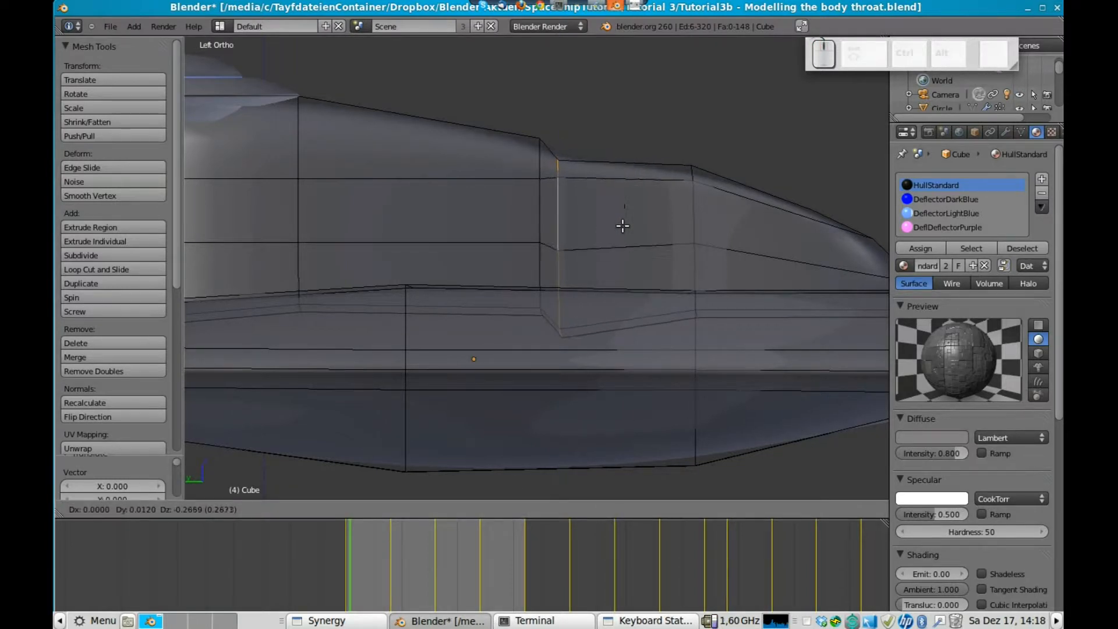
left_click(623, 226)
key("g")
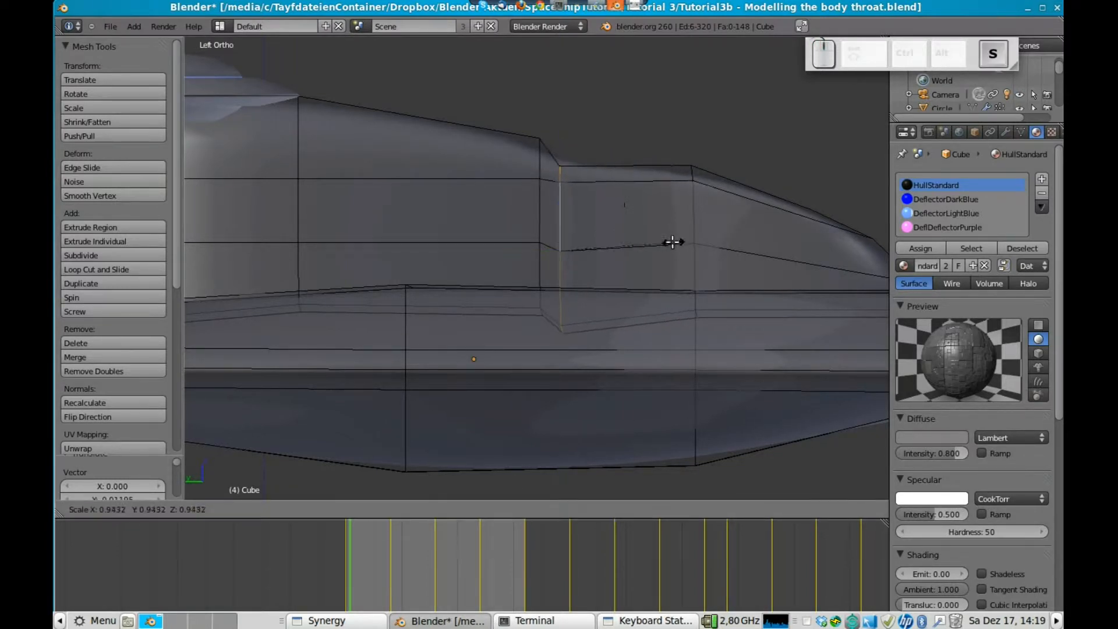
left_click(665, 237)
key("g")
key("z")
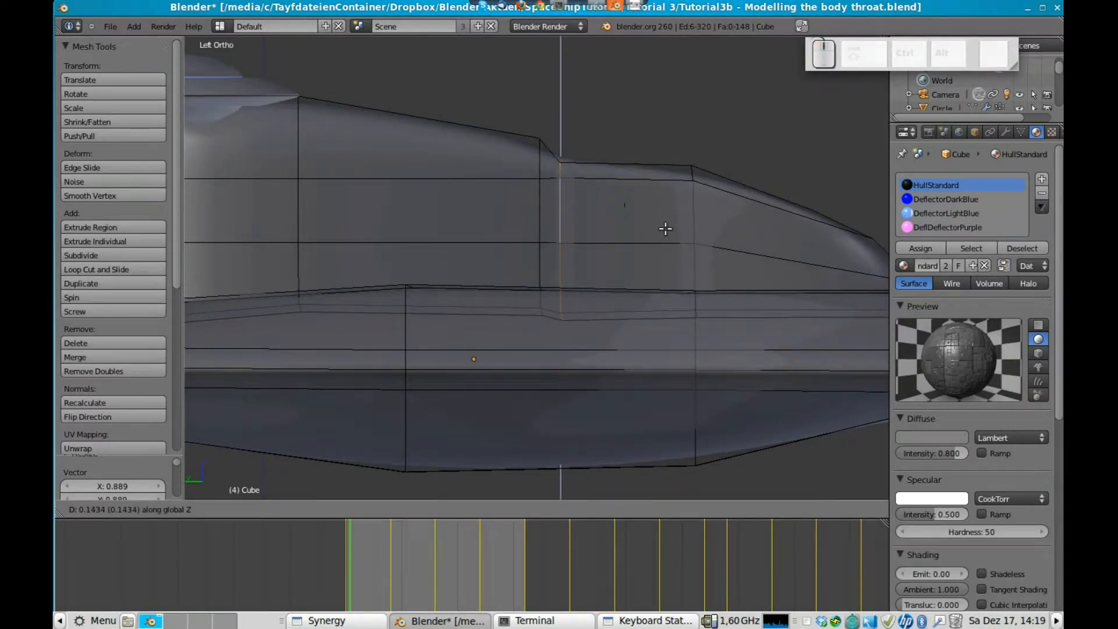
left_click(665, 228)
Using wireframe shading, raise only the loop's top cross edge along Z to the neck's upper profile, and return to solid left view
scroll(661, 234, "up", 2)
key("shift+z")
middle_click_drag(621, 153, 567, 159)
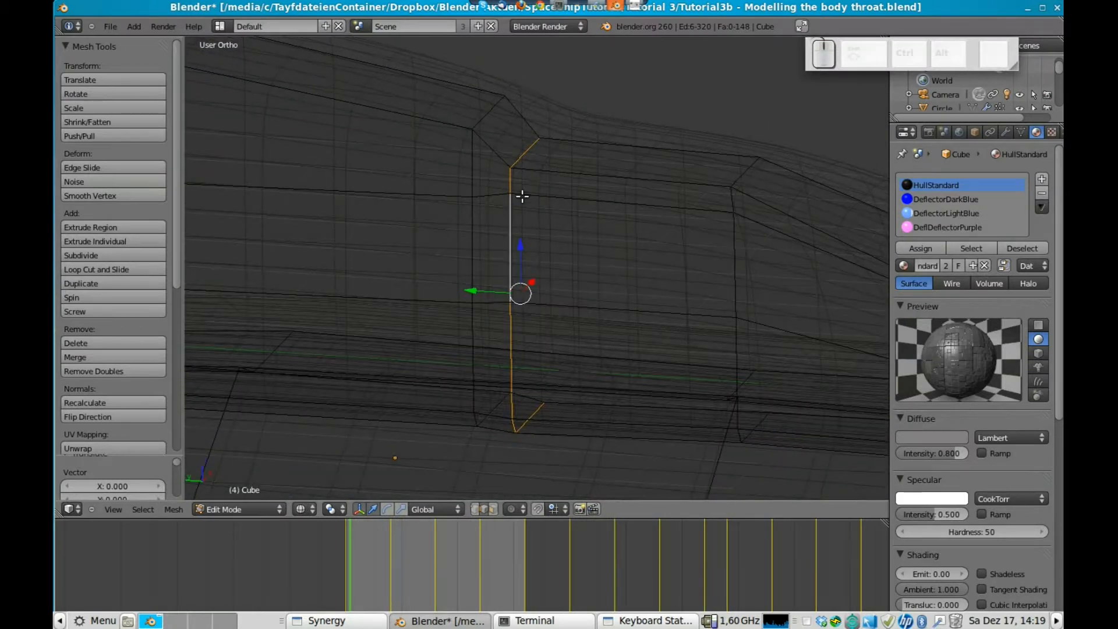
right_click(521, 154)
key("g")
key("z")
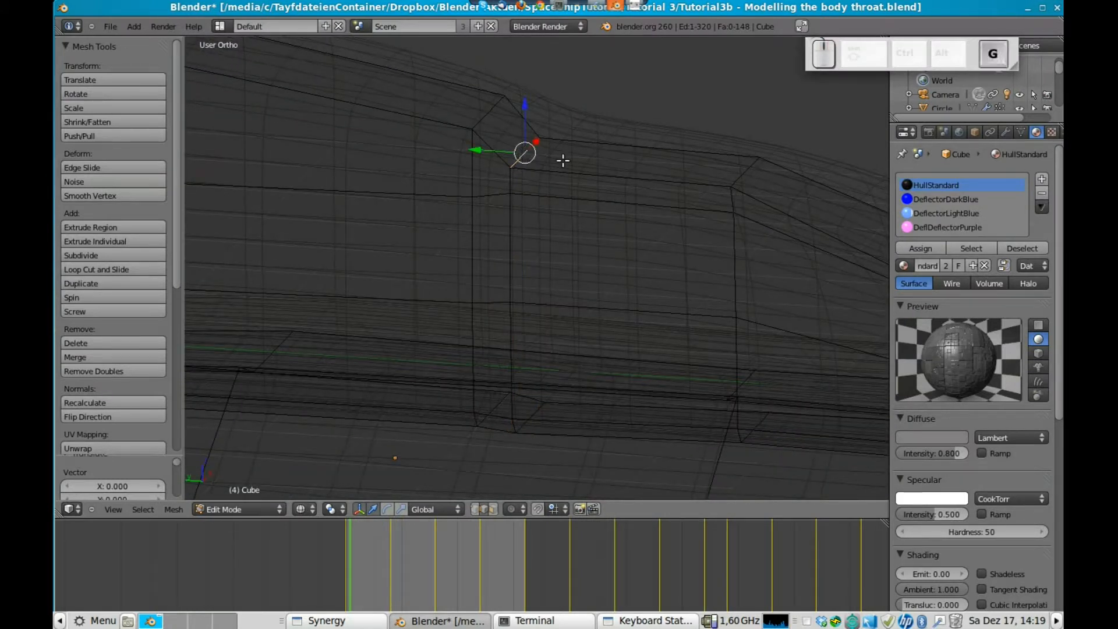
left_click(573, 132)
key("z")
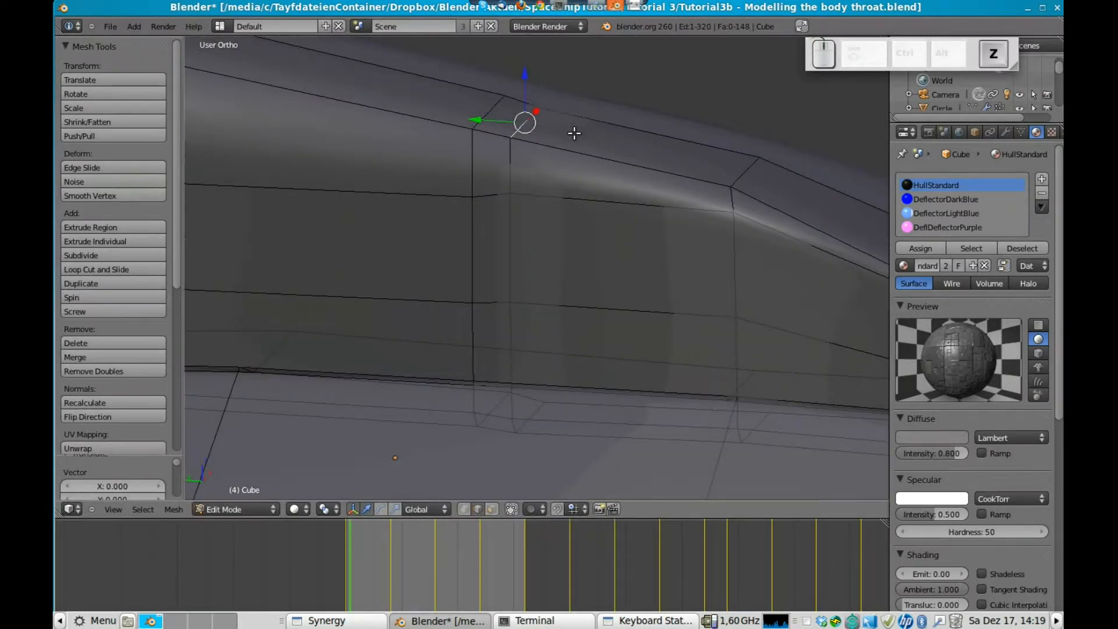
key("KP_3")
key("ctrl+KP_3")
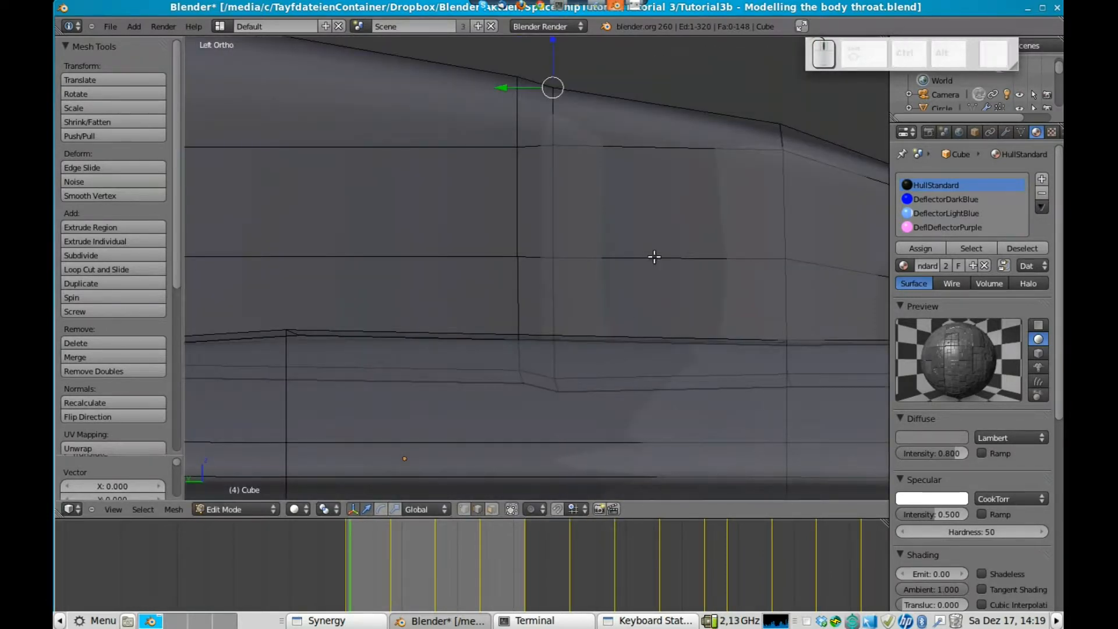
Align the loop's upper and middle side vertices with their neighbours along Z, lowering the first about 0.016 and raising the second about 0.006
left_click(554, 146)
left_click_drag(554, 148, 555, 155)
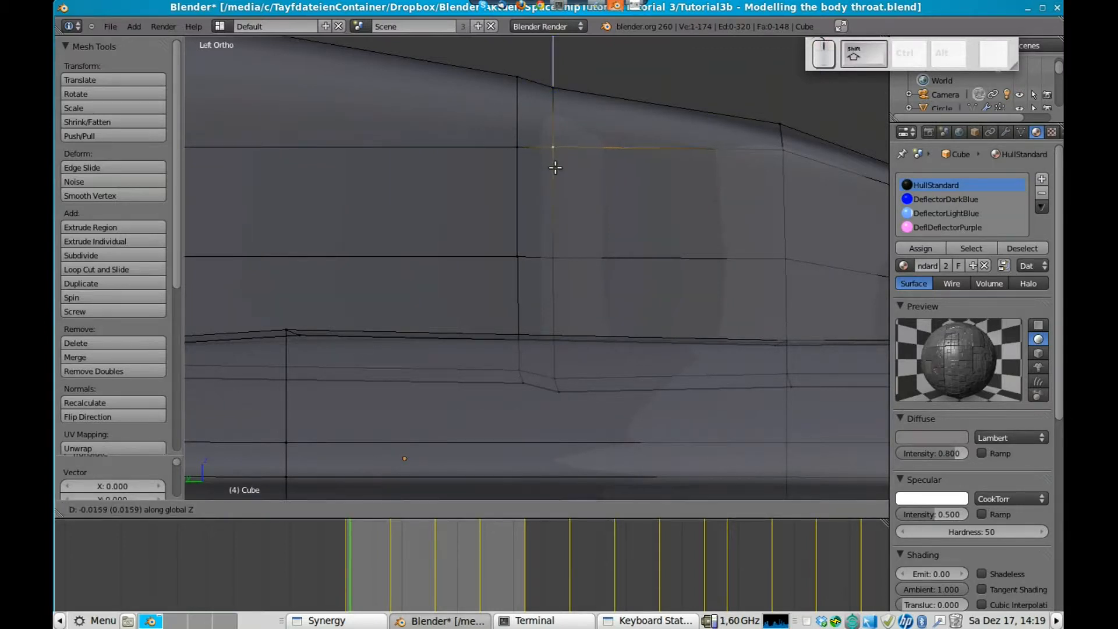
left_click(555, 168, "shift")
right_click(557, 256)
key("g")
key("z")
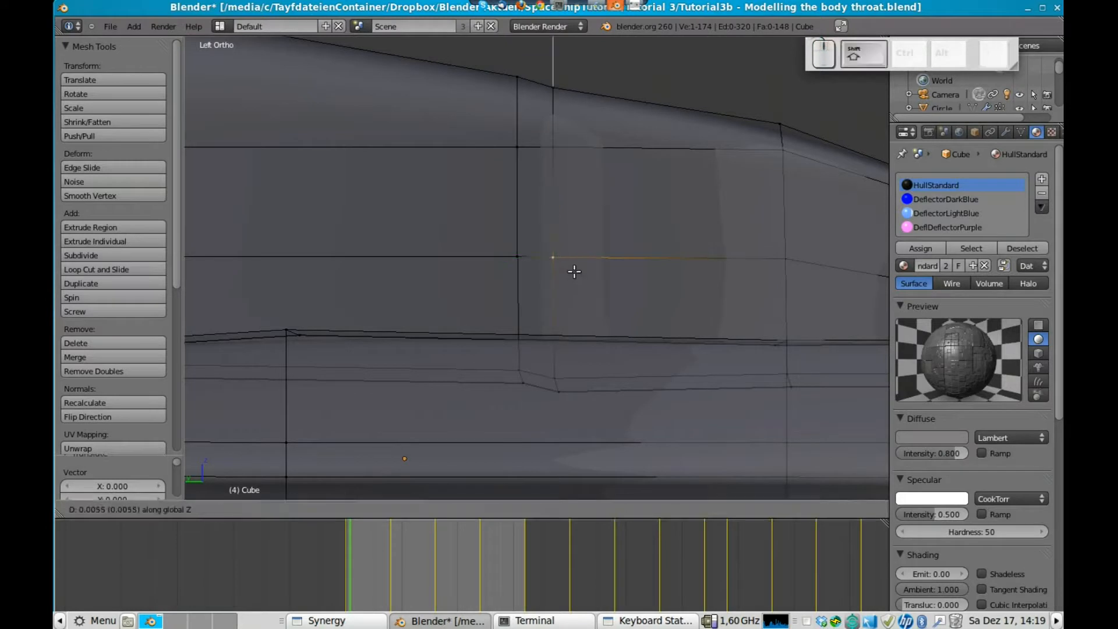
left_click(575, 272)
Raise the lowest corner vertices of the same loop along Z, level with the adjoining edges at the neck's base
key("a")
right_click(556, 389)
key("g")
key("z")
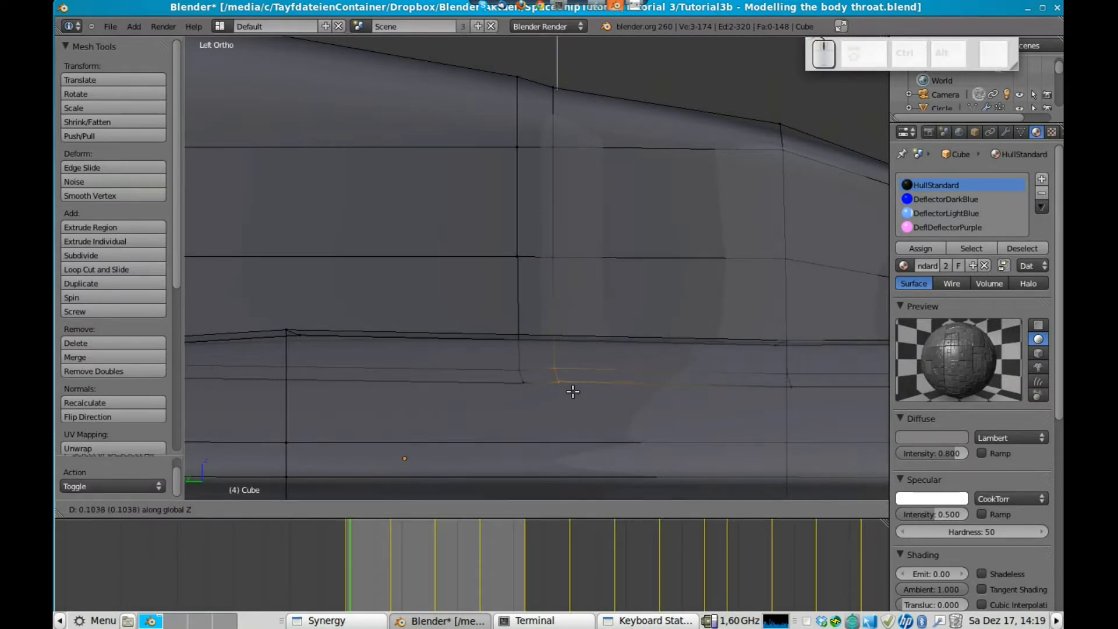
left_click(573, 396)
Examine the smoothed neck surface and its edit cage from the side and from above
key("Tab")
scroll(661, 236, "down", 3)
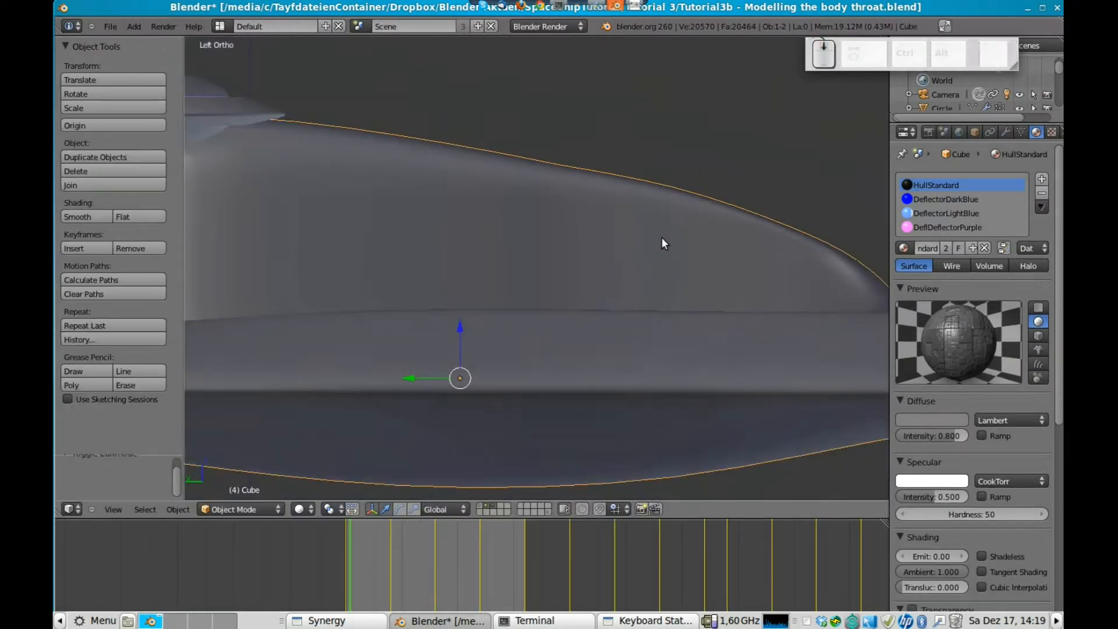
key("Tab")
middle_click_drag(722, 242, 697, 293)
middle_click_drag(586, 305, 496, 276)
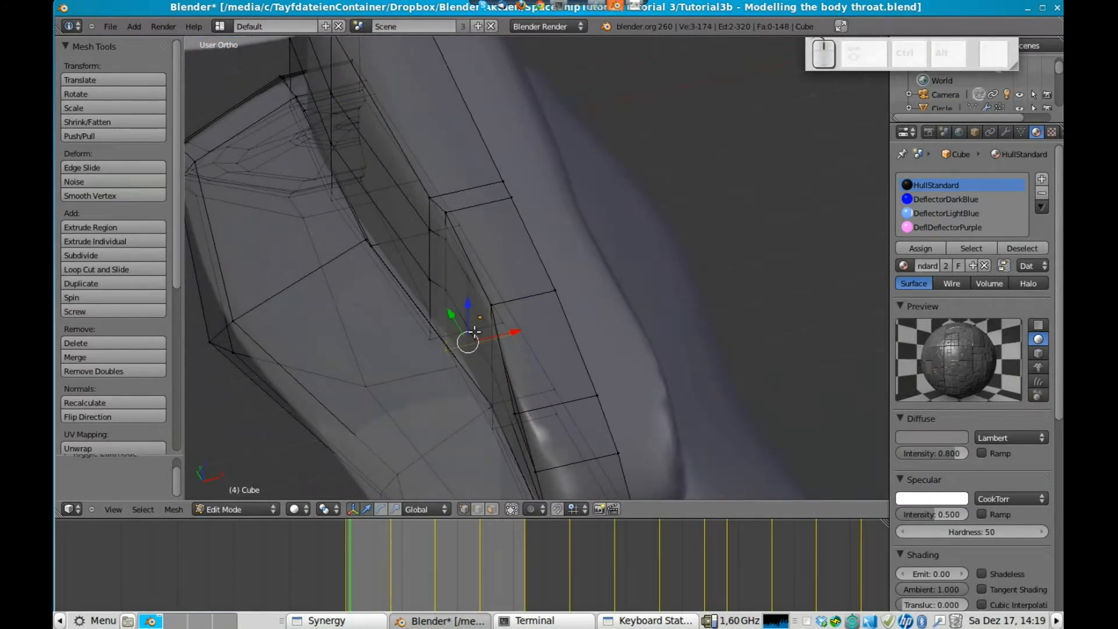
key("Tab")
key("Tab")
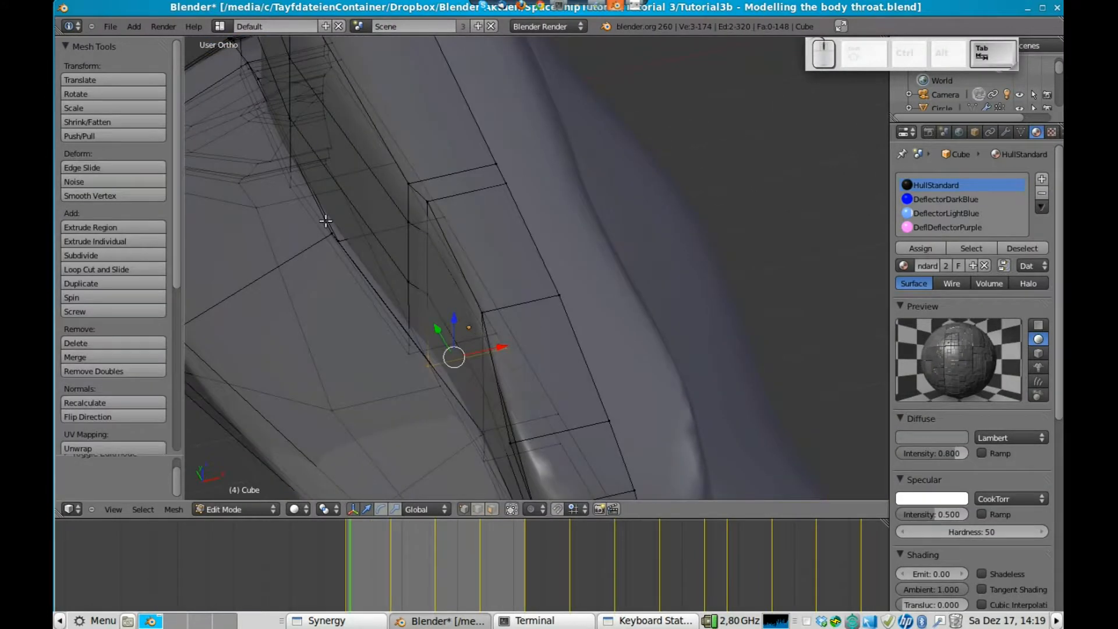
middle_click_drag(430, 308, 552, 236)
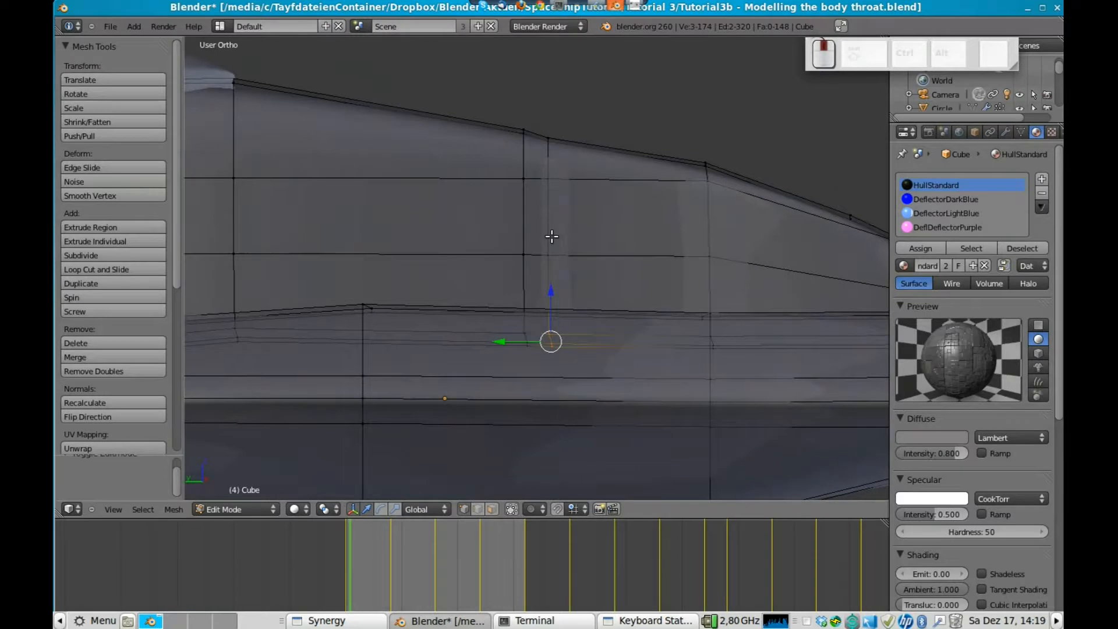
Select the two closely spaced top cross edges at the neck's bend and lower them about 0.33 along Z
key("a")
key("b")
left_click_drag(489, 109, 570, 156)
middle_click_drag(591, 155, 587, 169)
key("g")
key("z")
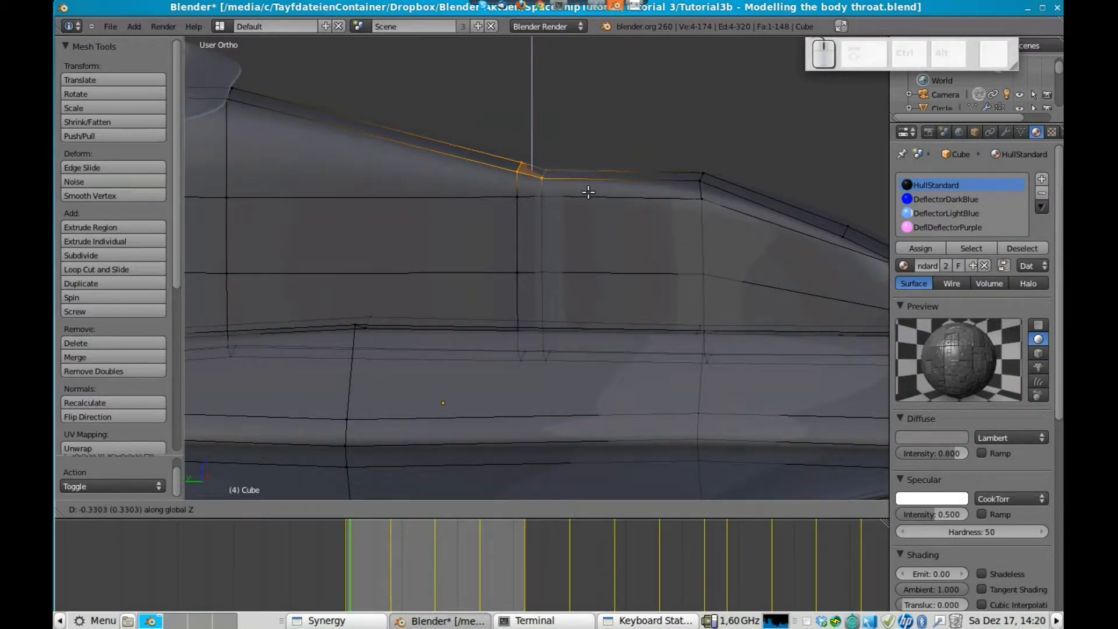
left_click(588, 192)
key("Tab")
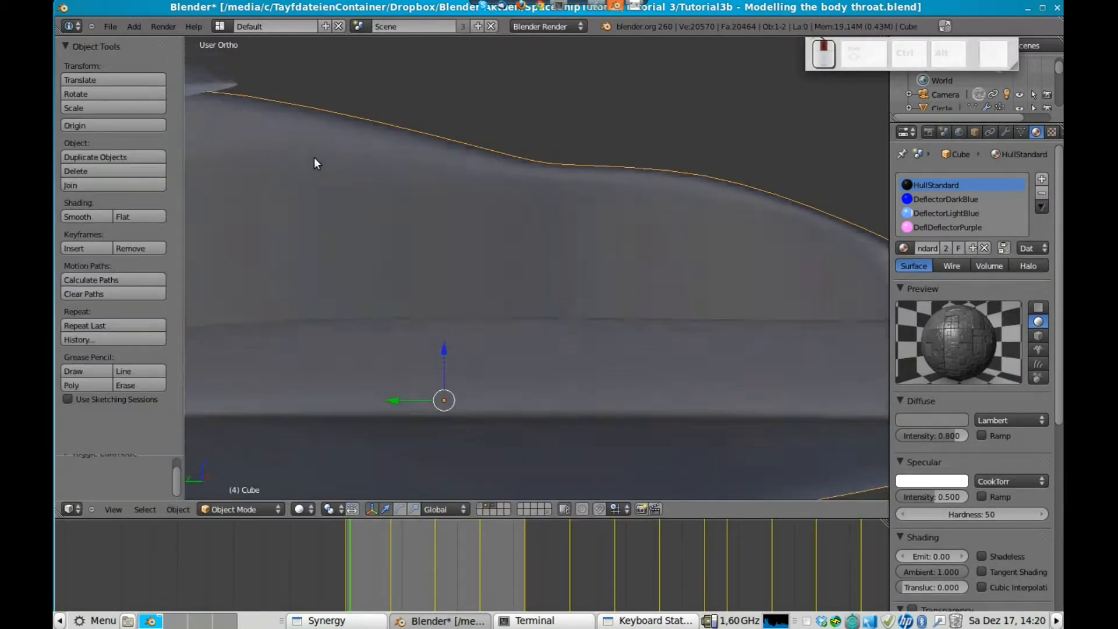
In right view, select the top edges at the next loop down the slope and lower them about 0.6 along Z
key("KP_3")
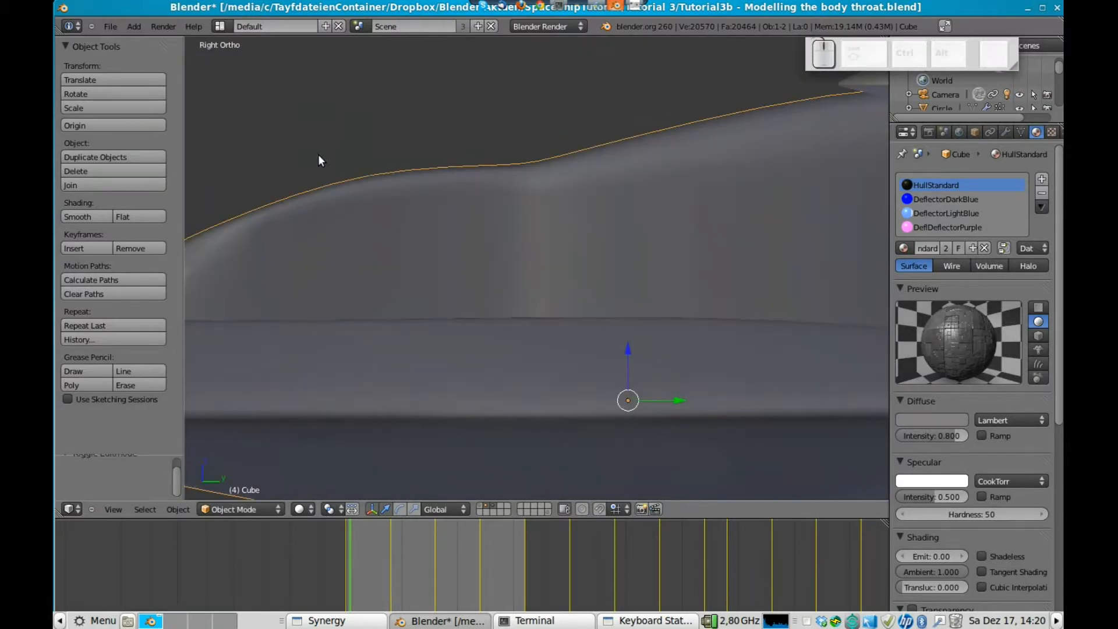
scroll(318, 155, "down", 2)
key("Tab")
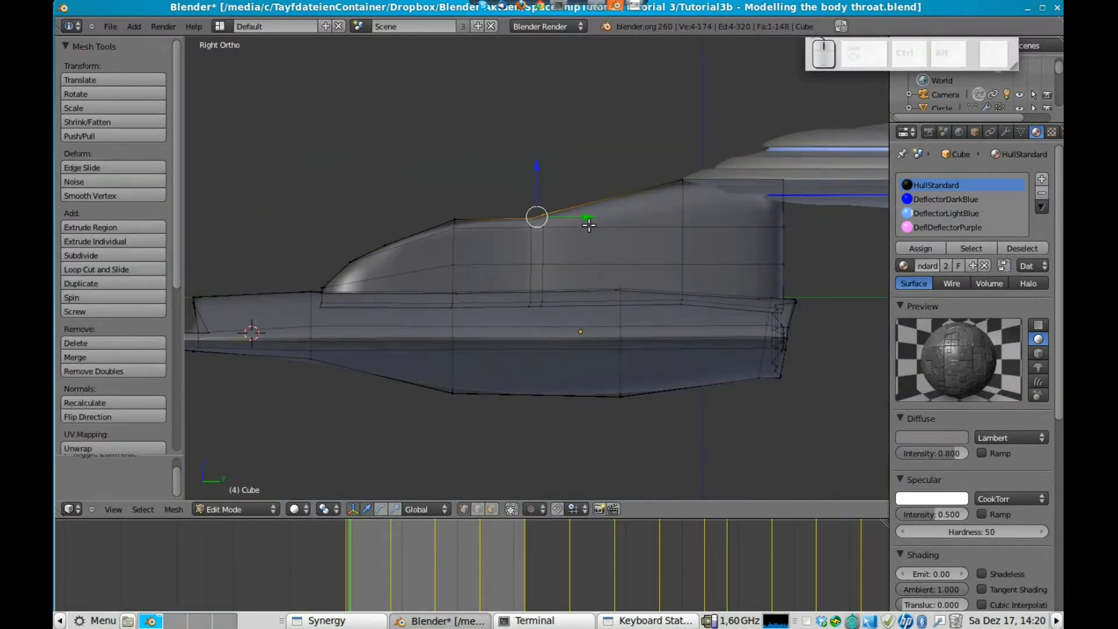
key("a")
key("b")
left_click_drag(444, 206, 473, 253)
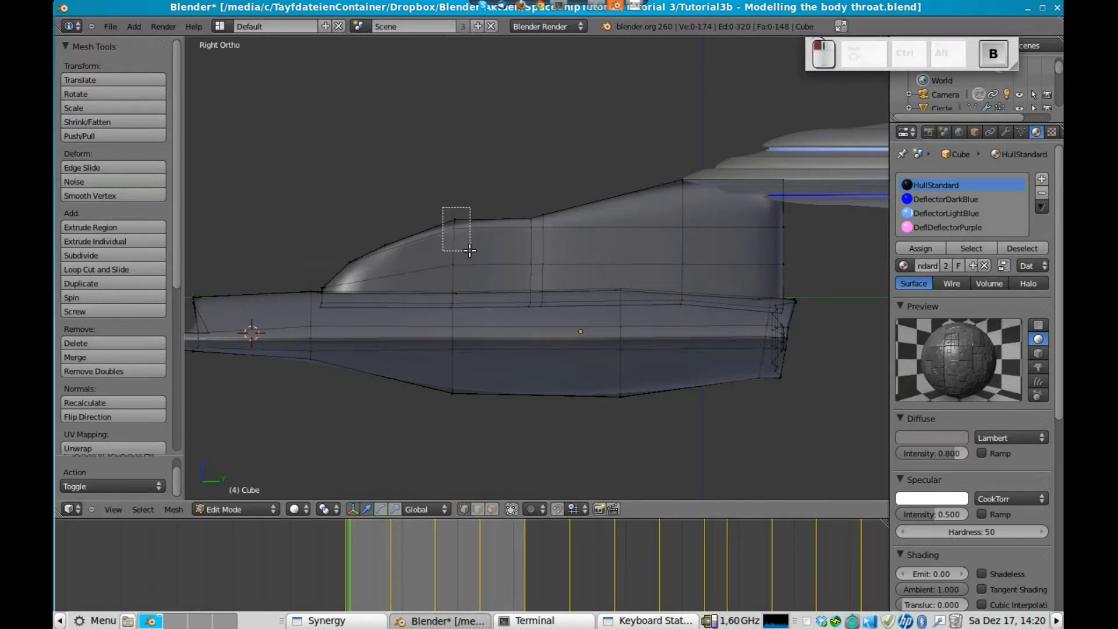
key("g")
key("z")
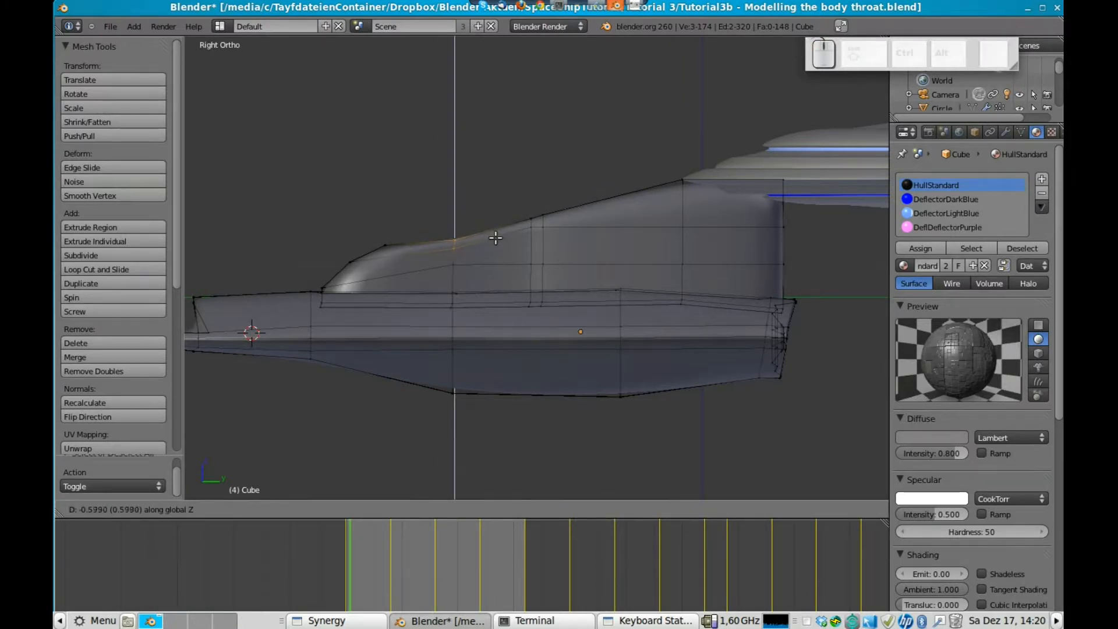
left_click(495, 238)
Lower the last two top cross edges before the slope meets the hull about 0.4 along Z
key("a")
key("b")
left_click_drag(317, 237, 390, 261)
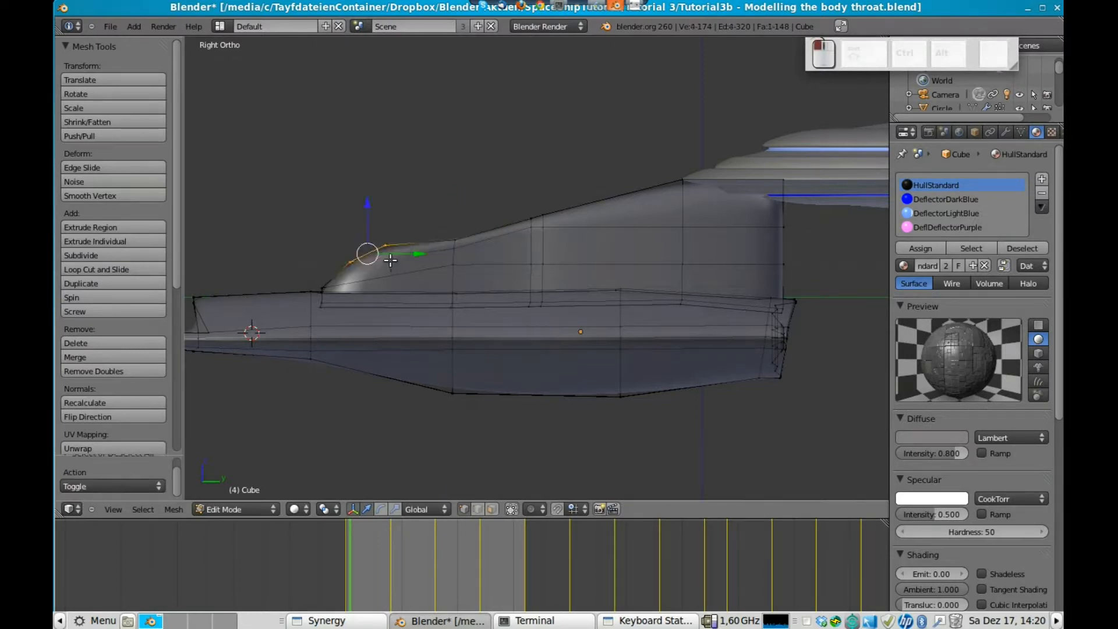
key("g")
key("z")
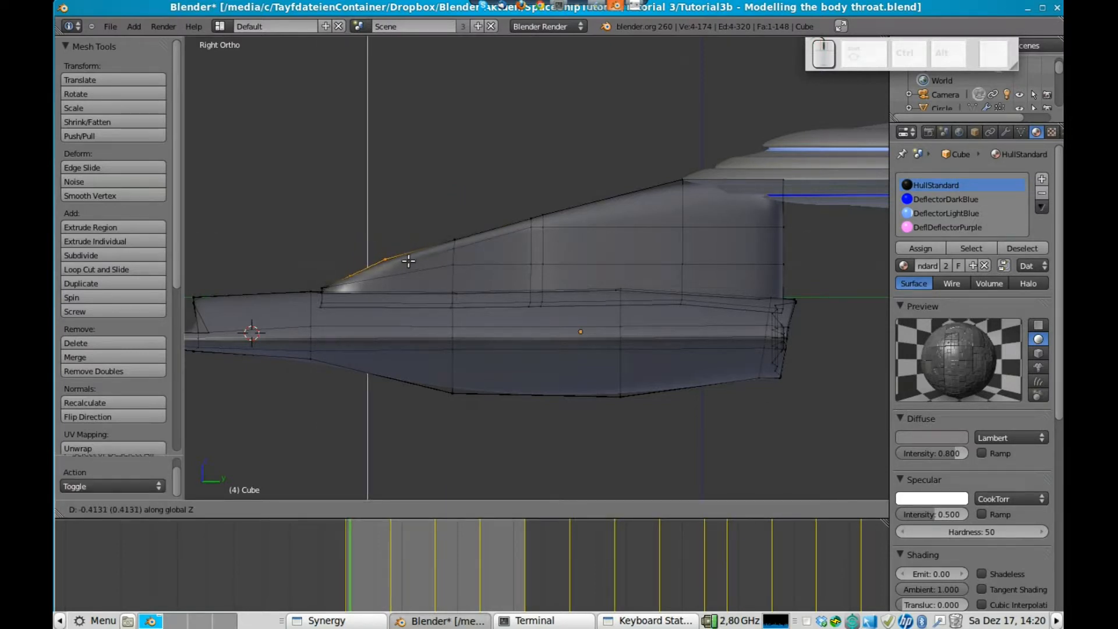
left_click(410, 261)
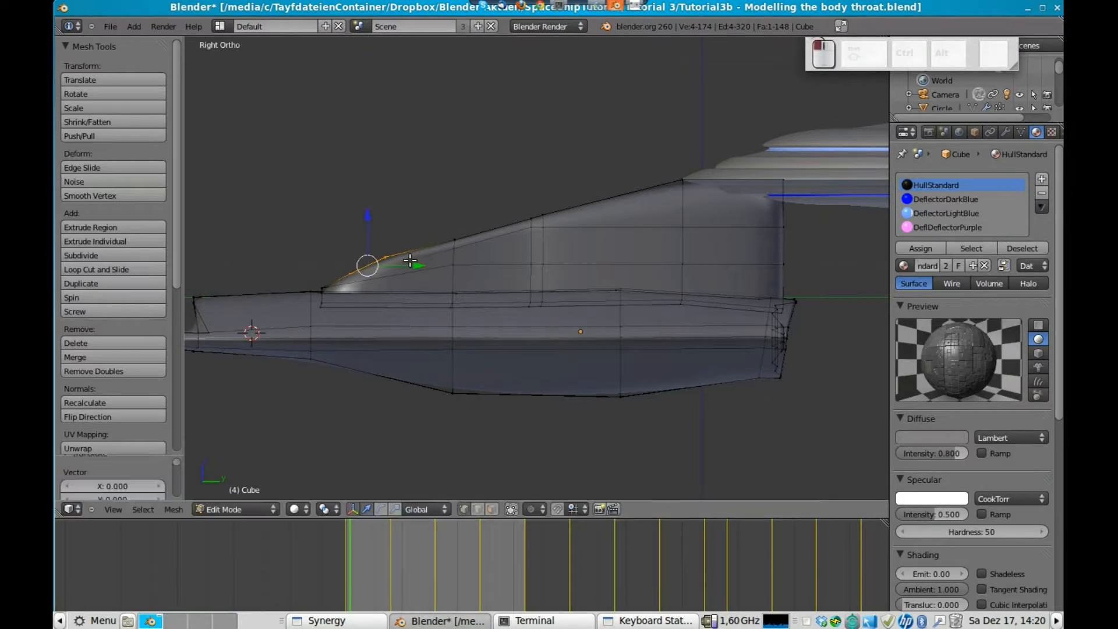
Inspect the neck's slope, both sides and its junction with the saucer from several angles, smoothed and in edit mode
key("Tab")
middle_click_drag(481, 247, 630, 360)
key("Tab")
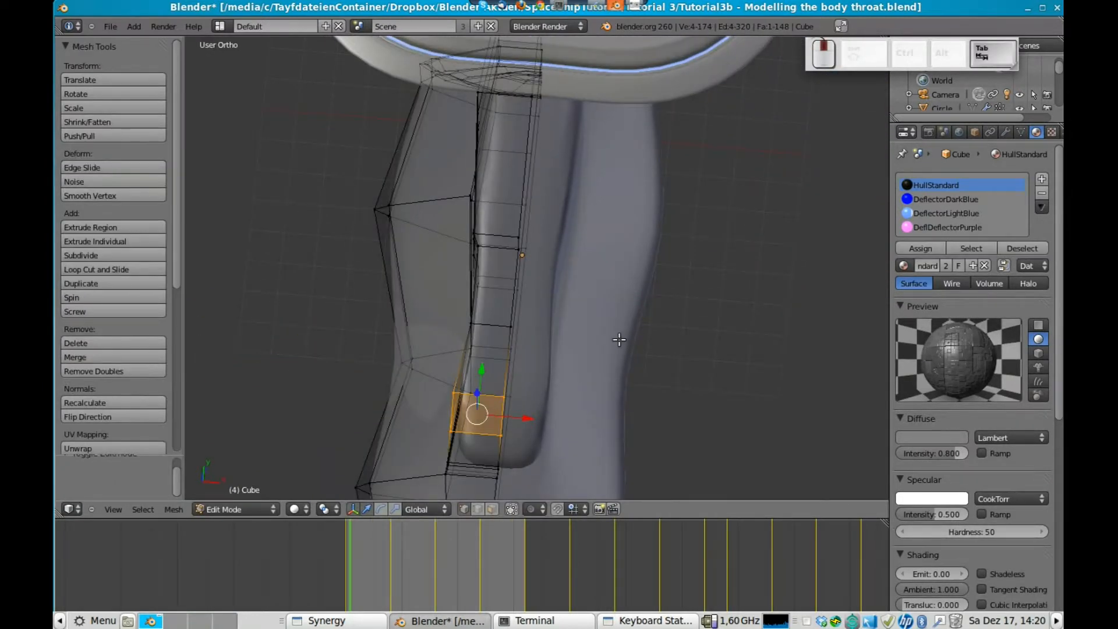
middle_click_drag(493, 201, 533, 359, "shift")
key("Tab")
middle_click_drag(512, 318, 565, 277)
key("Tab")
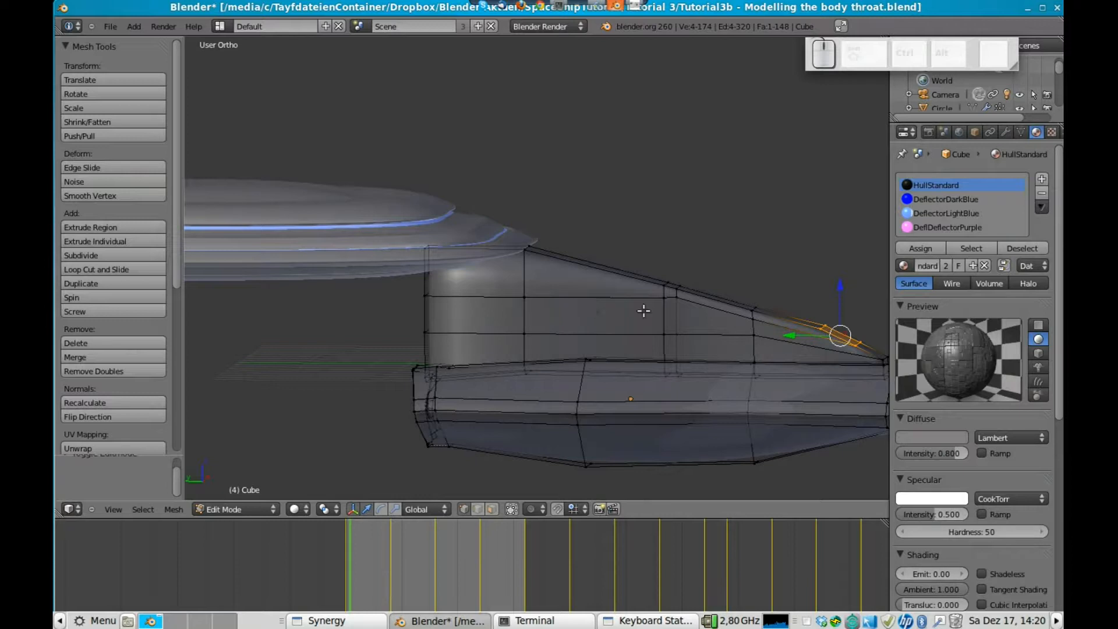
middle_click_drag(448, 347, 457, 319)
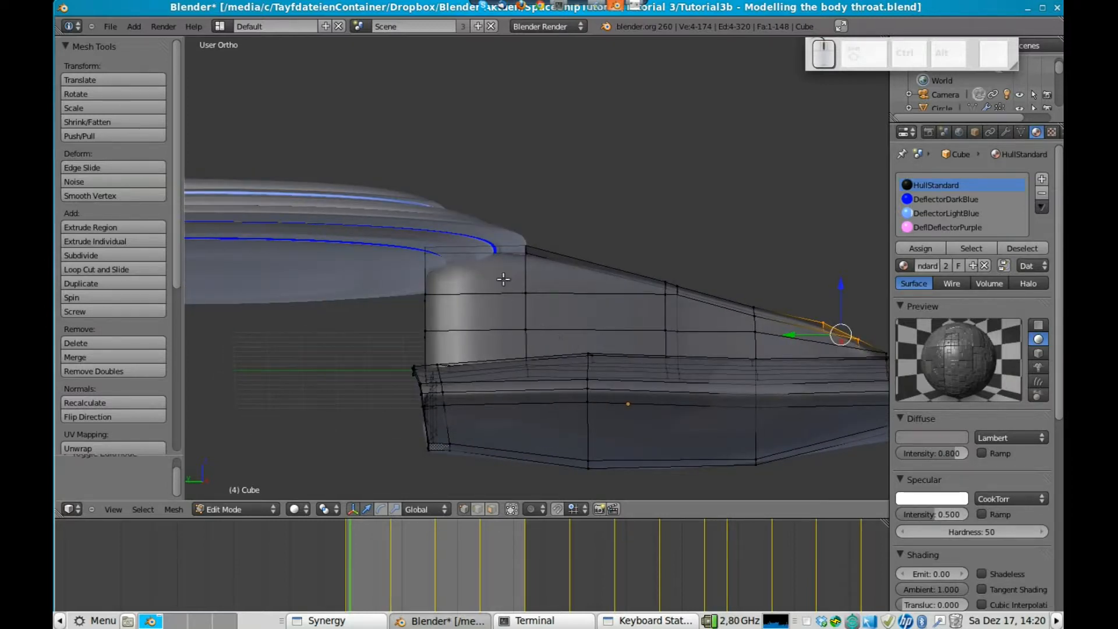
middle_click_drag(503, 280, 447, 281)
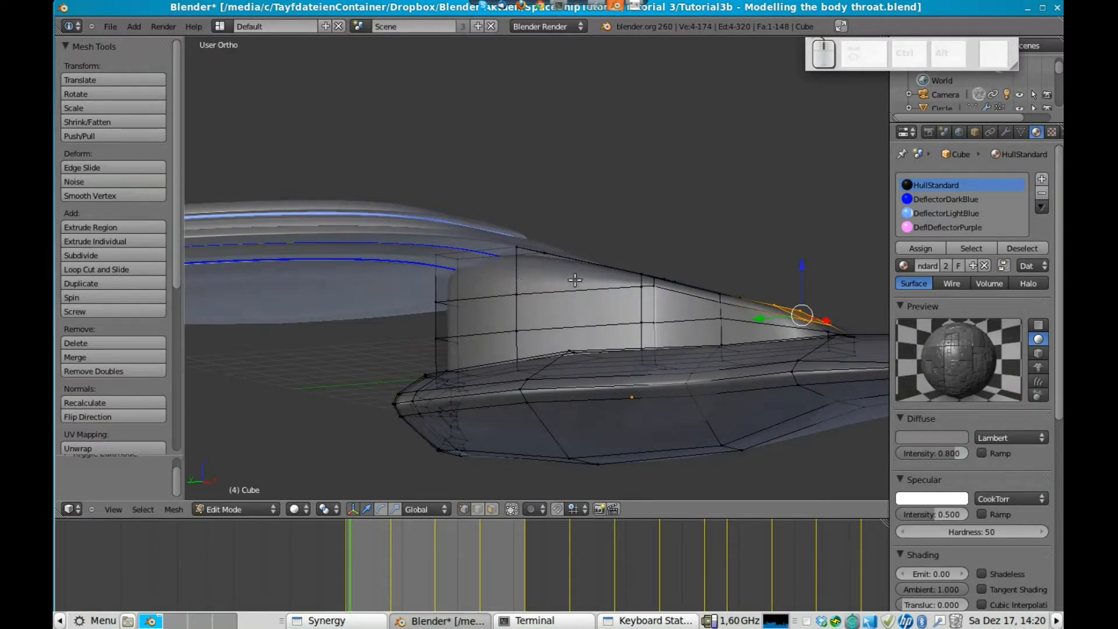
scroll(575, 280, "up", 2)
middle_click_drag(700, 306, 626, 313)
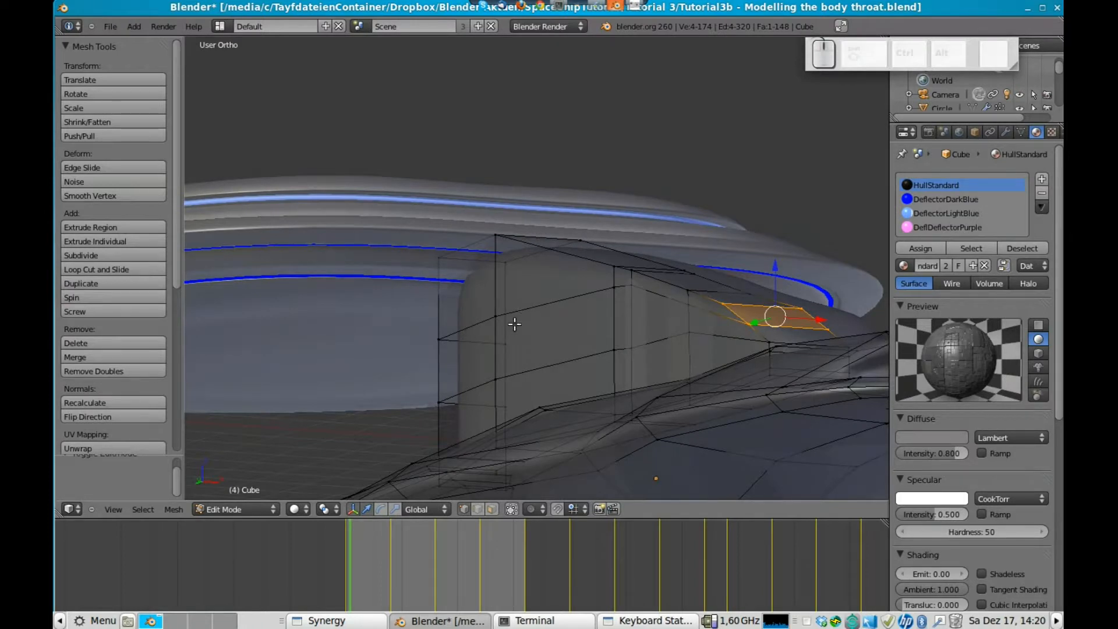
middle_click_drag(494, 264, 495, 273)
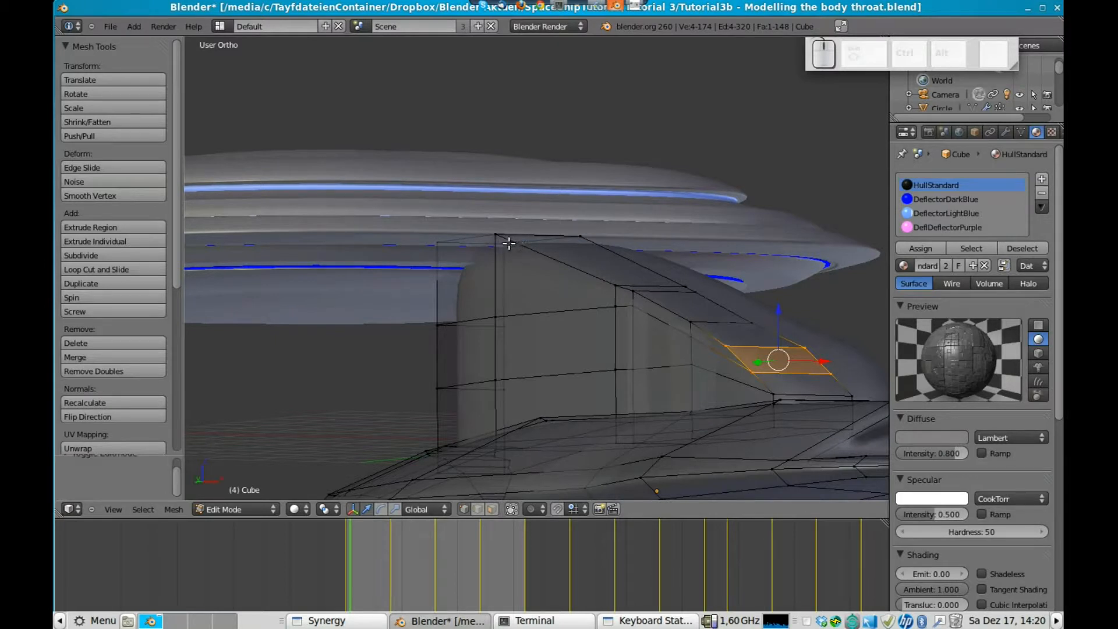
Save the spaceship scene over the existing blend file
key("ctrl+s")
left_click(515, 307)
left_click(807, 622)
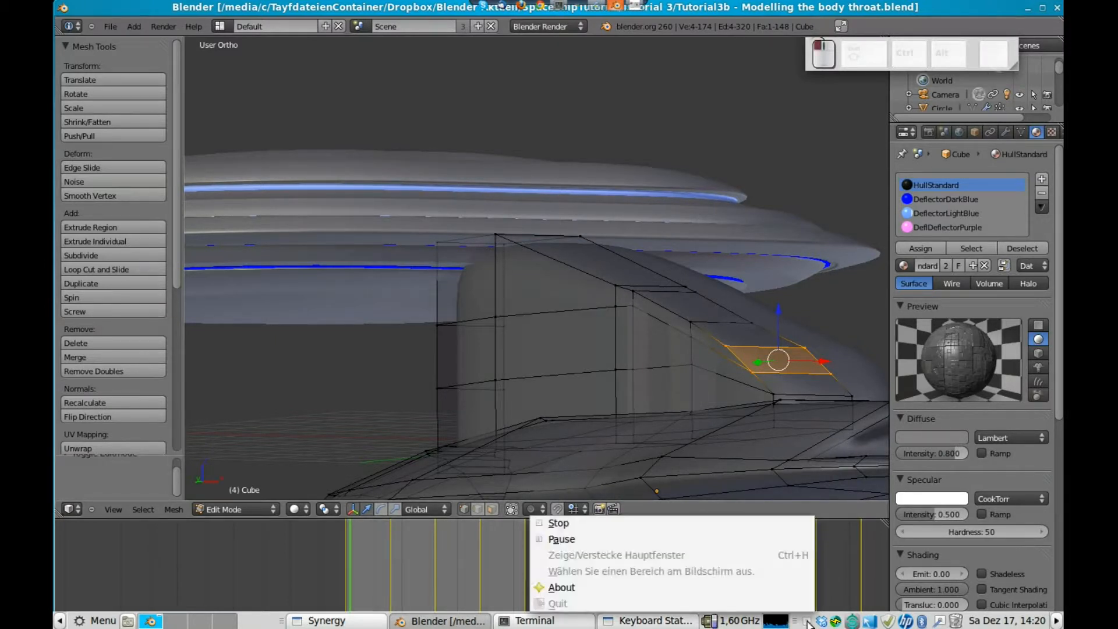
left_click(774, 538)
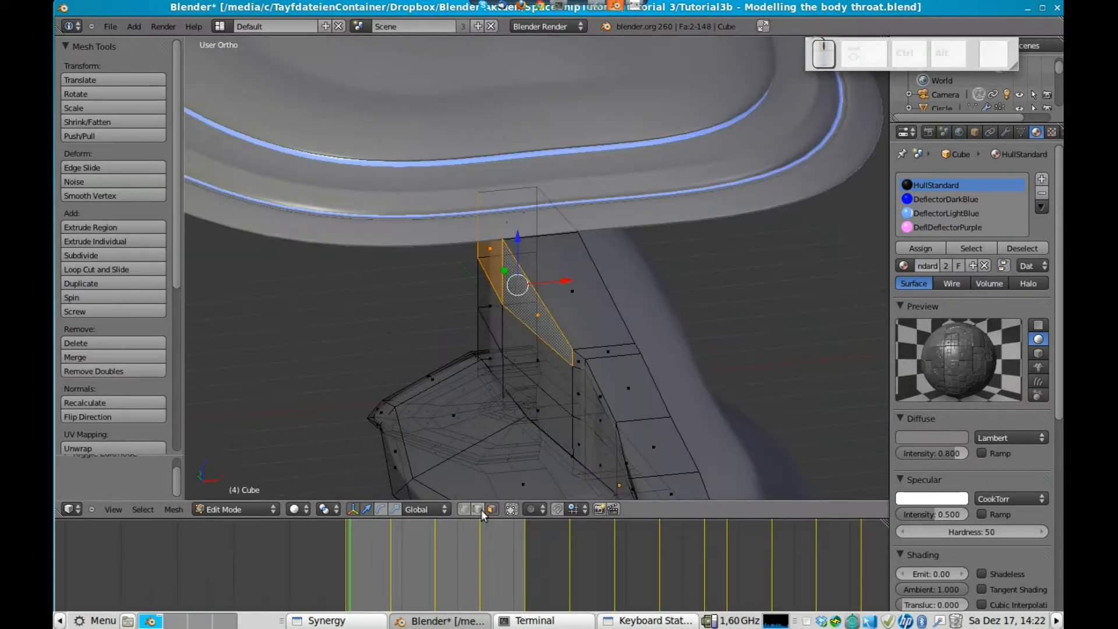
Select the two upper side edges of the neck beneath the saucer and move them about -1.49 along X
right_click(492, 208)
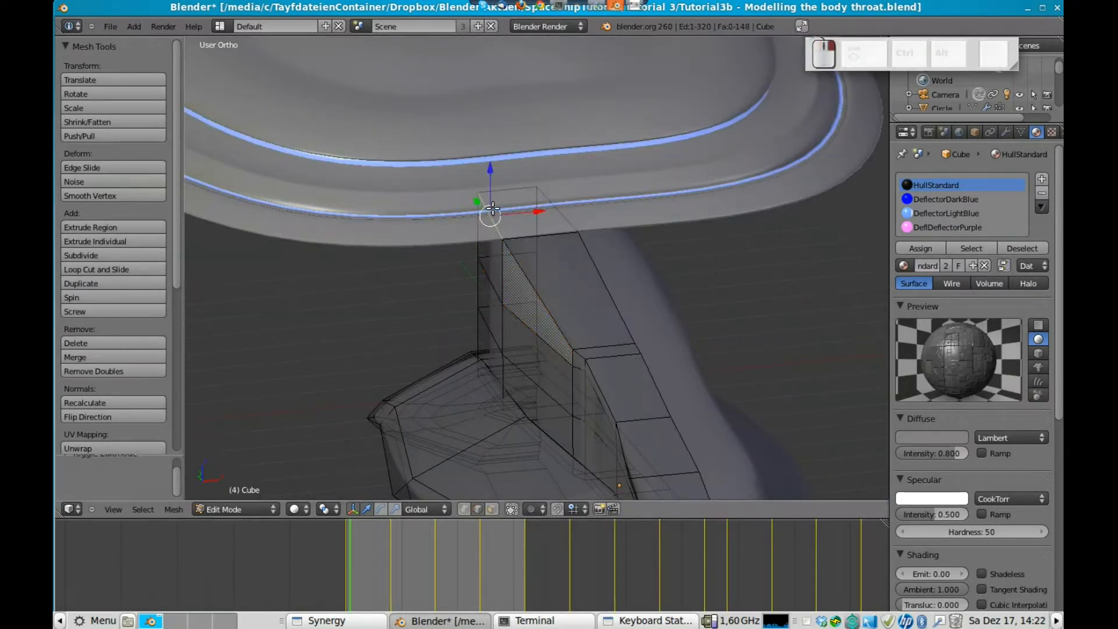
right_click(527, 289, "shift")
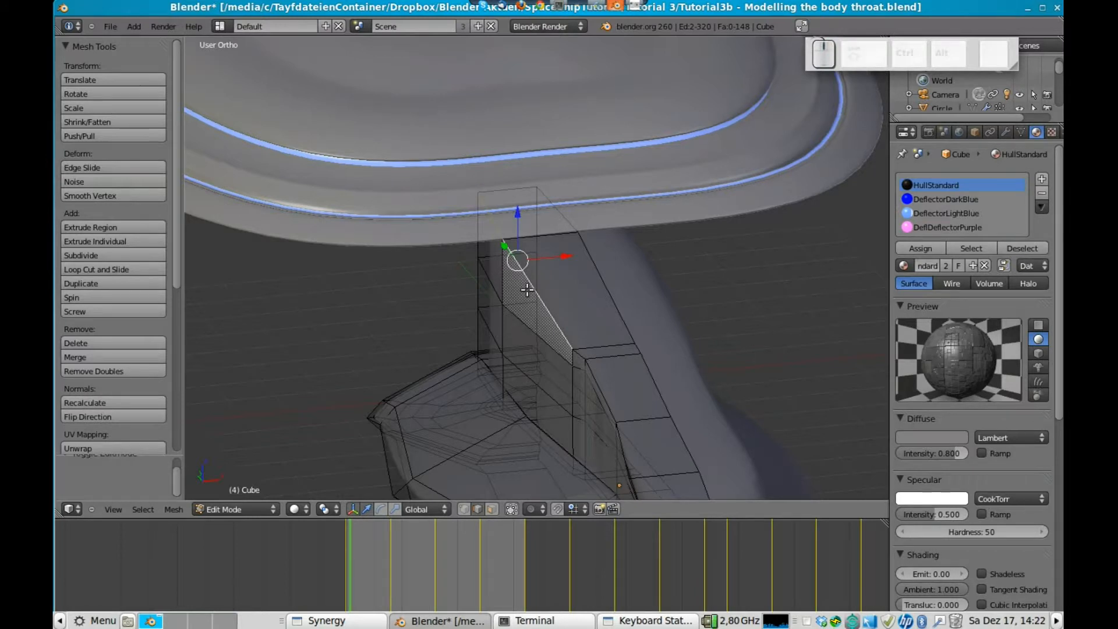
key("g")
key("y")
key("x")
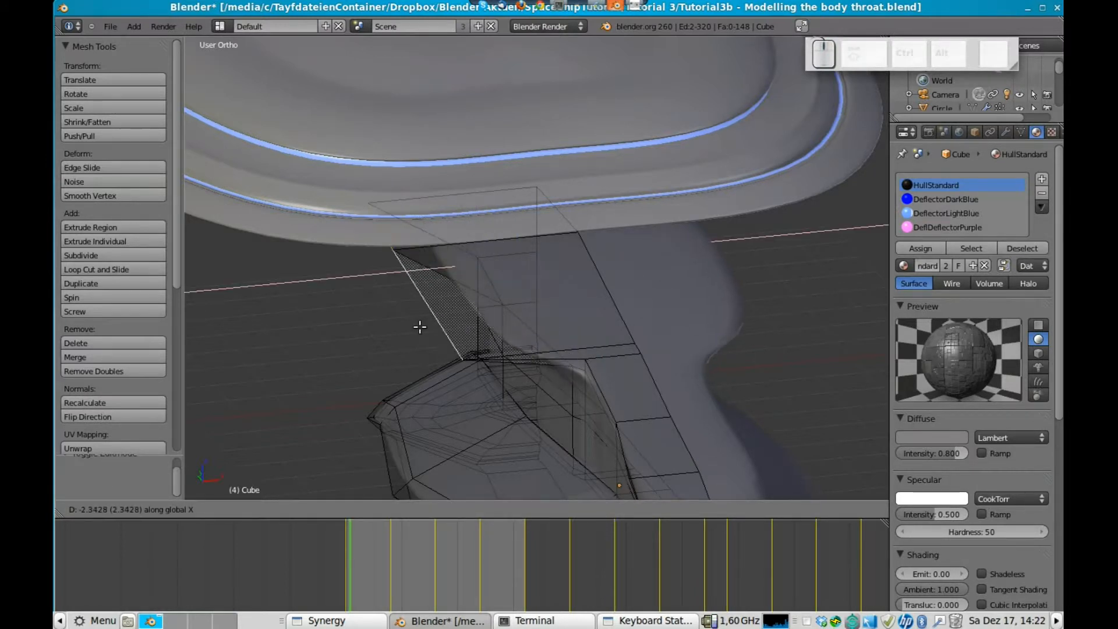
left_click(460, 322)
In top view, rotate the two upper side edges about -18° so they taper into the bend, and check the flared neck
key("KP_7")
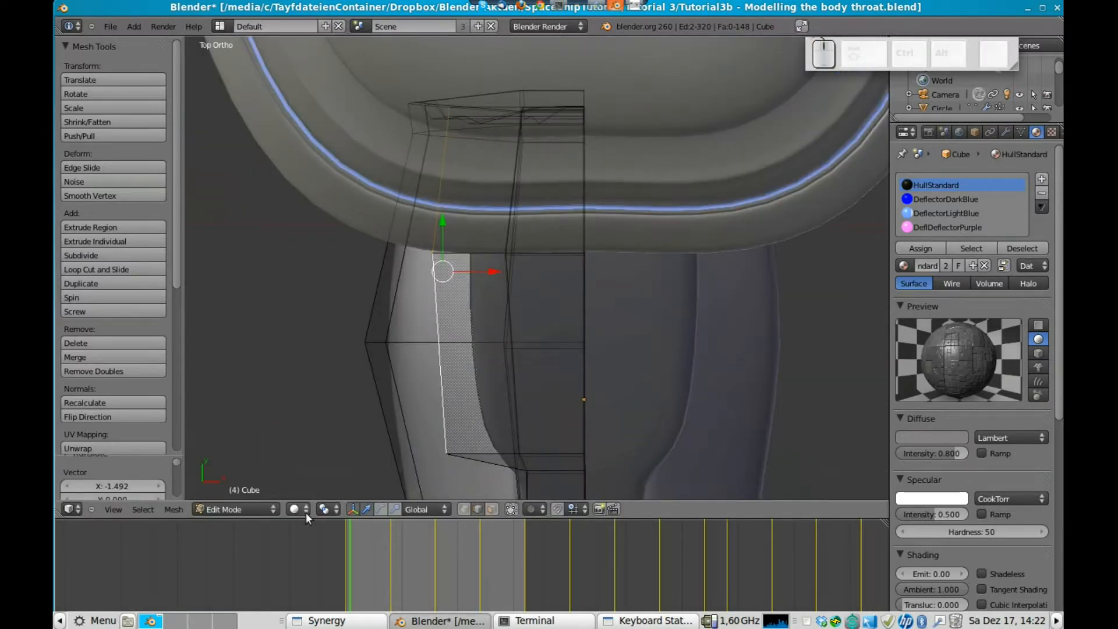
left_click(325, 510)
key("r")
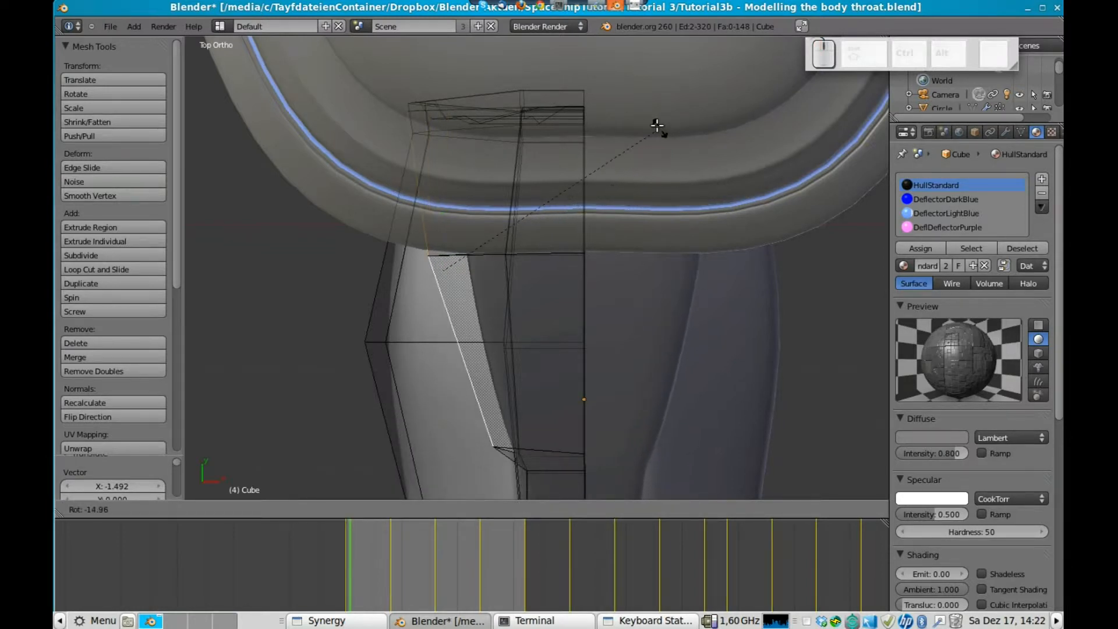
left_click(648, 119)
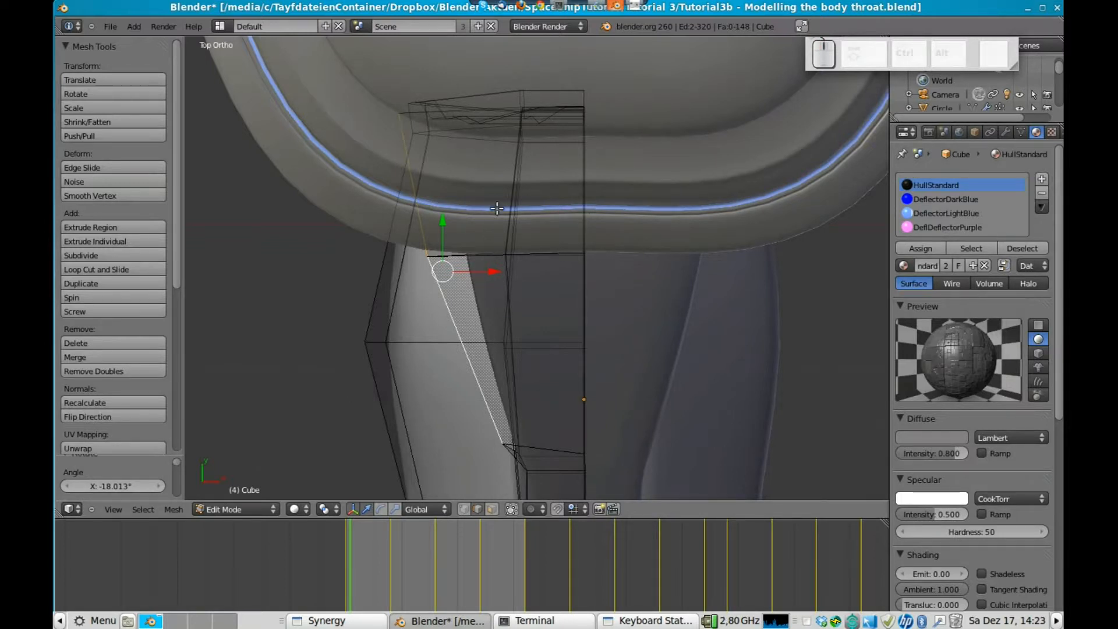
key("Tab")
middle_click_drag(439, 254, 743, 111)
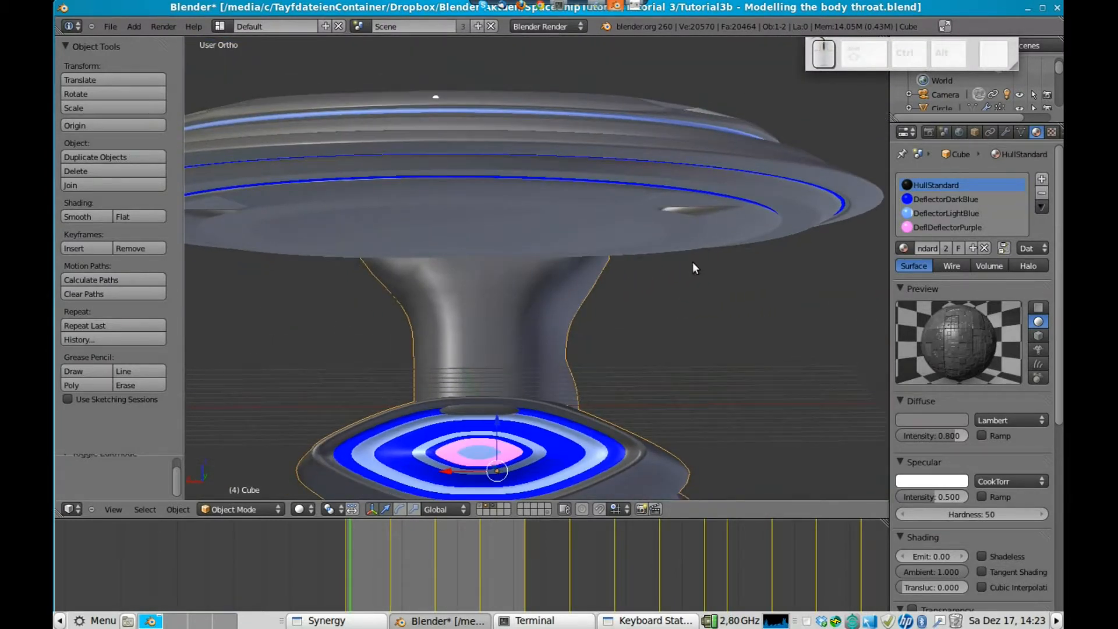
key("KP_1")
middle_click_drag(726, 247, 727, 270)
Limit selection to visible geometry and select the edge loop just down the slope from the neck's bend
key("Tab")
middle_click_drag(645, 401, 569, 252)
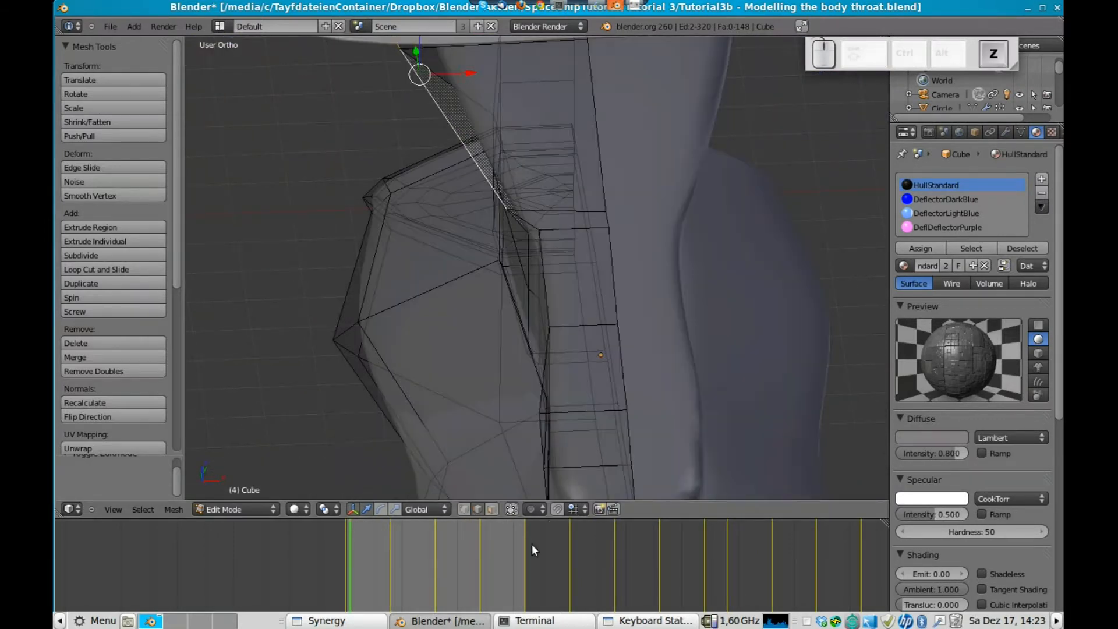
left_click(512, 509)
middle_click_drag(367, 282, 440, 243)
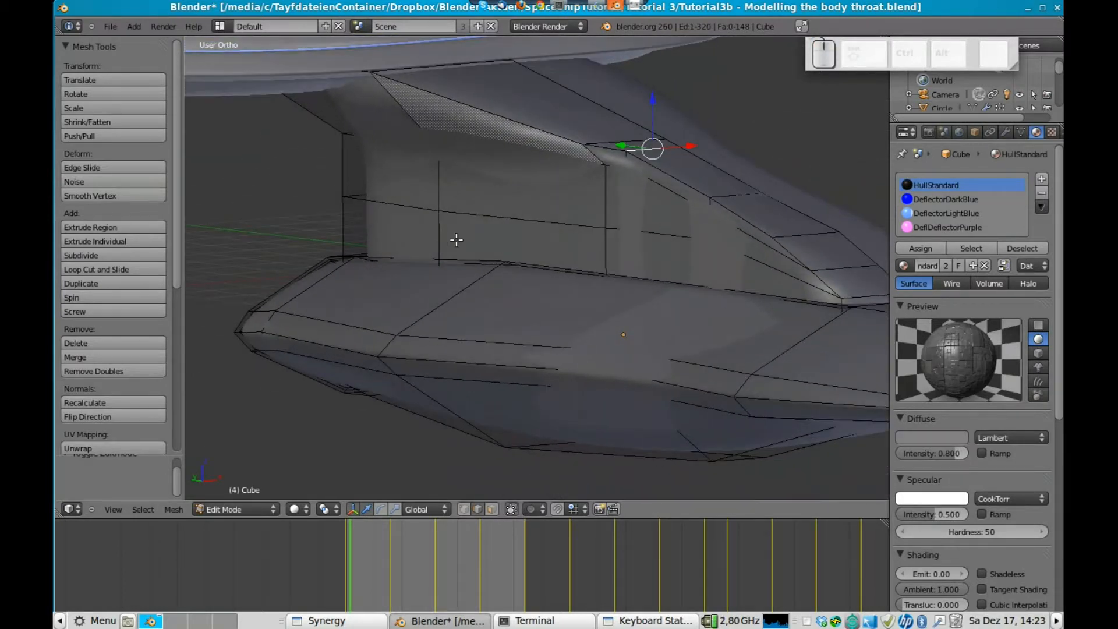
right_click(624, 190, "alt")
right_click(652, 149)
right_click(652, 149, "alt")
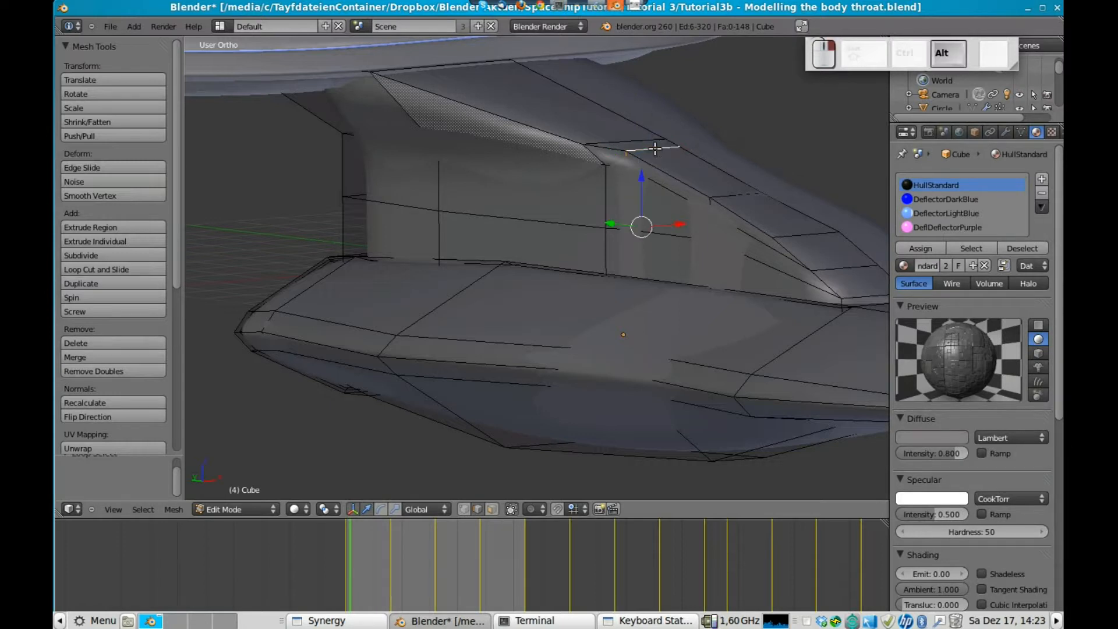
Set the pivot point to the 3D cursor, scale the selected slope edge about 1.18 along X, and check the neck's shape
middle_click_drag(713, 248, 572, 332)
left_click(324, 510)
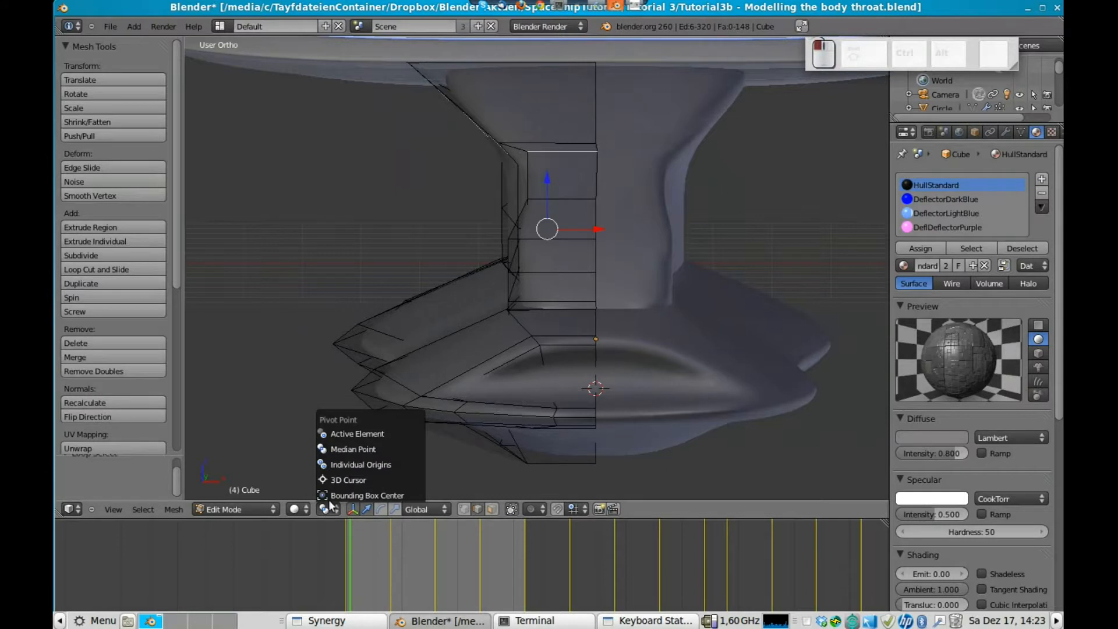
left_click(349, 471)
key("s")
key("x")
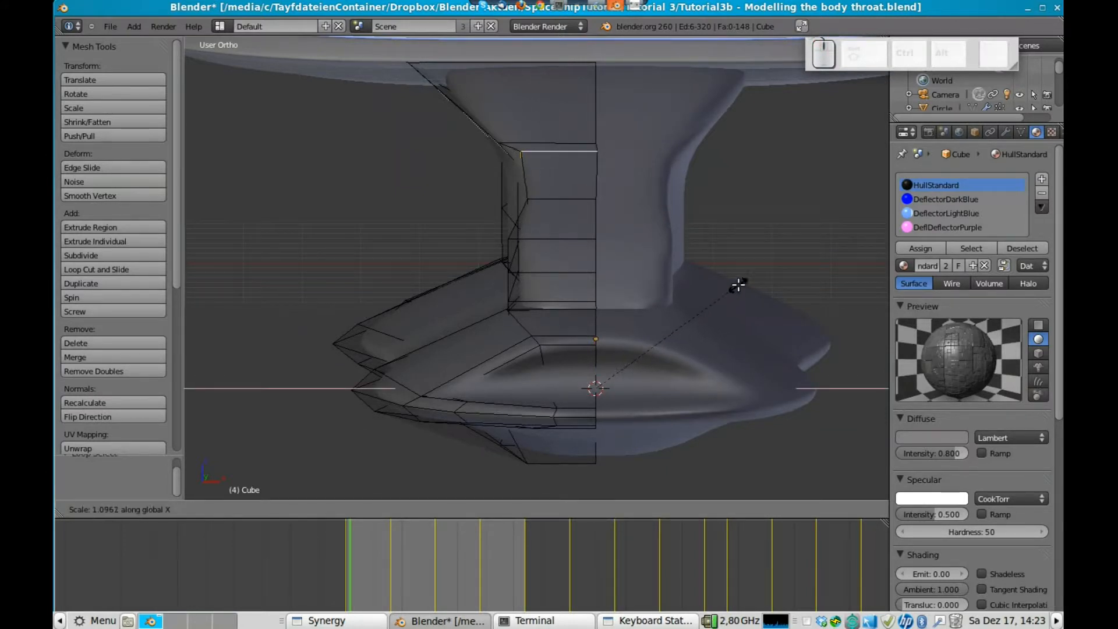
left_click(745, 272)
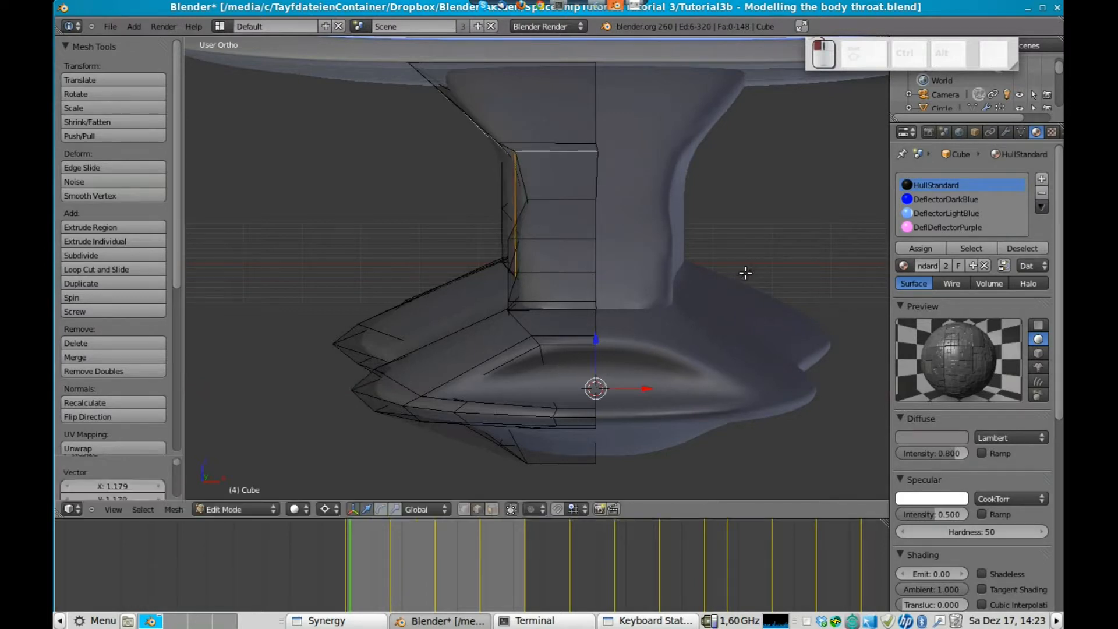
key("Tab")
middle_click_drag(559, 229, 516, 246)
Select the cross edge halfway down the neck's slope, scale it along X to even out its width, and check the surface
key("Tab")
right_click(569, 375, "alt")
middle_click_drag(569, 375, 569, 280)
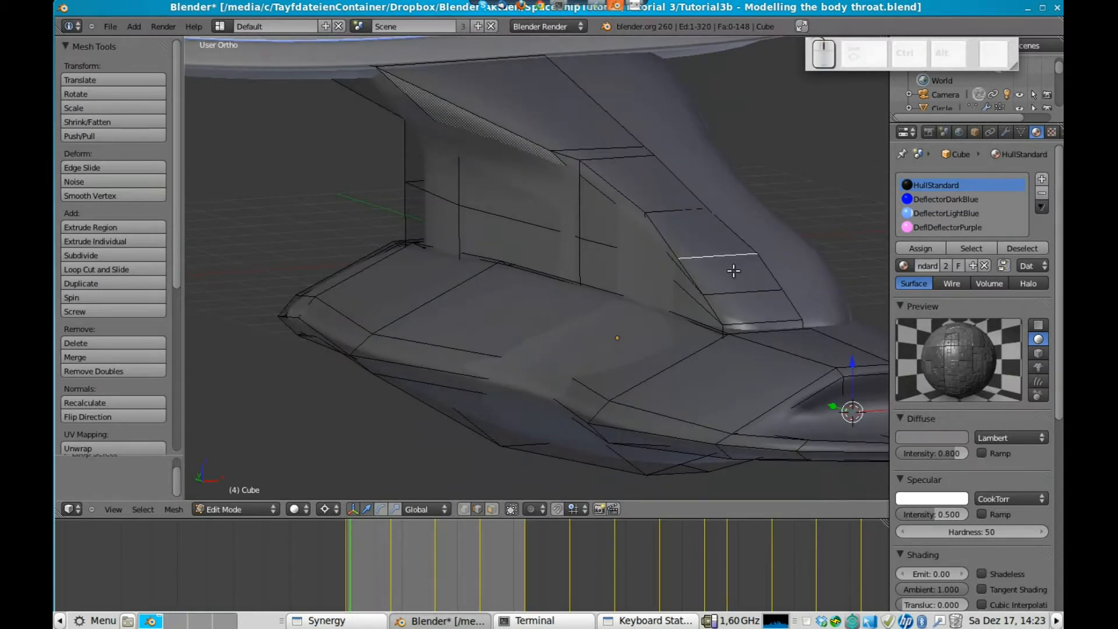
key("z")
scroll(693, 268, "up", 2)
key("z")
middle_click_drag(763, 284, 752, 233)
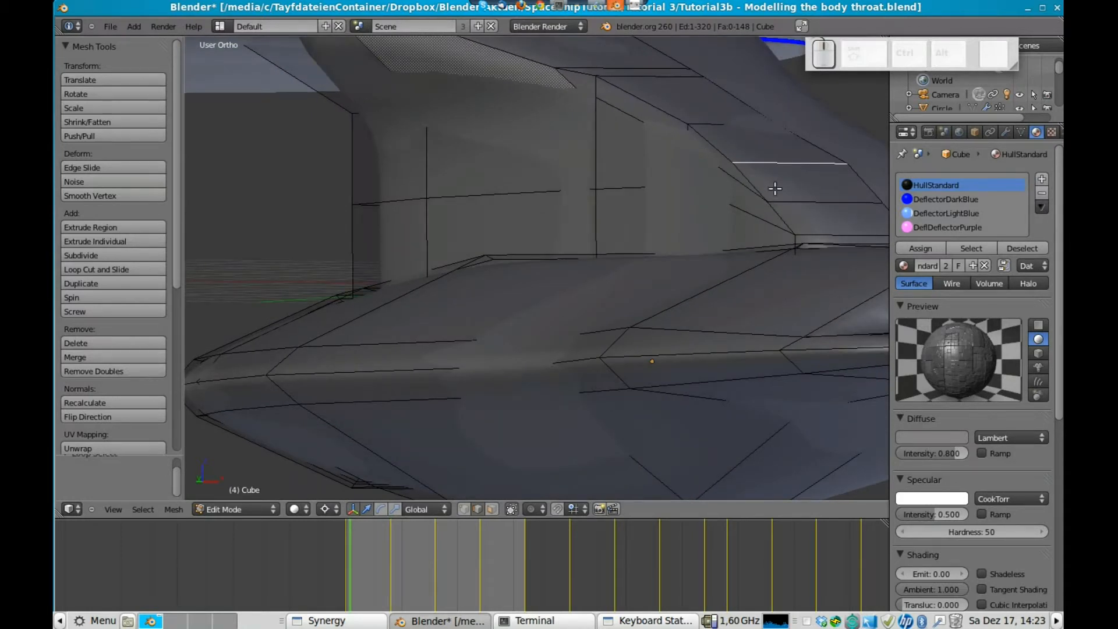
key("s")
key("x")
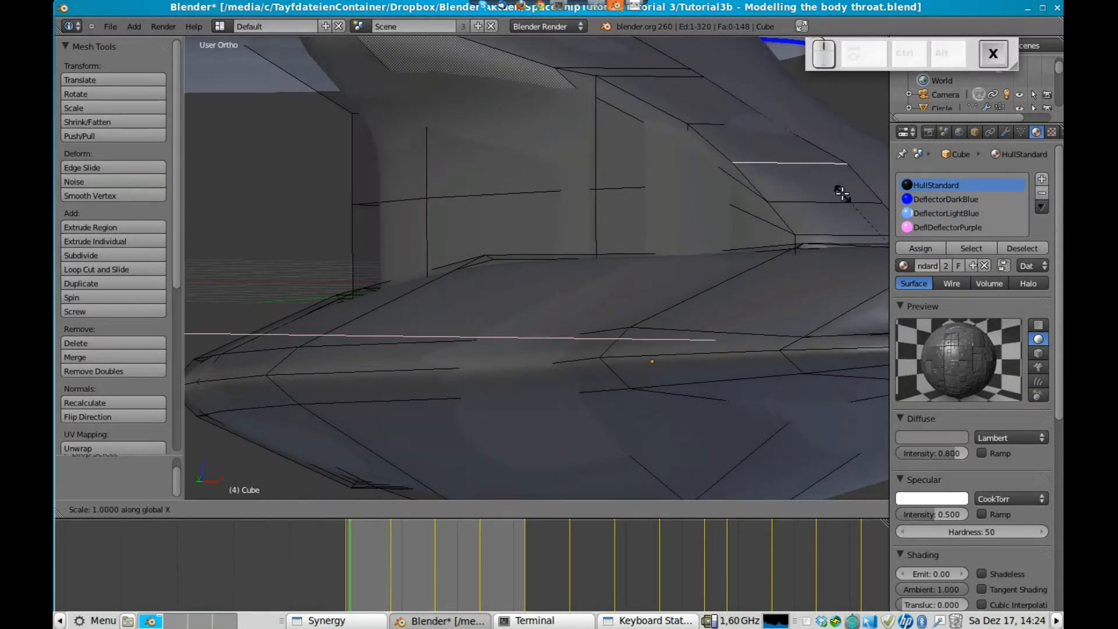
left_click(858, 222)
key("Tab")
middle_click_drag(820, 236, 805, 235)
Scale the next two cross edges down the slope along X, by about 0.811 and 0.798
key("Tab")
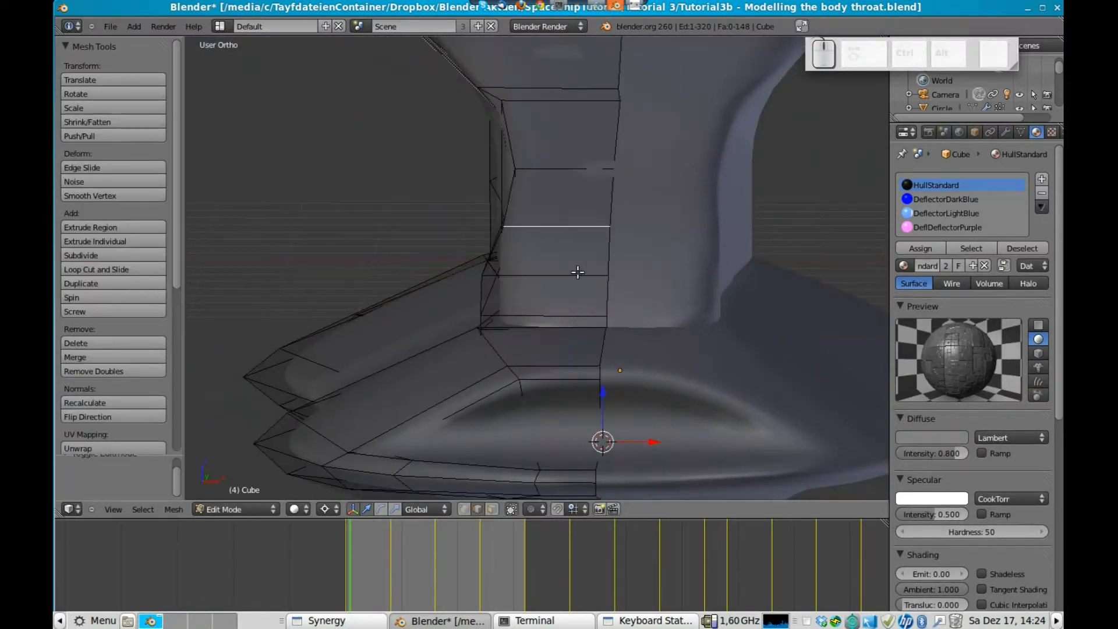
key("s")
key("x")
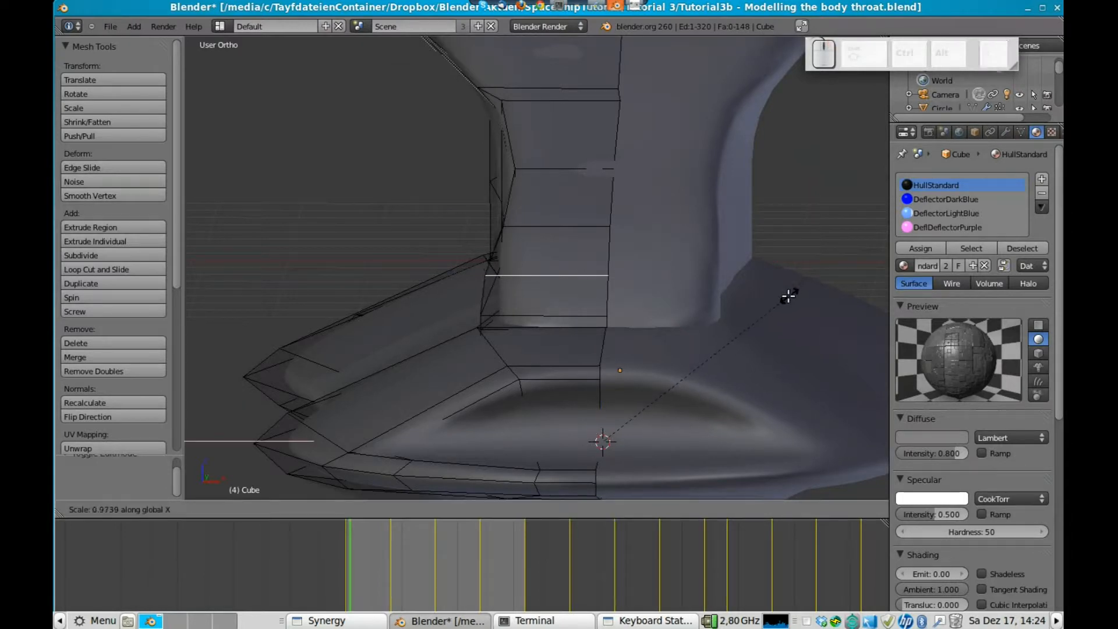
left_click(748, 310)
right_click(546, 309, "alt")
key("s")
key("x")
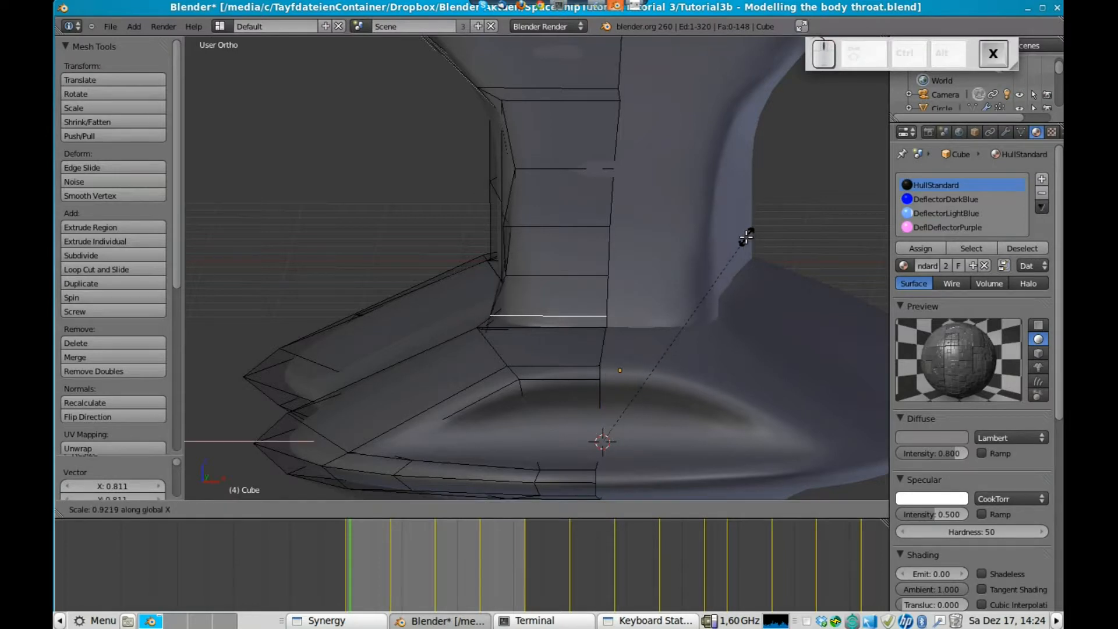
left_click(724, 262)
In wireframe, select the two lowest edges at the slope's foot and scale them about 0.91 along X, then inspect the solid surface
key("z")
key("z")
key("z")
middle_click_drag(549, 320, 546, 310)
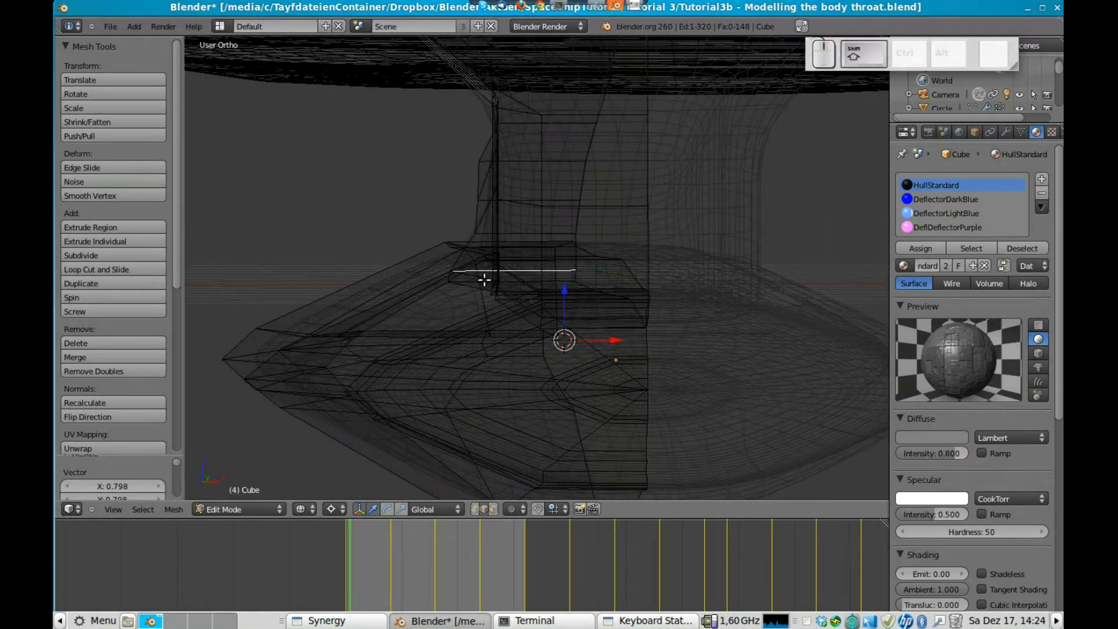
key("s")
key("x")
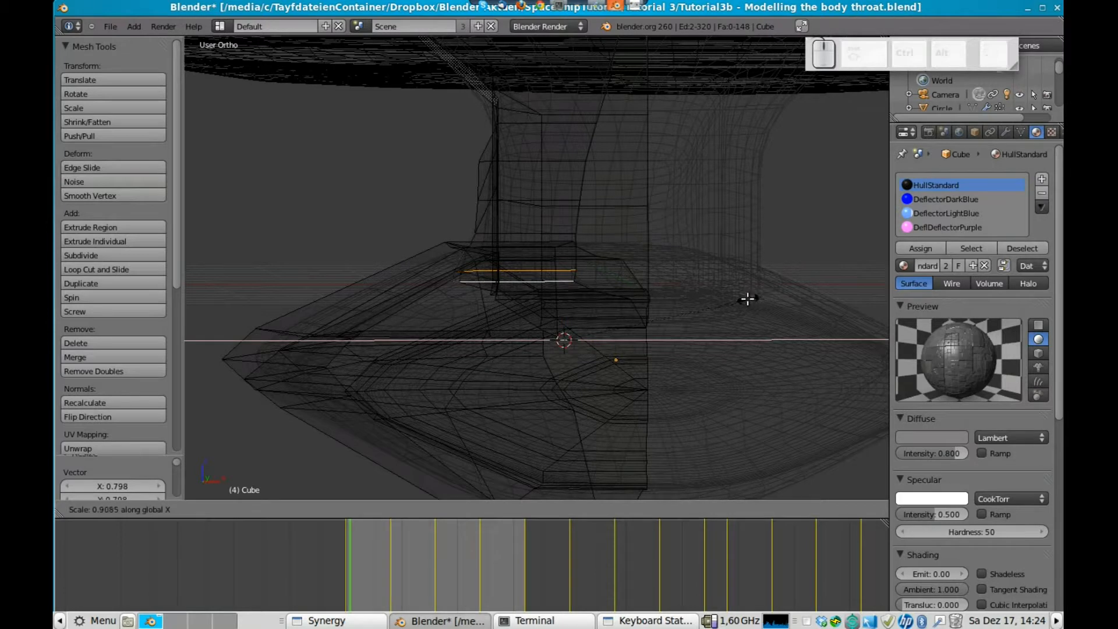
left_click(740, 299)
key("Tab")
key("z")
scroll(604, 280, "up", 5)
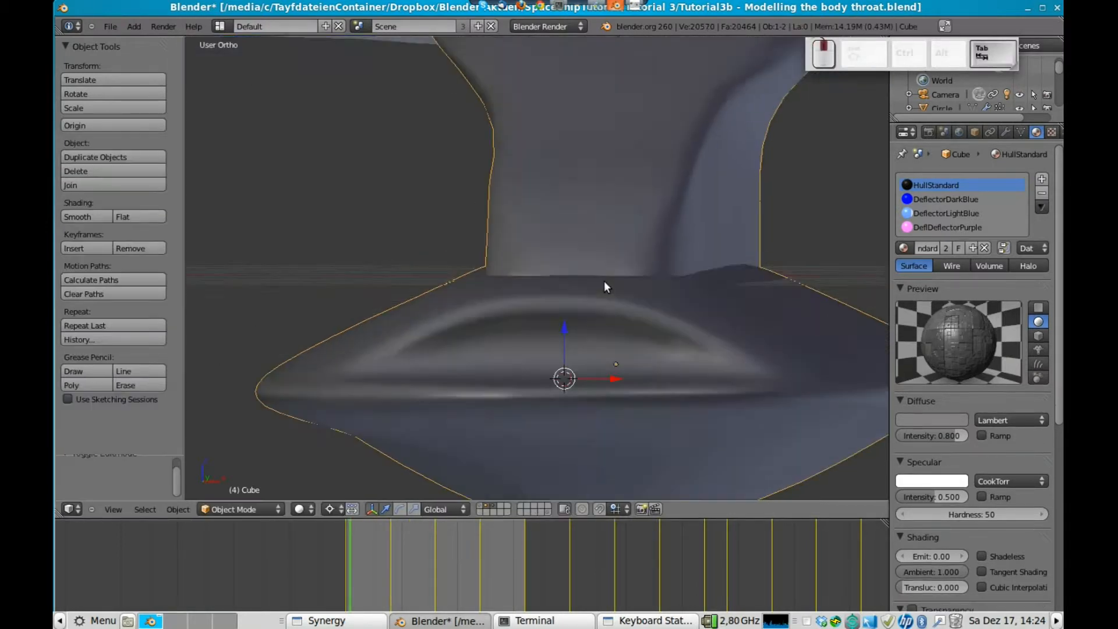
middle_click_drag(609, 291, 613, 281)
scroll(617, 268, "down", 3)
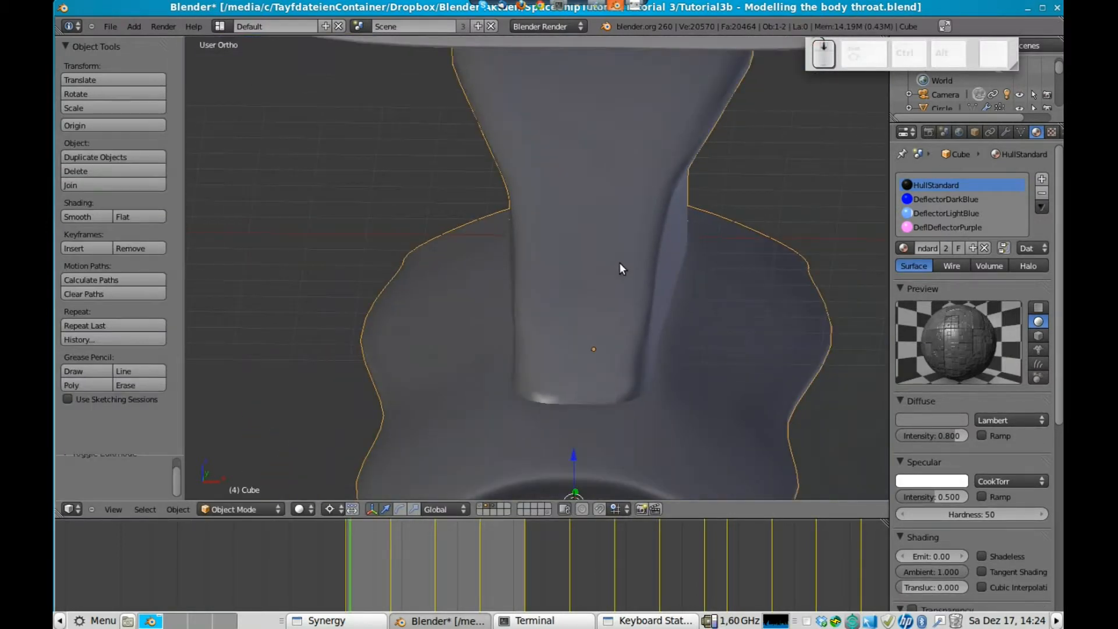
Add the third edge at the slope's foot to the selection and scale all three about 0.741 along X
key("Tab")
scroll(601, 304, "up", 1)
right_click(544, 388, "shift")
key("s")
key("x")
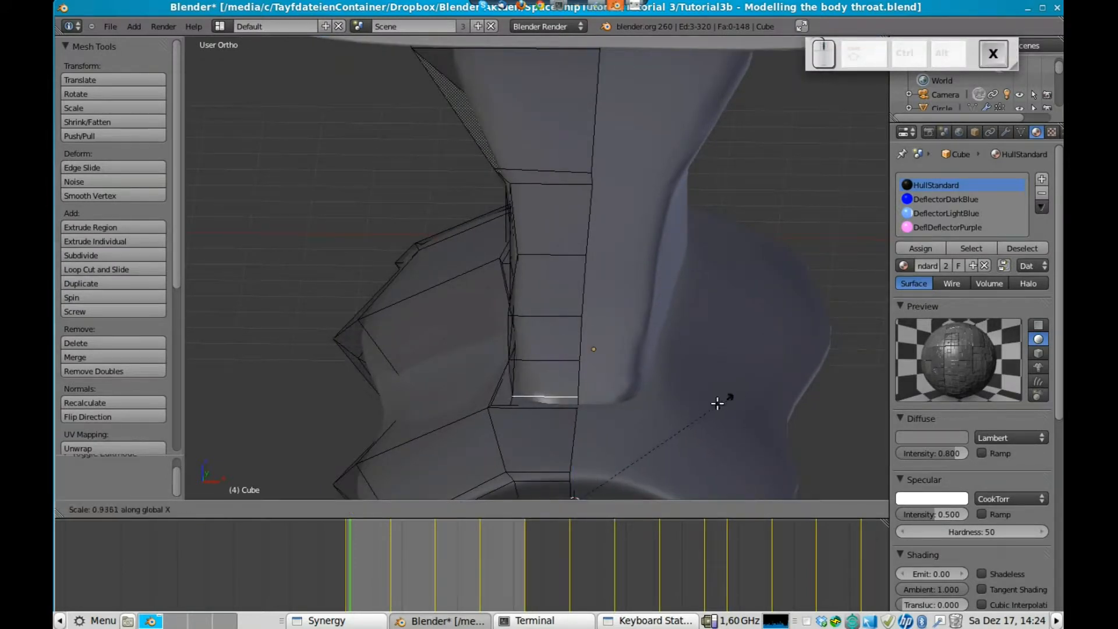
left_click(689, 416)
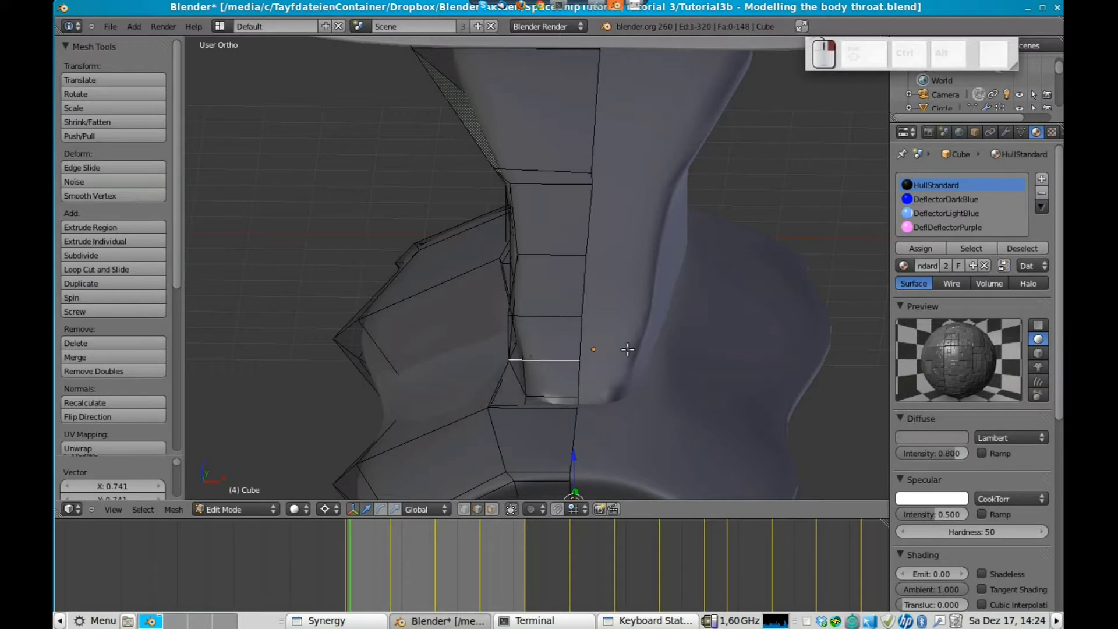
Scale the next two cross edges above the slope's foot along X, by about 0.824 and 0.822
key("s")
key("x")
left_click(711, 341)
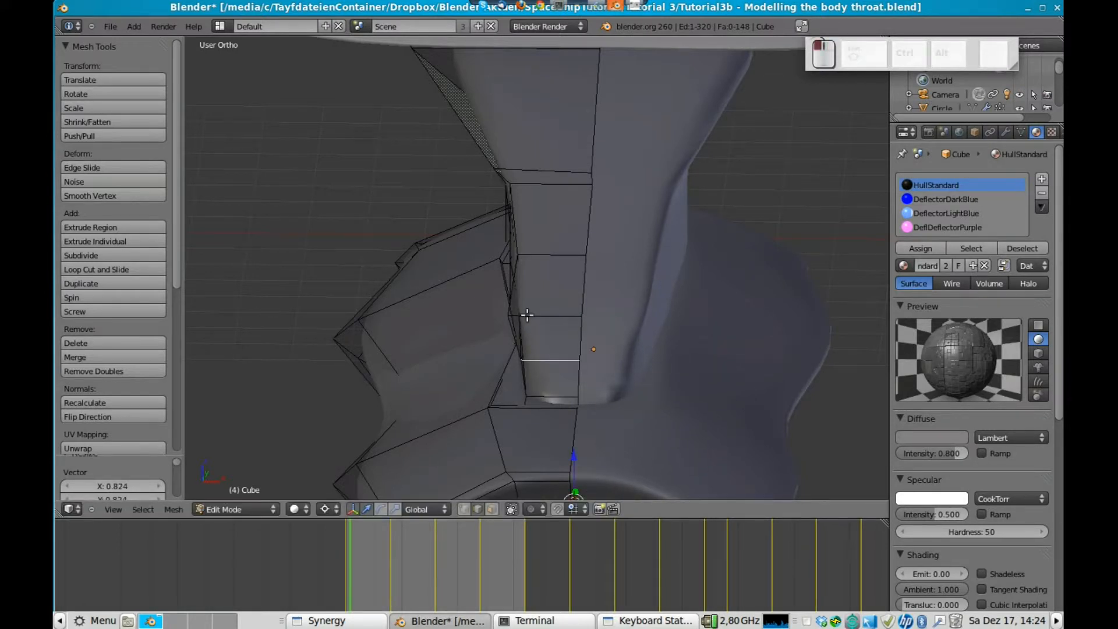
key("s")
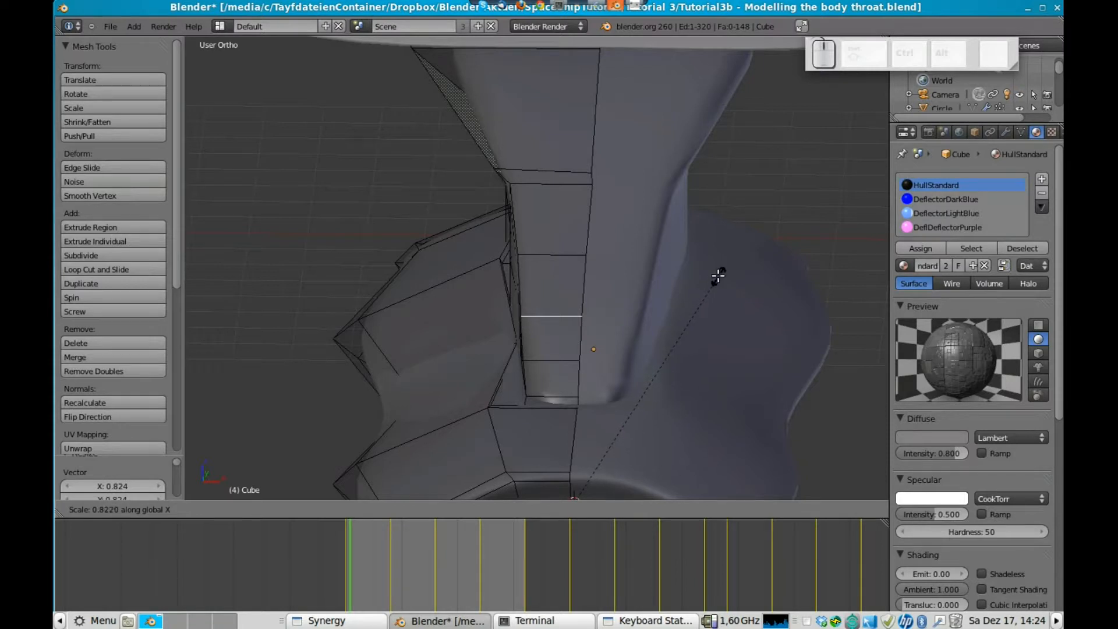
left_click(718, 276)
Scale the slope edge below the neck's bend by 1.065 along X and the bend edge by about 1.05, and check the taper
key("s")
key("x")
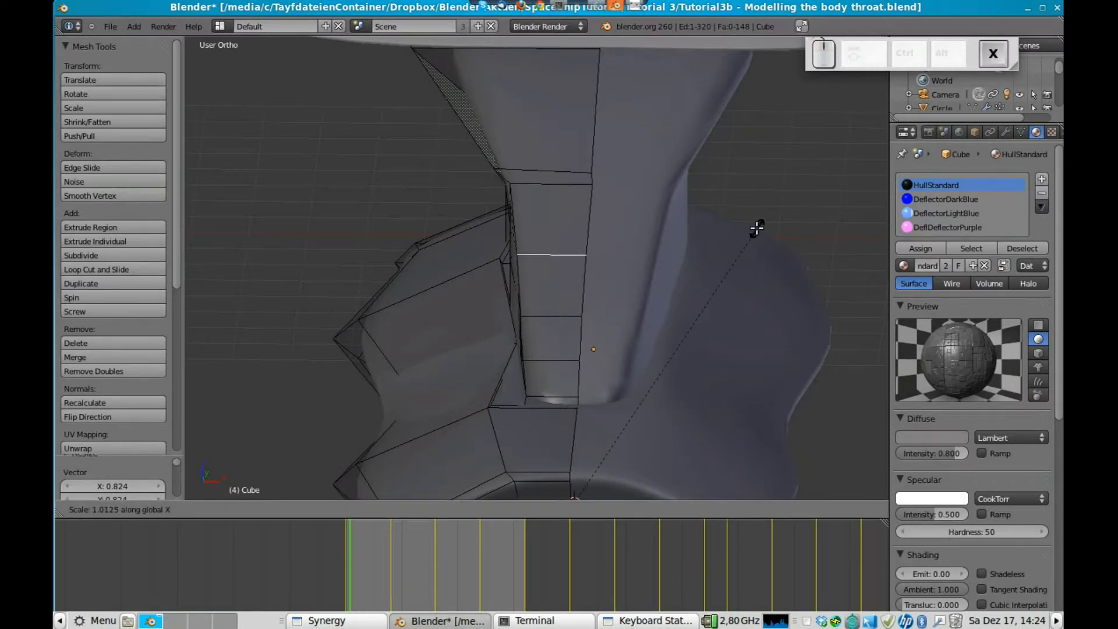
left_click(669, 213)
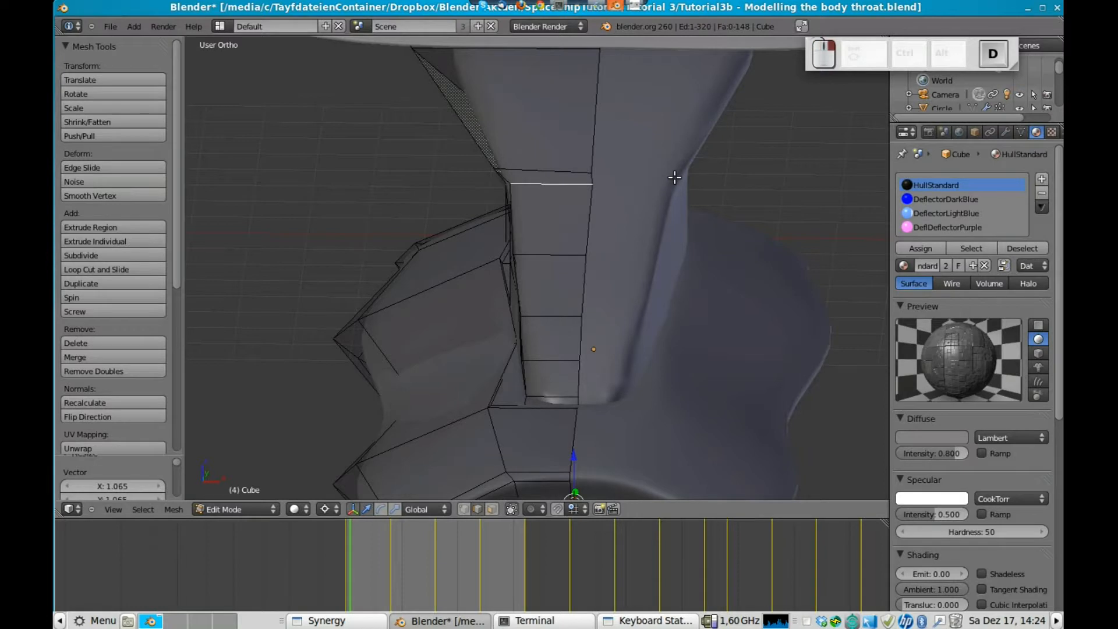
key("s")
key("x")
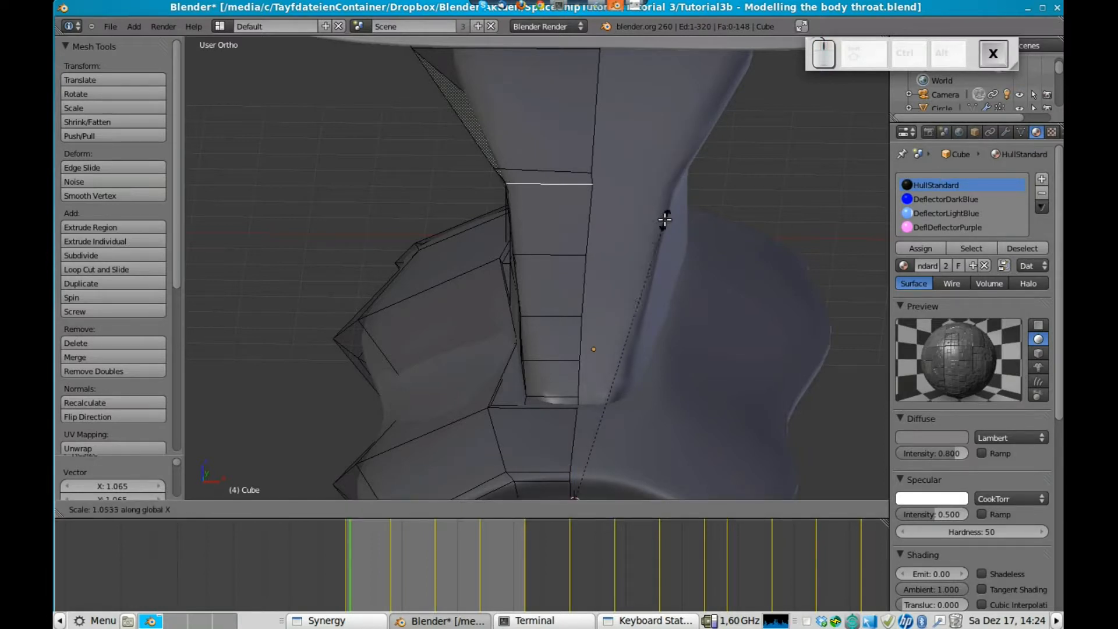
left_click(668, 217)
key("Tab")
scroll(670, 218, "down", 5)
middle_click_drag(662, 223, 402, 244)
From the side, adjust the lower cross edges of the neck's slope along Z to smooth its profile
key("Tab")
middle_click_drag(332, 255, 649, 263)
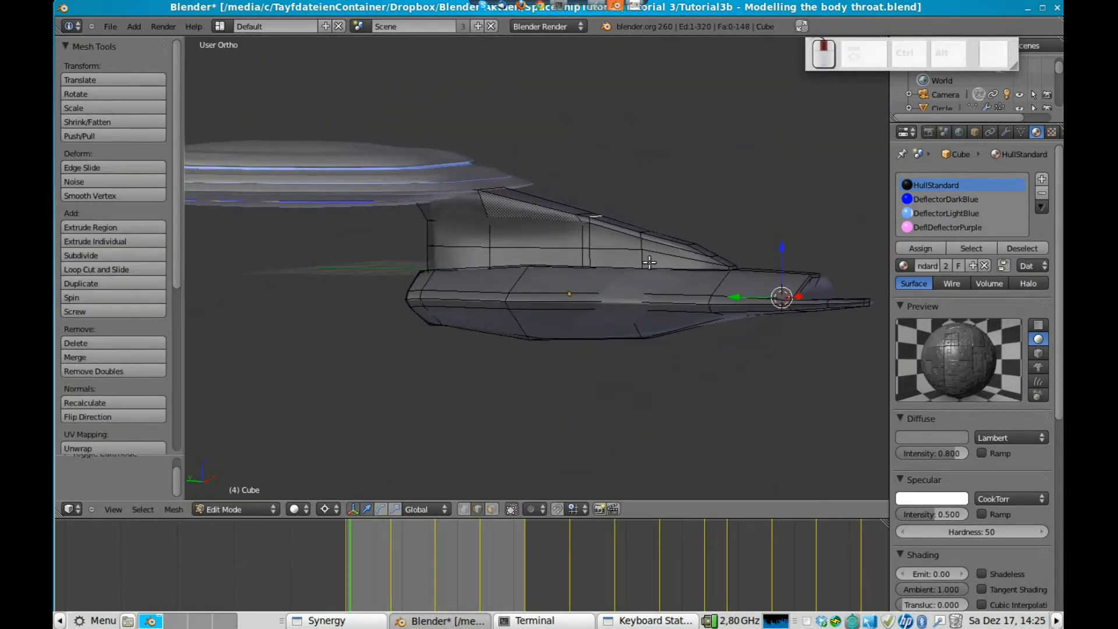
scroll(673, 258, "up", 3)
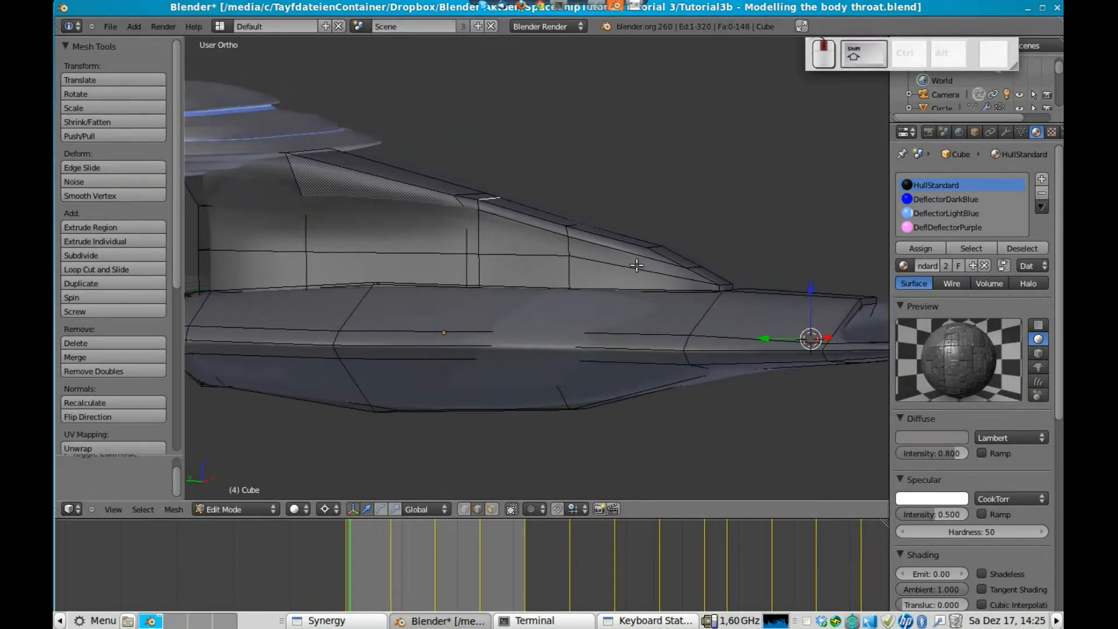
key("g")
key("z")
left_click(655, 248)
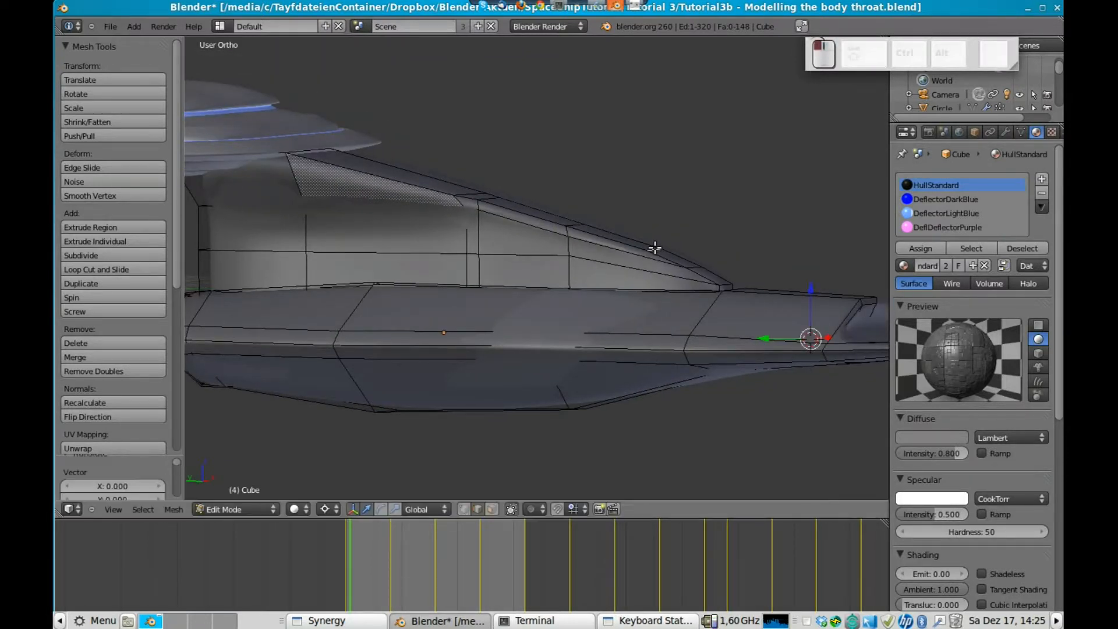
key("g")
key("z")
left_click(684, 264)
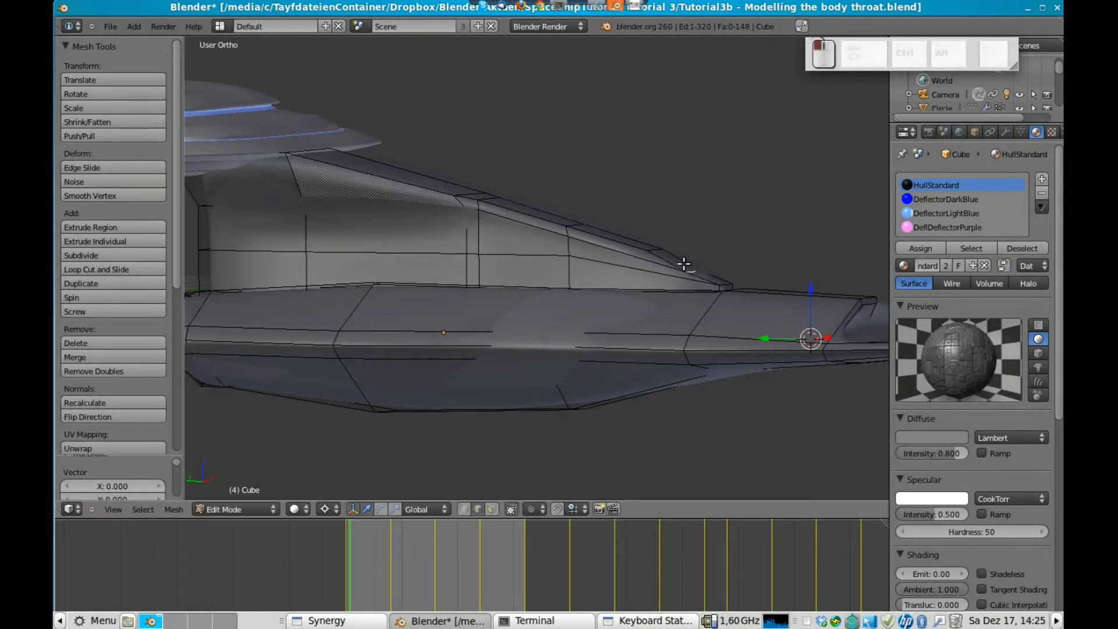
key("g")
key("z")
left_click(656, 253)
Save the reshaped neck over the existing blend file and view it from the deflector side
key("Tab")
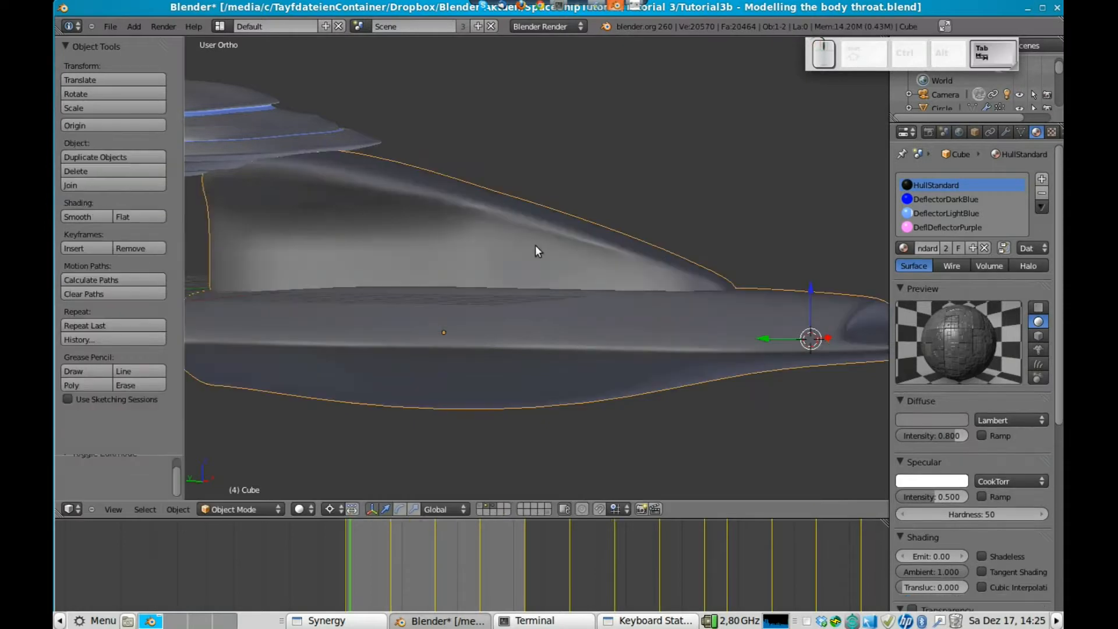
key("ctrl+s")
left_click(454, 259)
middle_click_drag(373, 226, 408, 230)
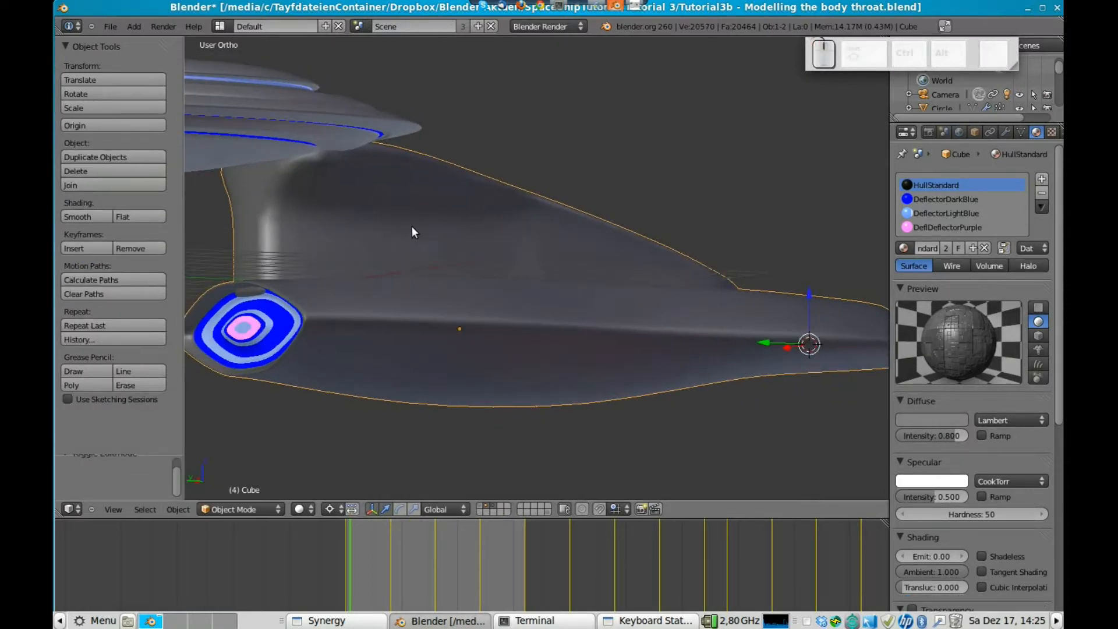
Select the two vertical edges at the neck's corner above the deflector and move them about 0.36 along X
key("KP_3")
key("Tab")
middle_click_drag(795, 198, 619, 225)
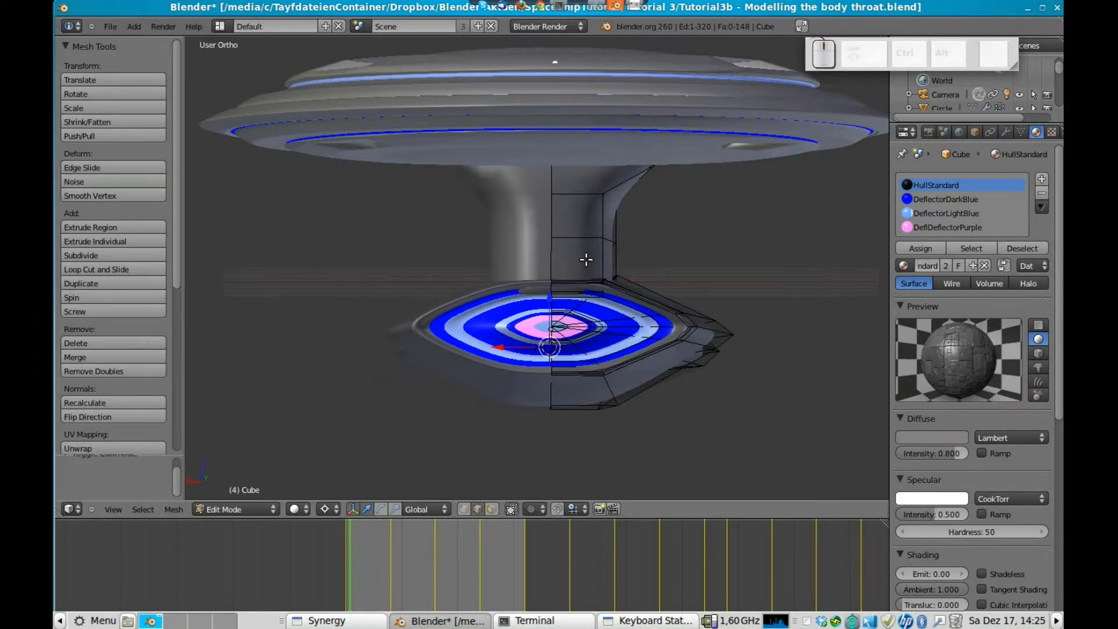
right_click(600, 247, "shift")
key("g")
key("x")
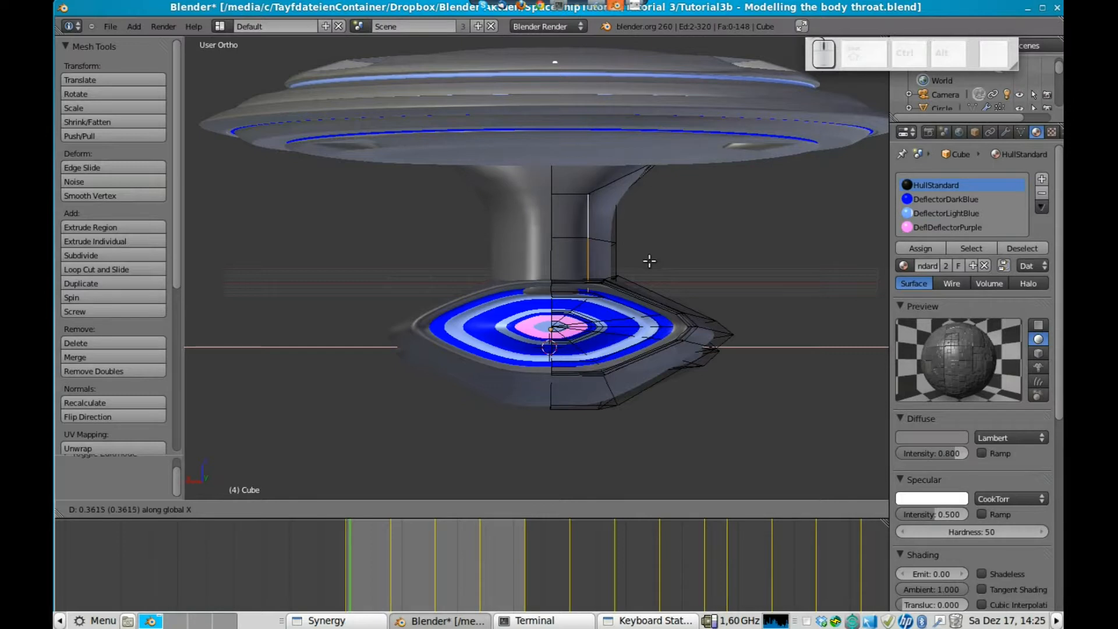
left_click(647, 262)
Add the remaining vertical side edges along the neck, down to the slope's tip, to the selection
middle_click_drag(701, 210, 661, 209)
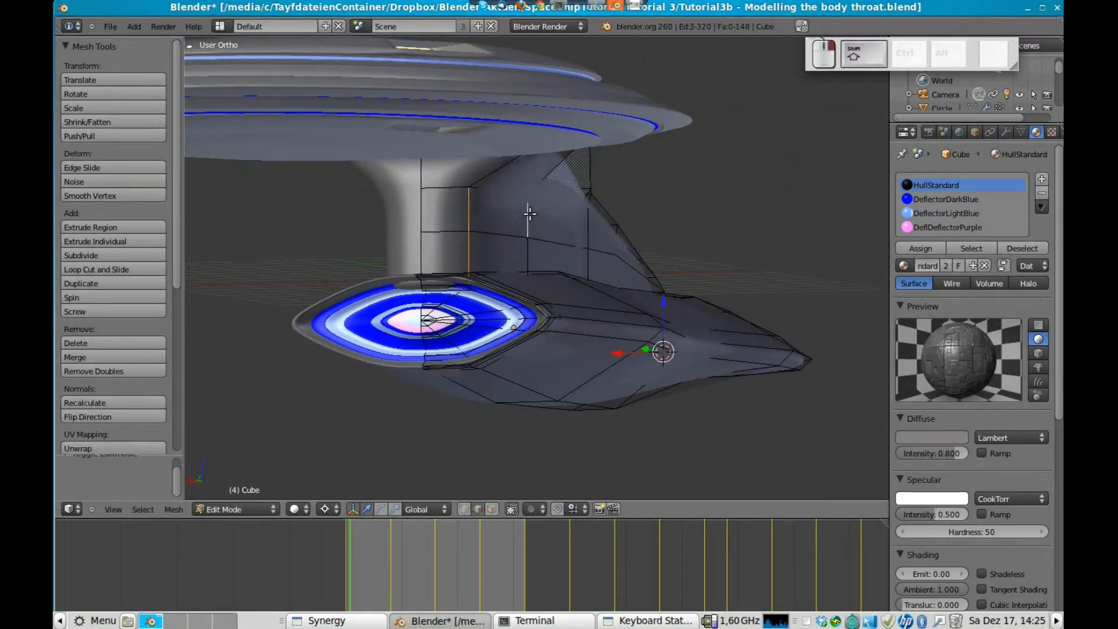
right_click(593, 248, "shift")
middle_click_drag(588, 226, 508, 266)
right_click(621, 238, "shift")
right_click(594, 218, "shift")
right_click(512, 295, "shift")
middle_click_drag(631, 267, 397, 305)
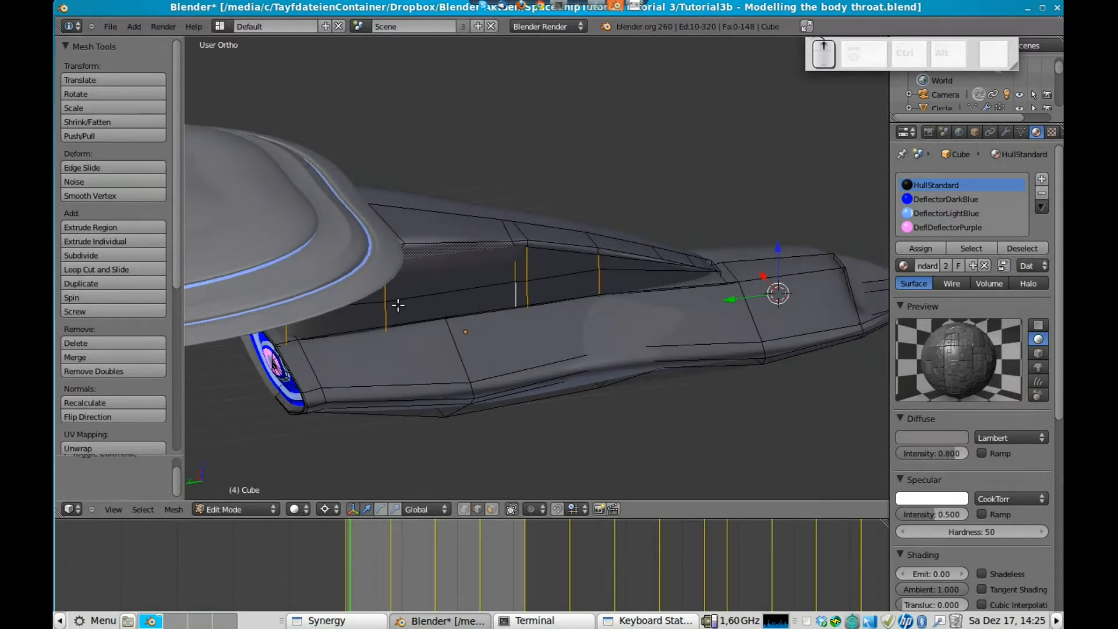
middle_click_drag(656, 286, 495, 224)
scroll(650, 336, "up", 2)
scroll(626, 362, "up", 6)
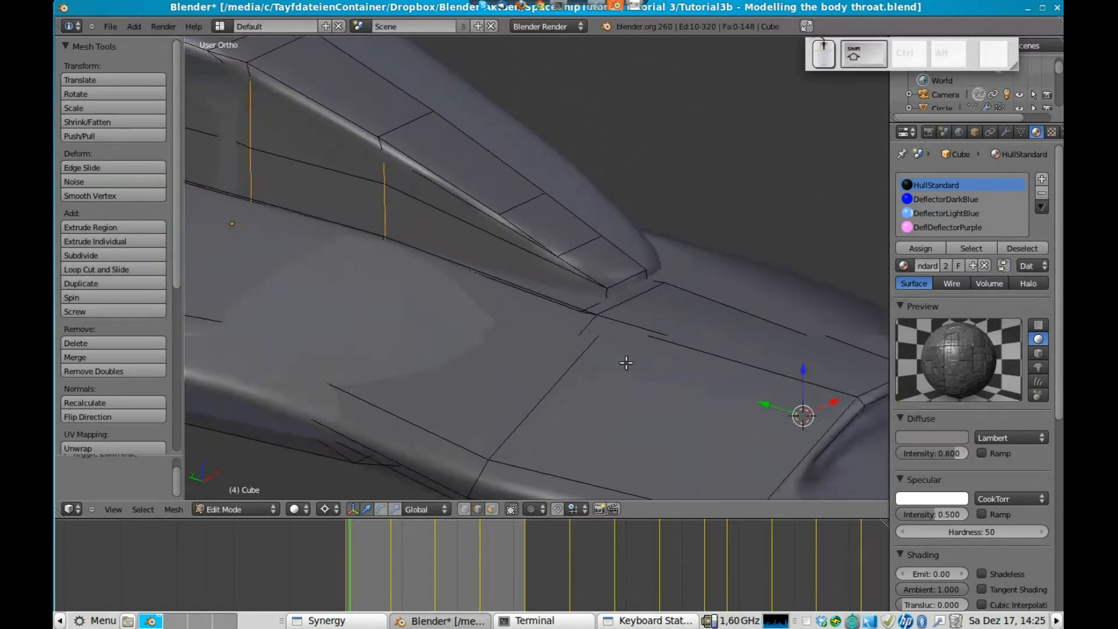
scroll(675, 331, "down", 8)
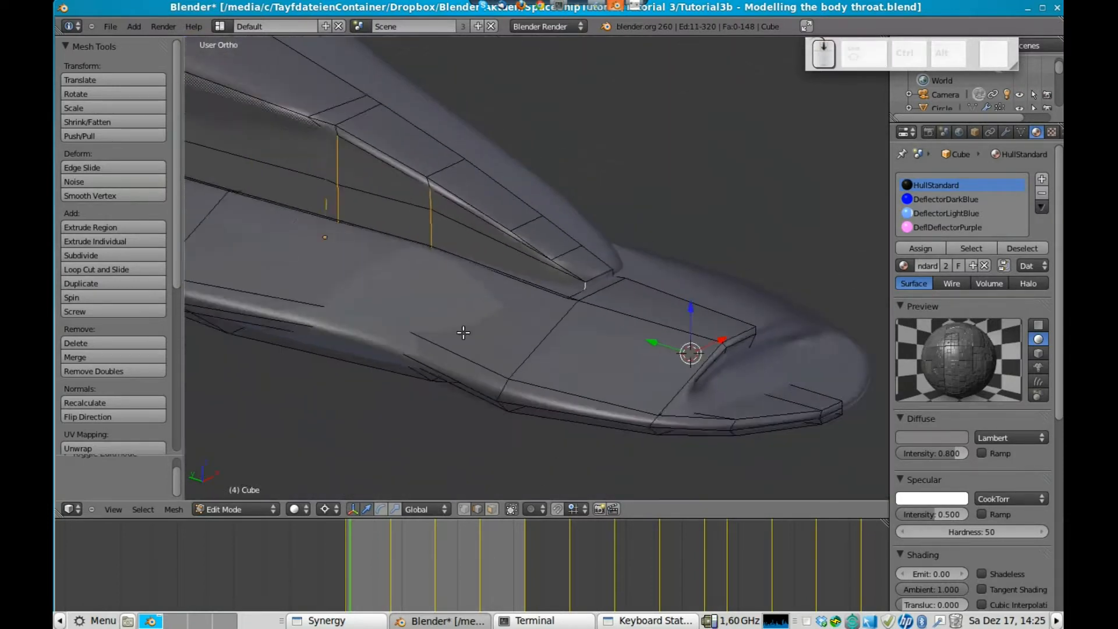
Viewed from the deflector end, move all selected vertical neck edges about 0.248 along X to slim the neck
middle_click_drag(378, 294, 624, 250)
key("g")
key("x")
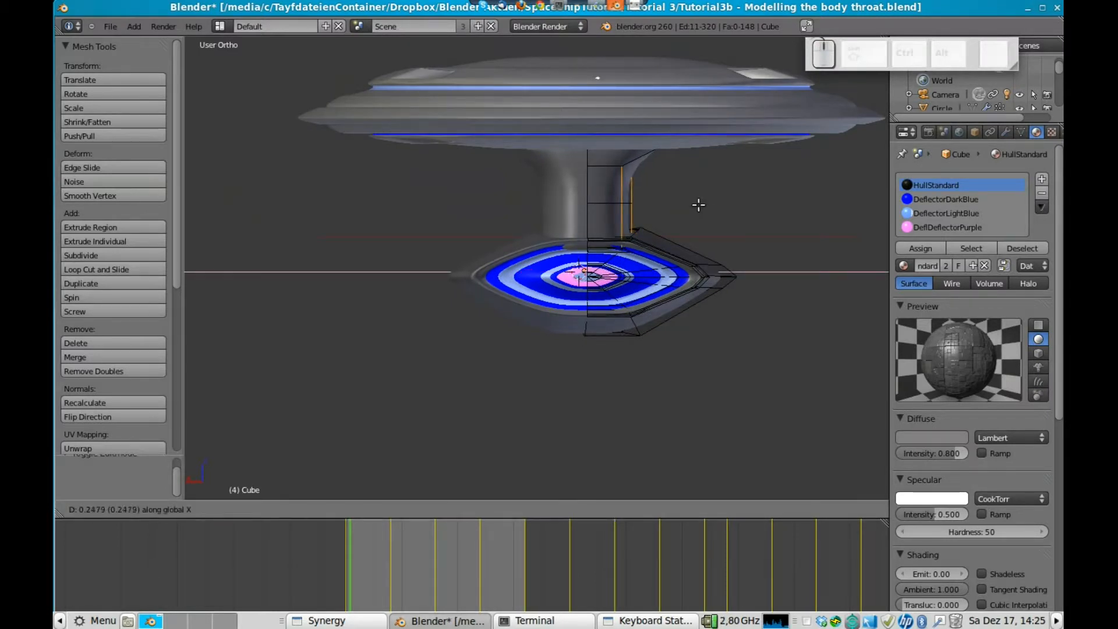
left_click(699, 205)
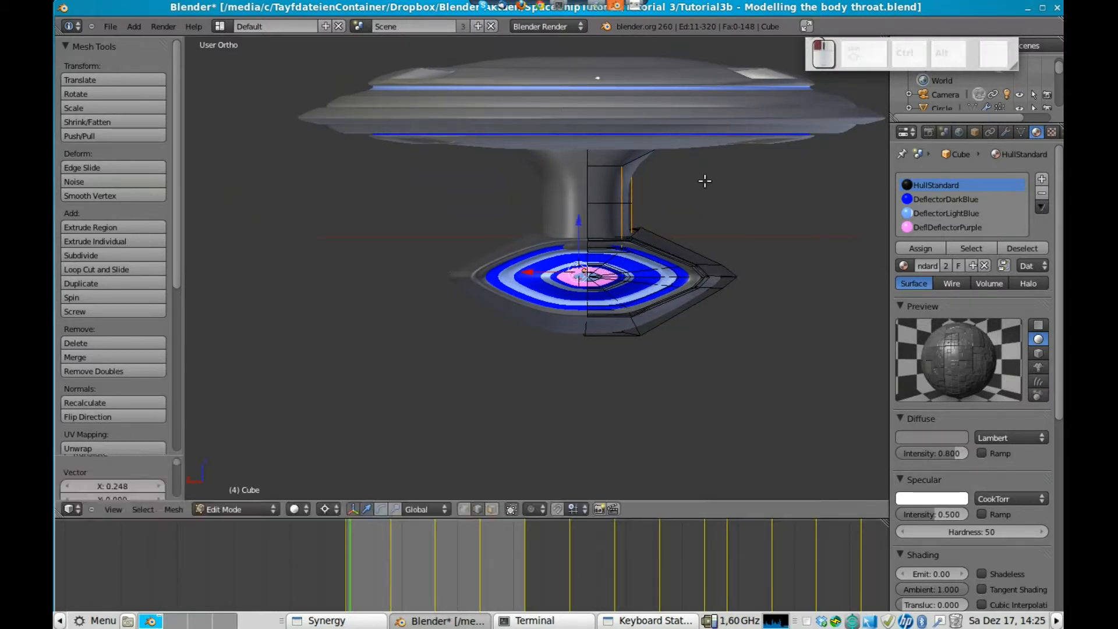
Tilt the selected vertical neck edges outward toward the saucer around their own centre, ending with a 5.347° rotation, and nudge them slightly along X
left_click(327, 516)
left_click(349, 445)
key("r")
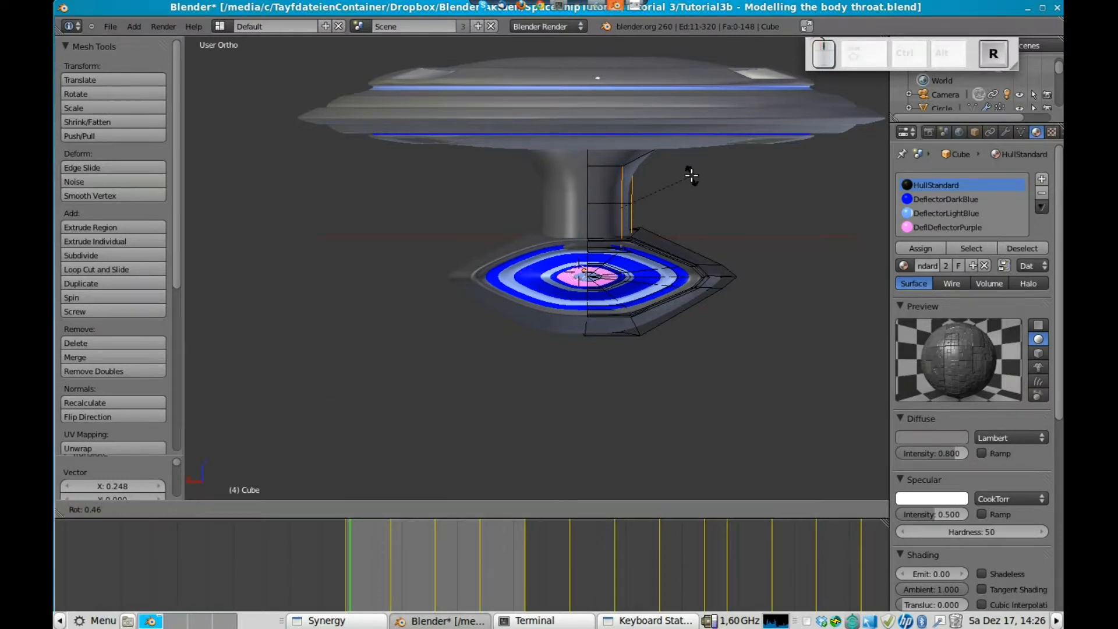
left_click(690, 173)
key("r")
left_click(728, 208)
key("r")
left_click(744, 186)
key("g")
key("x")
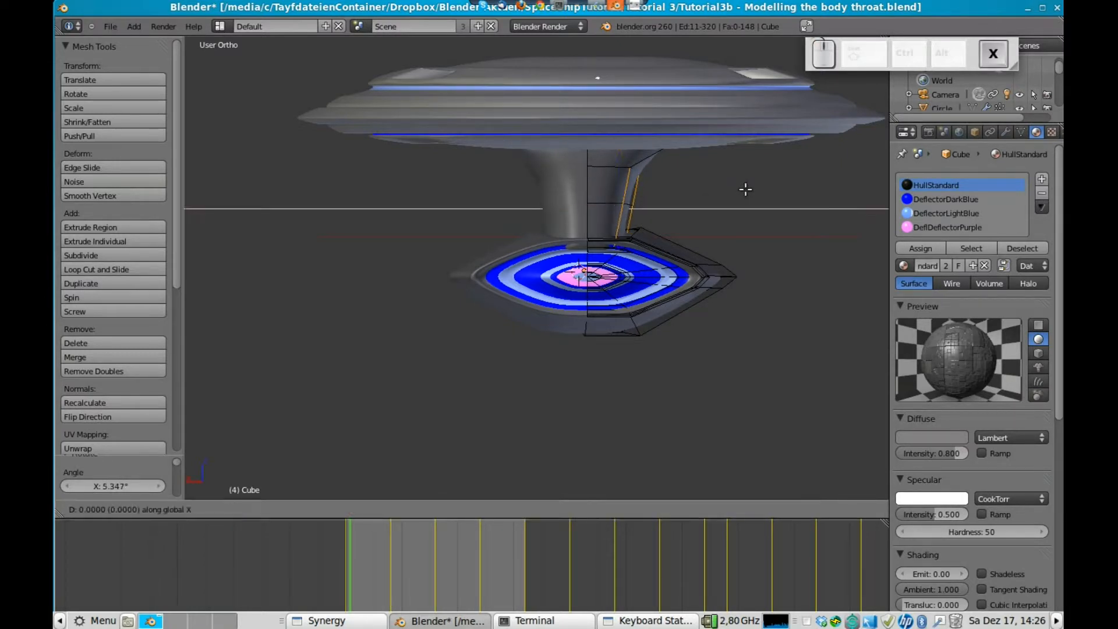
left_click(740, 190)
Inspect the tilted neck in Object Mode and save over the existing blend file
key("Tab")
middle_click_drag(525, 233, 768, 207)
key("ctrl+s")
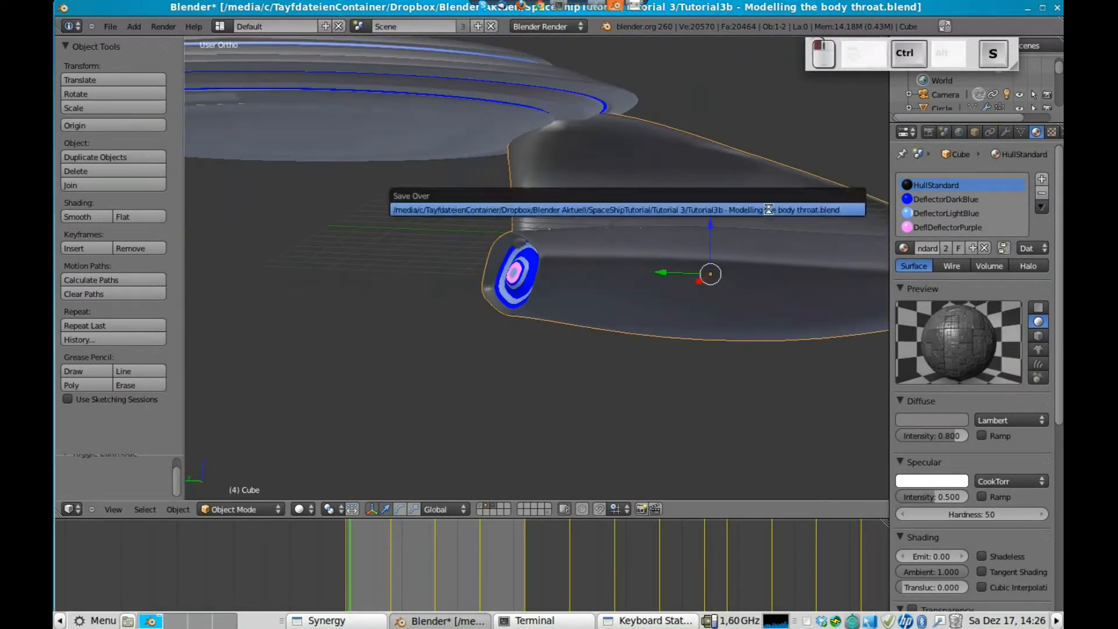
left_click(767, 207)
Select the two short edges at the neck's lower front end, inside the deflector opening, and move them about -0.247 along Y
key("Tab")
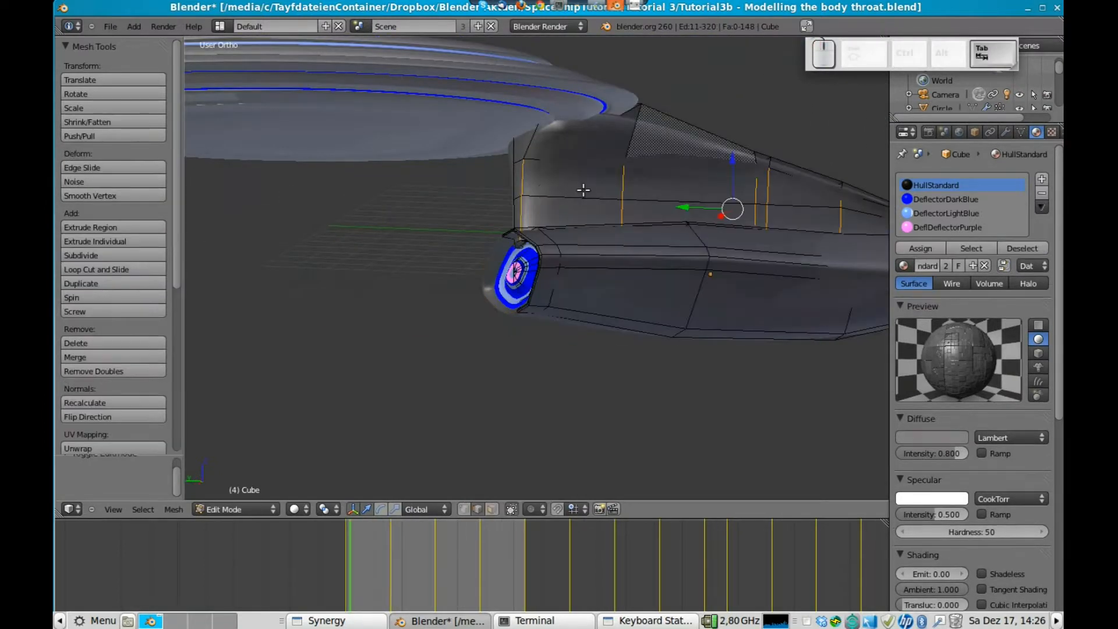
left_click(493, 510)
right_click(519, 215)
middle_click_drag(519, 215, 600, 215)
scroll(599, 215, "up", 6)
middle_click_drag(672, 208, 579, 349, "shift")
scroll(672, 260, "up", 3)
scroll(580, 349, "up", 3)
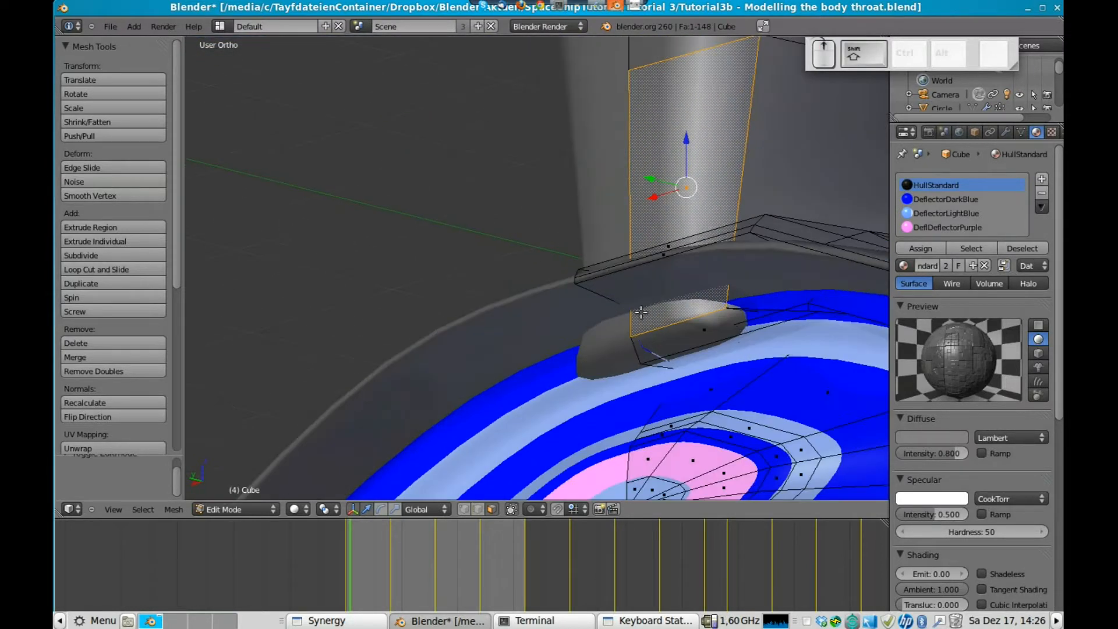
right_click(686, 336)
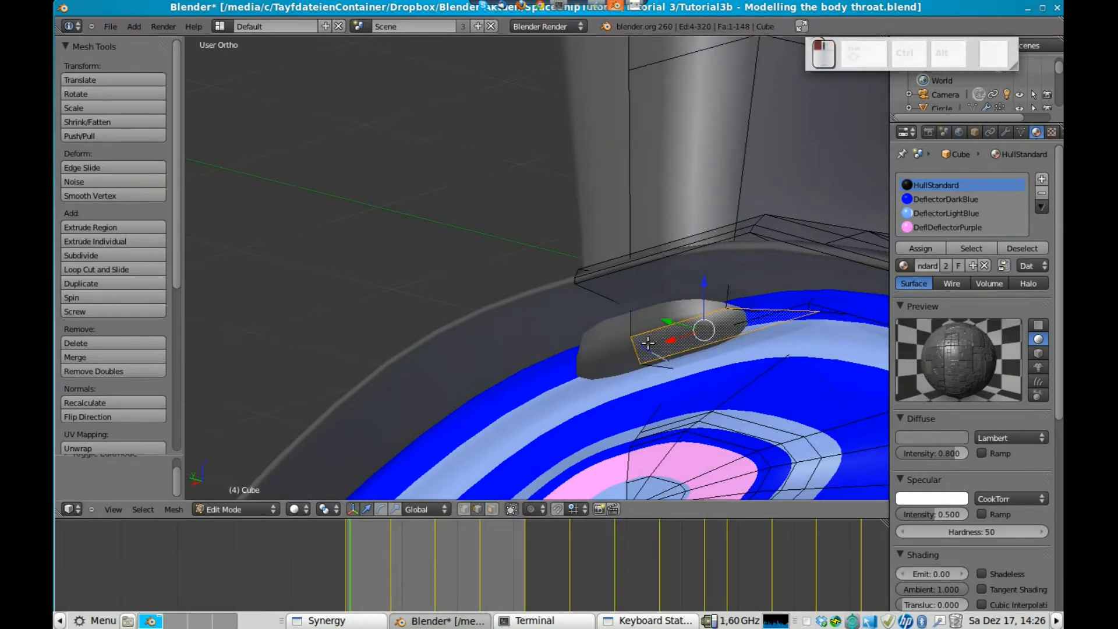
right_click(679, 325, "shift")
right_click(680, 346, "shift")
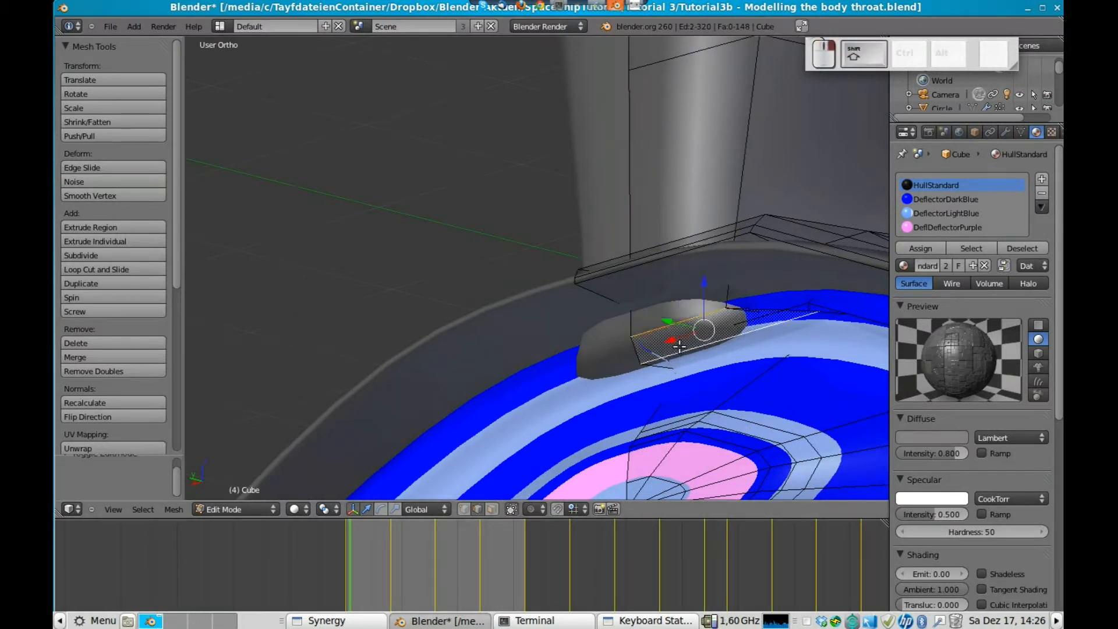
middle_click_drag(689, 344, 752, 339)
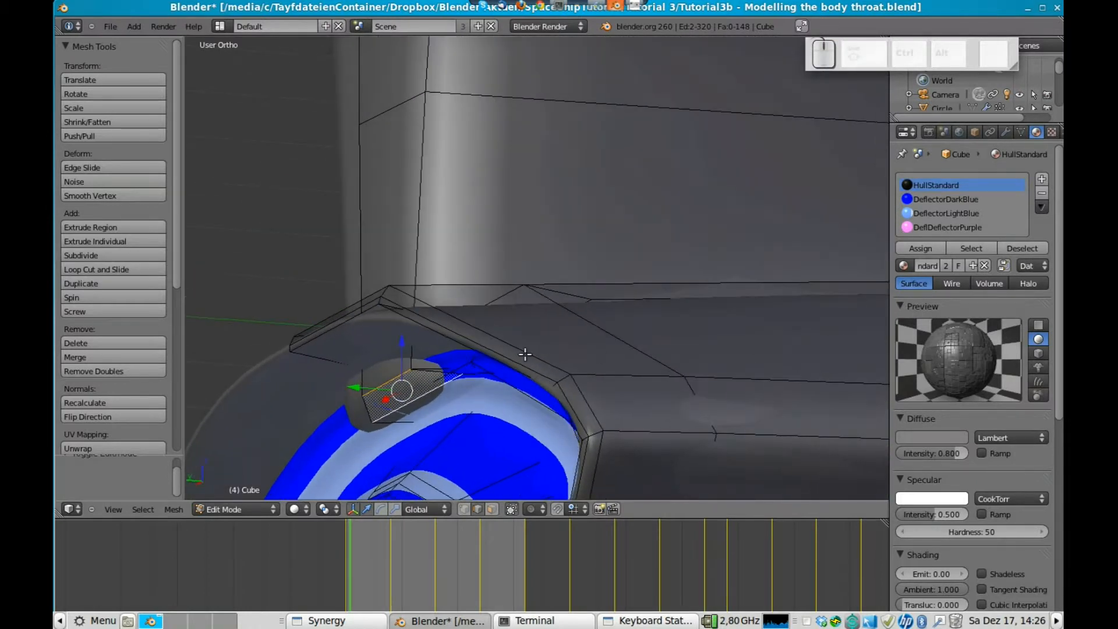
key("g")
key("y")
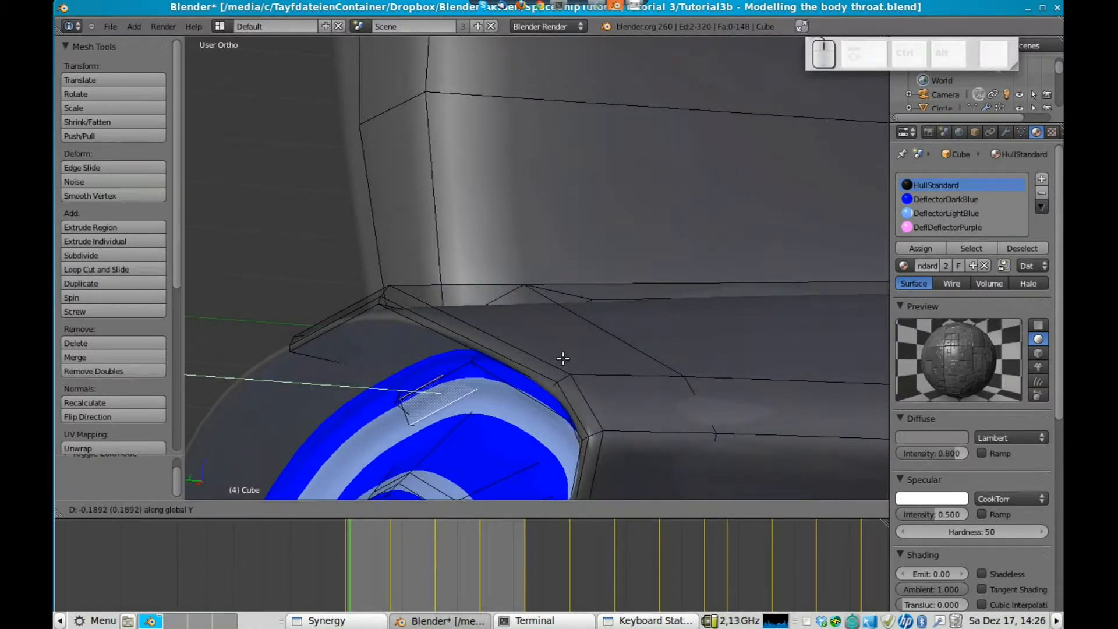
left_click(572, 361)
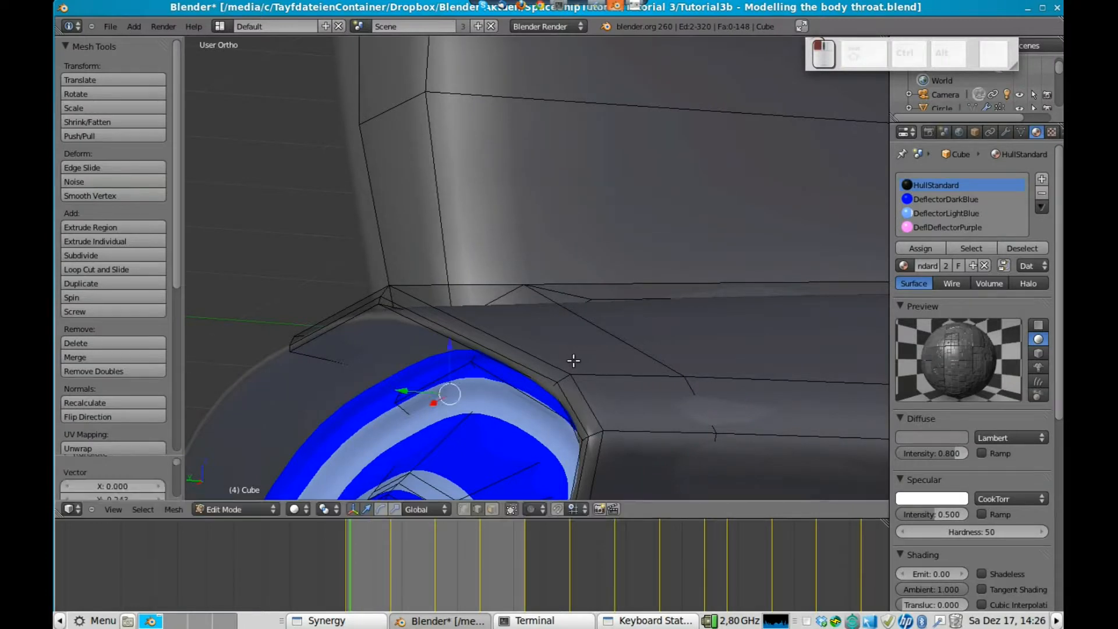
Inspect the neck's lower front in Object Mode and undo the last edge move
key("Tab")
middle_click_drag(463, 382, 524, 305)
key("Tab")
middle_click_drag(660, 335, 606, 323)
key("ctrl+z")
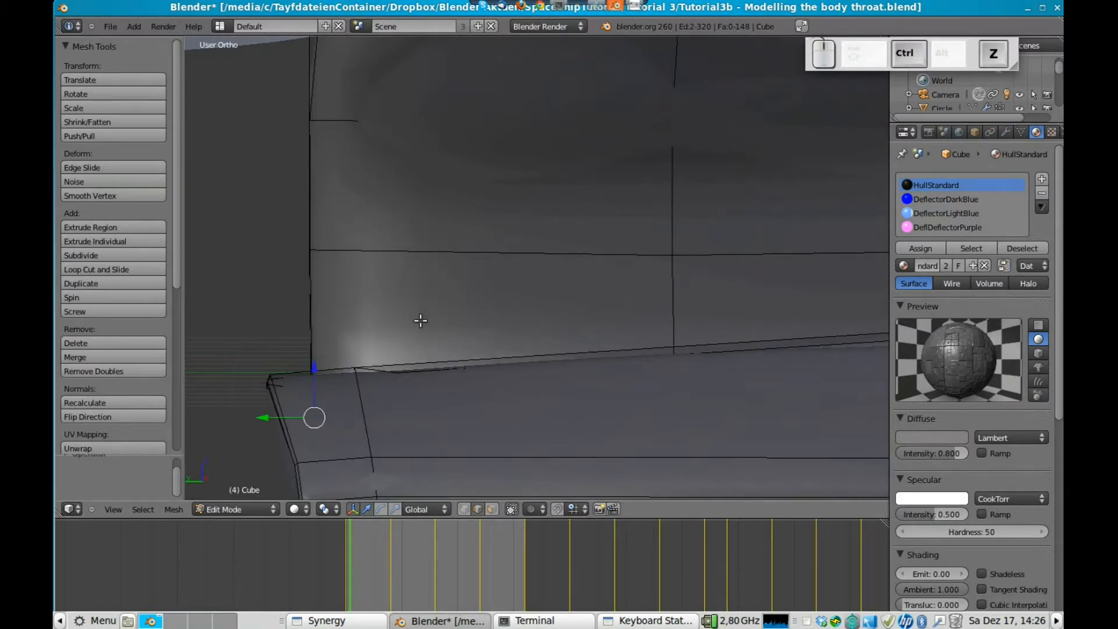
Add a vertical loop cut through the neck's side, close to its front corner above the deflector
left_click(106, 270)
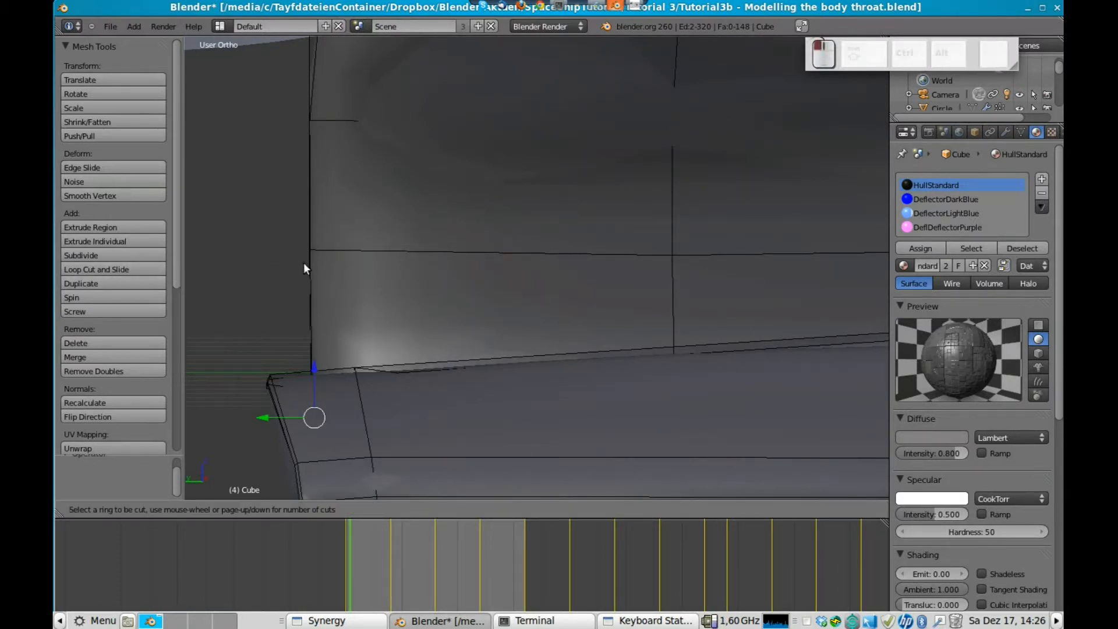
left_click(376, 251)
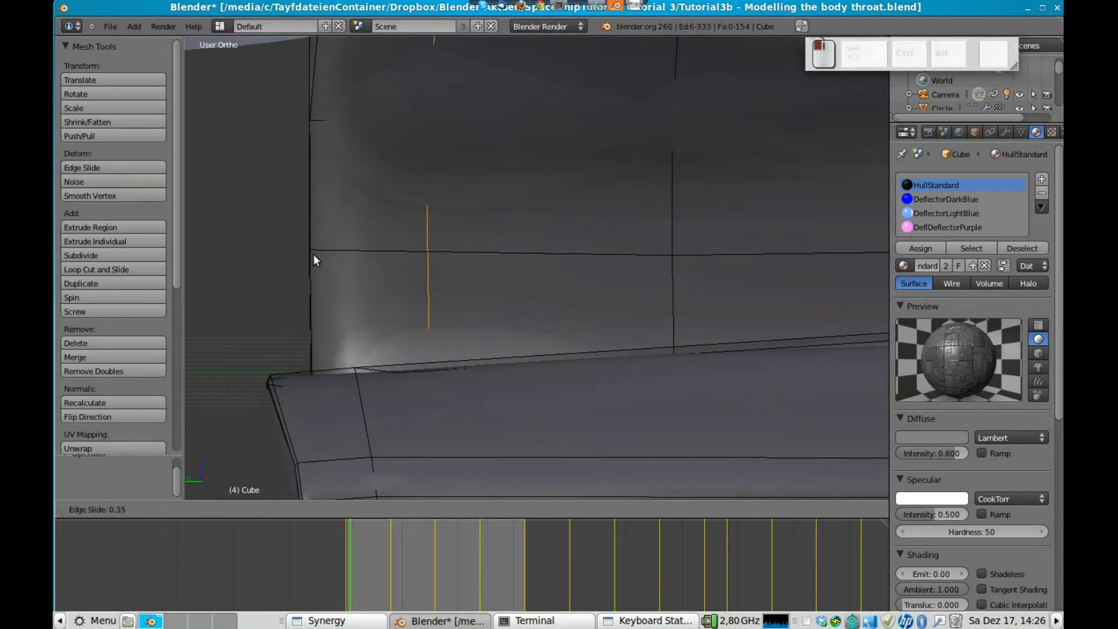
left_click(269, 264)
Reselect the two lower front edges inside the deflector opening and move them about -0.227 along Y
middle_click_drag(287, 307, 314, 295)
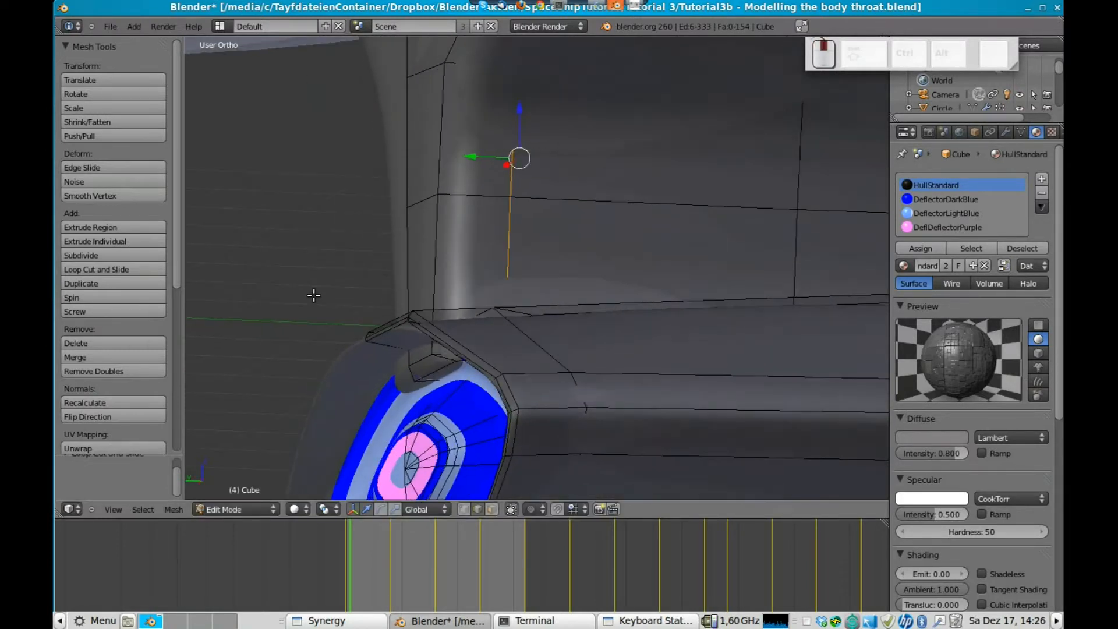
right_click(428, 360)
key("g")
key("y")
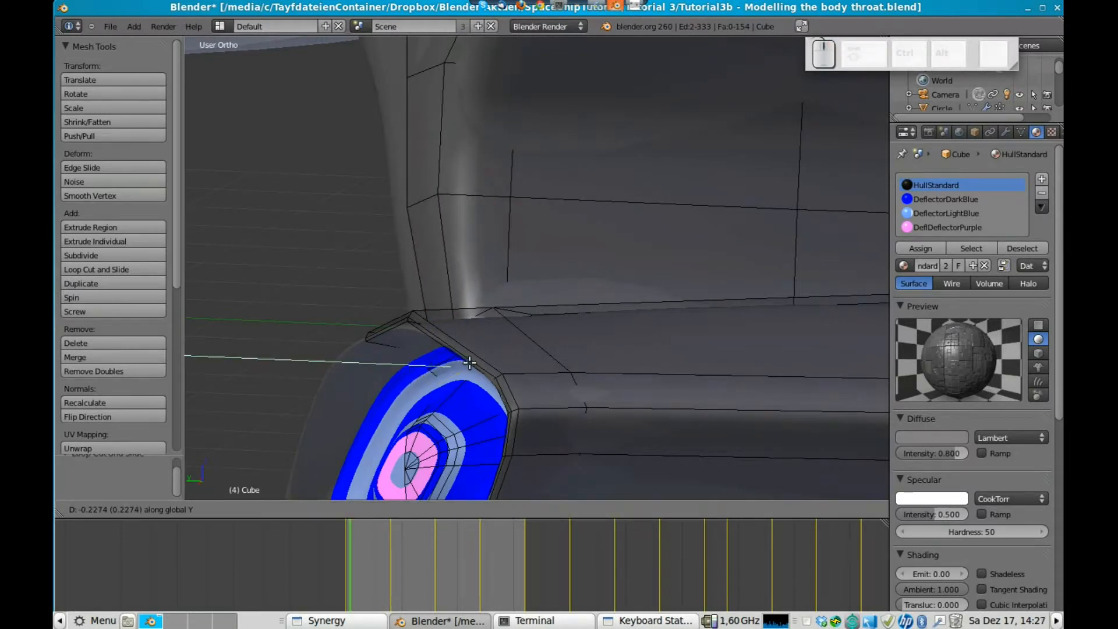
left_click(470, 363)
Check the neck's reshaped front in Object Mode, return to Edit Mode and save the blend file
key("Tab")
scroll(492, 240, "down", 4)
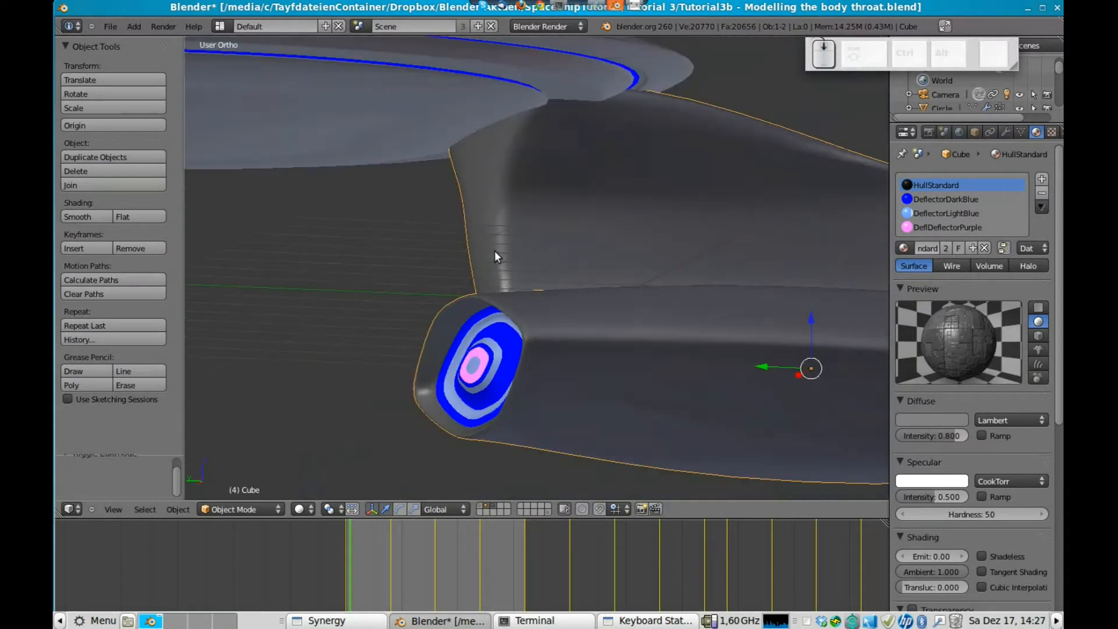
key("Tab")
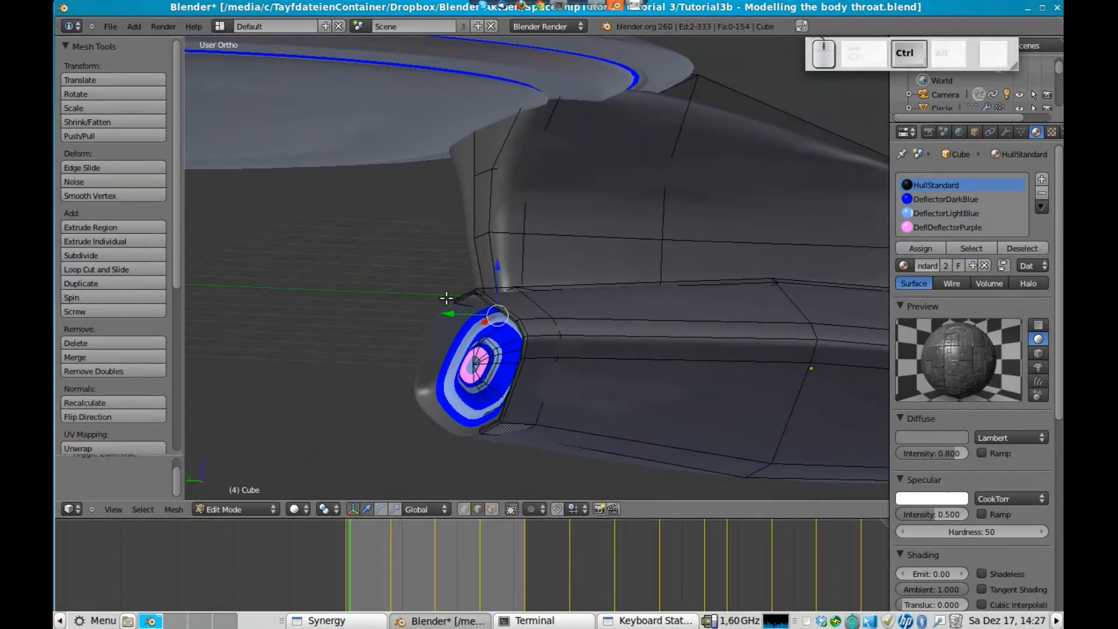
key("ctrl+s")
Select the three stacked faces on the neck's front and, in the left view, extrude them forward along Y beneath the saucer
left_click(492, 509)
right_click(487, 265)
right_click(482, 168, "shift")
right_click(485, 150, "shift")
middle_click_drag(522, 218, 478, 217)
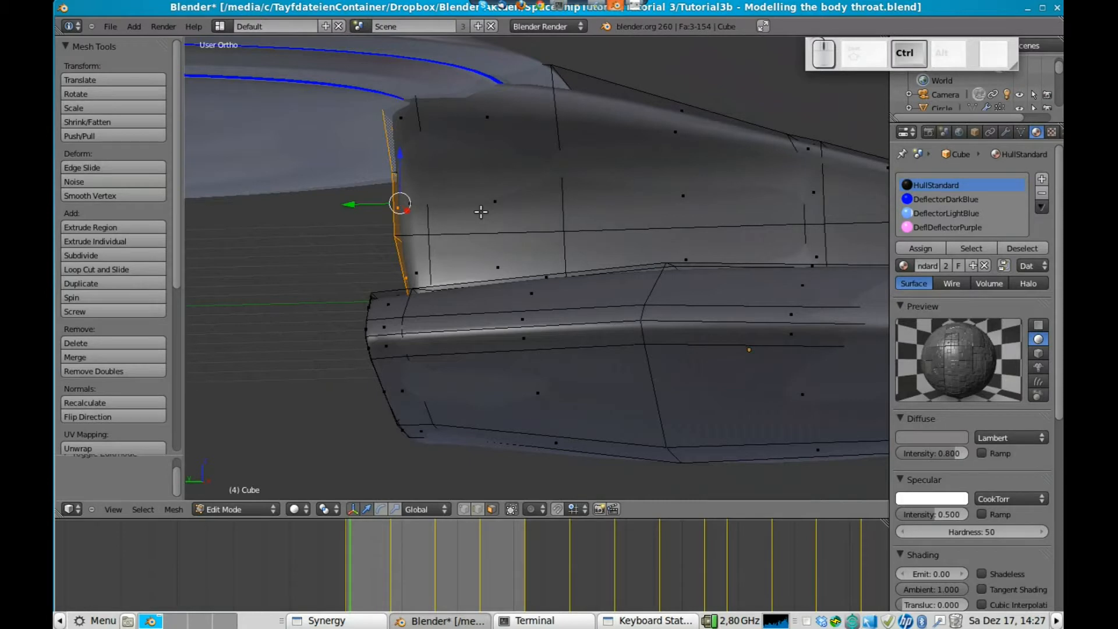
key("ctrl+KP_3")
middle_click_drag(493, 94, 636, 276, "shift")
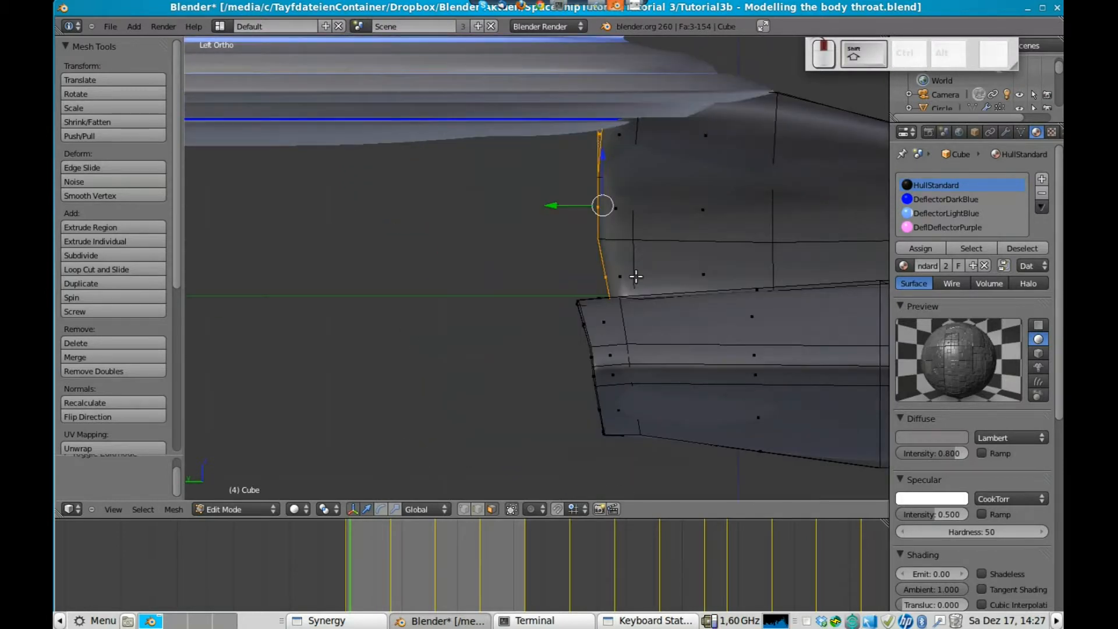
key("g")
key("y")
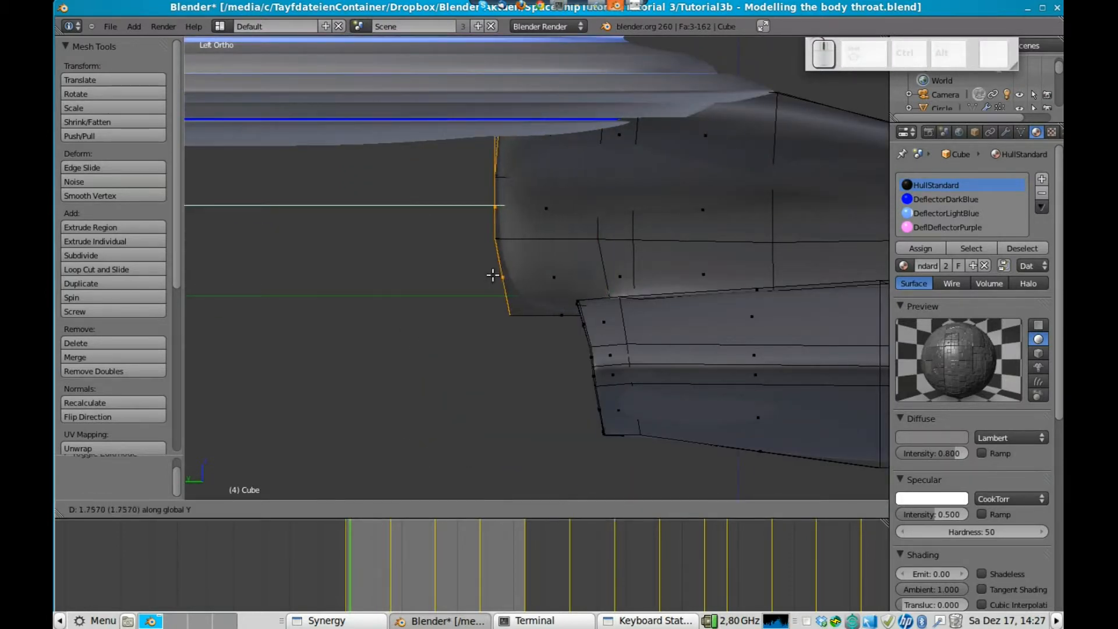
left_click(273, 256)
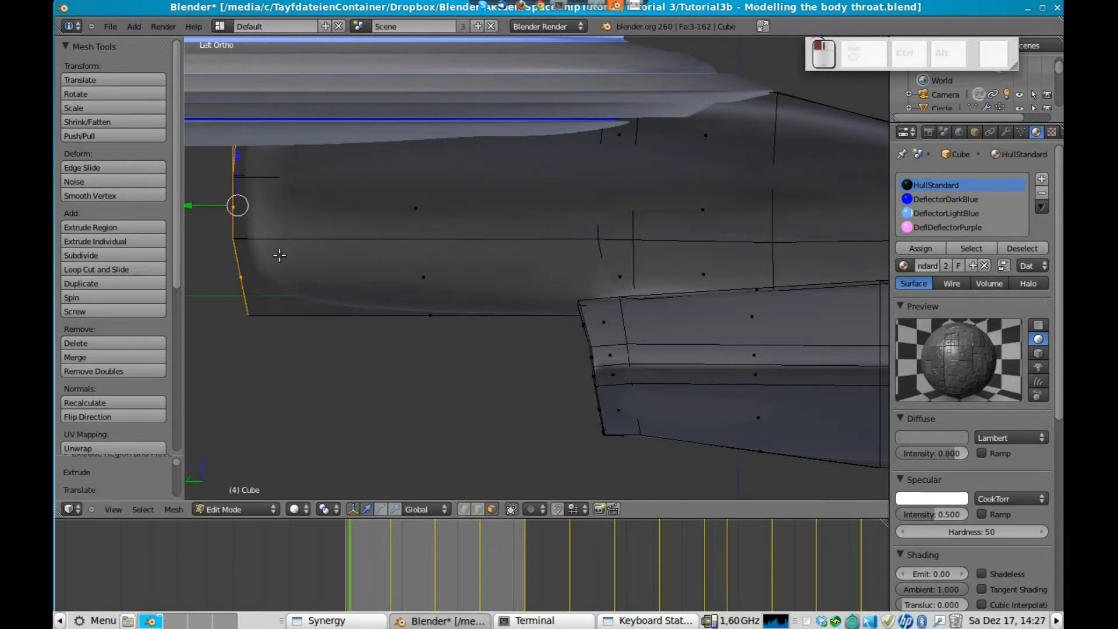
Move the extruded front faces a further 1.370 along Y to lengthen the neck under the saucer
scroll(279, 255, "down", 5)
key("g")
key("x")
key("y")
left_click(423, 294)
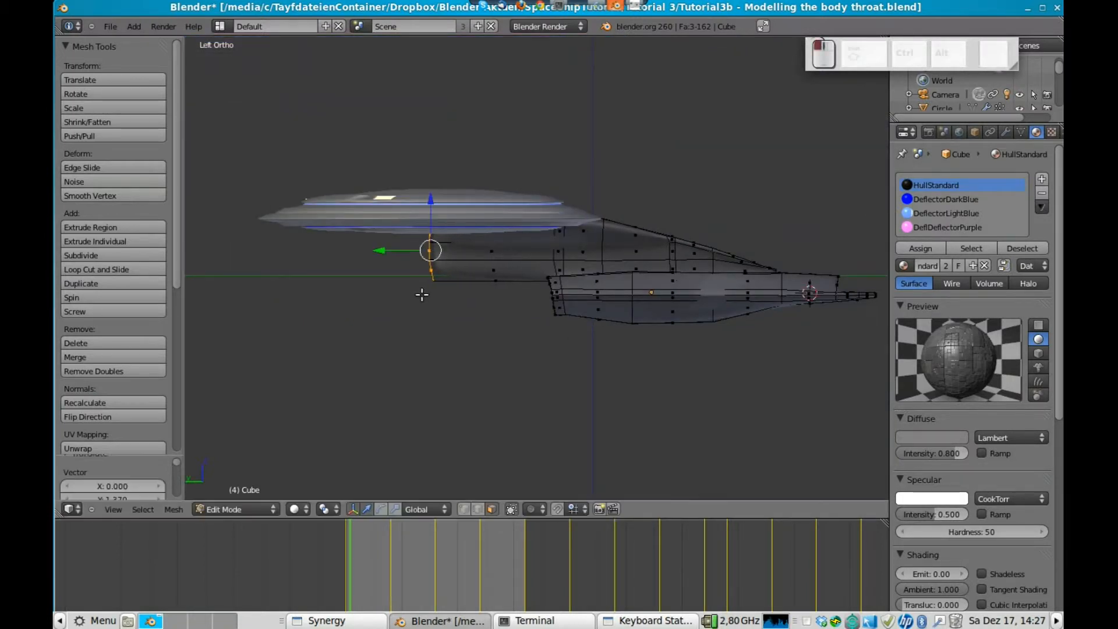
middle_click_drag(455, 174, 475, 285)
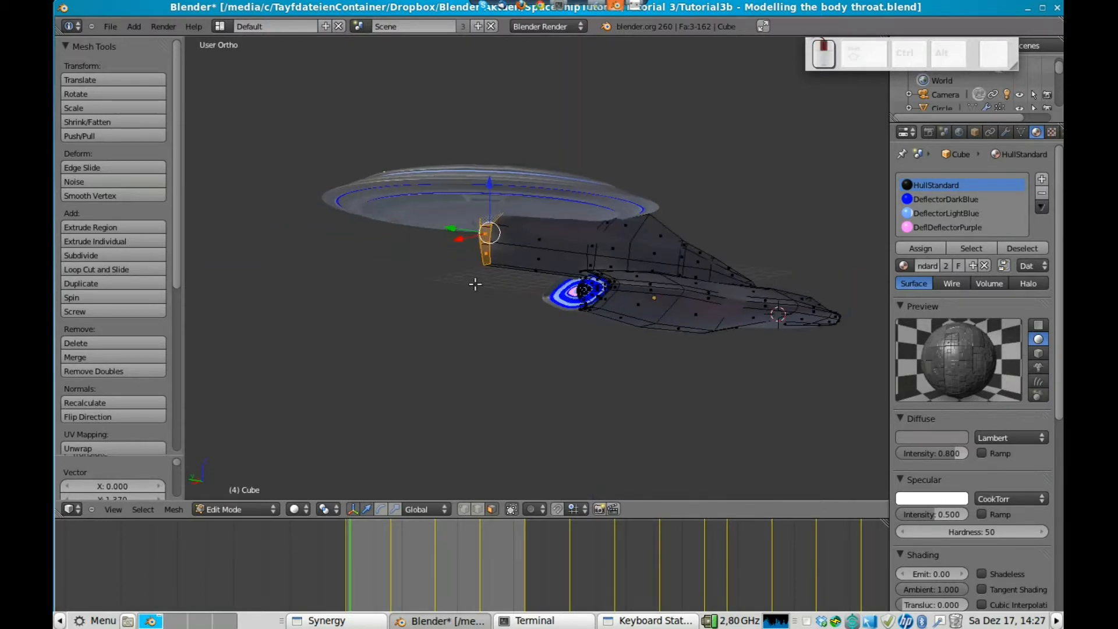
left_click(323, 509)
left_click(354, 450)
scroll(466, 280, "up", 3)
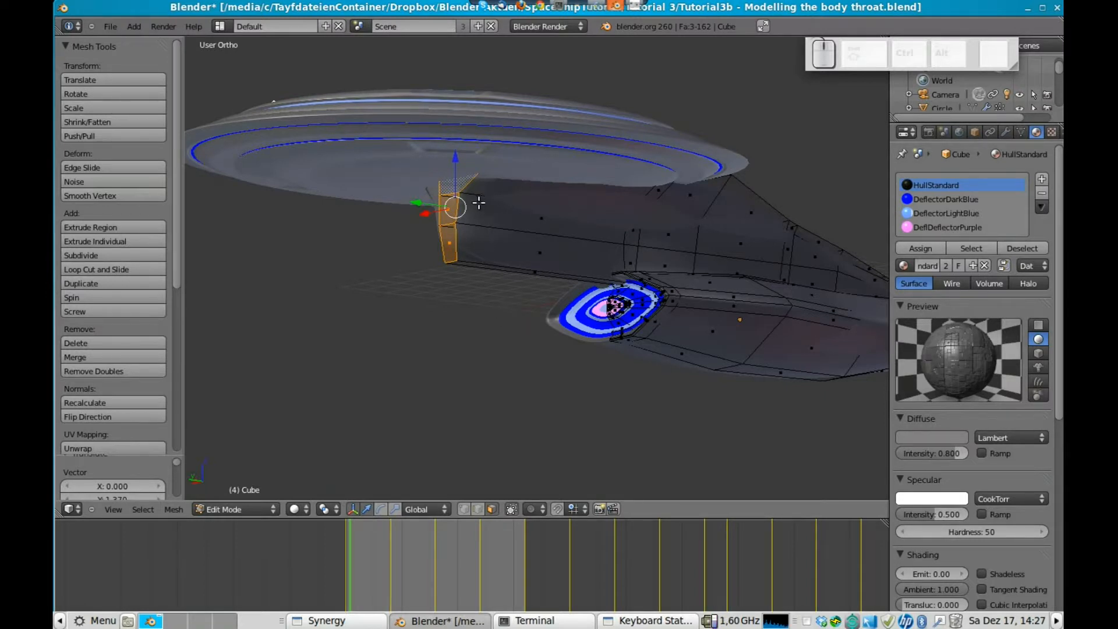
Delete the three inner faces along the mirror plane of the neck's forward extension and inspect the result in Object Mode
middle_click_drag(505, 238, 539, 182)
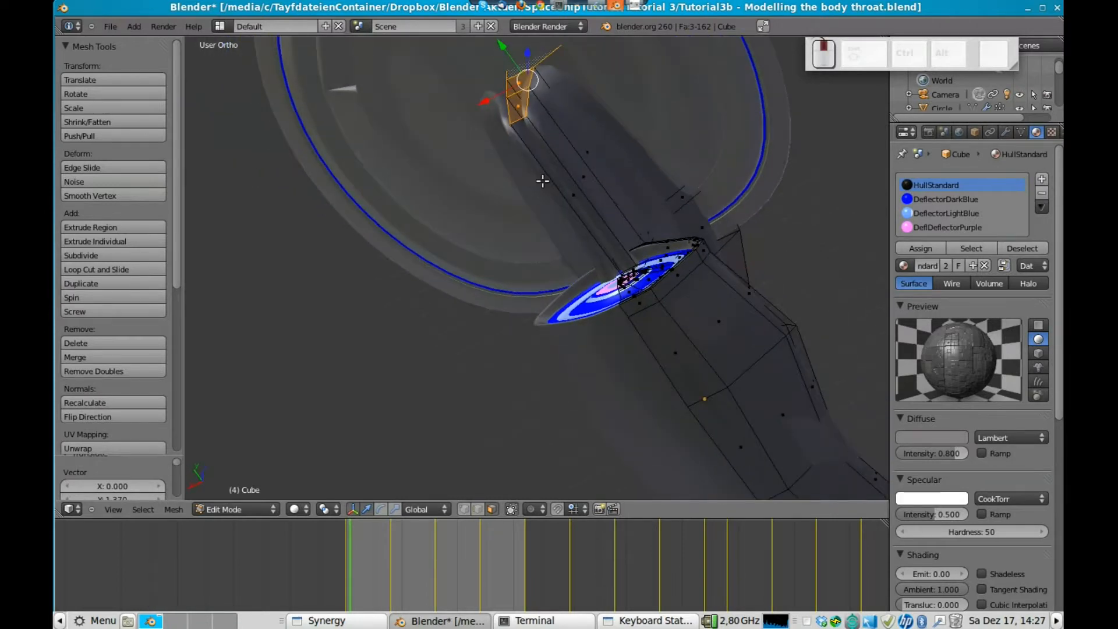
scroll(542, 180, "up", 3)
scroll(544, 182, "down", 3)
middle_click_drag(582, 130, 682, 165)
scroll(699, 212, "up", 2)
right_click(727, 204)
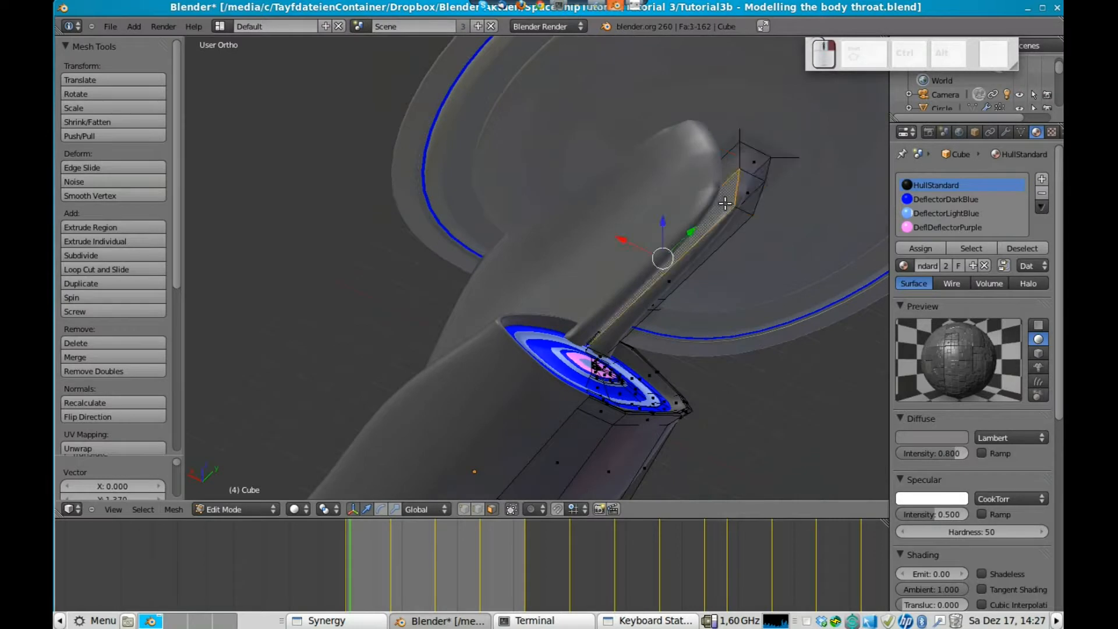
right_click(733, 155, "shift")
key("x")
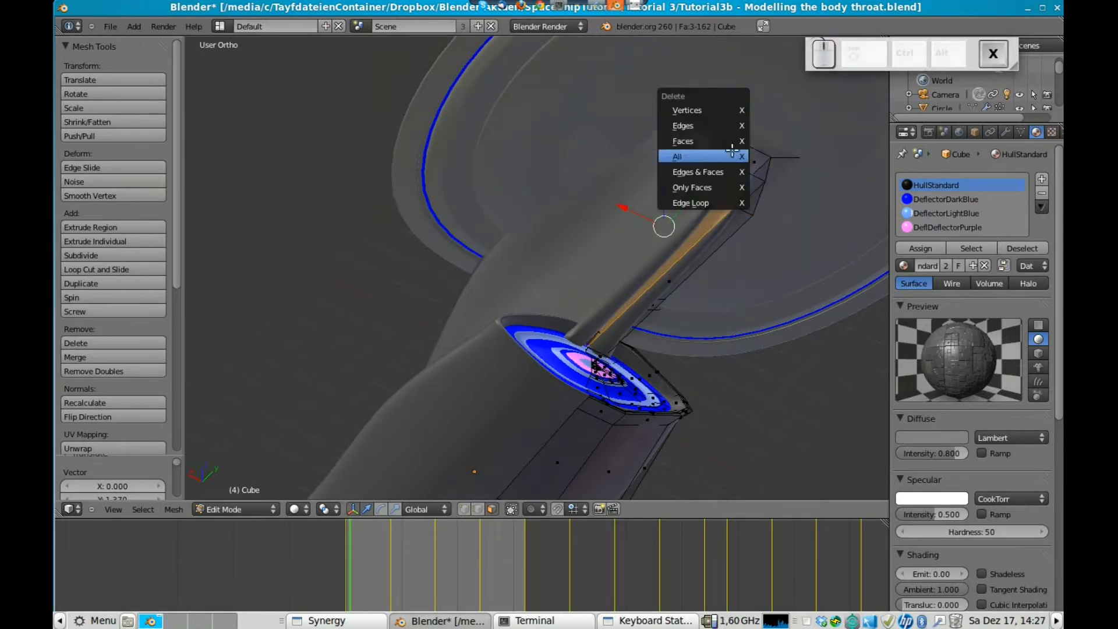
left_click(730, 141)
middle_click_drag(789, 176, 632, 155)
key("Tab")
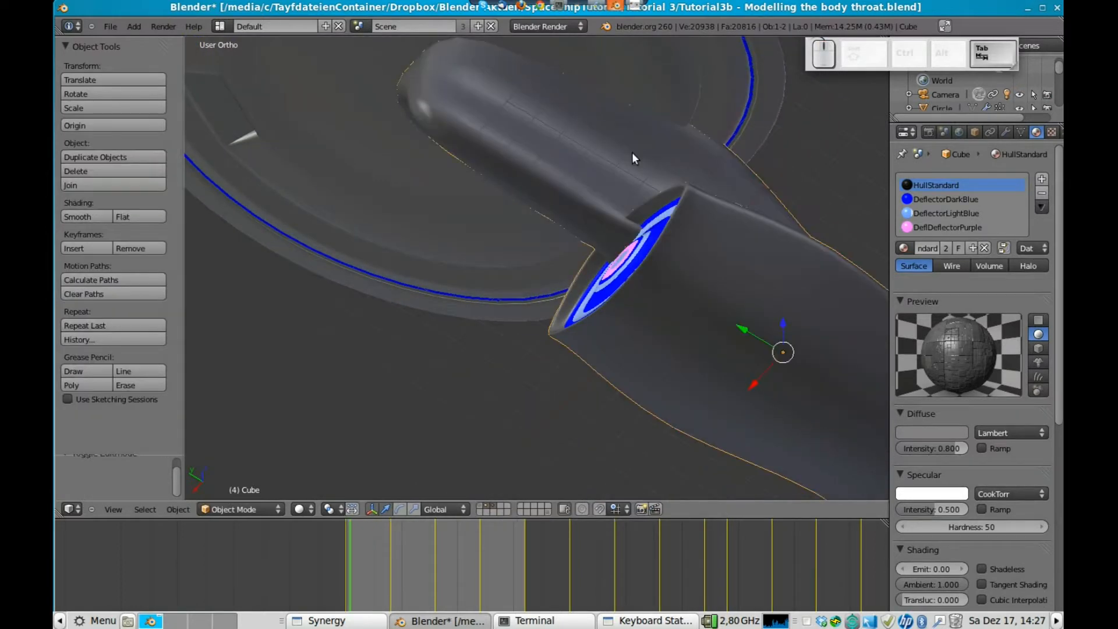
middle_click_drag(537, 143, 524, 131)
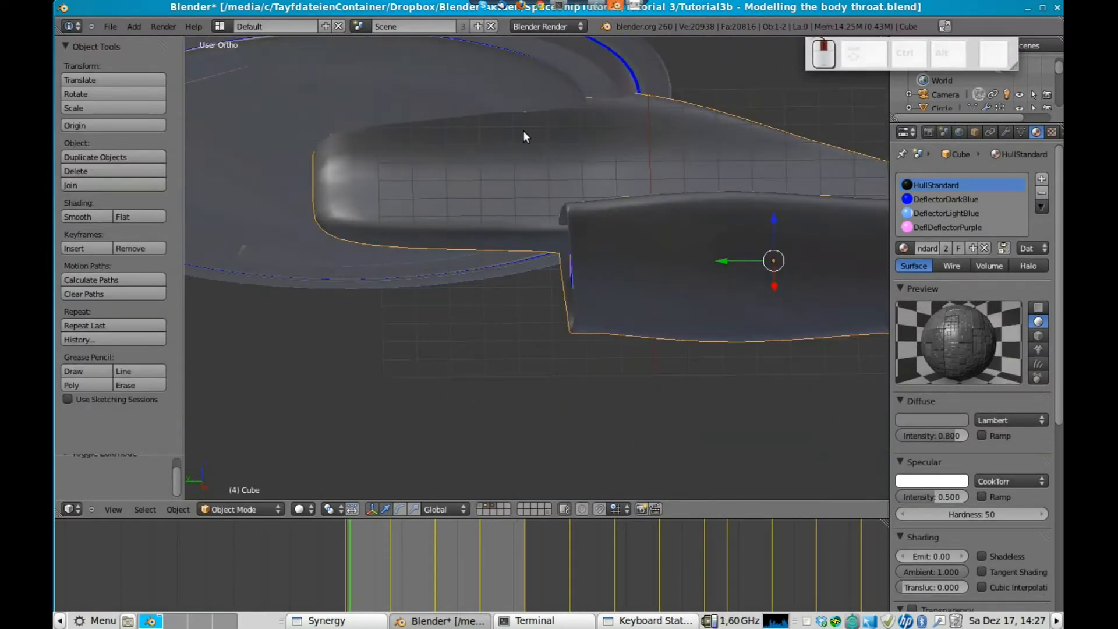
middle_click_drag(392, 189, 414, 131)
Delete the forward extension's lower side face, bottom face and lower front face
key("Tab")
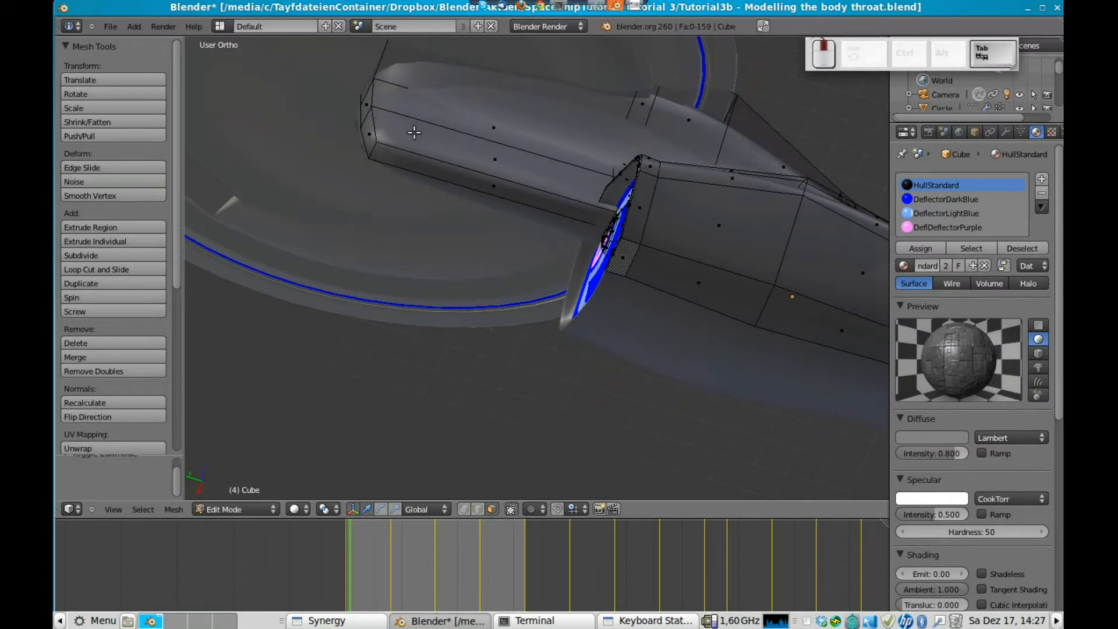
middle_click_drag(539, 140, 528, 203)
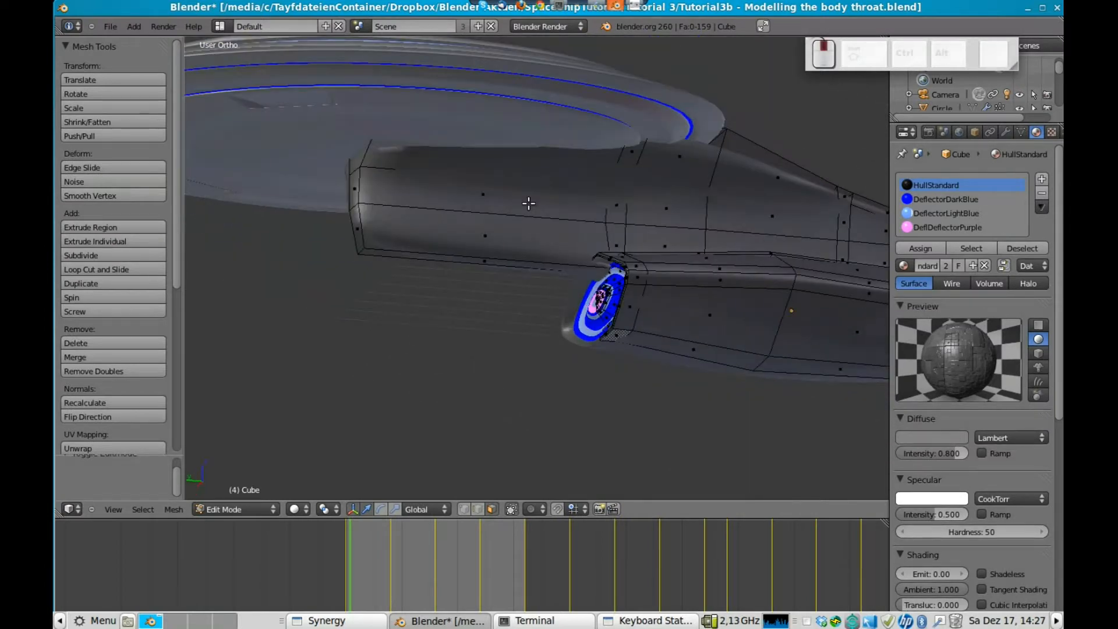
right_click(514, 242)
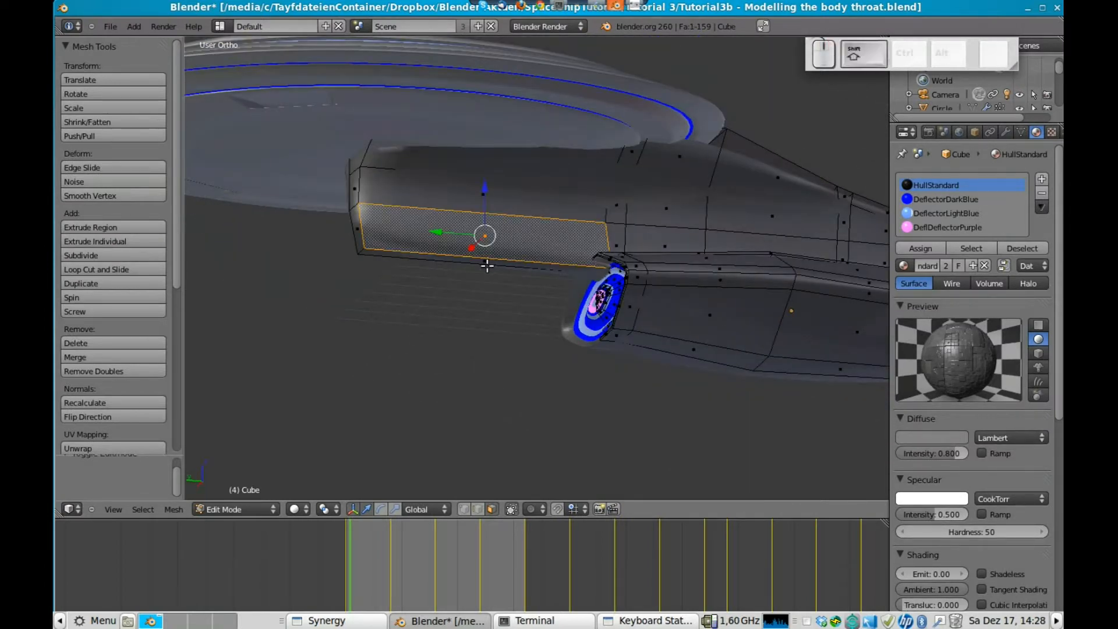
right_click(498, 259, "shift")
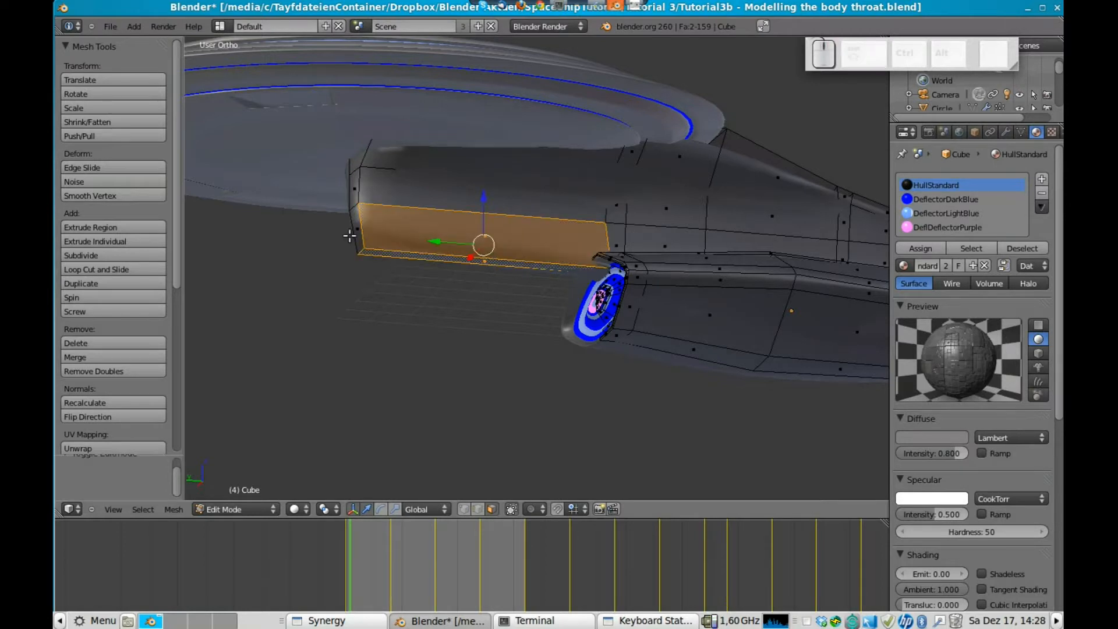
key("x")
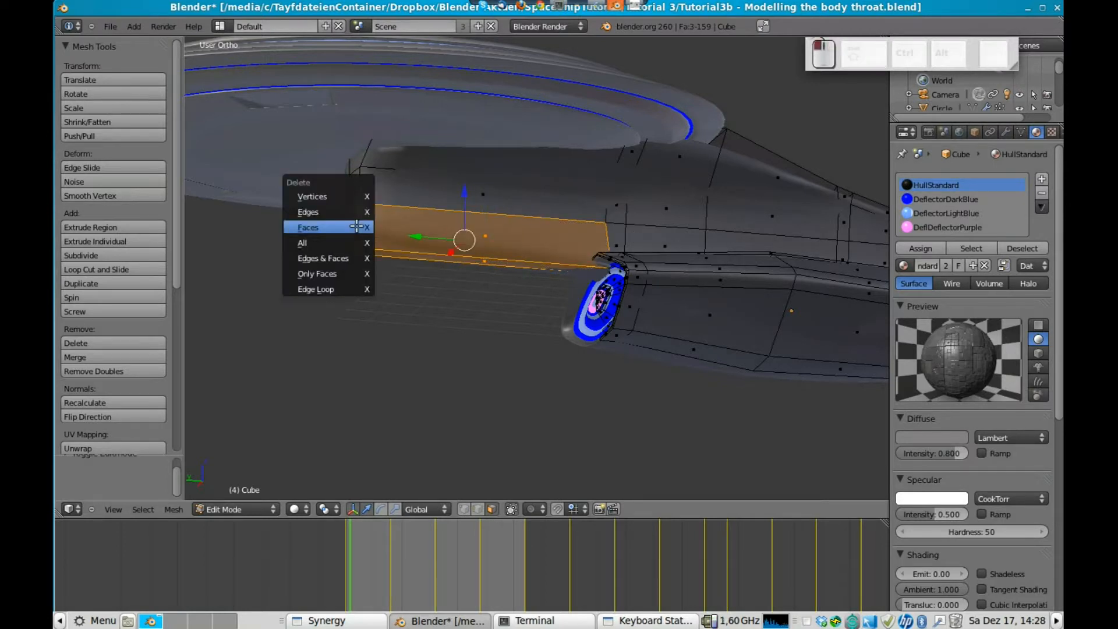
left_click(354, 227)
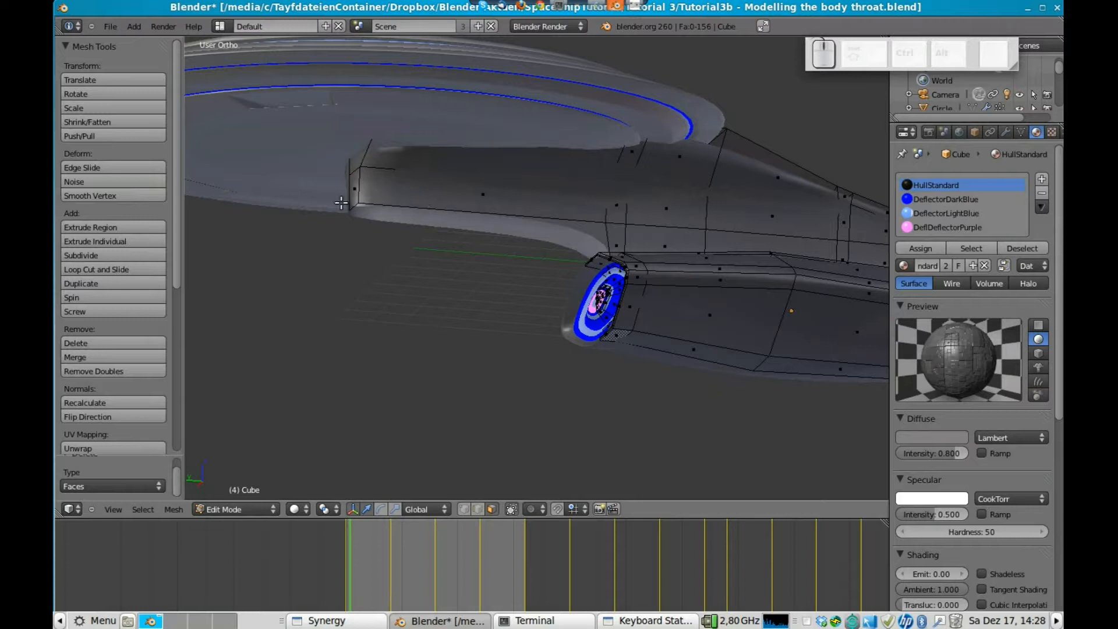
Delete the remaining side face and front face at the tip of the neck's forward extension
right_click(394, 198, "shift")
key("x")
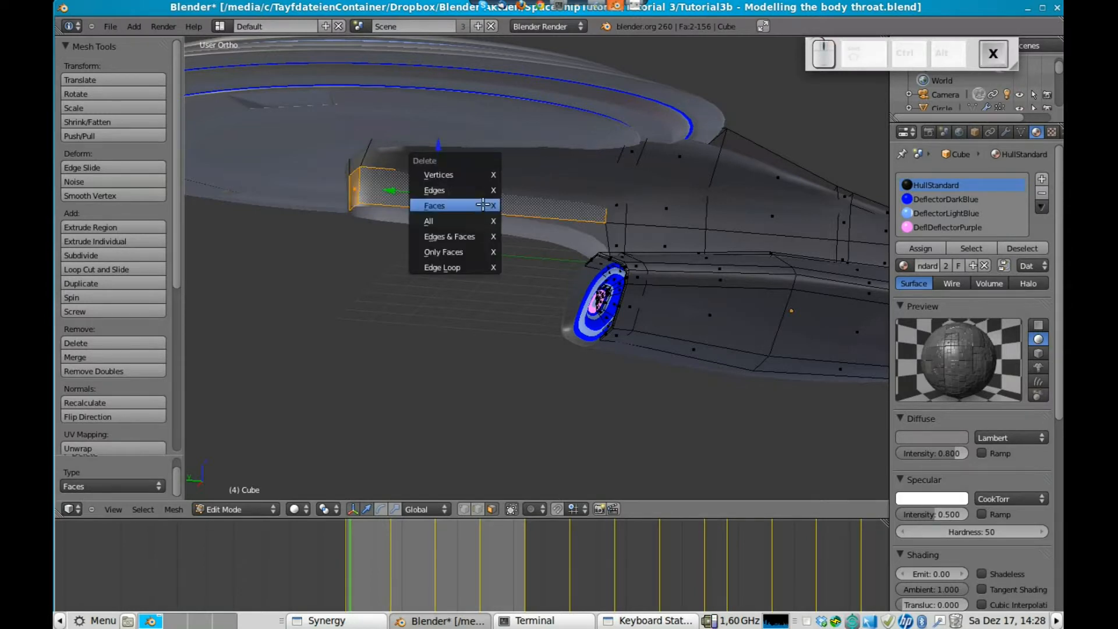
left_click(449, 237)
Switch to edge selection, clear the selection and show the neck area above the deflector in wireframe
mouse_move(468, 234)
middle_mouse_down()
mouse_move(425, 217)
mouse_move(419, 199)
mouse_move(447, 150)
mouse_move(499, 242)
mouse_move(488, 239)
middle_mouse_up()
scroll(573, 313, "up", 2)
middle_click_drag(608, 267, 721, 309)
scroll(721, 308, "up", 3)
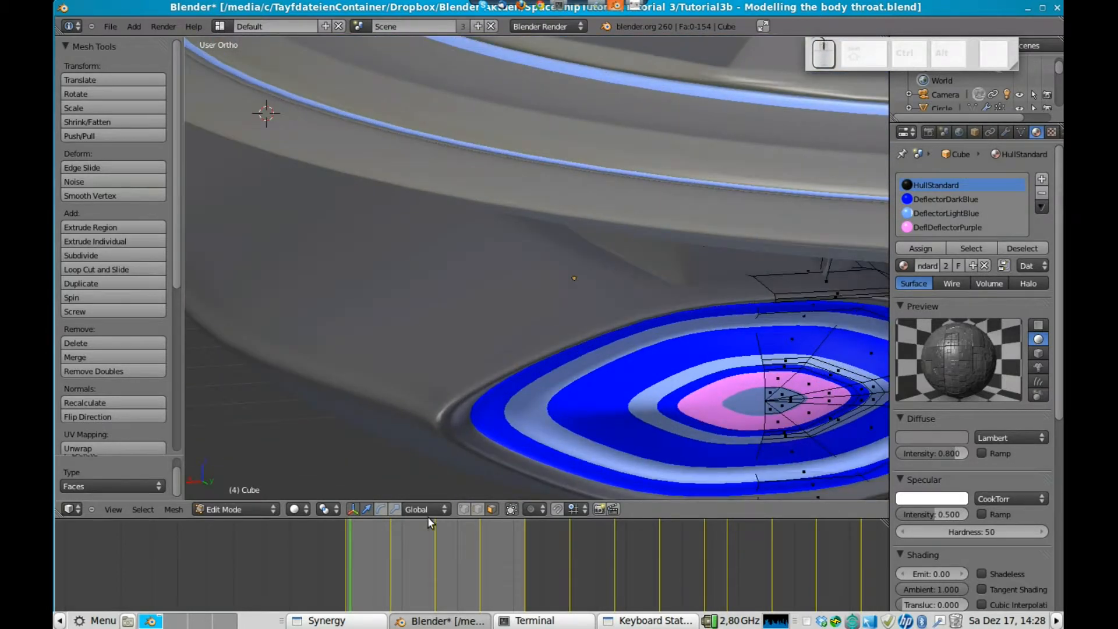
left_click(492, 508)
mouse_move(804, 271)
middle_mouse_down()
mouse_move(777, 250)
mouse_move(796, 263)
mouse_move(792, 250)
mouse_move(804, 251)
middle_mouse_up()
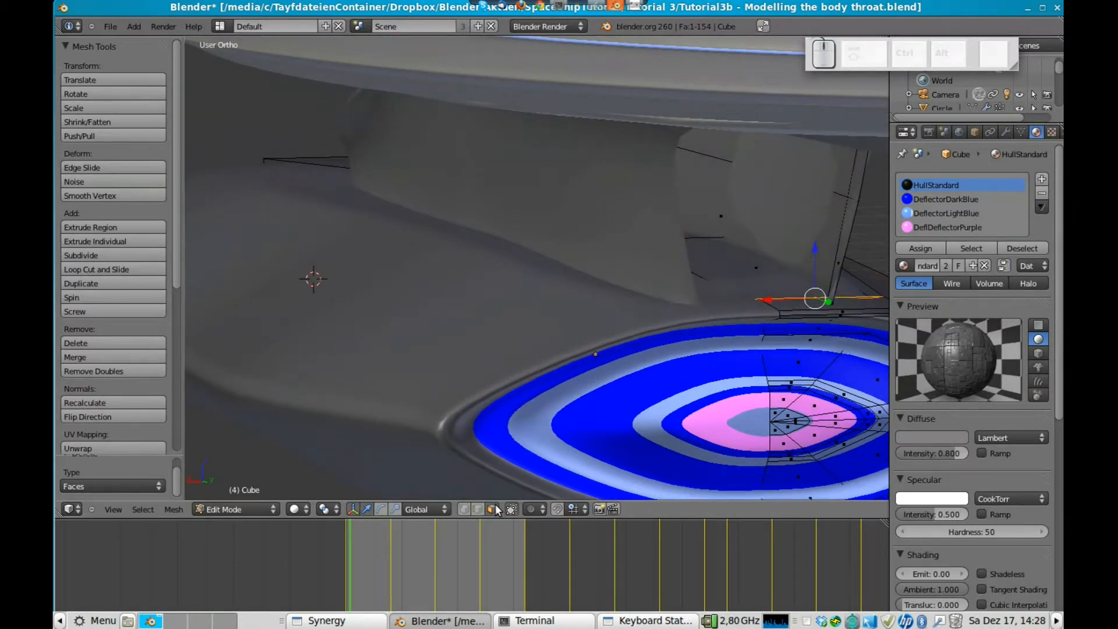
key("a")
mouse_move(789, 275)
middle_mouse_down()
mouse_move(781, 282)
mouse_move(791, 262)
mouse_move(805, 269)
middle_mouse_up()
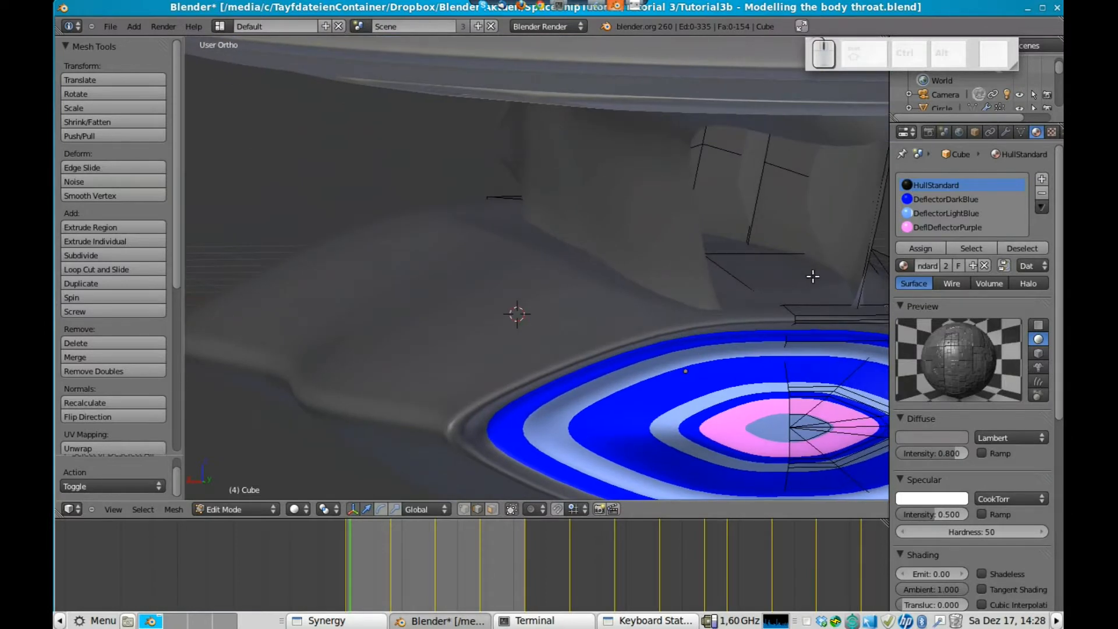
key("z")
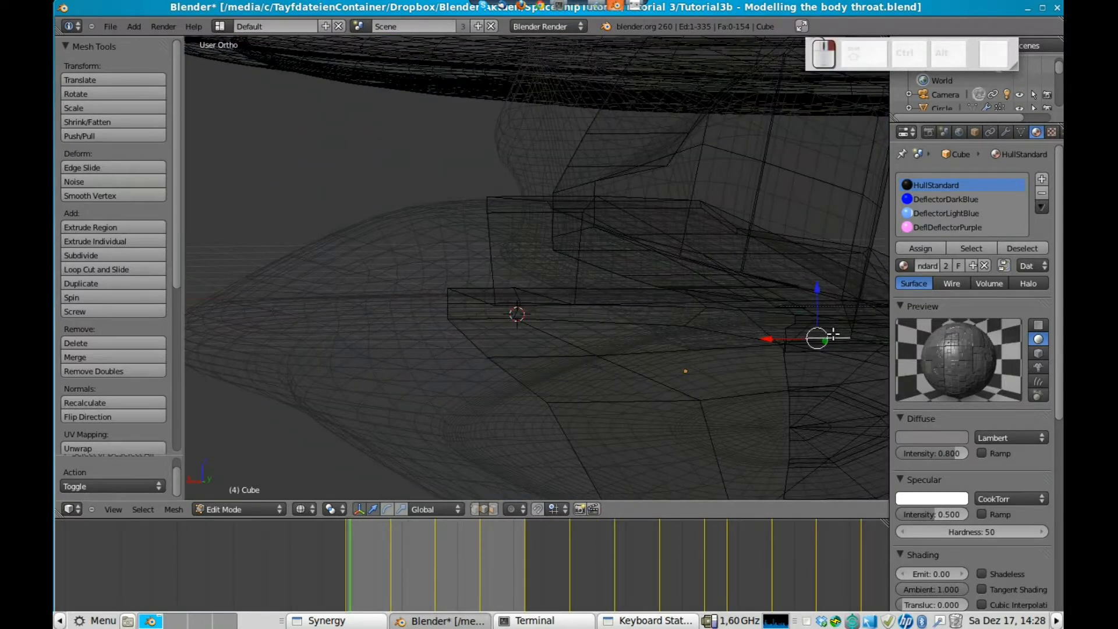
right_click(837, 338, "alt")
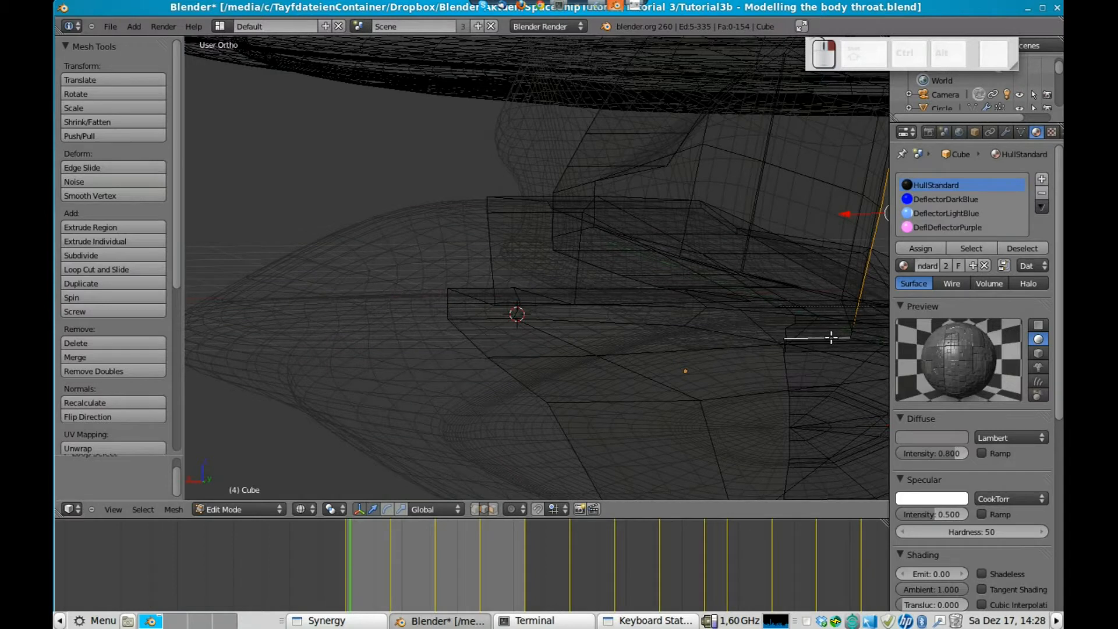
scroll(833, 335, "down", 2)
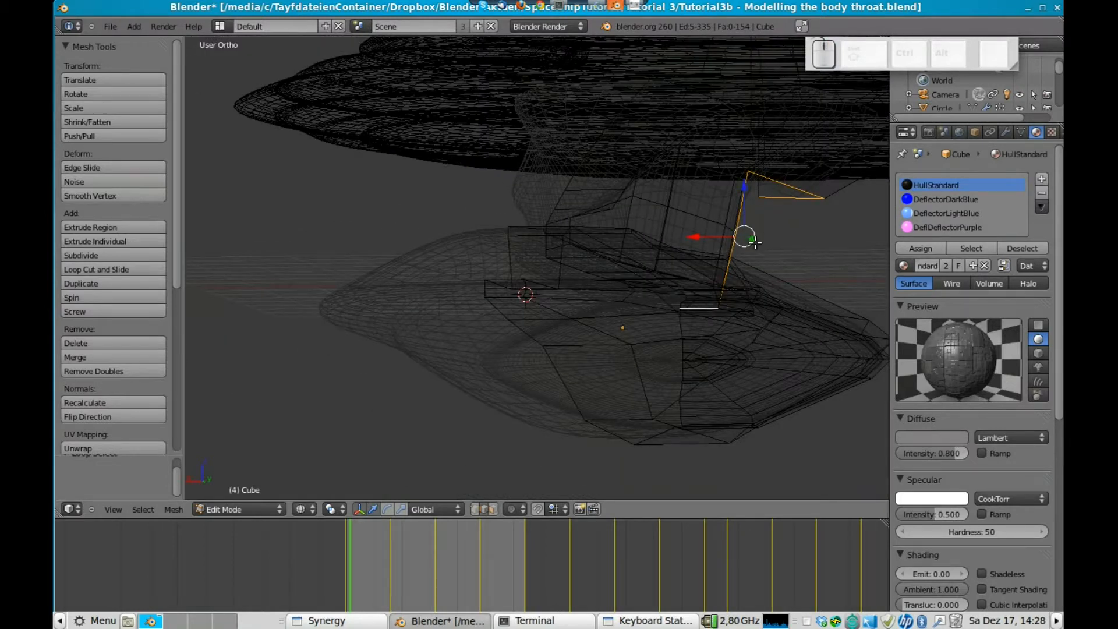
scroll(699, 301, "up", 3)
key("z")
middle_click_drag(867, 243, 658, 195, "shift")
key("a")
middle_click_drag(707, 168, 640, 217)
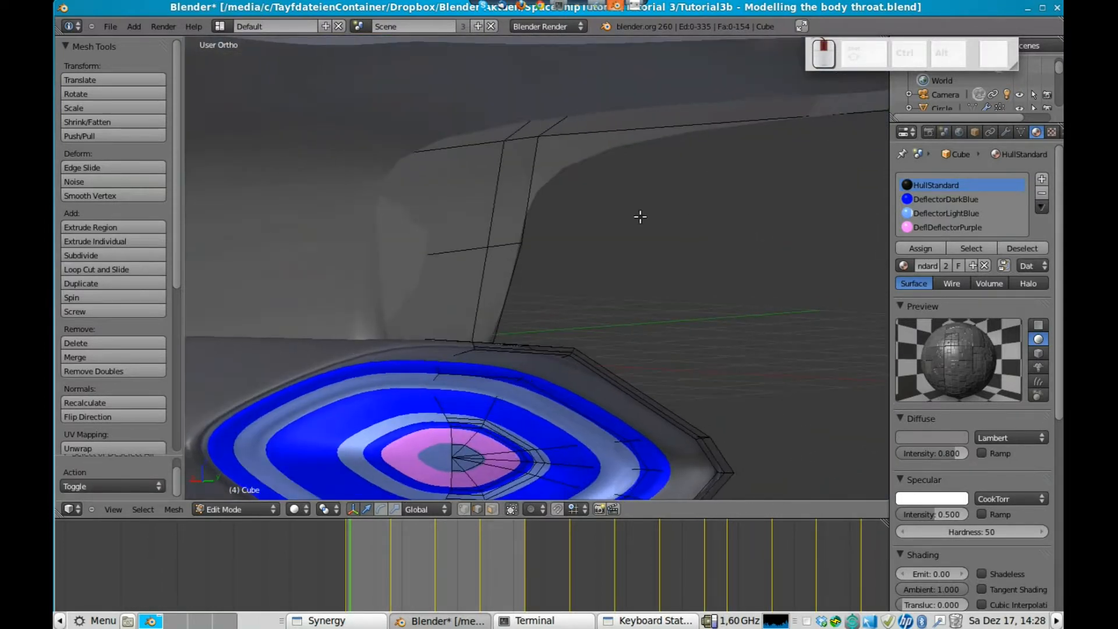
Select the open edge loop around the neck's front opening, leaving out its two short horizontal end edges
right_click(531, 214, "alt")
scroll(738, 201, "down", 3)
middle_click_drag(745, 202, 662, 189)
key("z")
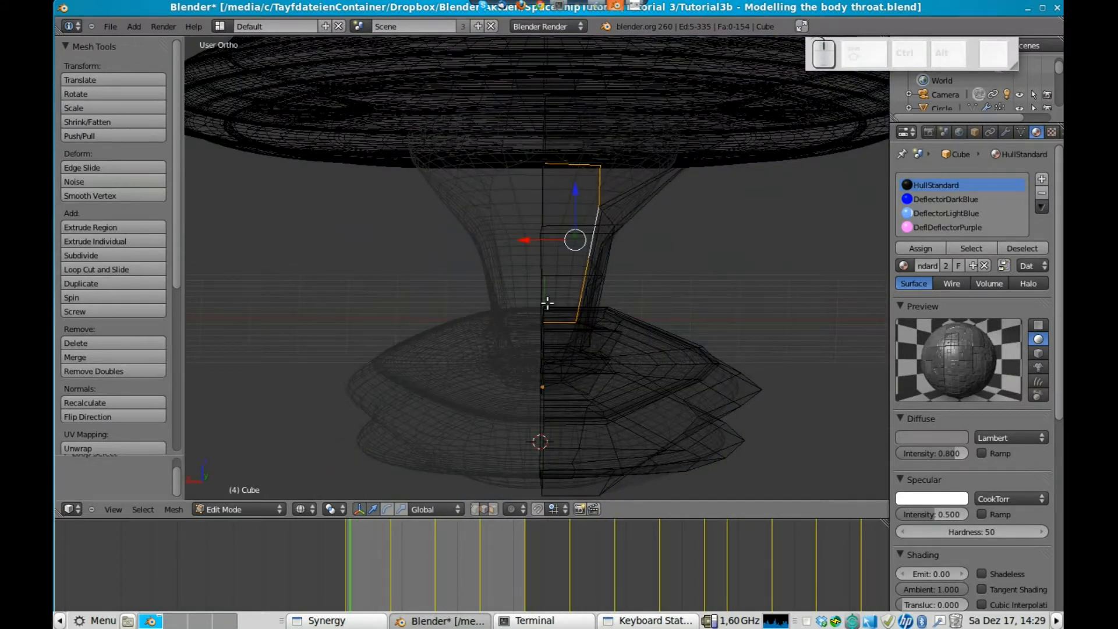
middle_click_drag(565, 317, 605, 332)
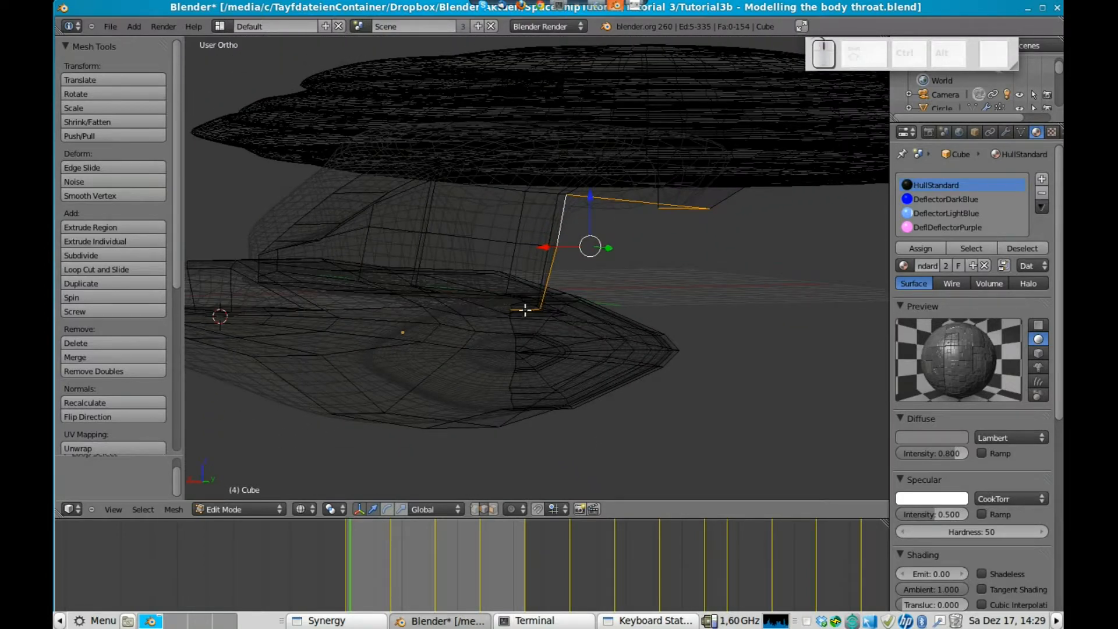
scroll(530, 323, "up", 4)
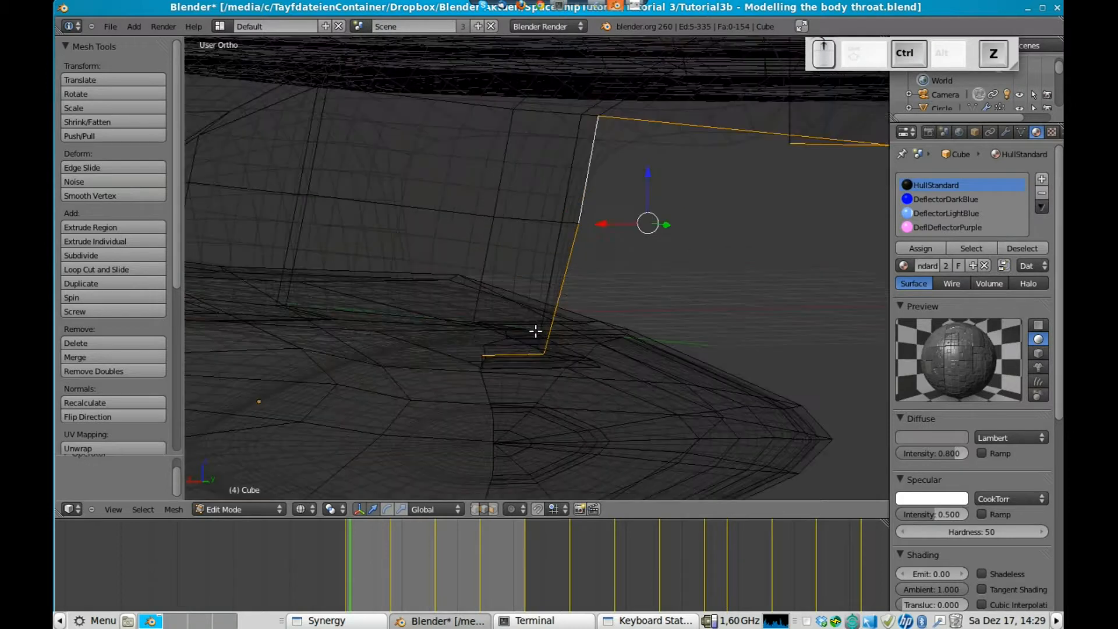
middle_click_drag(612, 232, 614, 228, "shift")
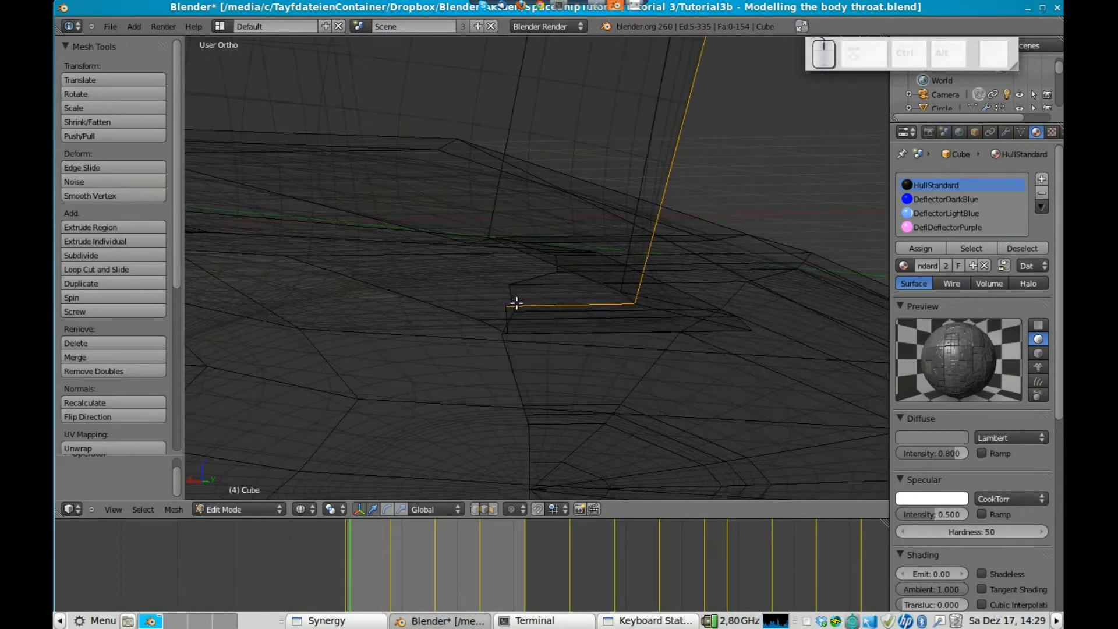
scroll(701, 217, "down", 7)
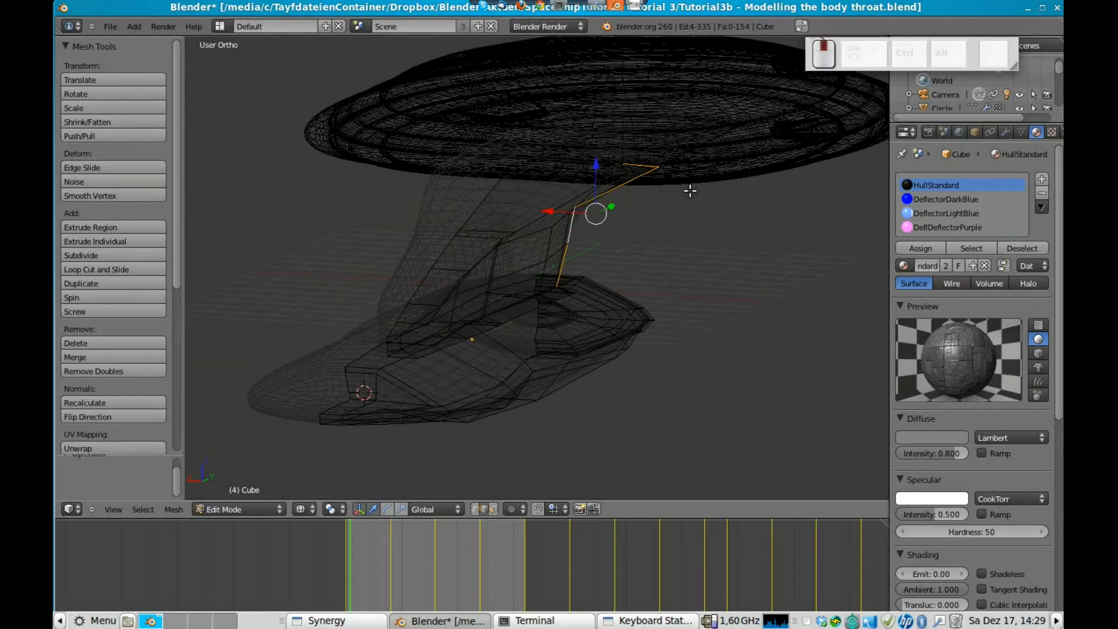
key("z")
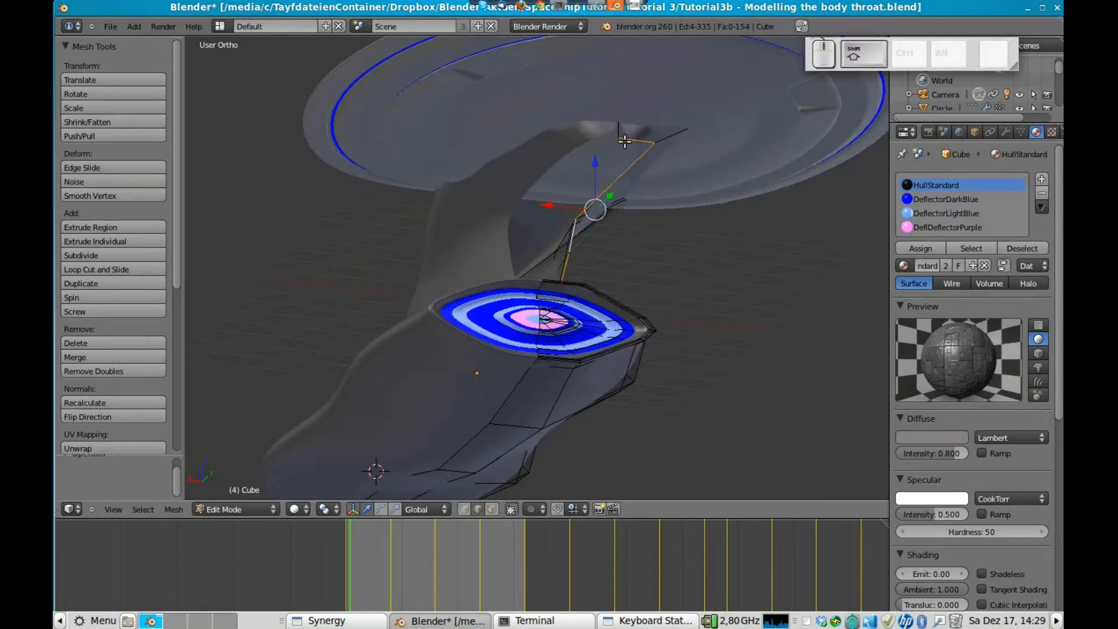
middle_click_drag(727, 279, 702, 222)
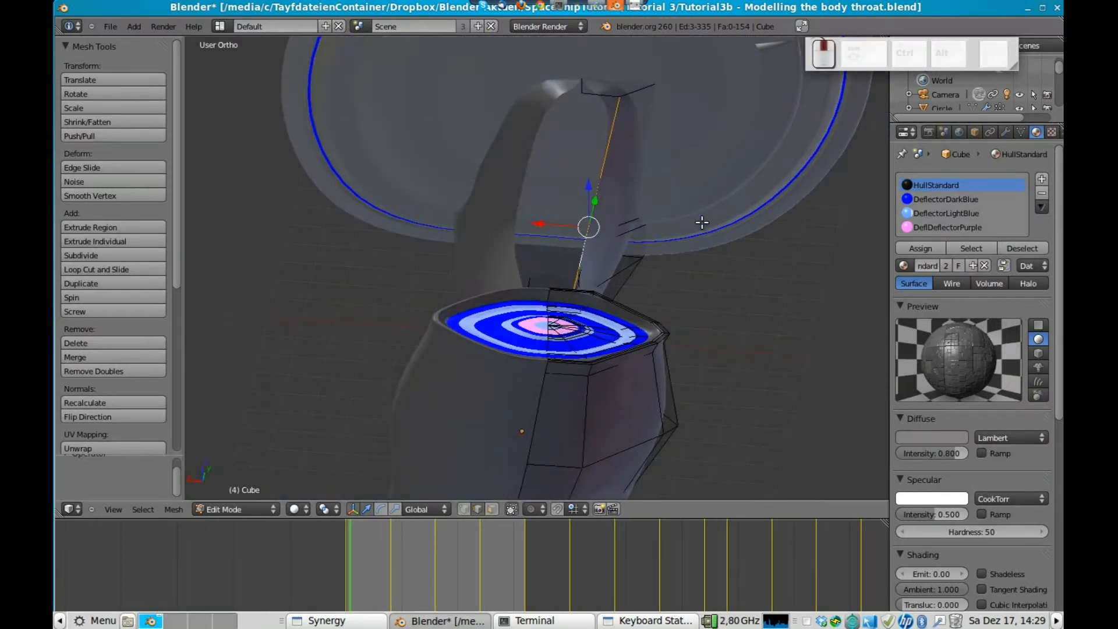
Extrude the three selected edges along X toward the mirror plane to close the neck's opening
key("g")
key("x")
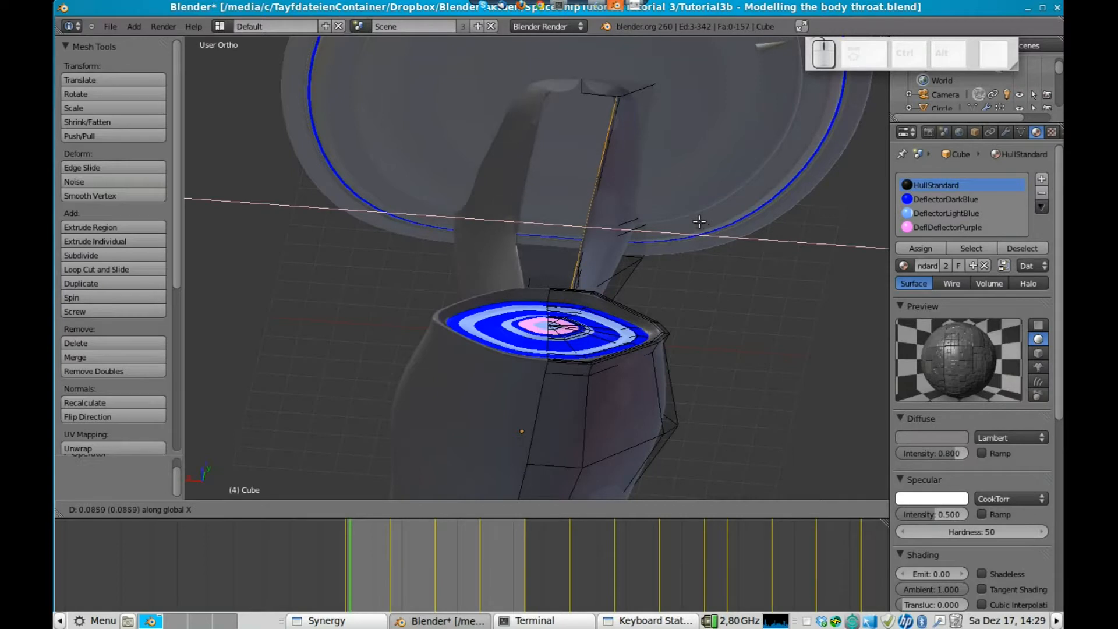
left_click(666, 229)
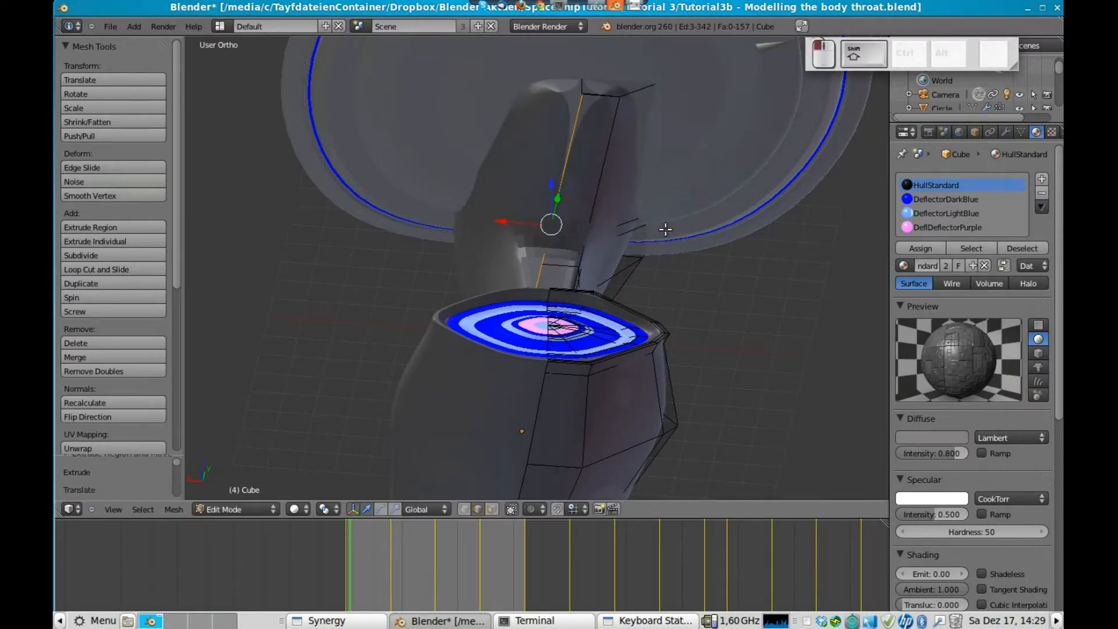
Nudge the extruded edges slightly along Y and Z so their forward end approaches the extension's front corner
middle_click_drag(619, 120, 579, 314, "shift")
scroll(603, 313, "up", 3)
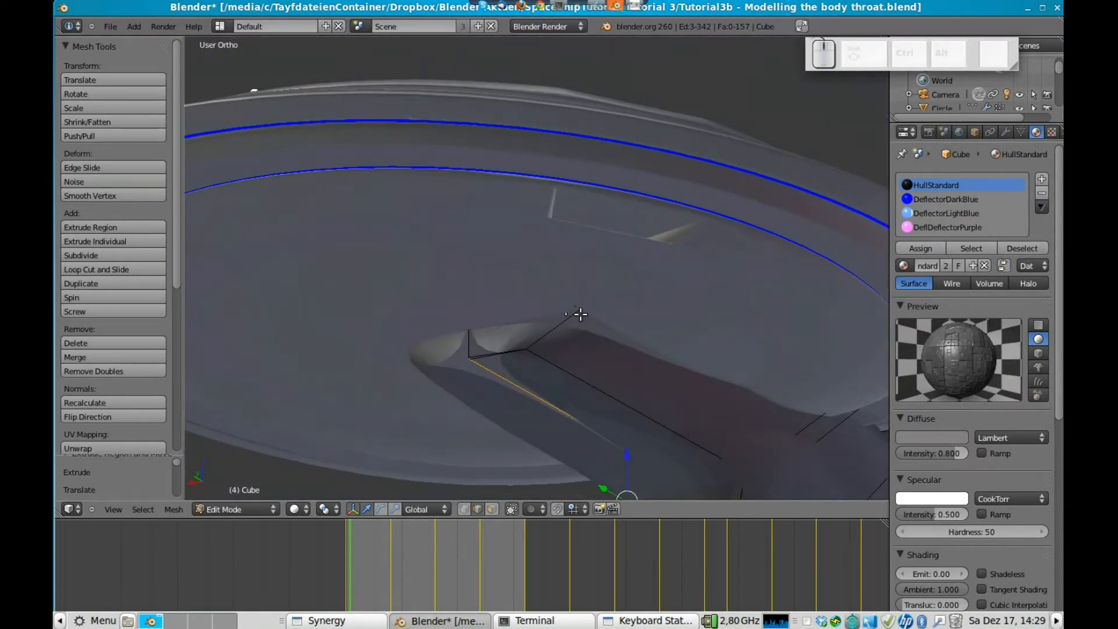
scroll(475, 366, "up", 4)
middle_click_drag(420, 361, 582, 253, "shift")
scroll(579, 347, "up", 3)
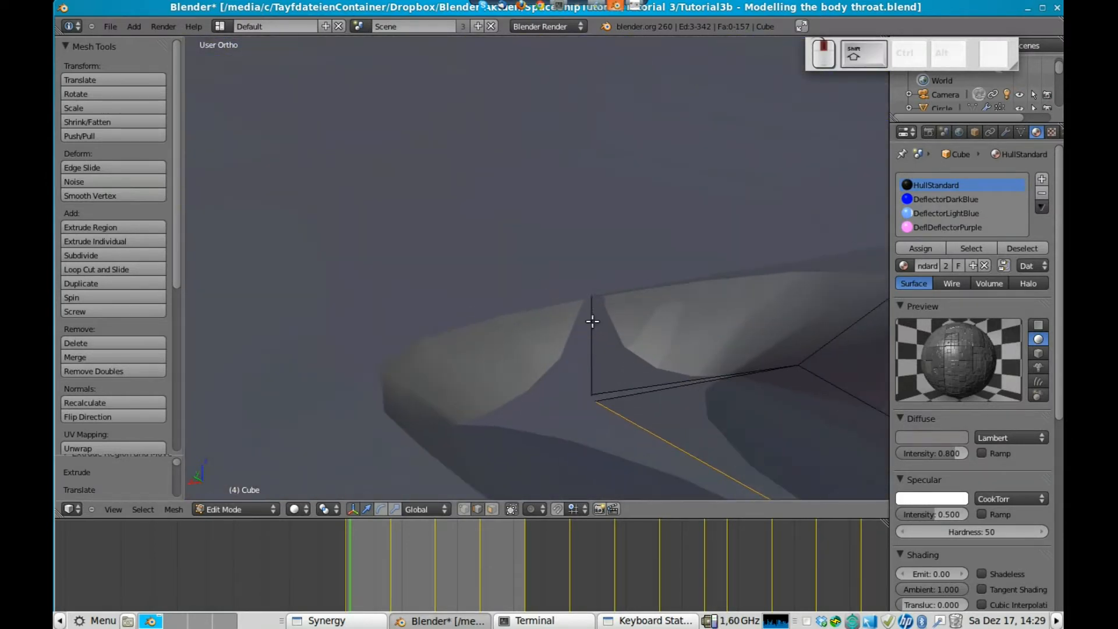
middle_click_drag(592, 318, 558, 256, "shift")
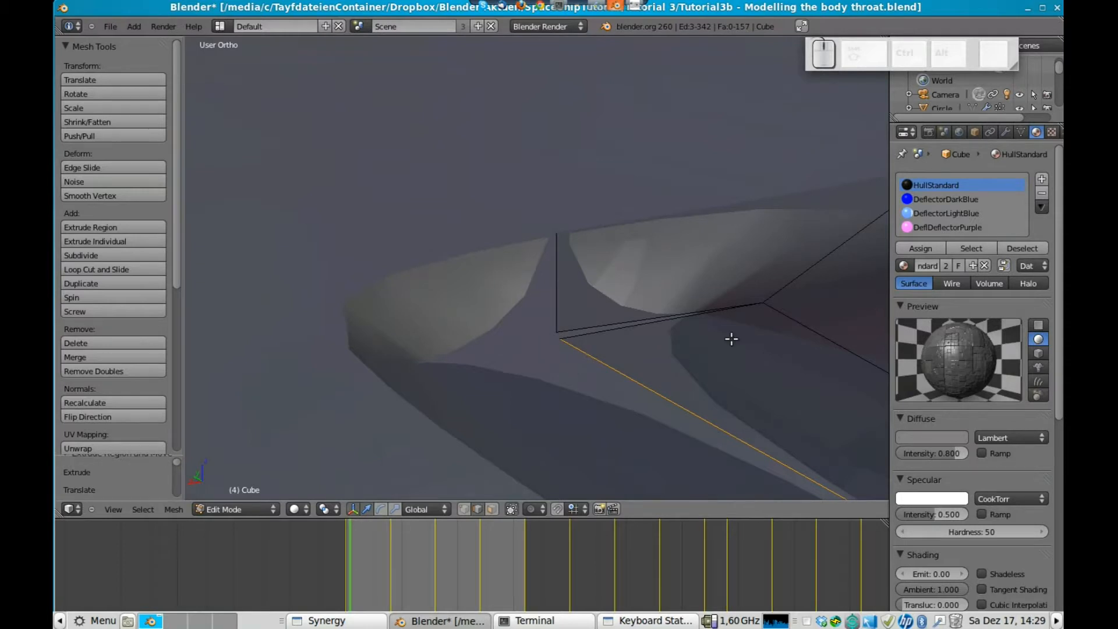
key("g")
key("y")
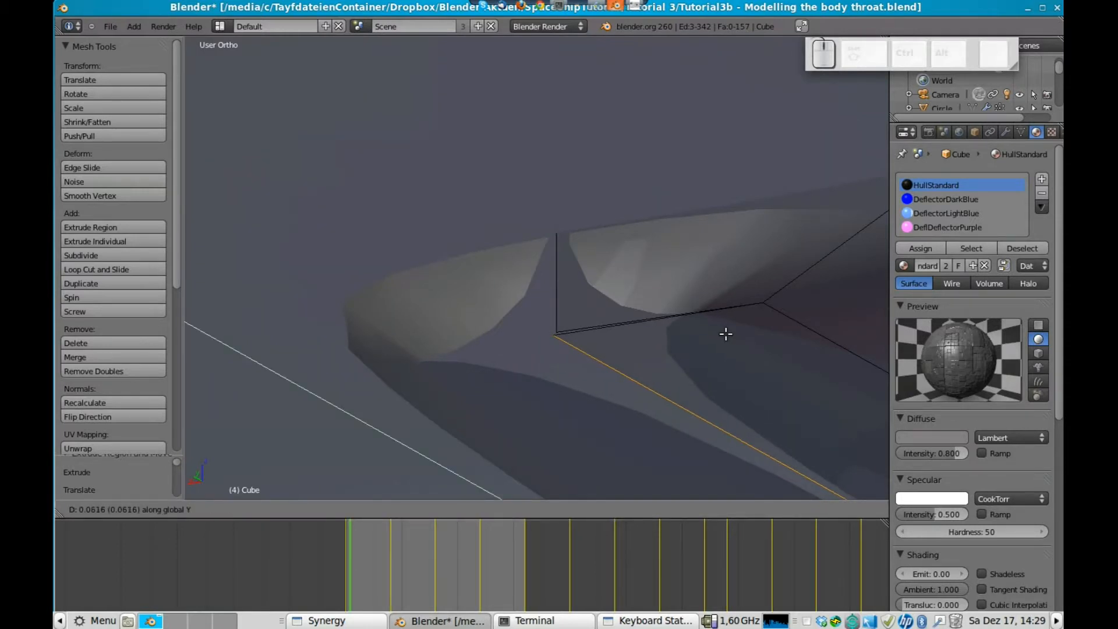
left_click(728, 336)
key("g")
key("z")
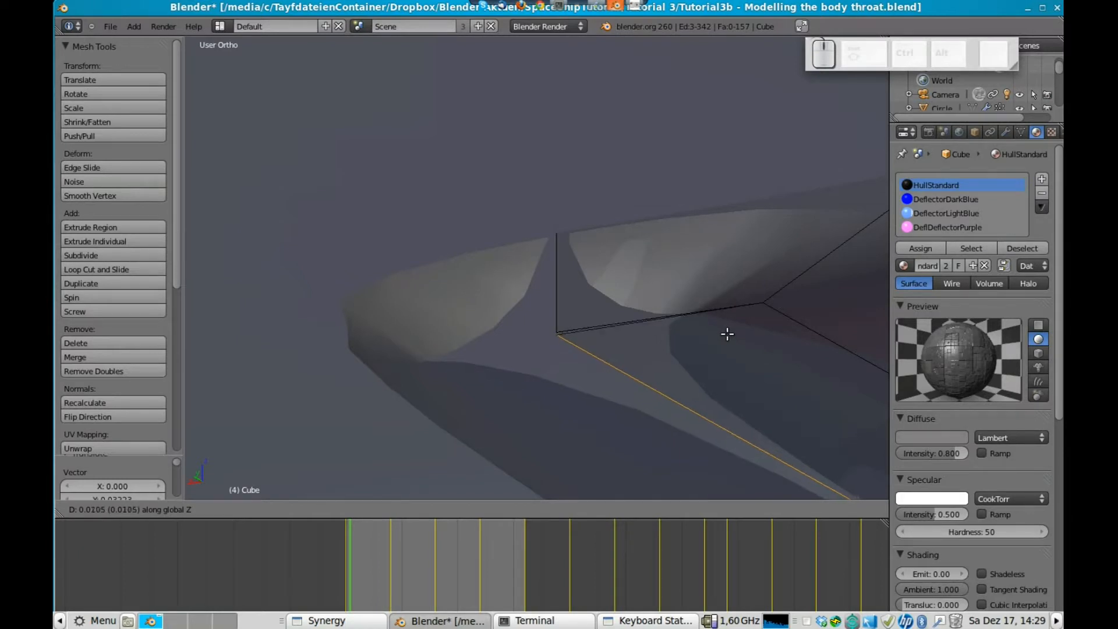
left_click(726, 336)
In vertex selection, snap the 3D cursor to the extension's front corner vertex and snap the extruded edge's end vertex to the cursor
scroll(687, 329, "up", 3)
middle_click_drag(620, 365, 598, 299, "shift")
scroll(598, 299, "up", 4)
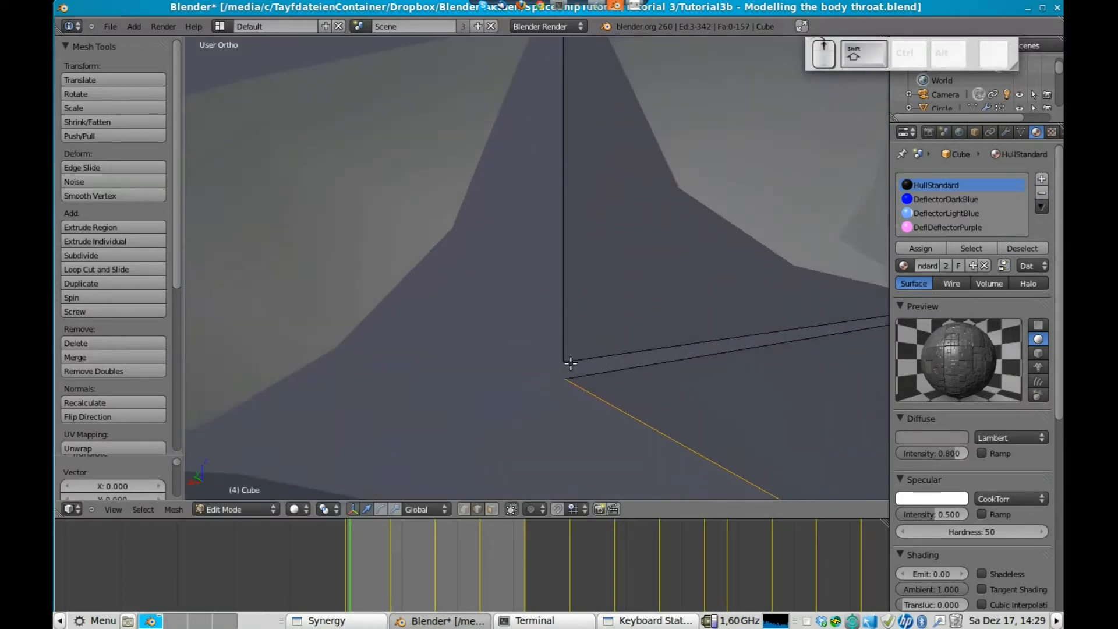
left_click(463, 509)
right_click(568, 359)
key("shift+s")
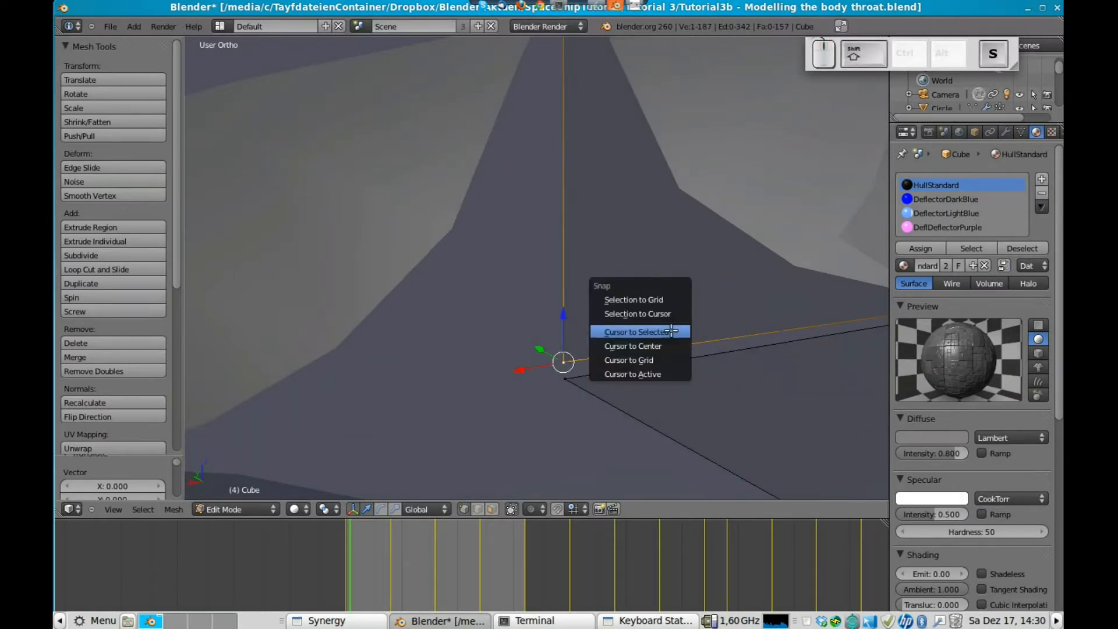
left_click(670, 329)
right_click(562, 380)
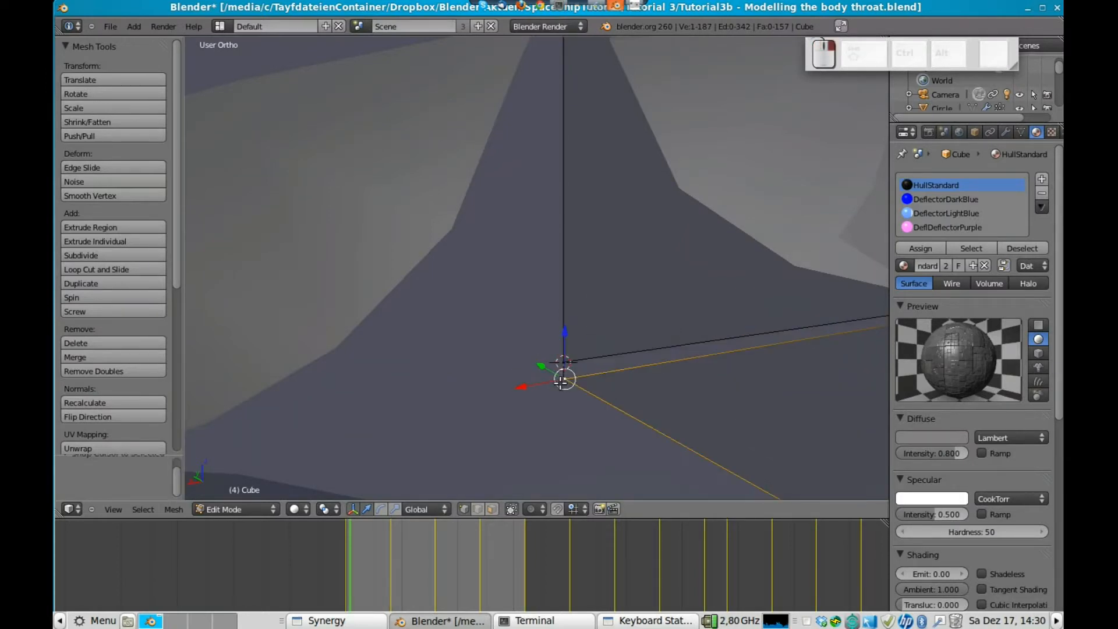
key("shift+s")
left_click(673, 327)
Select both coincident corner vertices, merge them with Remove Doubles and inspect the neck in Object Mode
right_click(564, 362, "shift")
right_click(563, 362, "shift")
right_click(562, 362, "shift")
right_click(562, 362, "shift")
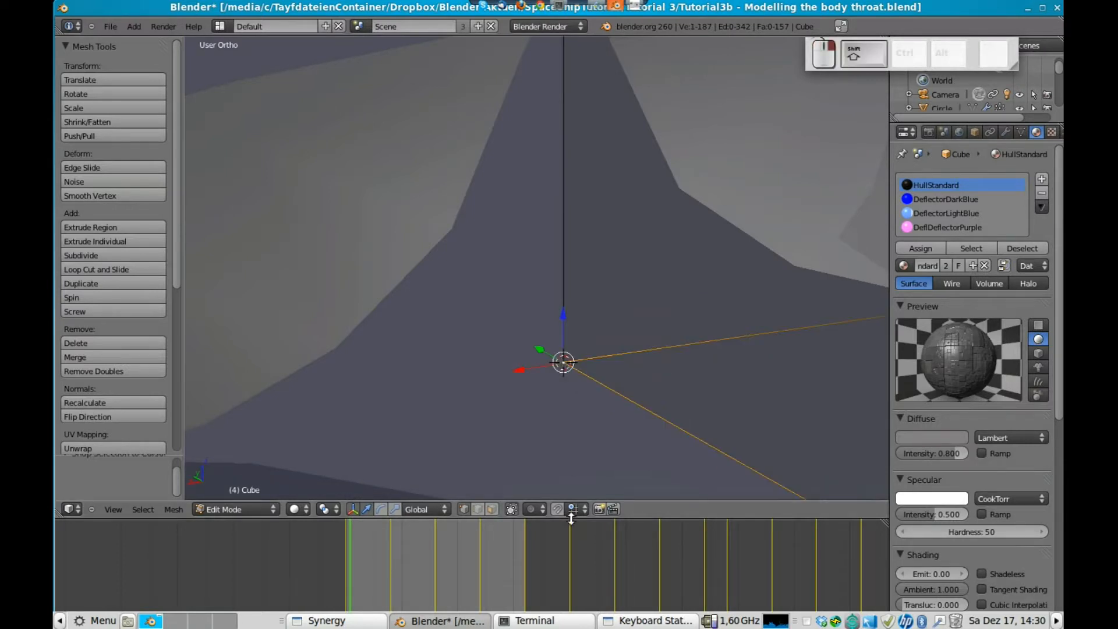
right_click(563, 363, "shift")
key("w")
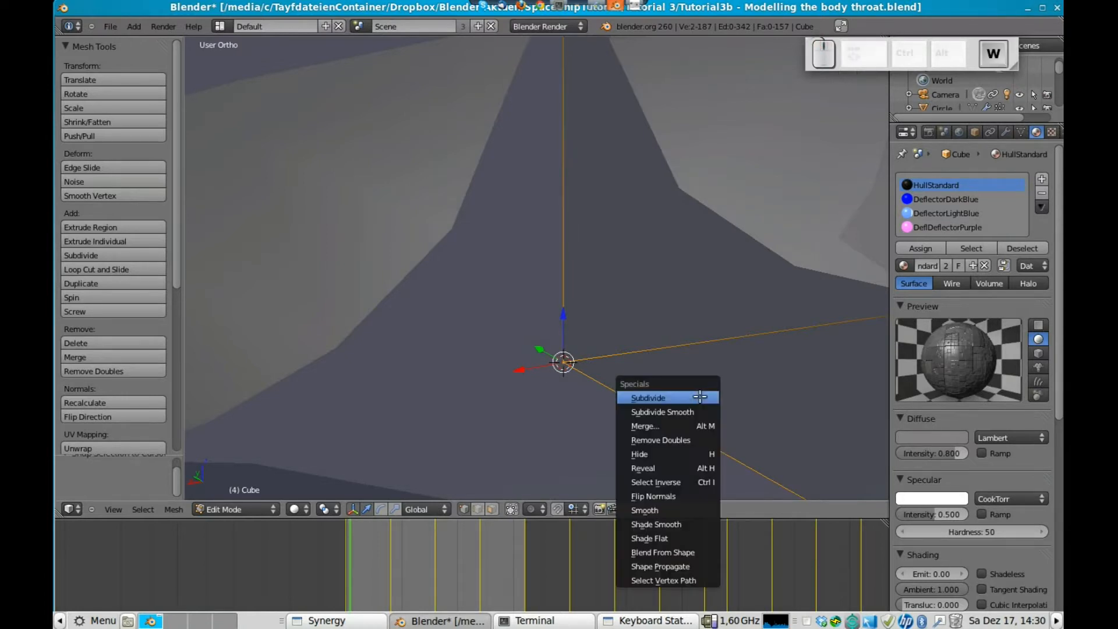
left_click(691, 440)
scroll(623, 320, "down", 5)
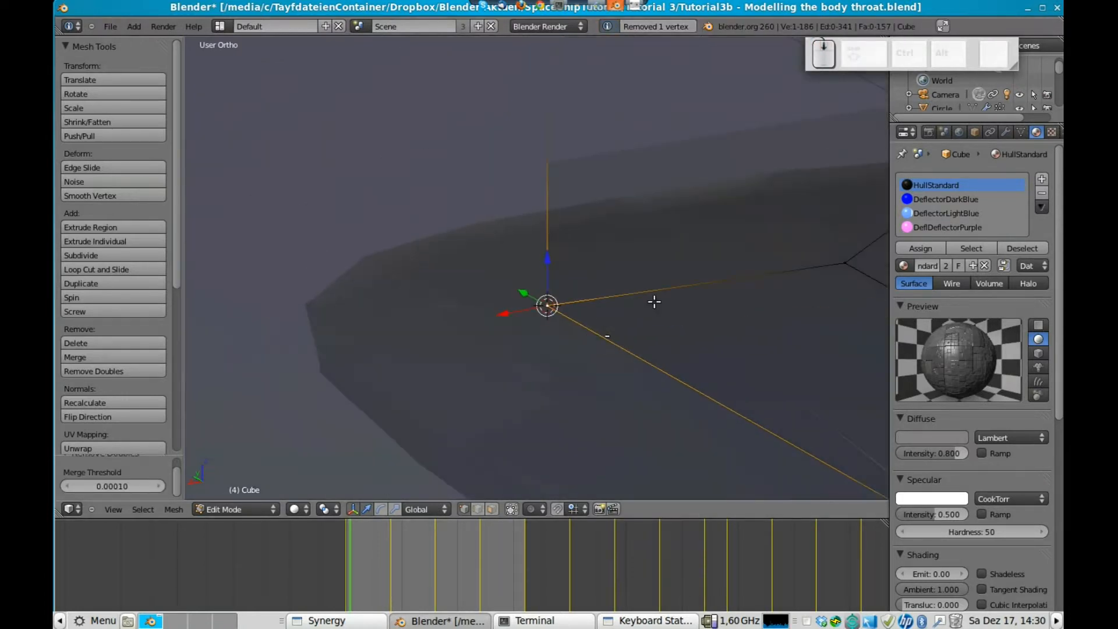
key("Tab")
scroll(539, 267, "down", 1)
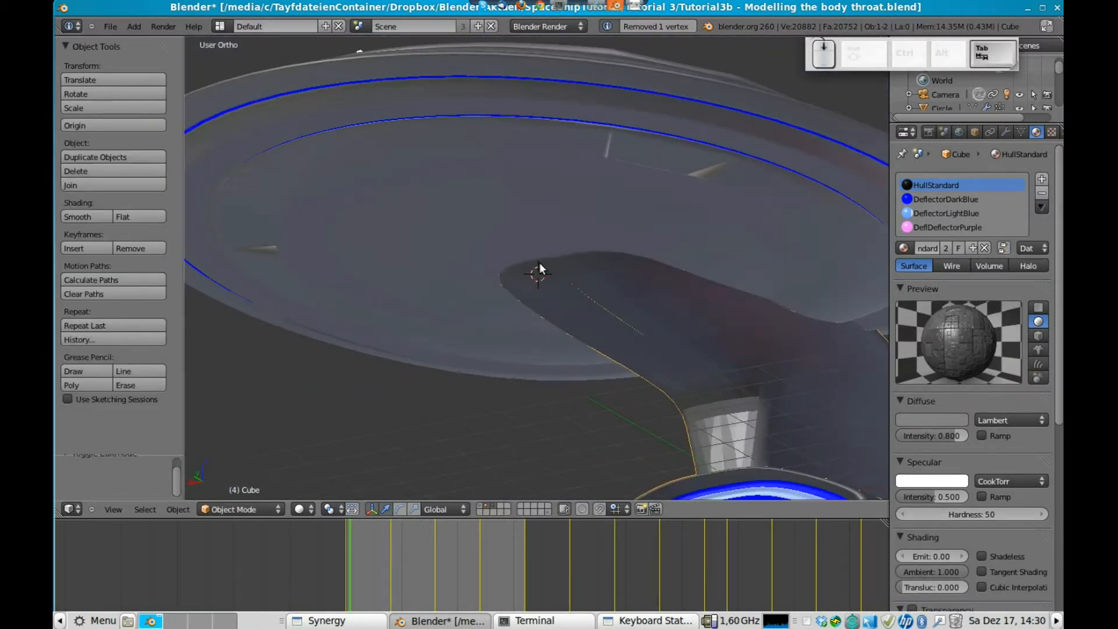
In Edit Mode, select the two lower inner vertices of the extruded strip above the deflector and scale them to 0 along X
key("Tab")
scroll(722, 366, "up", 3)
middle_click_drag(742, 369, 417, 130, "shift")
middle_click_drag(432, 211, 496, 216)
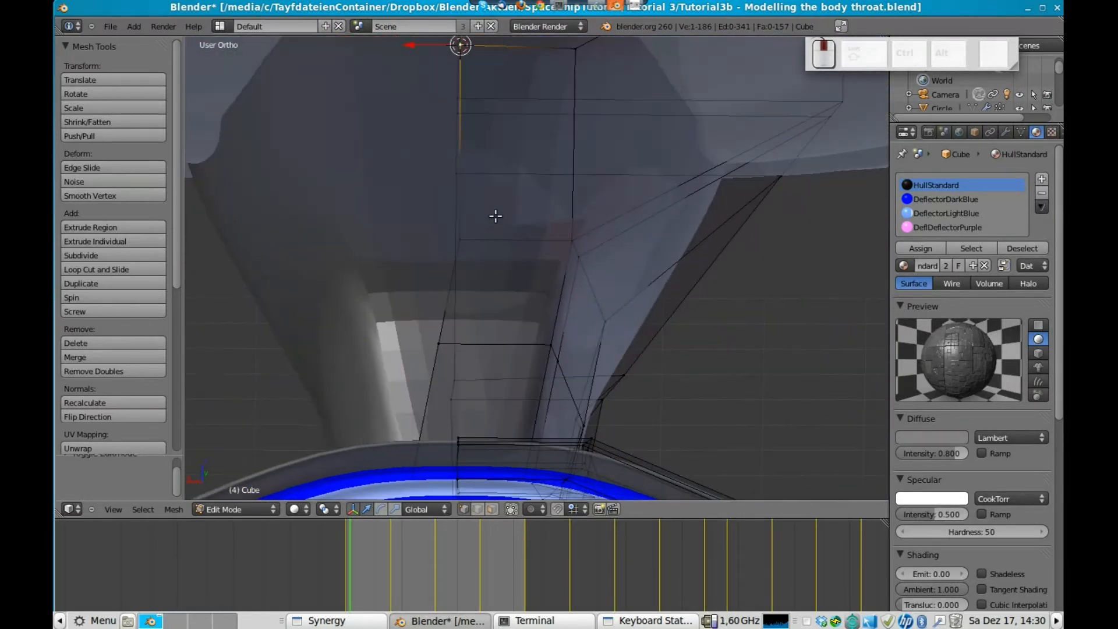
middle_click_drag(461, 306, 548, 378)
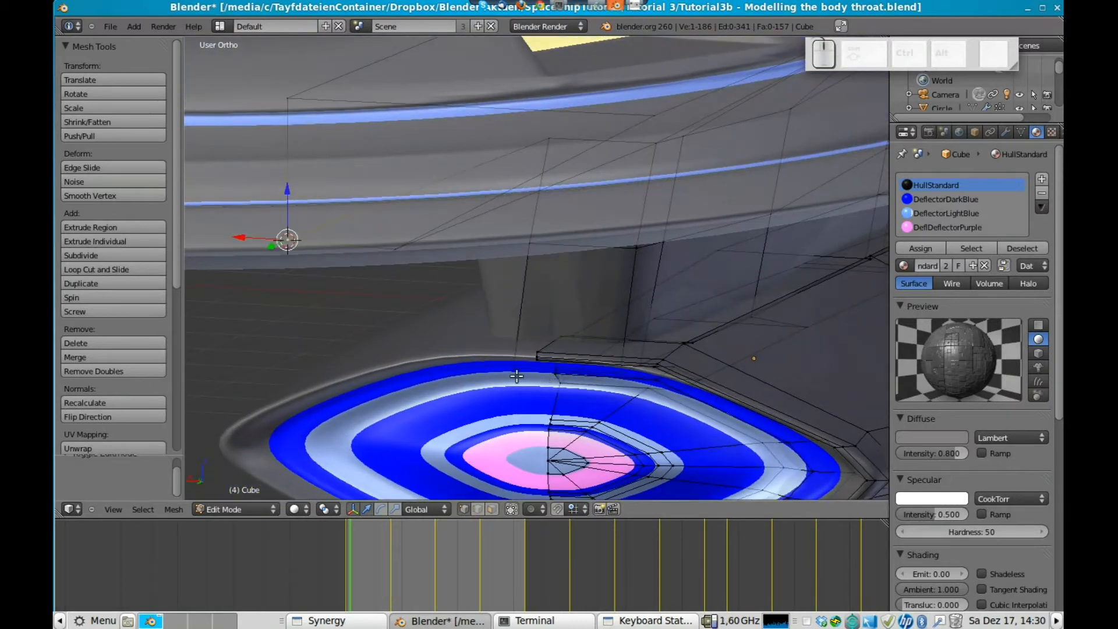
middle_click_drag(422, 323, 563, 221)
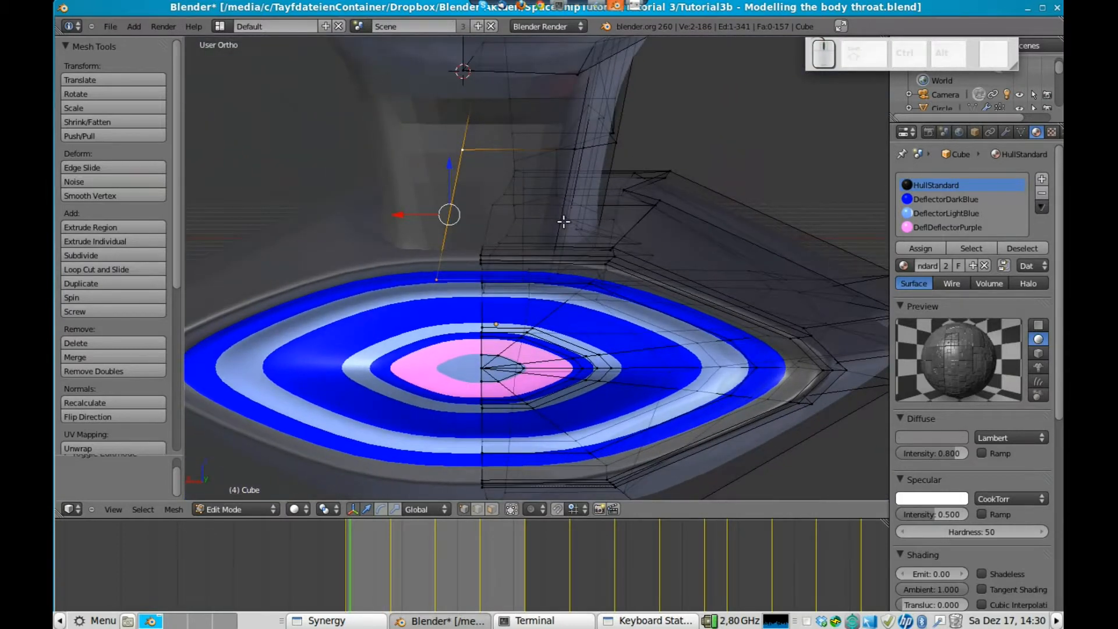
scroll(548, 189, "down", 1)
key("s")
key("x")
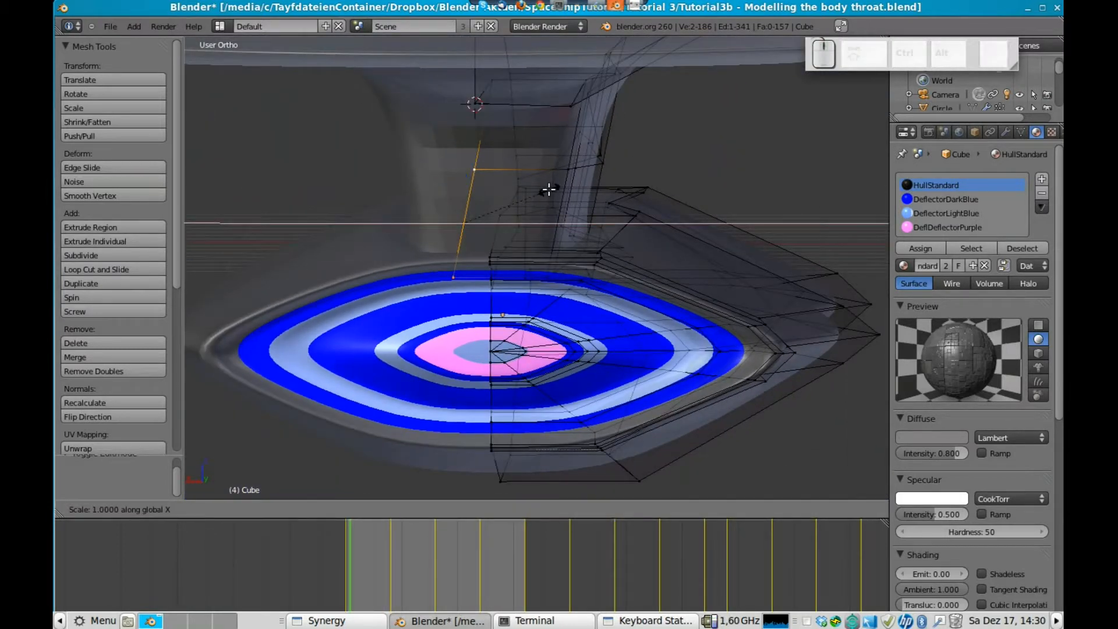
key("0")
key("Return")
key("g")
key("y")
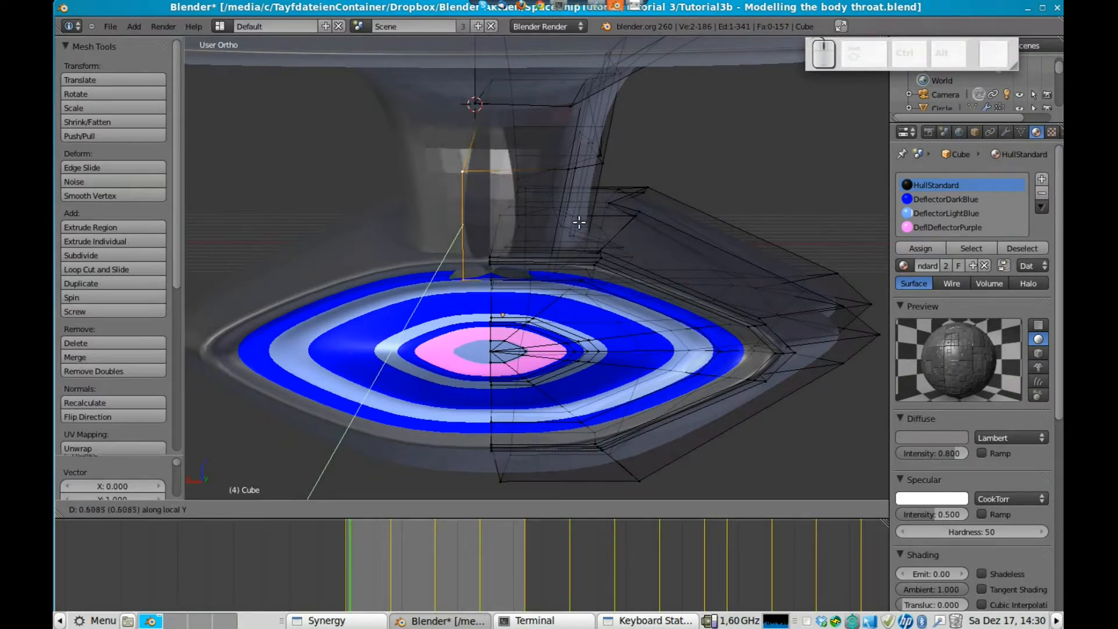
left_click(542, 237)
Align the two selected strip vertices along X and move them about -0.315 along X onto the mirror plane
key("s")
key("x")
key("Return")
key("g")
key("x")
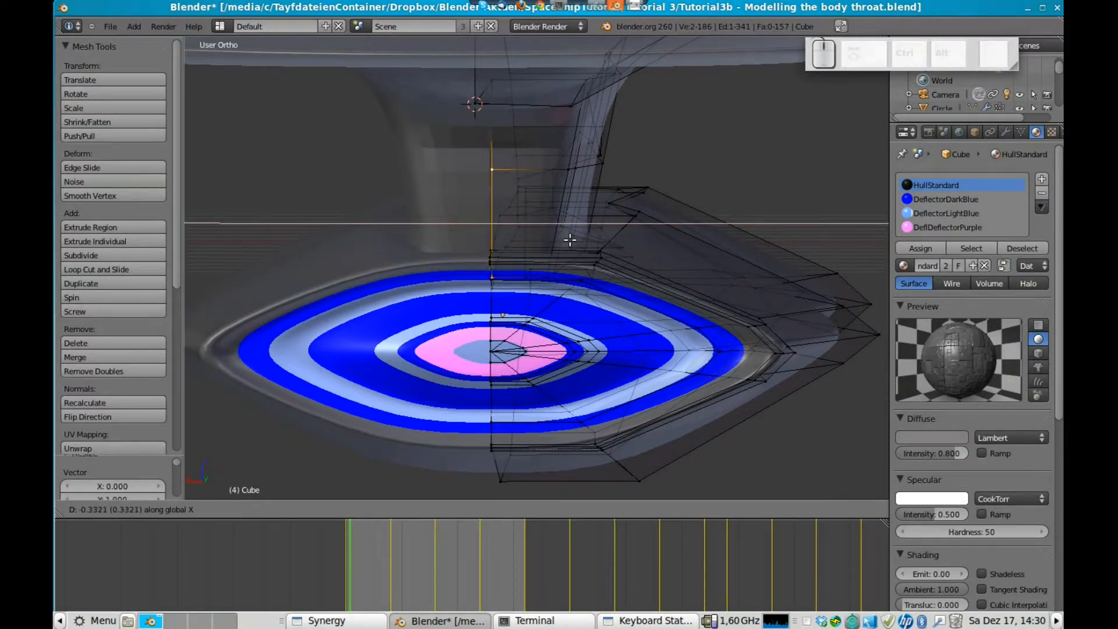
left_click(569, 239)
middle_click_drag(501, 80, 509, 36)
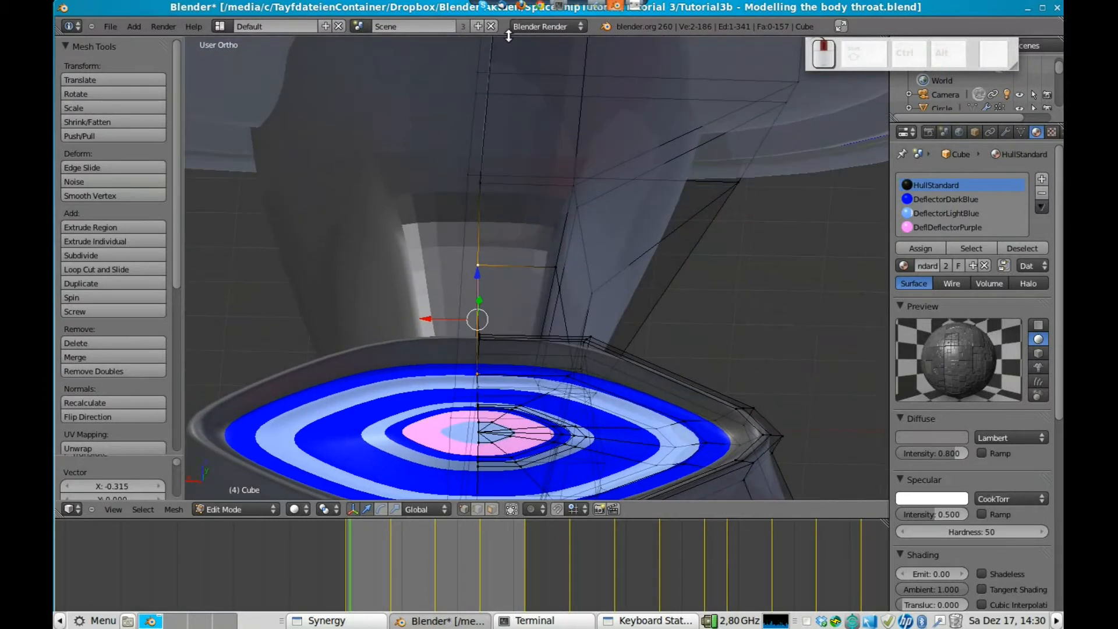
Select the edge loop running along the neck's centre line and scale it to 0 along X
right_click(478, 247, "alt")
scroll(525, 251, "down", 5)
middle_click_drag(524, 251, 567, 230)
key("s")
key("x")
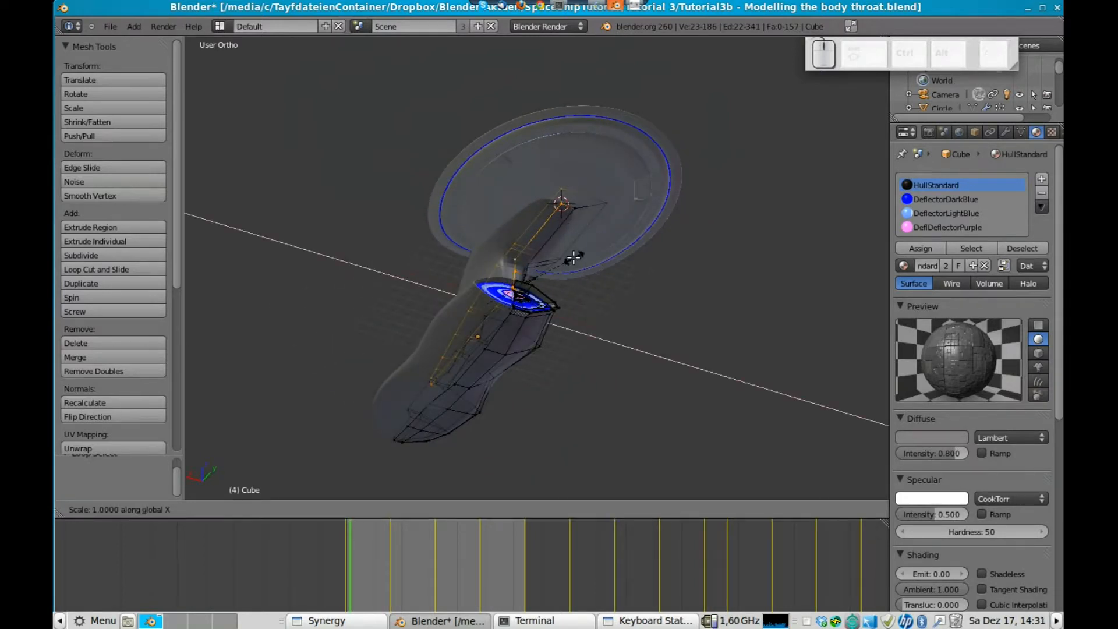
key("0")
key("Return")
In Object Mode, apply smooth shading to the hull and inspect the neck's underside
scroll(573, 257, "up", 5)
middle_click_drag(573, 258, 514, 285)
key("Tab")
middle_click_drag(499, 225, 454, 245)
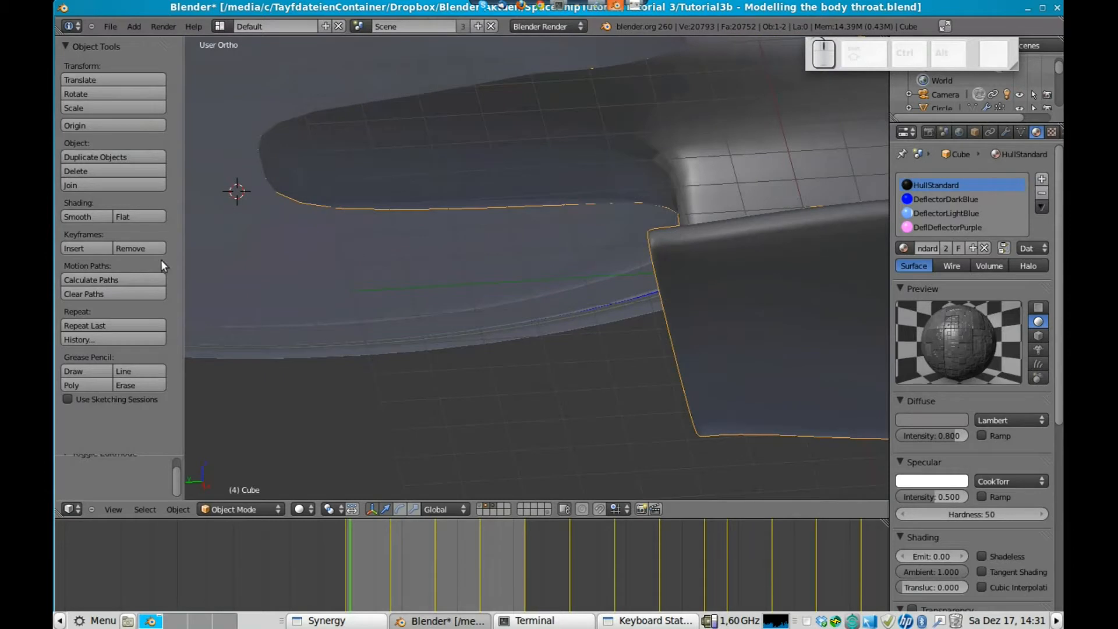
left_click(91, 215)
middle_click_drag(399, 185, 406, 227)
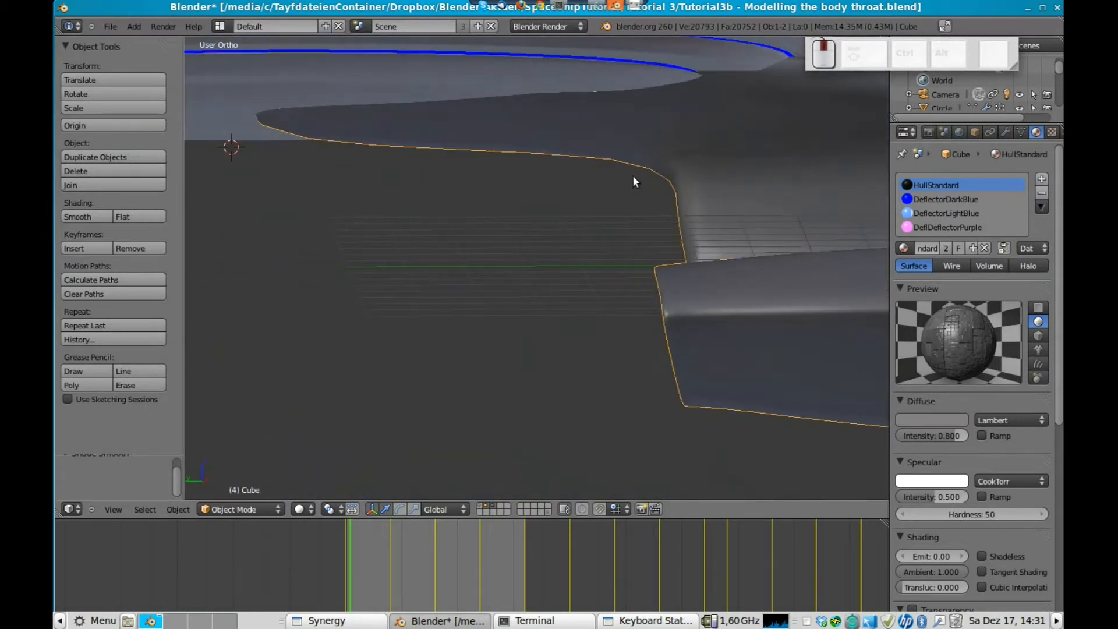
In Edit Mode, select the underside edge at the front bend of the neck and move it forward along Y in left view
key("Tab")
mouse_move(617, 176)
middle_mouse_down()
mouse_move(567, 180)
mouse_move(606, 171)
middle_mouse_up()
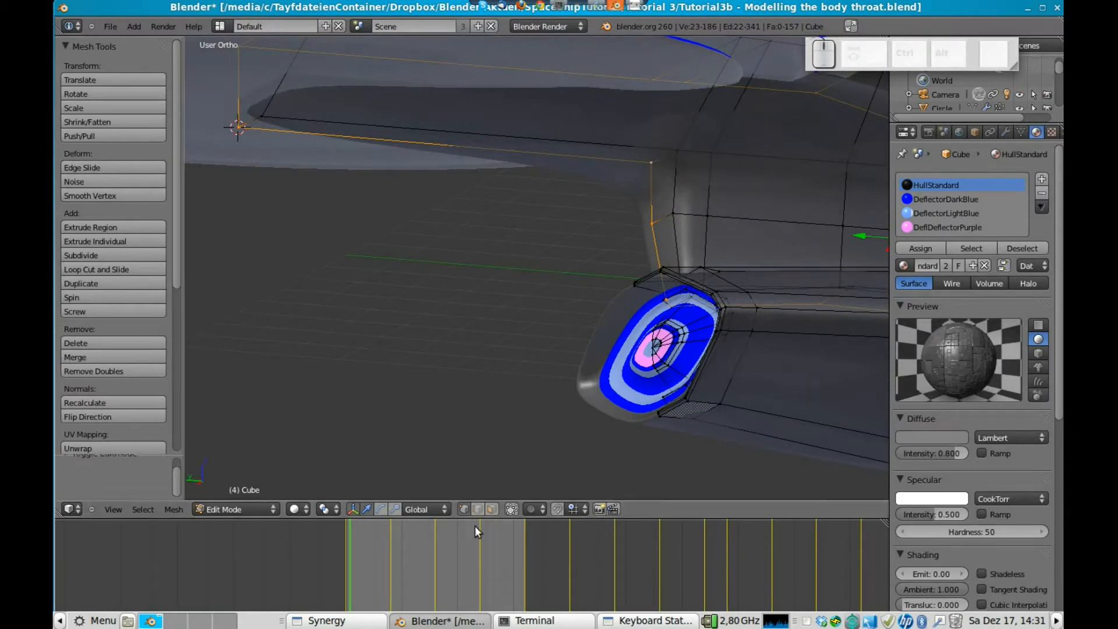
right_click(663, 161)
middle_click_drag(741, 192, 697, 212)
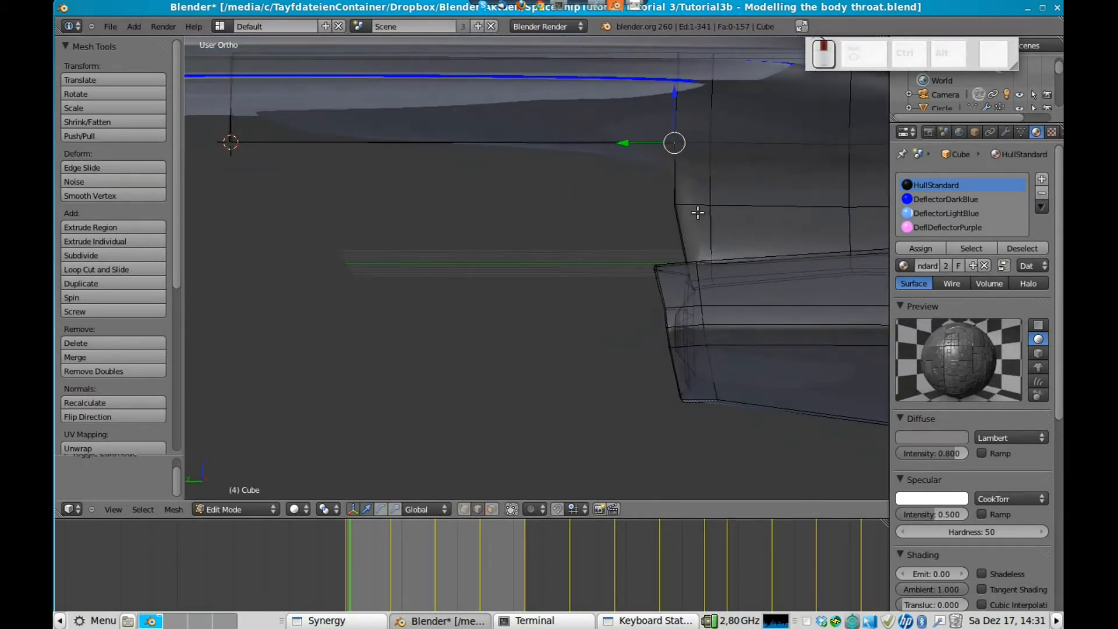
key("KP_3")
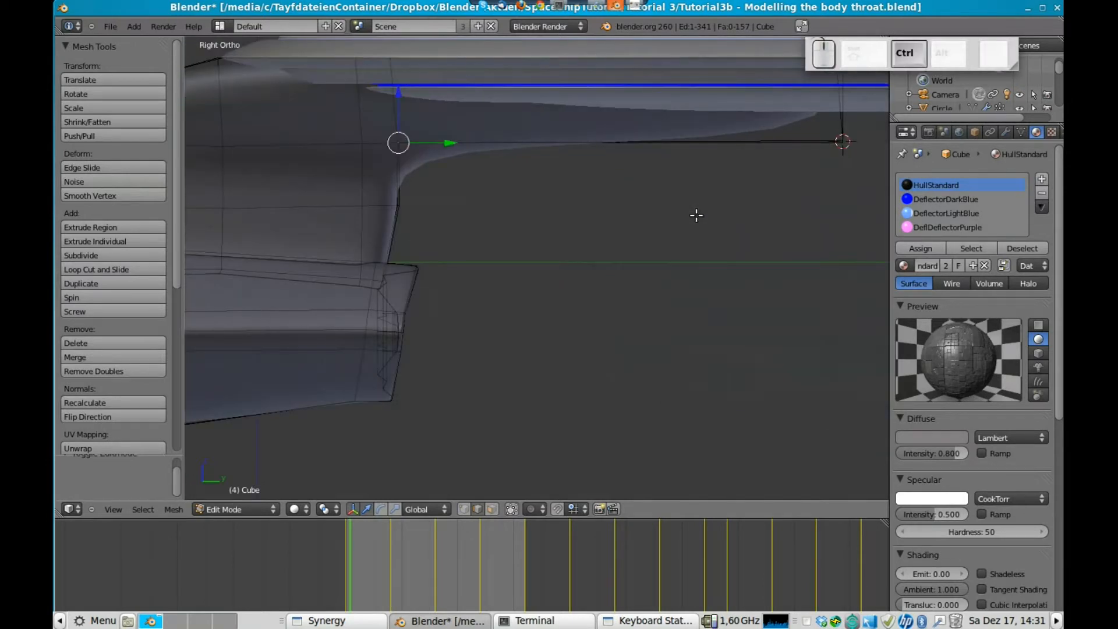
key("ctrl+KP_3")
key("g")
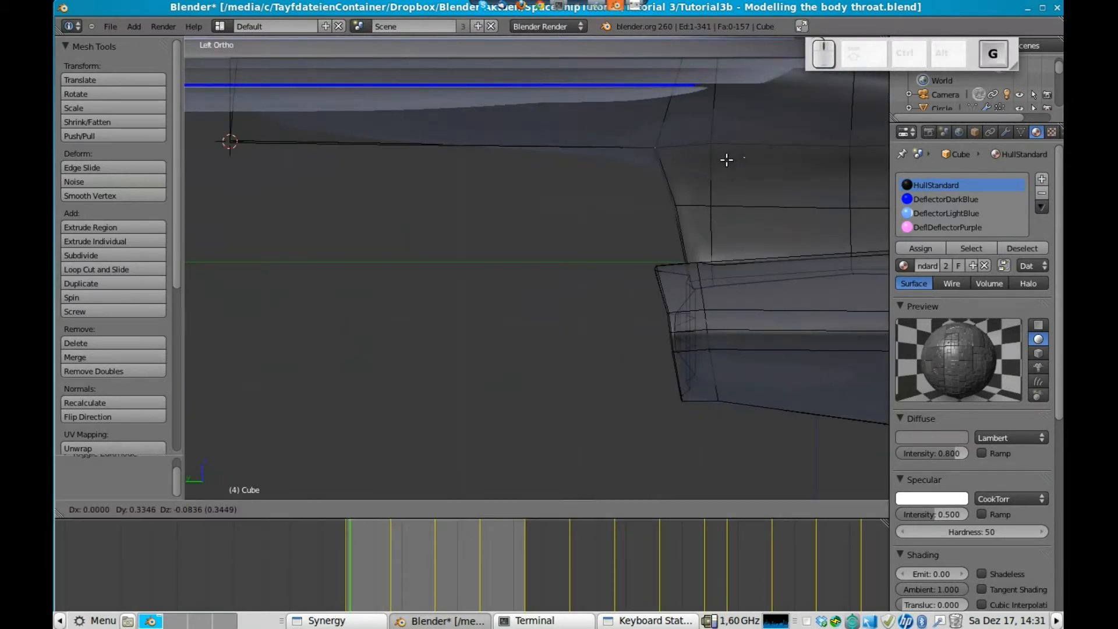
key("y")
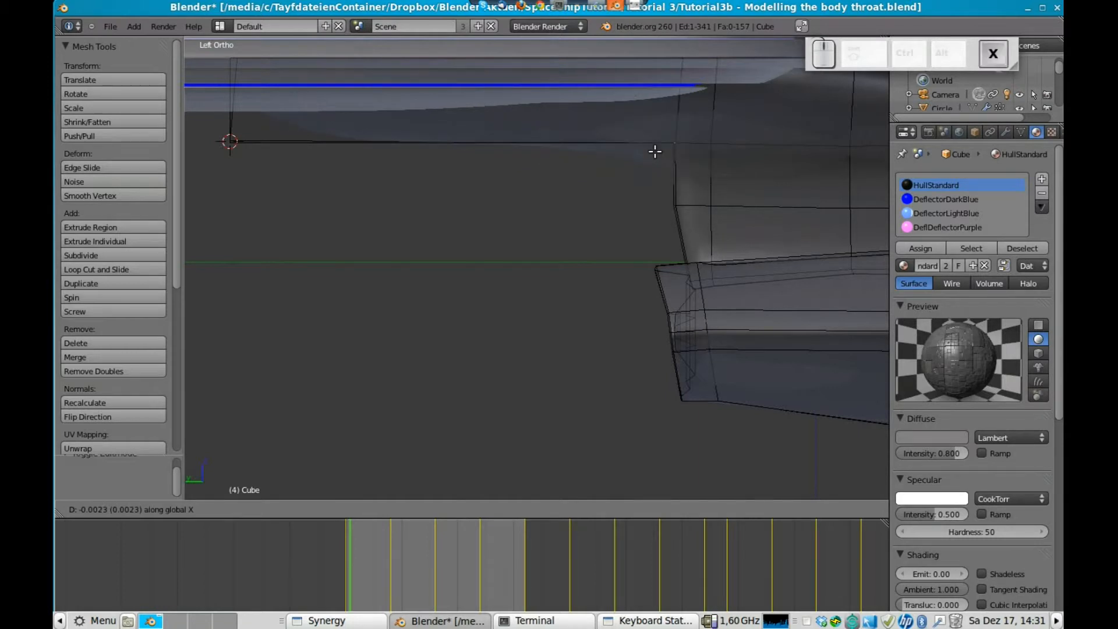
left_click(558, 148)
Select the edges at the extension's front end, scale them to about 0.358 along Z and shift them slightly forward in left view
middle_click_drag(328, 174, 522, 216)
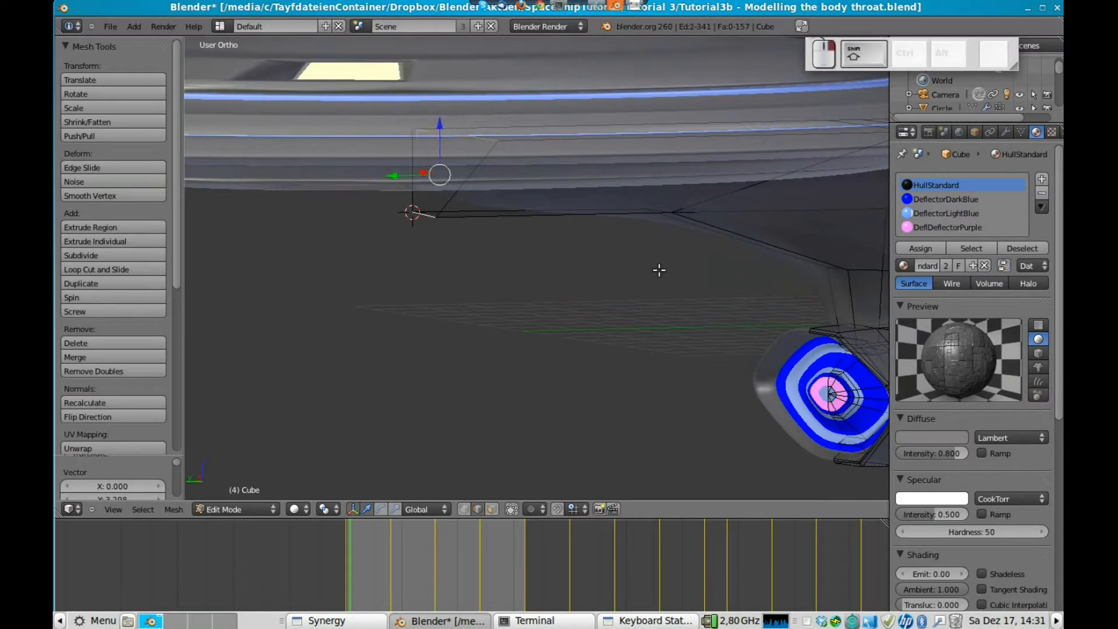
key("s")
key("z")
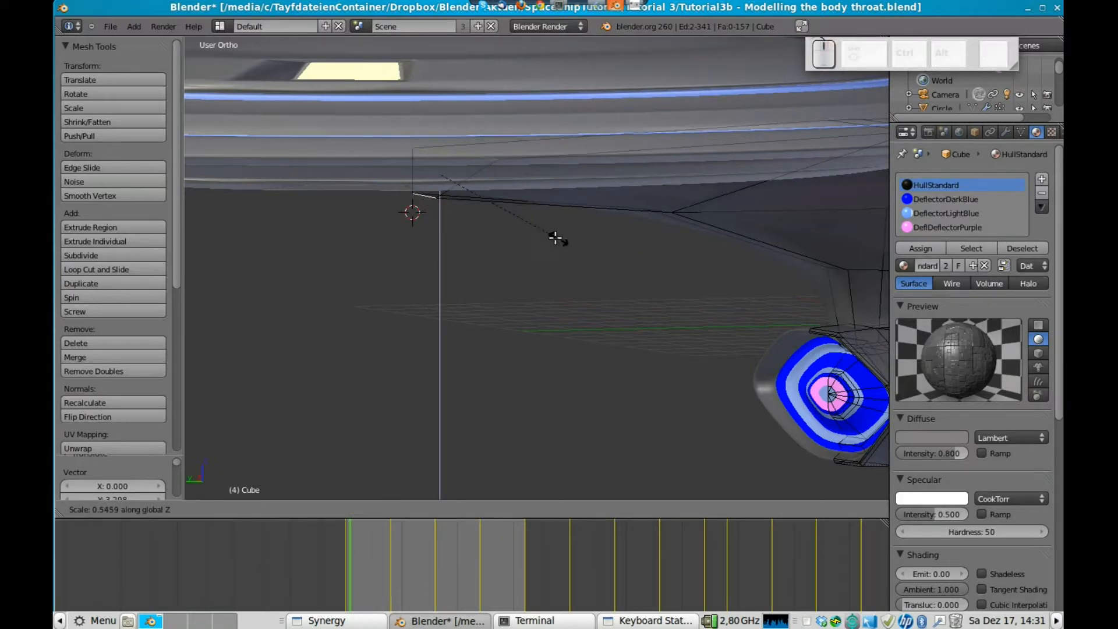
left_click(513, 222)
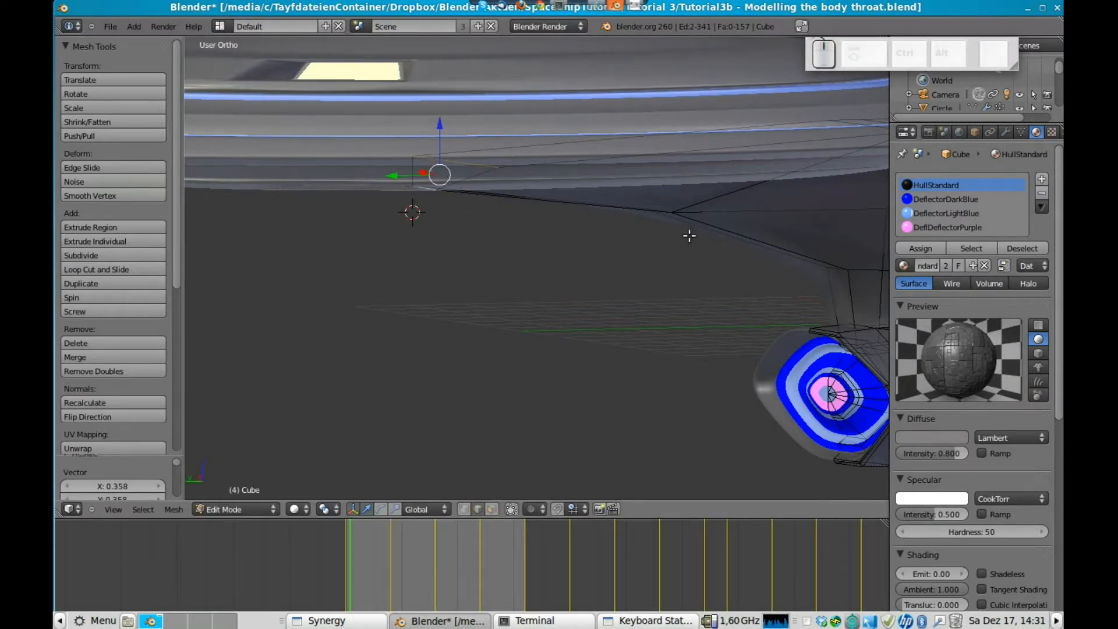
key("ctrl+KP_3")
key("g")
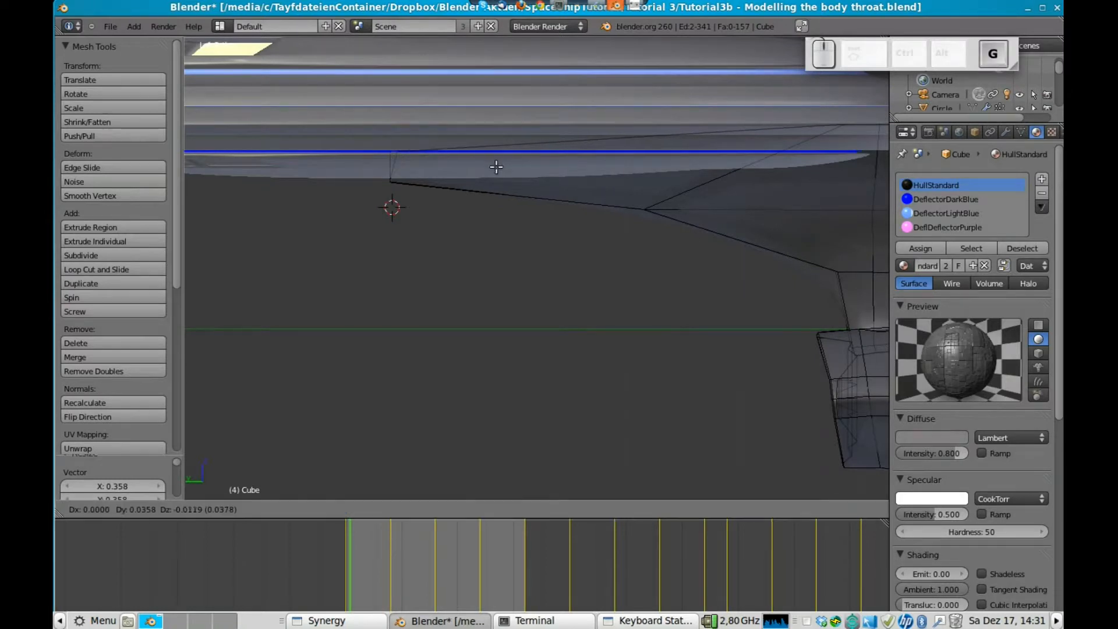
left_click(459, 170)
Try to scale the upper front edge of the neck extension and check the front end in Object Mode
middle_click_drag(394, 169, 587, 79)
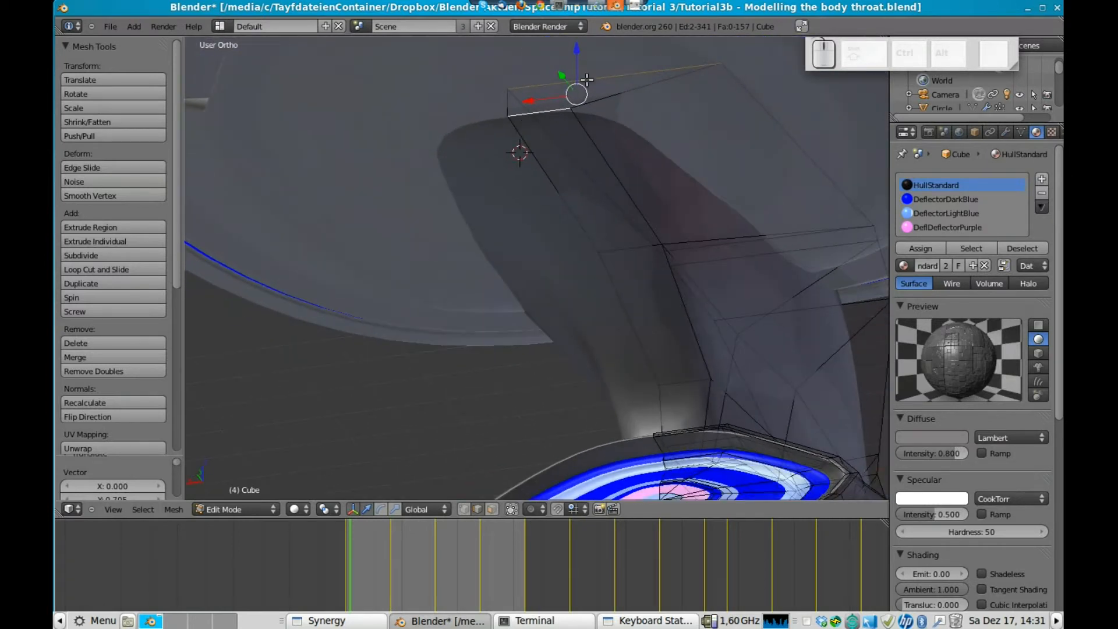
key("s")
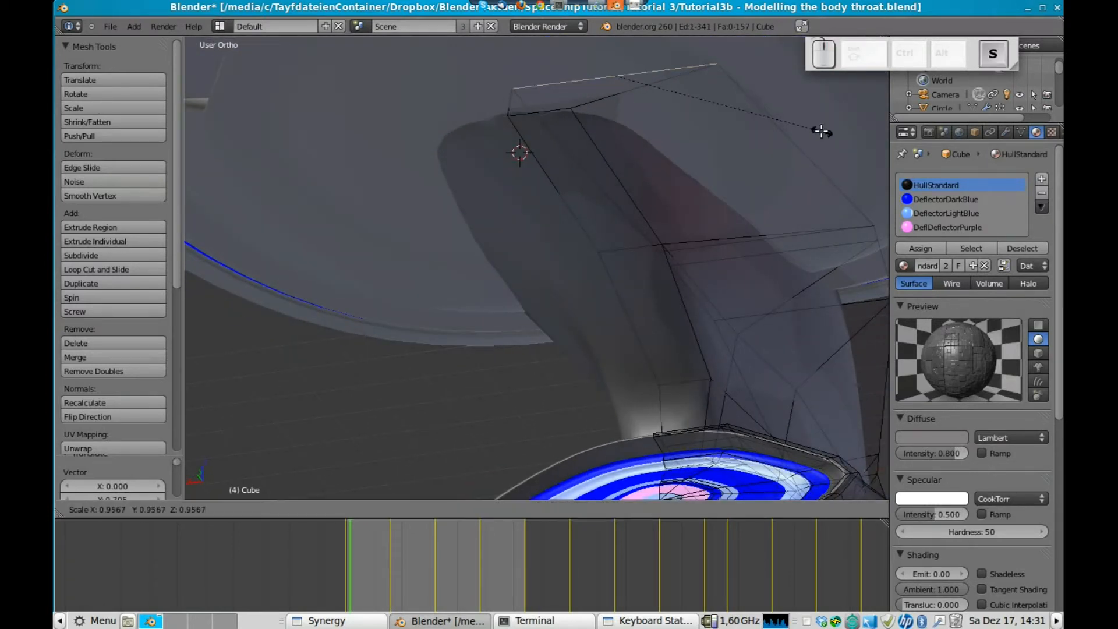
left_click(729, 128)
key("Tab")
middle_click_drag(740, 249, 656, 146)
key("Tab")
middle_click_drag(435, 218, 606, 291, "shift")
middle_click_drag(593, 204, 650, 240)
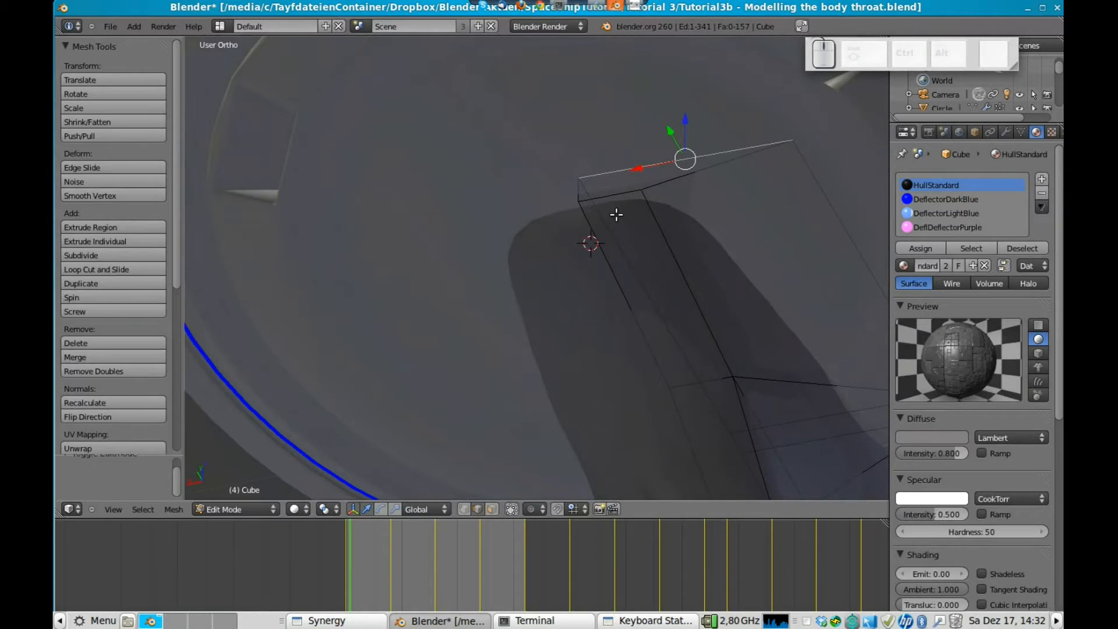
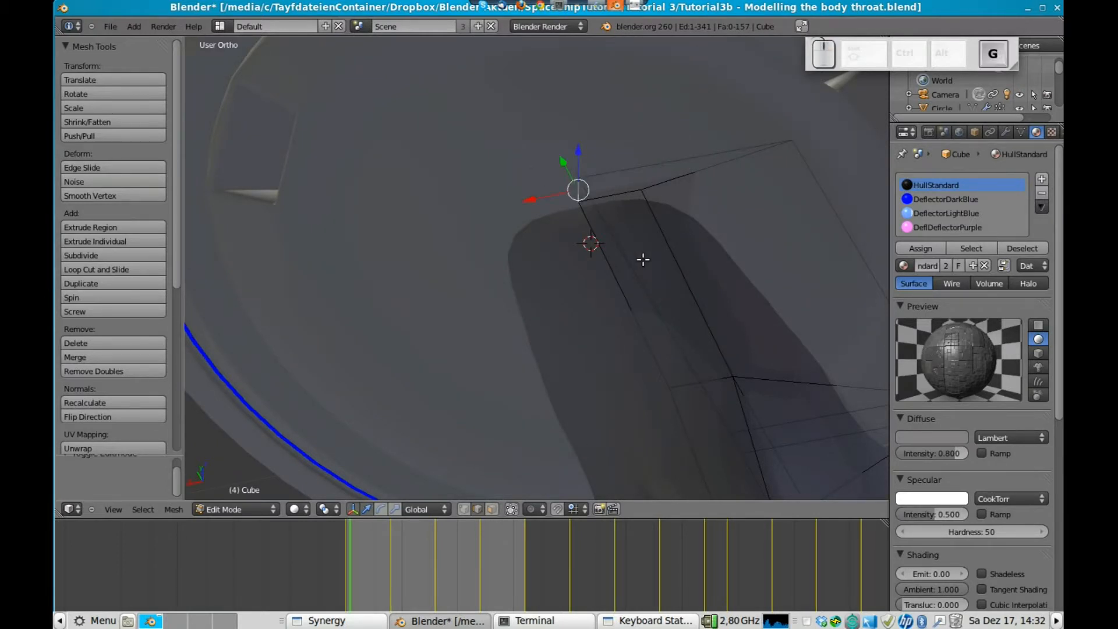
Move the centre-line edge at the extension's front end forward along Y to round the tip, and inspect the neck's shape
key("g")
key("y")
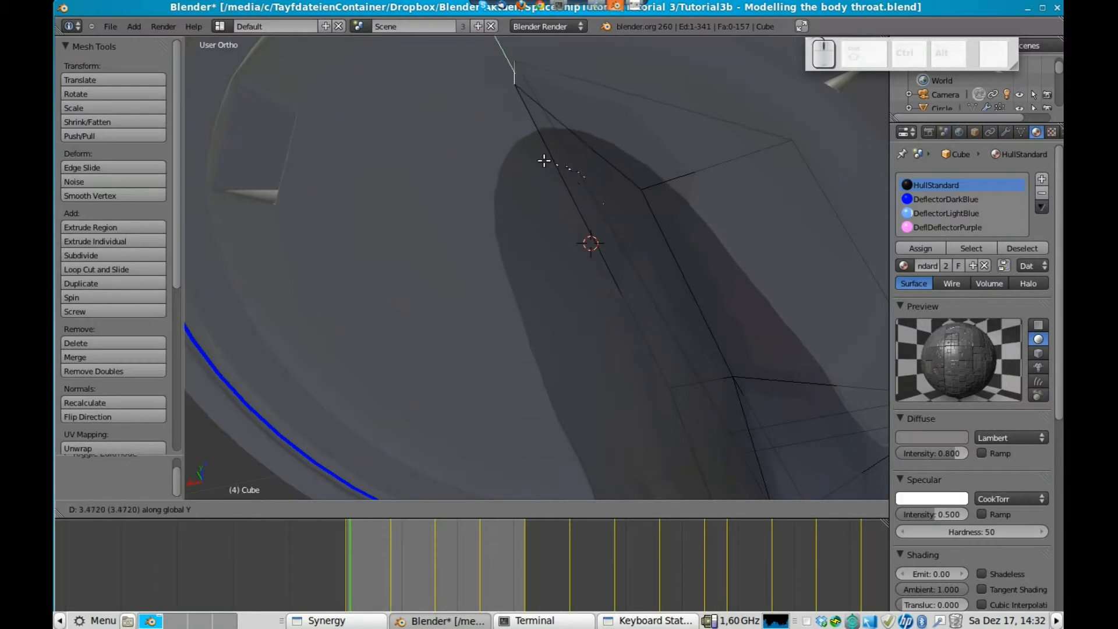
left_click(524, 137)
key("Tab")
middle_click_drag(761, 347, 740, 365)
key("Tab")
middle_click_drag(771, 212, 739, 252)
Return to Object Mode and save over the existing blend file
key("Tab")
key("ctrl+s")
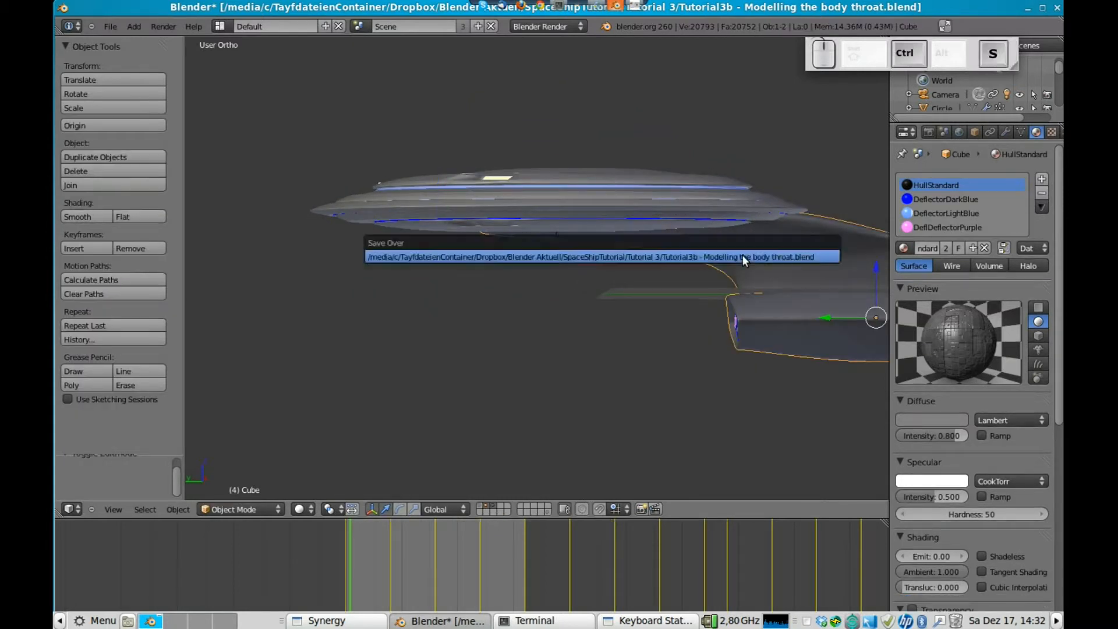
left_click(743, 255)
In left view, select the saucer, scale it up by about 1.227 and move it forward so its rear rim meets the neck
middle_click_drag(538, 250, 706, 234, "shift")
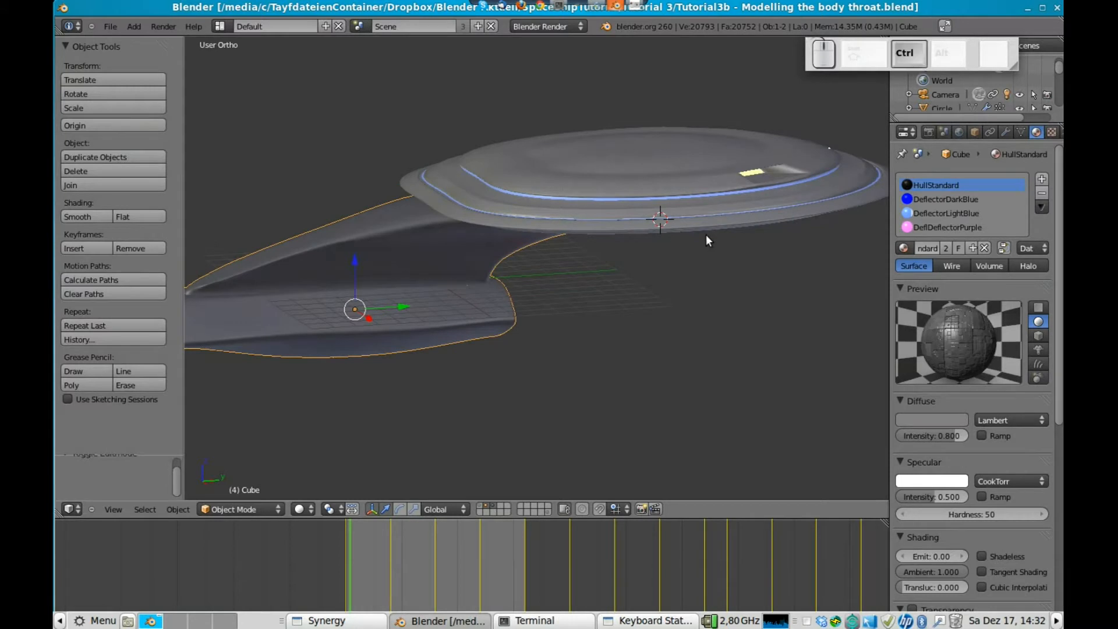
key("ctrl+KP_3")
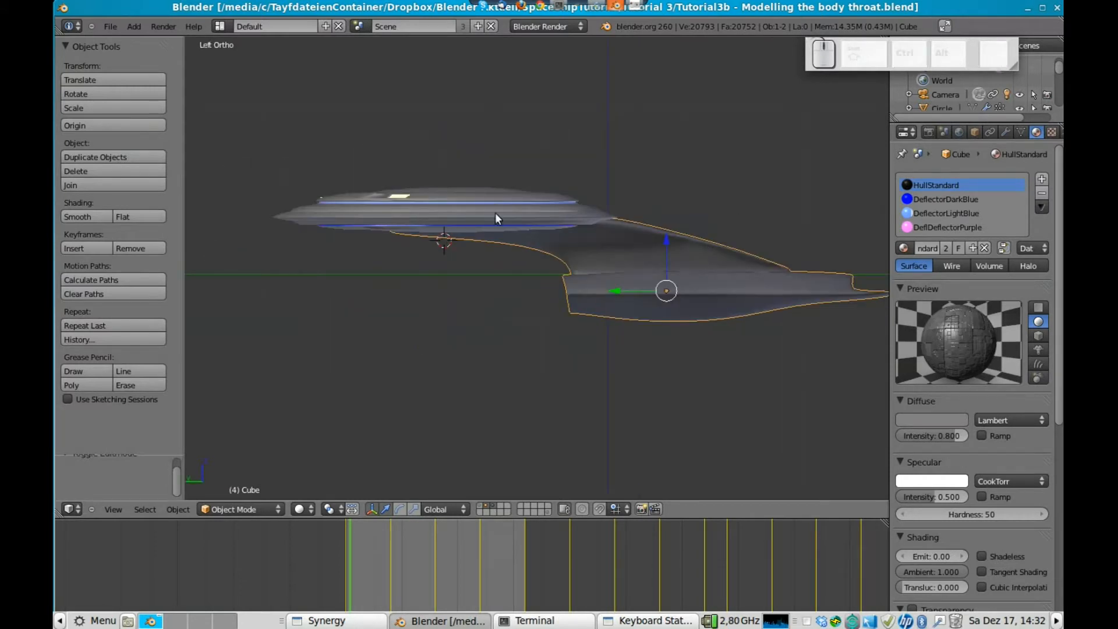
right_click(526, 211)
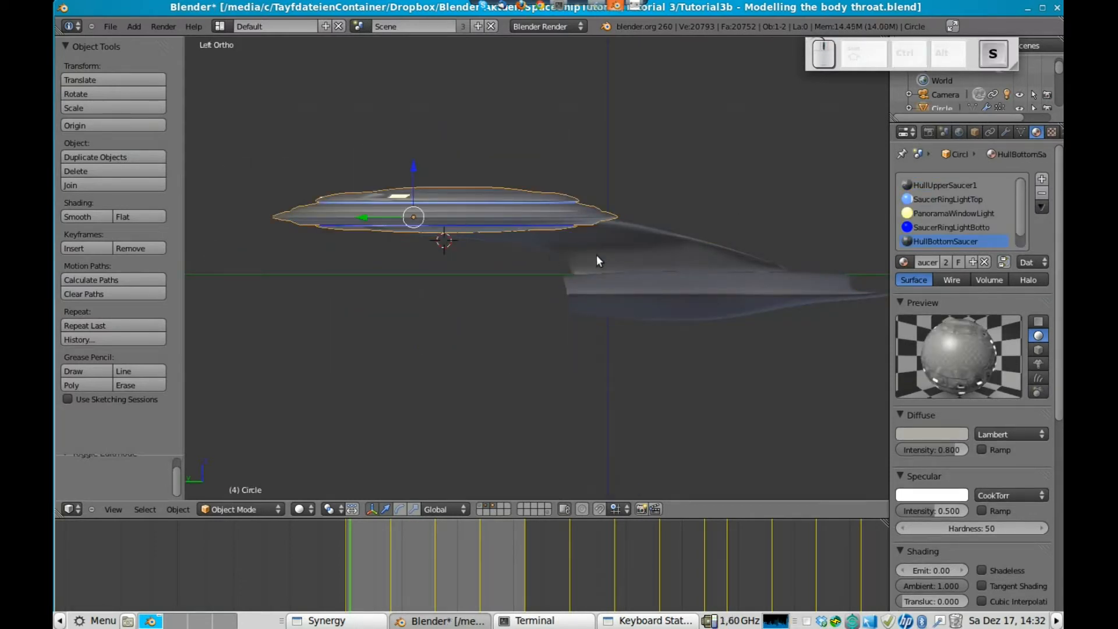
key("s")
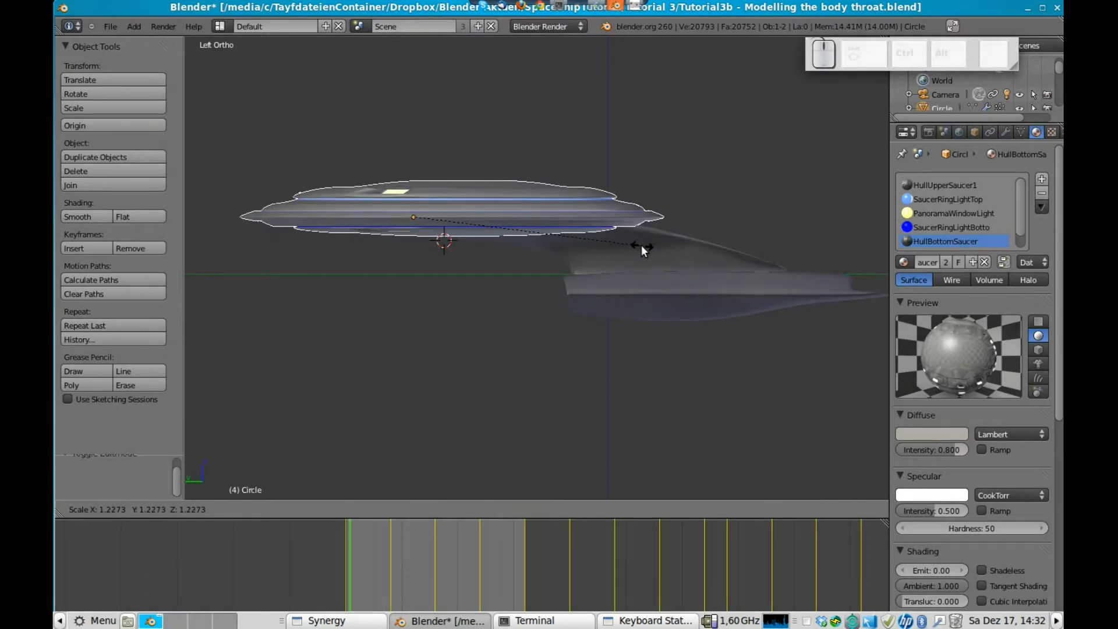
left_click(641, 244)
key("g")
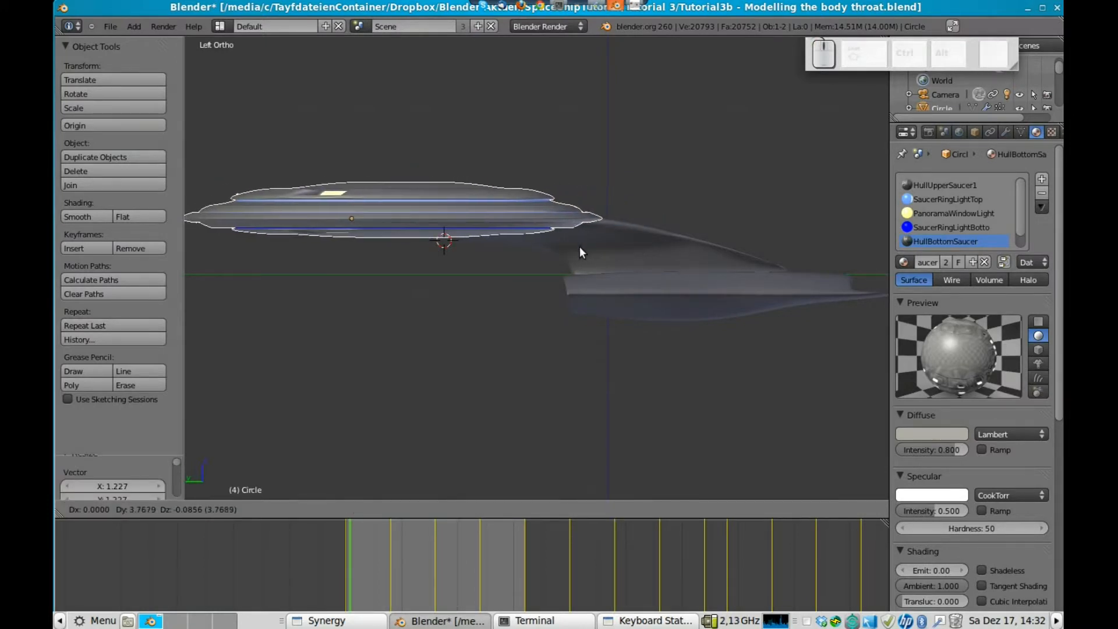
left_click(586, 246)
Raise the saucer about 0.4 along Z and check its fit on the neck from below and from the side
key("Tab")
middle_click_drag(586, 246, 512, 210)
key("Tab")
key("g")
key("z")
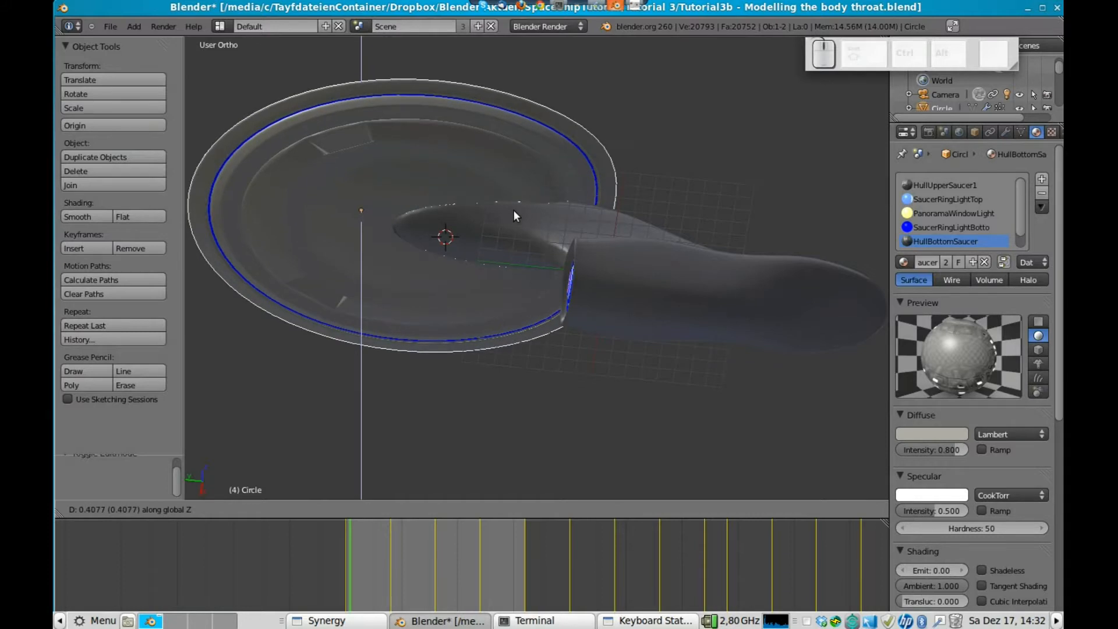
left_click(513, 211)
key("Tab")
middle_click_drag(607, 176, 607, 271)
key("Tab")
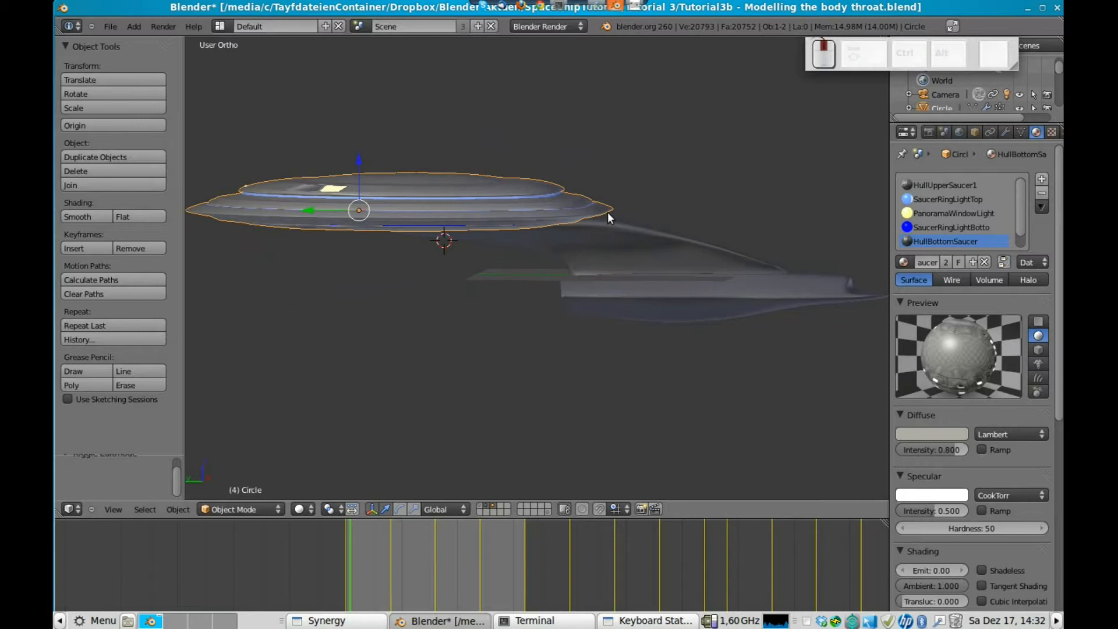
Select the hull, enter Edit Mode and select the neck's top edges behind the saucer's rear rim
right_click(633, 236)
key("KP_3")
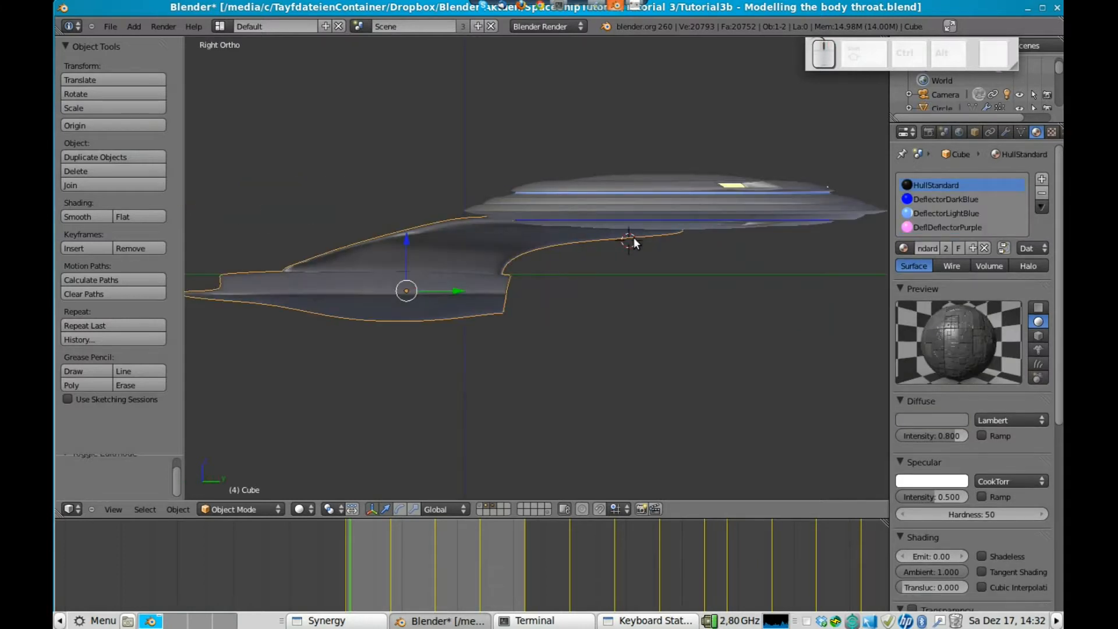
key("ctrl+KP_3")
key("Tab")
scroll(633, 234, "up", 6)
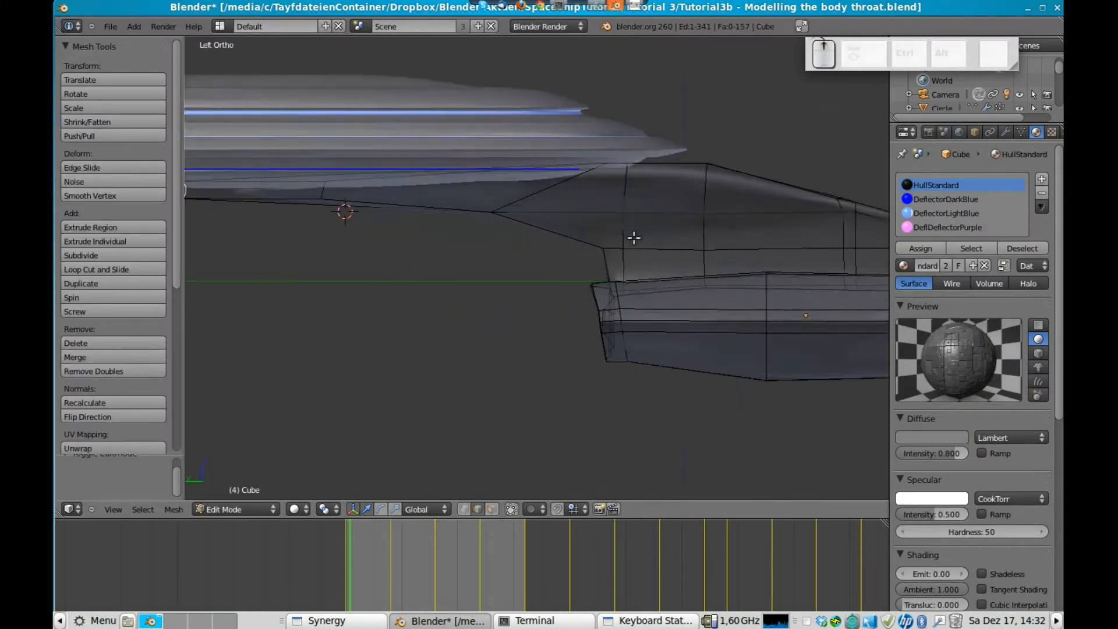
middle_click_drag(655, 231, 498, 283, "shift")
middle_click_drag(535, 163, 436, 354)
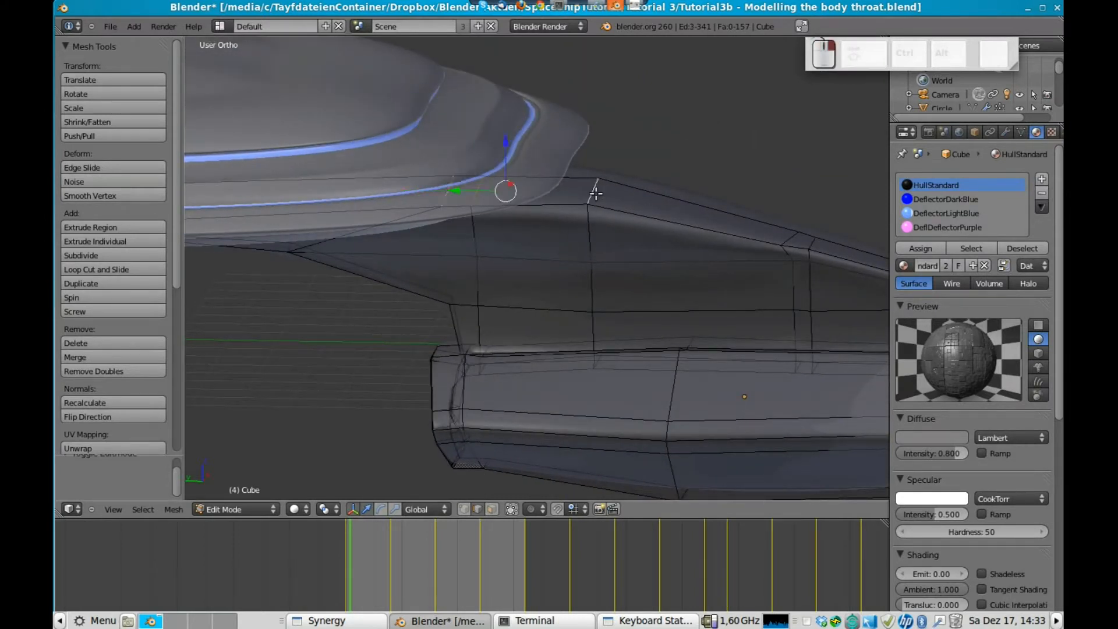
Adjust the selected top edges of the neck along Z and check the transition to the saucer in Object Mode
key("g")
key("z")
left_click(623, 200)
key("Tab")
mouse_move(445, 202)
middle_mouse_down()
mouse_move(458, 162)
mouse_move(452, 192)
middle_mouse_up()
key("Tab")
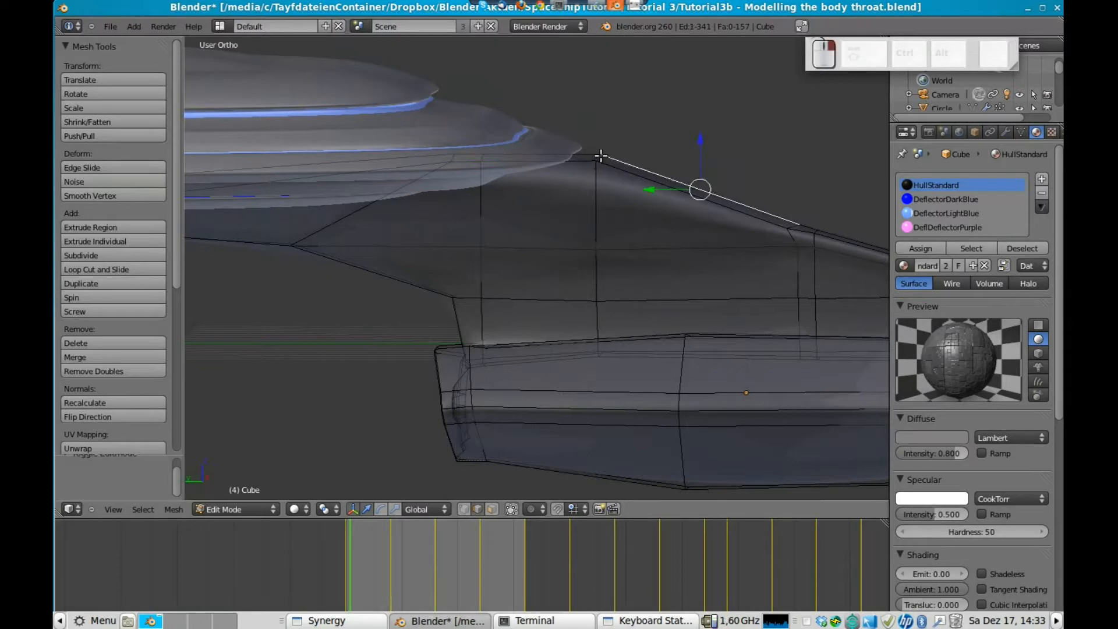
Select the single cross edge on the neck's top behind the saucer rim, raise it slightly along Z and inspect it
key("g")
key("z")
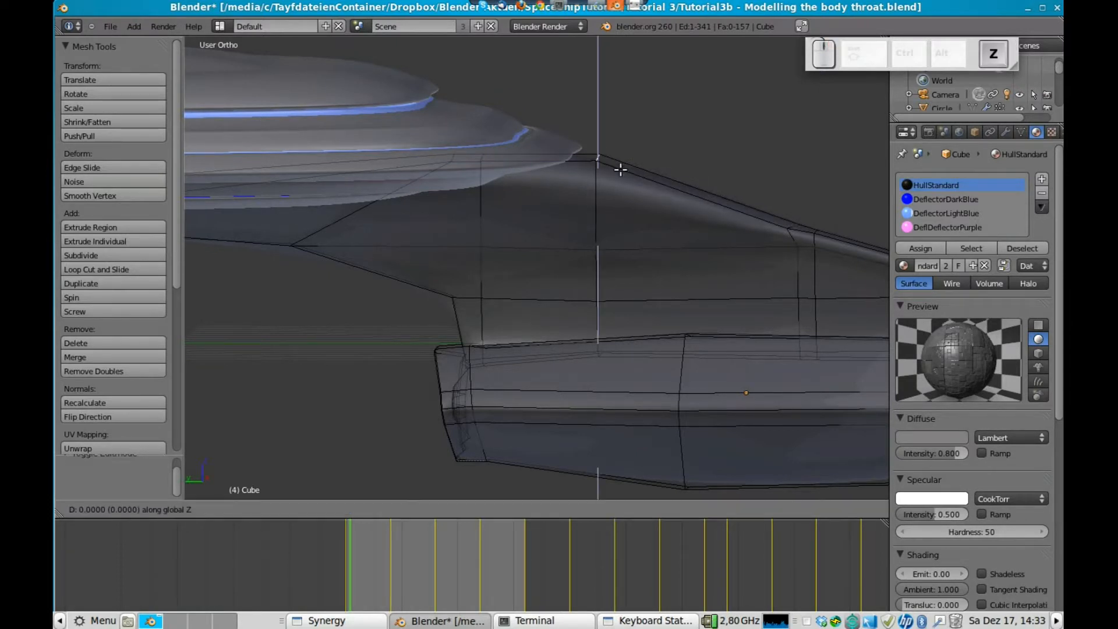
left_click(619, 165)
key("Tab")
middle_click_drag(696, 210, 578, 219)
key("Tab")
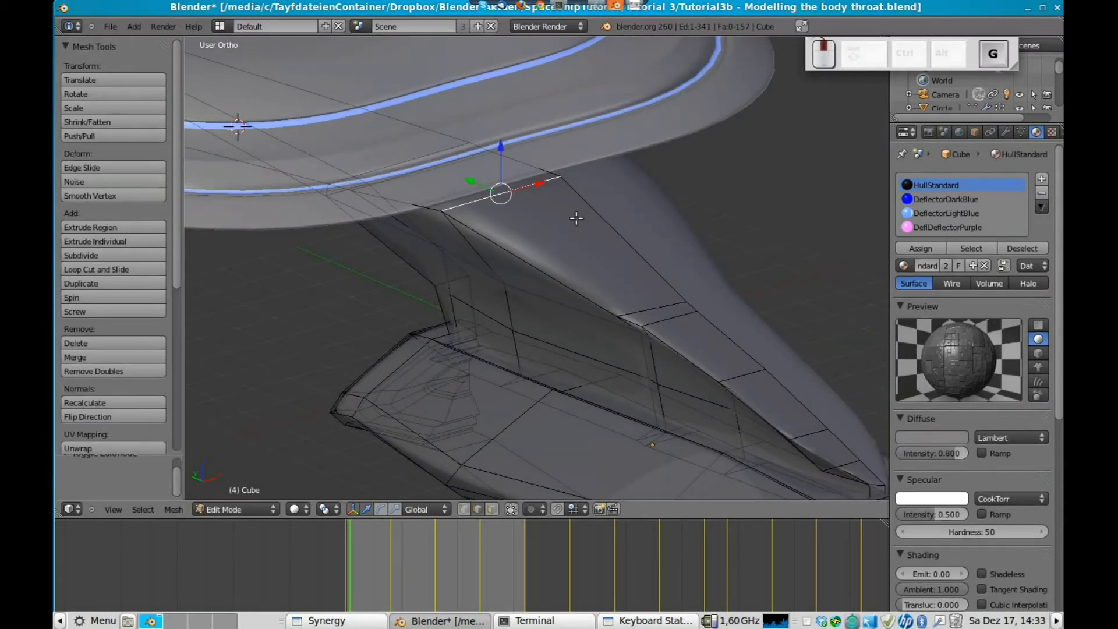
Raise the same cross edge slightly further along Z, by about 0.07, and inspect the neck from behind
key("g")
key("z")
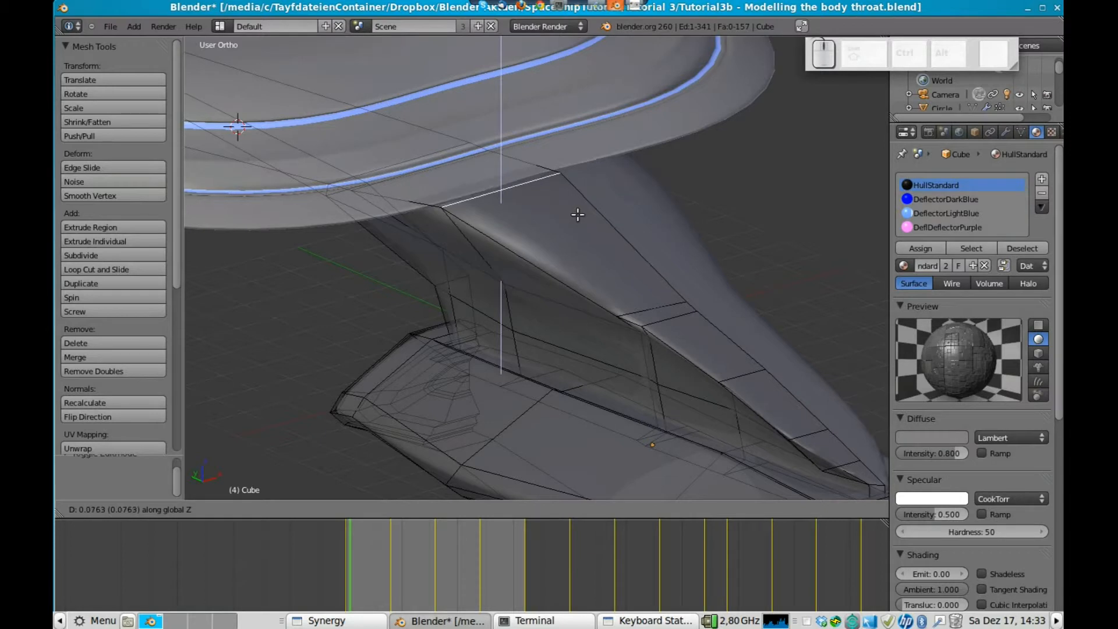
left_click(578, 216)
key("Tab")
middle_click_drag(453, 205, 408, 211)
key("Tab")
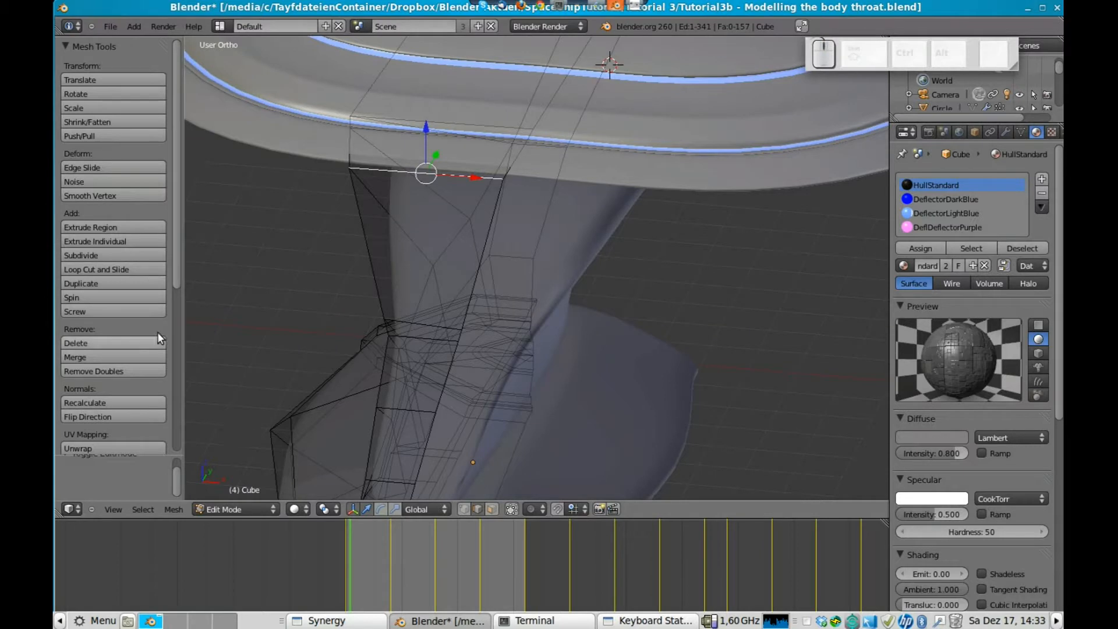
Add a lengthwise loop cut to the neck's rear slope, slide it close to the outer edge and check the sharper contour
left_click(102, 270)
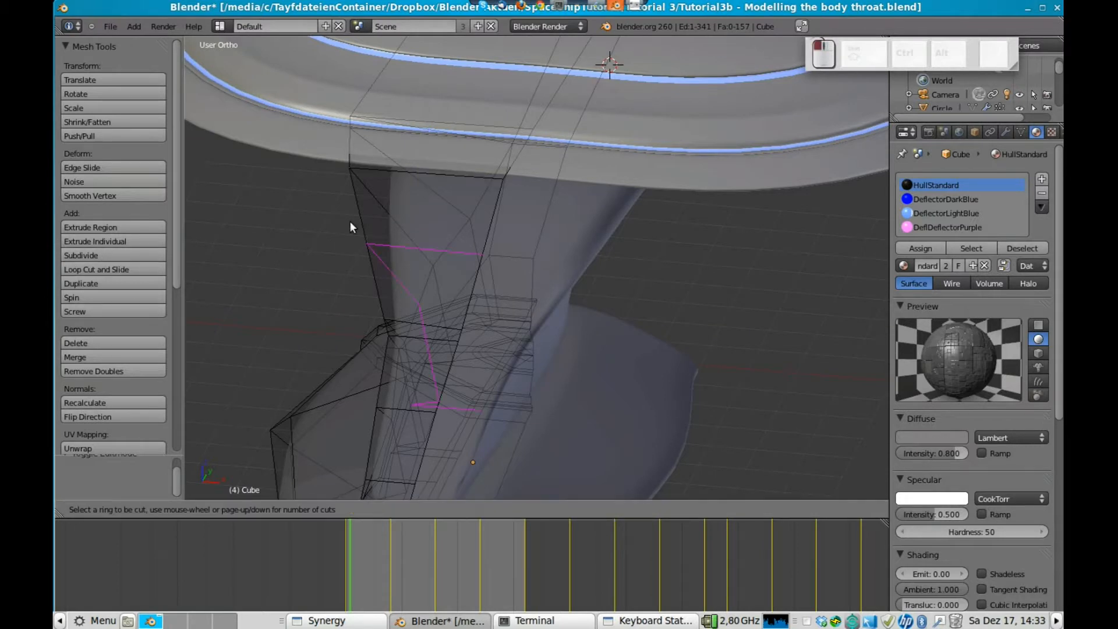
left_click(401, 178)
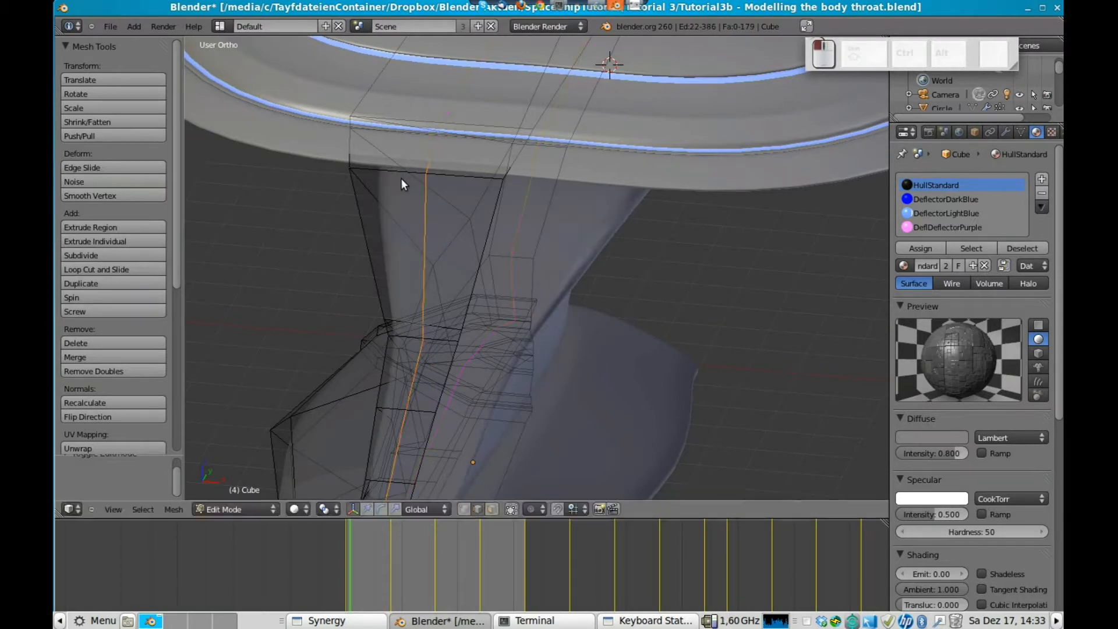
left_click(366, 169)
key("Tab")
middle_click_drag(365, 169, 418, 223)
key("Tab")
key("Tab")
middle_click_drag(619, 255, 630, 301)
Delete the redundant edge loop running across the middle of the neck's rear slope and around its side
key("Tab")
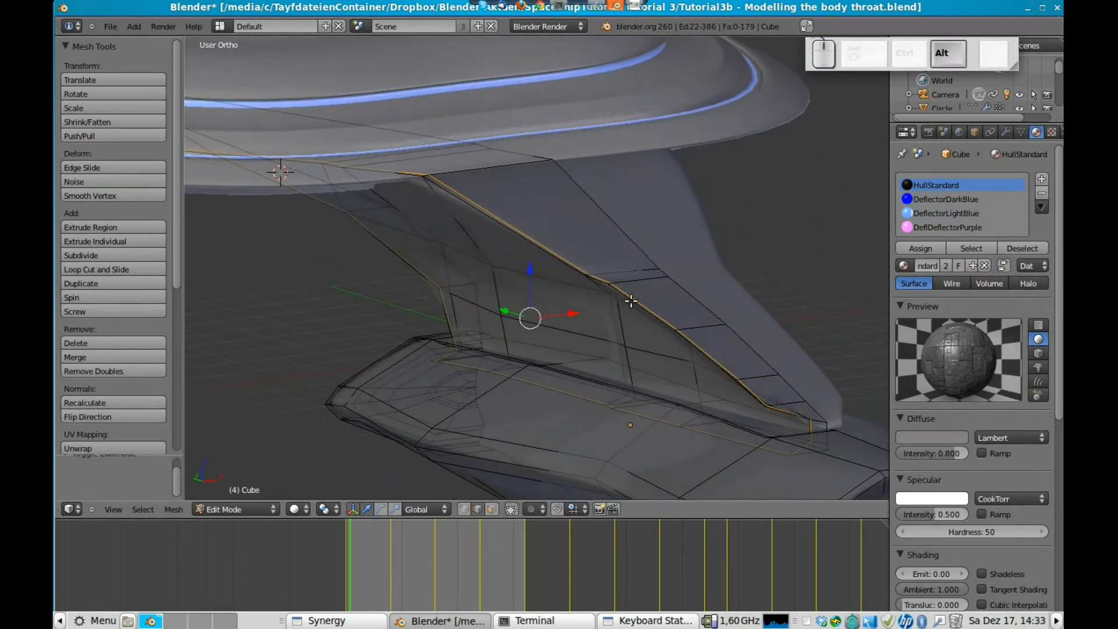
key("x")
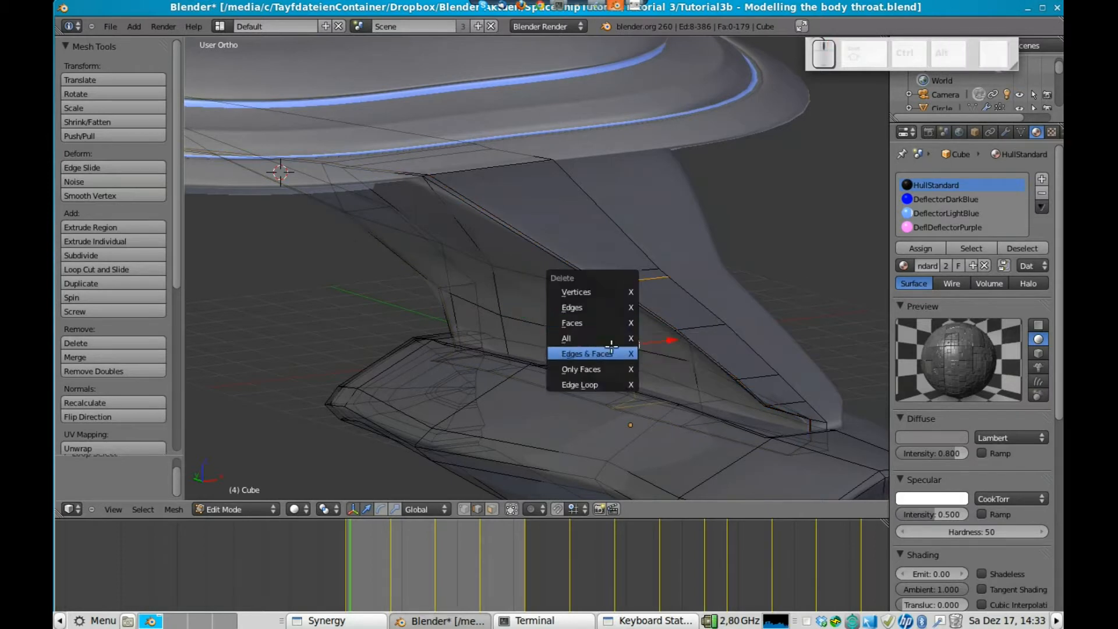
left_click(606, 384)
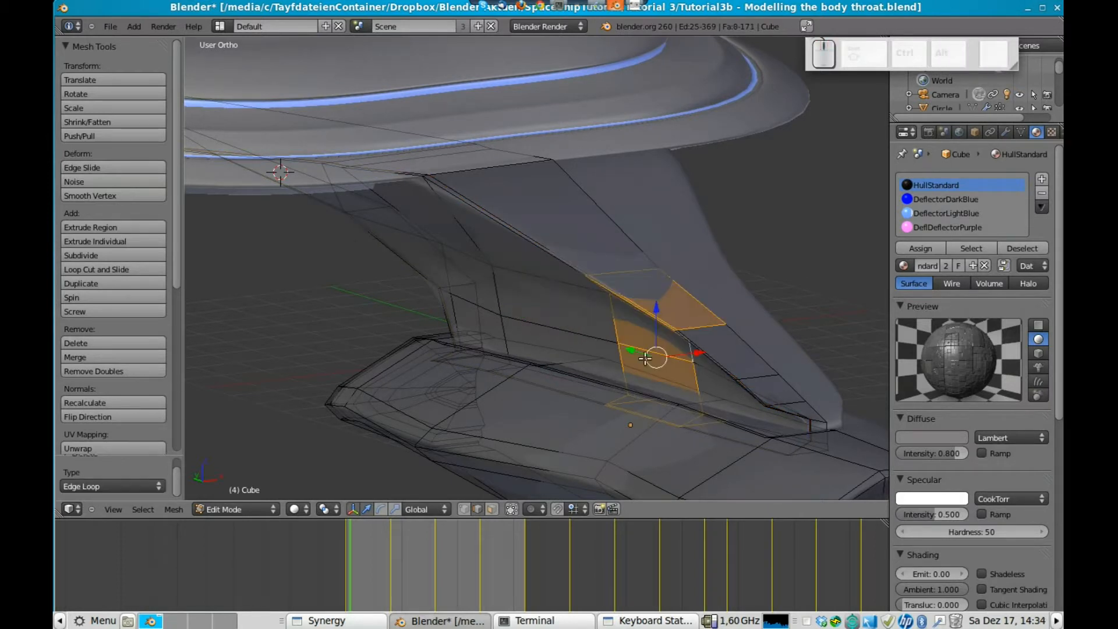
Inspect the neck's smoothed surface from behind and from the side in Object Mode
key("Tab")
middle_click_drag(736, 304, 676, 317)
key("Tab")
middle_click_drag(547, 298, 616, 252)
key("Tab")
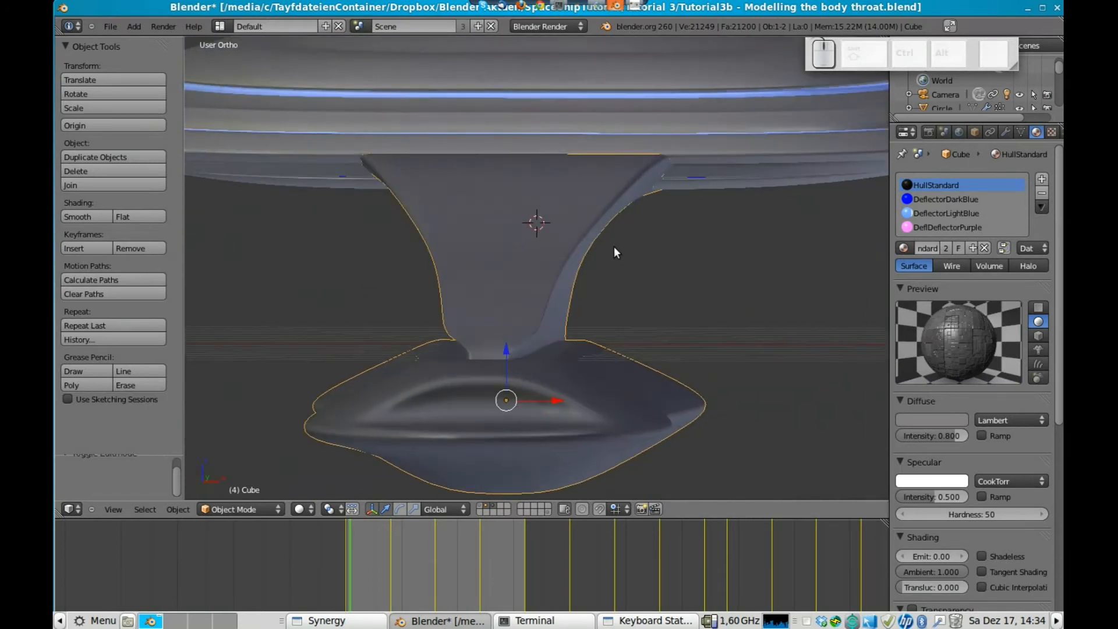
key("Tab")
key("Tab")
middle_click_drag(506, 318, 586, 316)
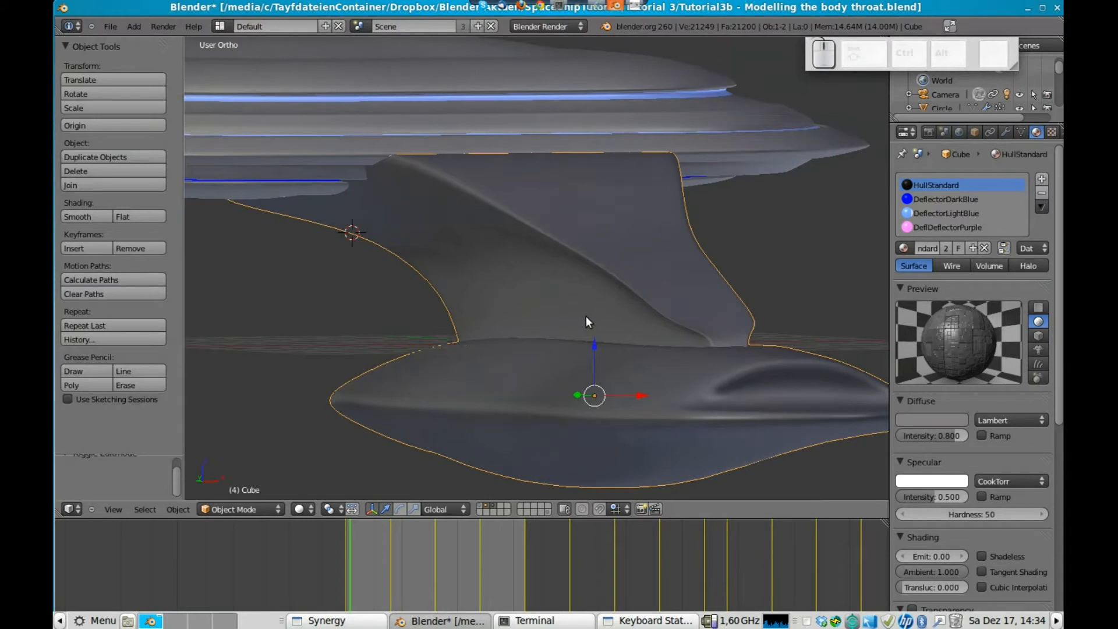
Select the whole linked lower body without the neck and raise it along Z by about 0.13
key("Tab")
key("a")
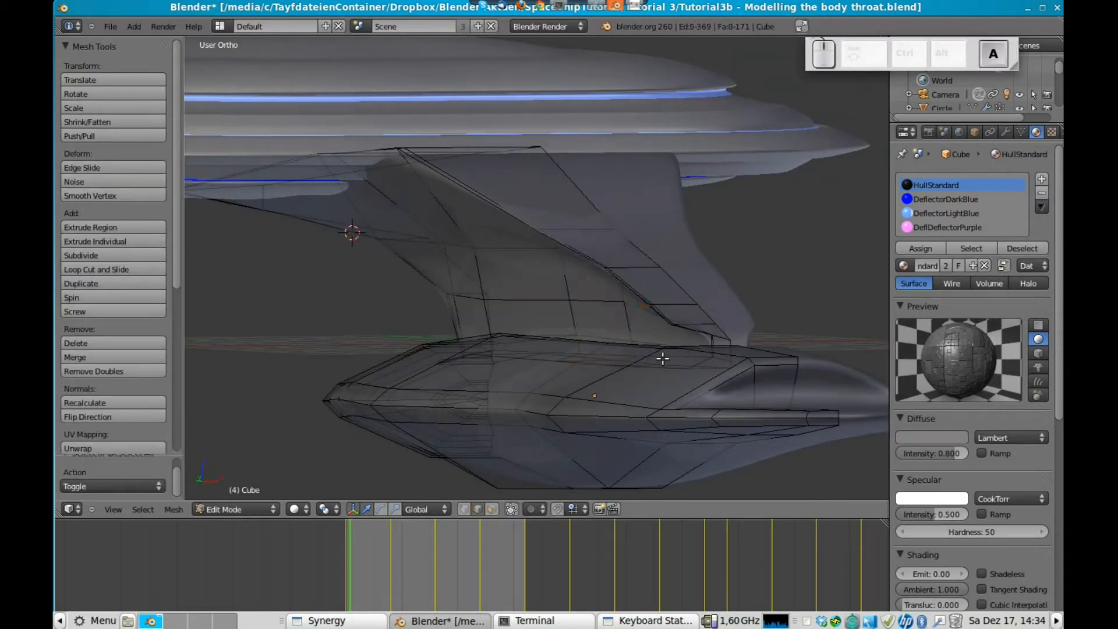
key("l")
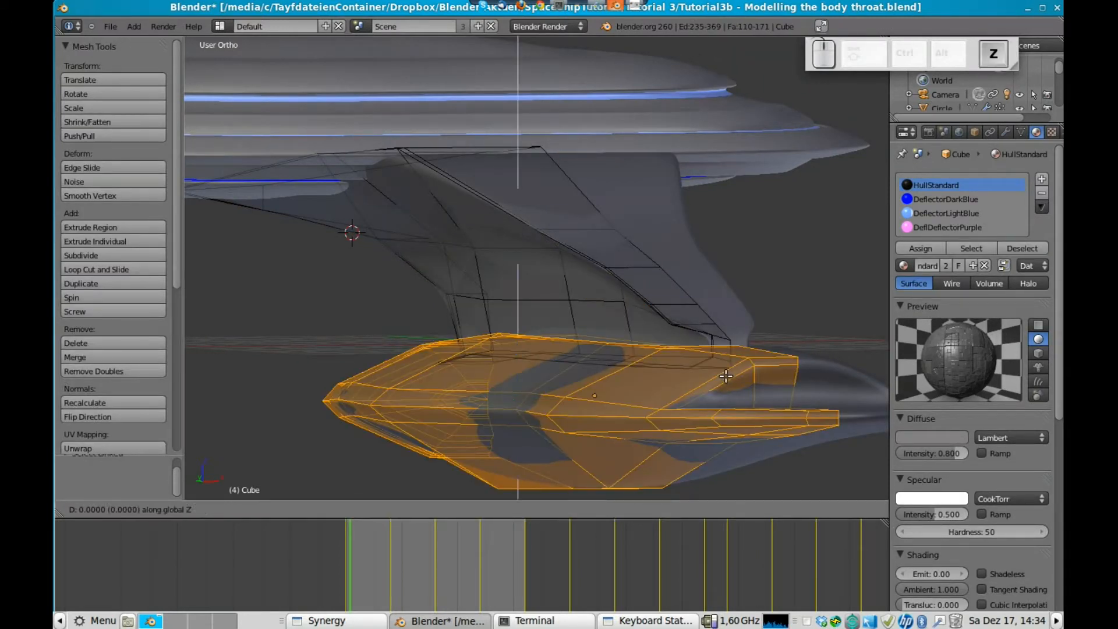
key("g")
key("z")
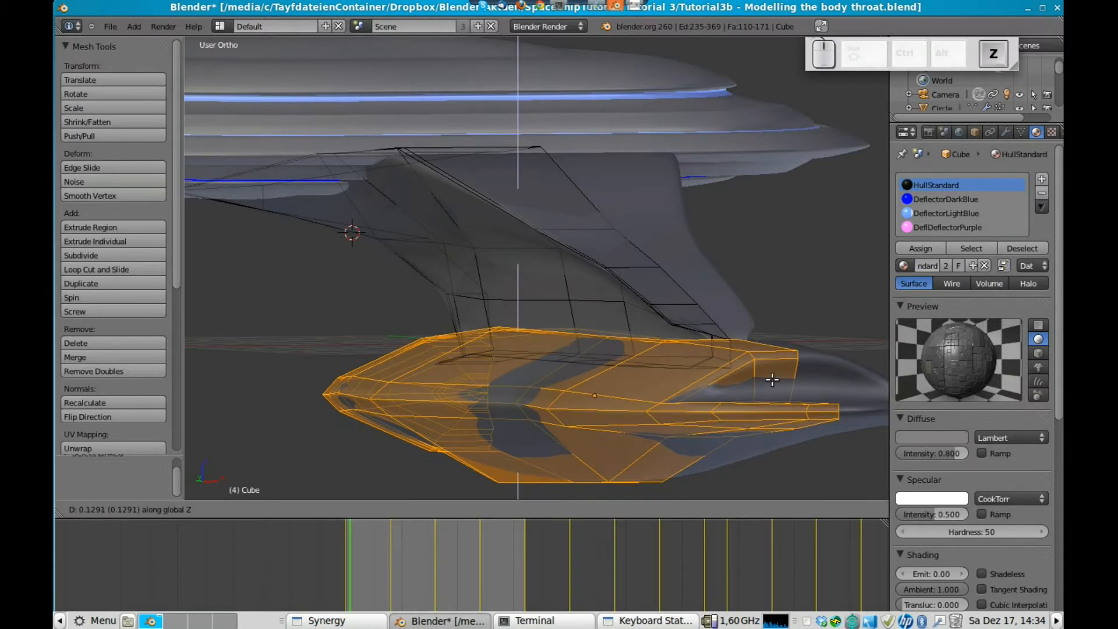
left_click(772, 375)
Examine the joint between the neck's rear base and the raised lower body in Object and Edit Mode
key("Tab")
middle_click_drag(450, 301, 563, 332)
key("Tab")
middle_click_drag(661, 416, 599, 212, "shift")
key("Tab")
scroll(583, 212, "up", 4)
key("Tab")
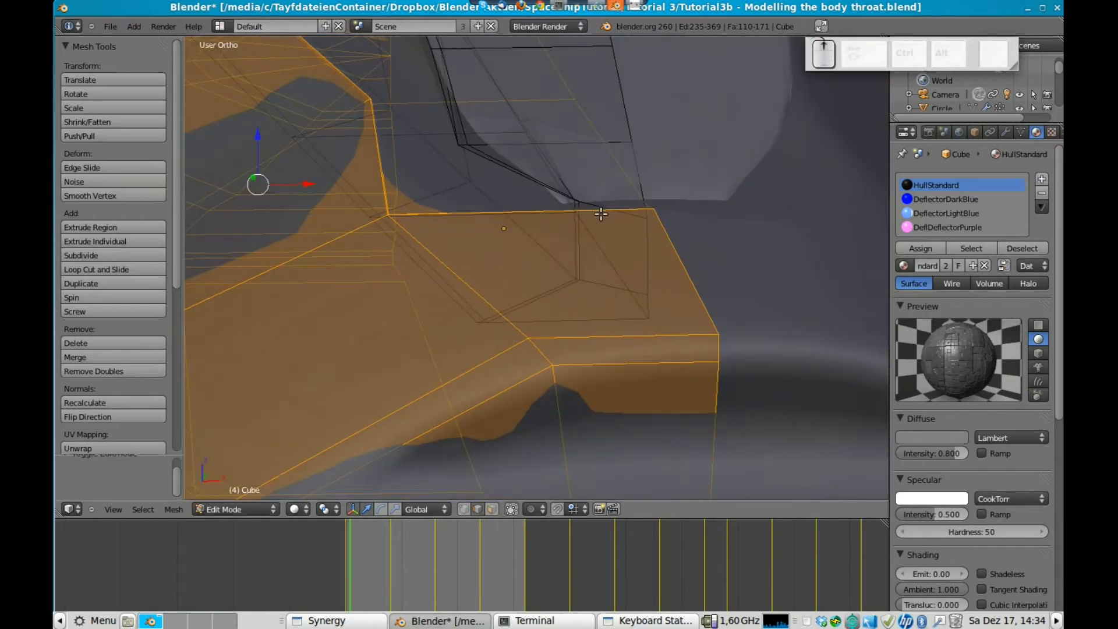
key("a")
middle_click_drag(453, 149, 449, 337)
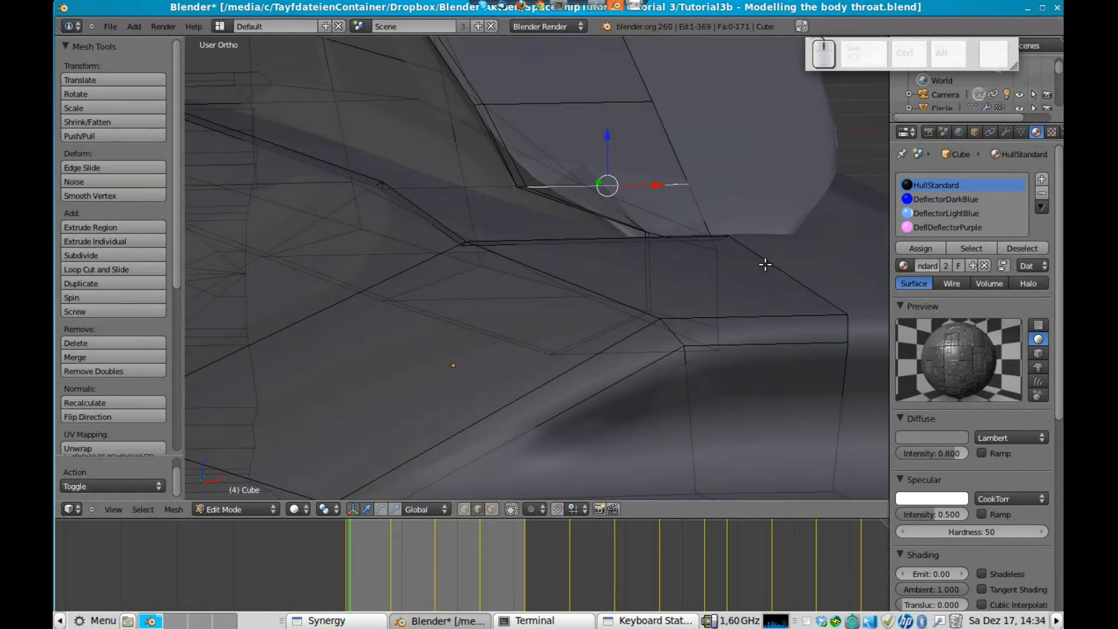
key("s")
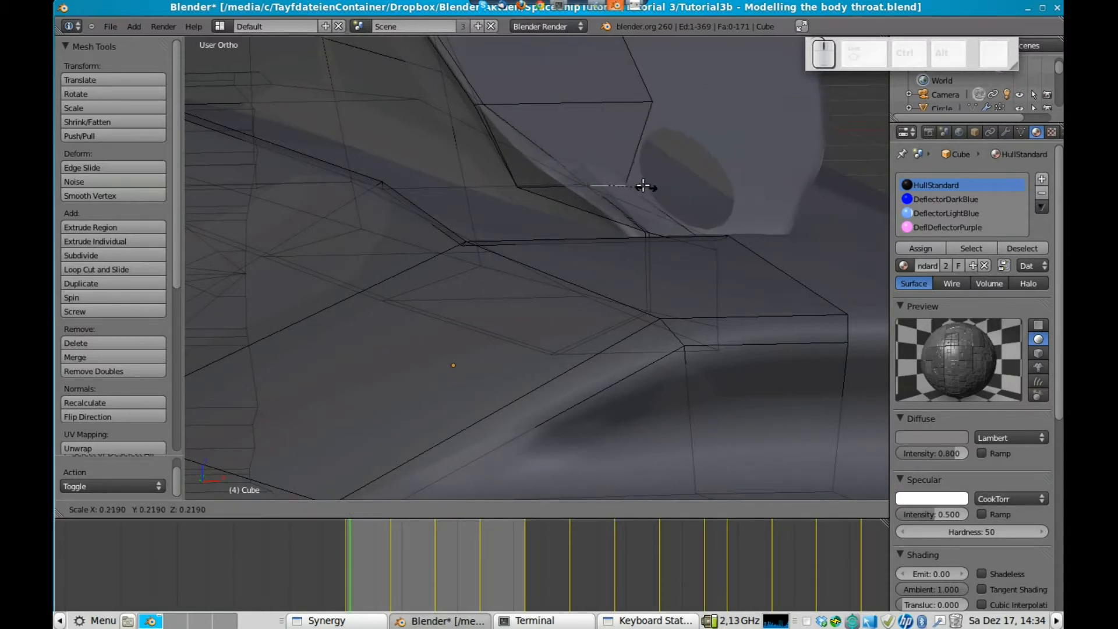
left_click(534, 166)
middle_click_drag(536, 174, 410, 278)
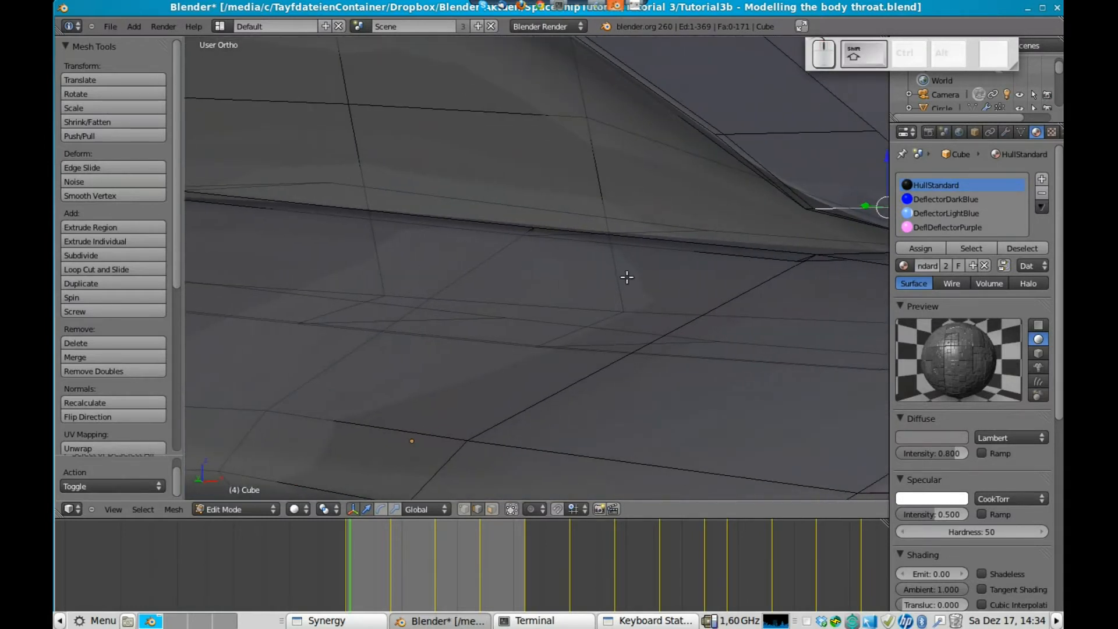
middle_click_drag(626, 277, 424, 300, "shift")
key("s")
key("x")
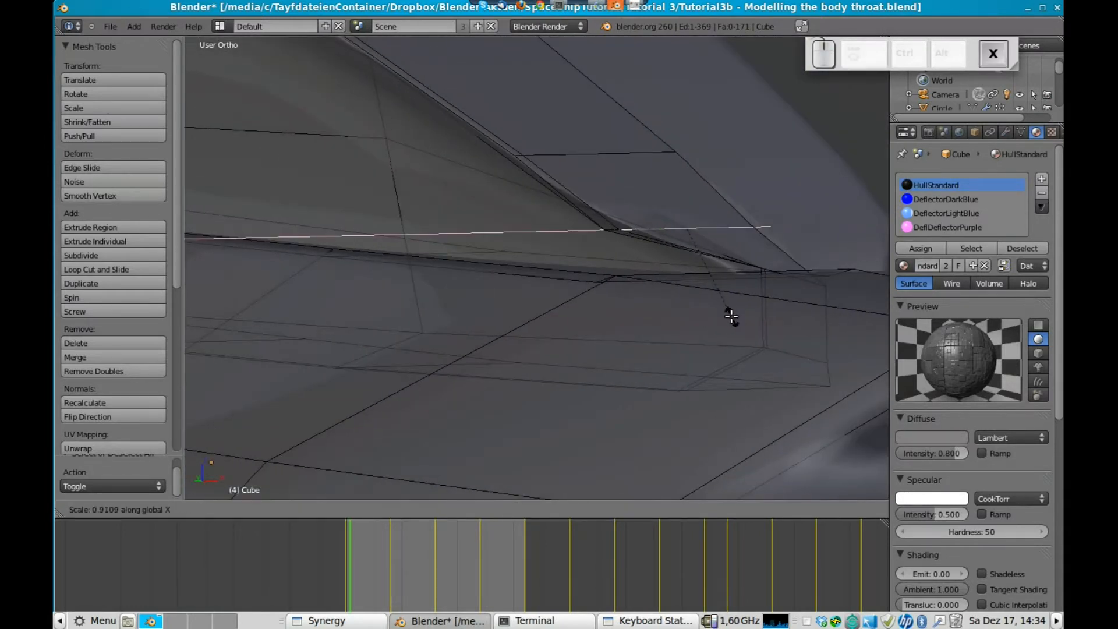
left_click(715, 289)
middle_click_drag(702, 287, 486, 301)
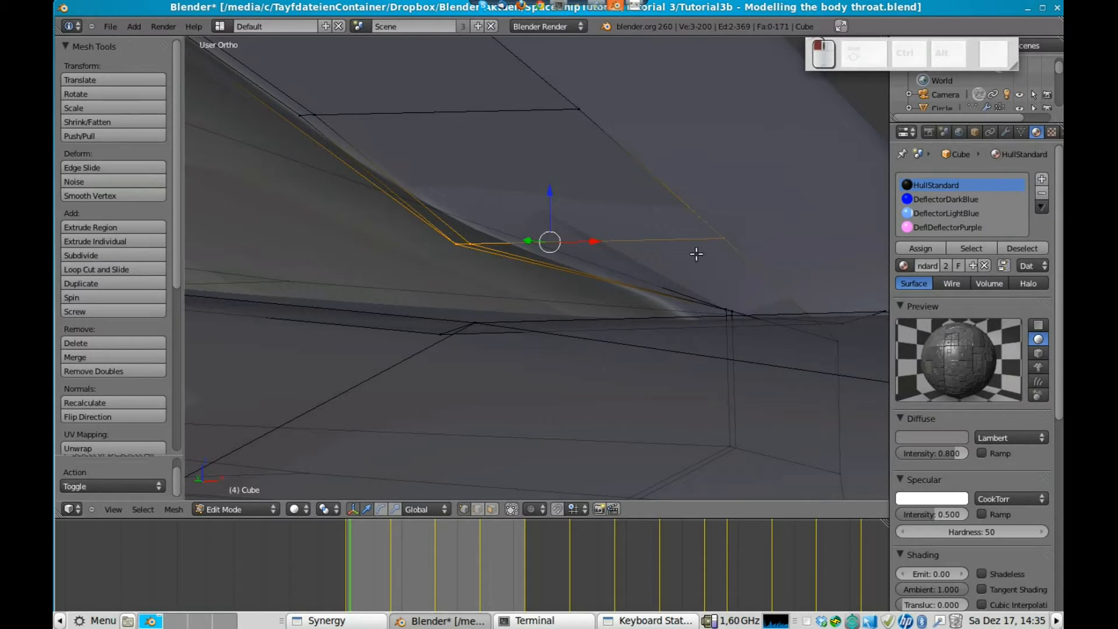
Snap the 3D cursor to the centreline vertex of the neck's lowest rear cross edge and set the pivot point to 3D Cursor
key("shift+s")
left_click(775, 278)
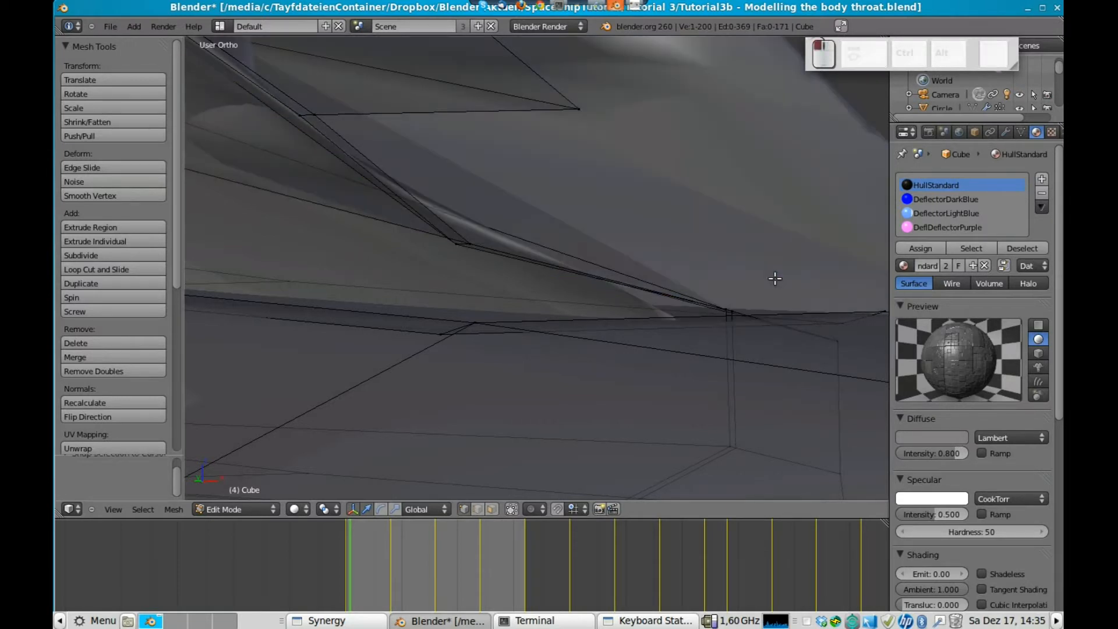
key("shift+s")
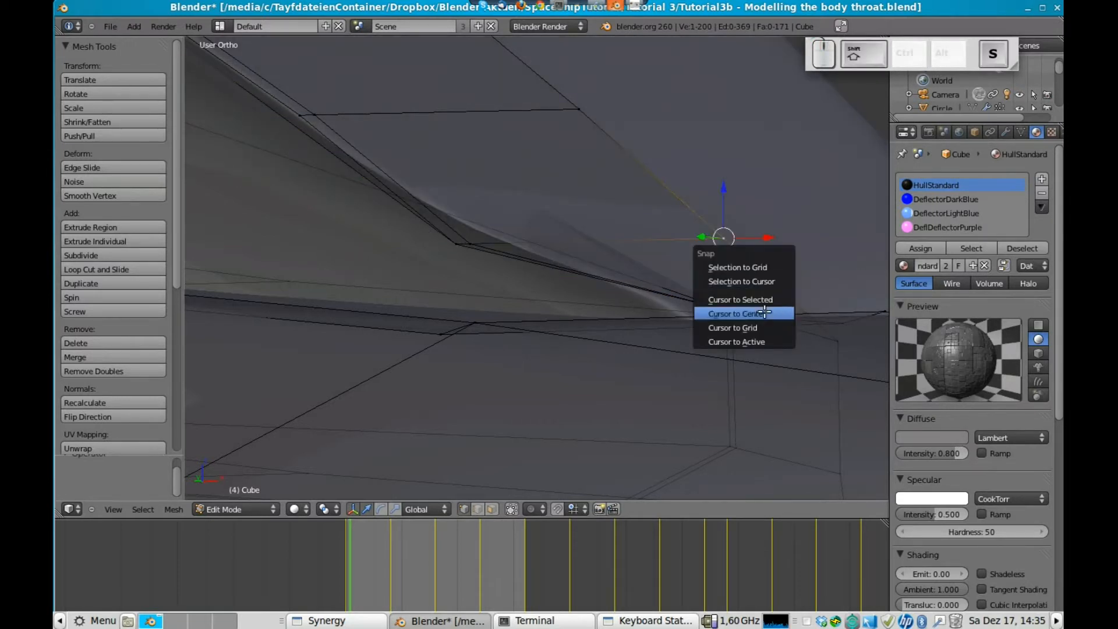
left_click(765, 299)
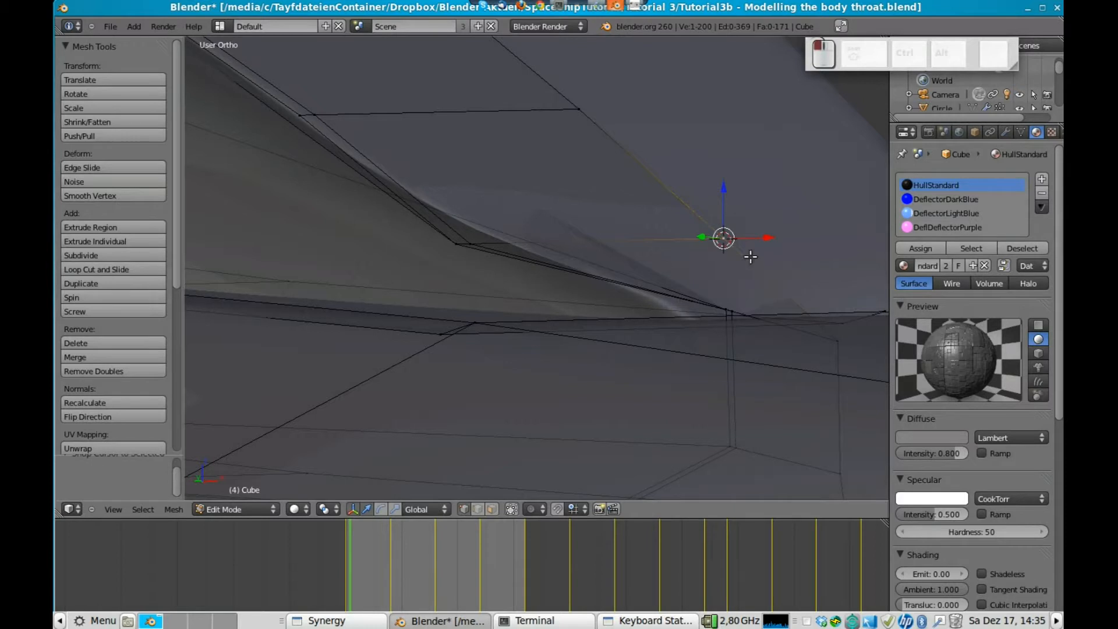
left_click(324, 507)
left_click(354, 473)
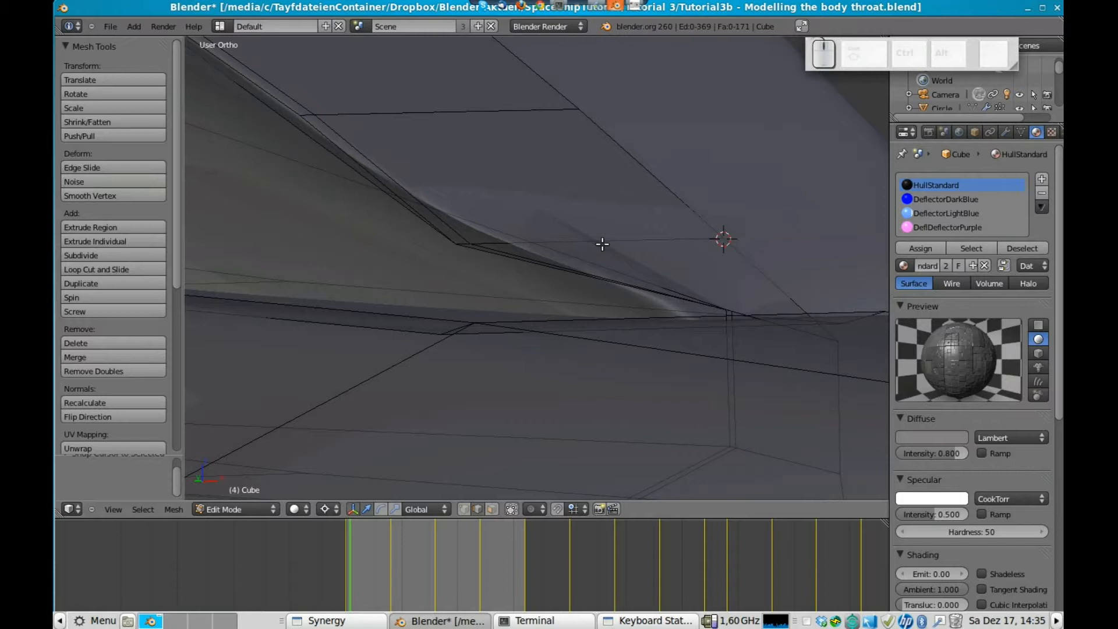
Select both segments of the neck's lowest rear cross edge and scale them along X to about 0.53 around the 3D cursor
middle_click_drag(472, 242, 181, 561)
middle_click_drag(550, 287, 548, 302)
middle_click_drag(486, 487, 534, 189, "shift")
scroll(471, 348, "up", 3)
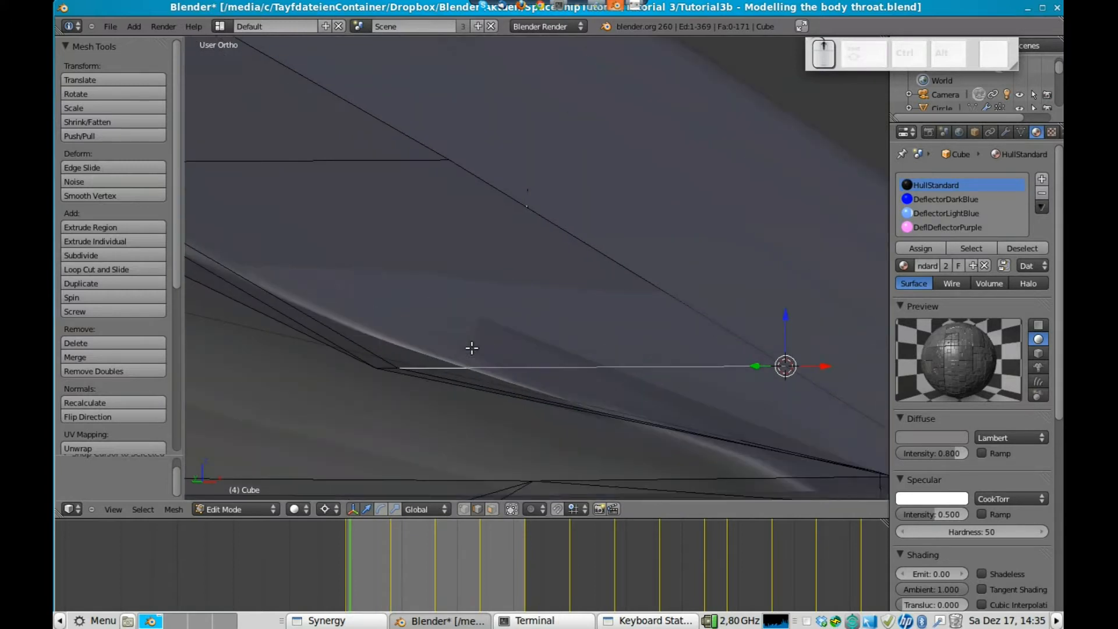
key("shift")
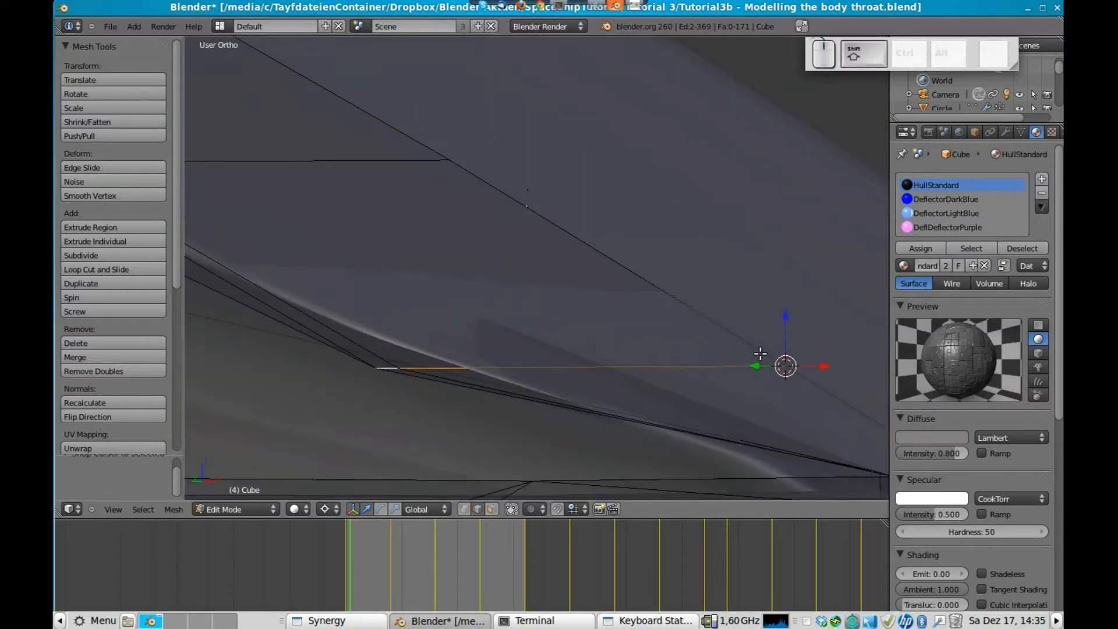
key("s")
key("x")
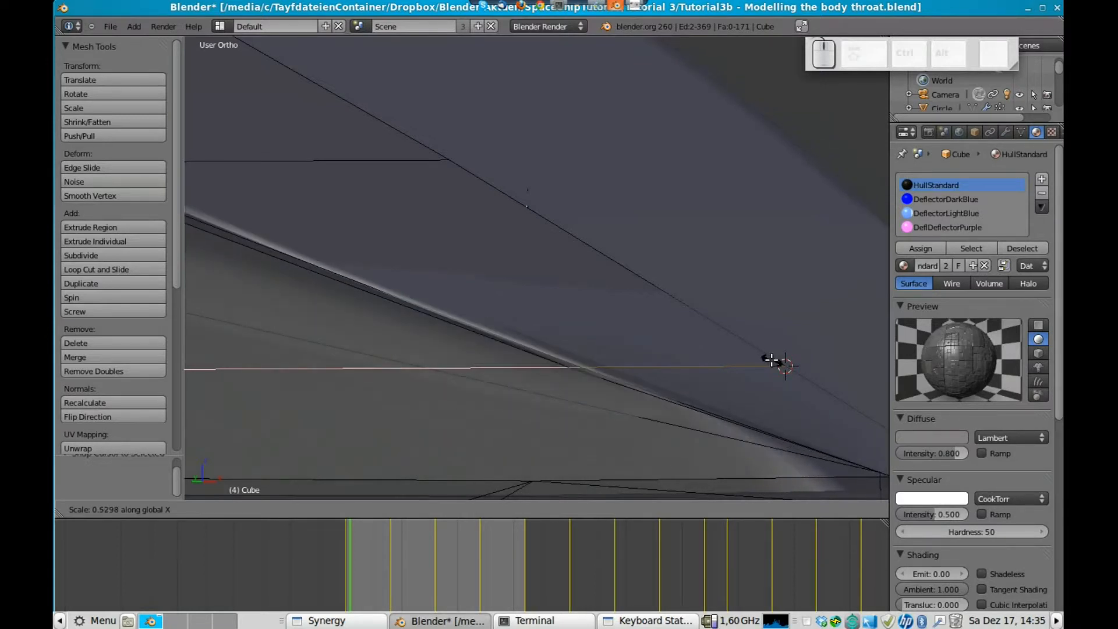
left_click(770, 359)
Inspect the narrowed neck base from the top, front, side and behind, comparing the smoothed surface with the edit mesh
key("Tab")
scroll(771, 370, "down", 3)
middle_click_drag(771, 369, 713, 383)
key("KP_7")
scroll(683, 331, "down", 9)
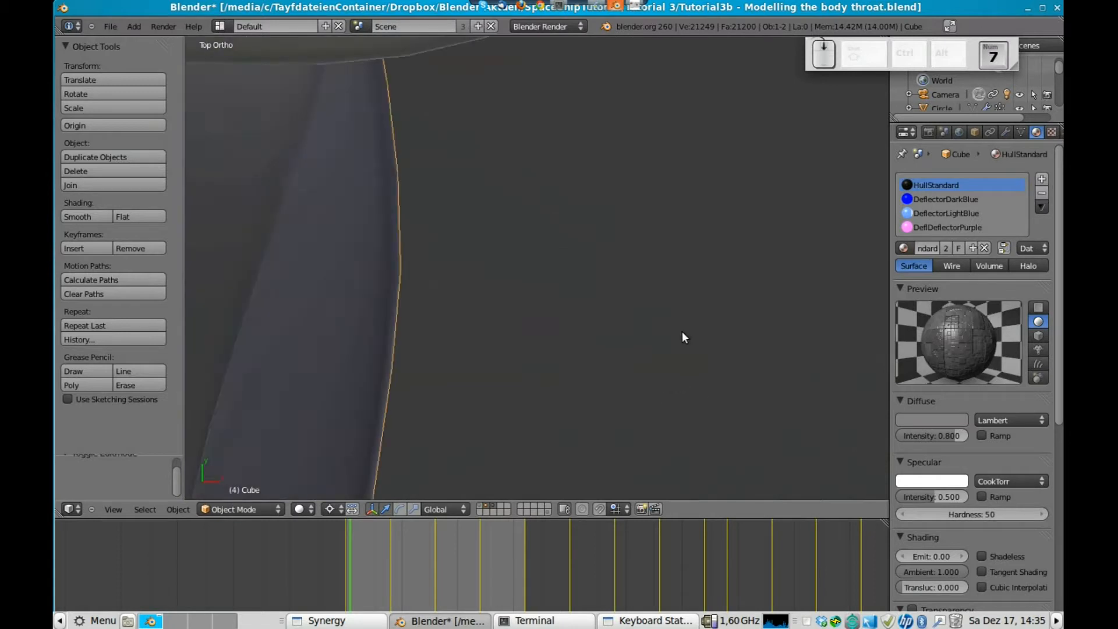
middle_click_drag(414, 361, 584, 104, "shift")
scroll(577, 280, "up", 2)
key("KP_1")
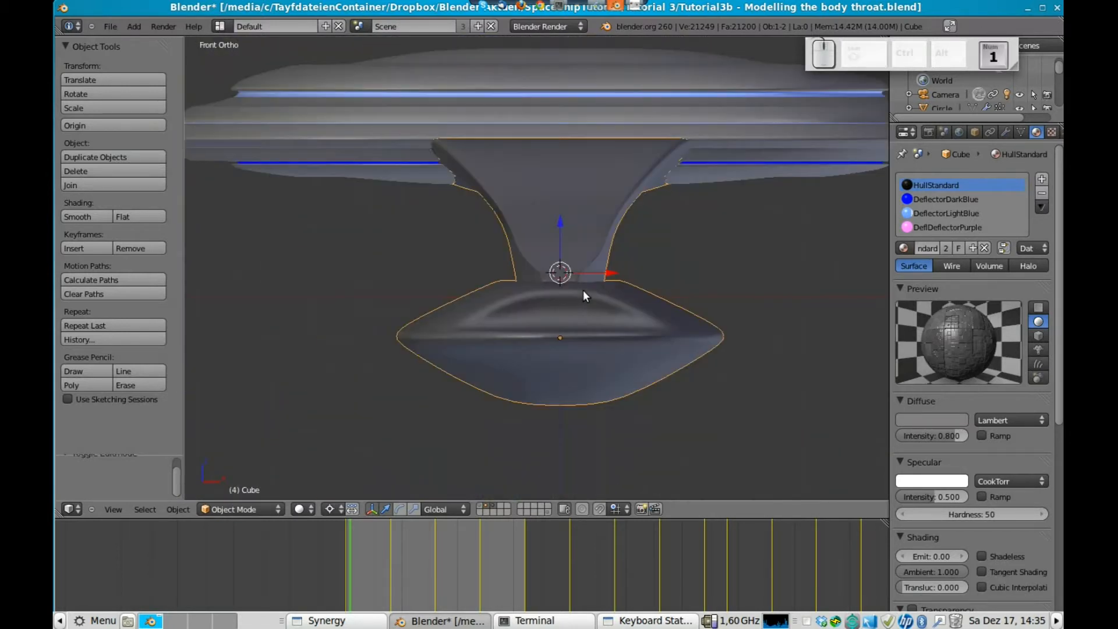
key("KP_3")
mouse_move(585, 296)
middle_mouse_down()
mouse_move(588, 282)
mouse_move(706, 367)
mouse_move(573, 280)
mouse_move(592, 302)
middle_mouse_up()
scroll(570, 273, "up", 4)
key("Tab")
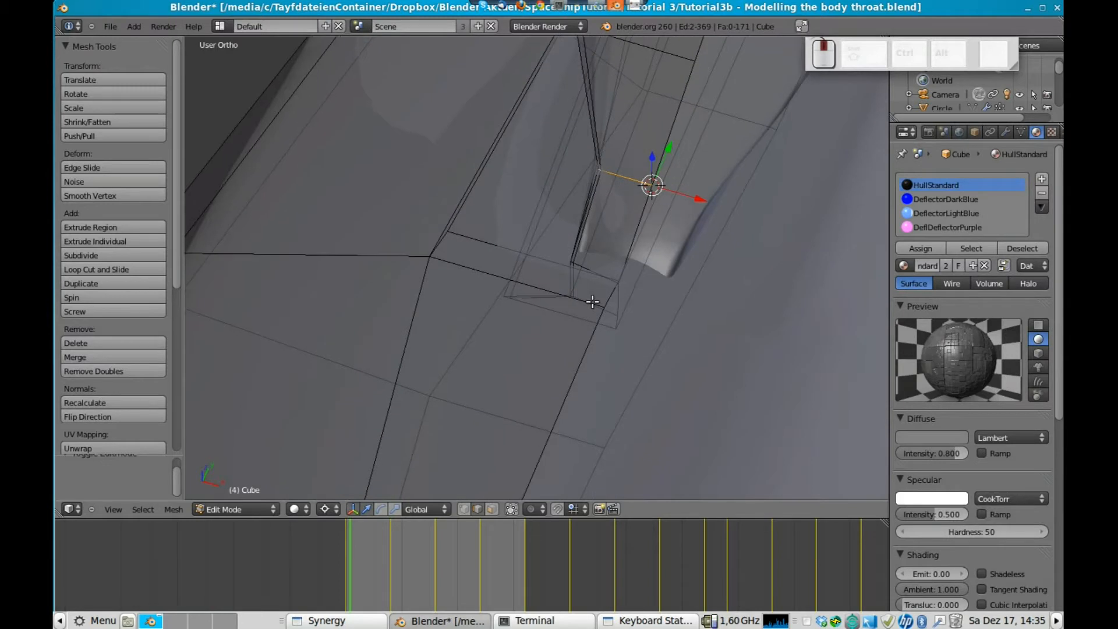
scroll(662, 259, "down", 3)
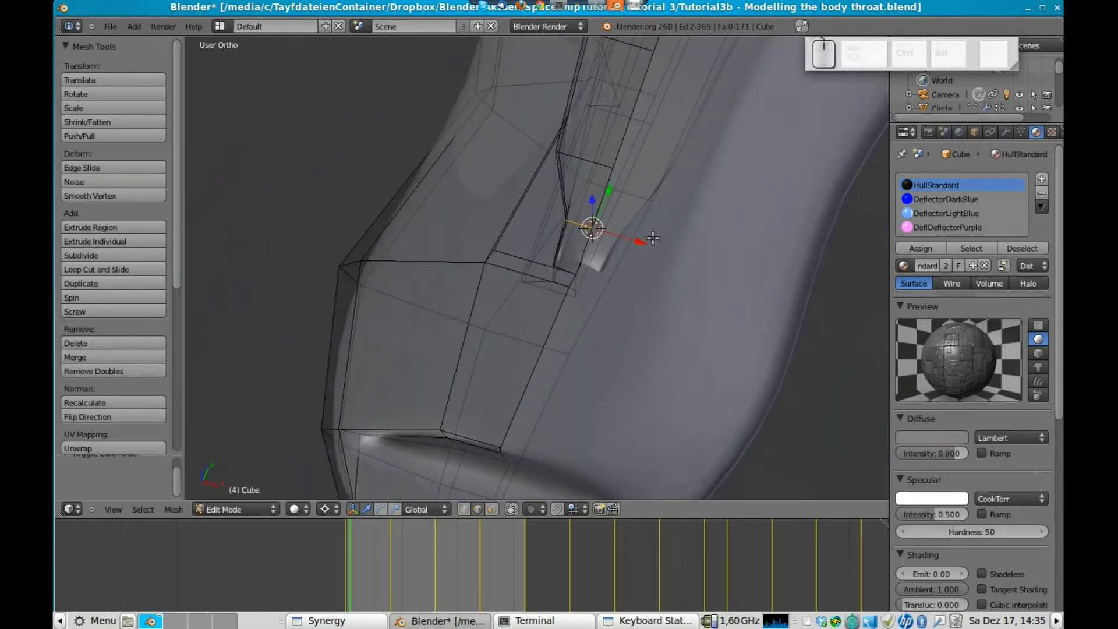
key("Tab")
middle_click_drag(615, 226, 661, 146)
Select the next higher cross edges on the neck's rear slope, scale them along X and check the neck from behind
key("Tab")
right_click(524, 240)
scroll(524, 240, "up", 6)
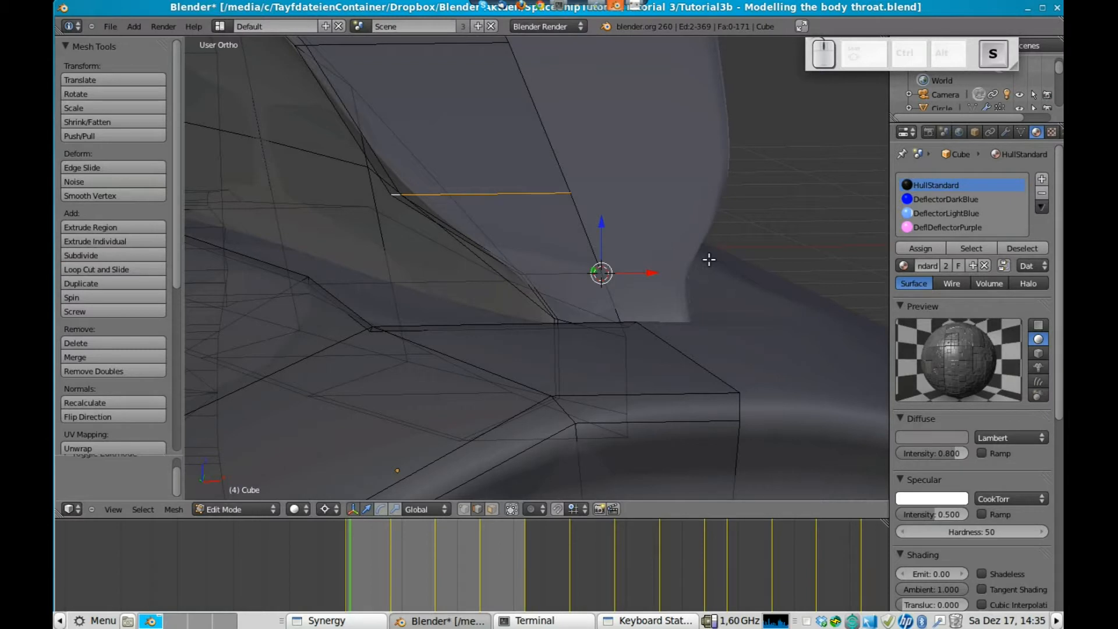
key("s")
key("x")
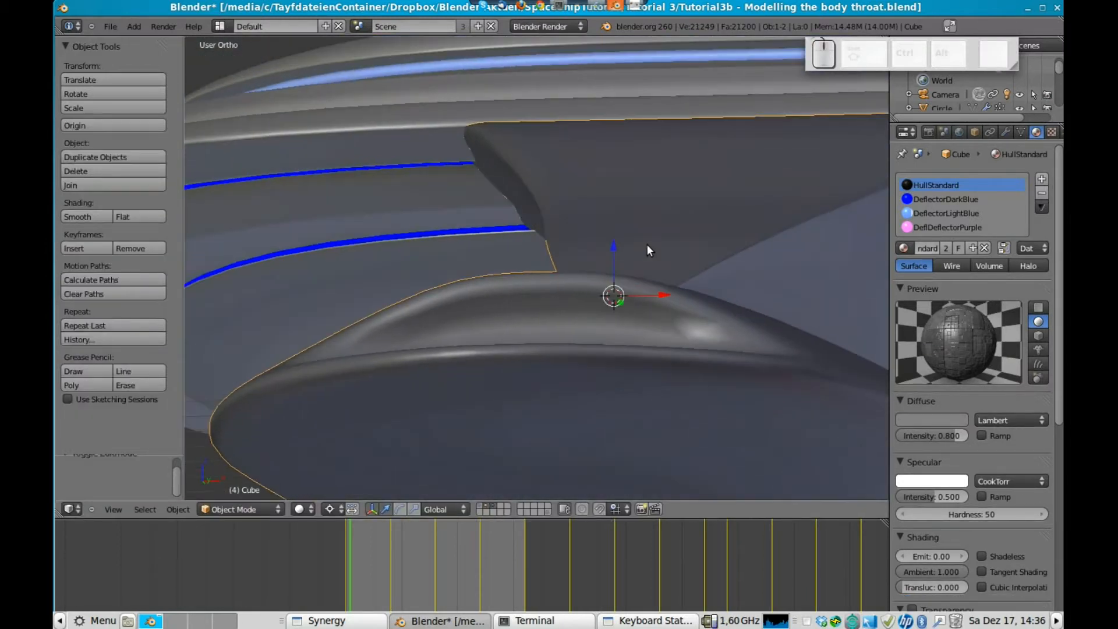
middle_click_drag(647, 245, 670, 239)
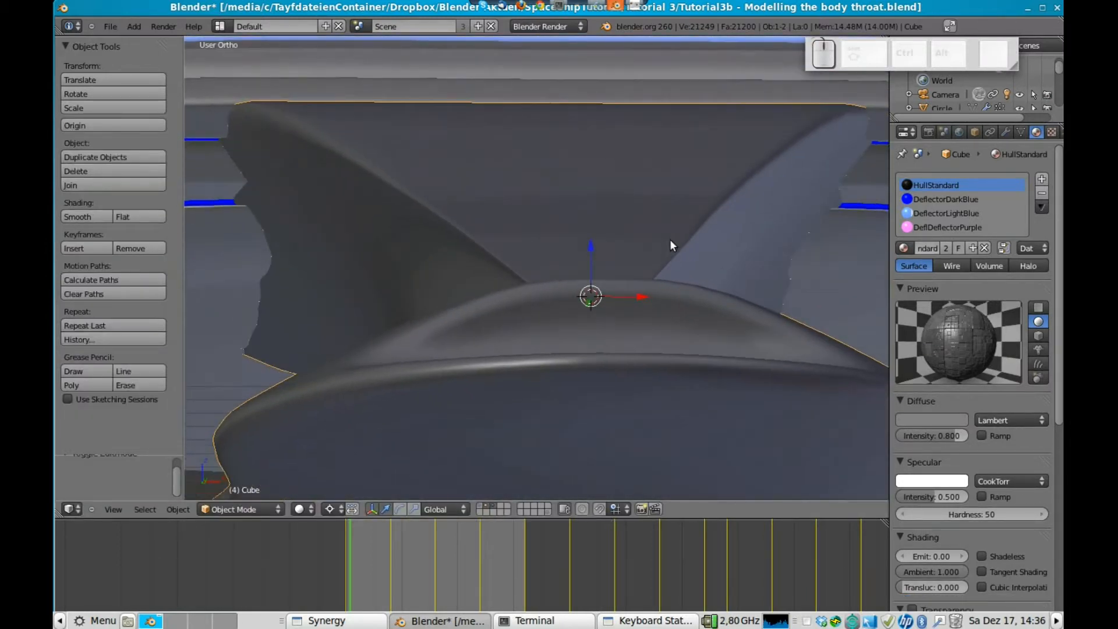
scroll(670, 239, "down", 8)
Inspect the dark neck patch that pokes through the deflector's upper rings and pick out the mesh edges crossing it
middle_click_drag(541, 288, 496, 316)
middle_click_drag(690, 215, 461, 169)
scroll(461, 169, "up", 2)
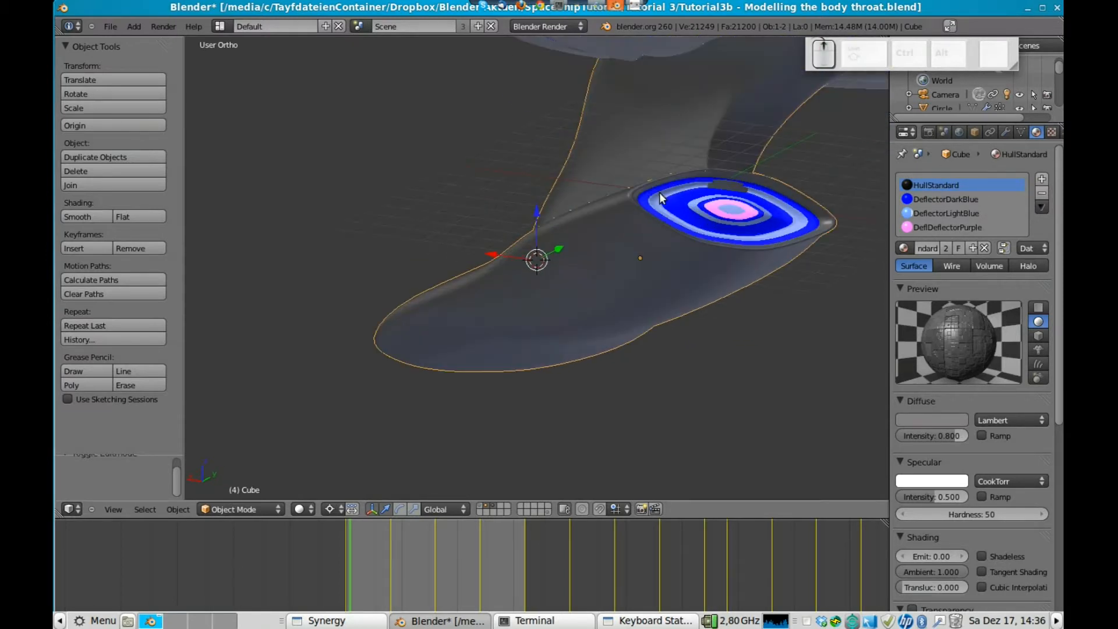
key("Tab")
scroll(778, 193, "up", 3)
left_click_drag(804, 177, 448, 330, "shift")
scroll(448, 332, "up", 6)
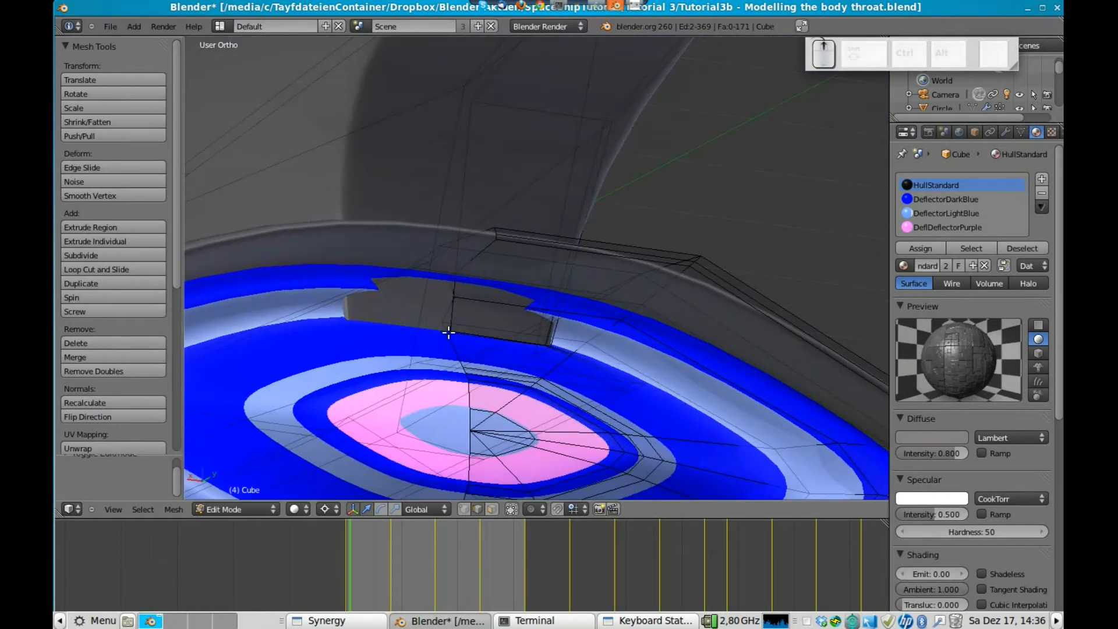
key("a")
middle_click_drag(414, 240, 501, 315, "shift")
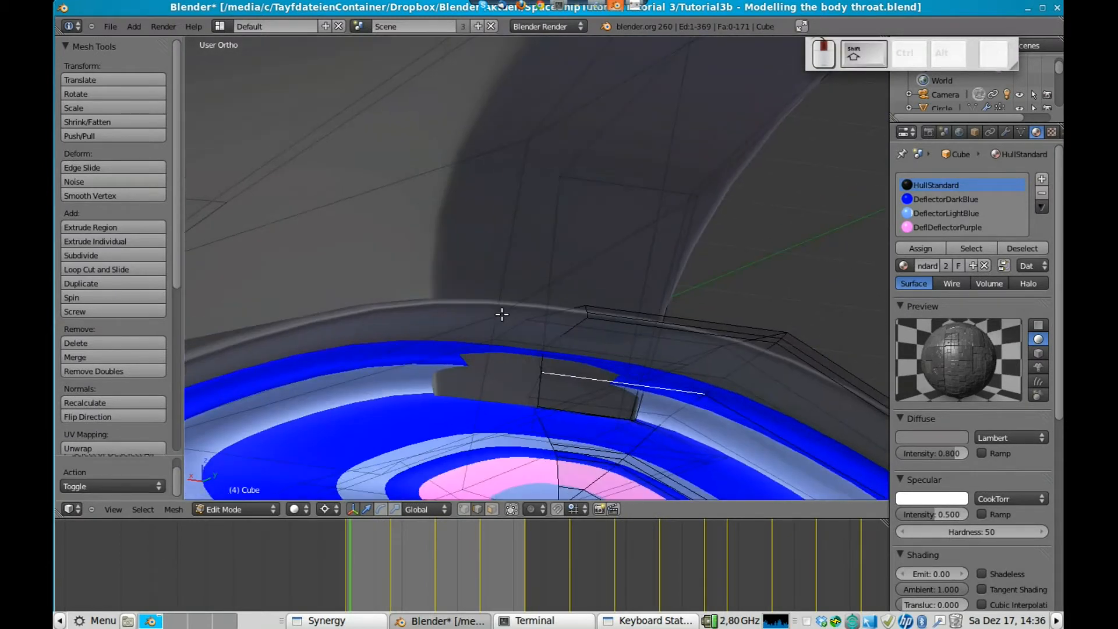
middle_click_drag(542, 377, 438, 201, "shift")
middle_click_drag(724, 312, 537, 178, "shift")
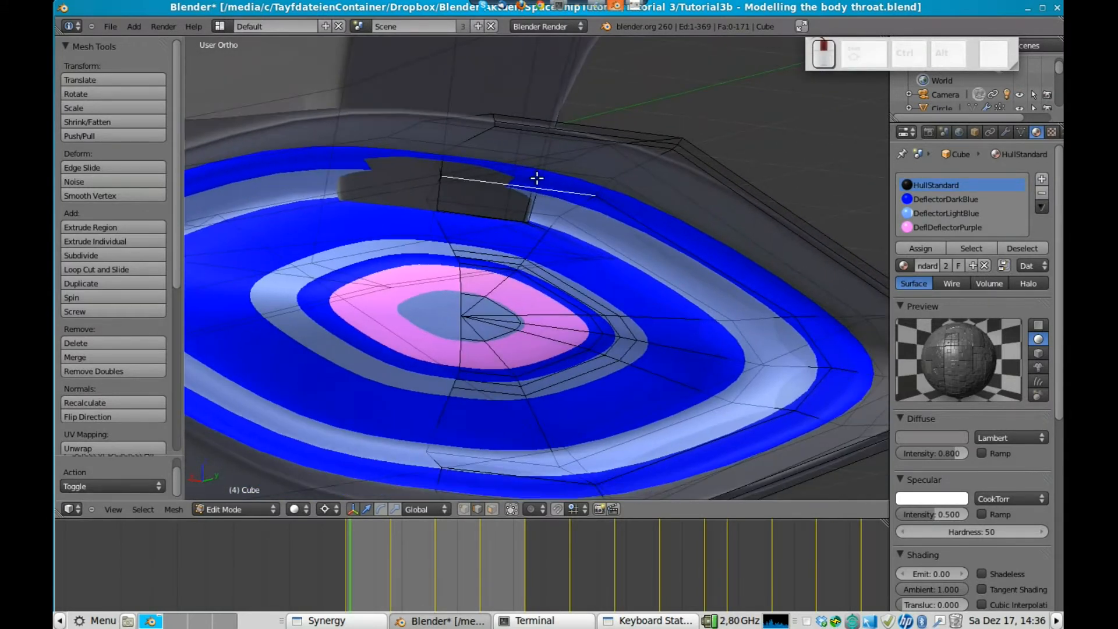
key("a")
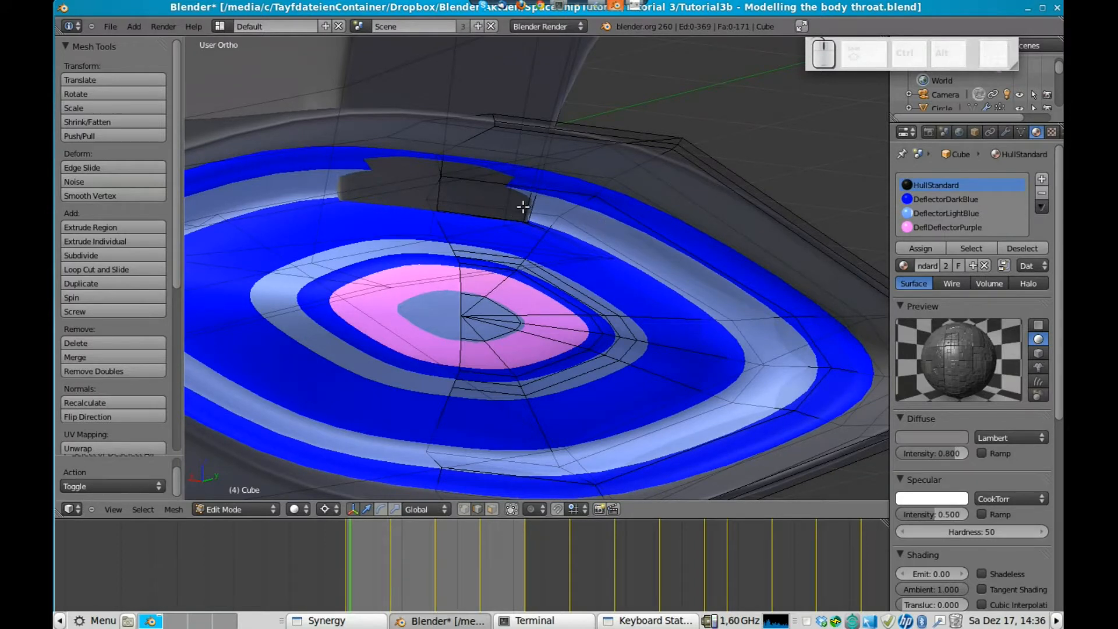
Select the linked lower body mesh including the deflector and hide it to expose the neck base
key("l")
key("a")
key("l")
key("h")
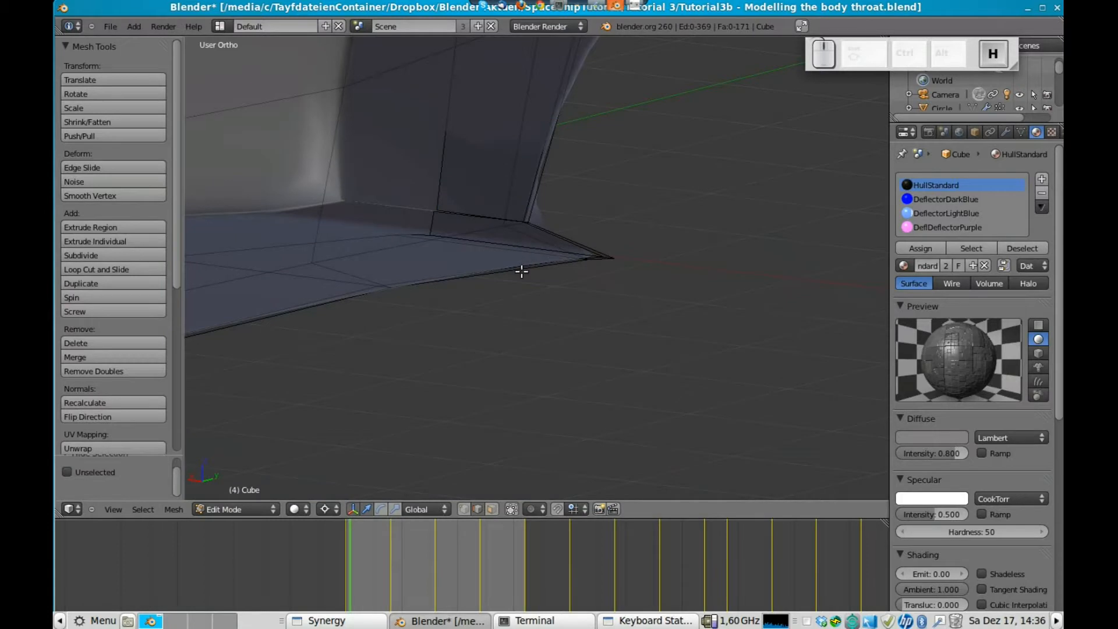
middle_click_drag(476, 215, 485, 242)
middle_click_drag(488, 152, 460, 406, "shift")
scroll(488, 354, "up", 3)
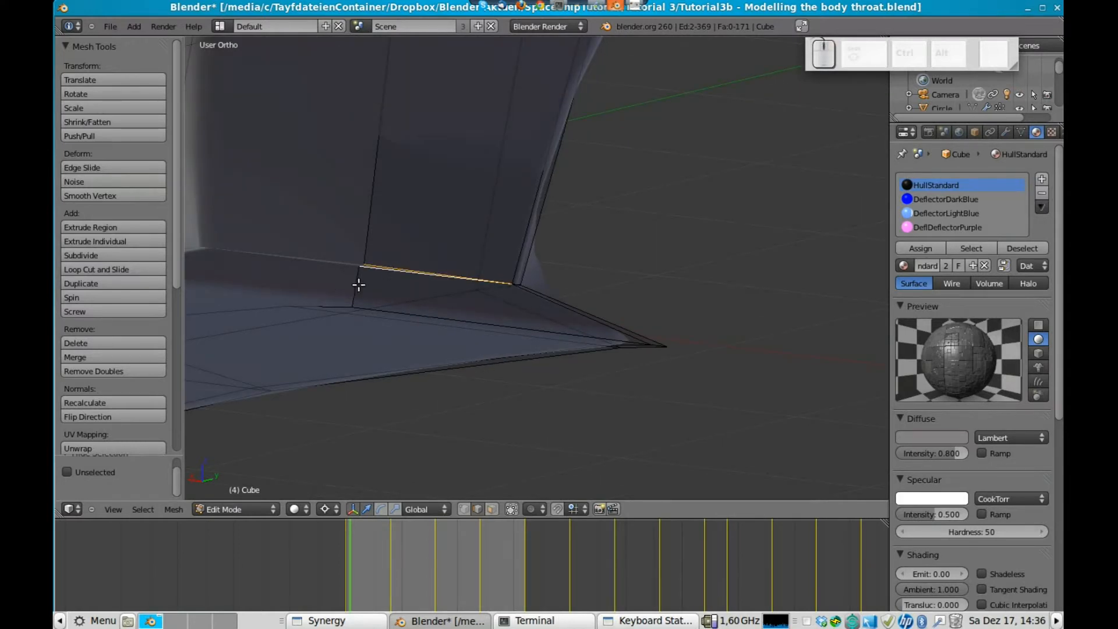
Select the connected edges at the neck base on the deflector side and try to move them along an axis
middle_click_drag(641, 295, 634, 297)
middle_click_drag(497, 363, 626, 245, "shift")
right_click(504, 320)
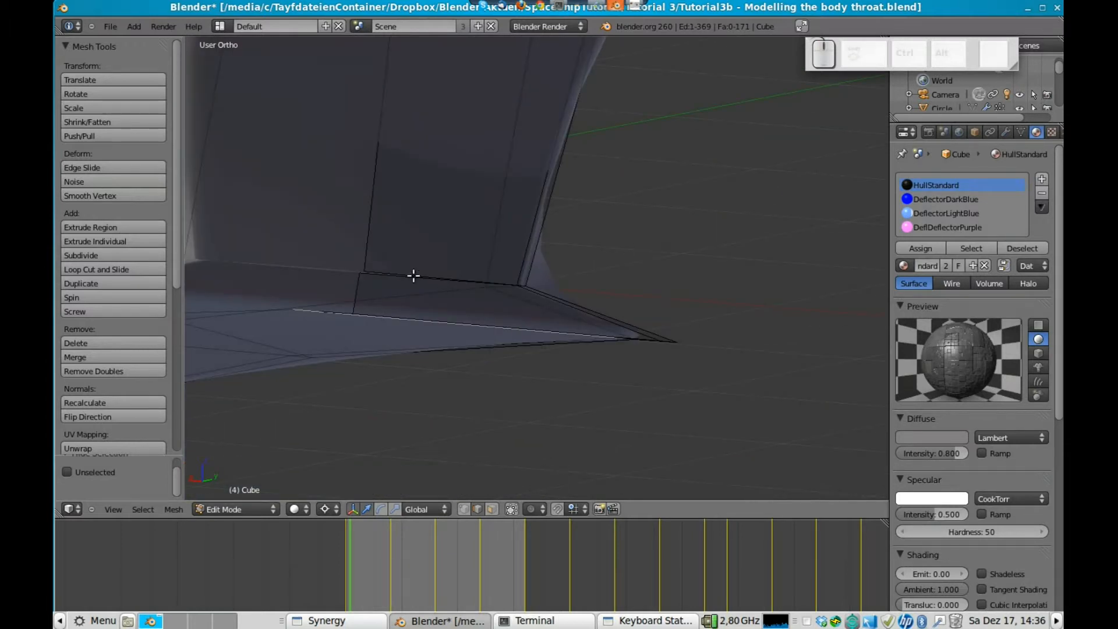
right_click(349, 299, "shift")
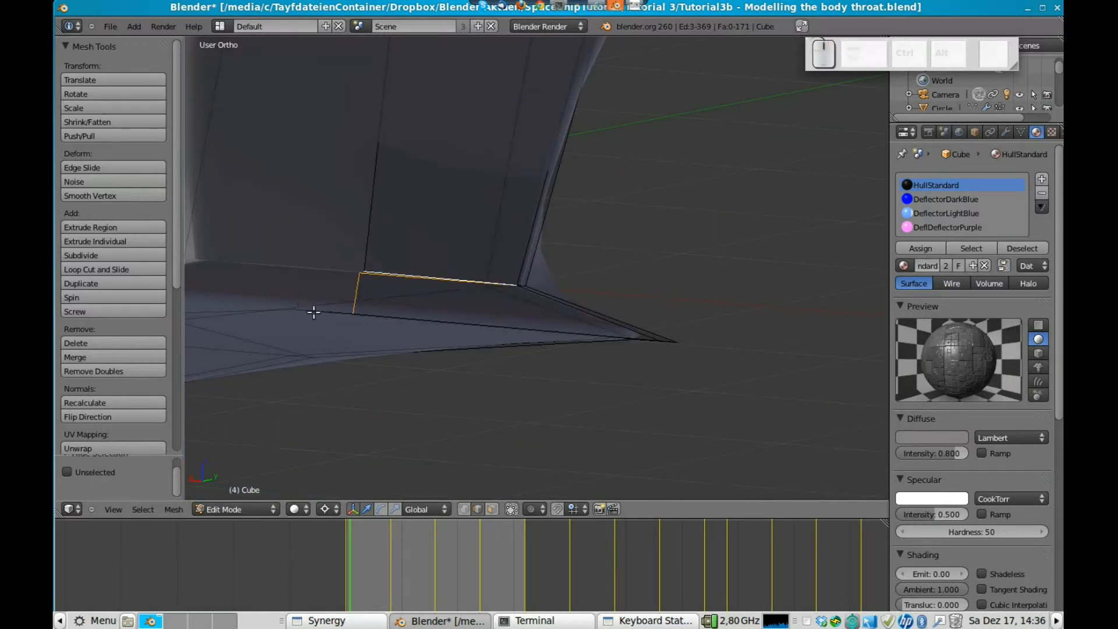
key("ctrl+z")
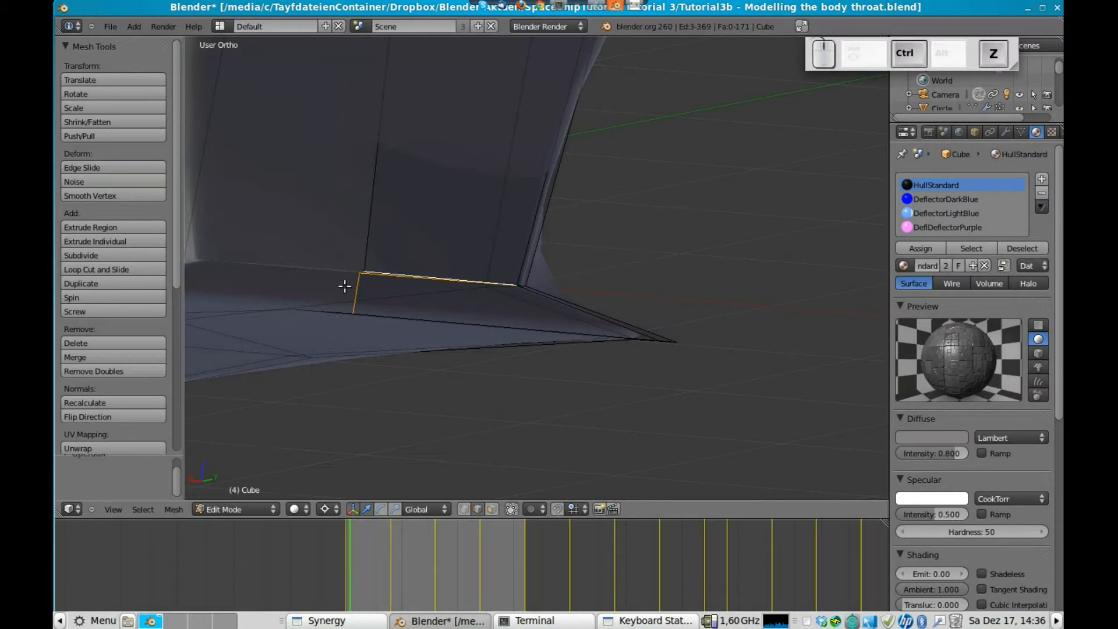
key("g")
key("y")
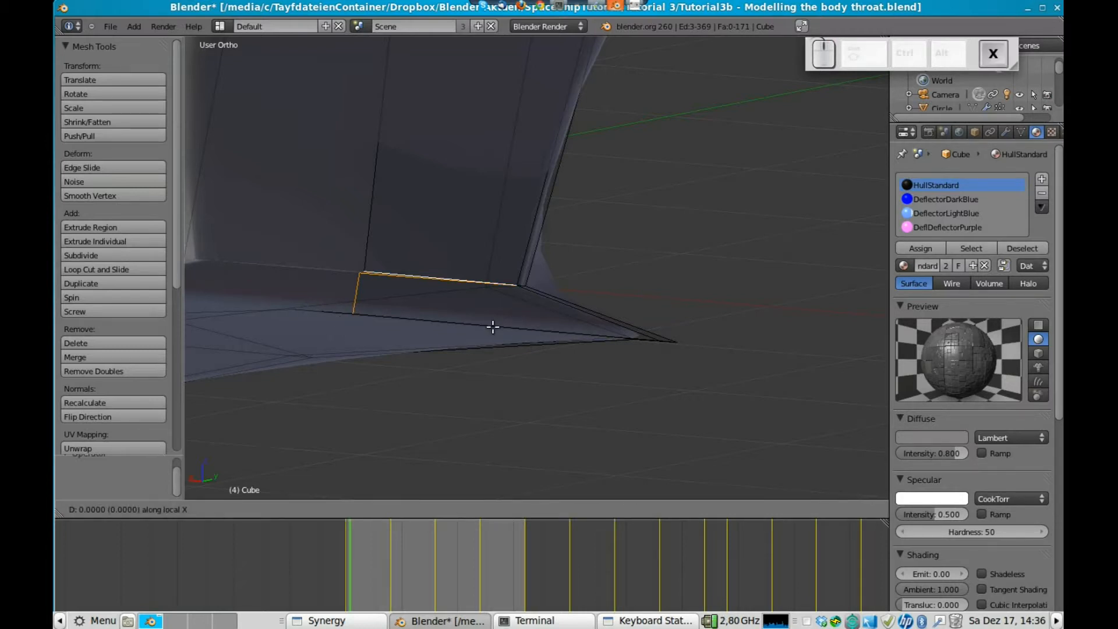
left_click(475, 340)
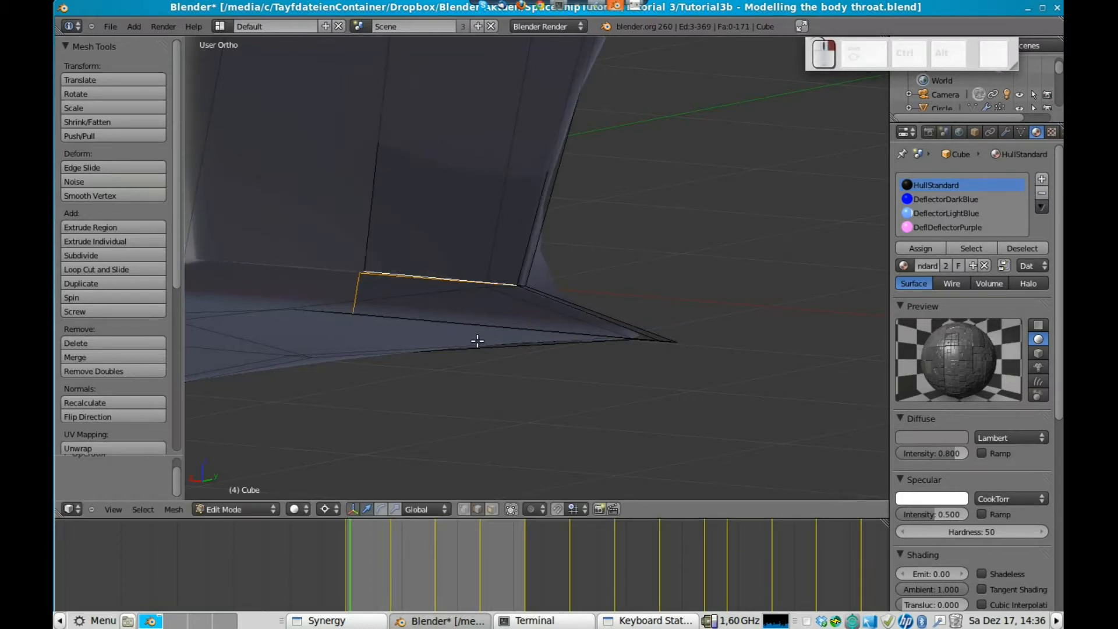
Compare the neck base with the smoothed object, reveal the hidden lower body mesh and clear the selection
key("Tab")
scroll(496, 334, "down", 2)
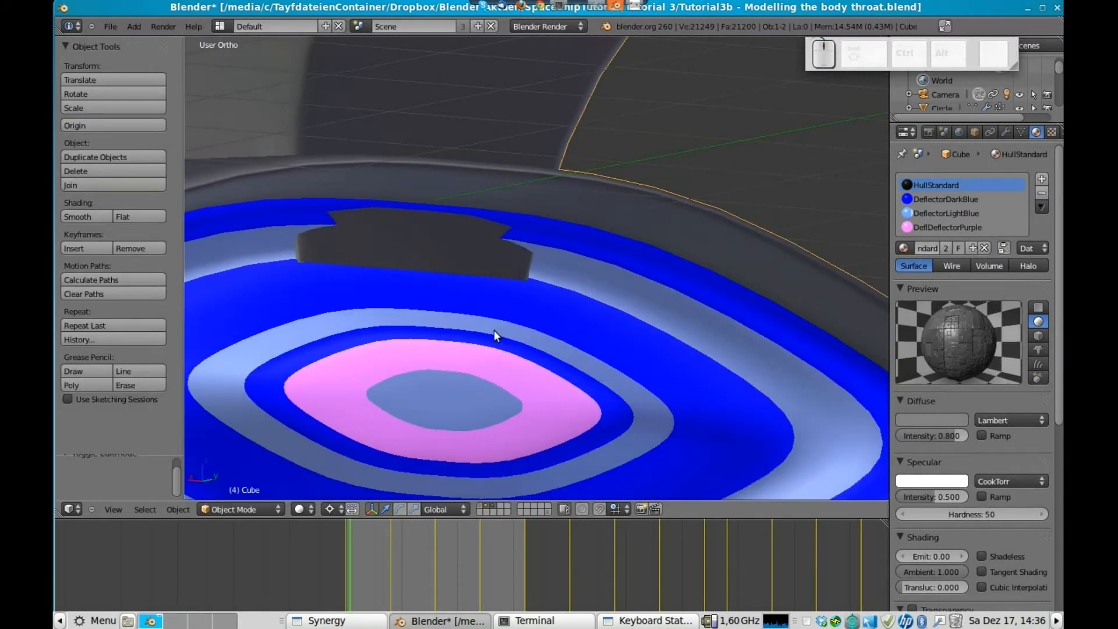
key("Tab")
scroll(481, 316, "up", 2)
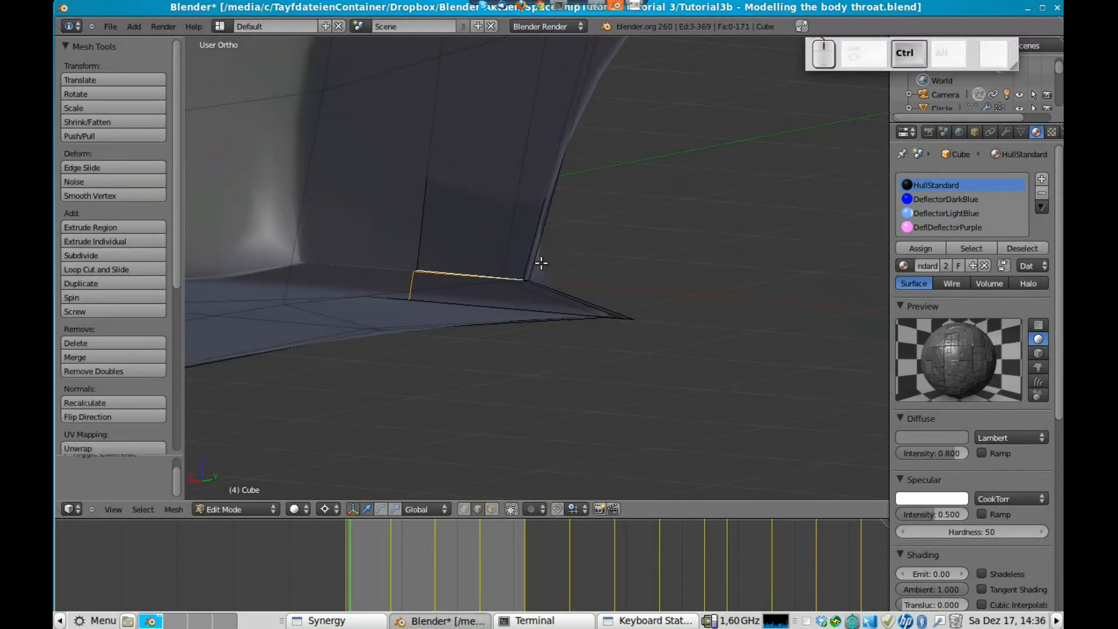
key("alt+h")
key("a")
scroll(585, 308, "down", 1)
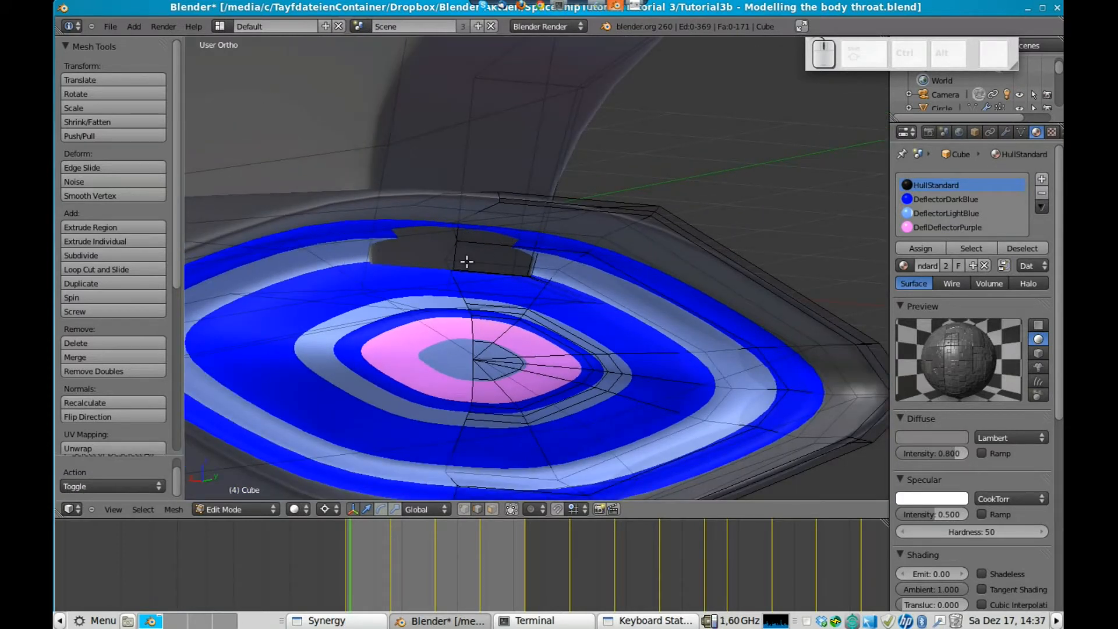
From the back view, frame the neck patch overlapping the deflector and limit selection to visible geometry
scroll(481, 261, "up", 1)
middle_click_drag(631, 291, 631, 277)
key("KP_3")
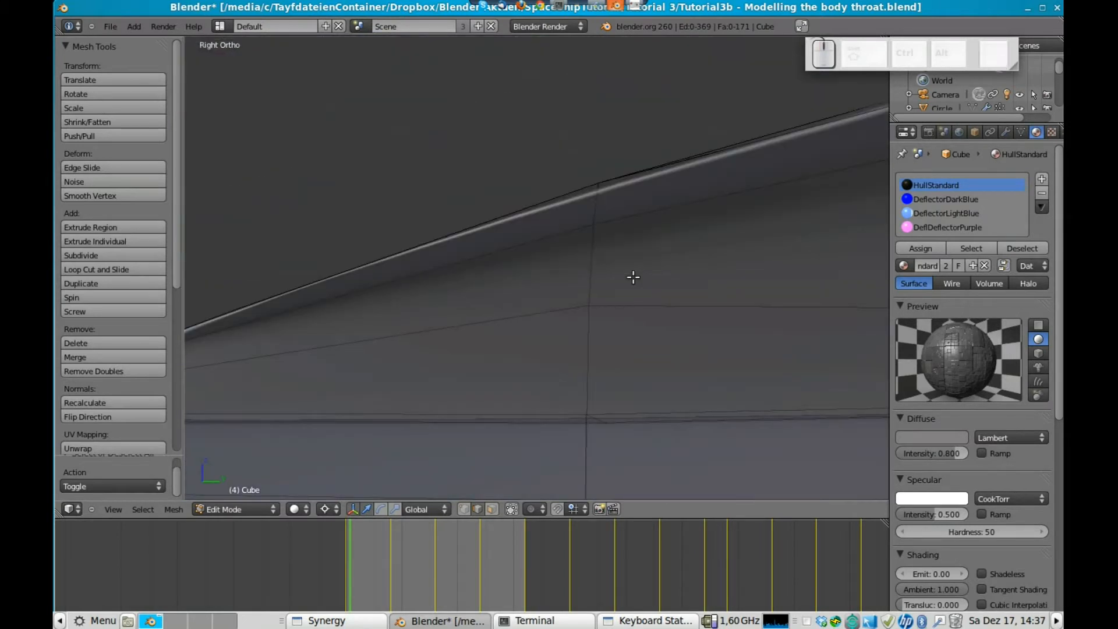
key("KP_1")
middle_click_drag(633, 278, 422, 227, "shift")
key("ctrl+KP_1")
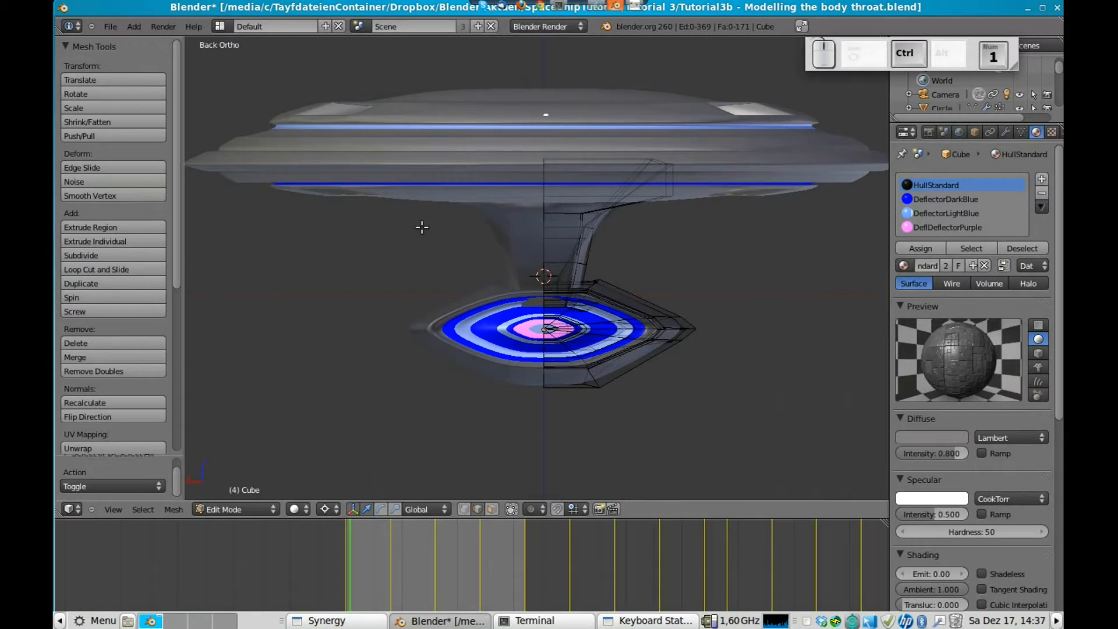
scroll(491, 242, "up", 6)
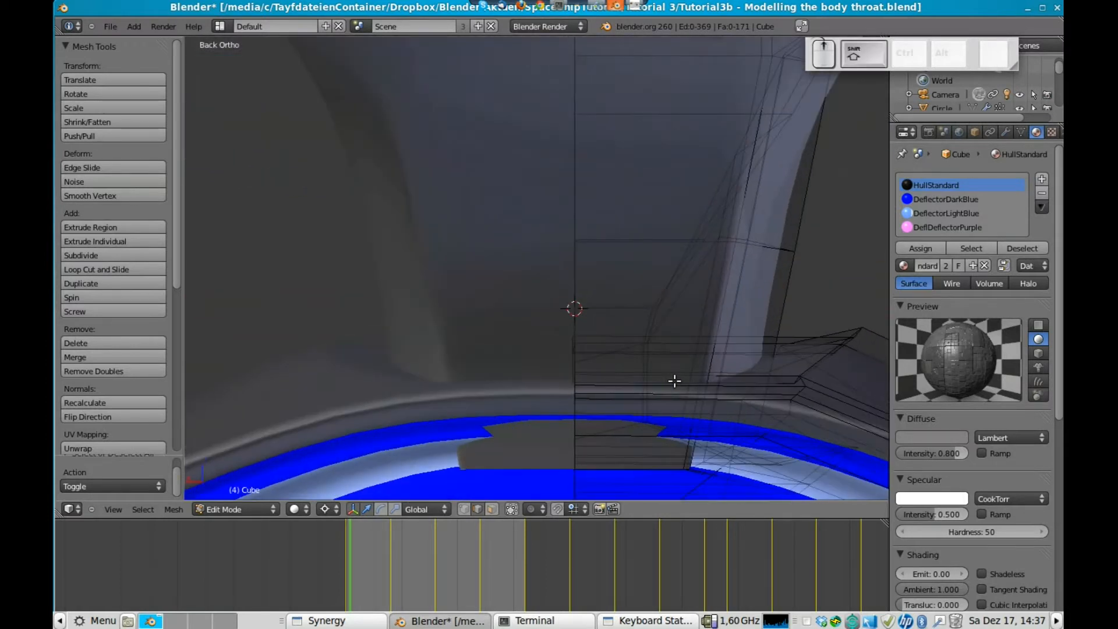
middle_click_drag(674, 381, 439, 196, "shift")
scroll(487, 272, "up", 3)
middle_click_drag(417, 289, 681, 299, "shift")
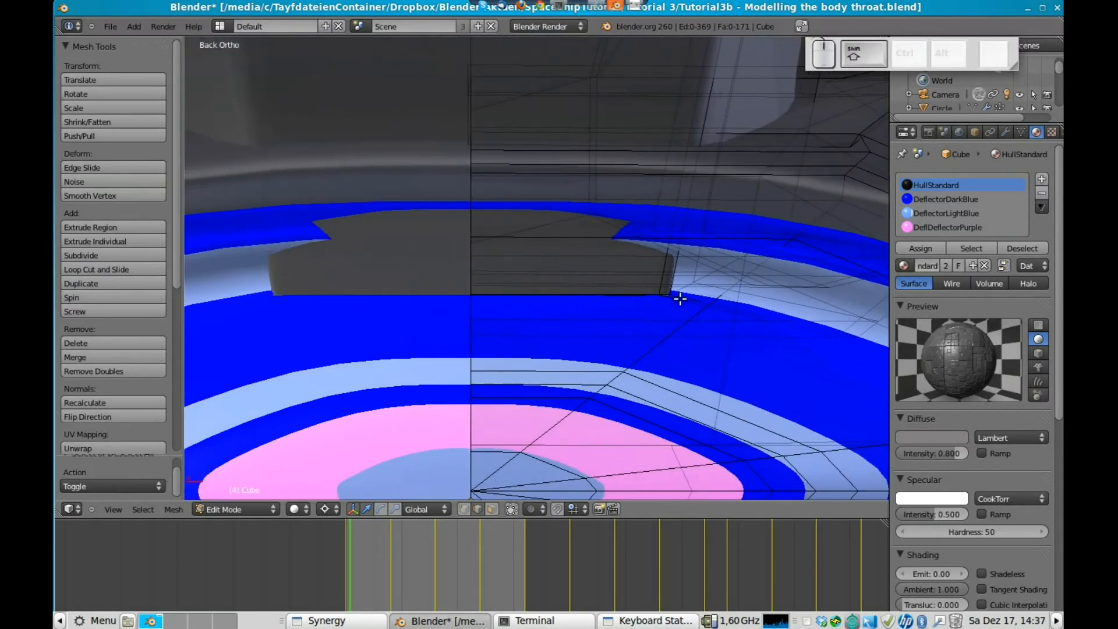
left_click(511, 509)
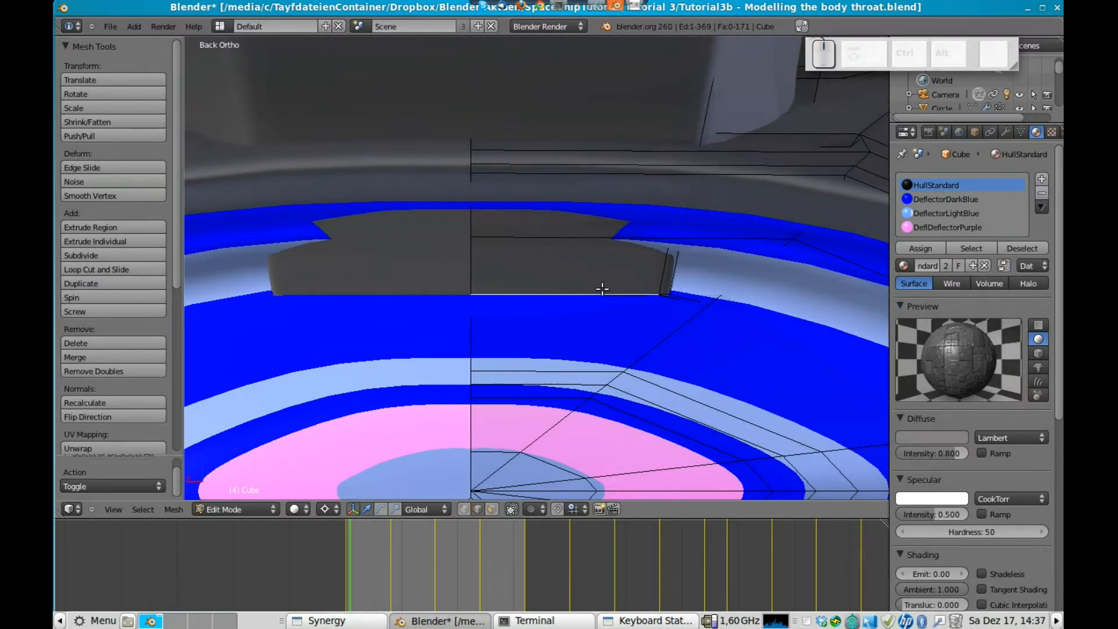
Move the bottom edge of the dark neck patch about -0.16 along global Y, behind the deflector surface, and check the smoothed result
middle_click_drag(497, 336, 512, 327)
middle_click_drag(586, 290, 193, 258, "shift")
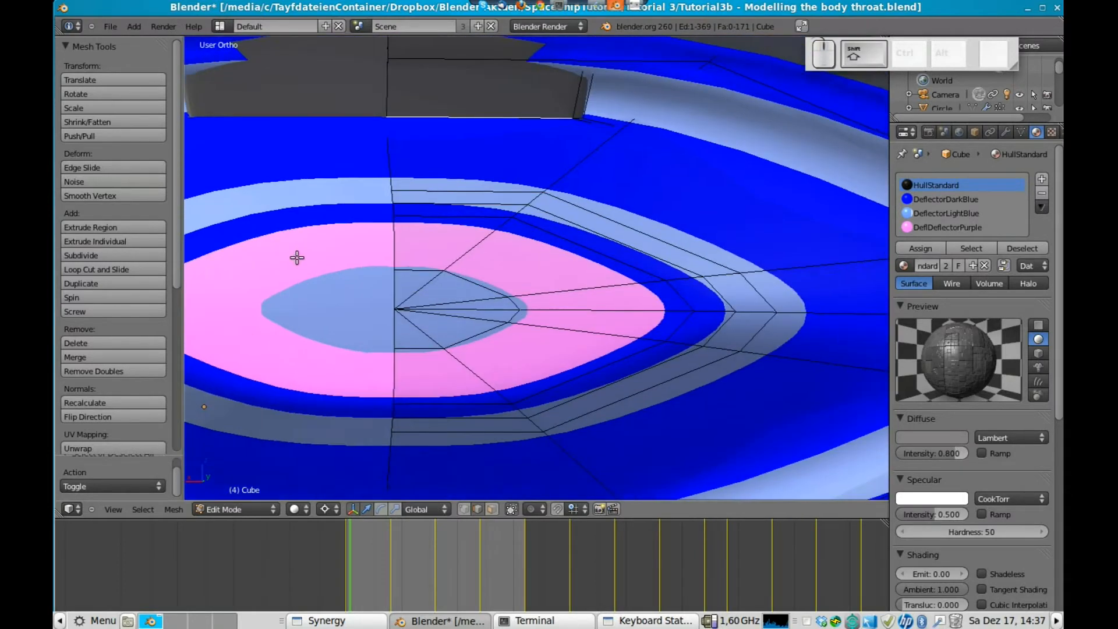
middle_click_drag(297, 257, 317, 260)
middle_click_drag(444, 263, 400, 229, "shift")
right_click(702, 234, "shift")
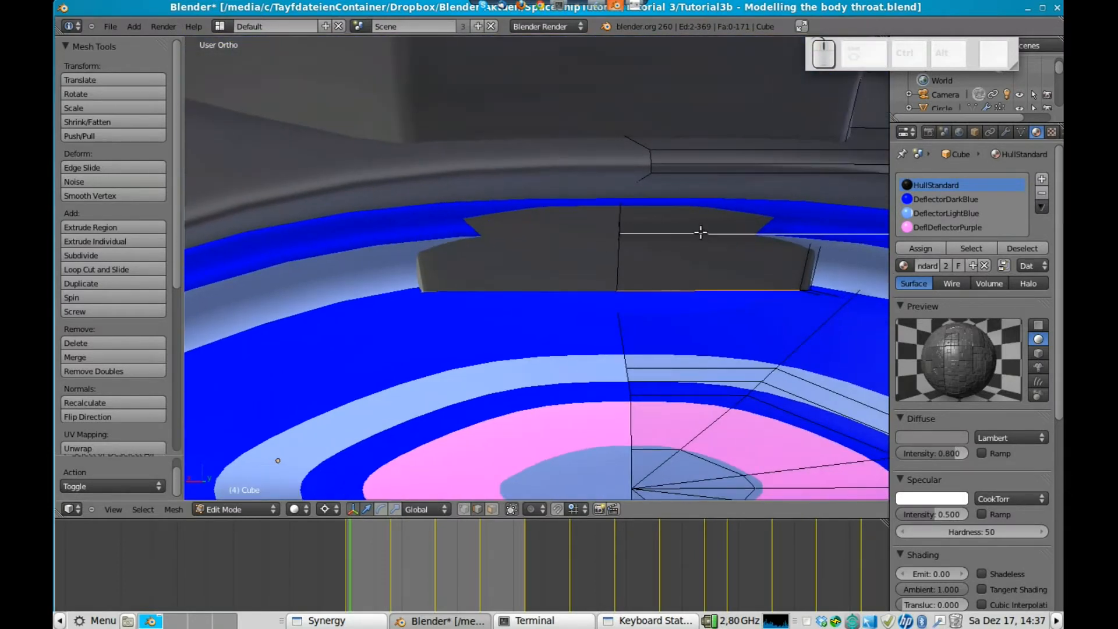
scroll(757, 311, "down", 4)
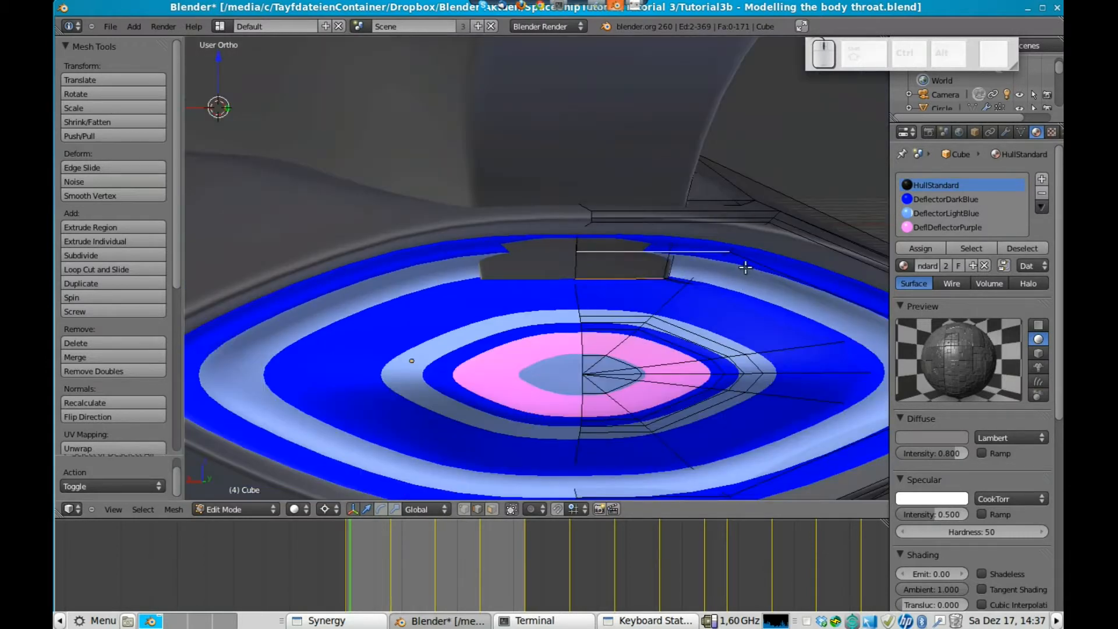
right_click(610, 251, "shift")
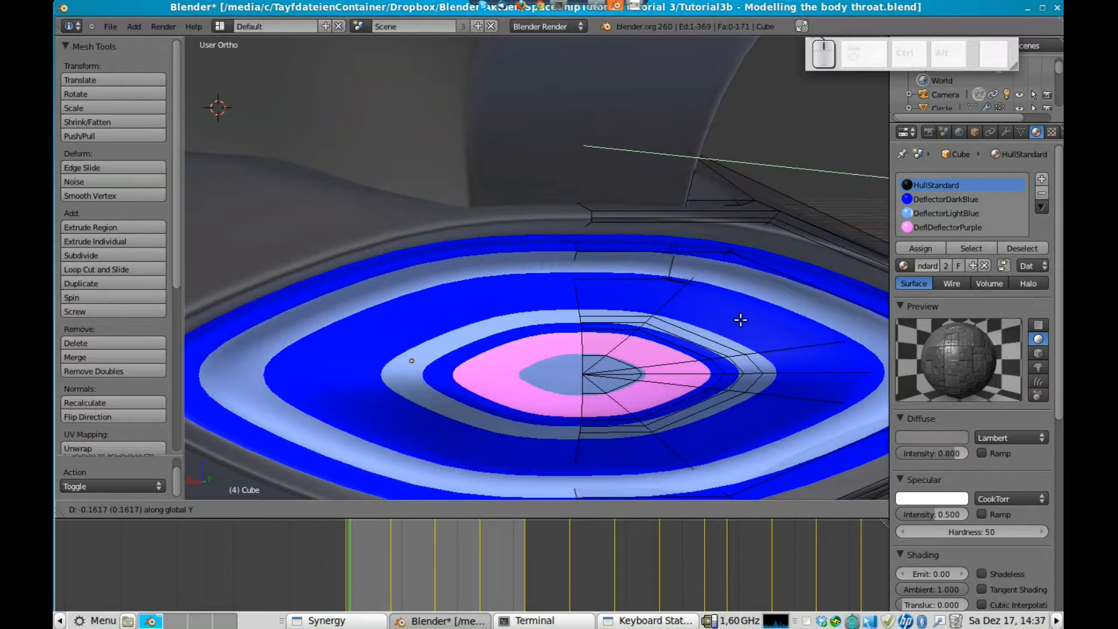
left_click(740, 320)
key("Tab")
scroll(724, 318, "down", 4)
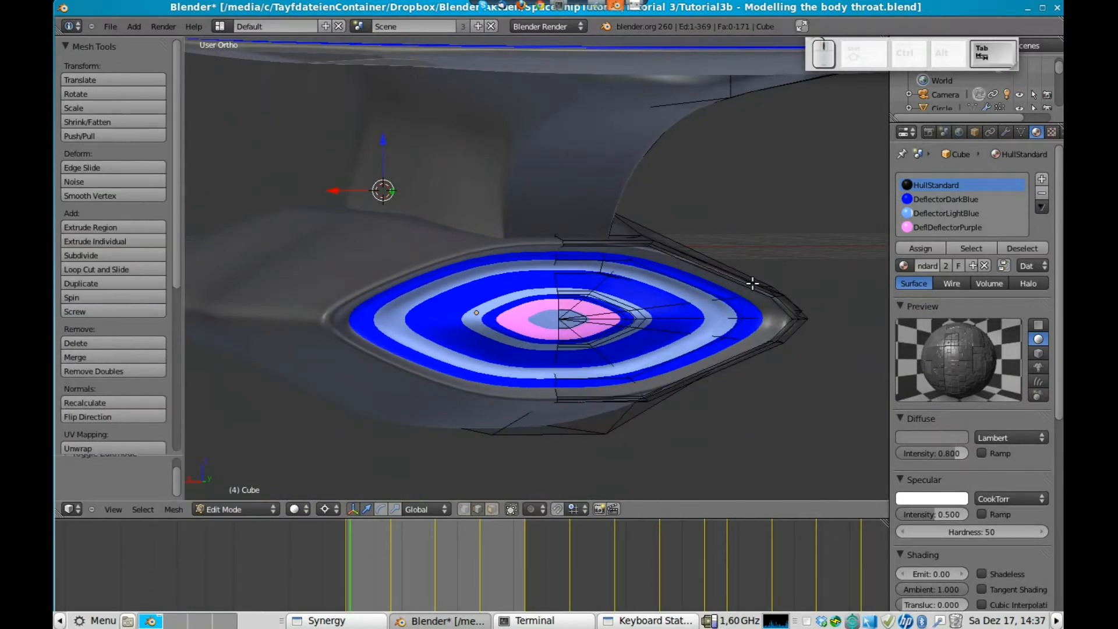
Select a vertex low on the neck's corner above the deflector and try to move it along X
key("Tab")
middle_click_drag(736, 275, 704, 252)
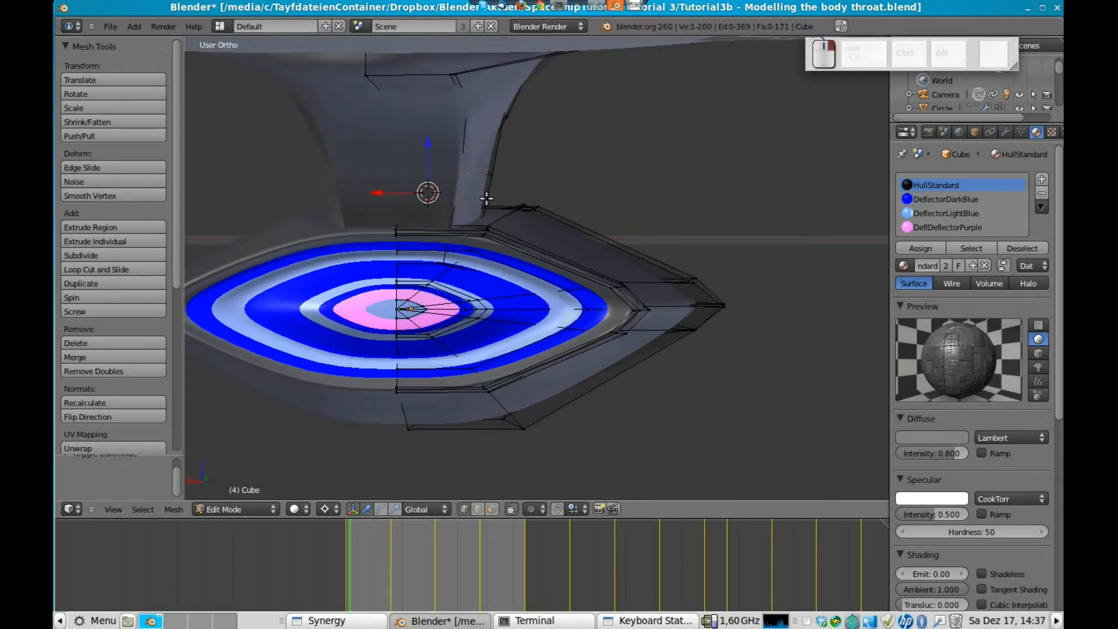
key("z")
key("z")
key("g")
key("x")
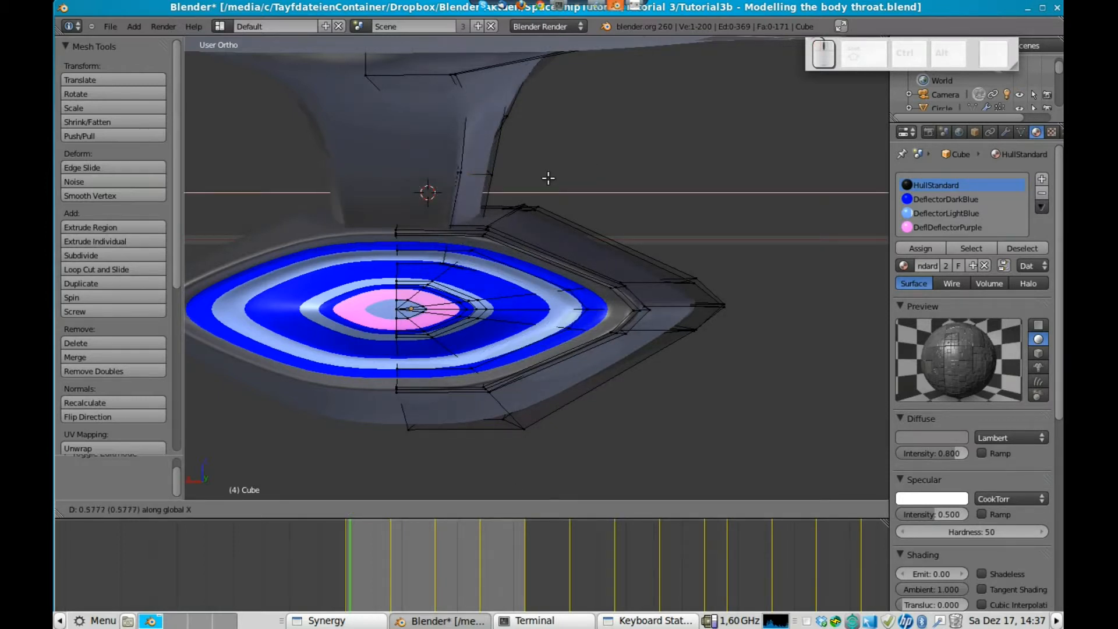
right_click(536, 179)
Extend the selection in wireframe to three neighbouring vertices on the neck's corner above the deflector and move them along global X
scroll(483, 187, "up", 3)
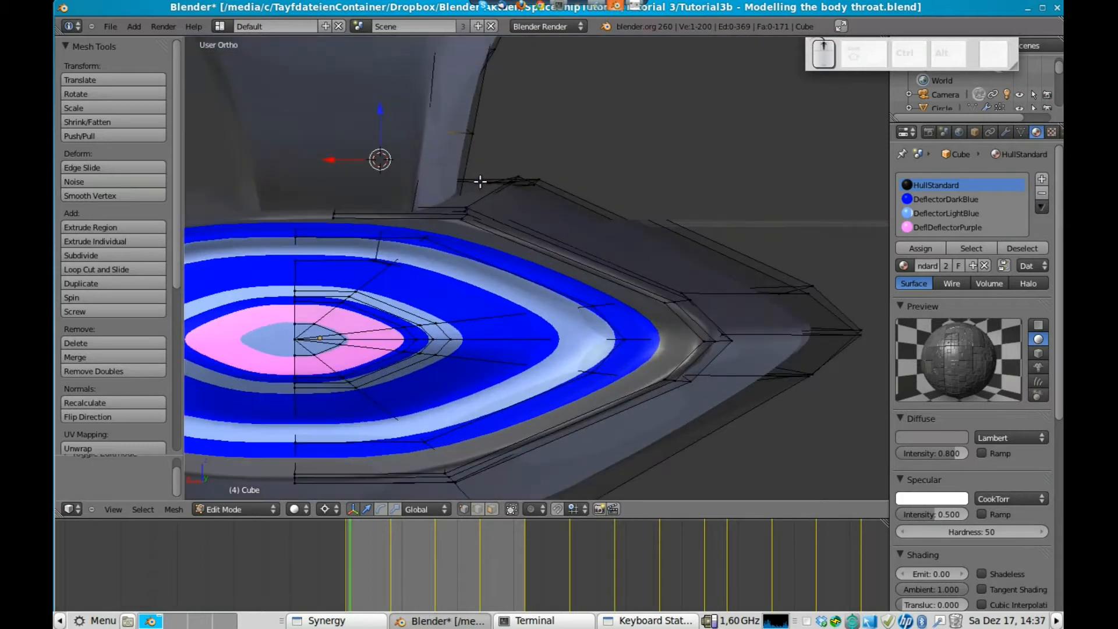
middle_click_drag(475, 180, 494, 237, "shift")
key("shift+z")
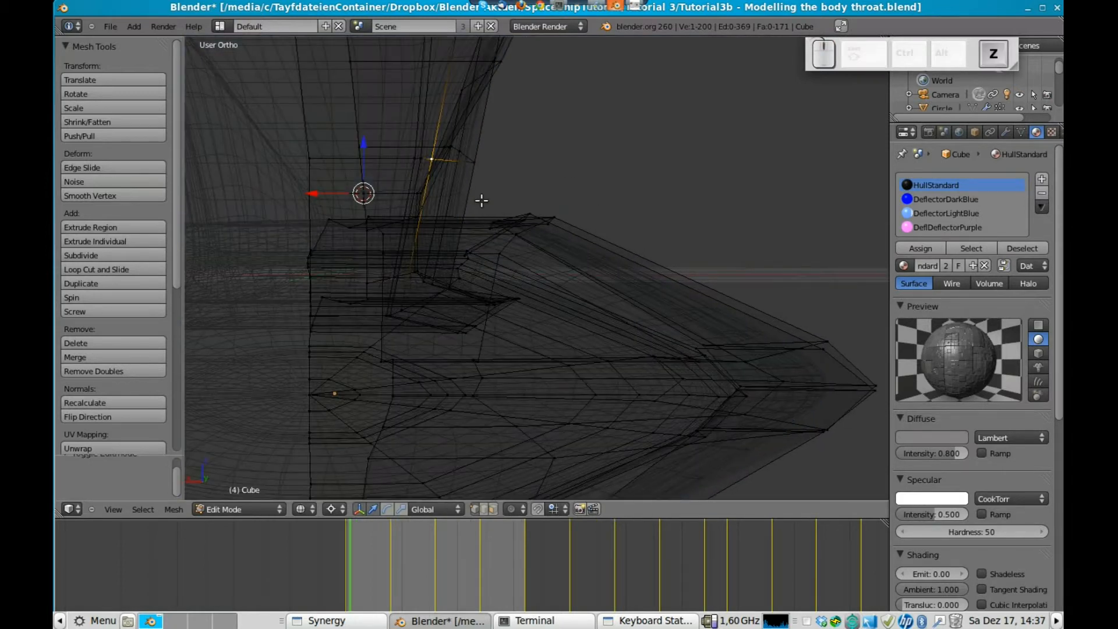
right_click(417, 157)
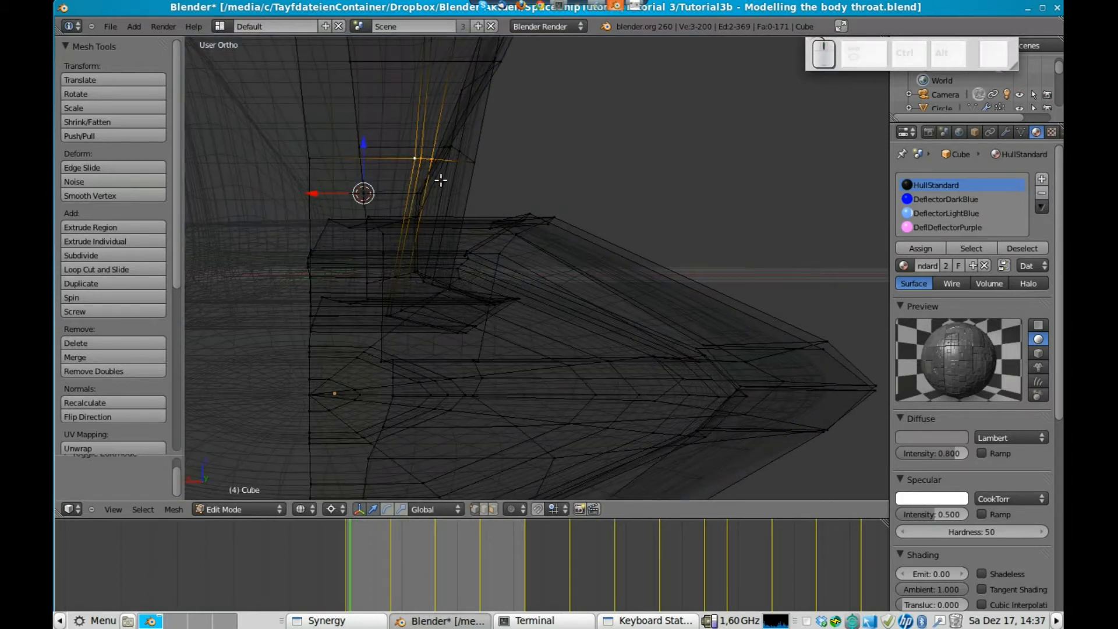
key("shift+z")
key("g")
key("x")
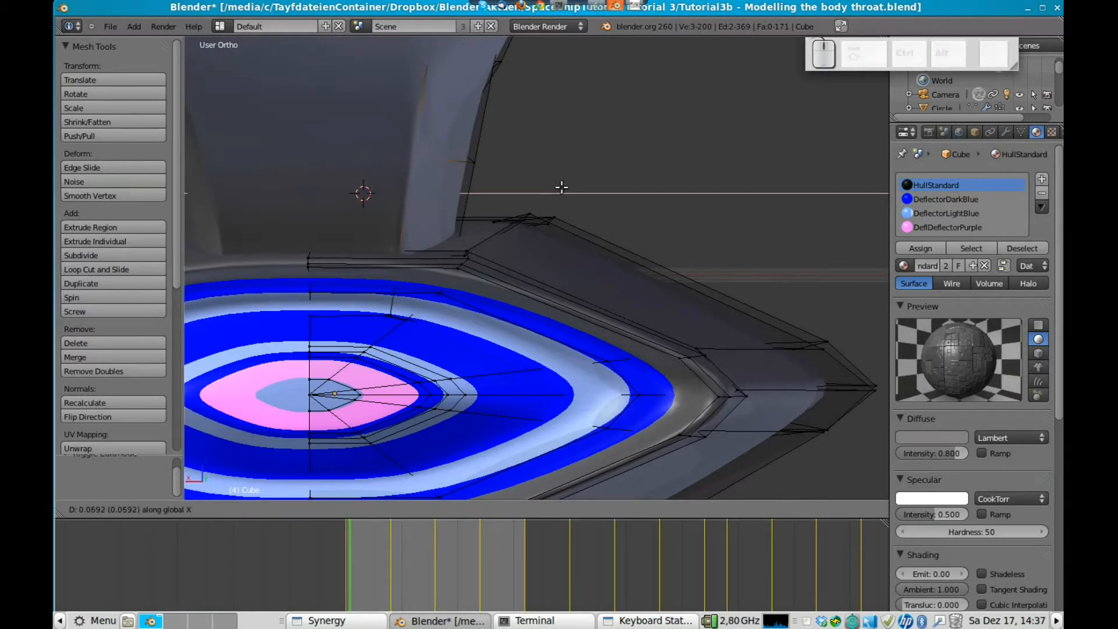
left_click(508, 204)
Check the neck's corner on the smoothed object and undo the last vertex move
key("Tab")
scroll(513, 201, "down", 4)
middle_click_drag(553, 209, 492, 204)
key("Tab")
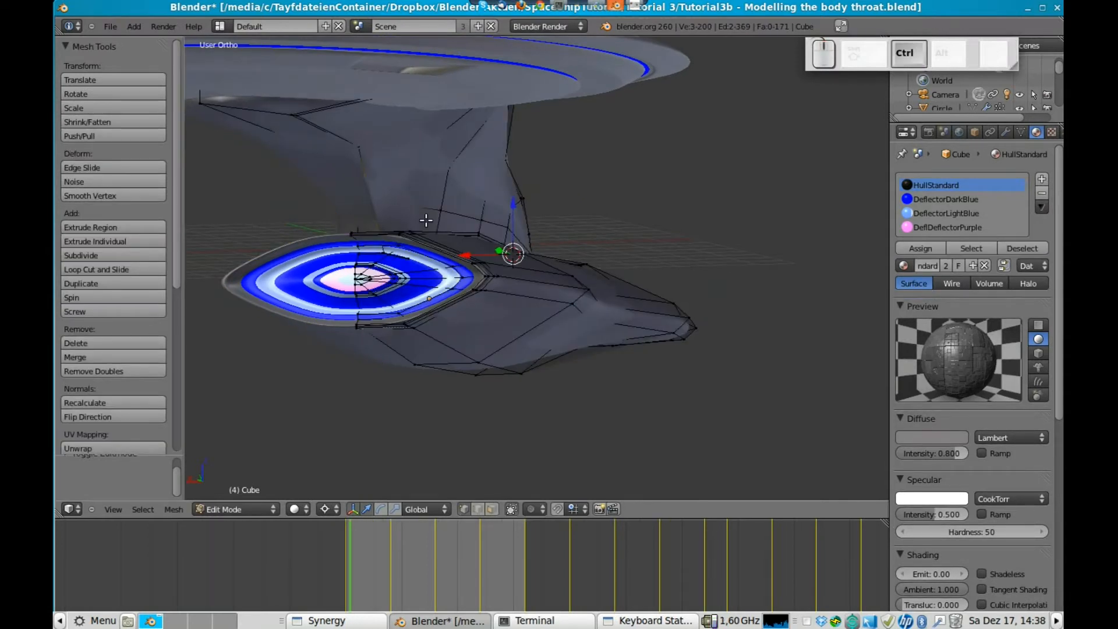
key("ctrl+z")
key("Tab")
Clear the selection and examine the neck's corner above the deflector in both wireframe and solid display
scroll(399, 212, "up", 2)
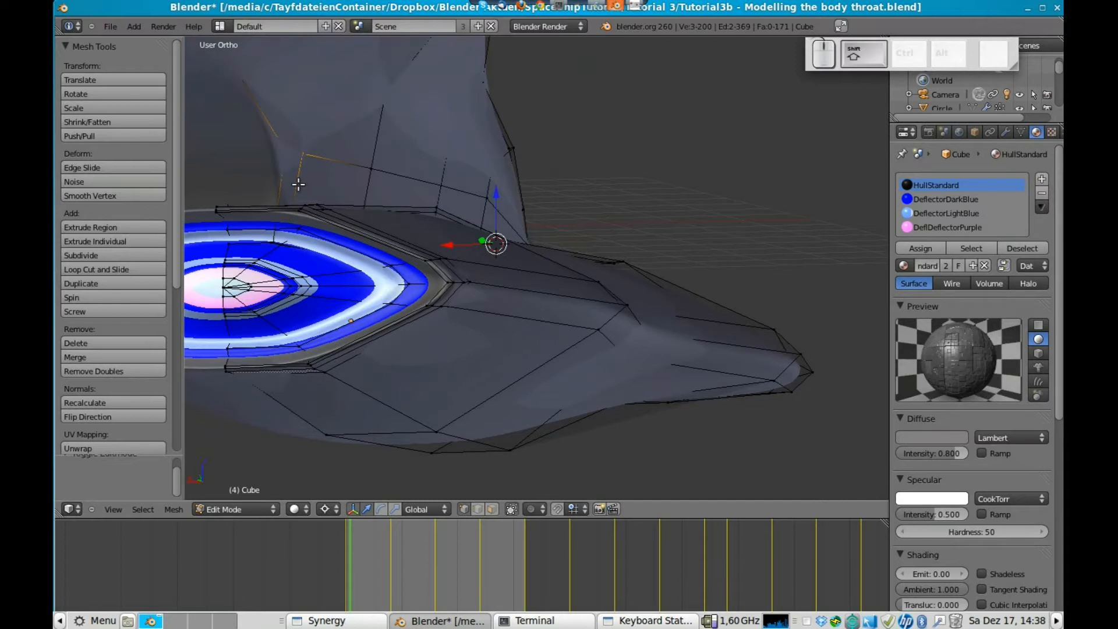
middle_click_drag(294, 180, 499, 256, "shift")
scroll(502, 262, "up", 2)
key("z")
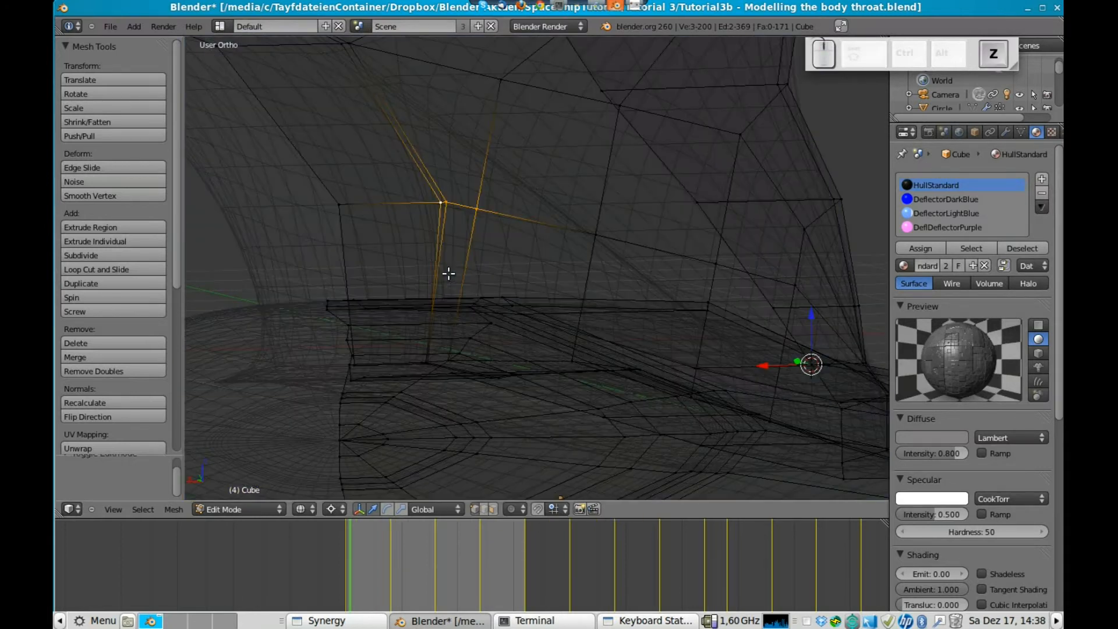
key("z")
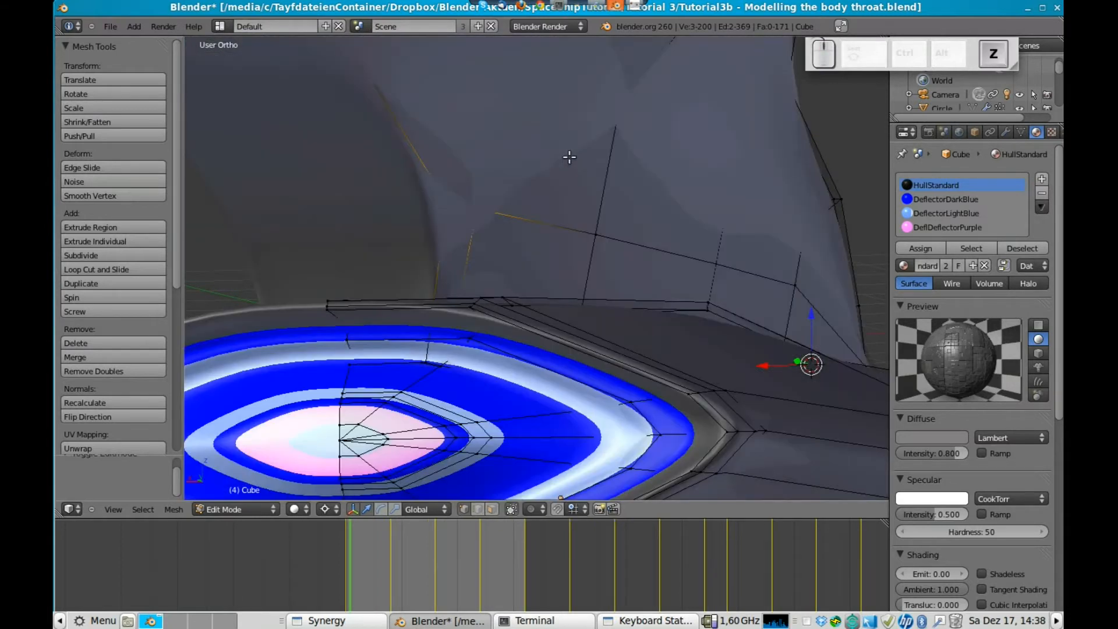
key("z")
key("z")
key("z")
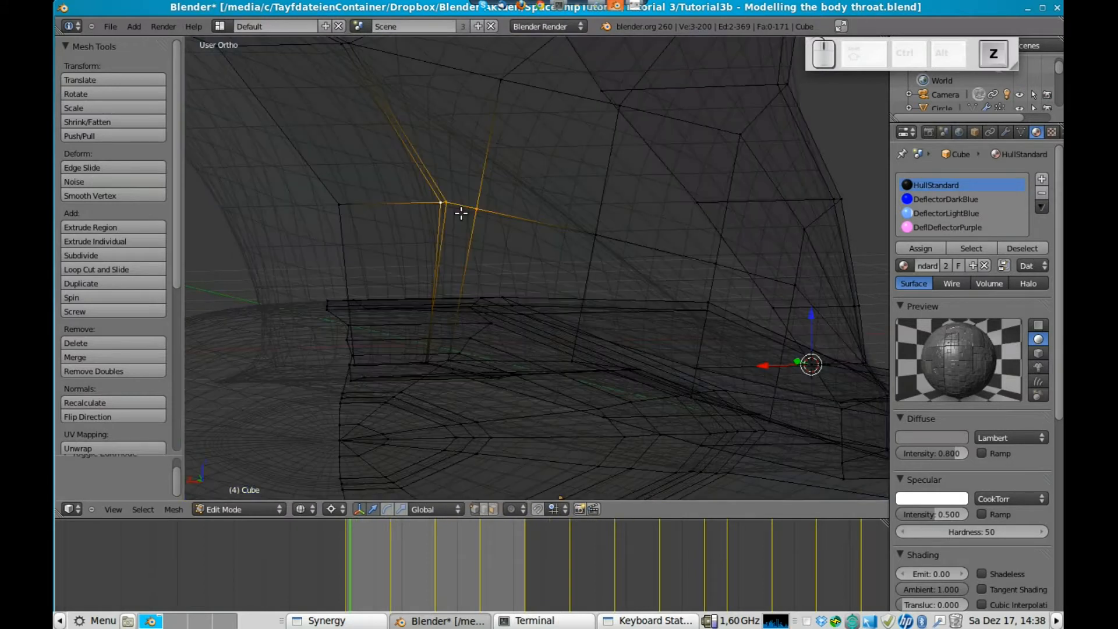
key("z")
key("z")
key("z")
key("z")
key("a")
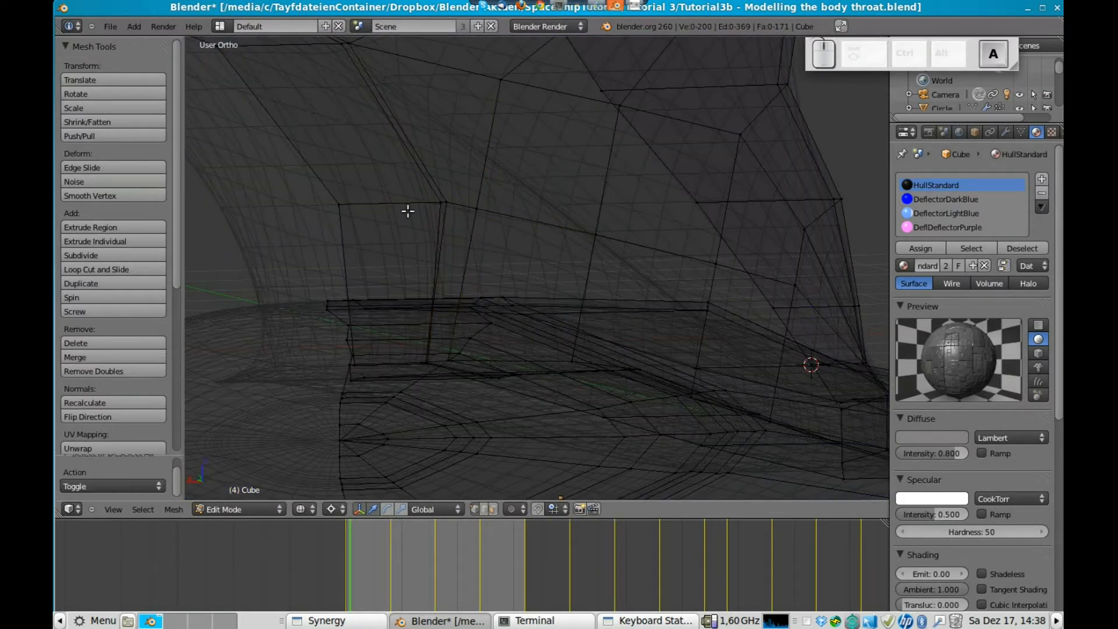
middle_click_drag(442, 230, 435, 237)
key("z")
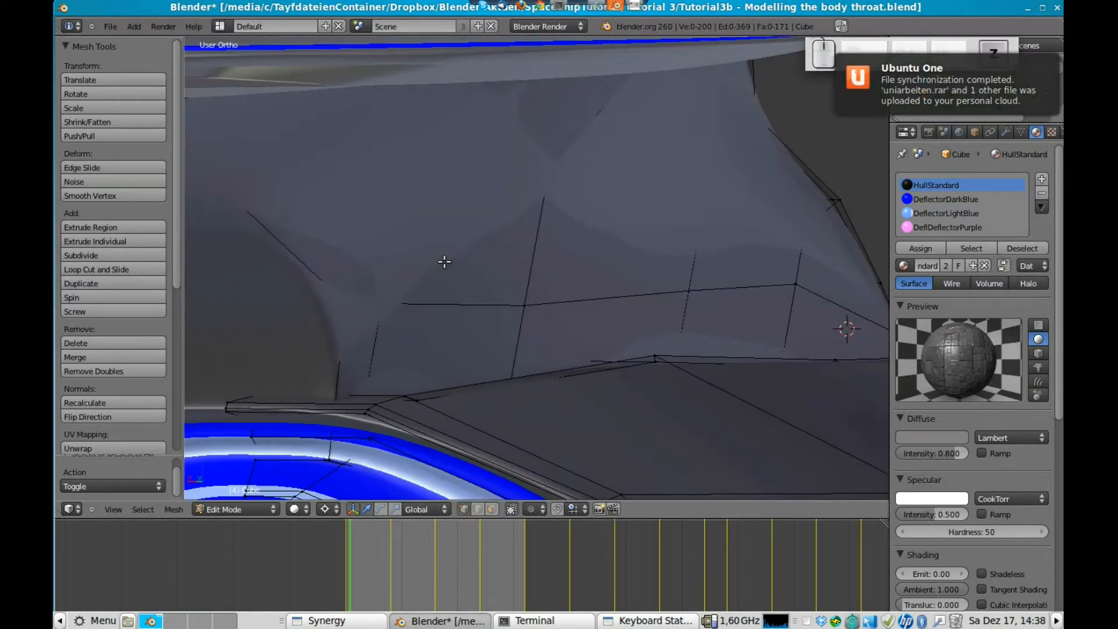
key("z")
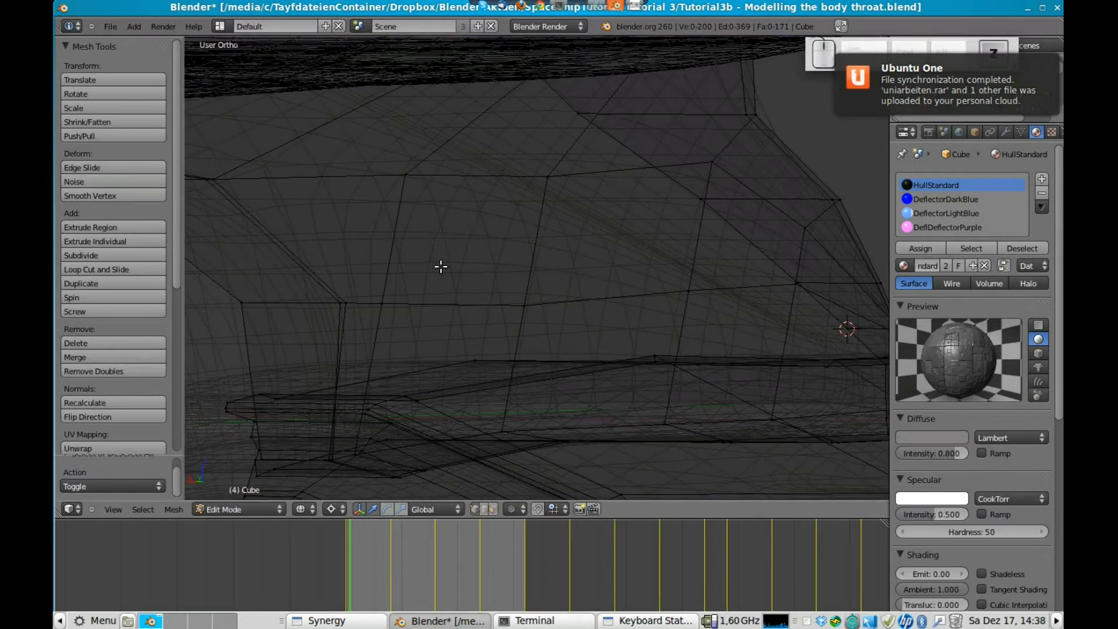
key("z")
scroll(483, 262, "down", 6)
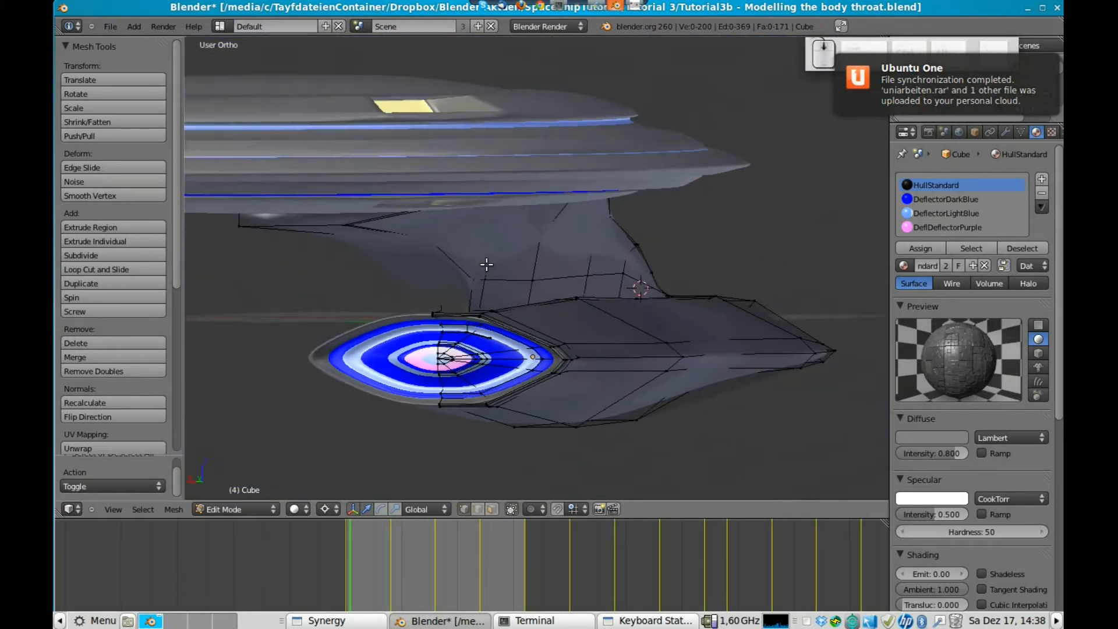
middle_click_drag(476, 236, 475, 207)
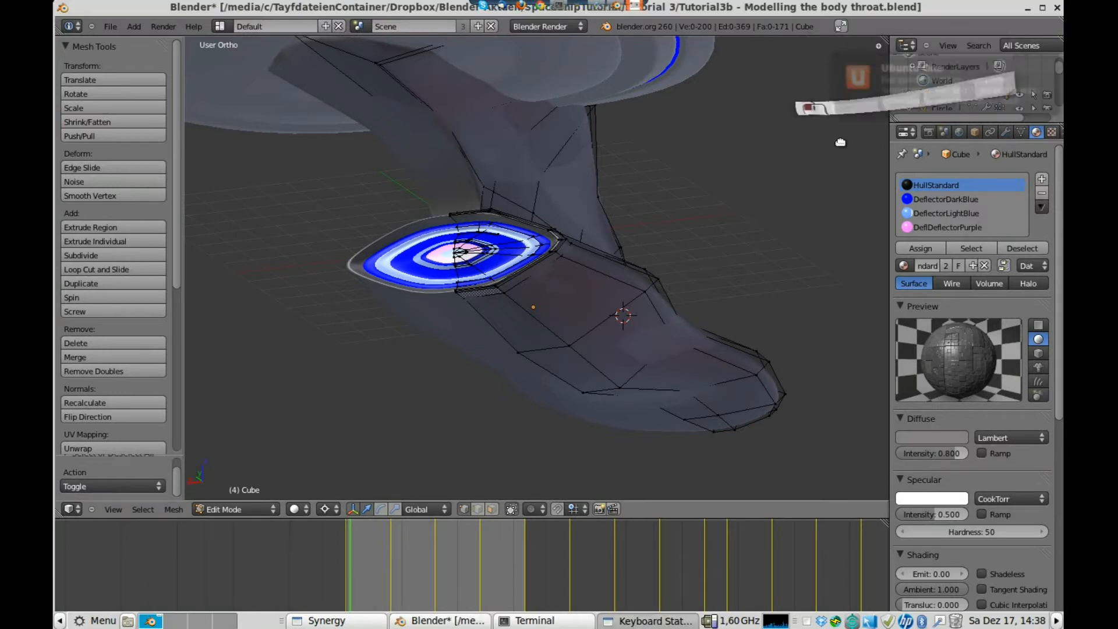
Check the smoothed neck and lower body in object mode and save the file
middle_click_drag(662, 282, 519, 225)
key("Tab")
key("Tab")
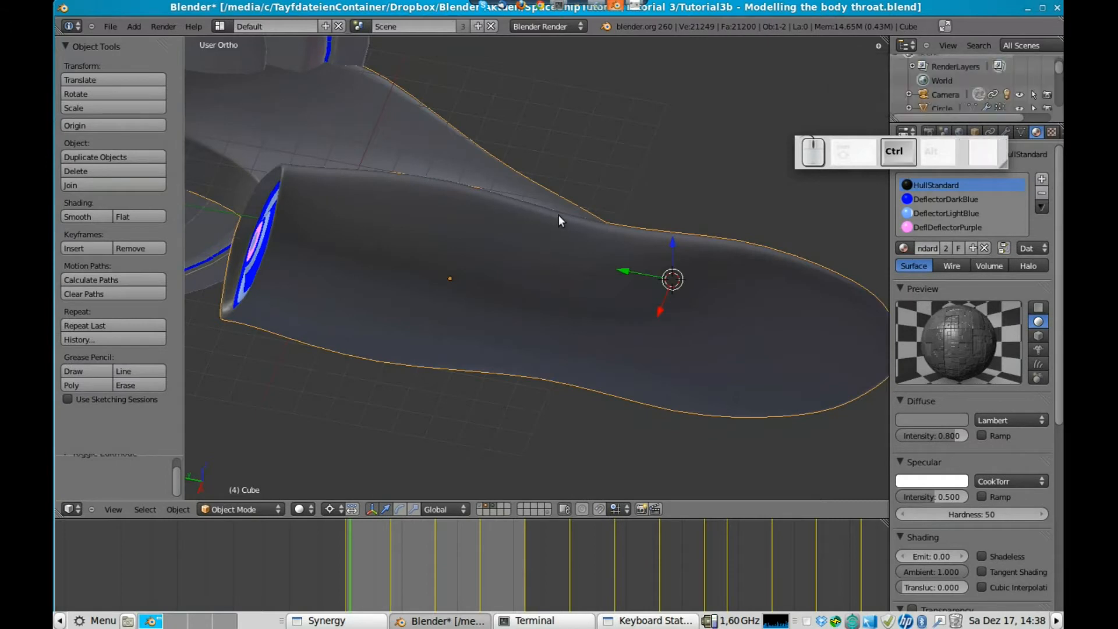
key("ctrl+s")
Add a loop cut across the rear of the lower body, slide it close to the neighbouring forward loop, and check the smoothed hull
middle_click_drag(690, 276, 613, 324)
key("Tab")
middle_click_drag(670, 405, 490, 328)
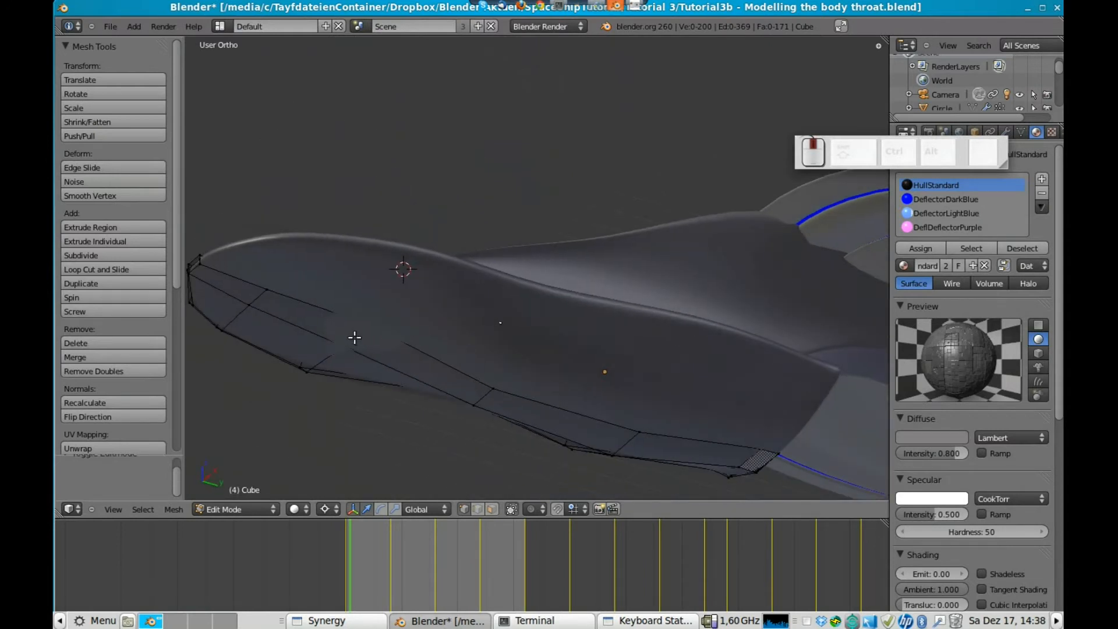
left_click(149, 270)
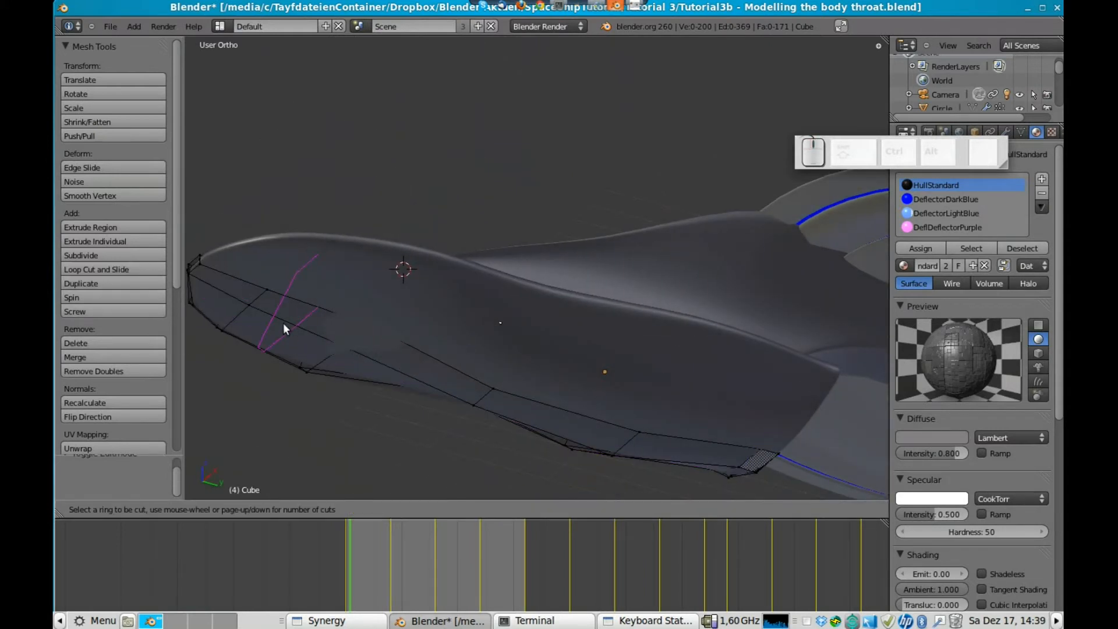
left_click(321, 327)
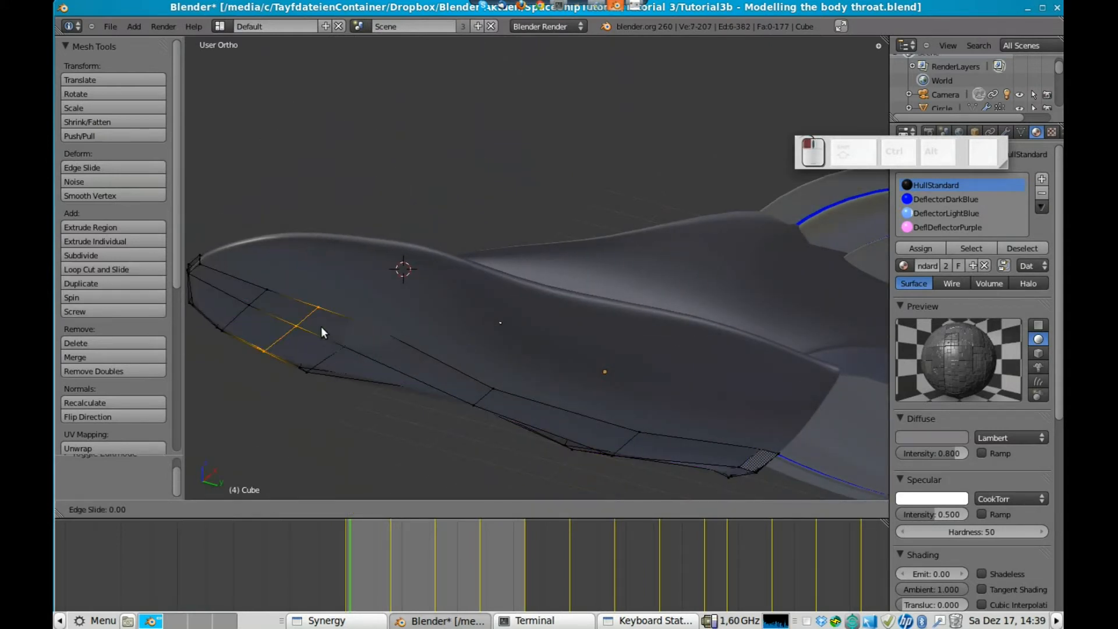
left_click(357, 352)
key("Tab")
middle_click_drag(333, 277, 591, 313)
key("Tab")
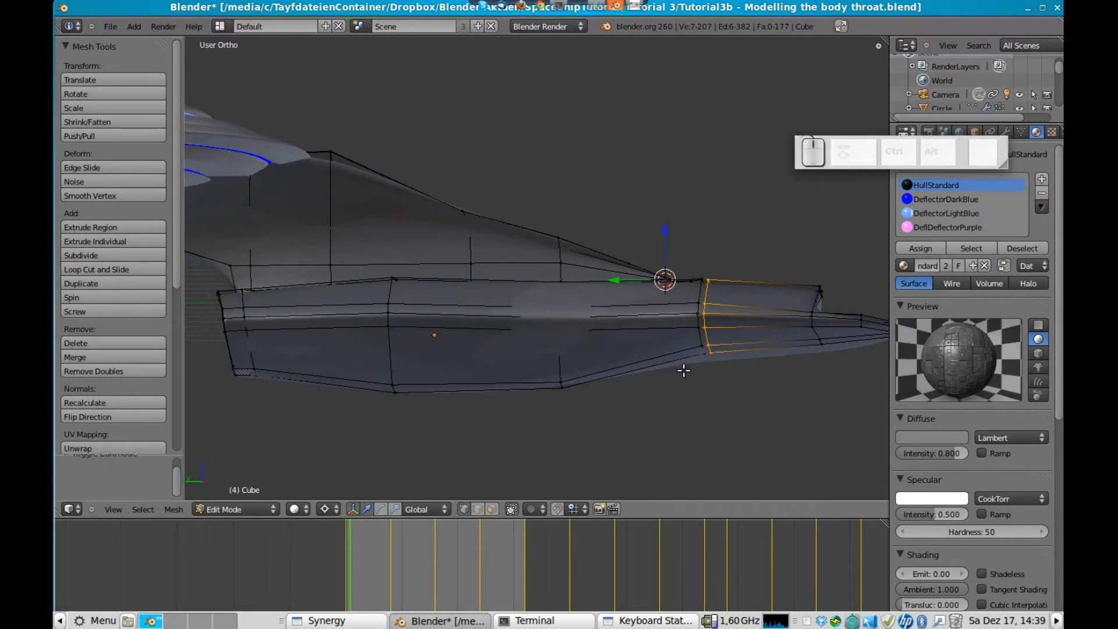
Select the two vertices on the underside just ahead of the rear double loop and lower them slightly along global Z
middle_click_drag(549, 382, 554, 322)
right_click(559, 321)
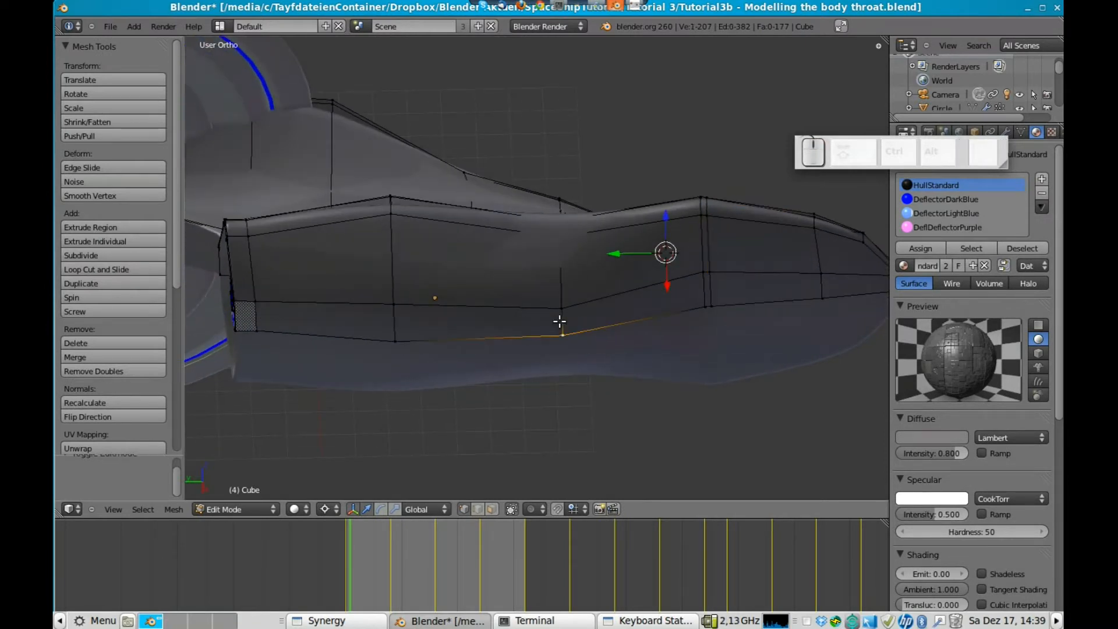
right_click(561, 304, "ctrl")
middle_click_drag(661, 359, 653, 428)
key("g")
key("z")
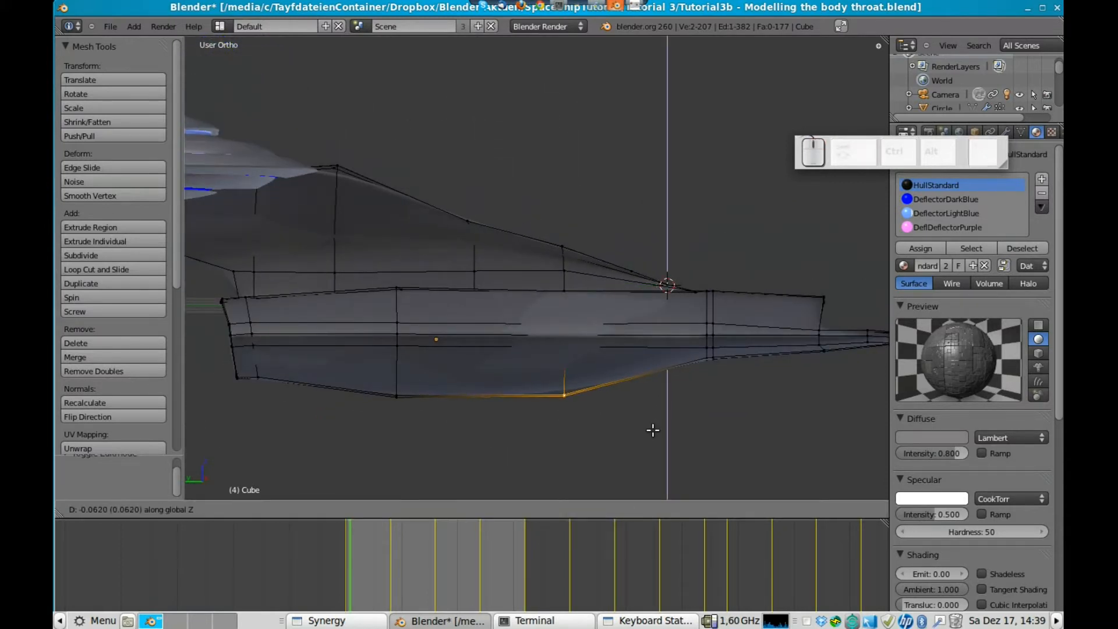
left_click(651, 433)
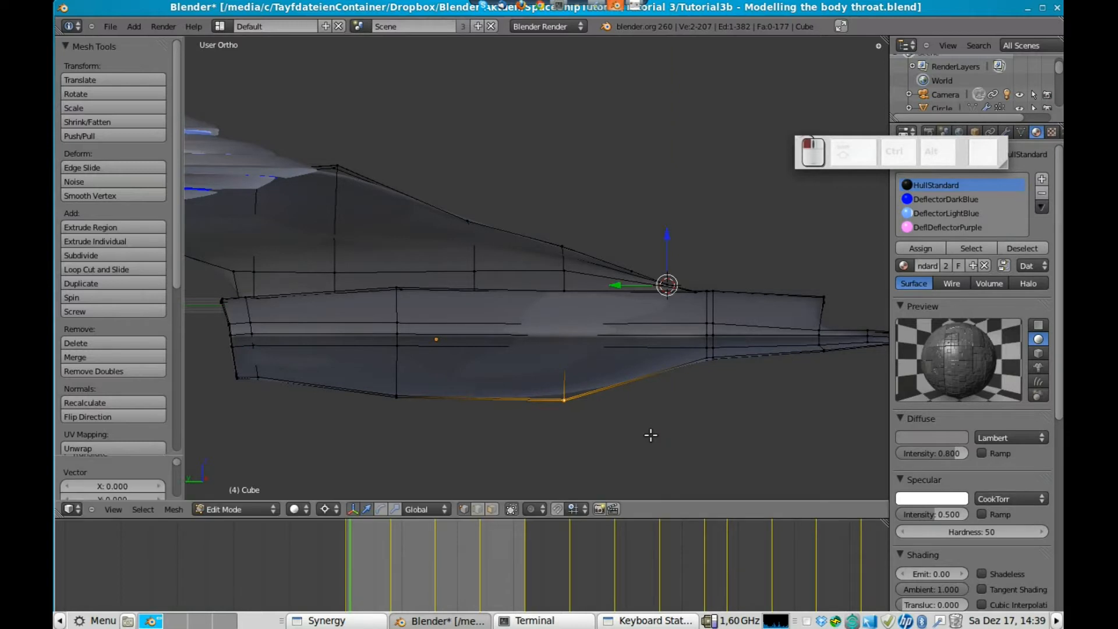
Box-select the underside vertices of the rear double loop and raise them slightly along global Z
key("a")
key("a")
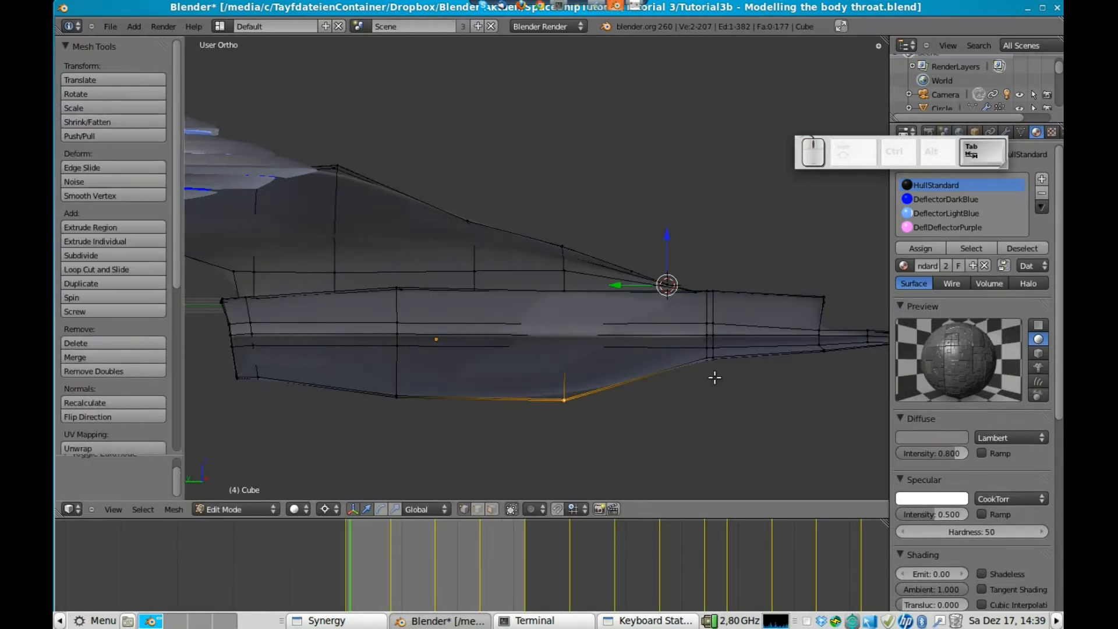
key("b")
left_click_drag(699, 353, 725, 379)
key("g")
key("z")
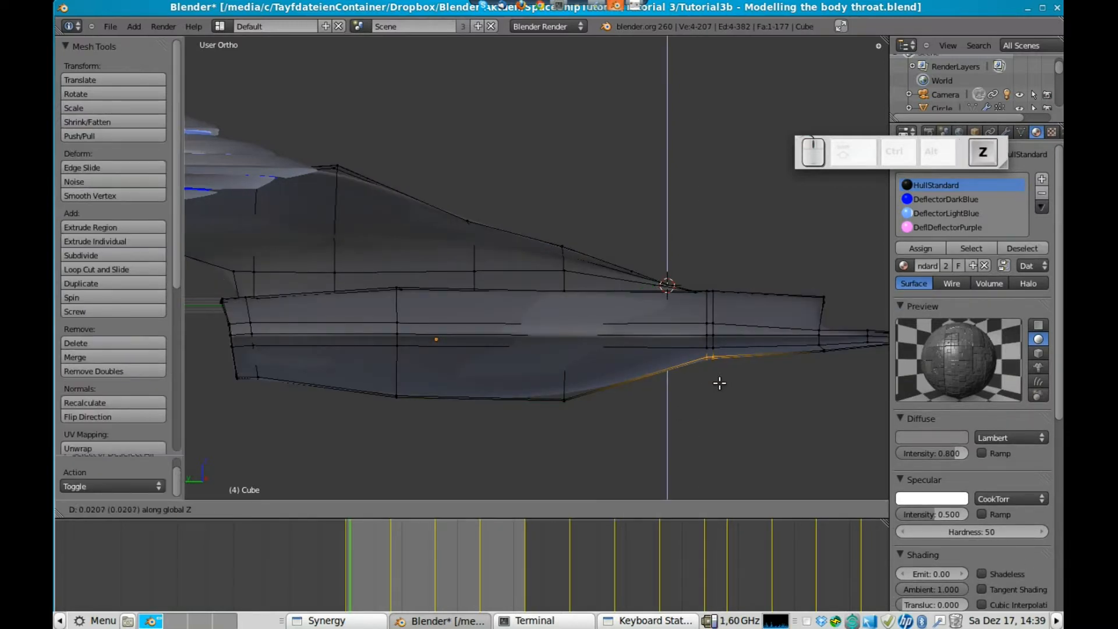
left_click(719, 380)
key("Tab")
Box-select the outer side vertices of the rear double loop, including hidden ones, and move them 0.275 along global X
middle_click_drag(700, 402, 626, 425)
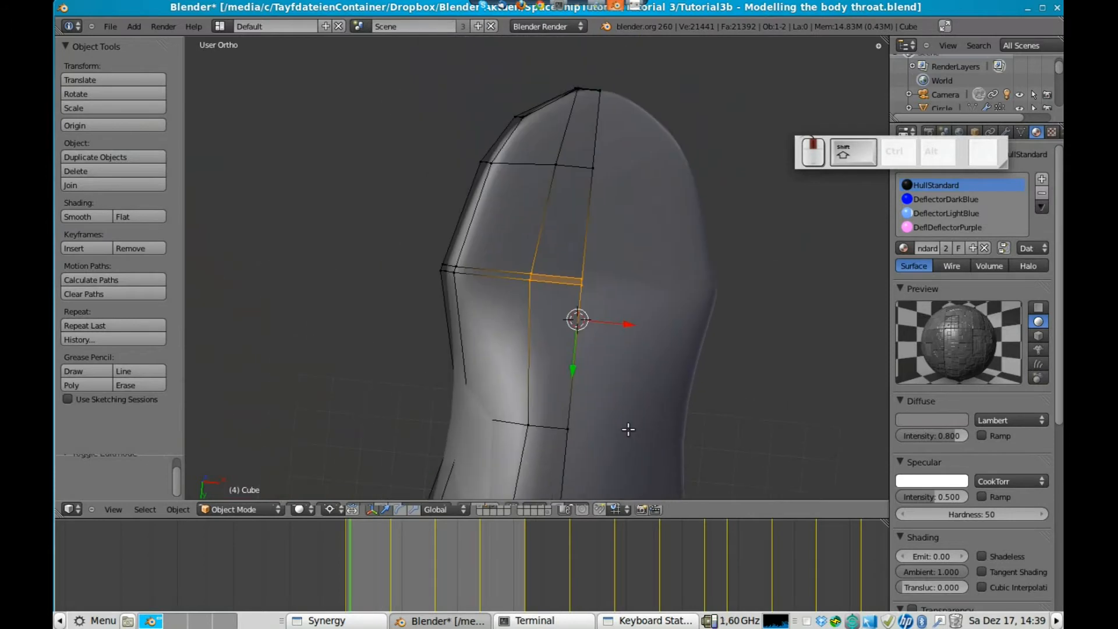
key("a")
key("shift+b")
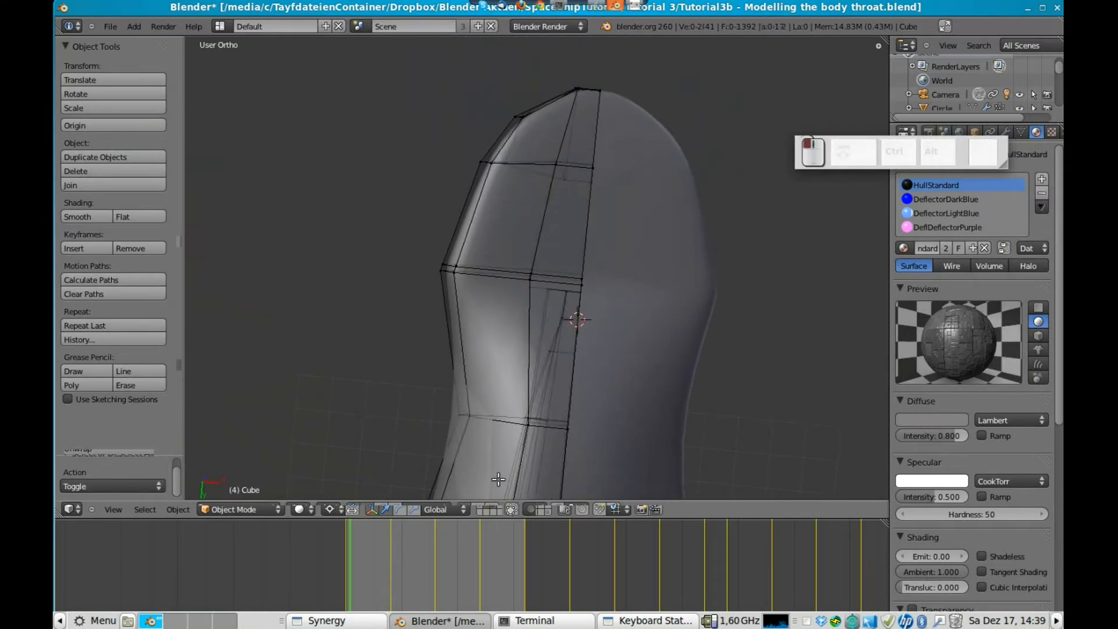
left_click_drag(414, 246, 460, 278)
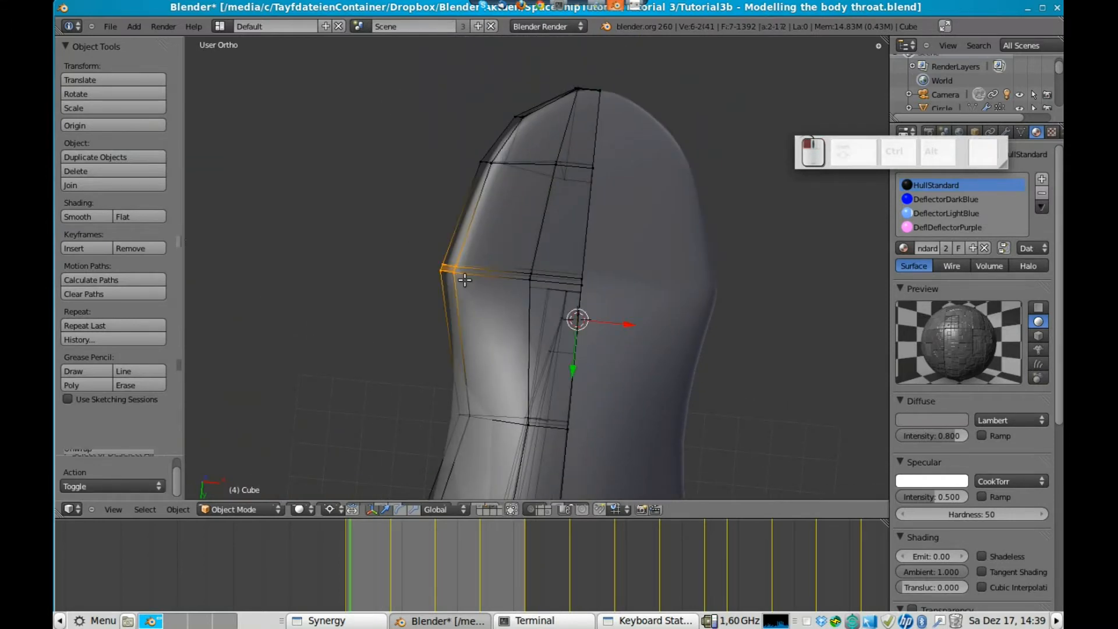
key("g")
key("x")
left_click(553, 276)
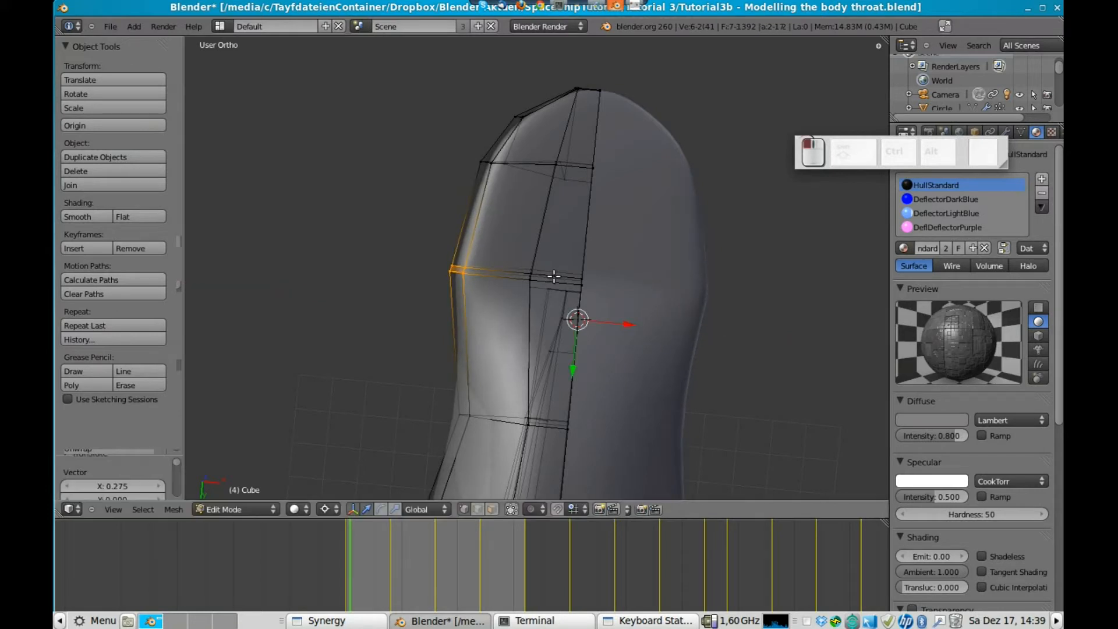
Adjust the two outer side vertices of the rearmost loop in the pair along global X and check the smoothed hull outline
right_click(452, 265)
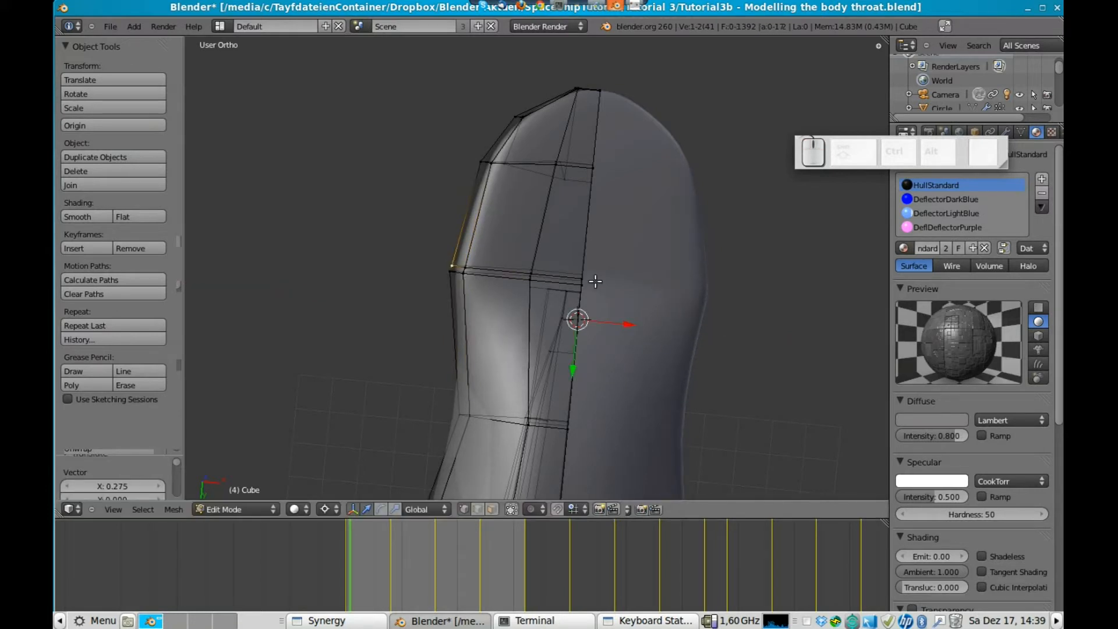
right_click(467, 268, "shift")
key("g")
key("x")
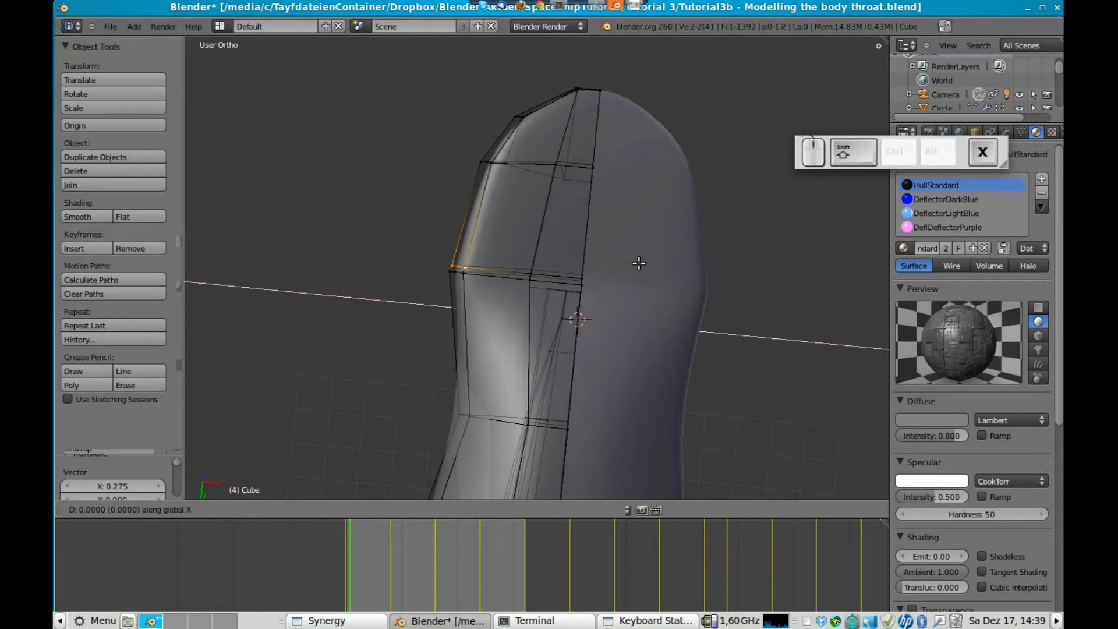
left_click(637, 266)
key("Tab")
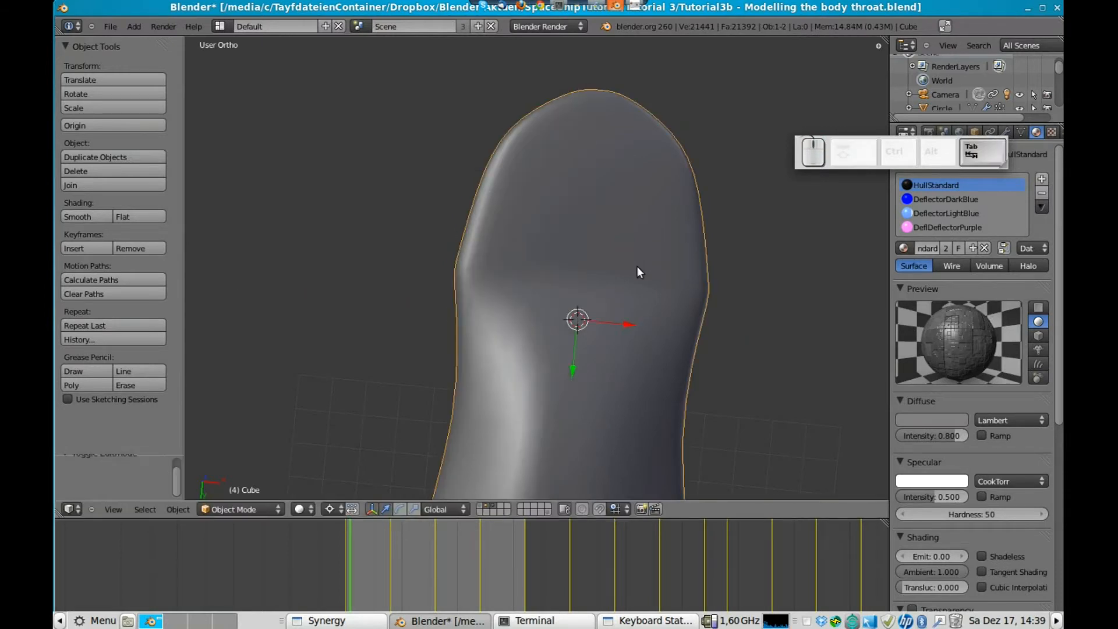
Inspect the smoothed hull, neck and saucer in object mode and save the file
scroll(646, 268, "down", 2)
middle_click_drag(659, 275, 688, 523)
scroll(688, 526, "up", 1)
middle_click_drag(578, 389, 784, 310)
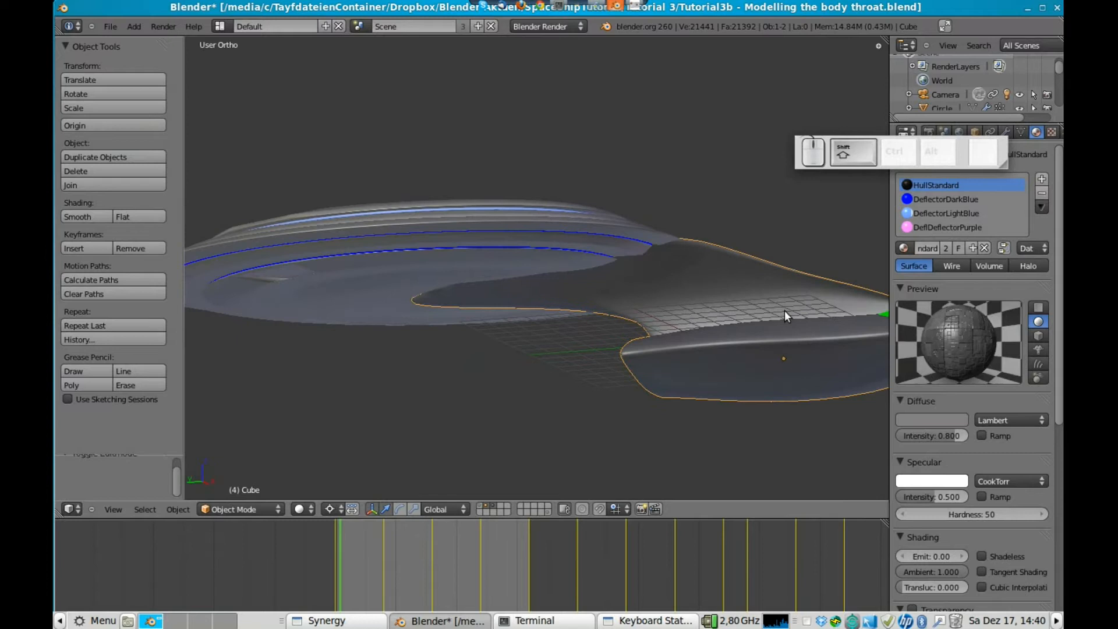
key("ctrl+s")
left_click(785, 310)
Show the layer with the nacelles and examine the whole ship from above and behind
middle_click_drag(470, 323, 731, 315)
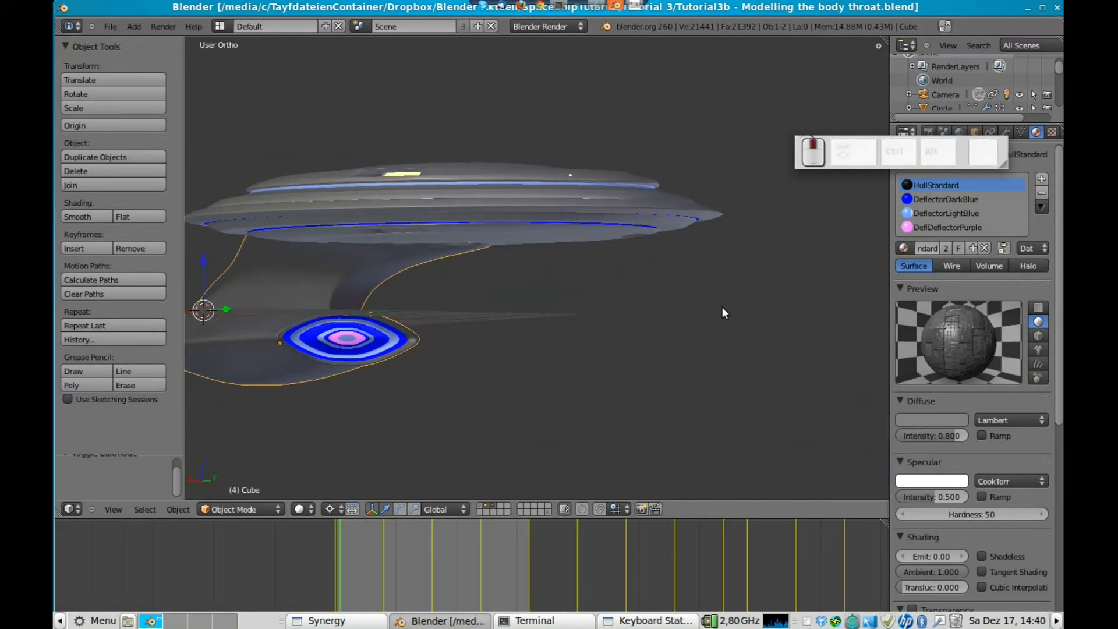
middle_click_drag(408, 277, 642, 230, "shift")
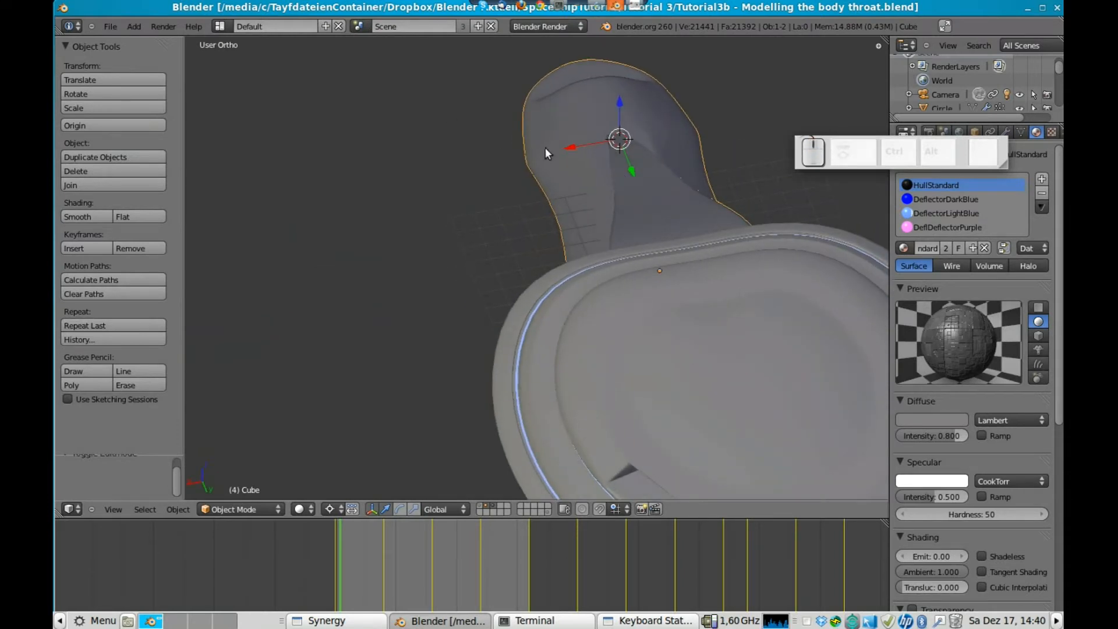
key("1")
scroll(491, 126, "down", 4)
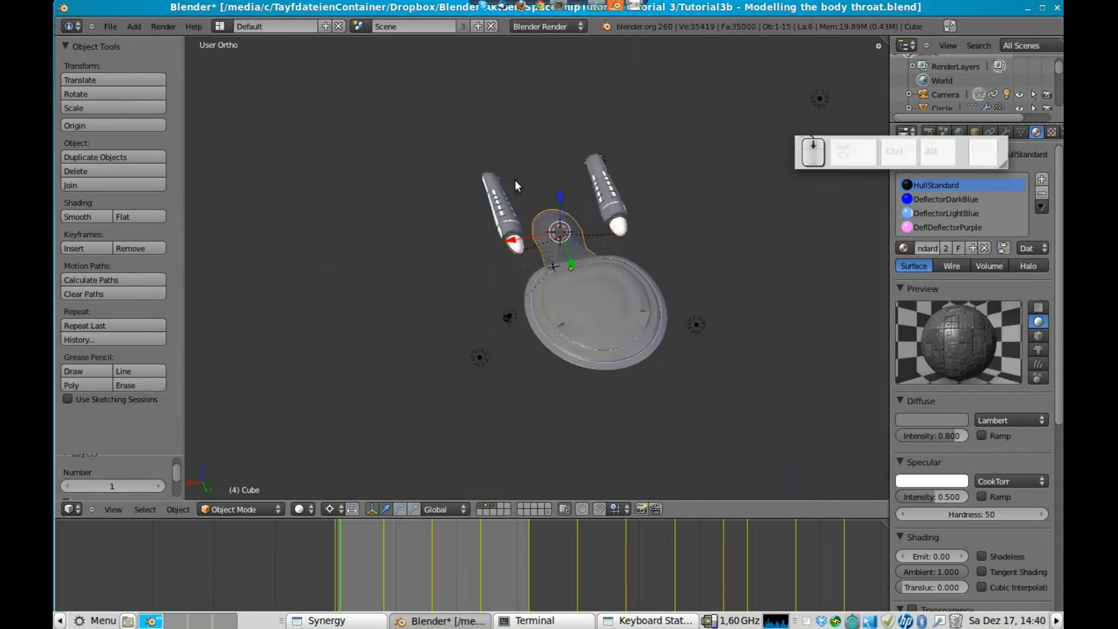
middle_click_drag(572, 233, 757, 322)
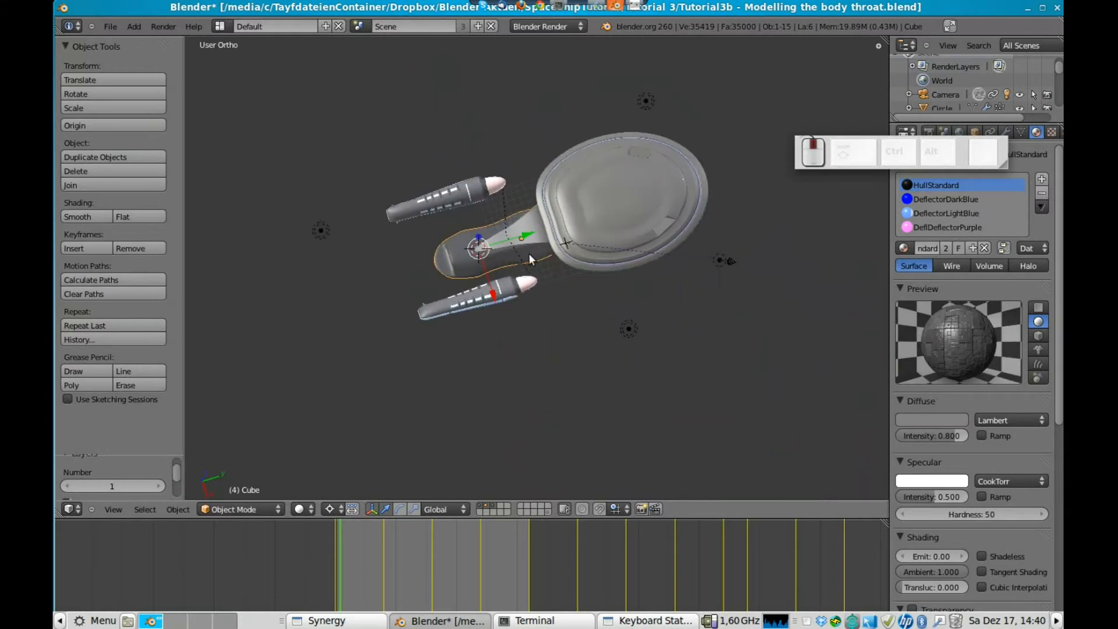
middle_click_drag(553, 289, 707, 211)
Move the outer corner vertices of the neck's front end under the saucer about 1.96 along global X and check the smoothed neck
key("Tab")
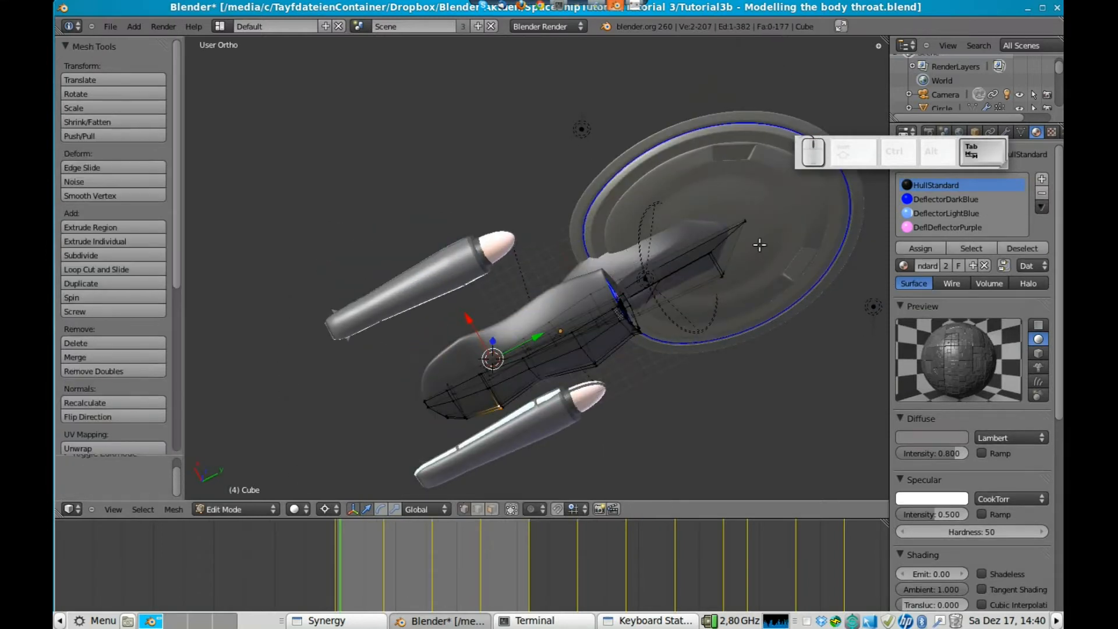
middle_click_drag(768, 242, 580, 331, "shift")
scroll(703, 238, "up", 3)
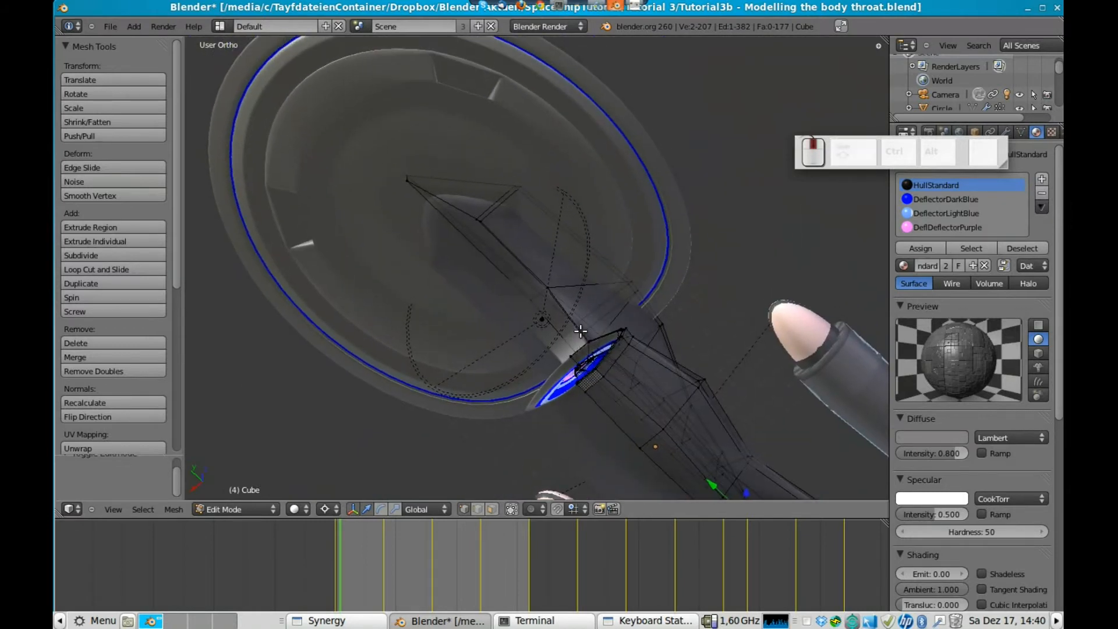
key("a")
key("b")
left_click_drag(506, 181, 534, 208)
key("g")
key("x")
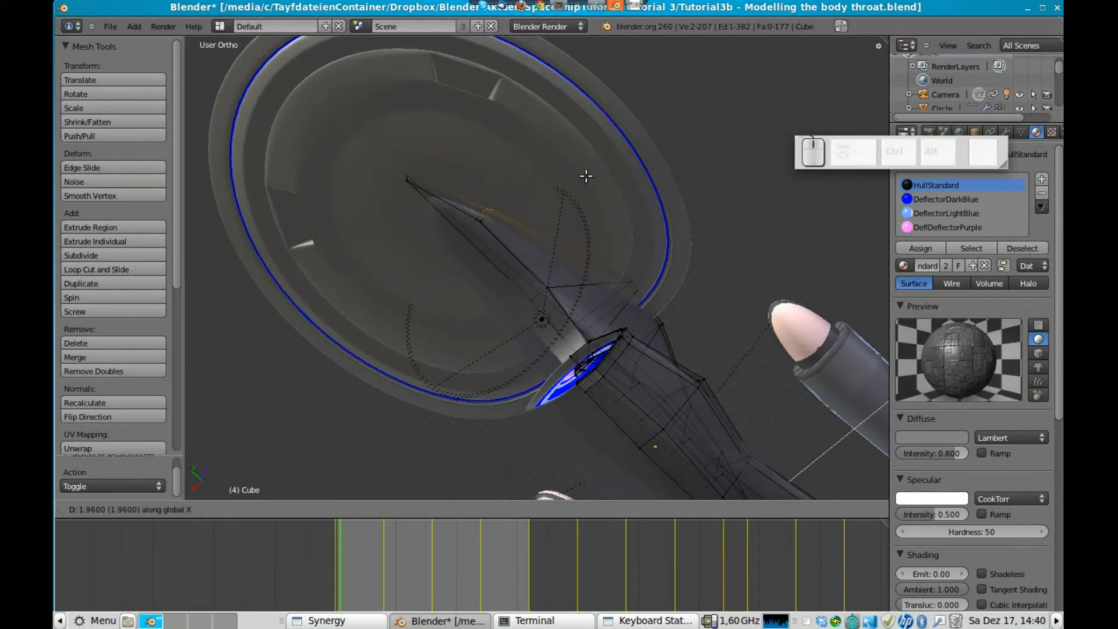
left_click(587, 176)
middle_click_drag(588, 173, 425, 357)
key("Tab")
middle_click_drag(594, 288, 532, 206)
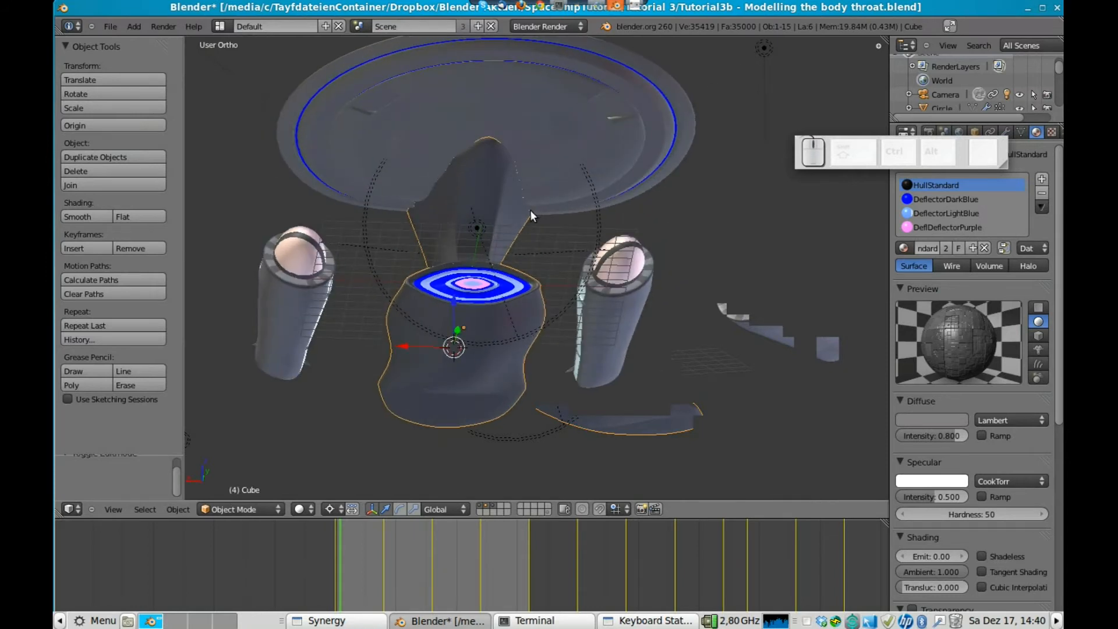
Save the file over the existing version and view the whole ship through the camera
key("ctrl+s")
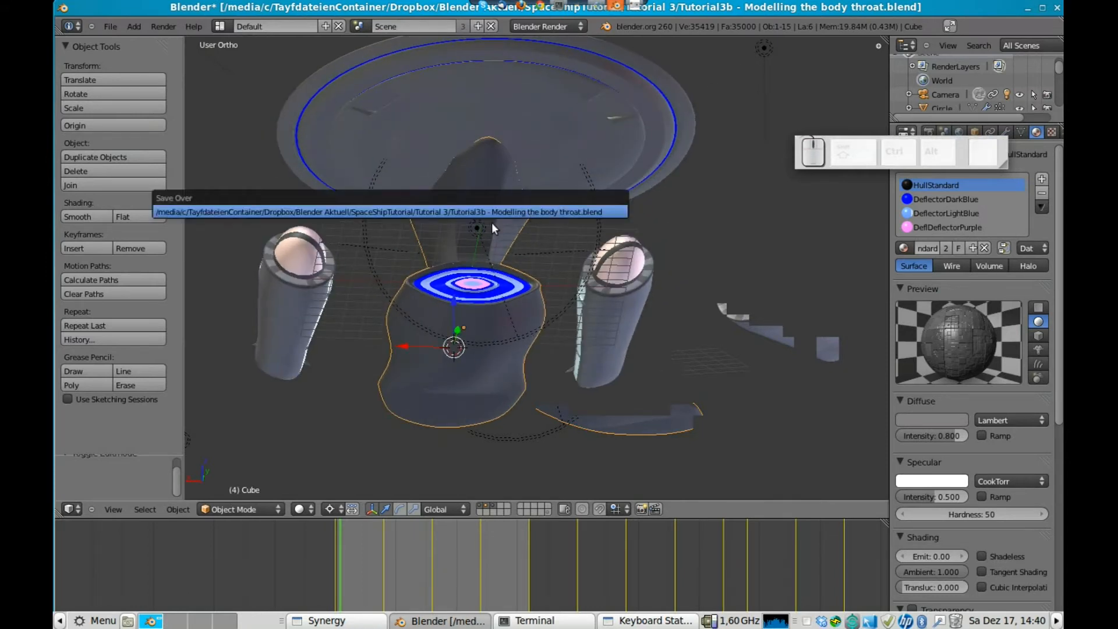
key("Return")
key("KP_5")
key("KP_0")
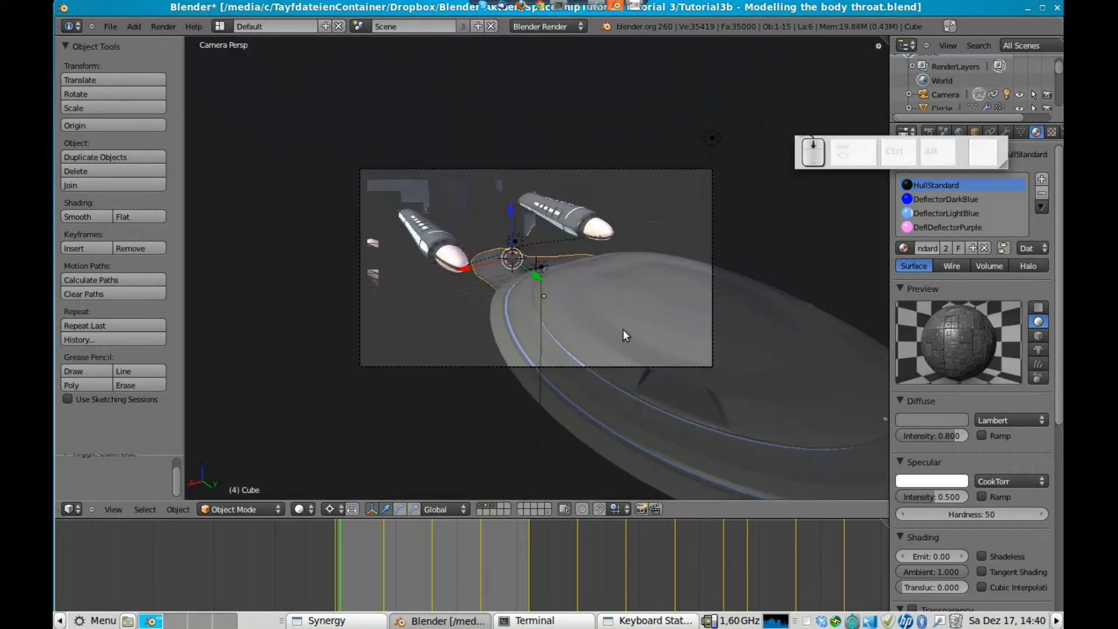
scroll(623, 335, "down", 5)
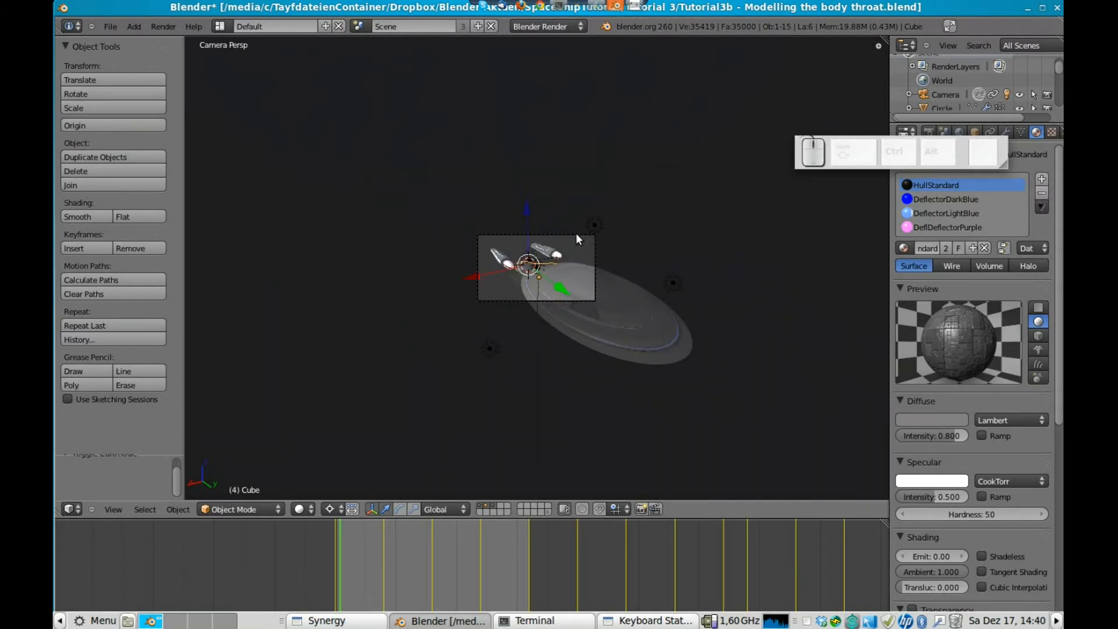
Move the camera about 16.1 along X and 15.3 along Y in top view, farther from the ship
right_click(575, 234)
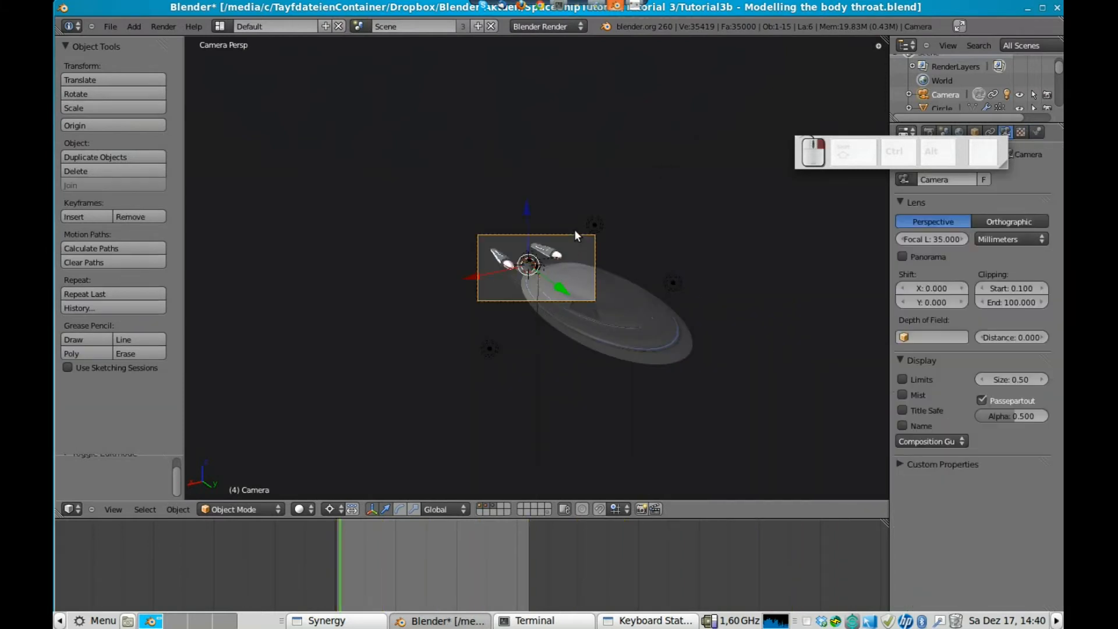
key("KP_7")
scroll(645, 219, "down", 5)
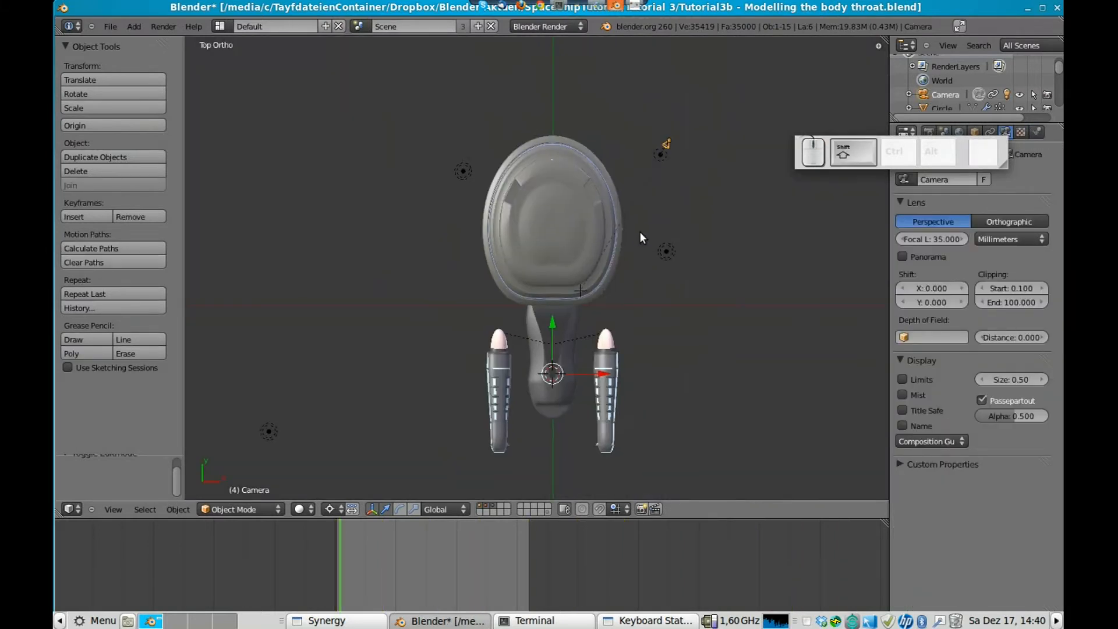
middle_click_drag(640, 236, 524, 325, "shift")
key("g")
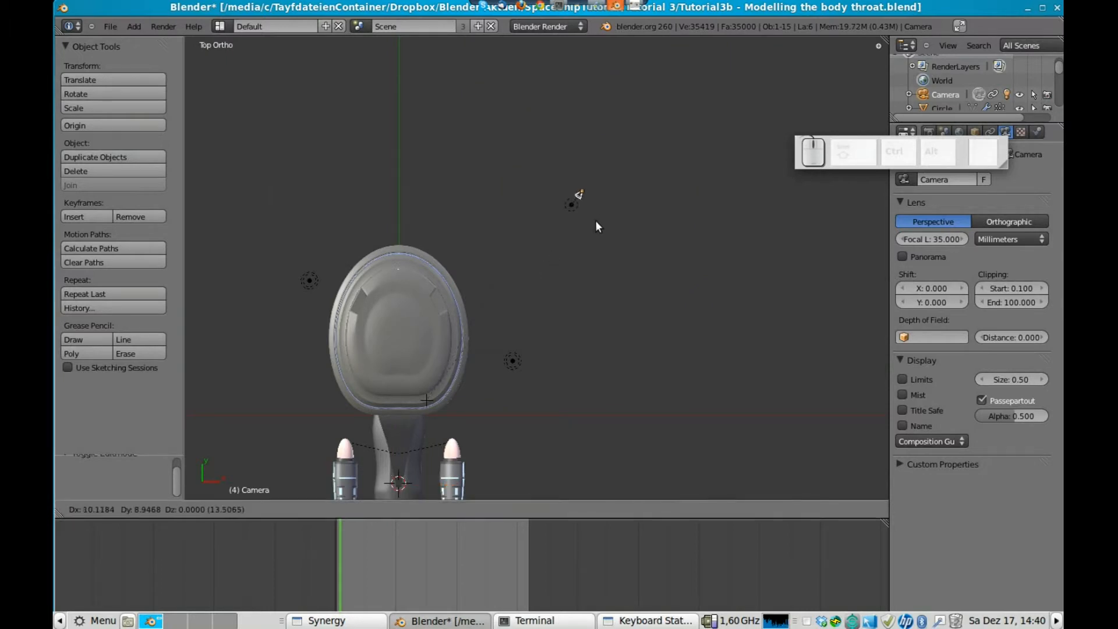
left_click(632, 184)
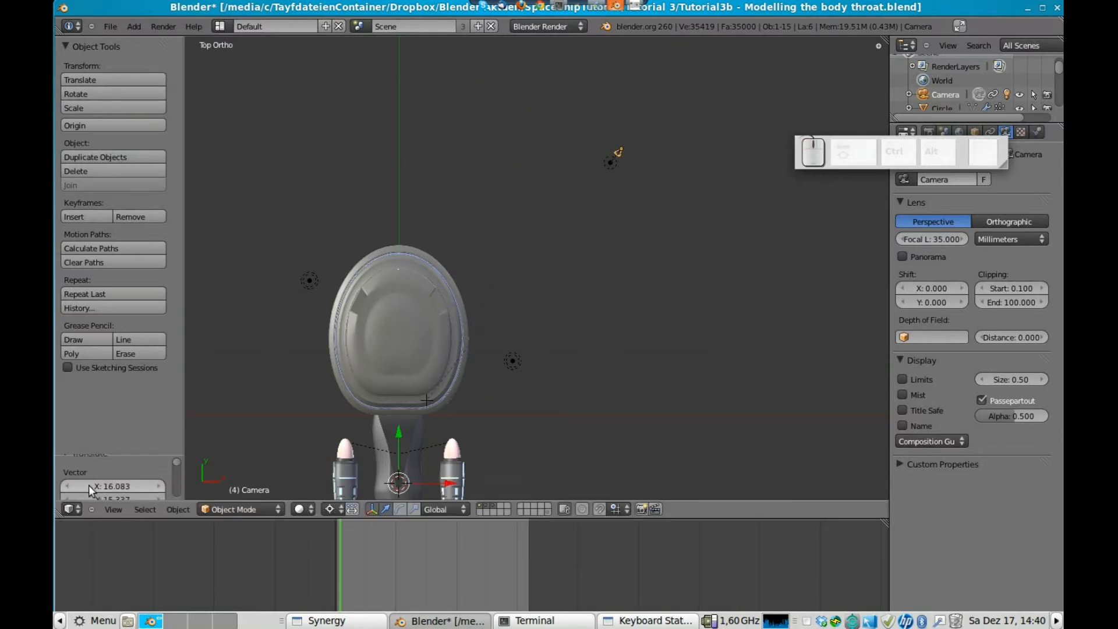
left_click_drag(63, 512, 402, 499)
left_click_drag(863, 155, 887, 289)
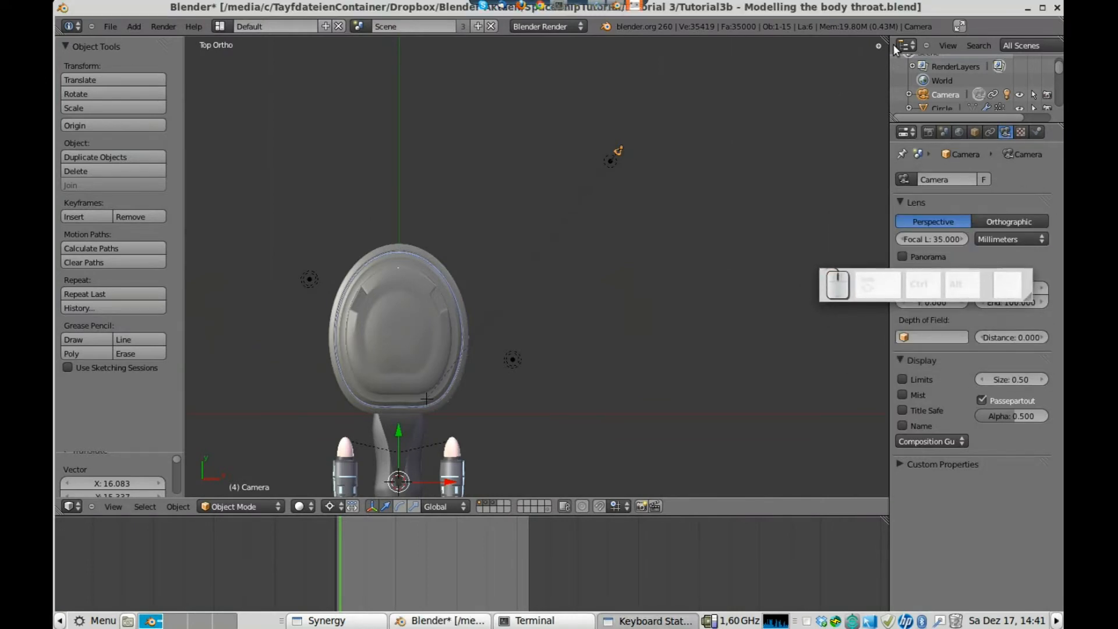
Switch the 3D viewport to quad view and fit the whole camera frame in its camera quadrant
left_click(878, 47)
scroll(851, 245, "down", 6)
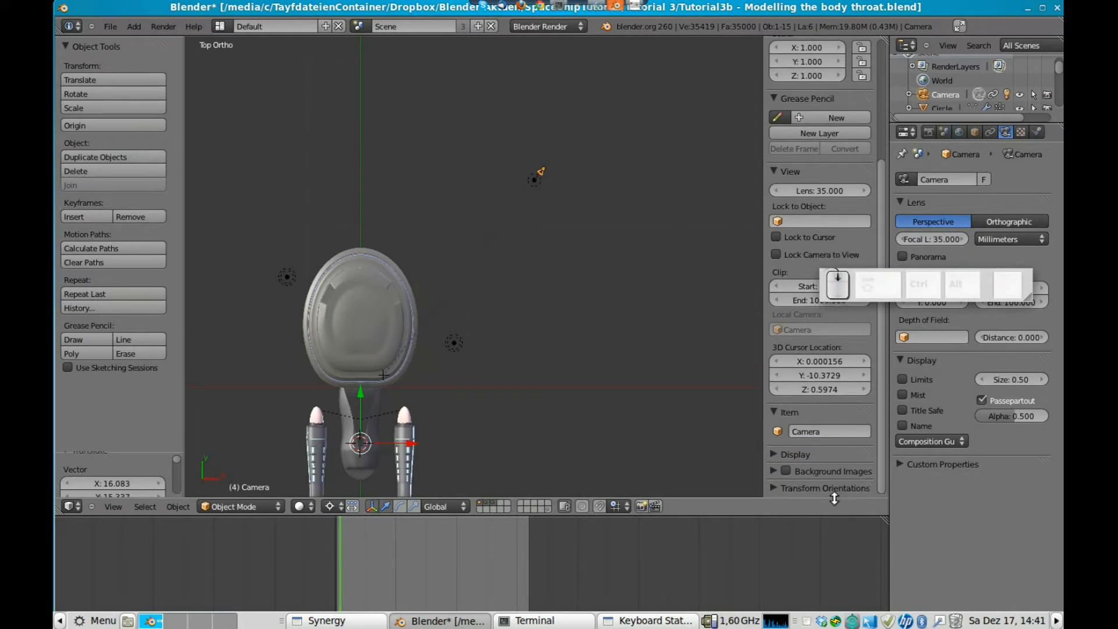
scroll(819, 389, "up", 3)
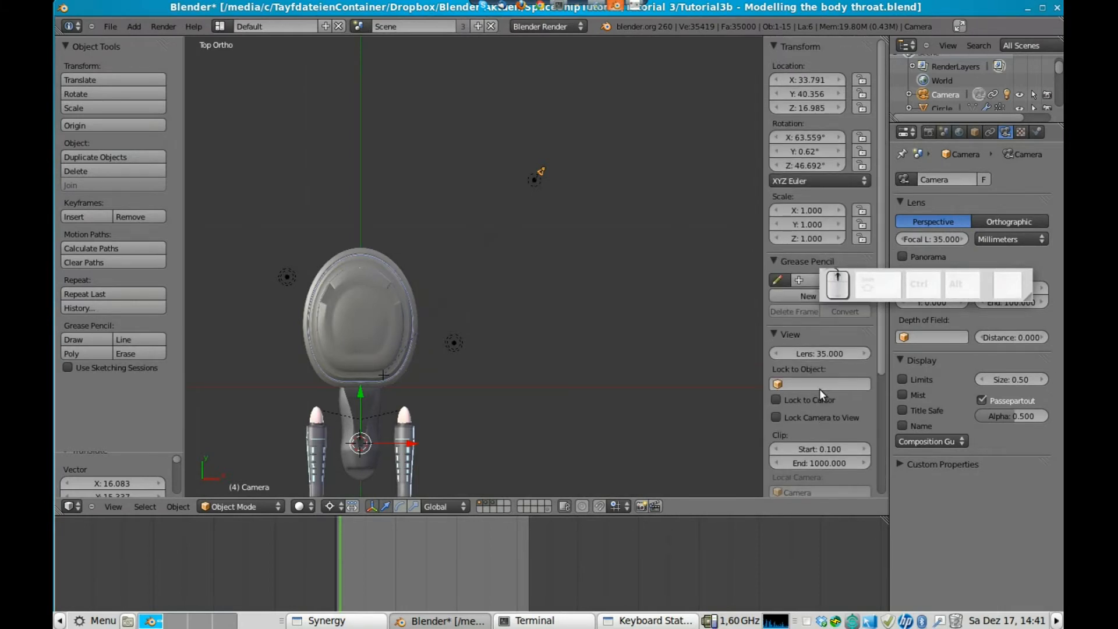
scroll(819, 387, "down", 3)
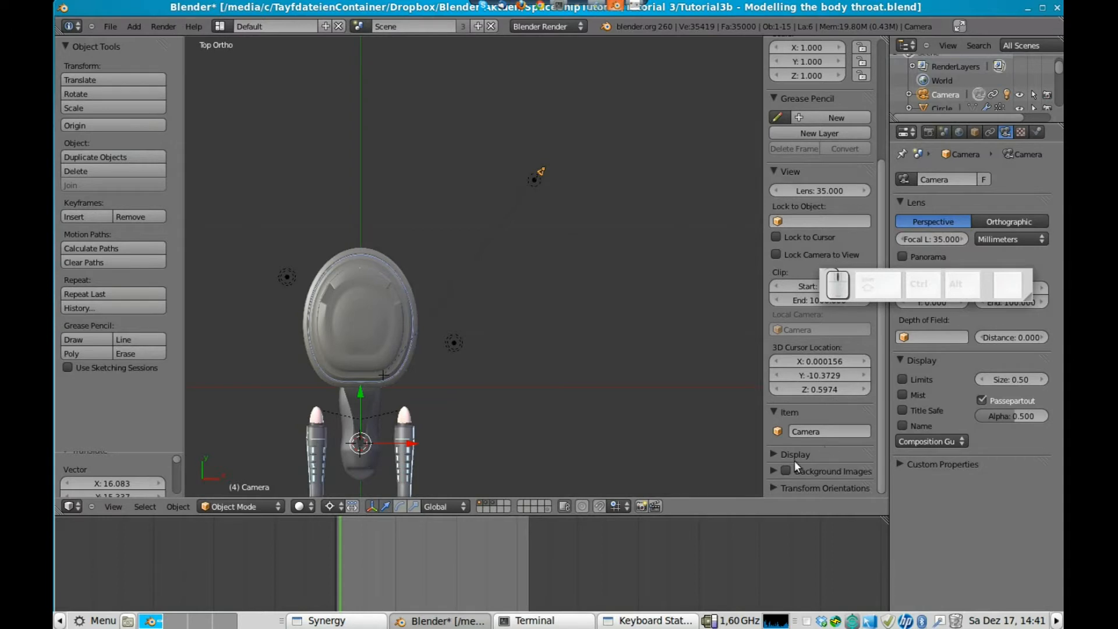
left_click(773, 454)
scroll(848, 434, "down", 8)
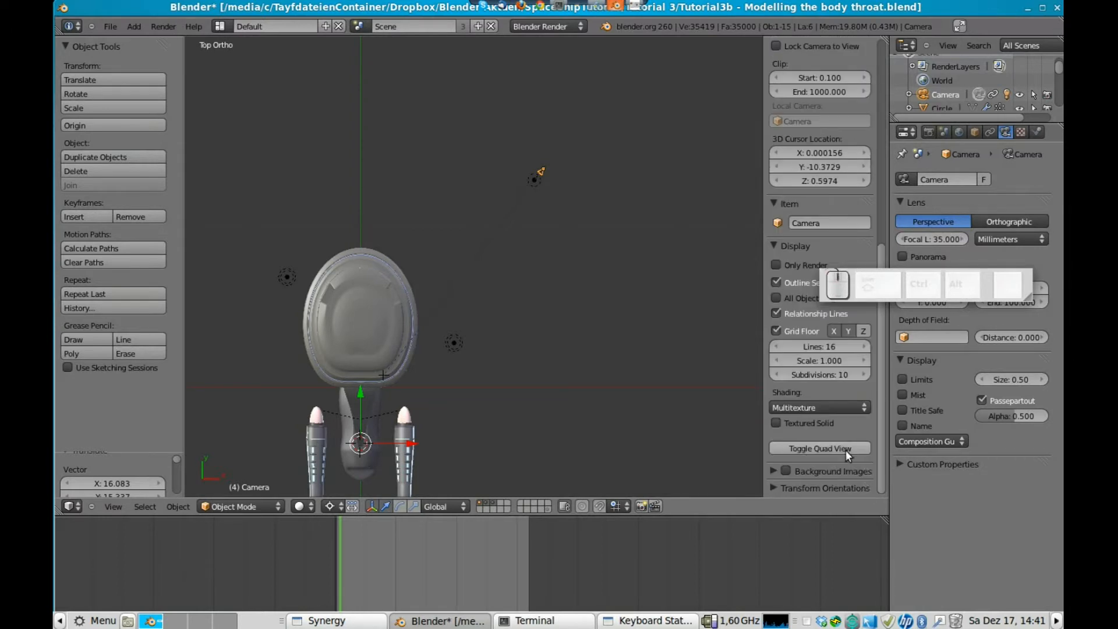
left_click(811, 450)
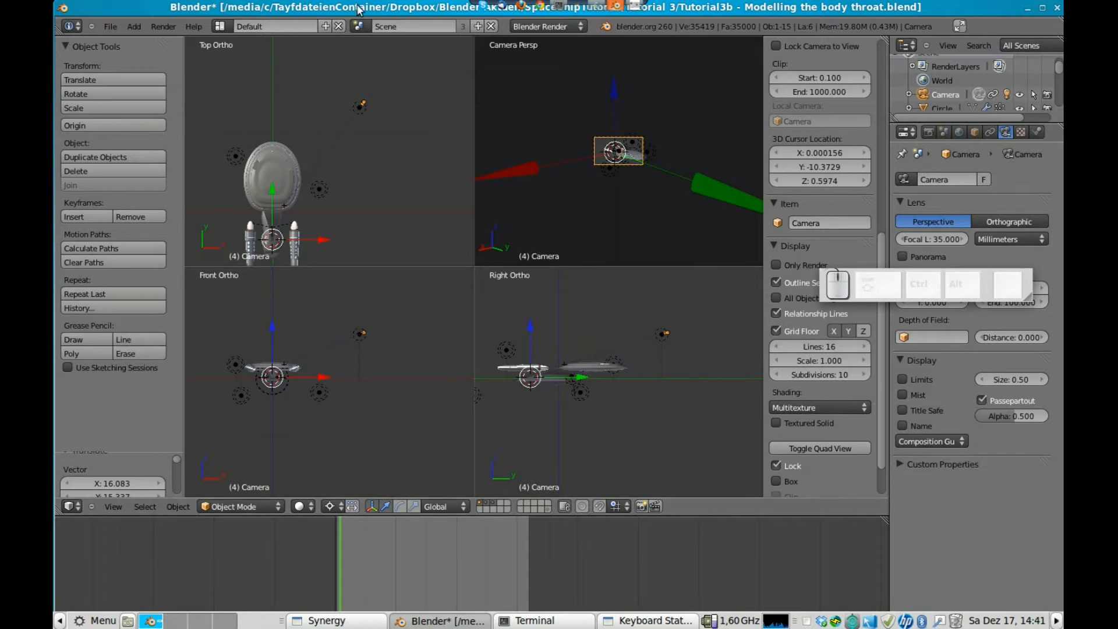
key("KP_0")
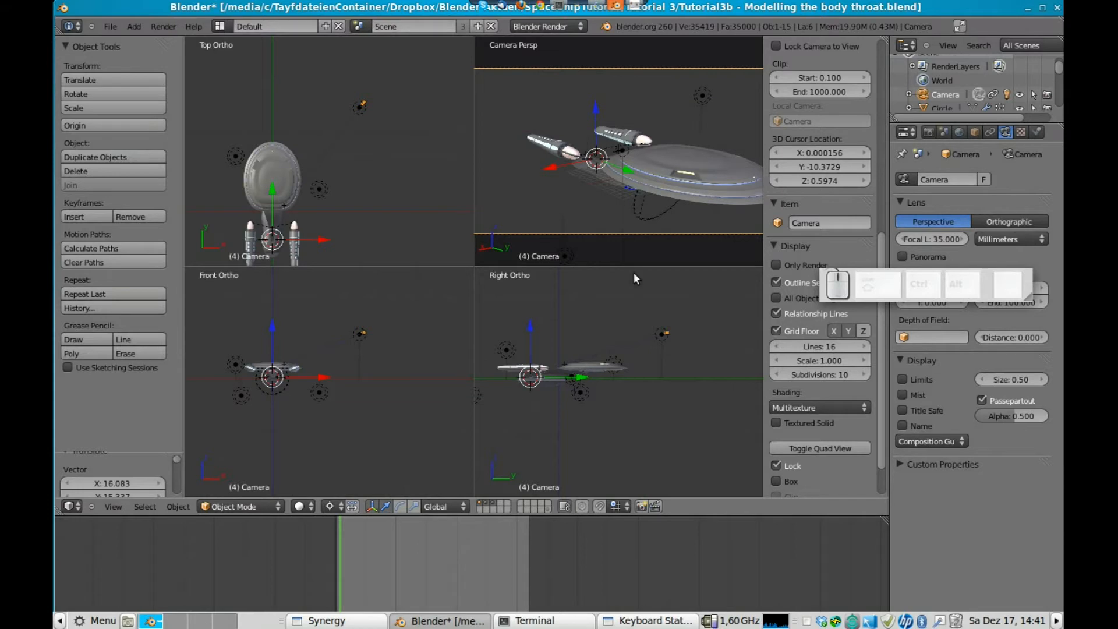
scroll(721, 217, "down", 3)
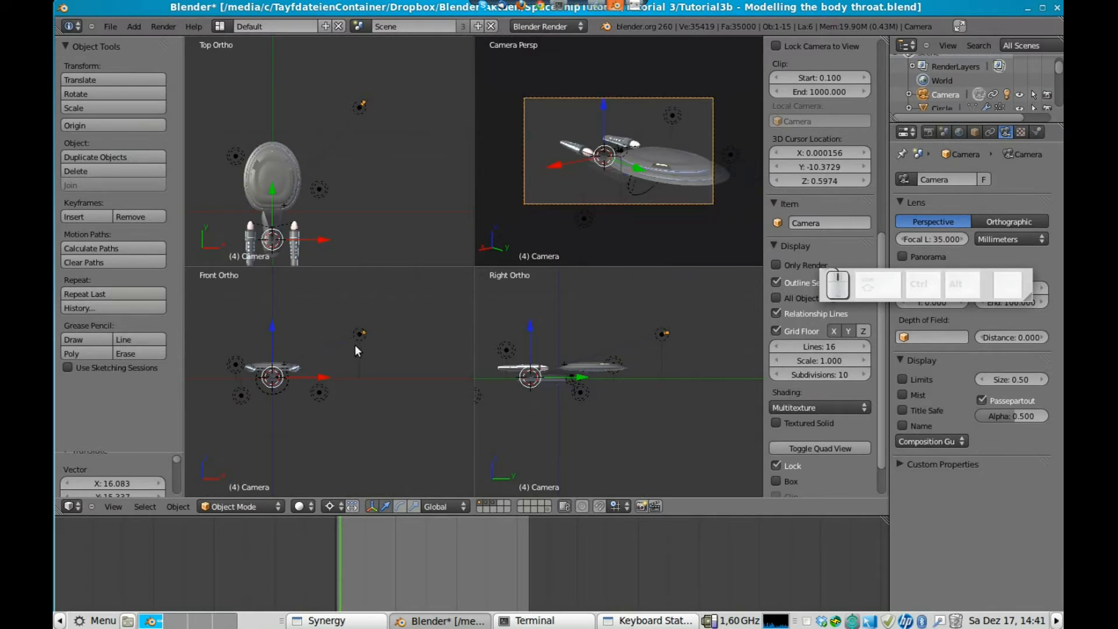
Move the camera about 6.5 along X and 5.4 along Y in top view and lower it beneath the saucer's level in front view
right_click(365, 102)
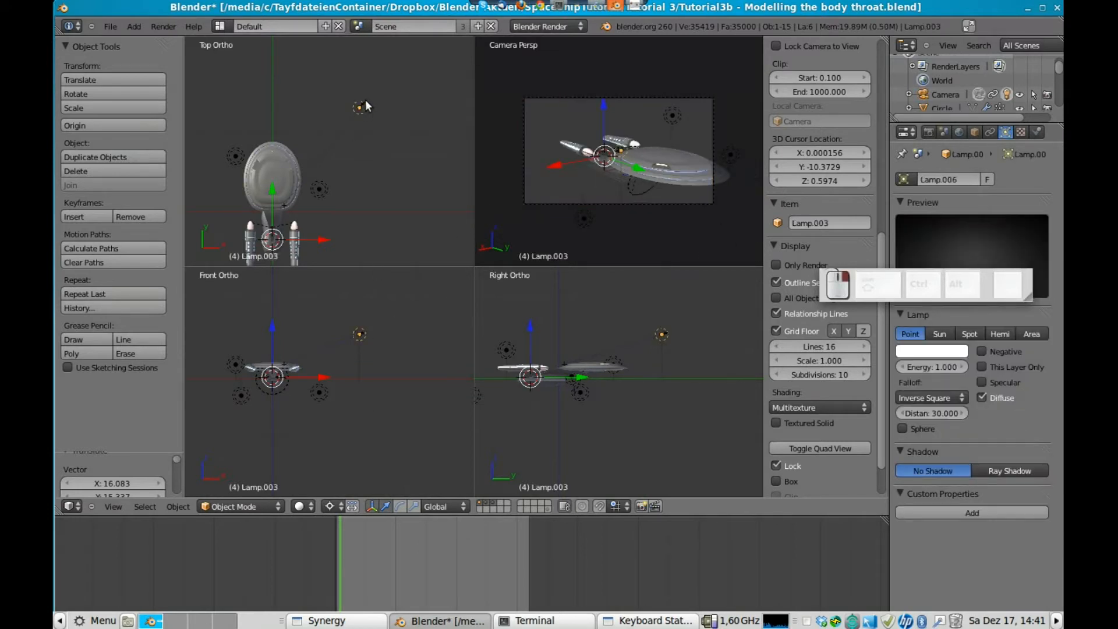
key("g")
right_click(368, 104)
right_click(366, 100)
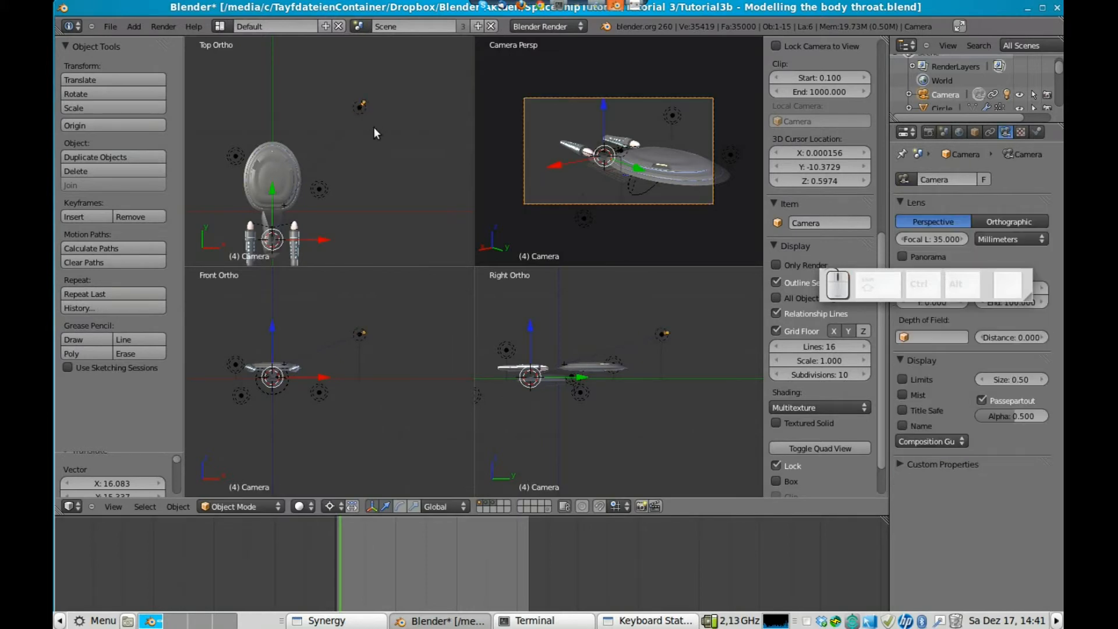
key("g")
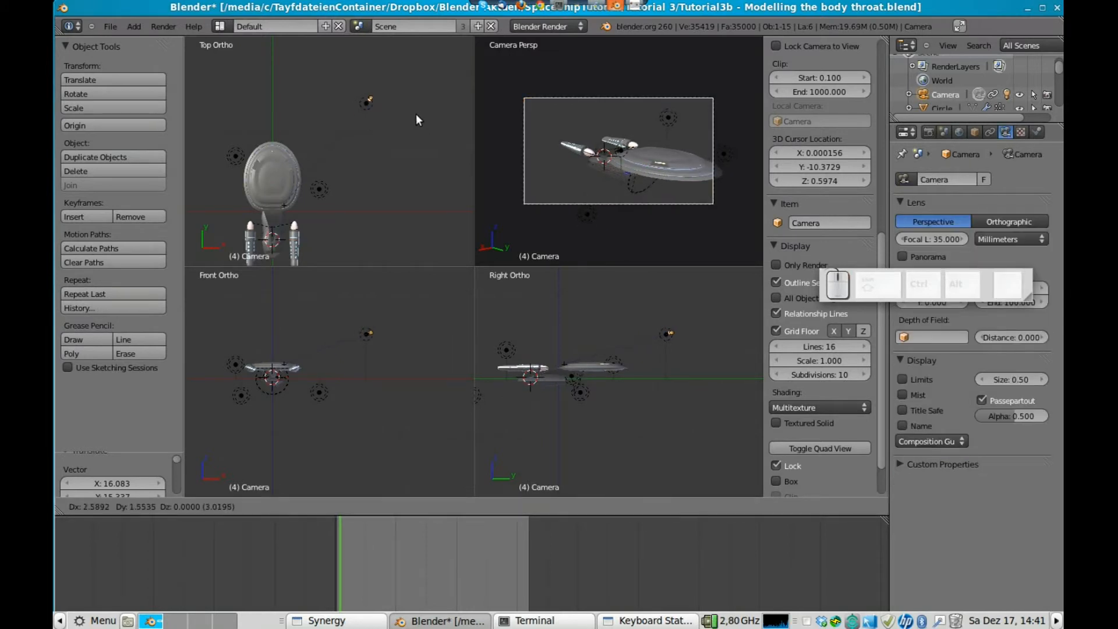
left_click(424, 103)
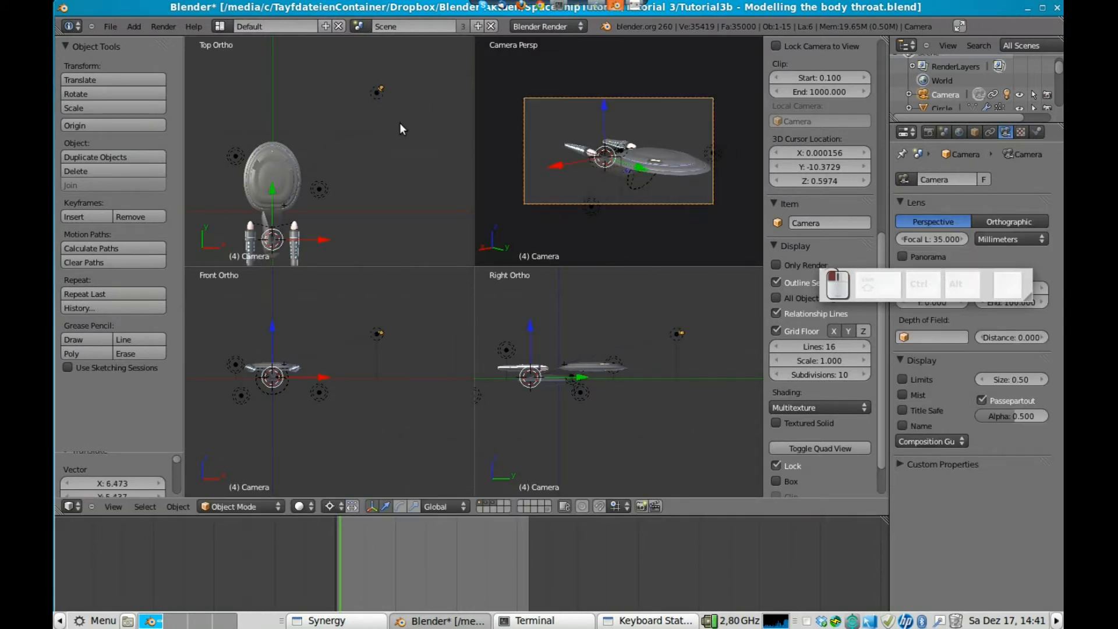
key("g")
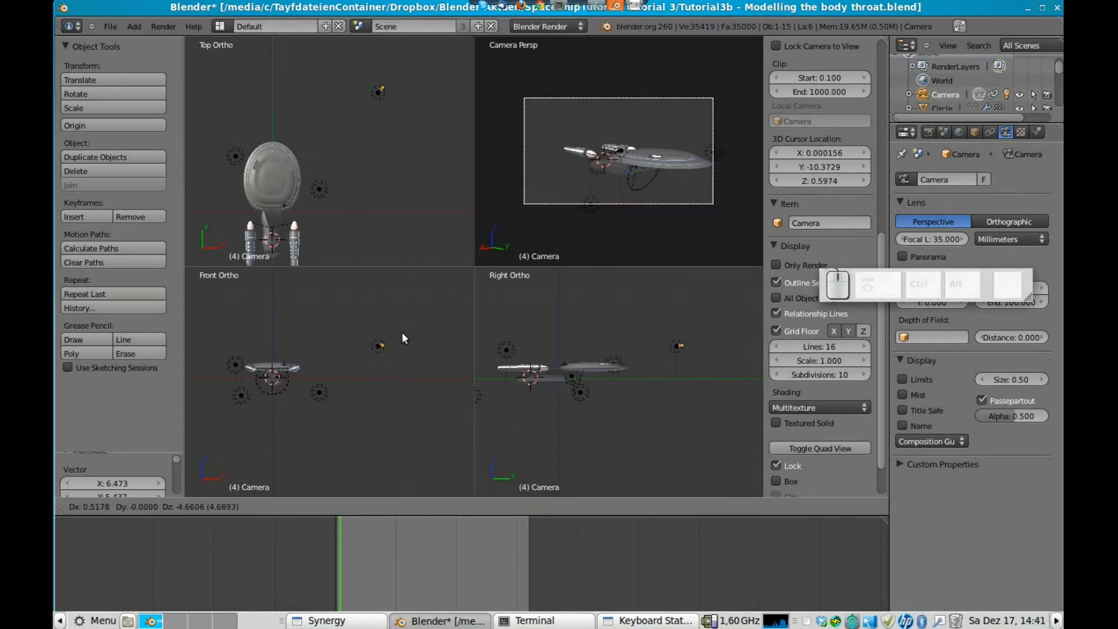
left_click(395, 377)
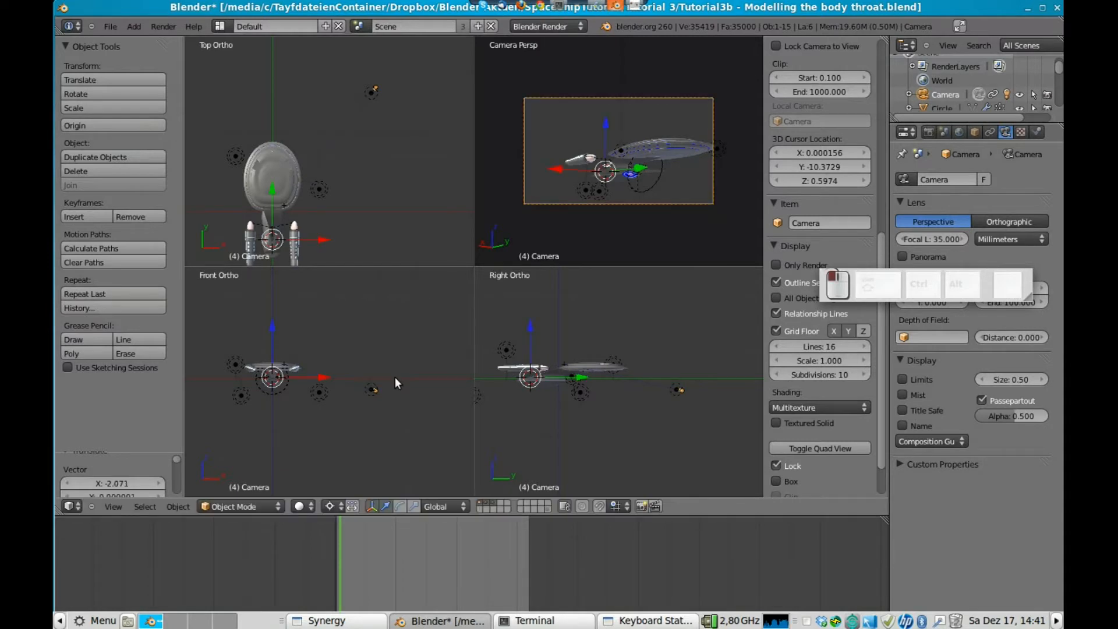
Reposition the Empty that aims the camera beneath the rear half of the saucer so the whole ship fits in the camera frame
right_click(287, 207)
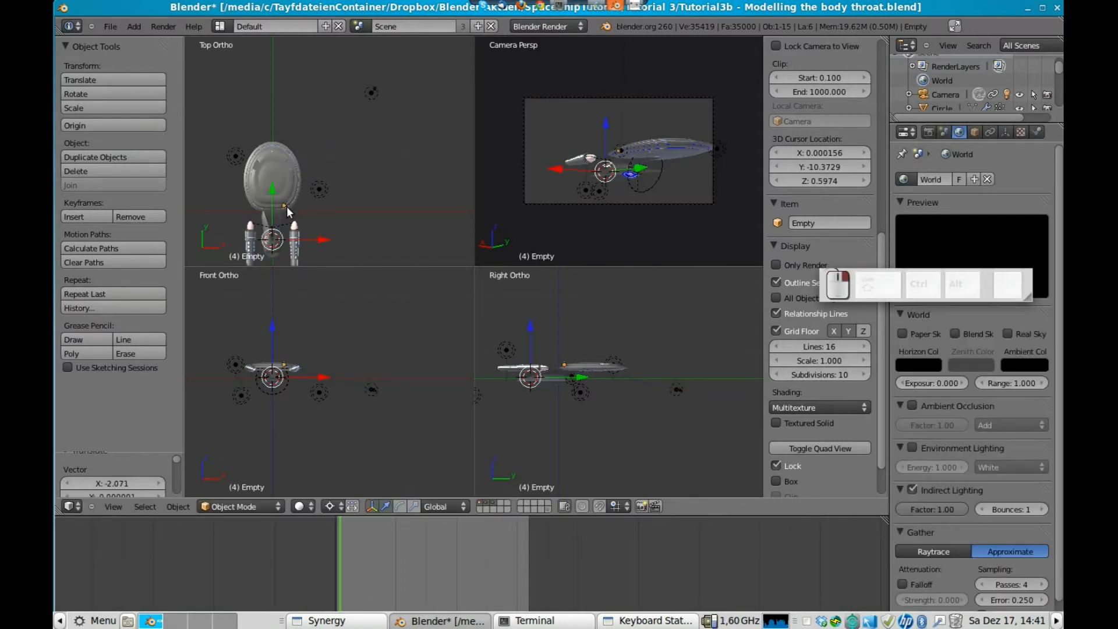
key("g")
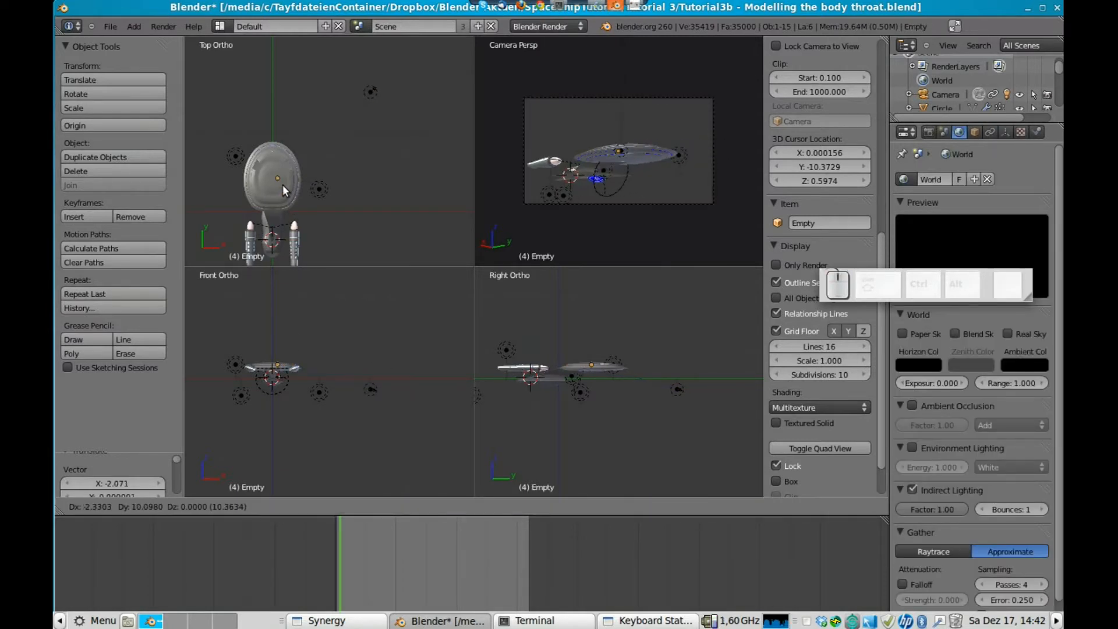
left_click(280, 191)
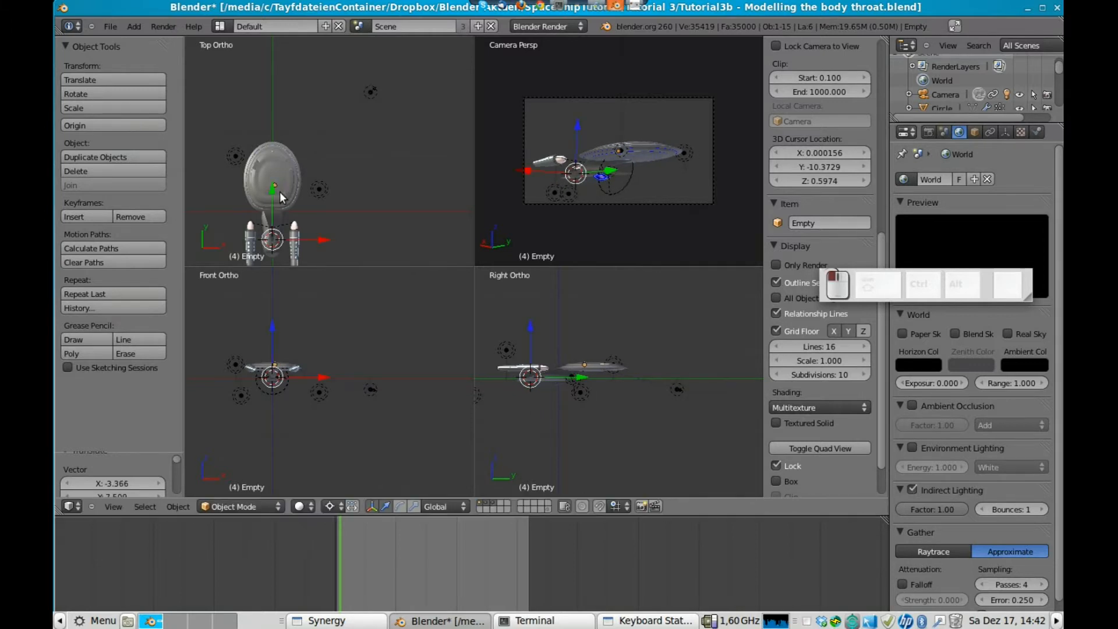
key("g")
left_click(630, 167)
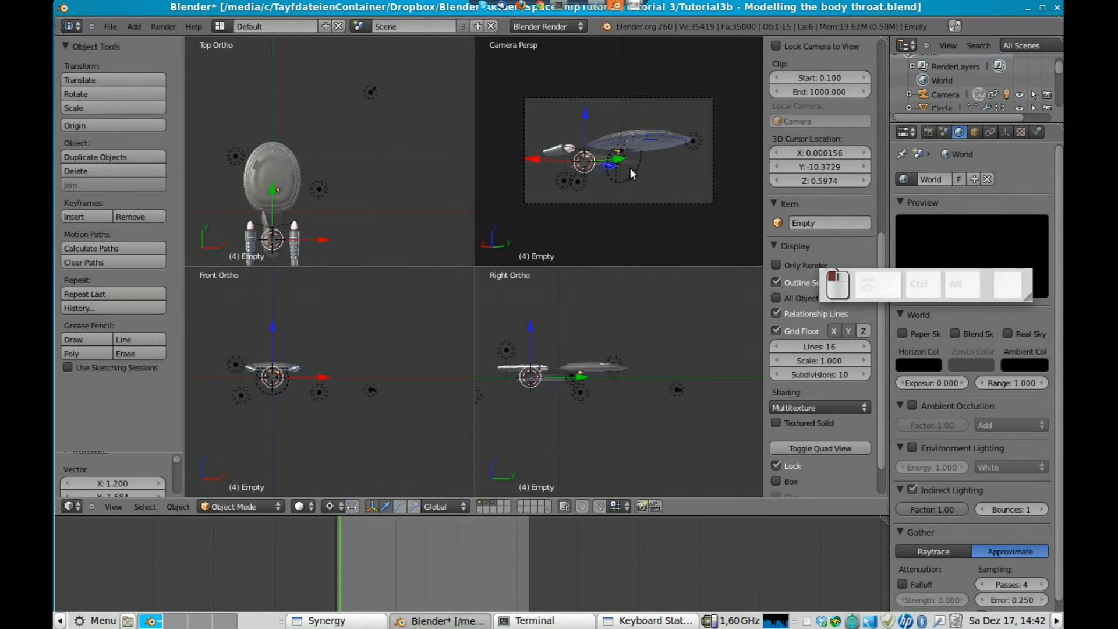
Save the file over the existing version and render the ship from the new camera angle
key("ctrl+s")
left_click(630, 168)
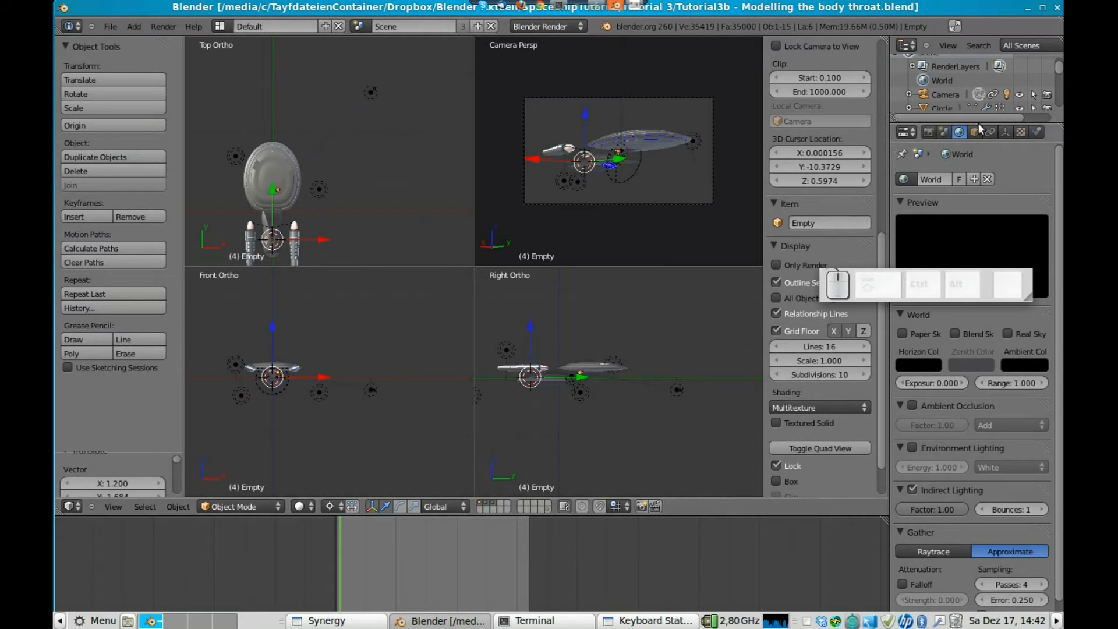
key("F12")
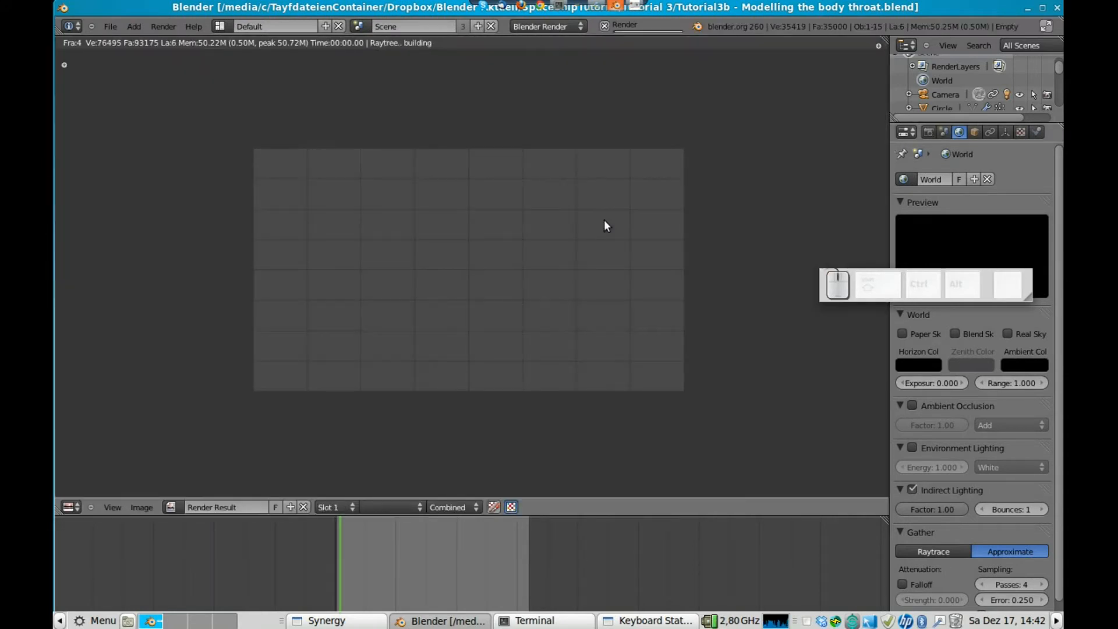
right_click(808, 622)
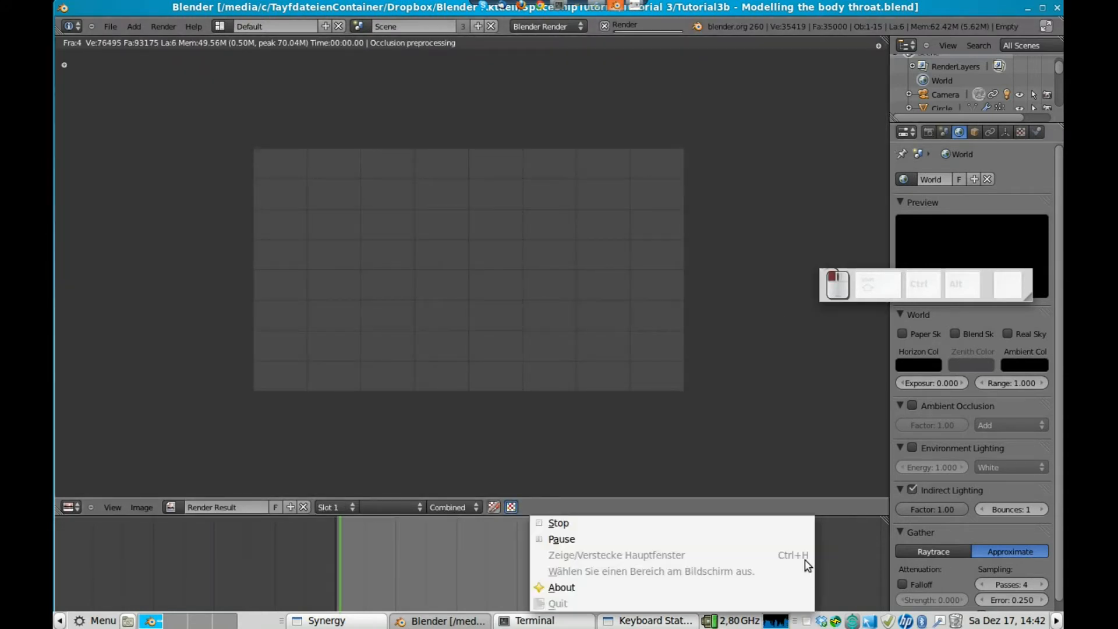
left_click(792, 534)
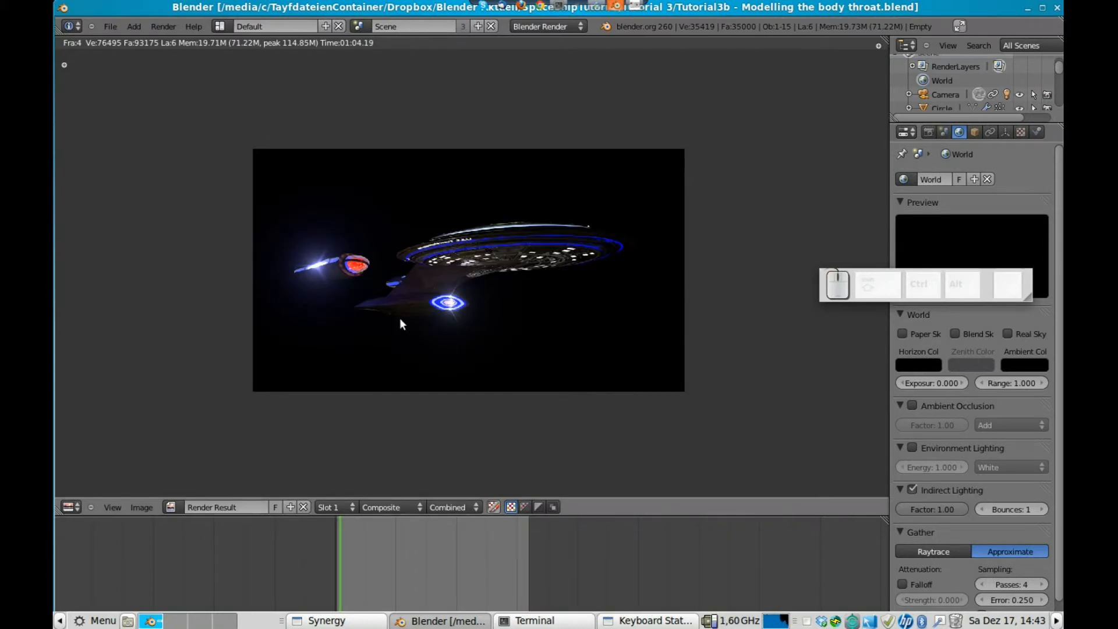
Examine the rendered neck and hull up close and save the file again from the 3D view
scroll(474, 282, "up", 3)
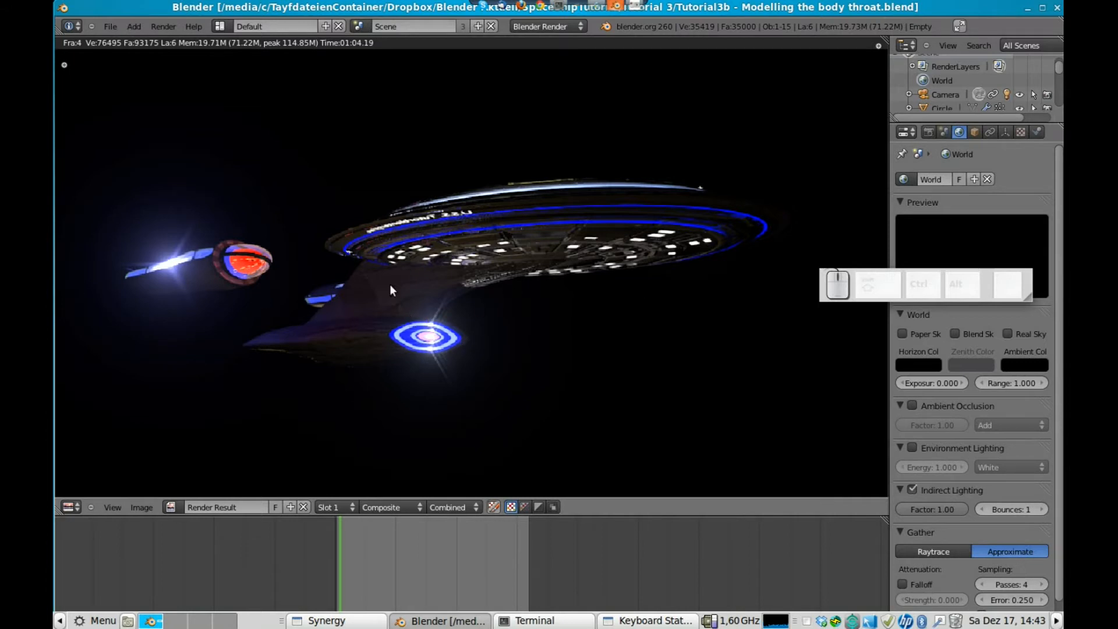
key("Escape")
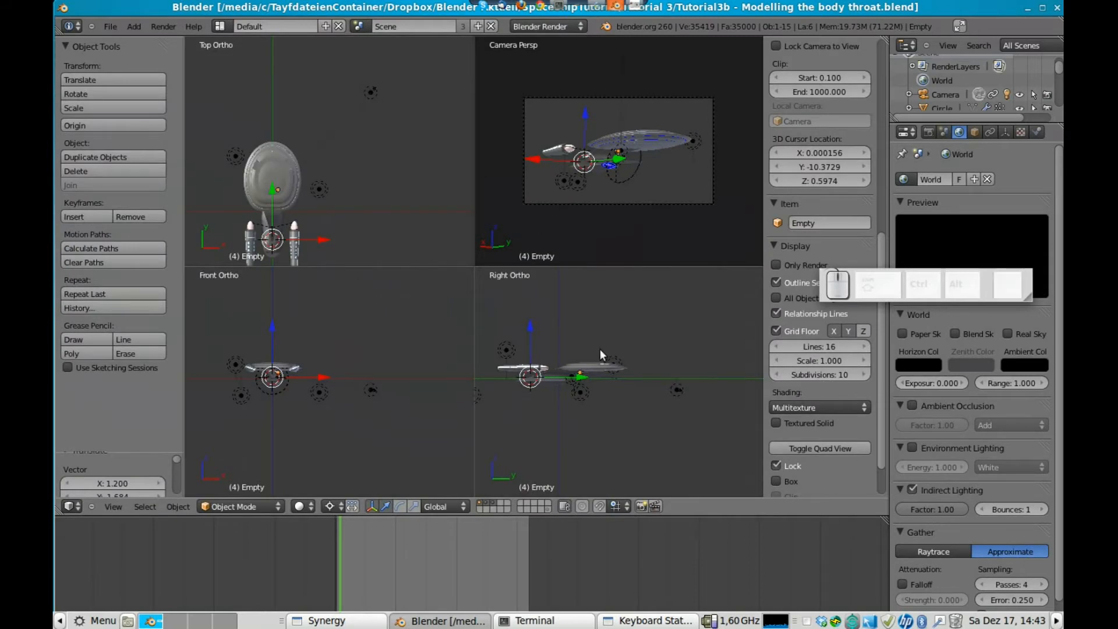
key("ctrl+s")
left_click(556, 354)
left_click(806, 621)
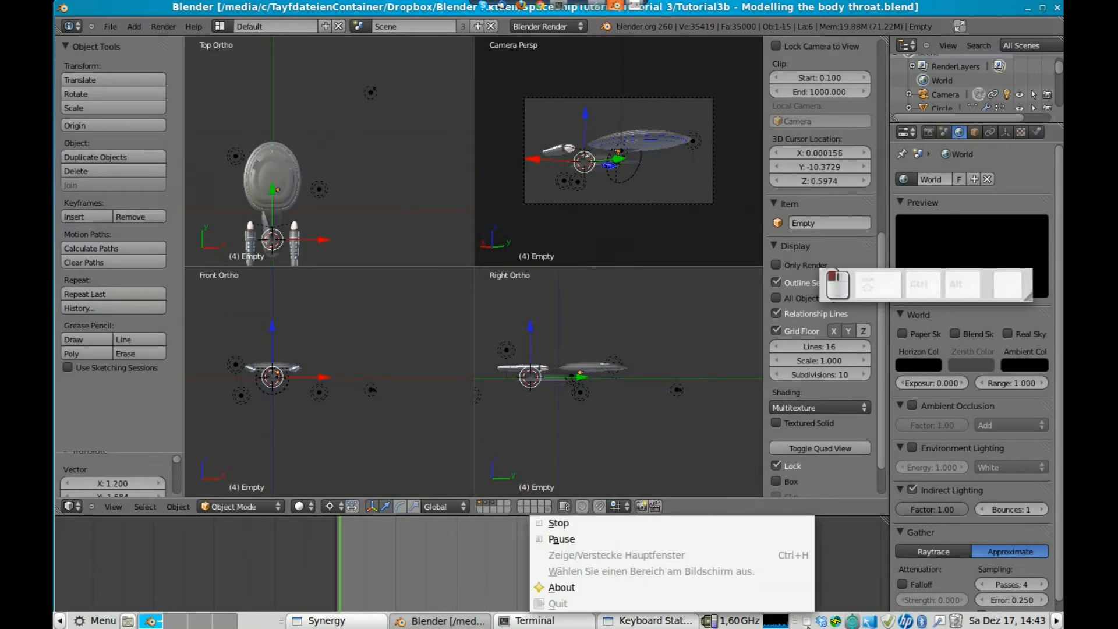
left_click(734, 526)
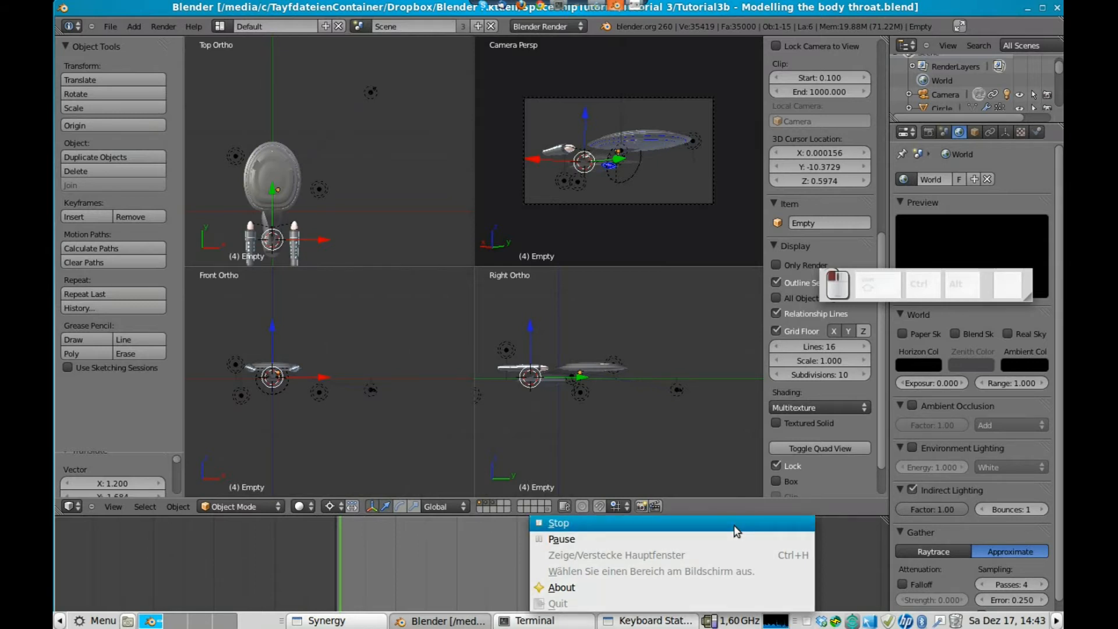